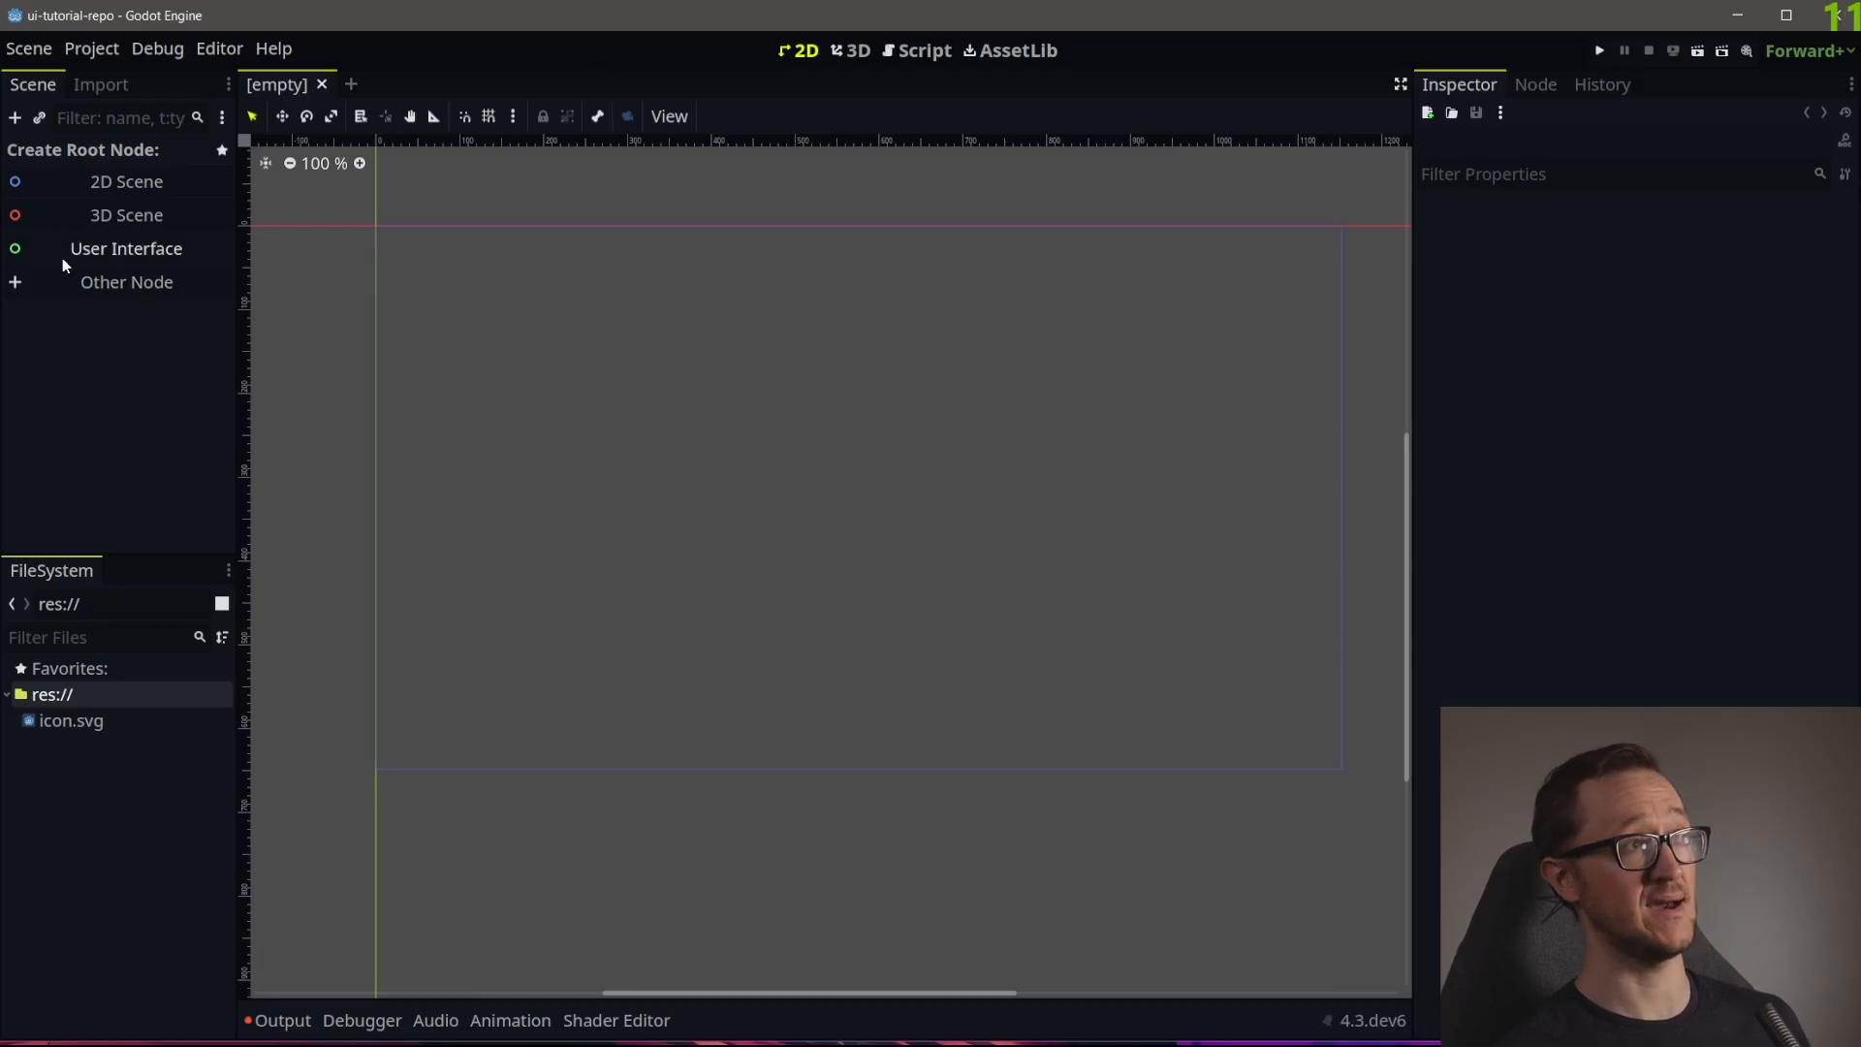
Create a CenterContainer as the root node of the new scene
click(122, 285)
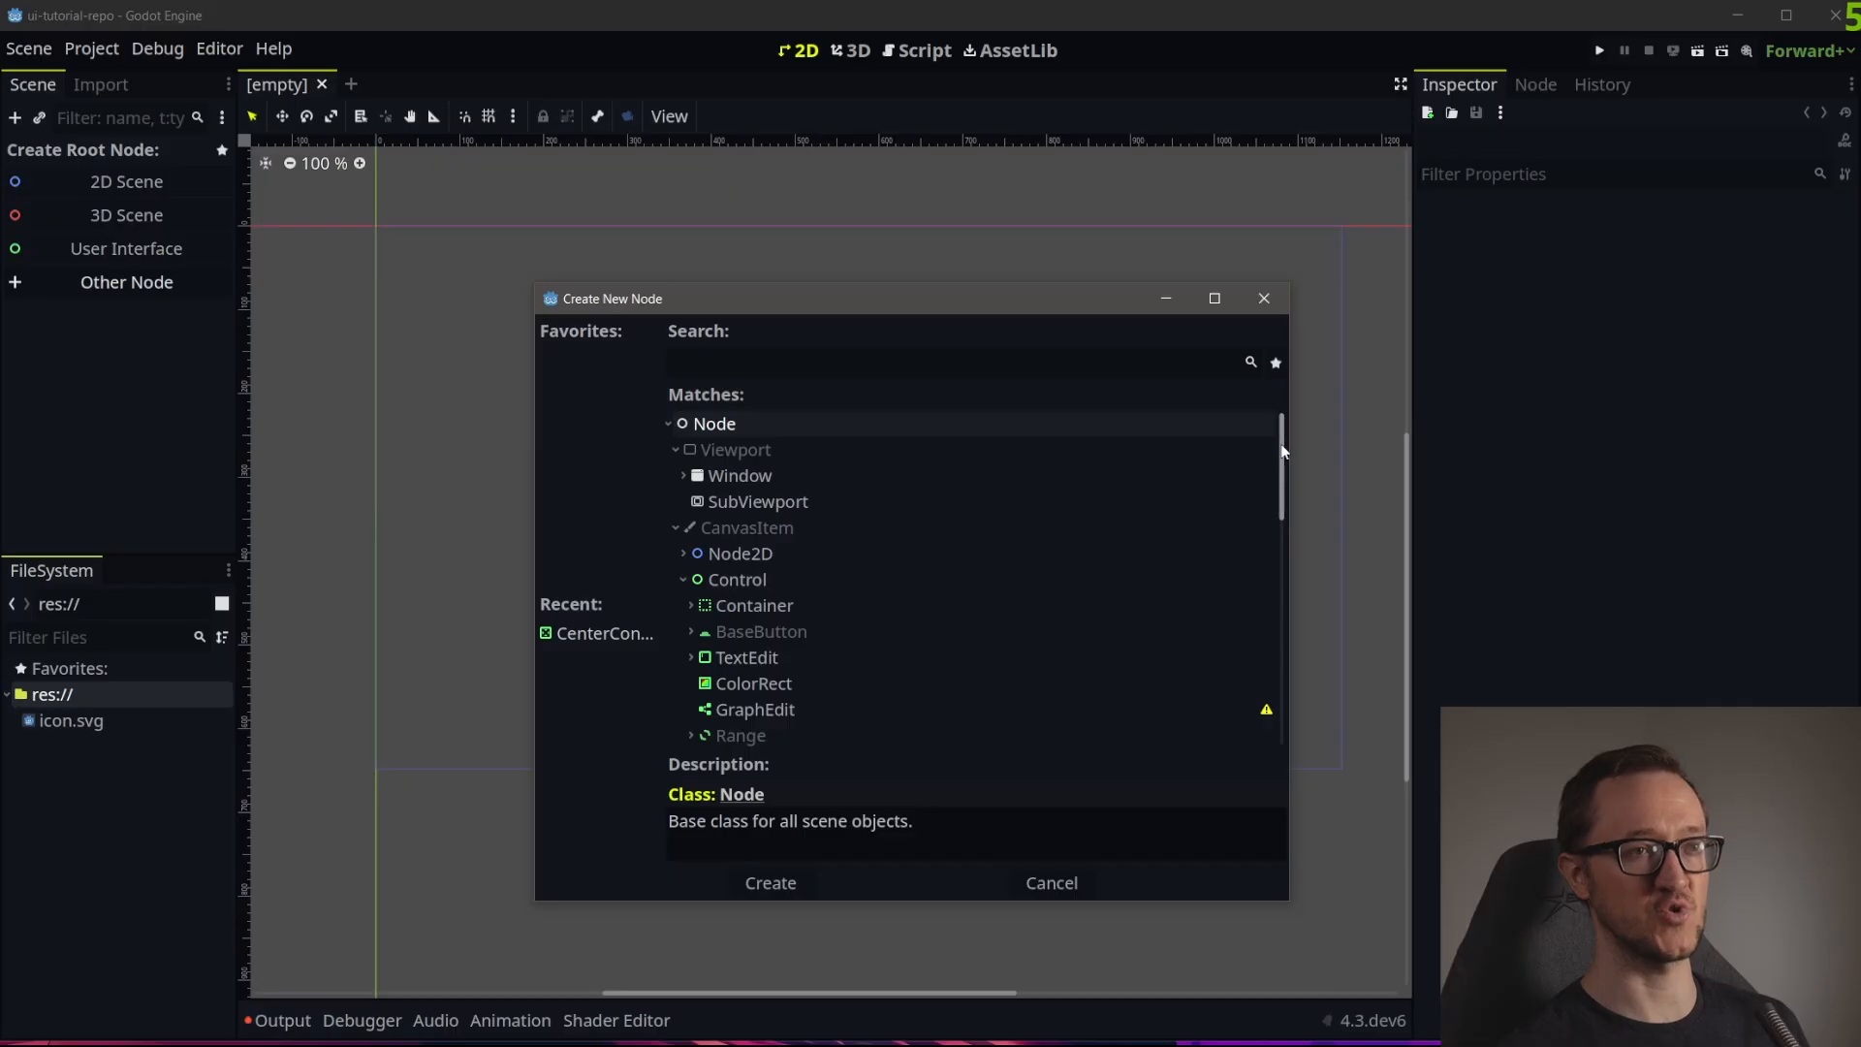
drag(1278, 452, 1282, 491)
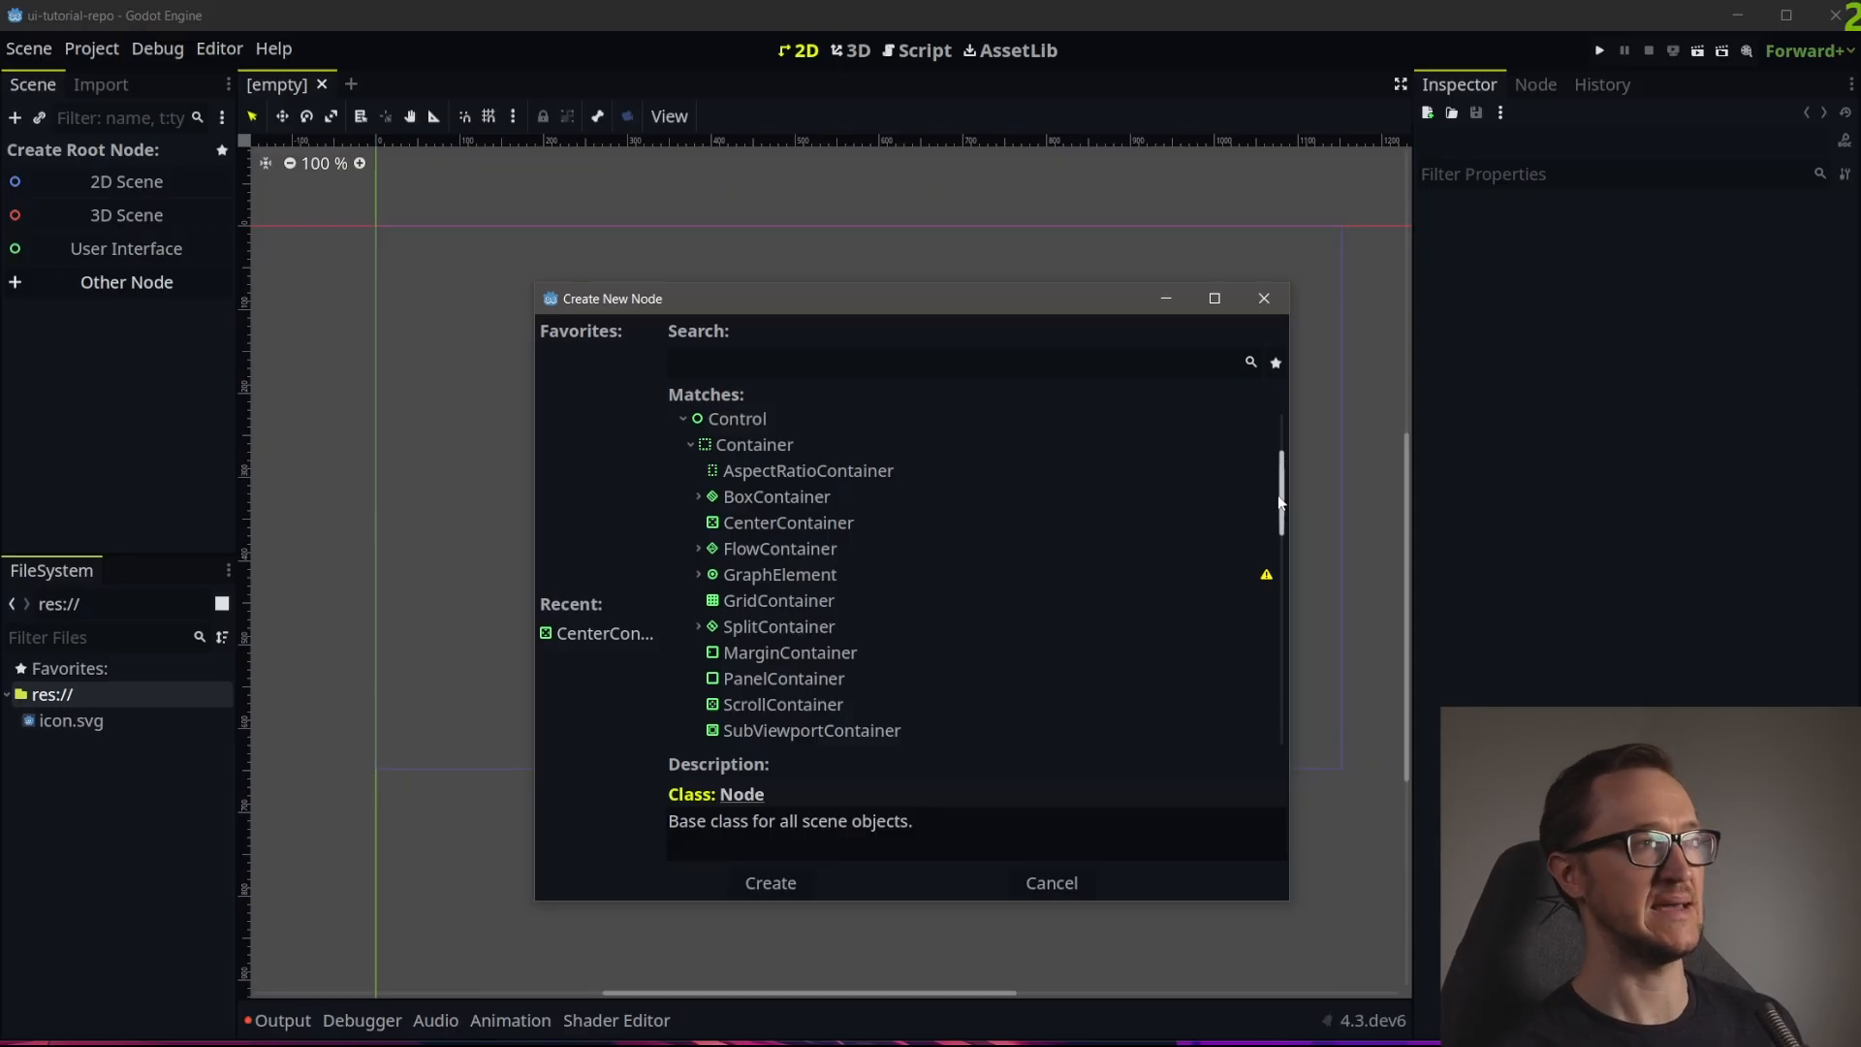
click(890, 523)
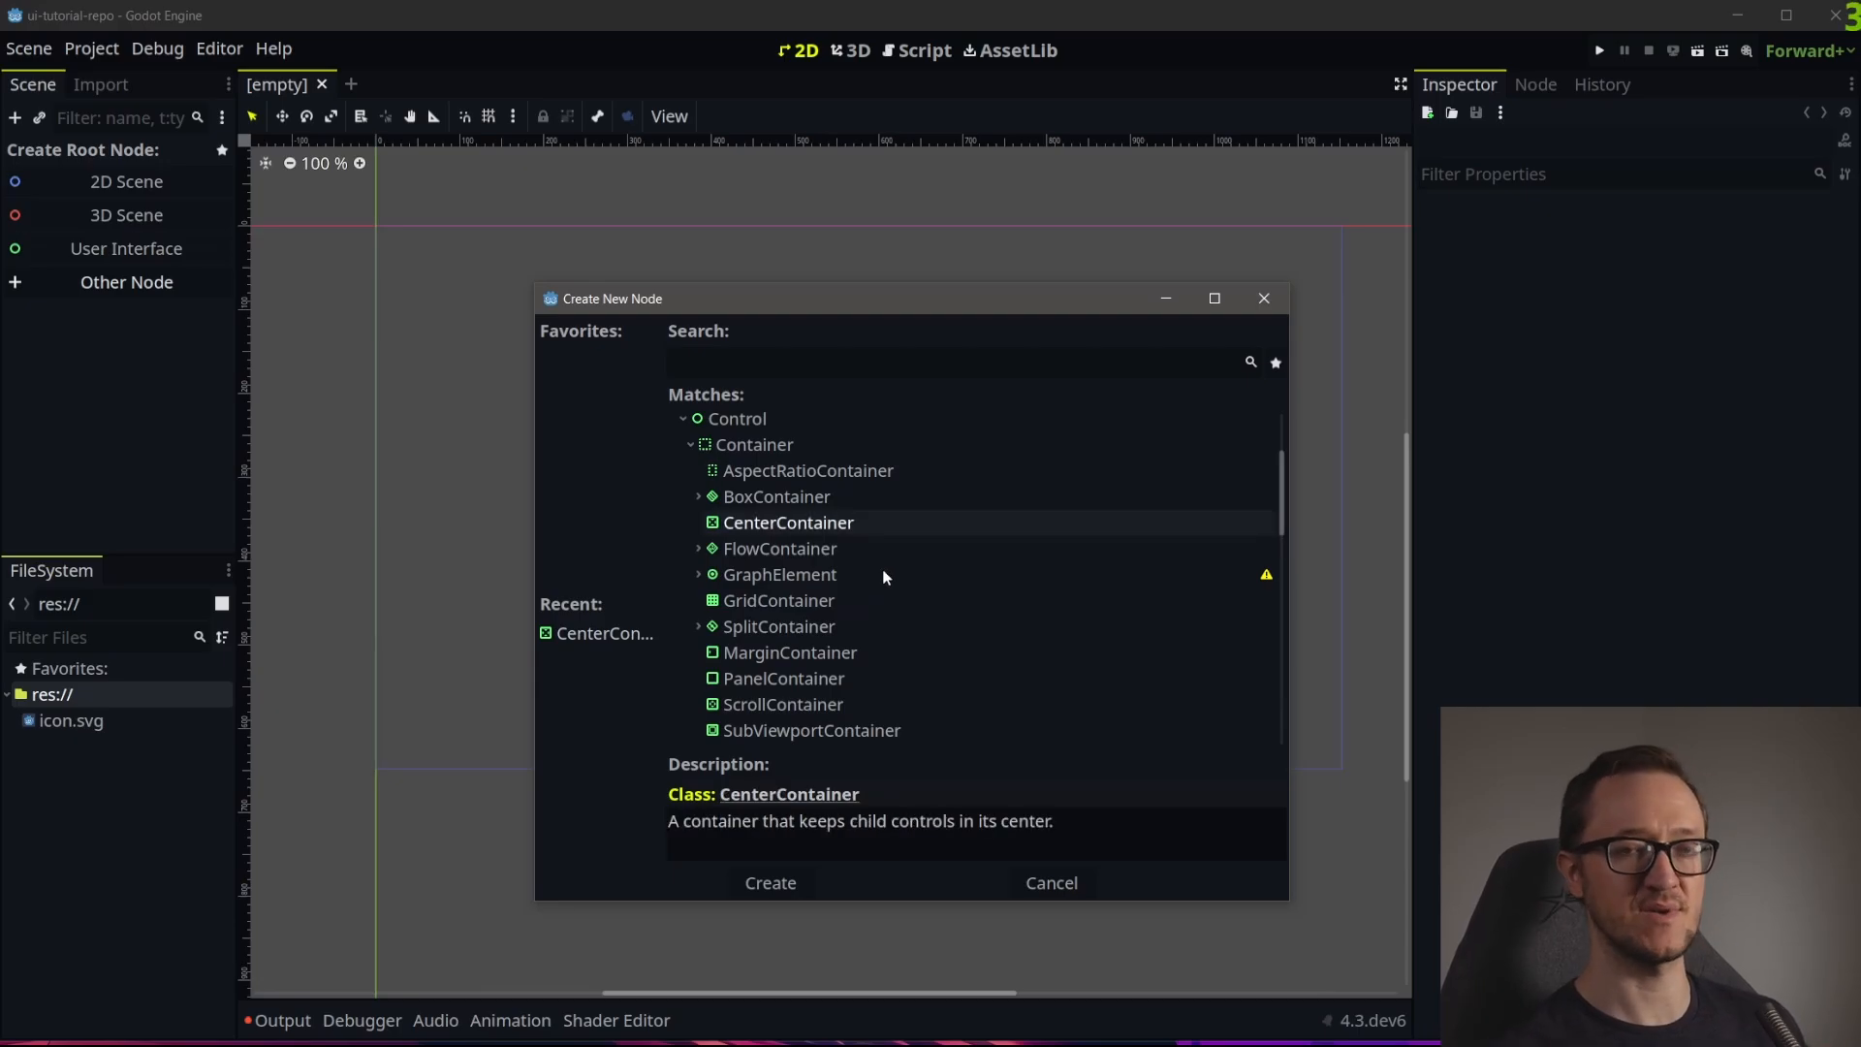
double_click(799, 526)
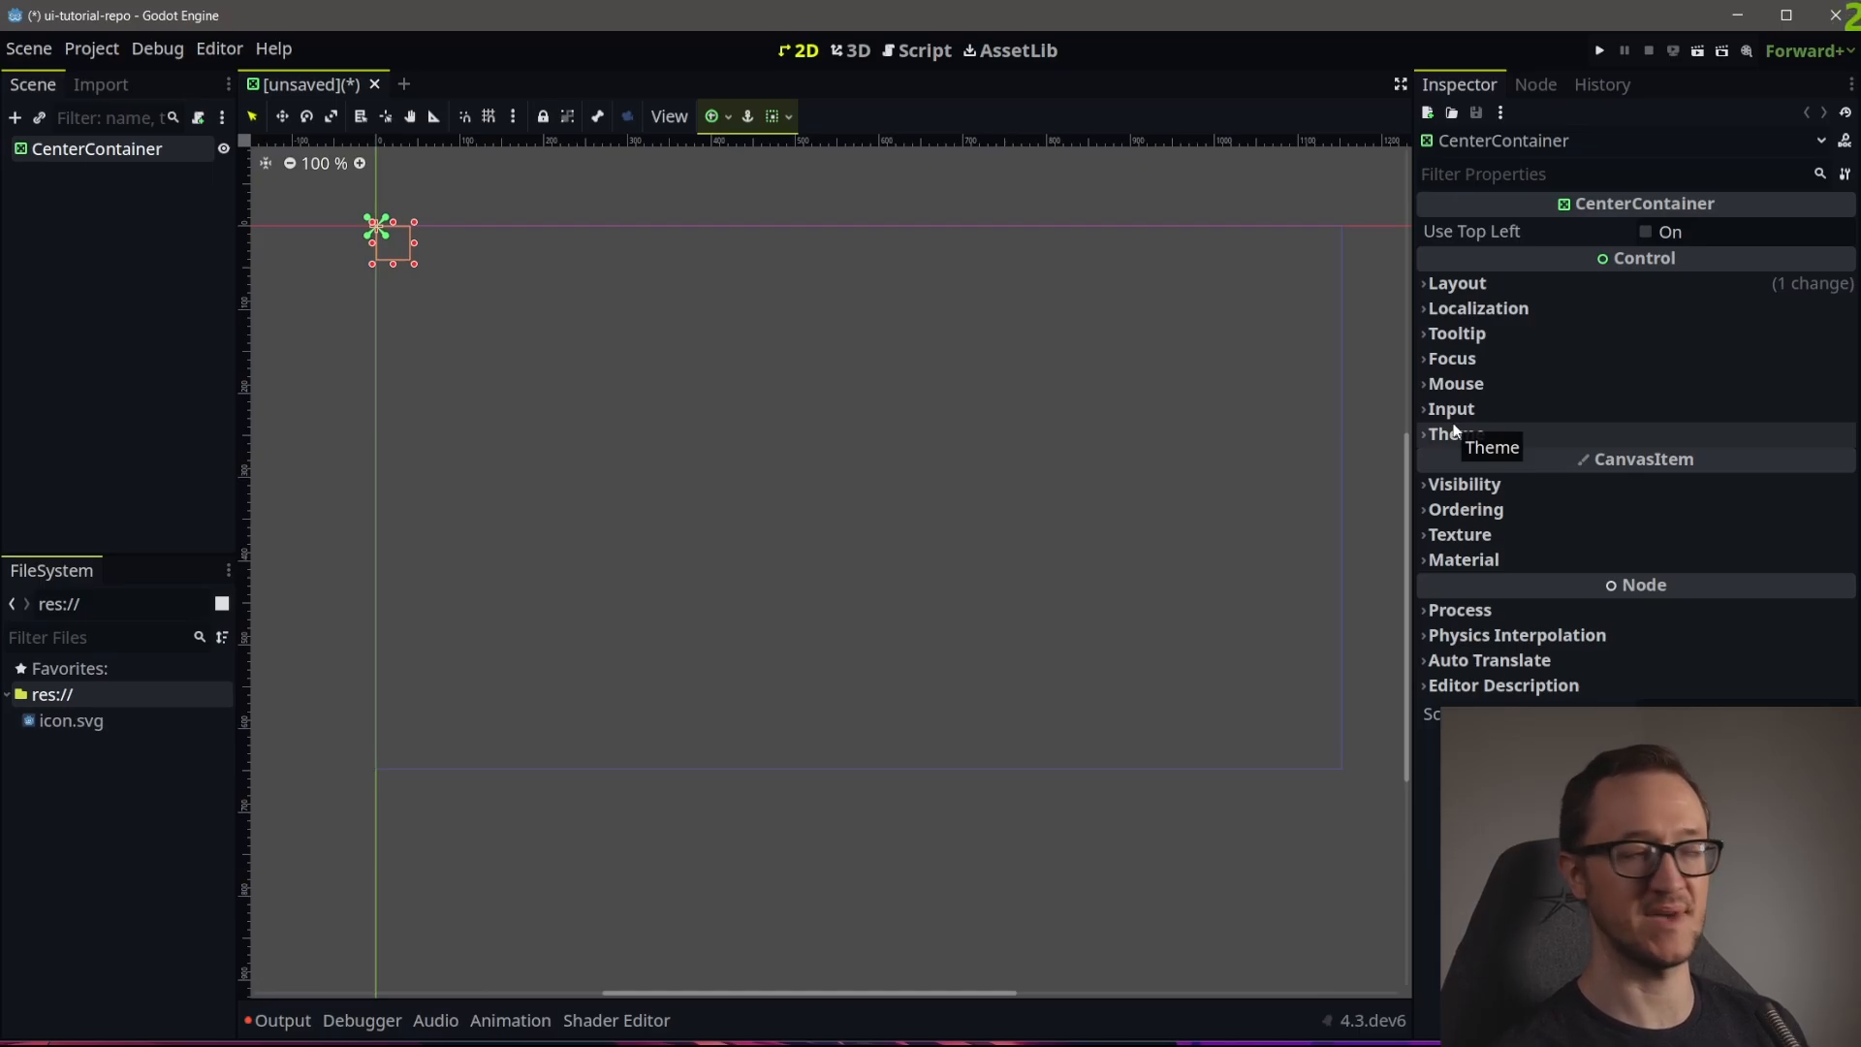
Try the Left Wide anchors preset on the CenterContainer and settle on Full Rect
click(1518, 285)
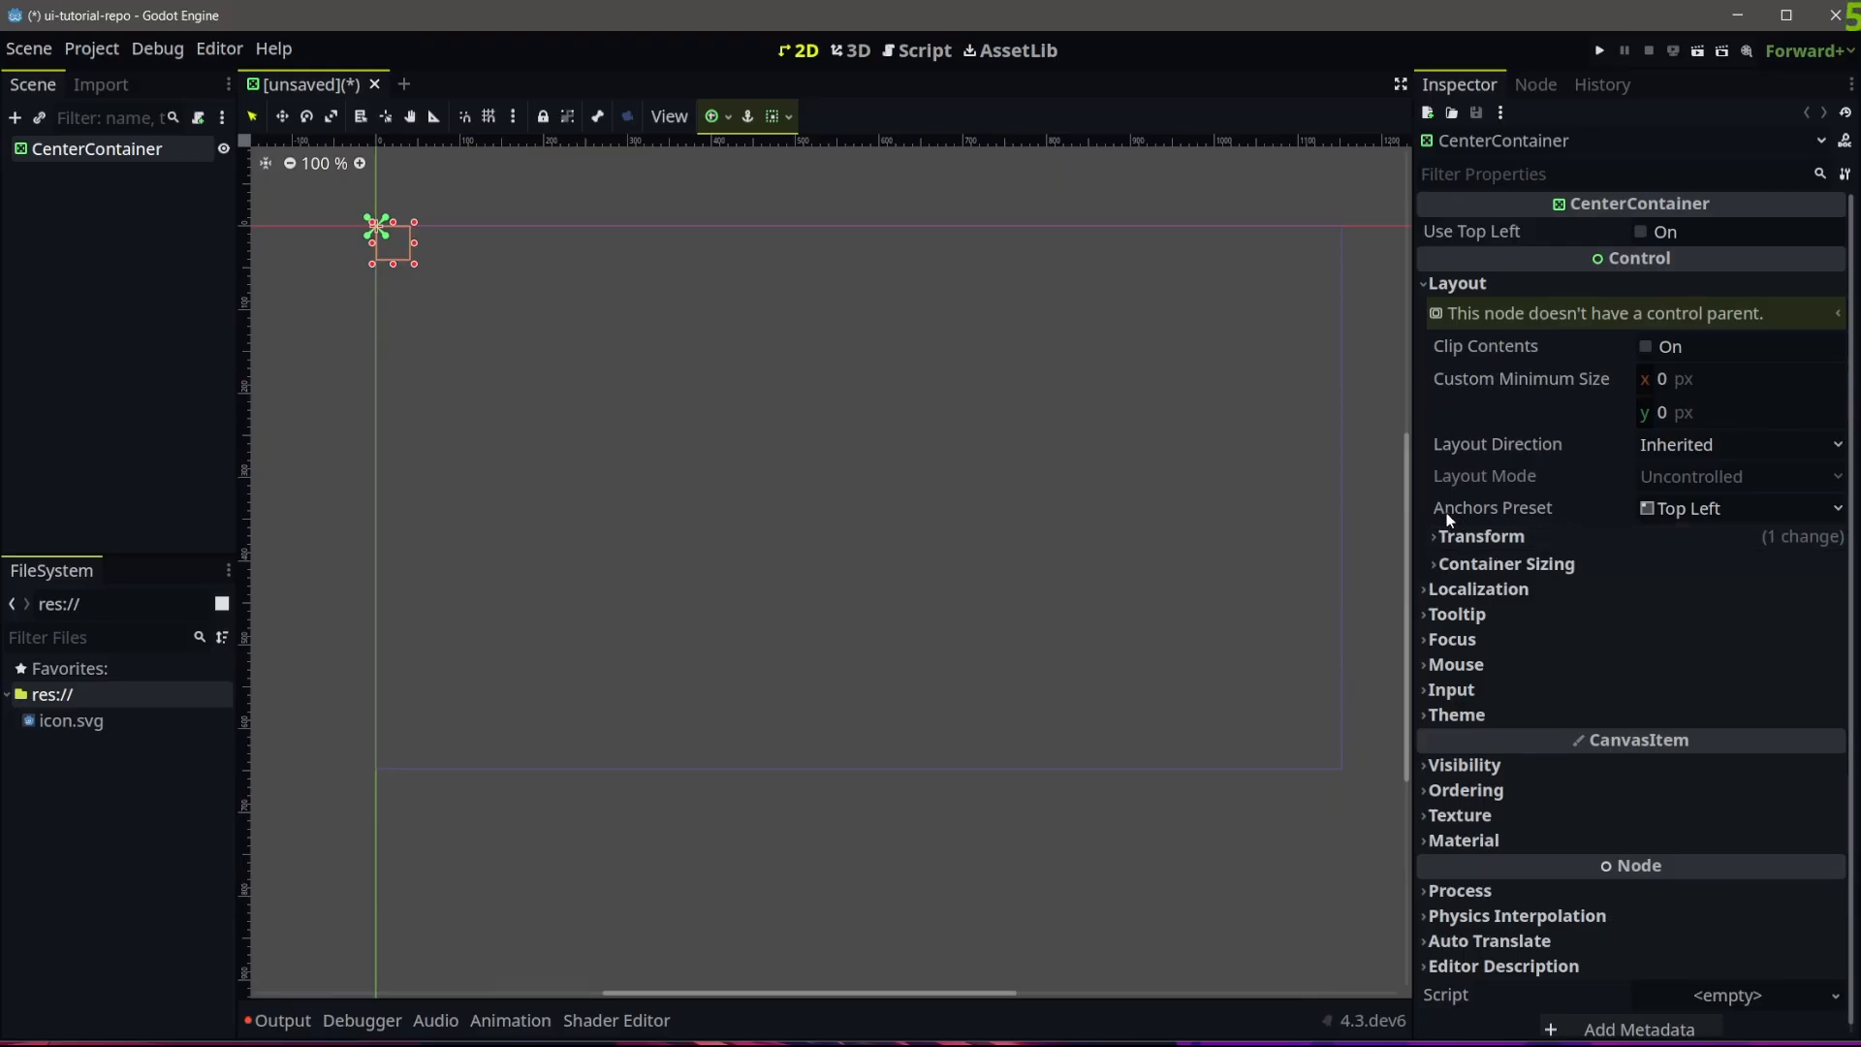
click(1706, 508)
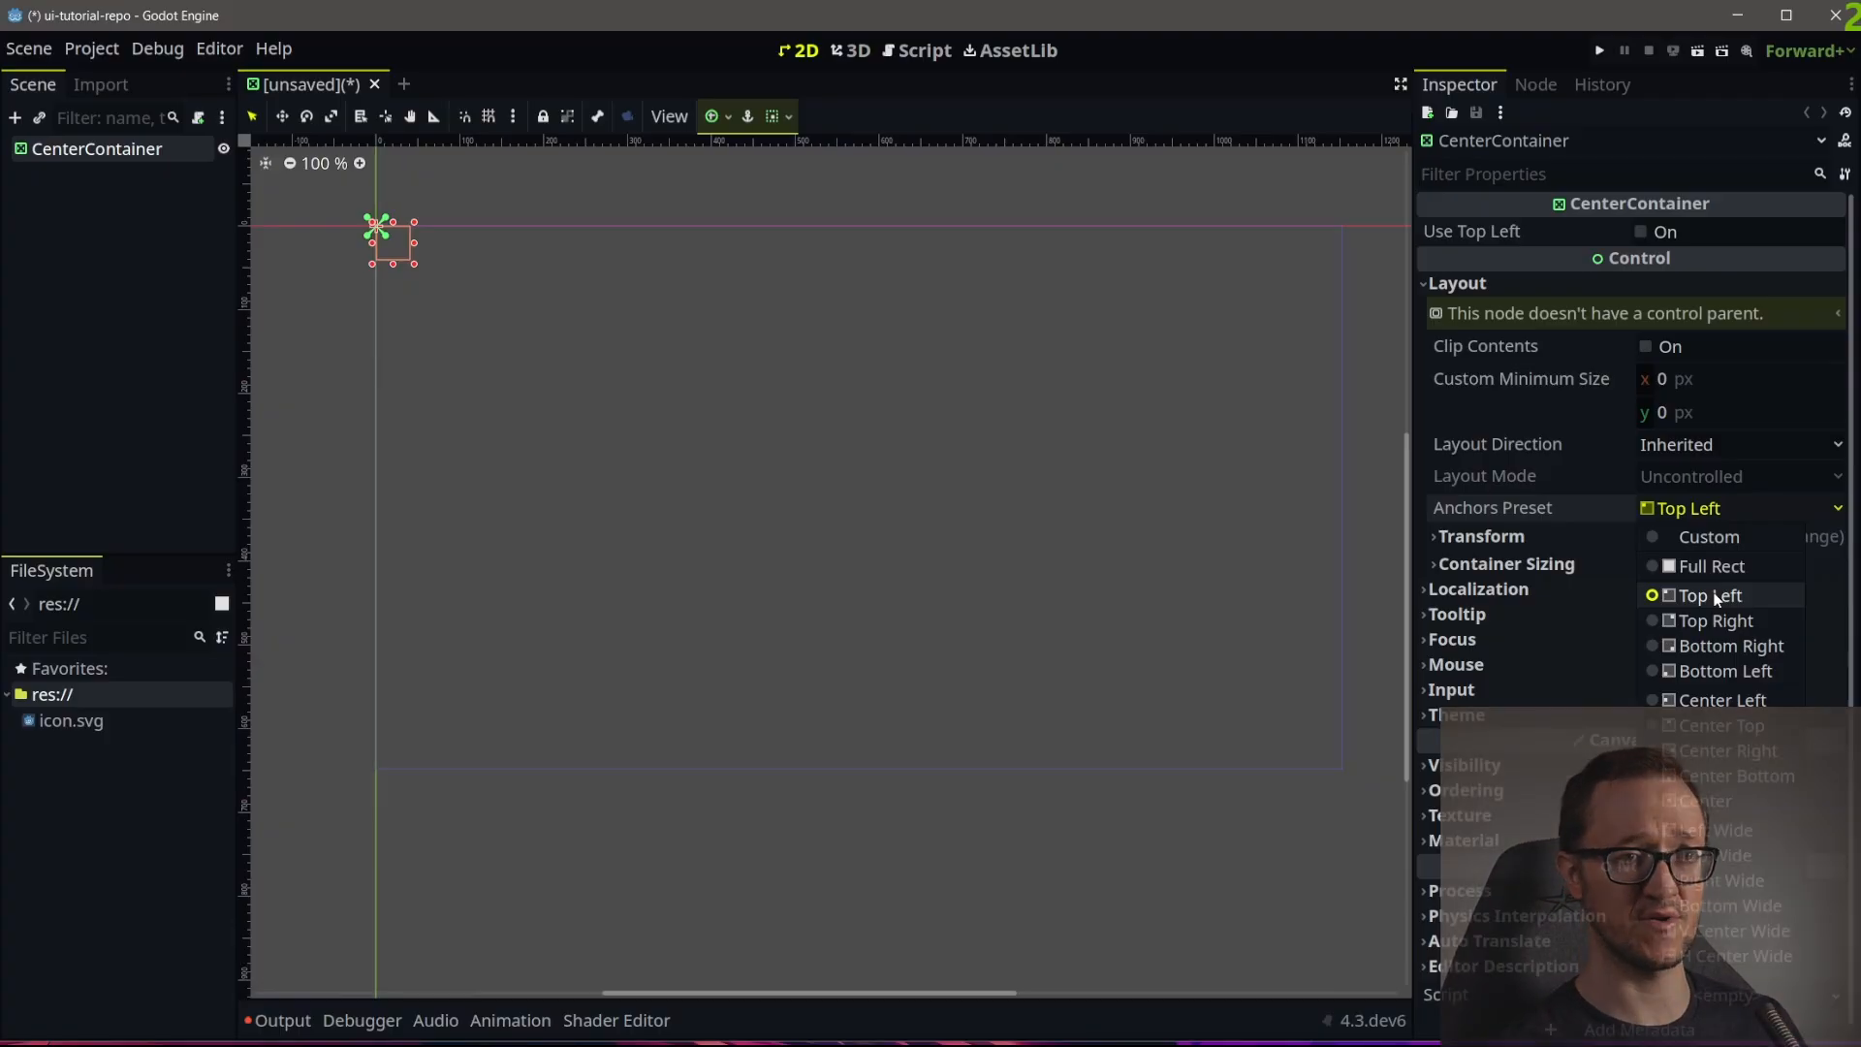
click(1710, 829)
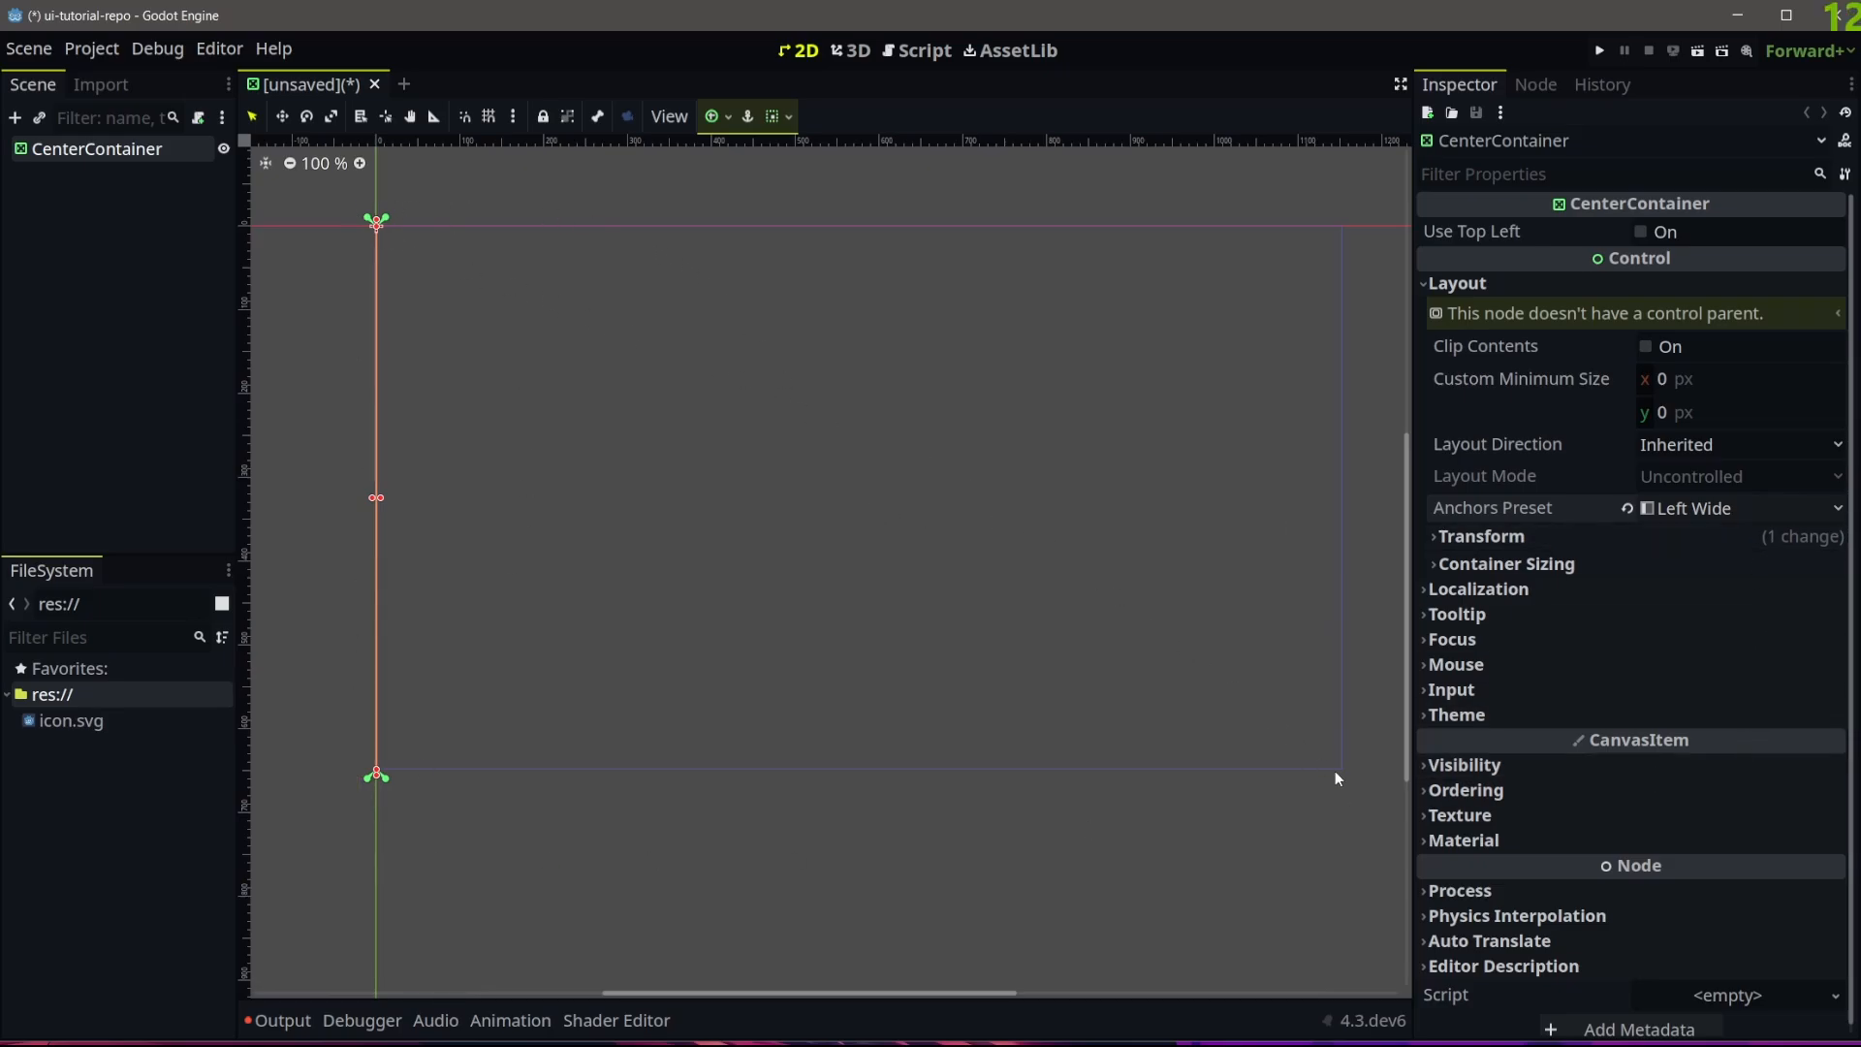
click(1704, 509)
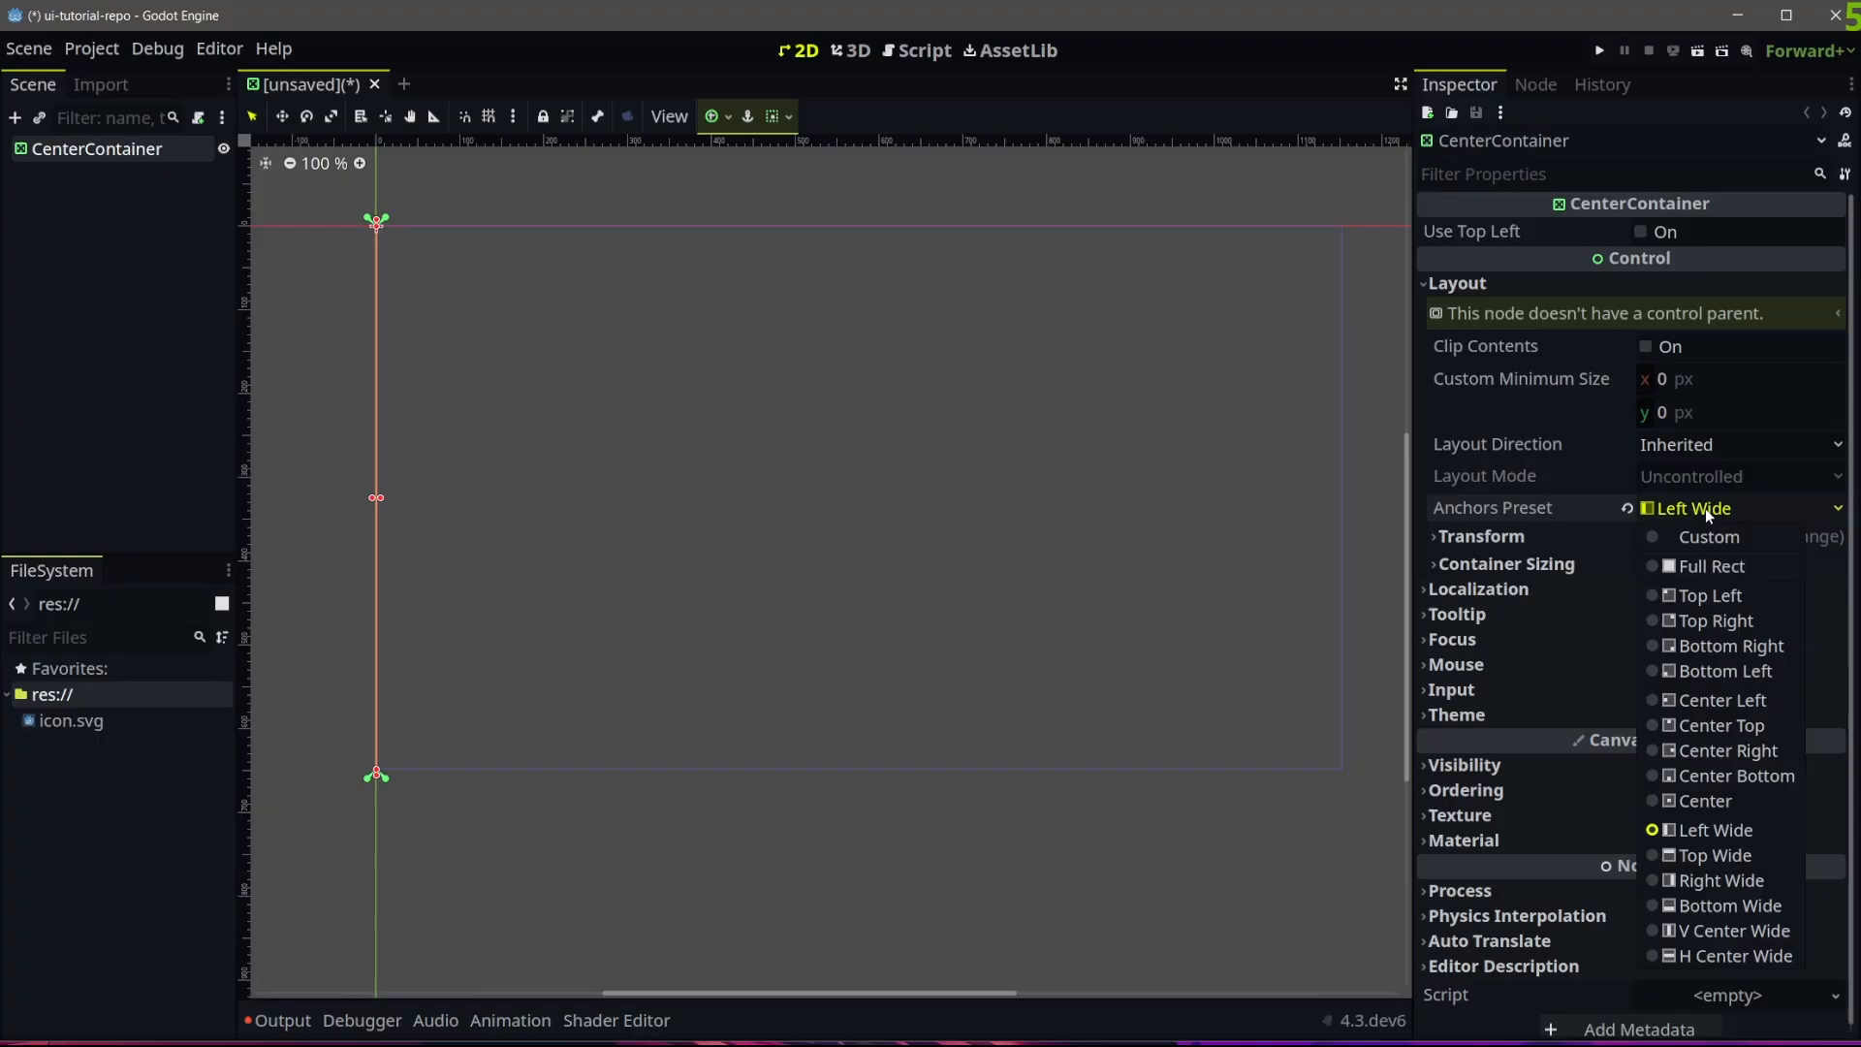
click(1718, 568)
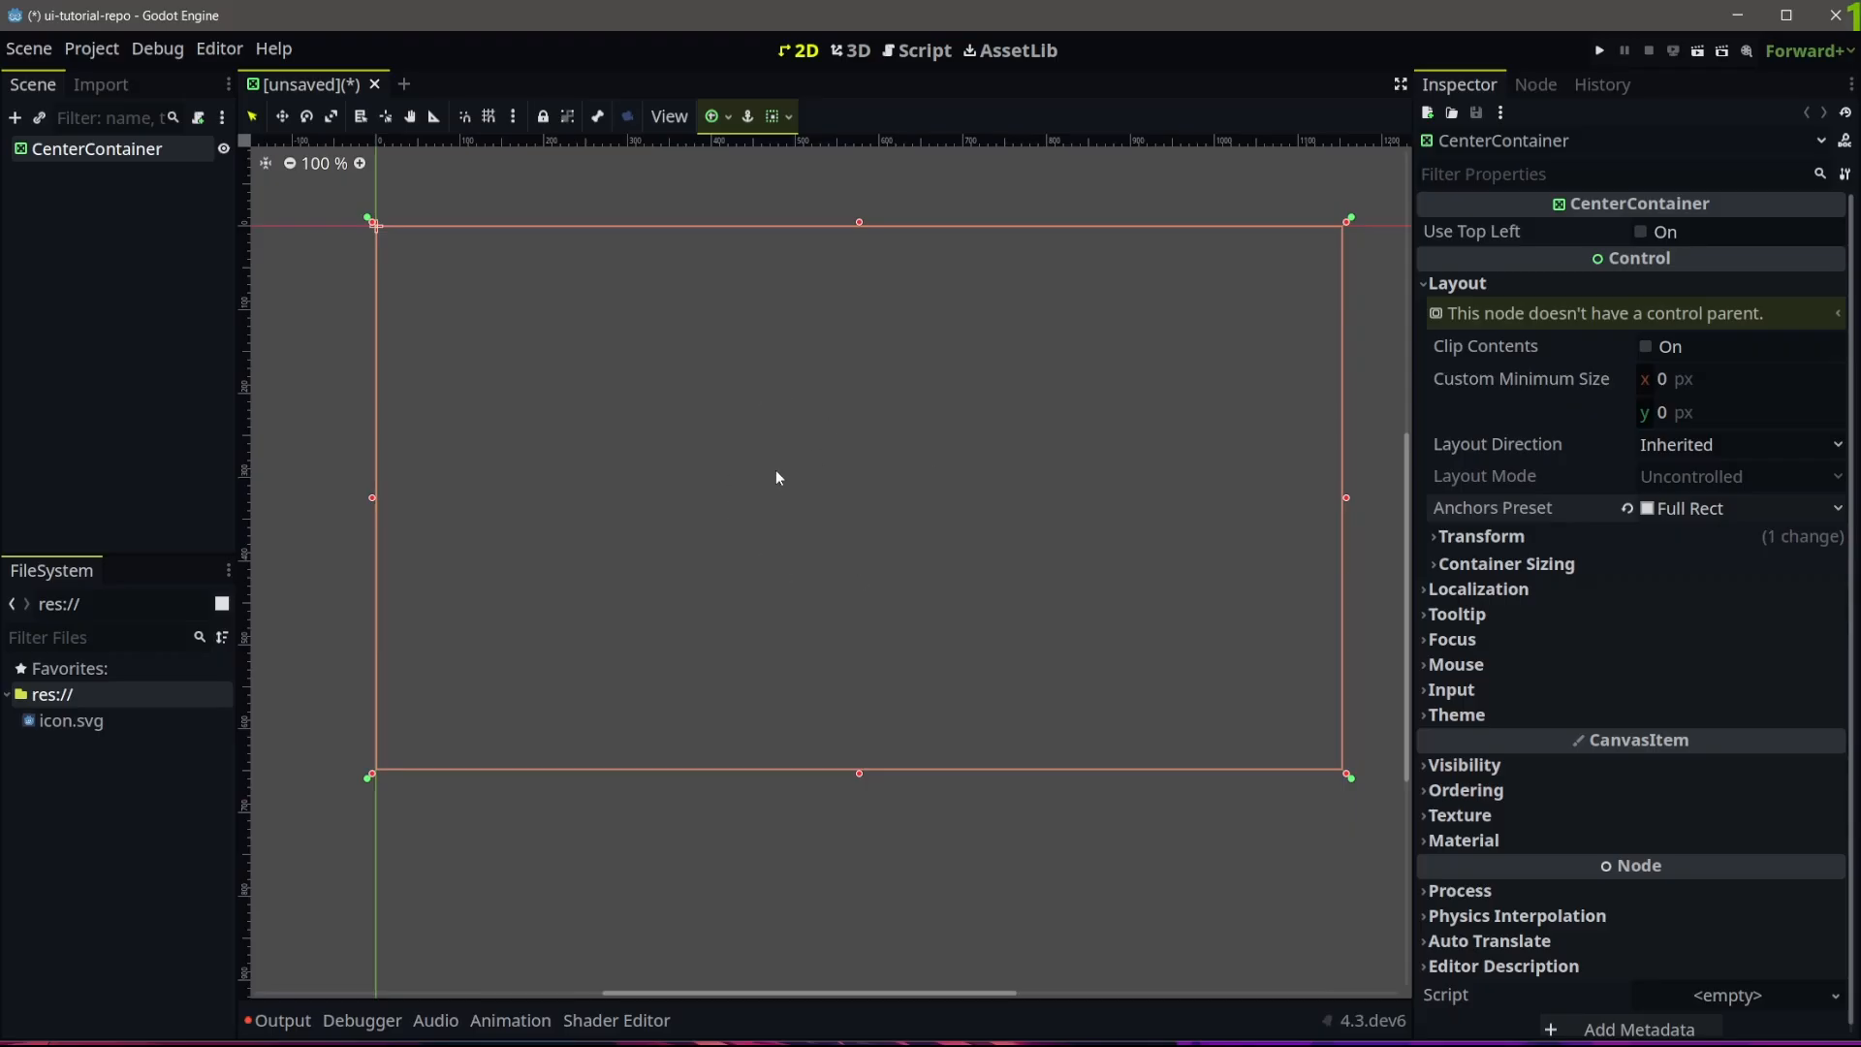
Add a Label as a child of the CenterContainer with the text "Im at the center"
click(14, 117)
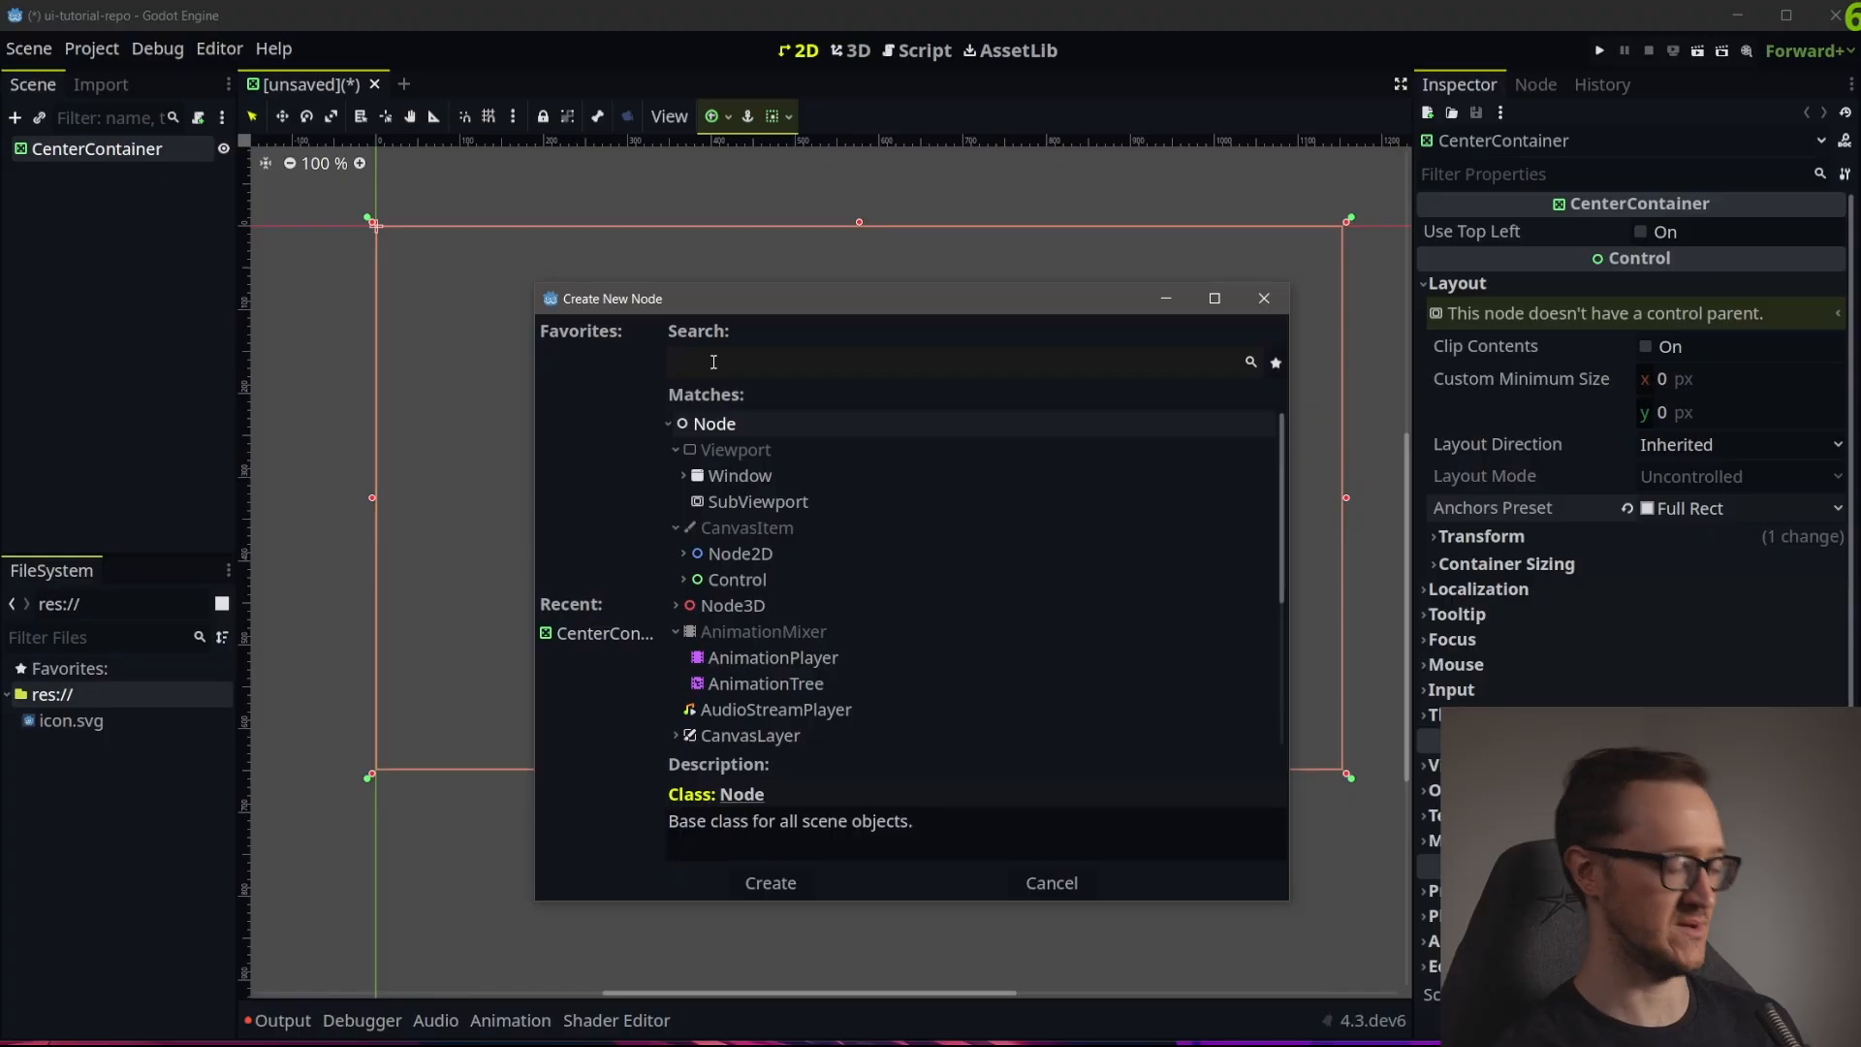
text(label)
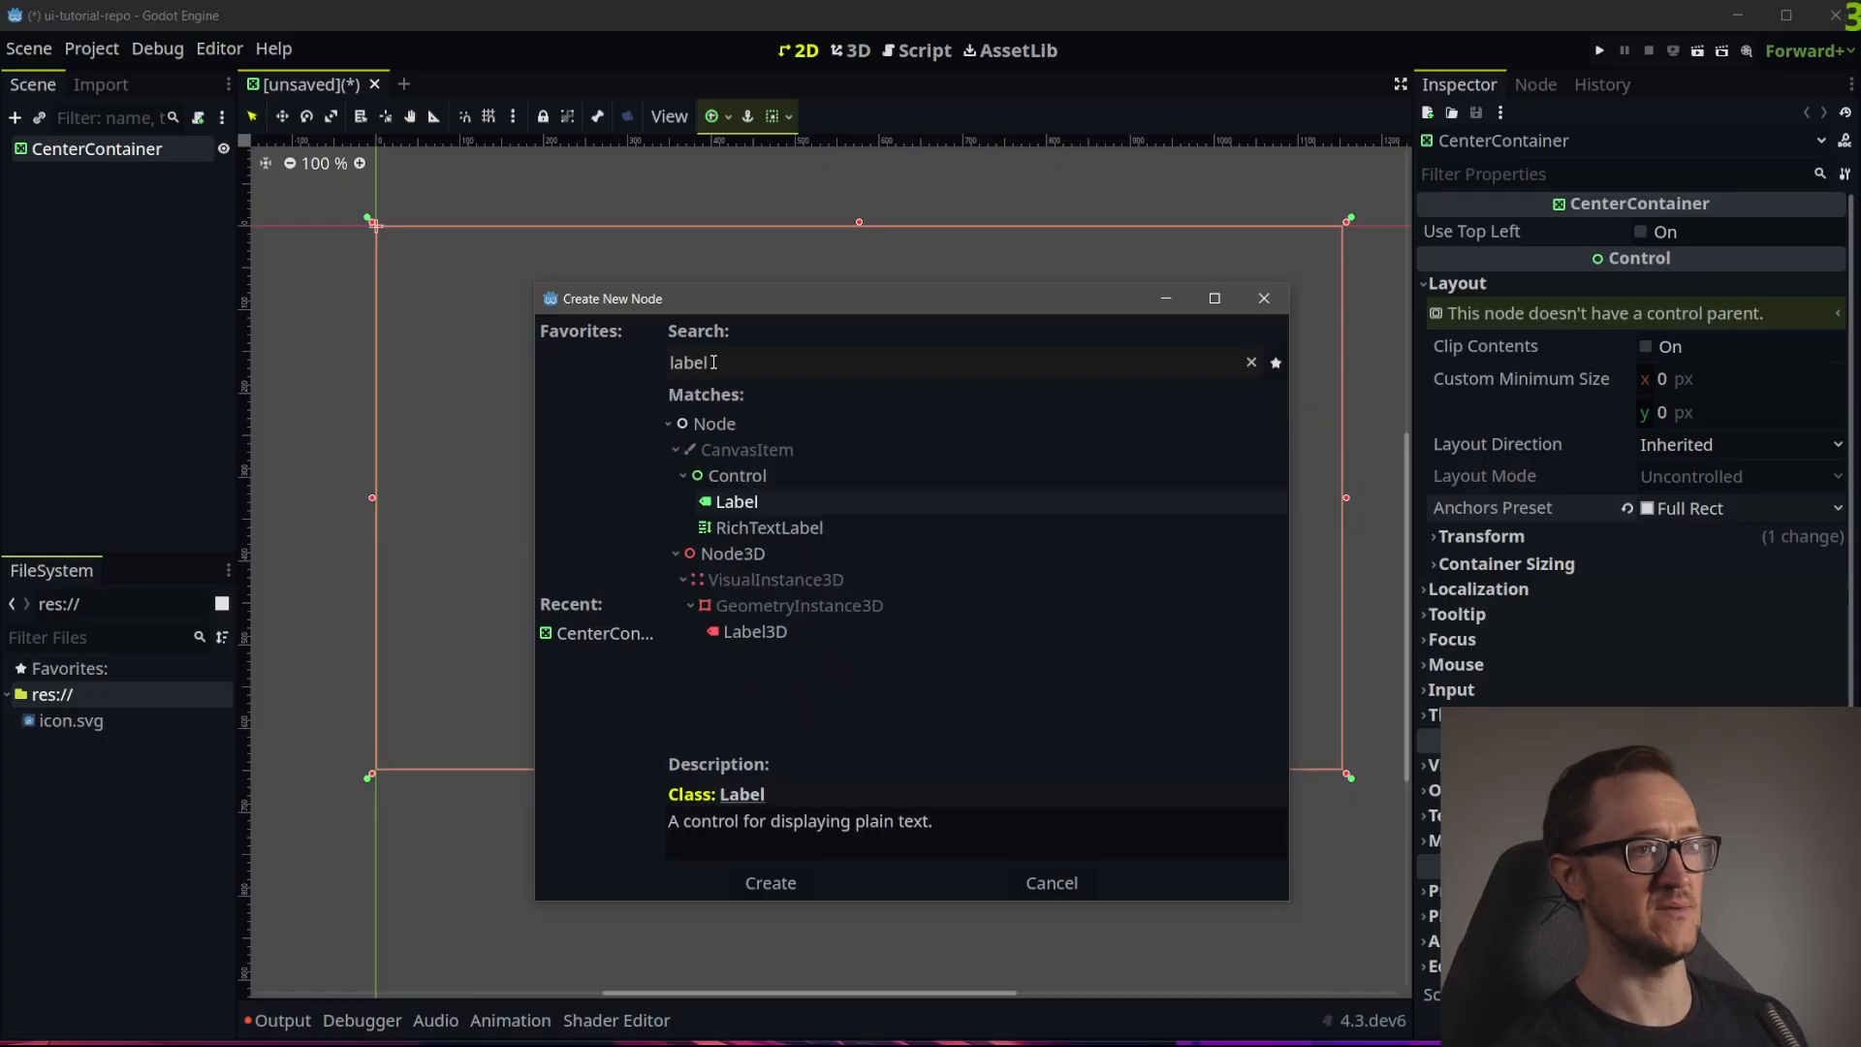
double_click(739, 502)
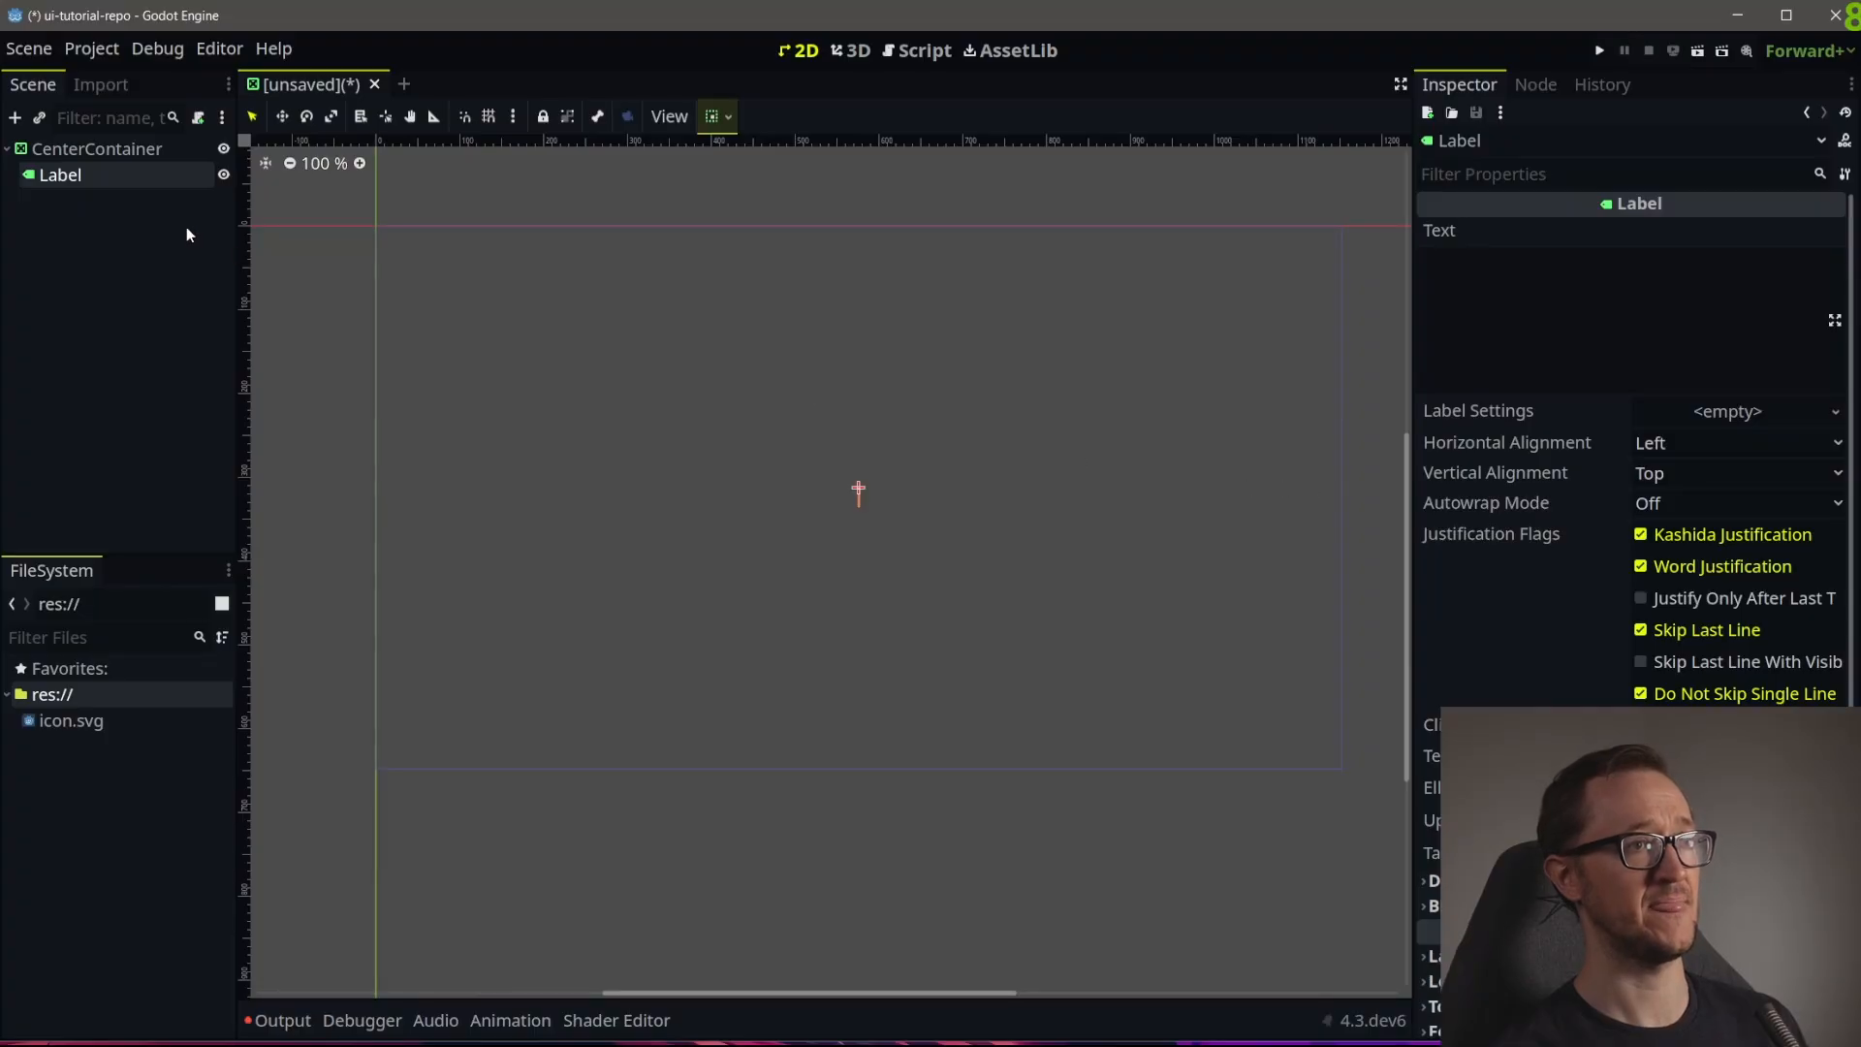
click(1586, 294)
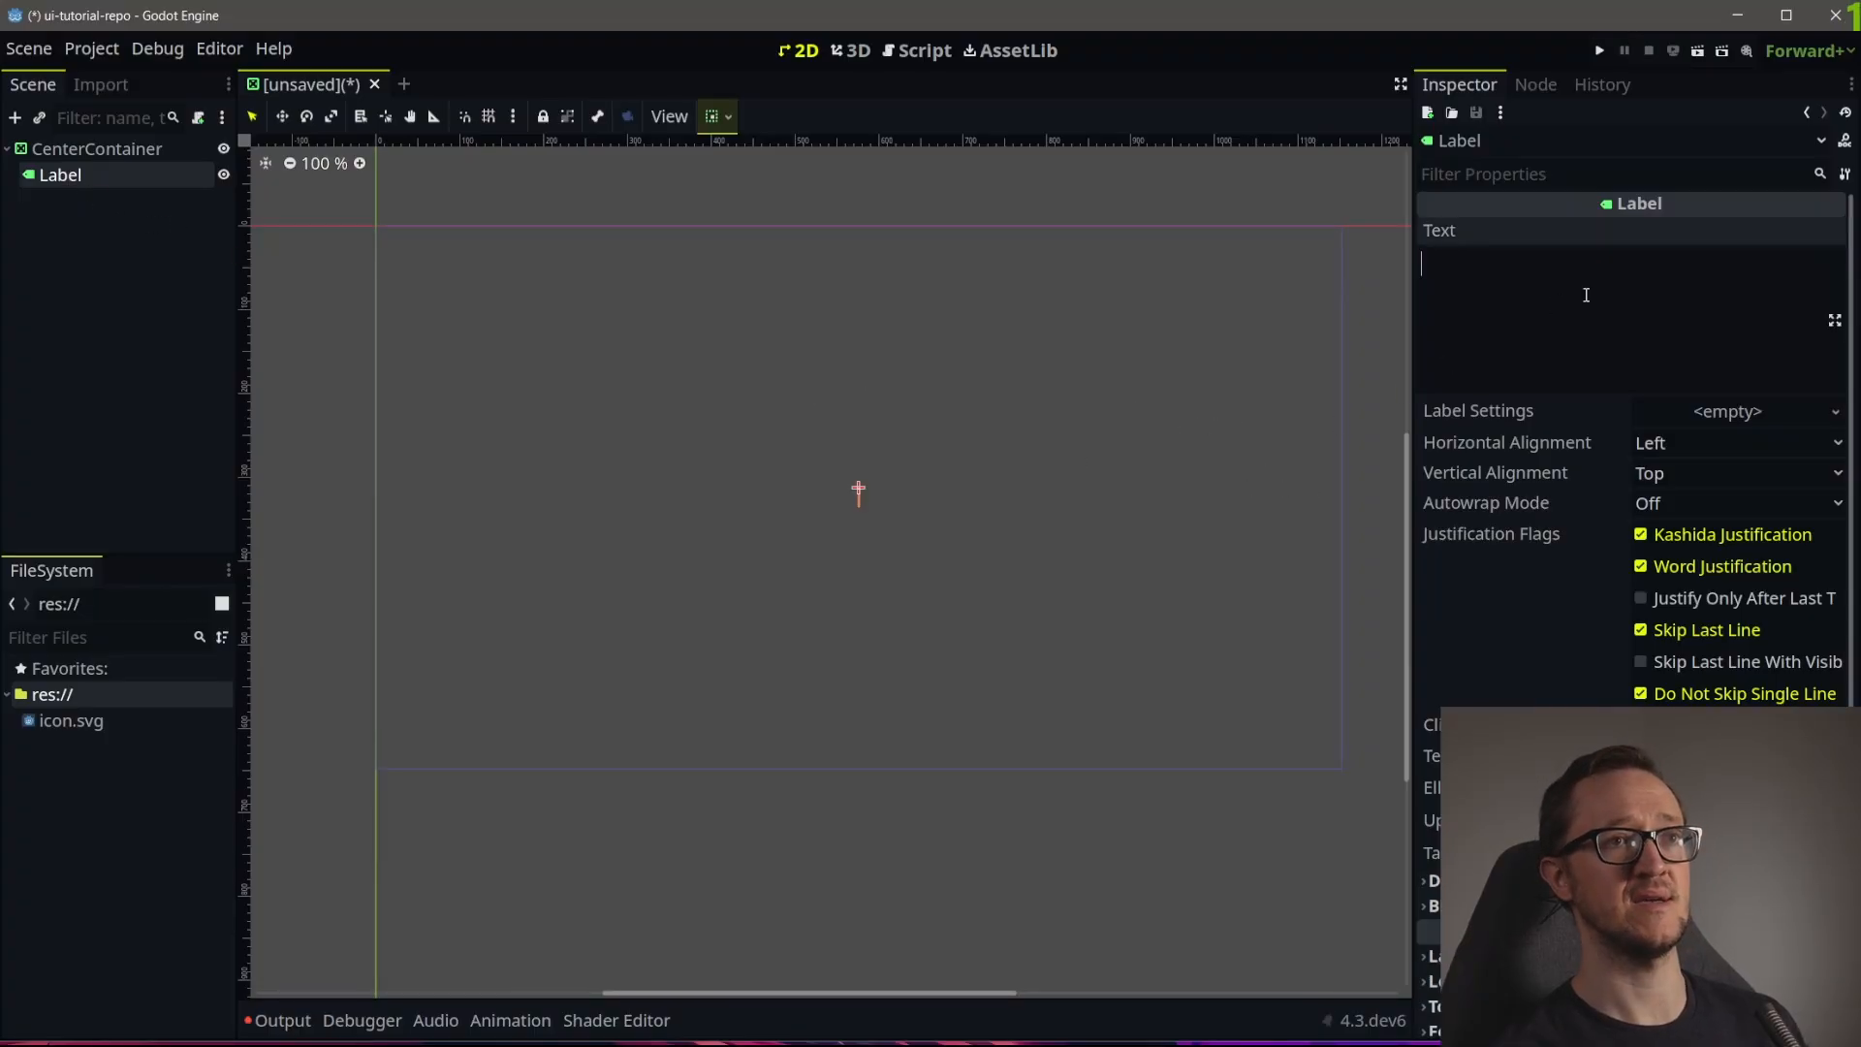
text(Im at the )
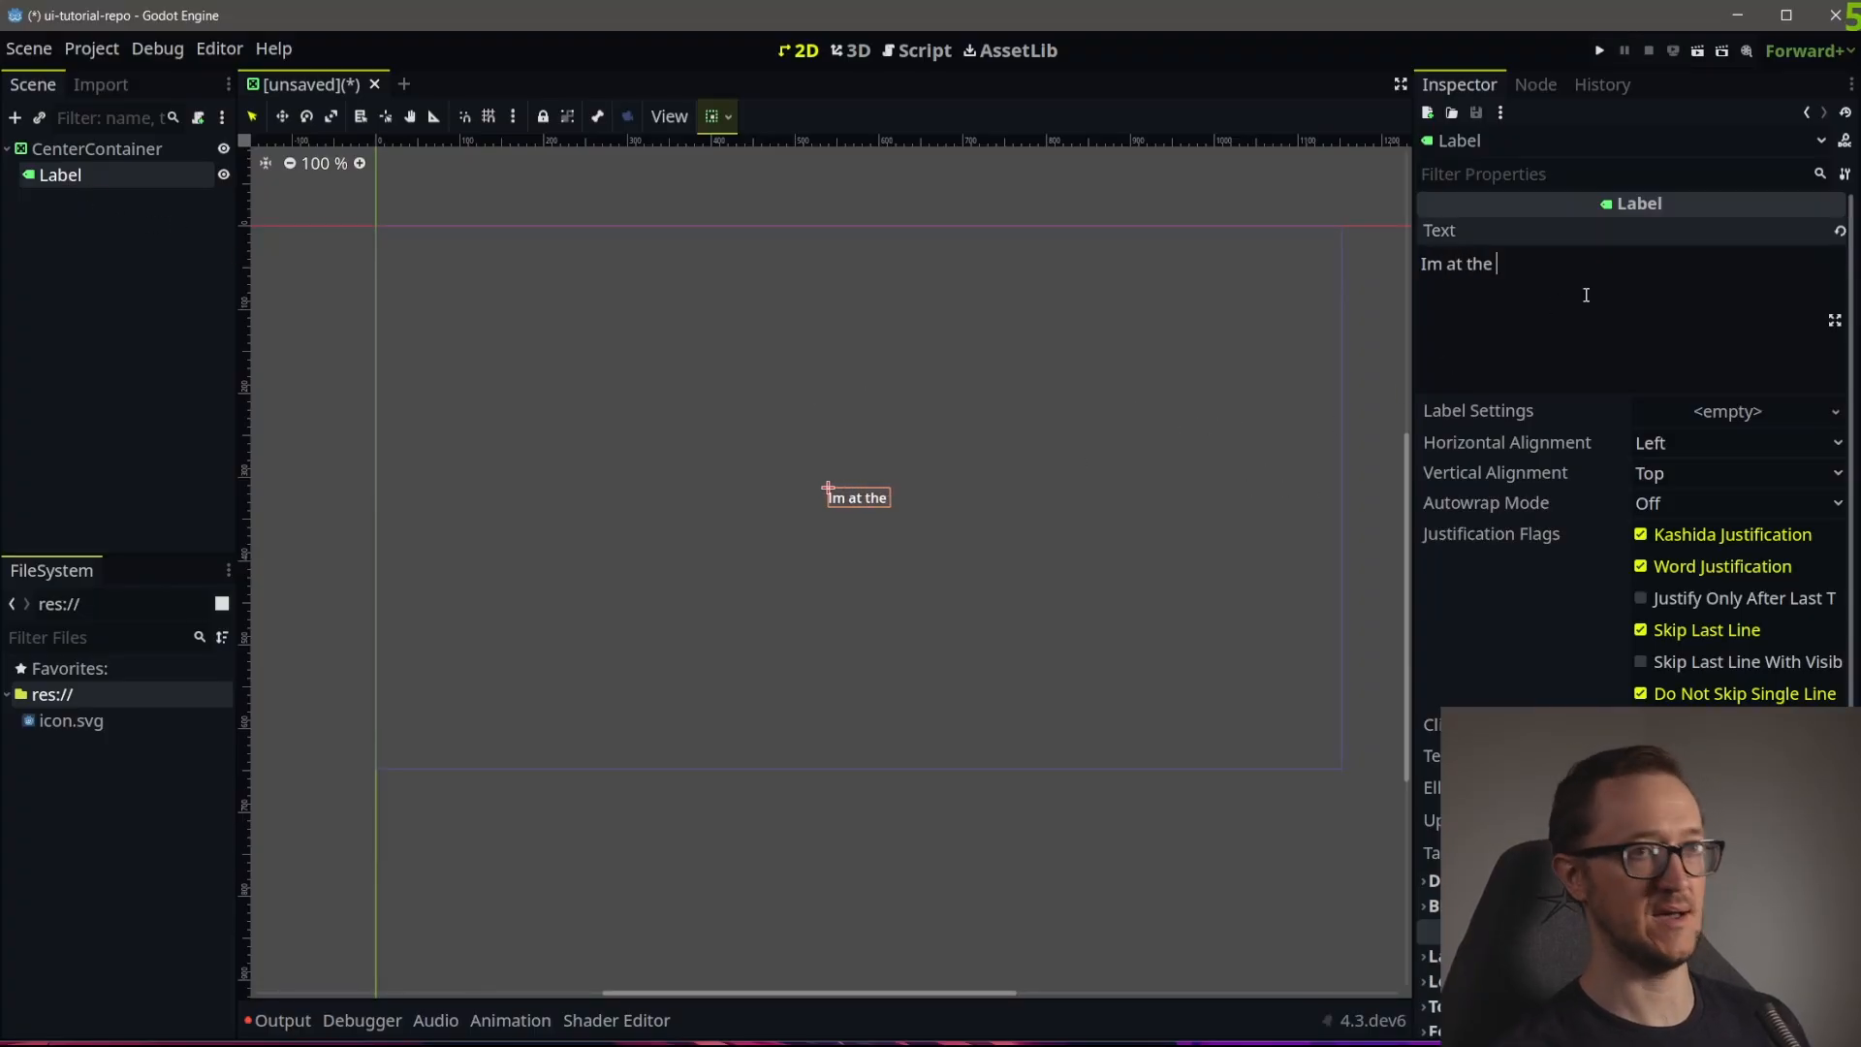
text(center)
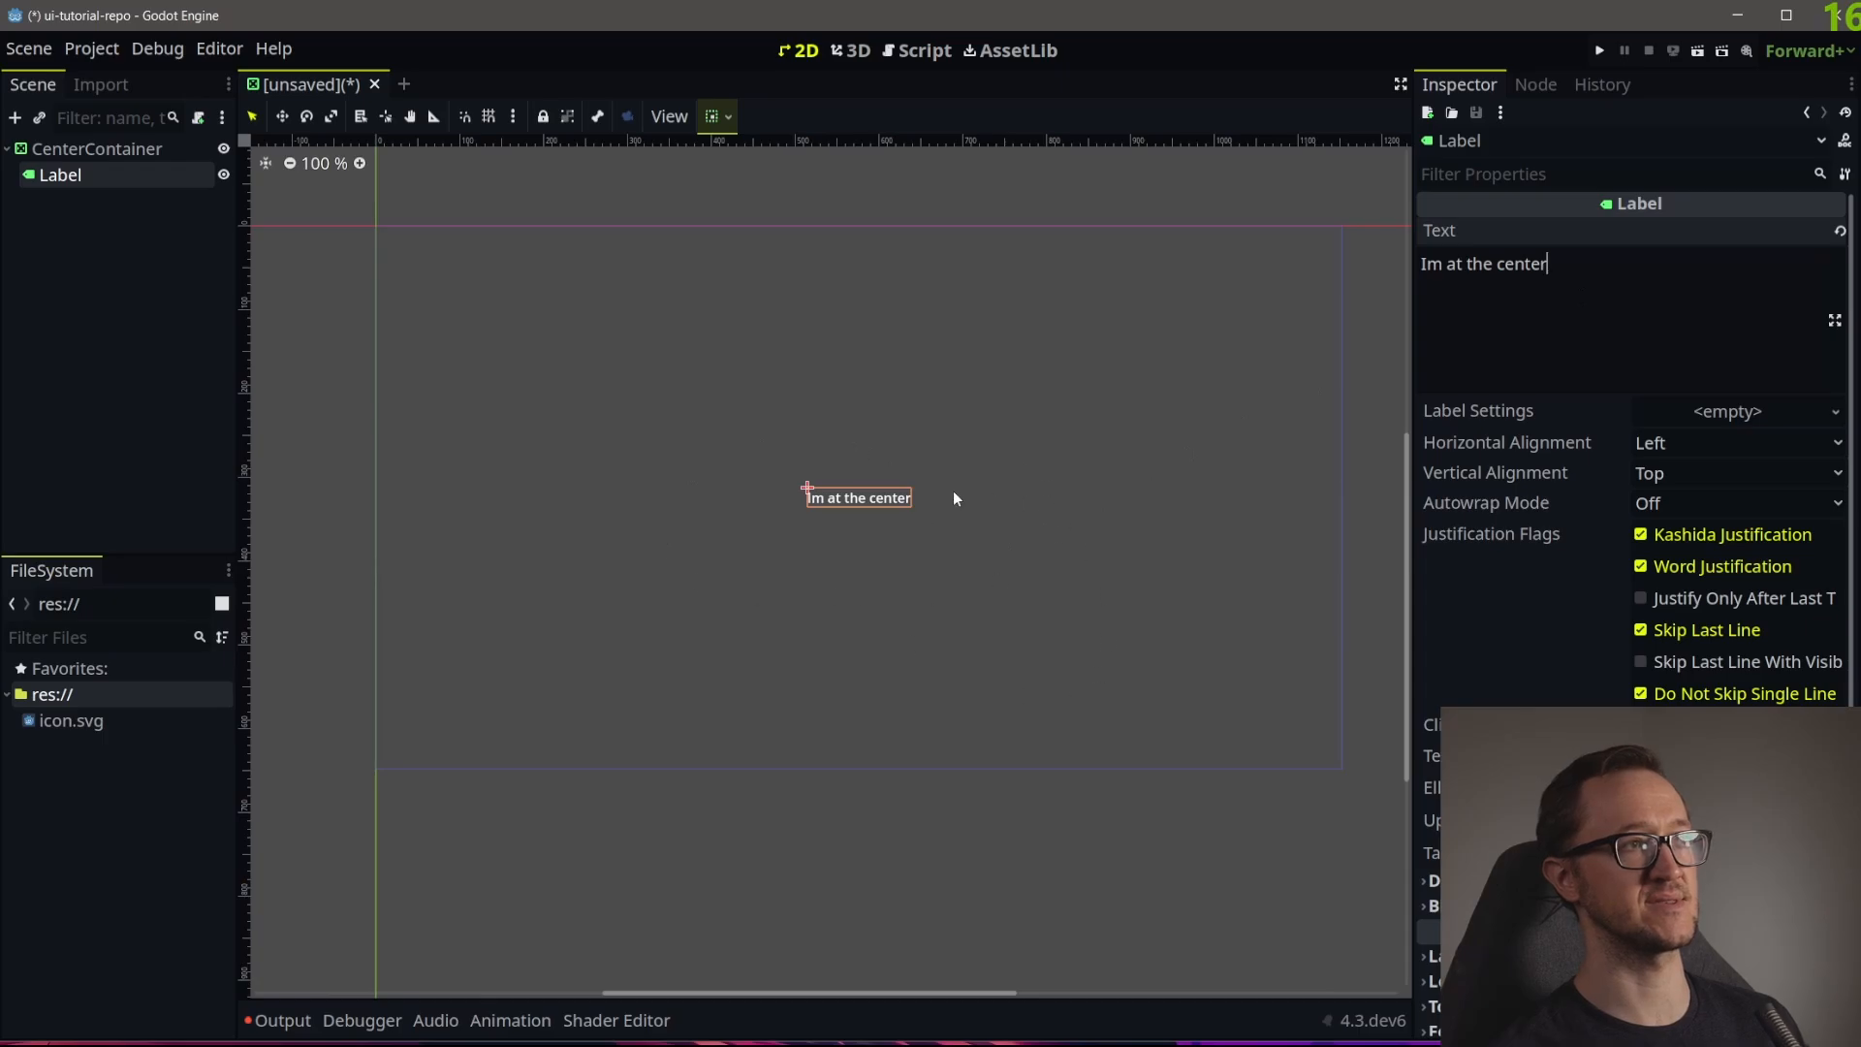
click(136, 149)
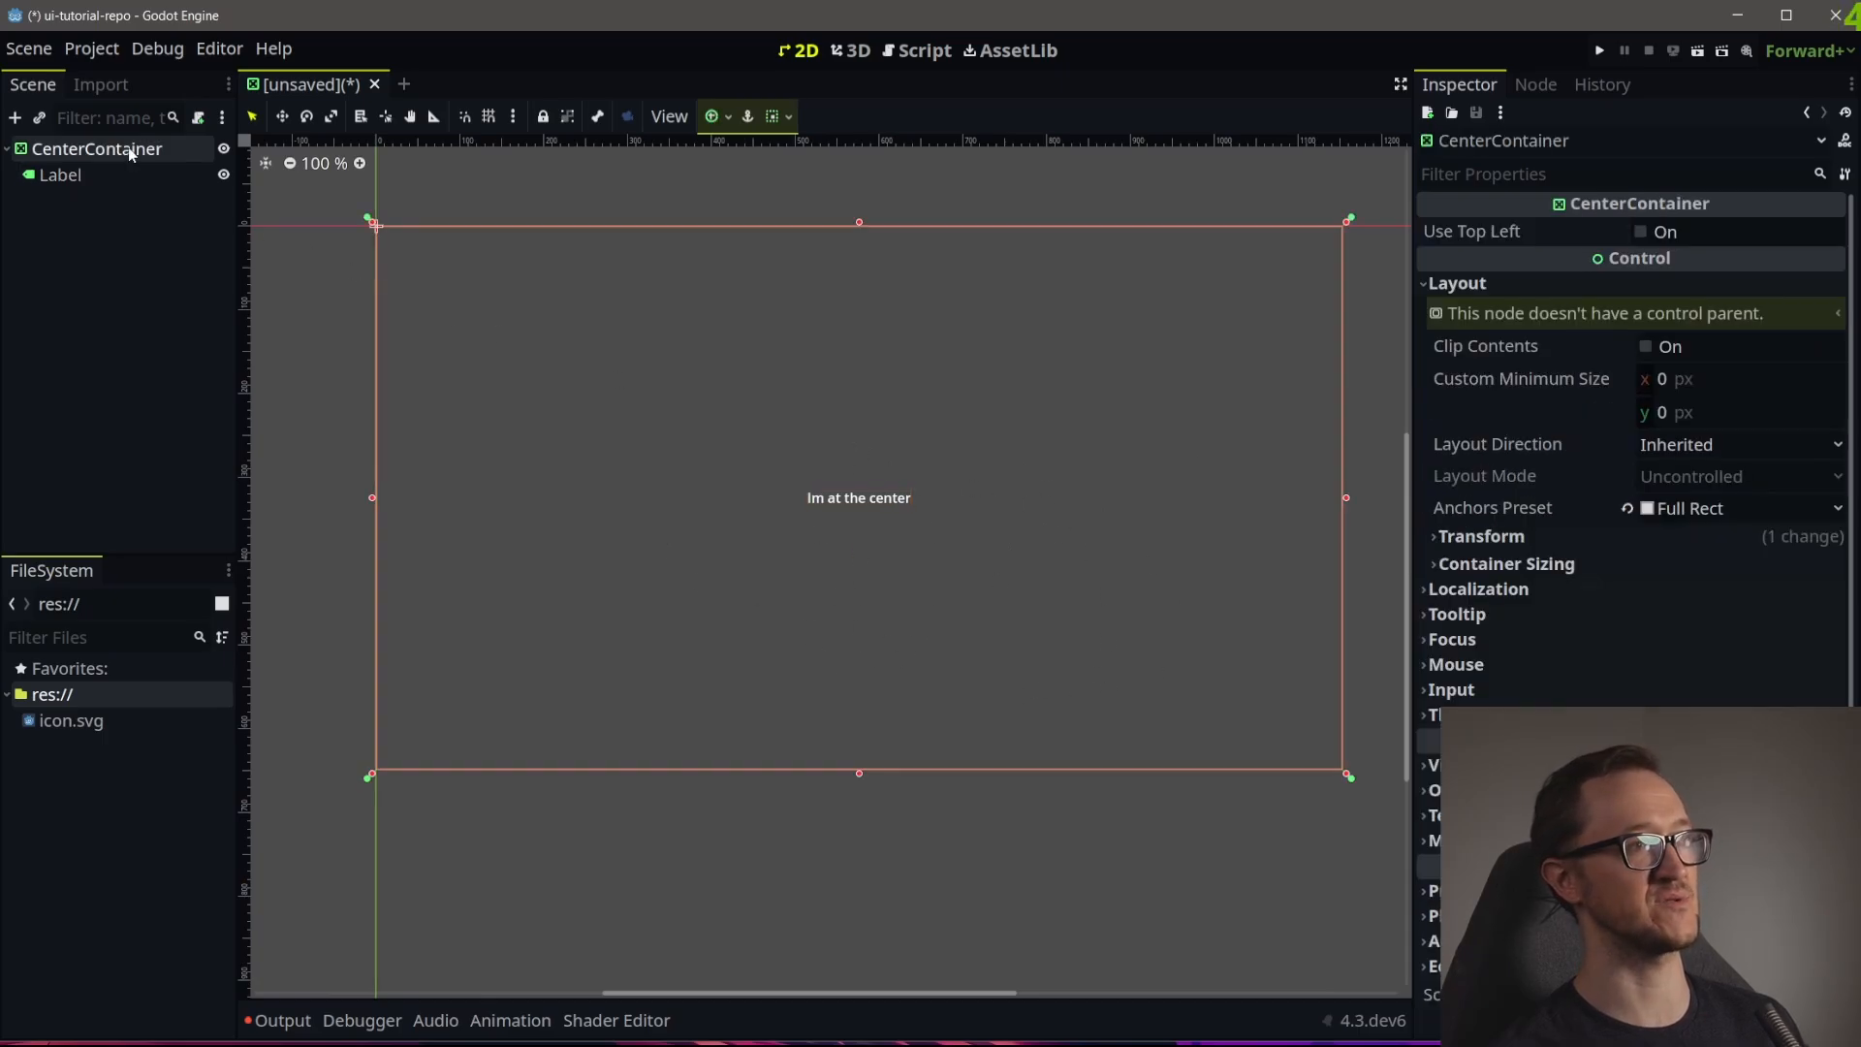
Delete the Label directly under the CenterContainer
click(67, 171)
key(Delete)
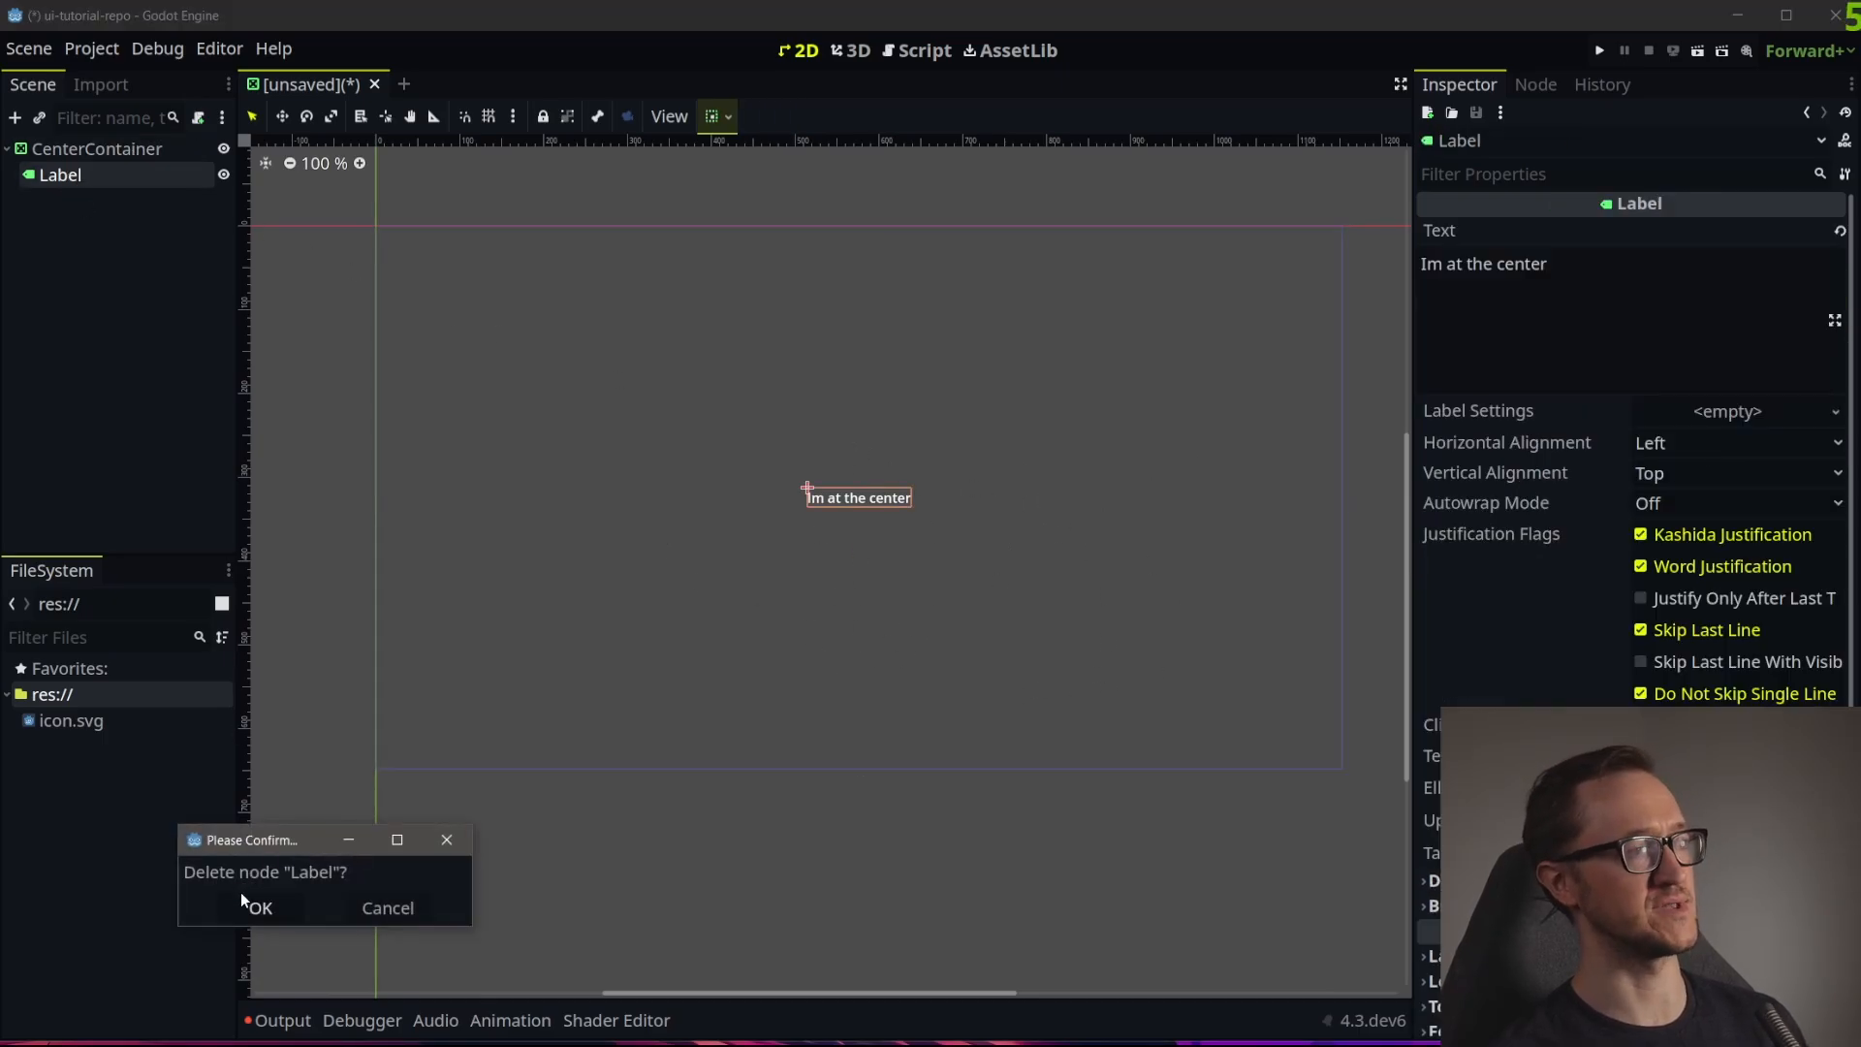
click(261, 907)
Add a PanelContainer as a child of the CenterContainer
click(60, 149)
click(15, 118)
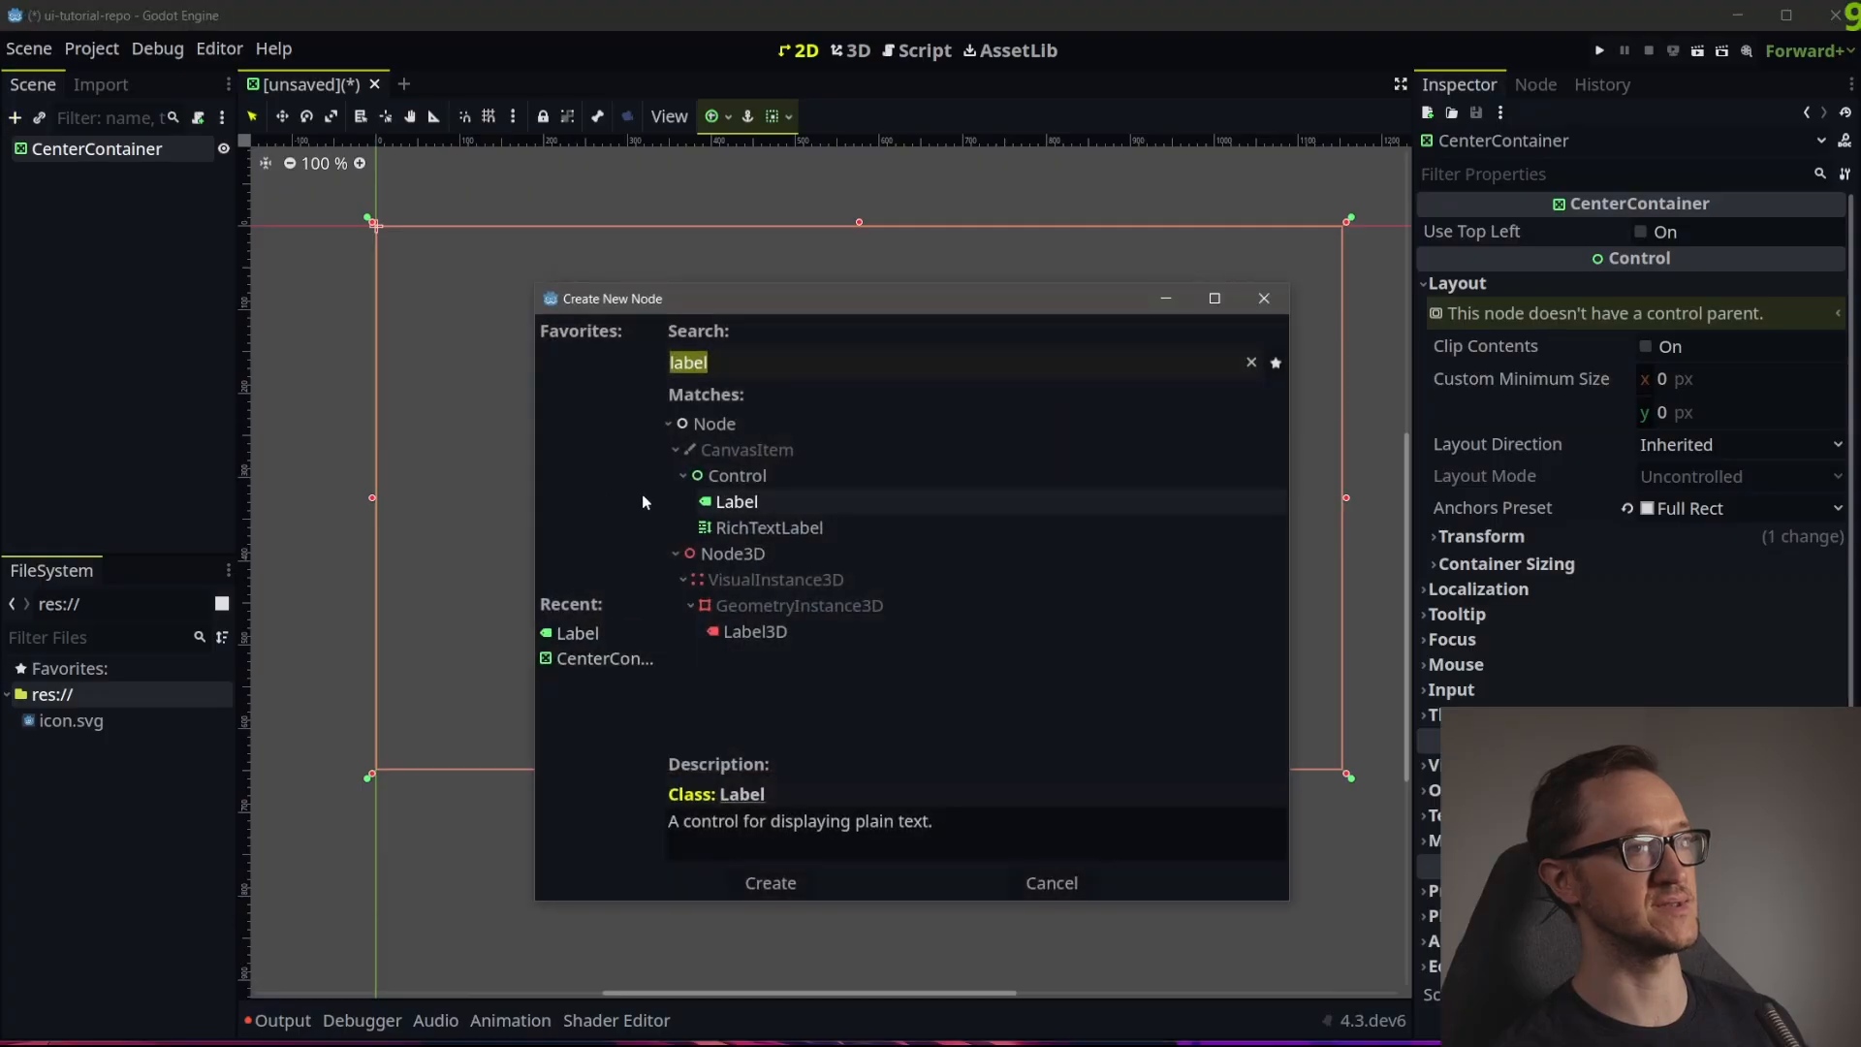
text(containe)
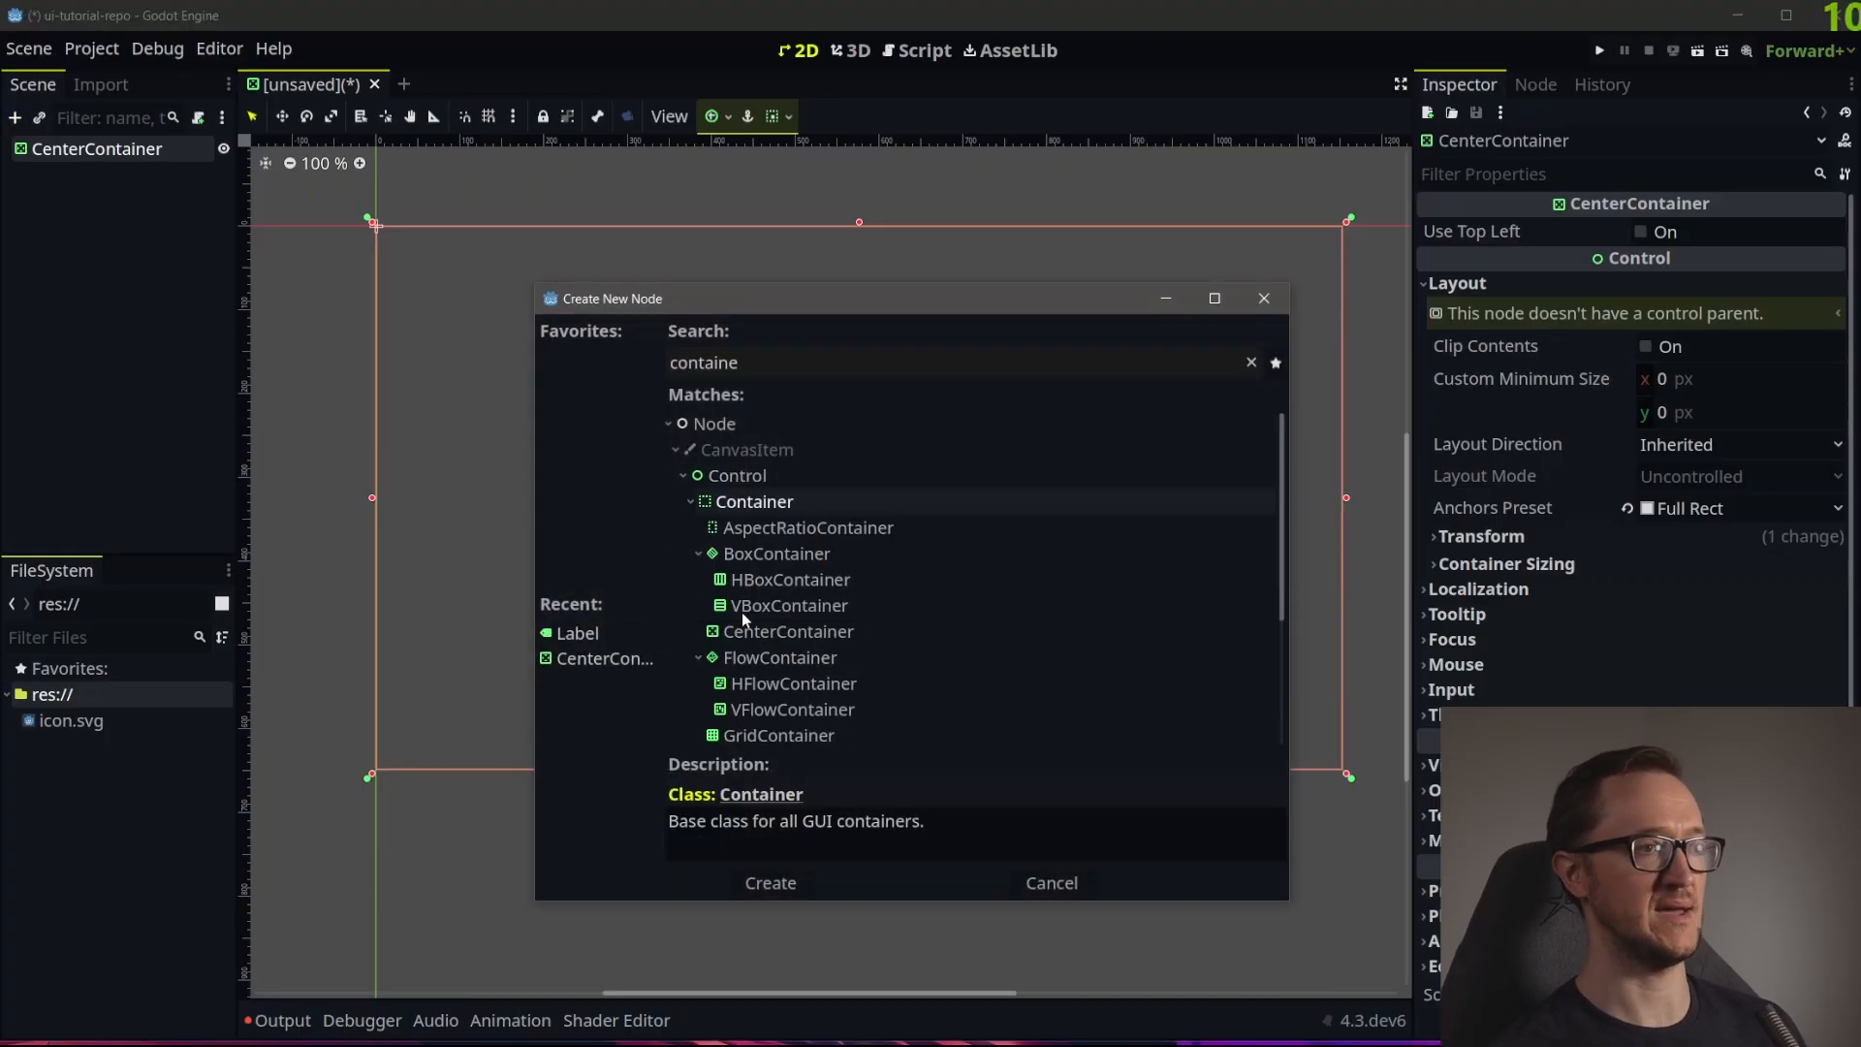
scroll(764, 605, down, 2)
scroll(765, 605, down, 2)
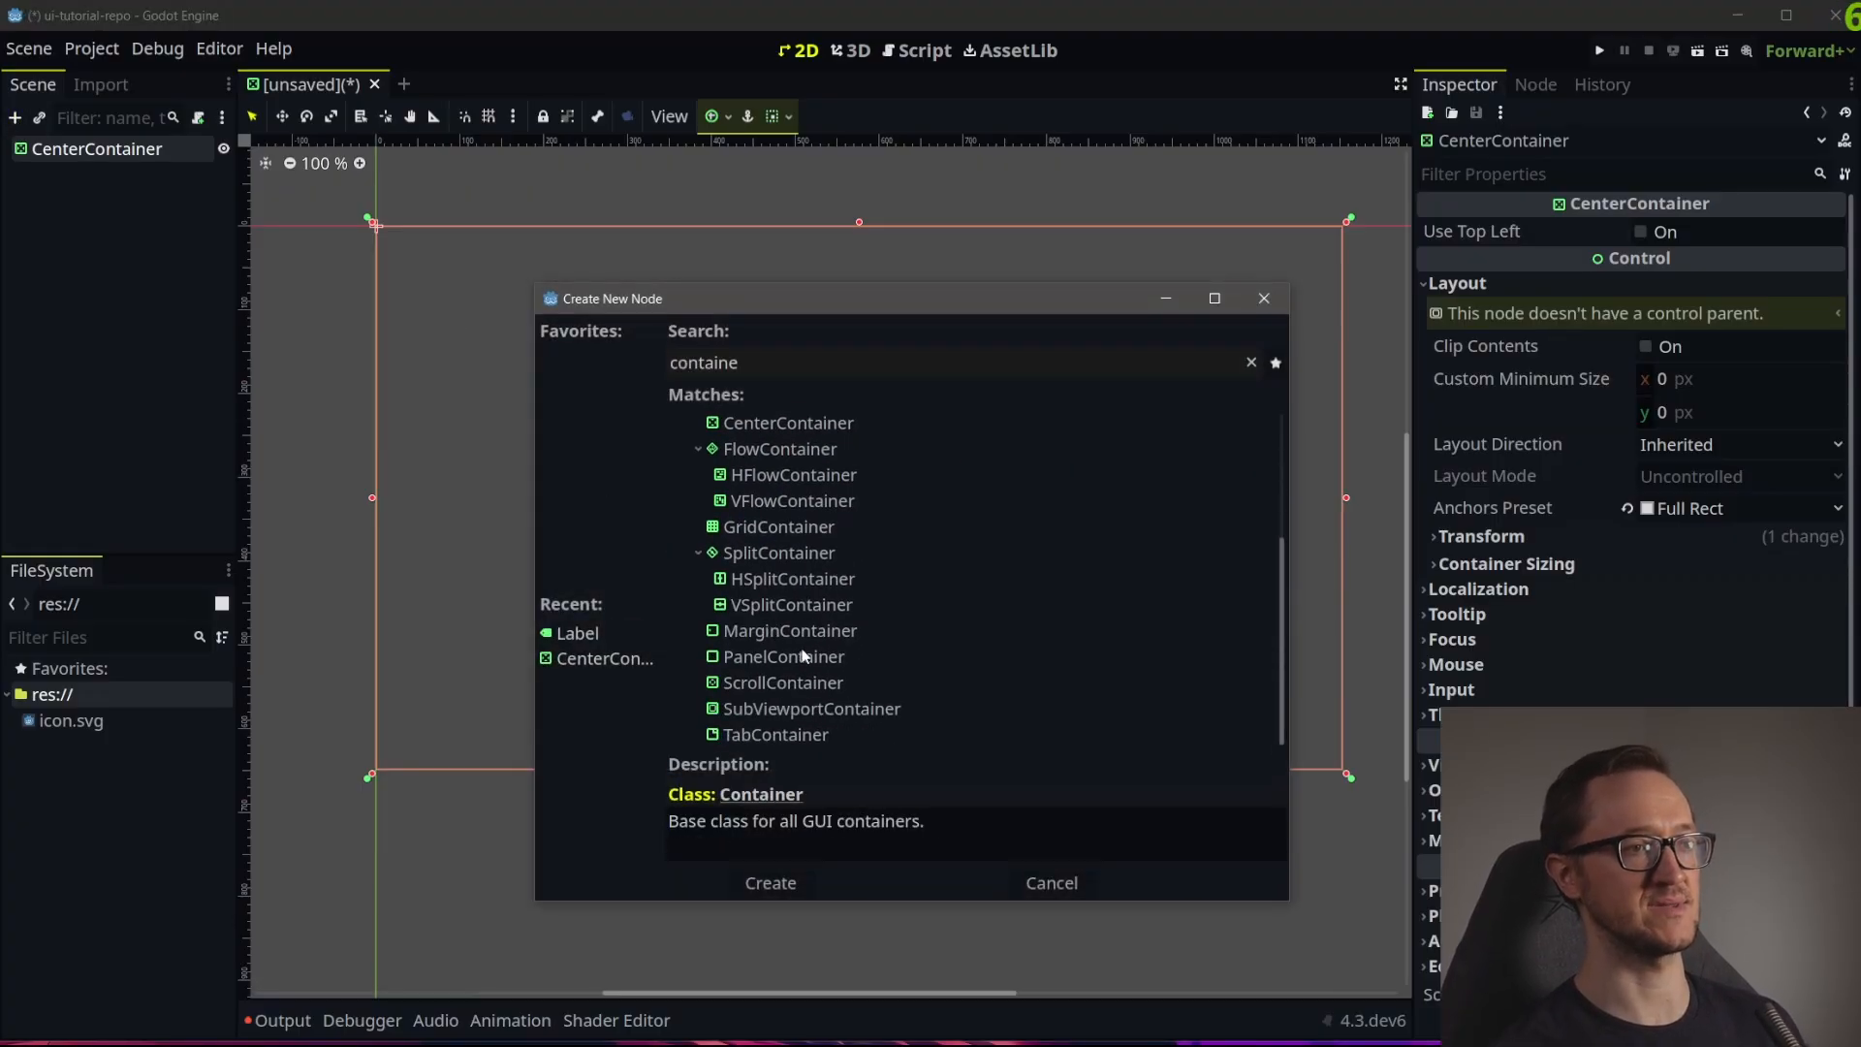
double_click(799, 655)
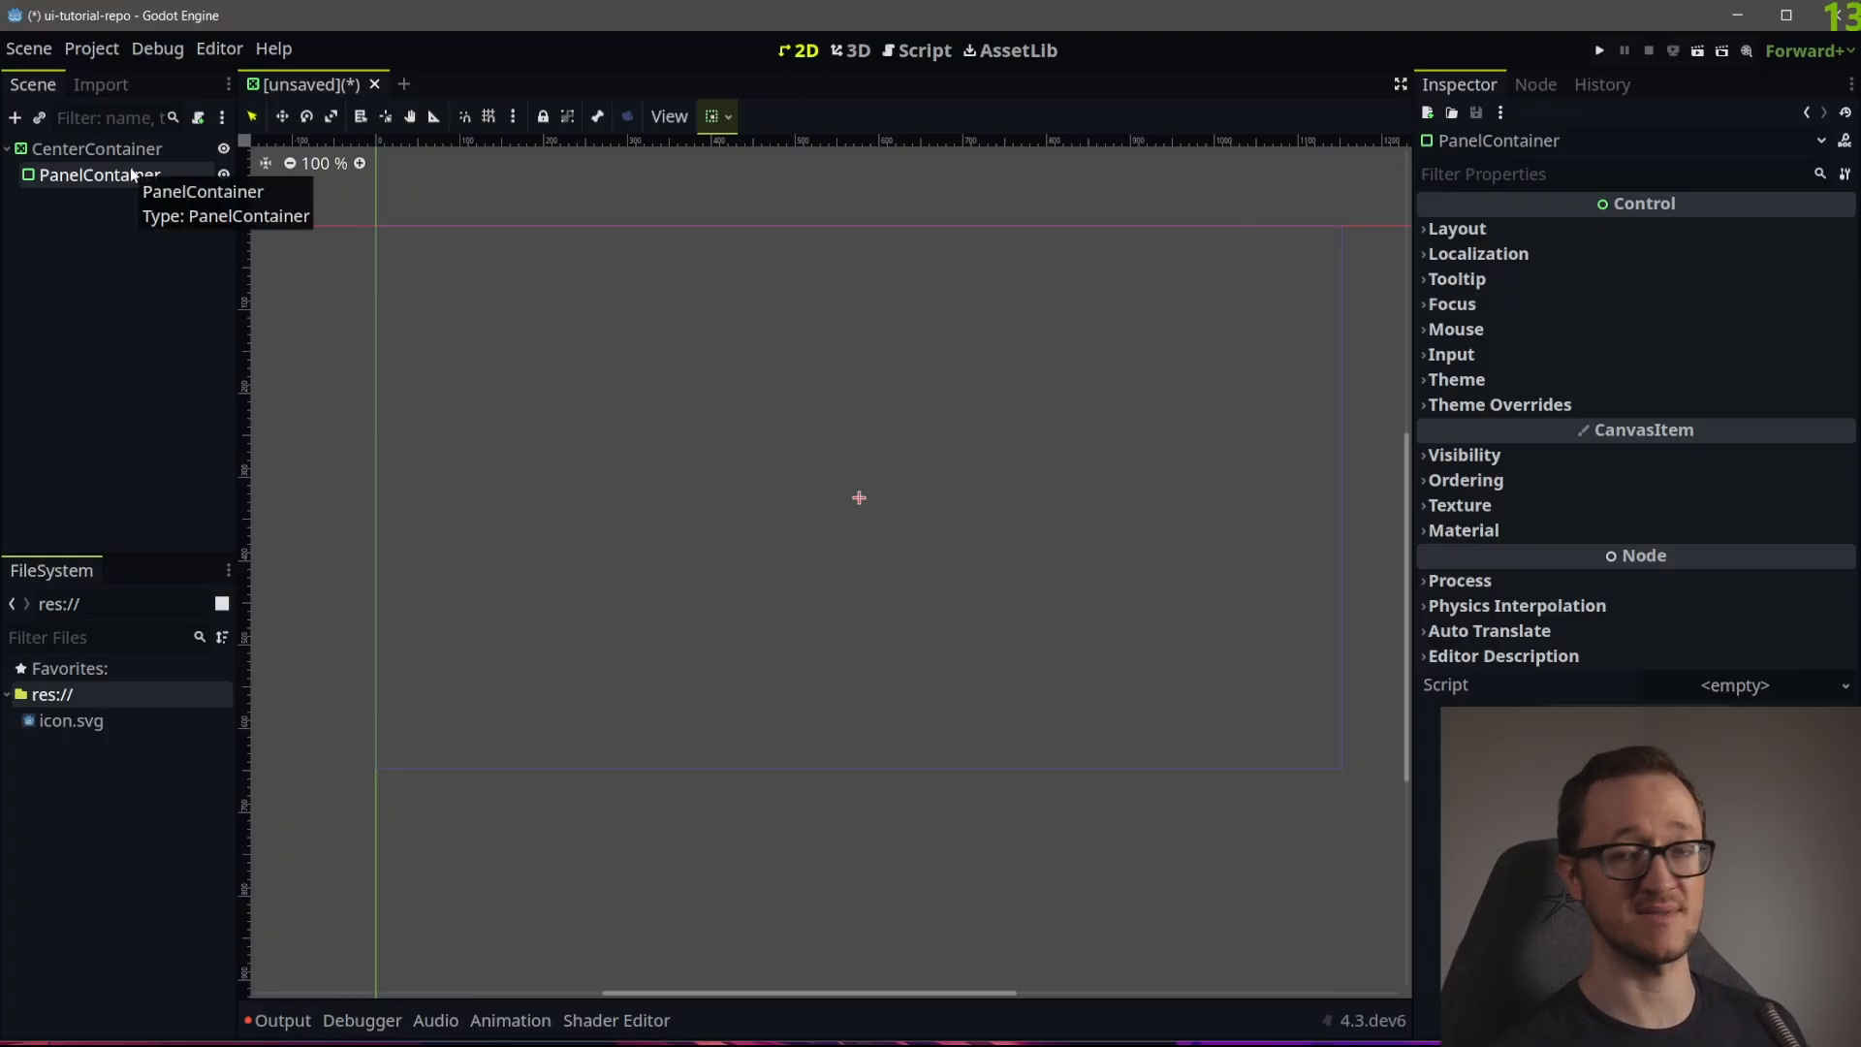
Add a Label inside the PanelContainer with the placeholder text "asdasdasdasda" and inspect the panel behind it up close
click(15, 119)
text(label)
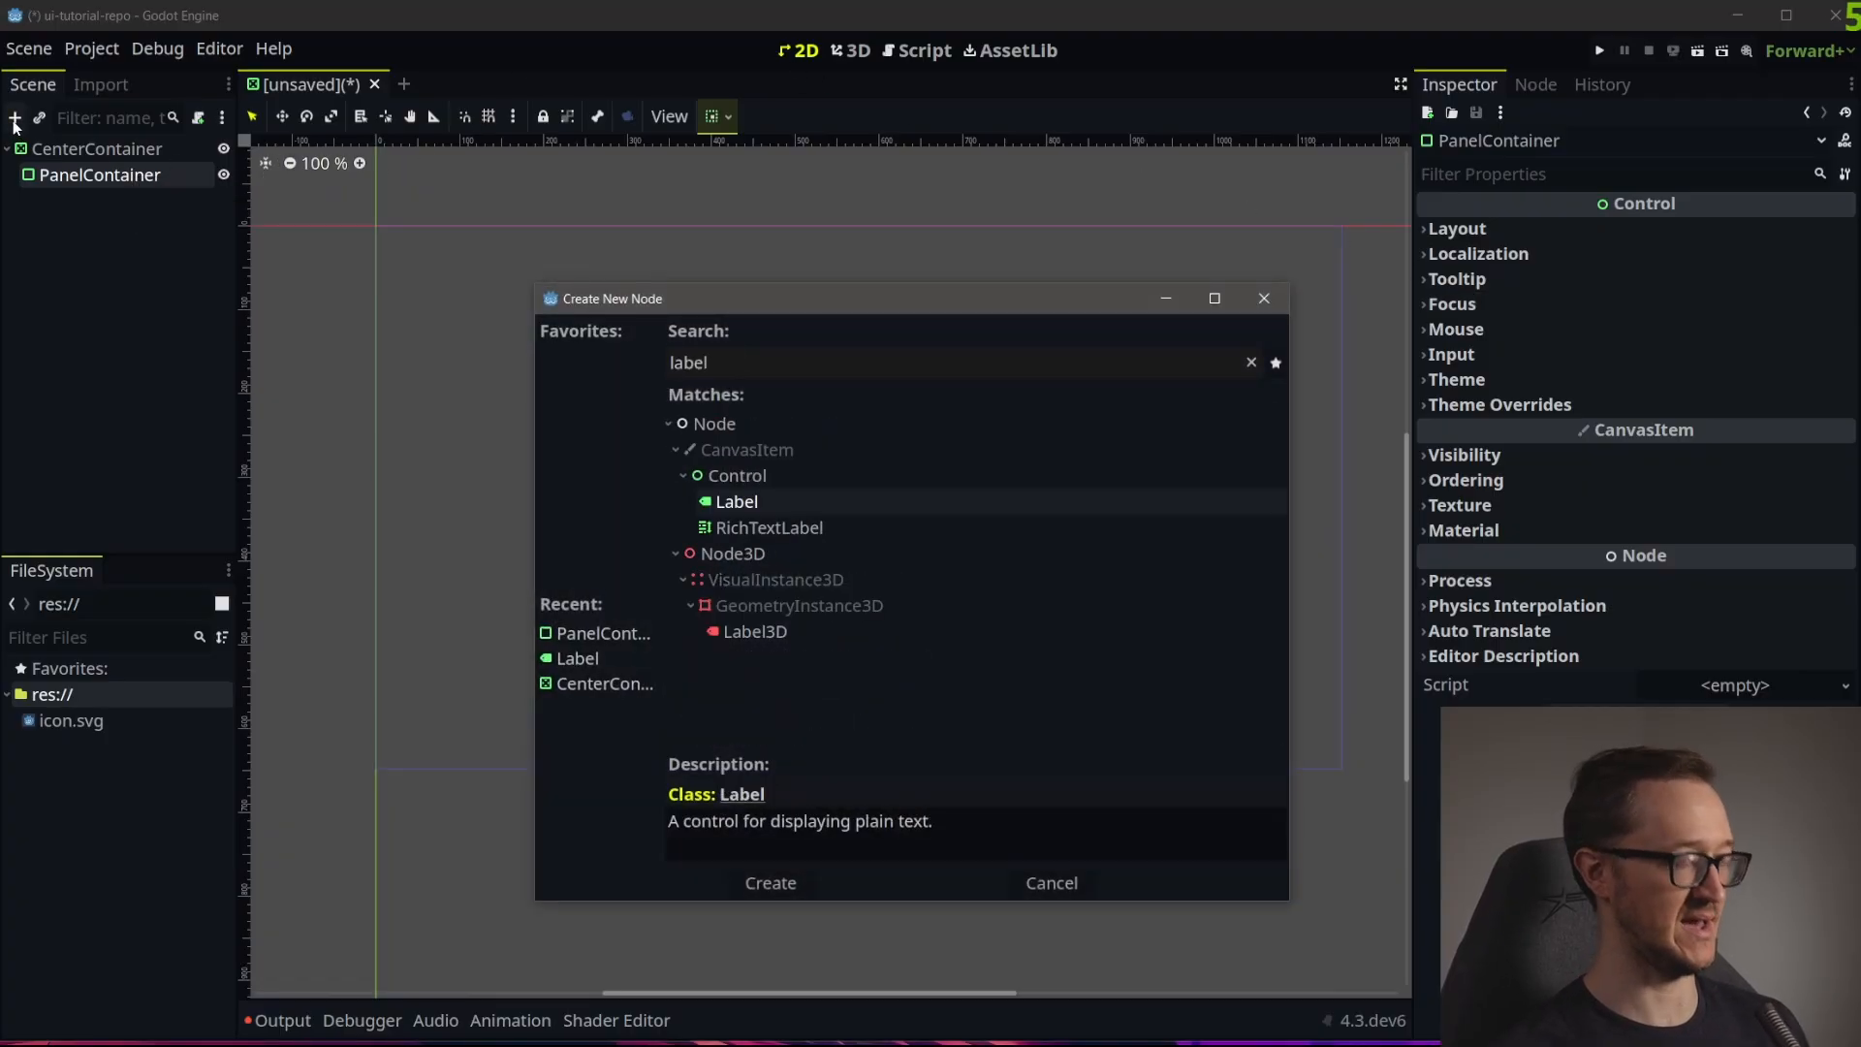
key(Return)
click(1518, 301)
text(asdasdasdasda)
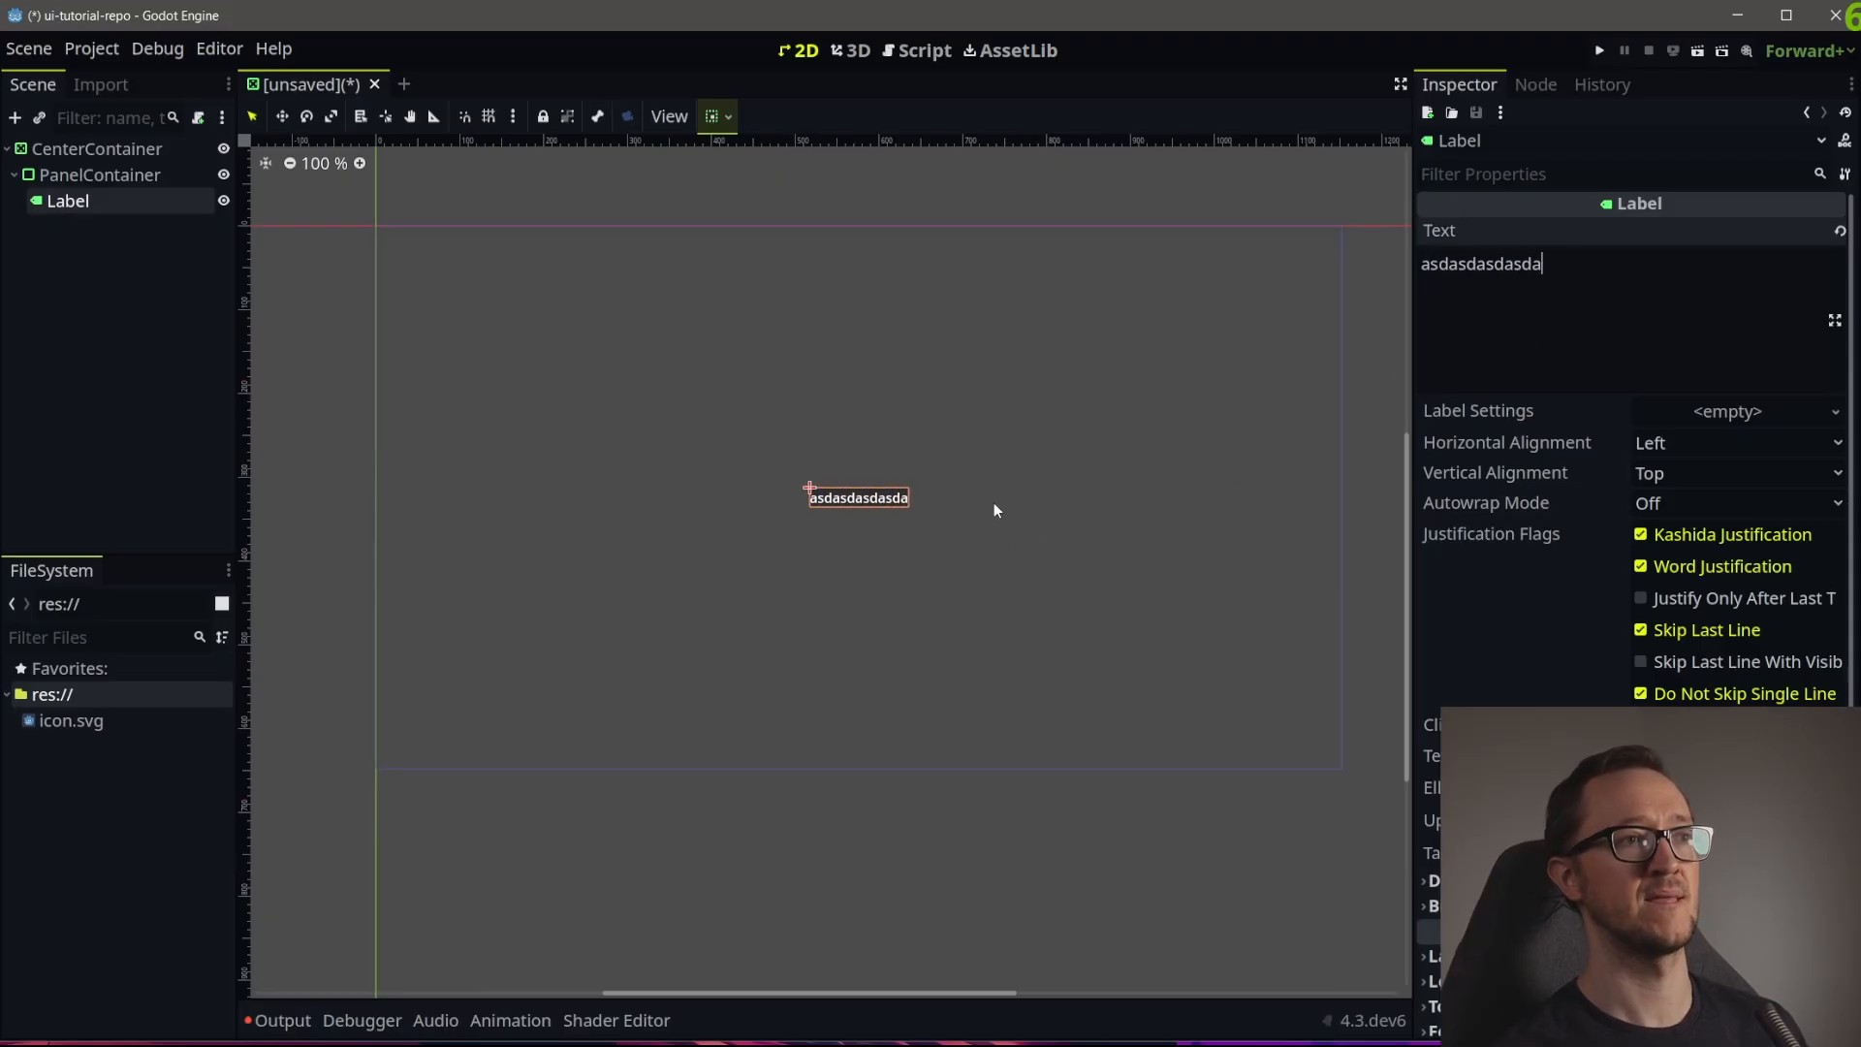
scroll(892, 498, up, 8)
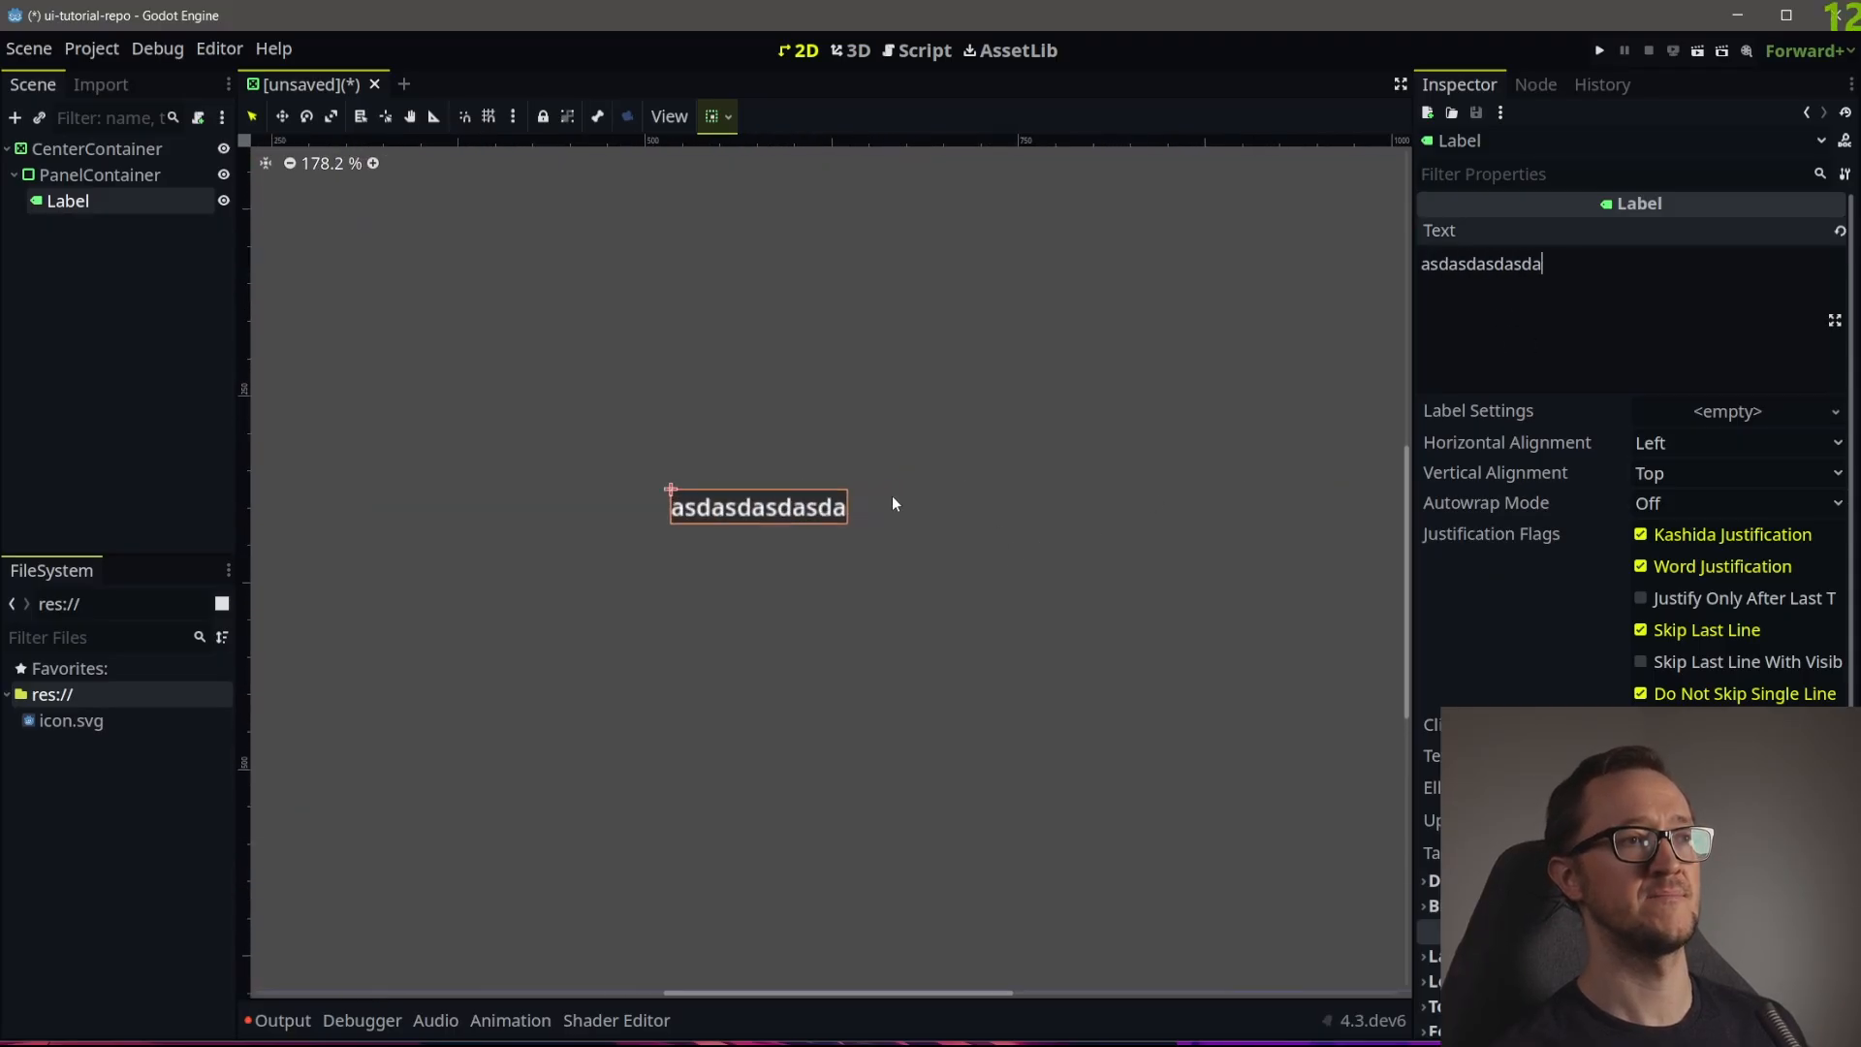
click(580, 394)
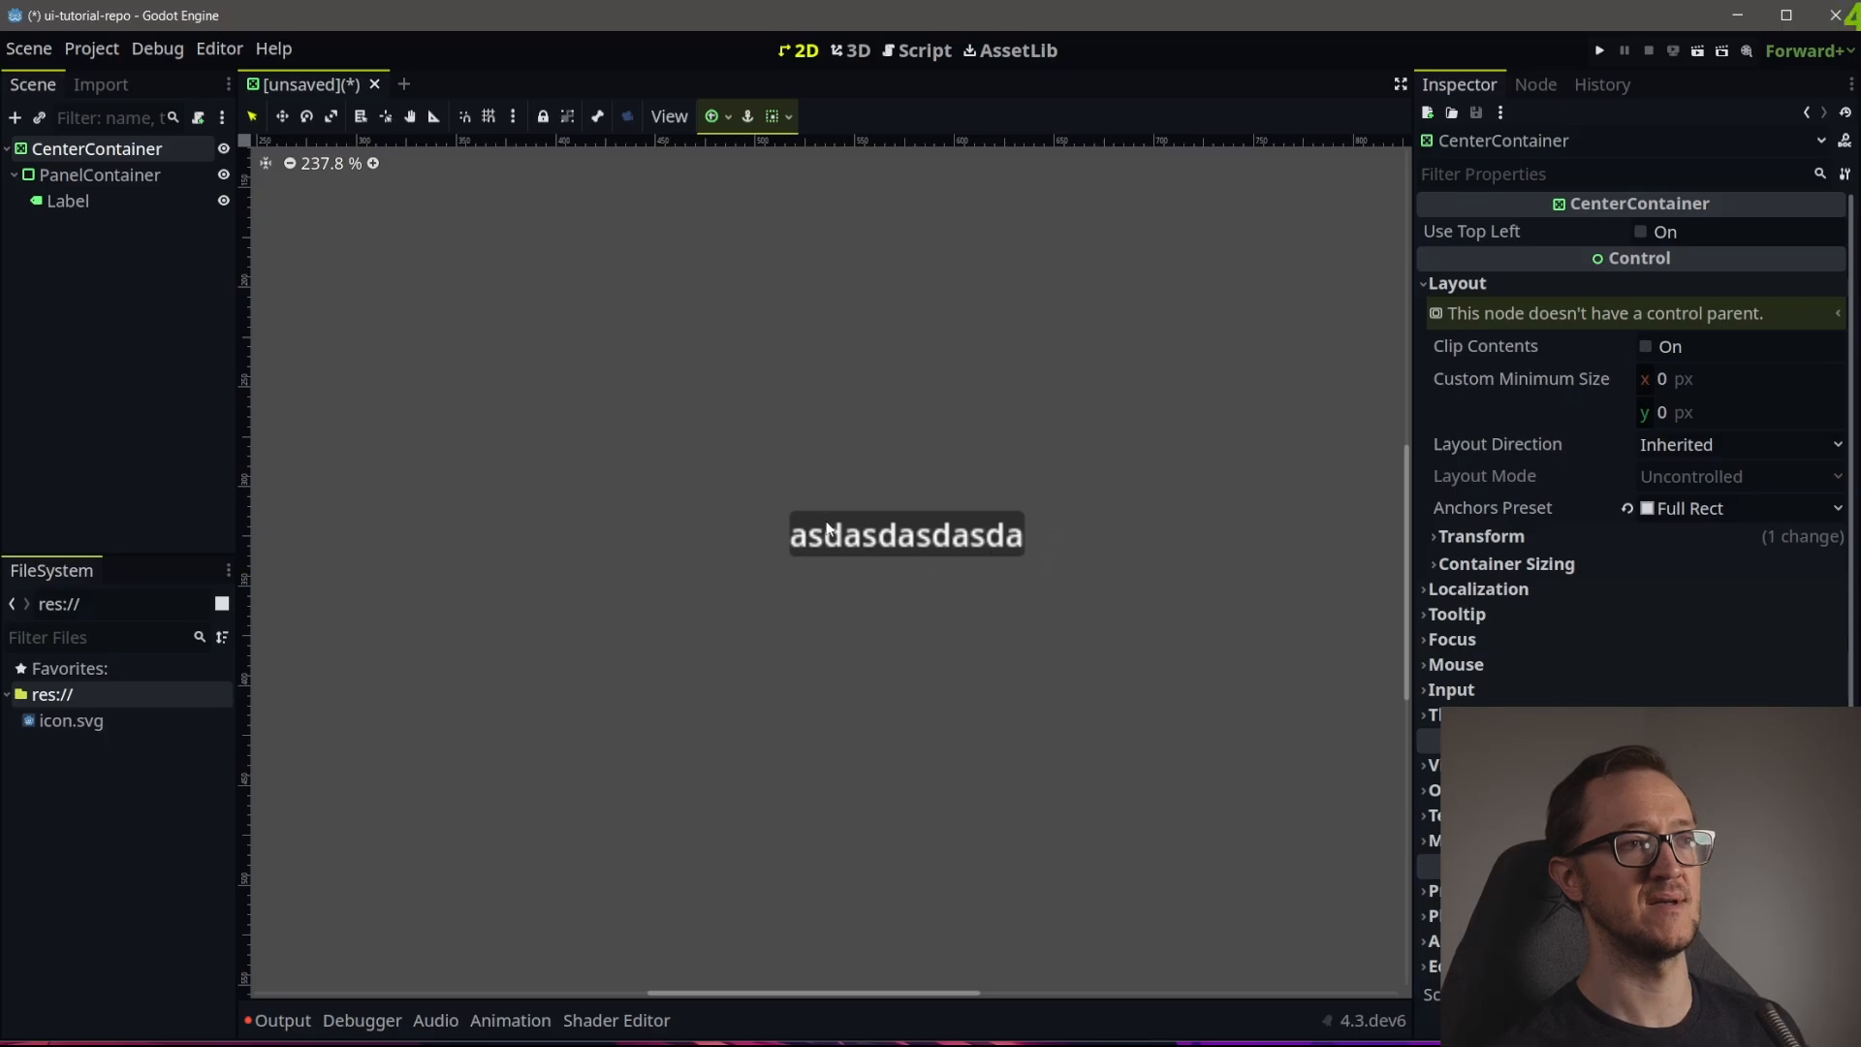
Delete the placeholder Label inside the PanelContainer
click(77, 202)
key(Delete)
Add a VBoxContainer as a child of the PanelContainer
click(15, 118)
text(c)
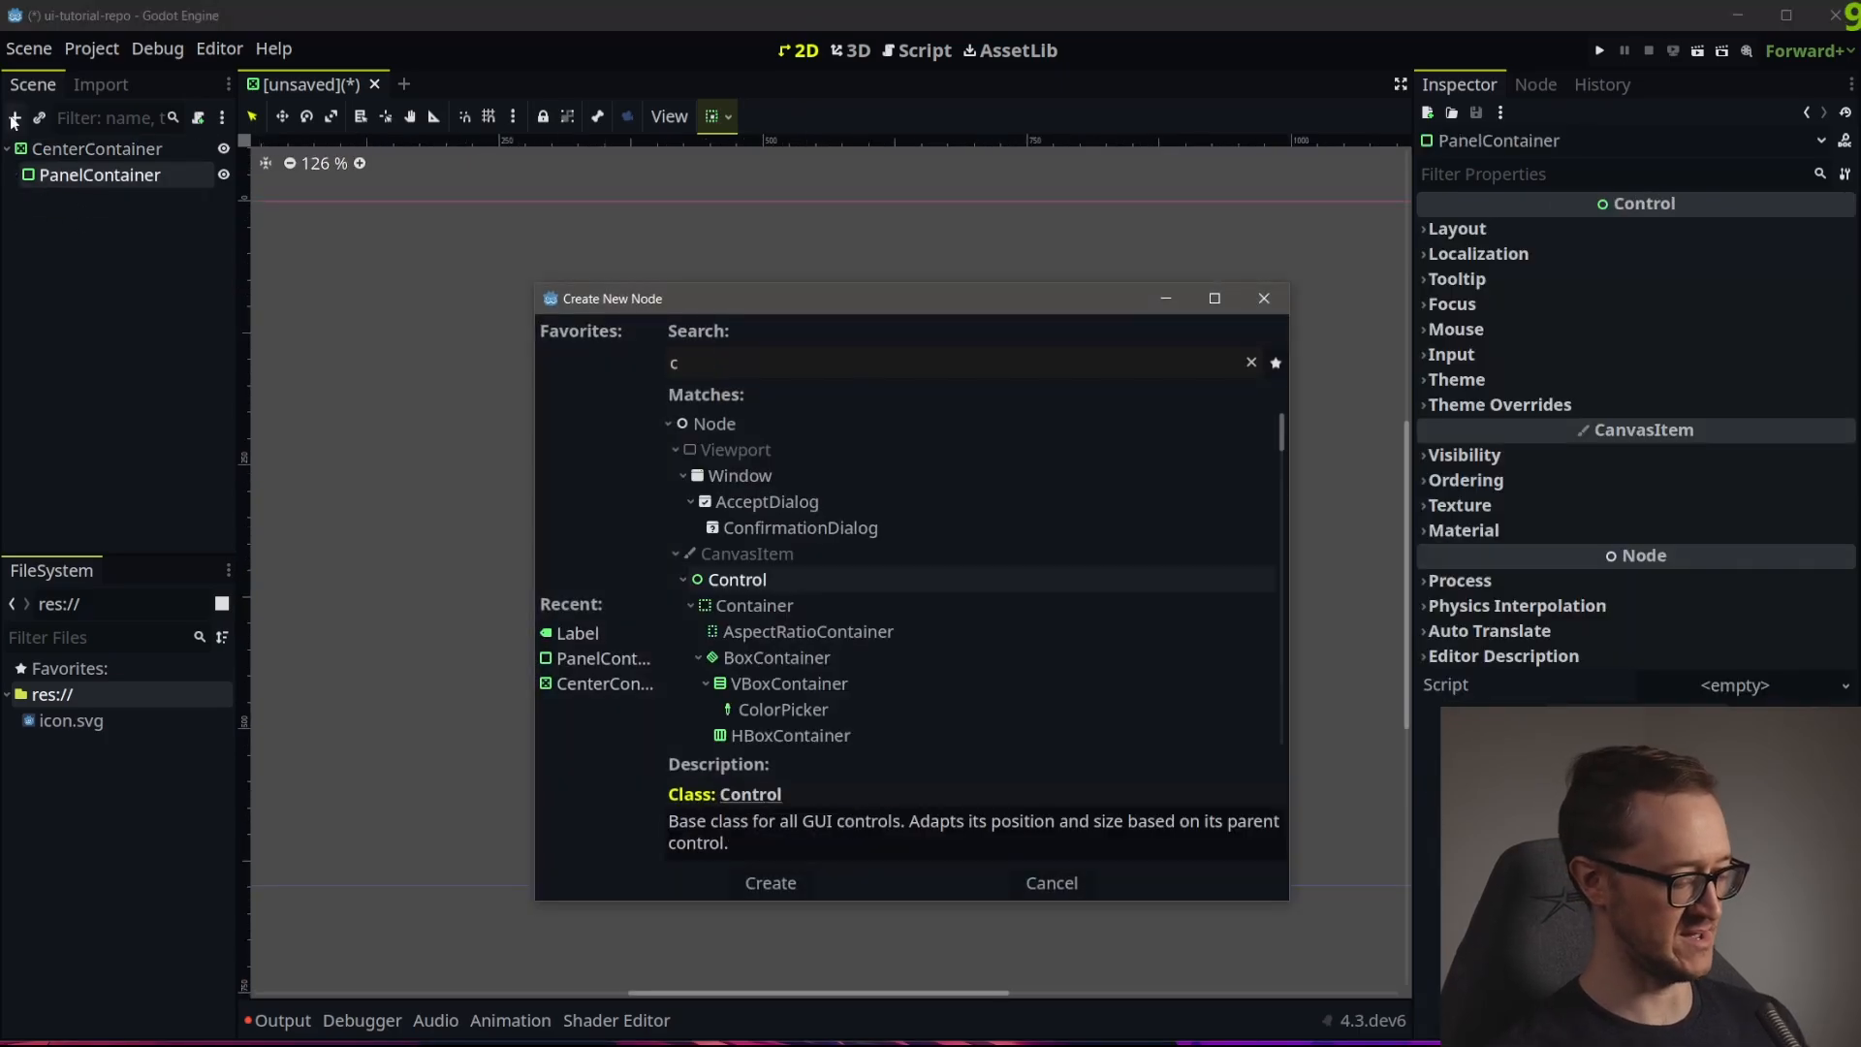
text(ontainer)
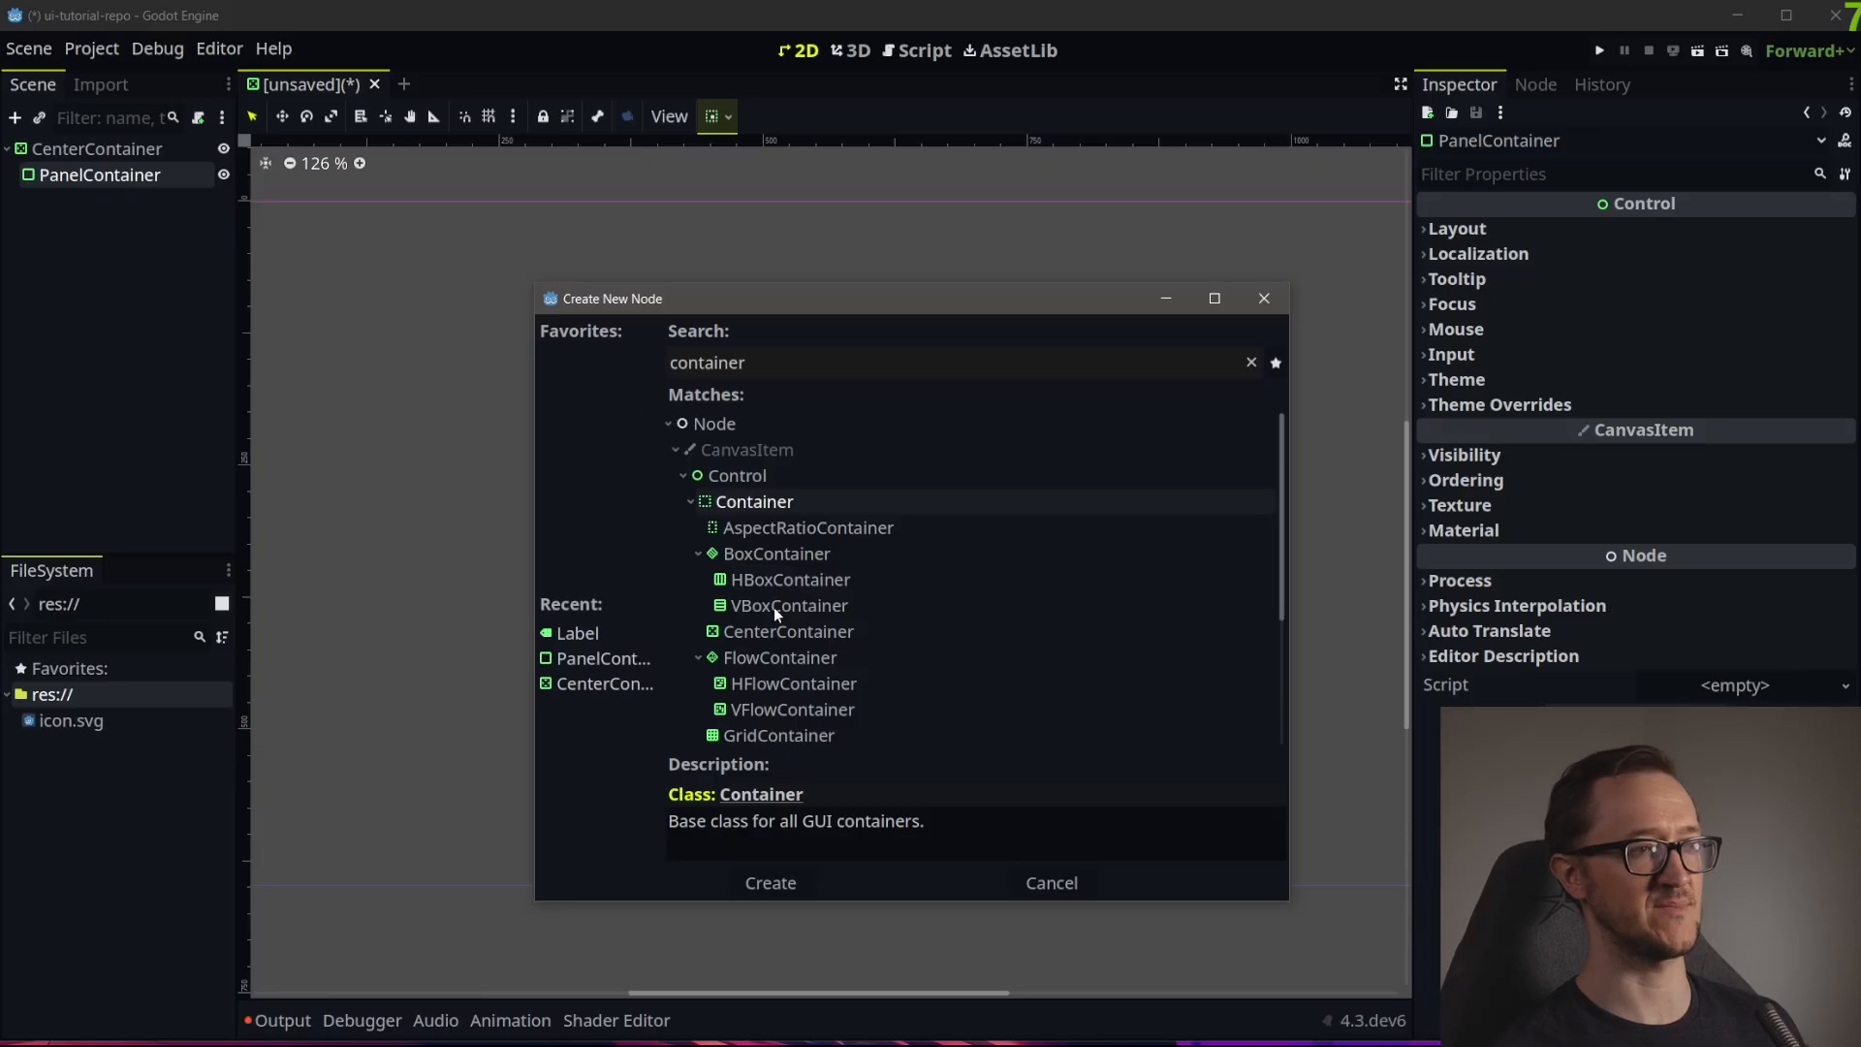
click(774, 607)
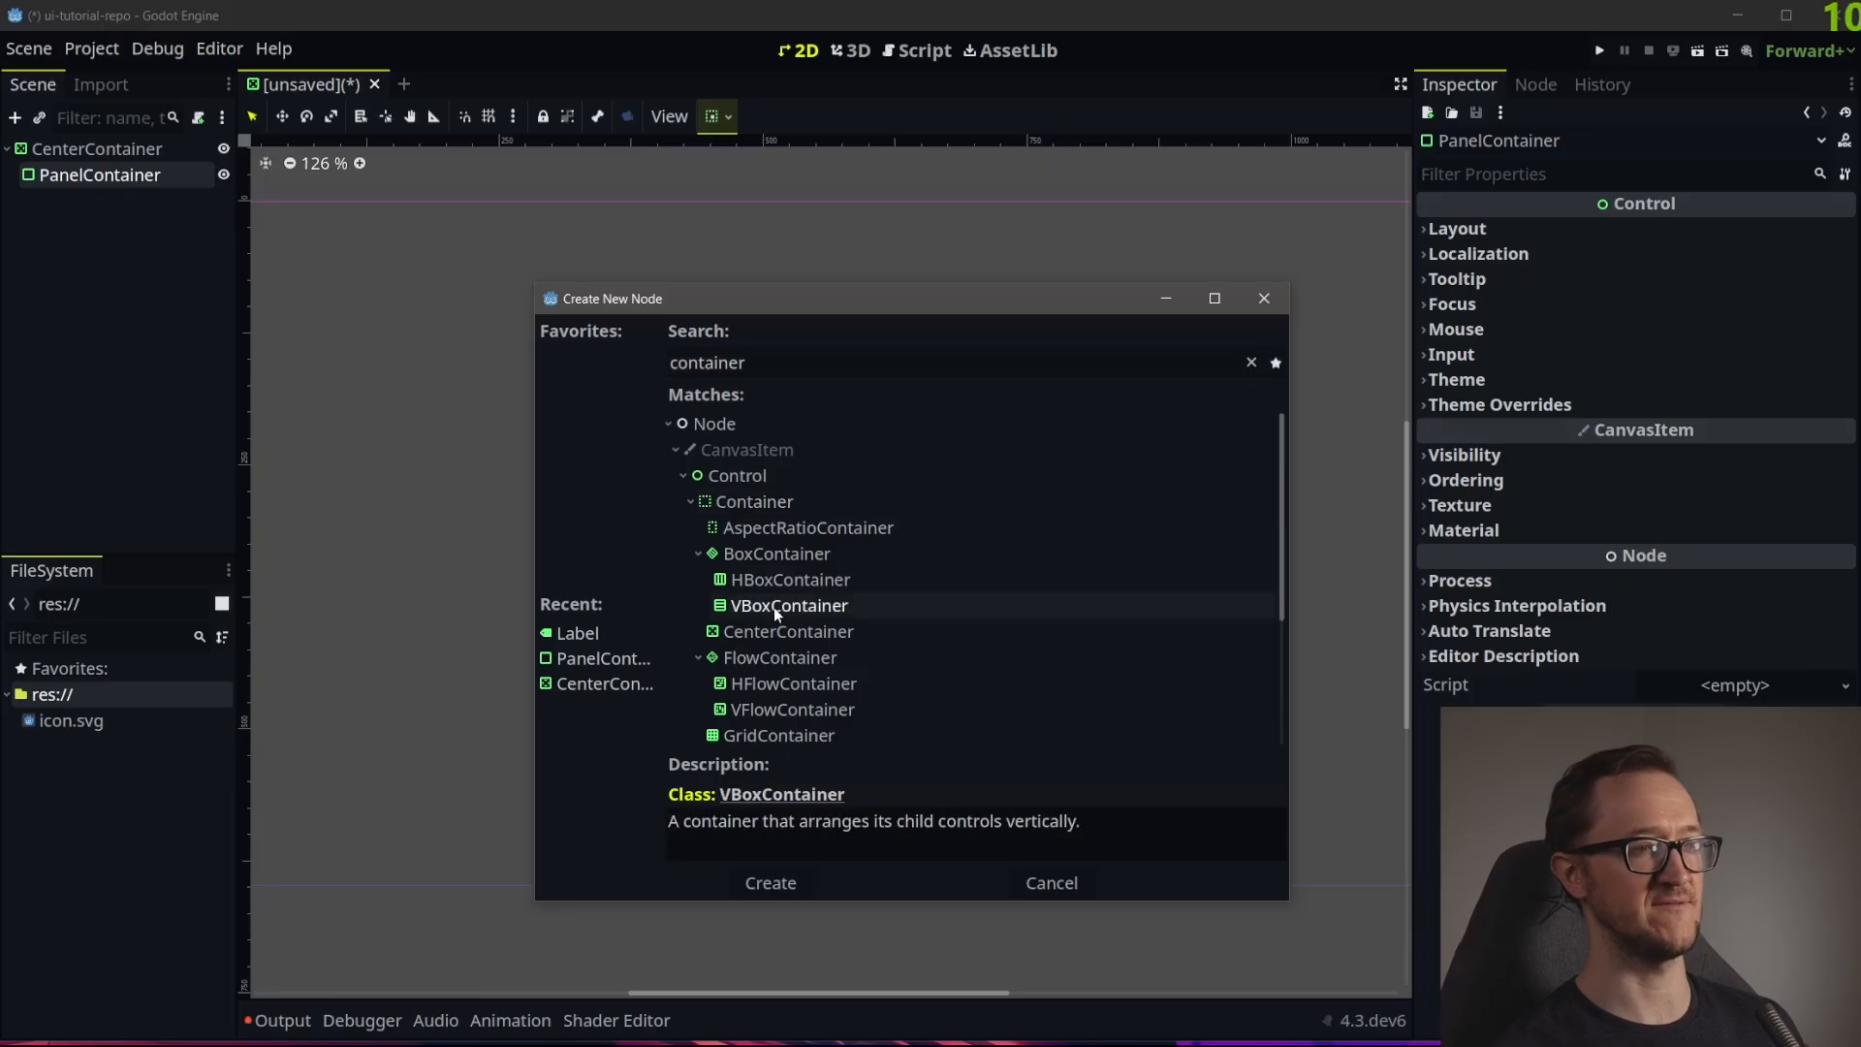
click(773, 883)
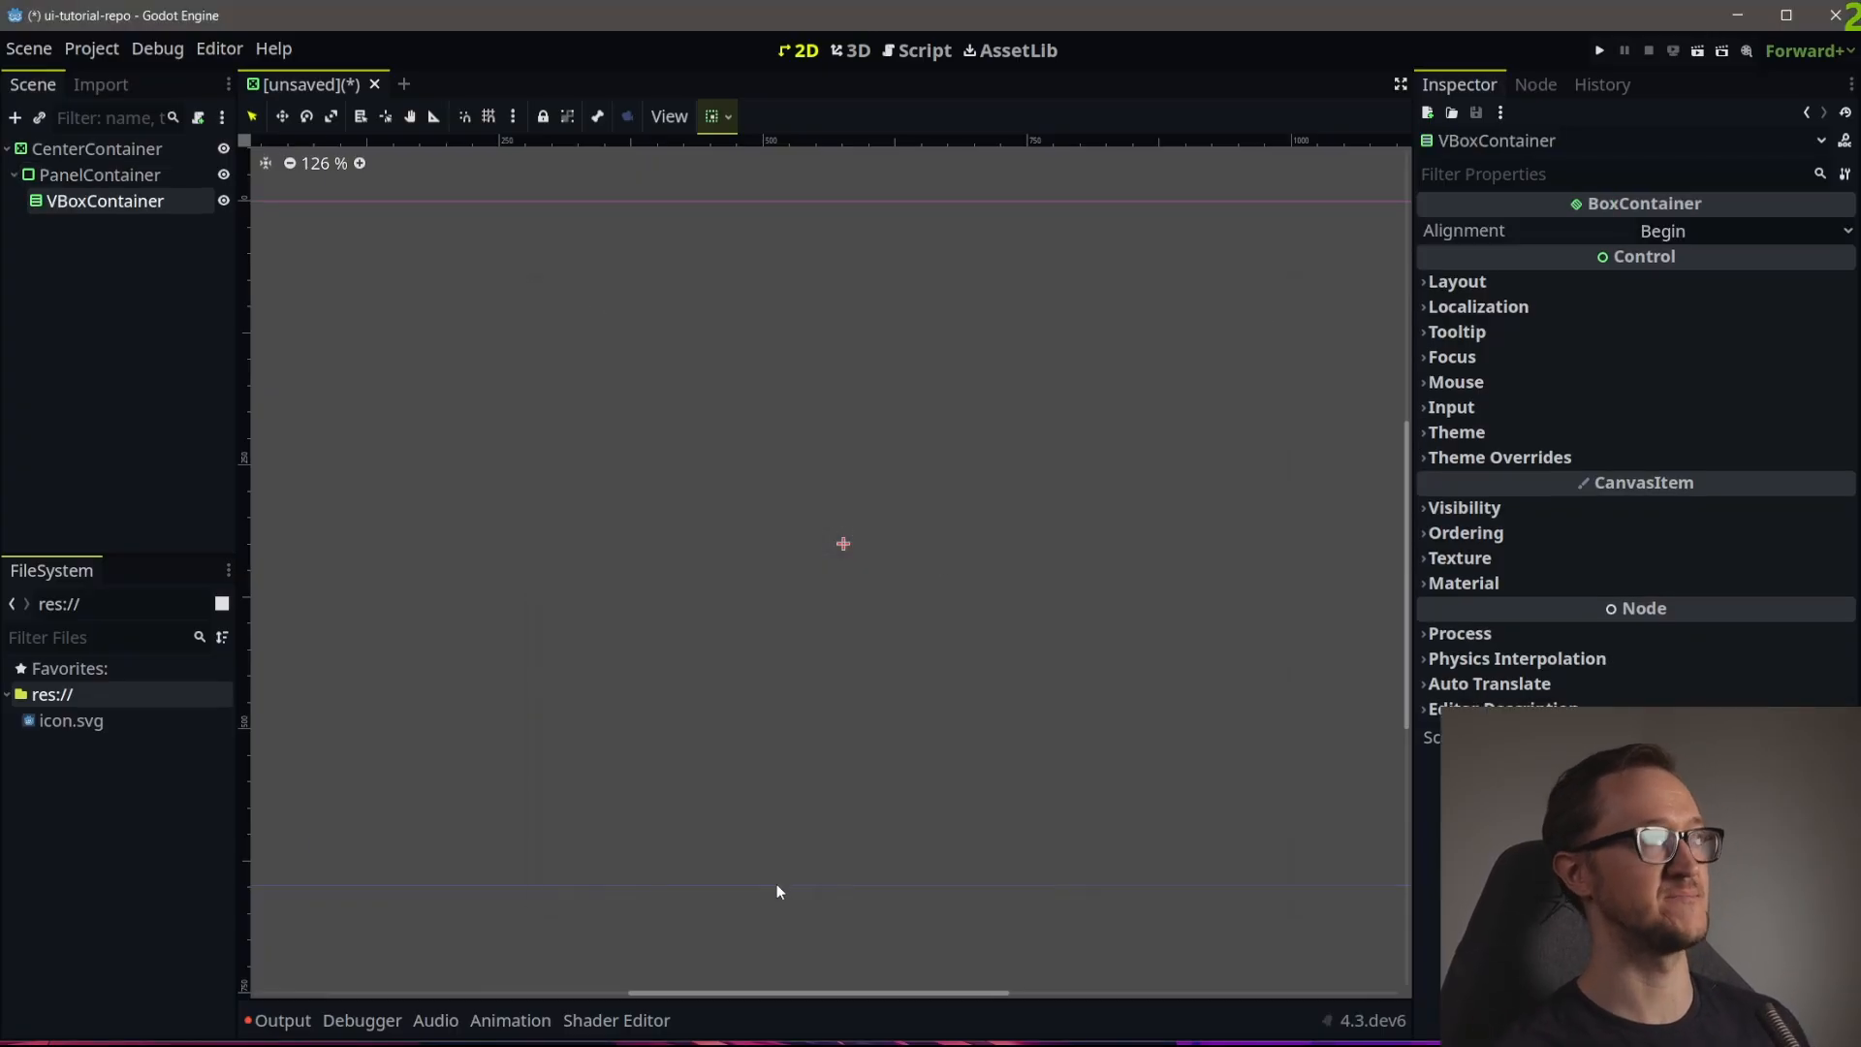
Add a Label inside the VBoxContainer and set its text to "Main Menu"
scroll(761, 596, down, 3)
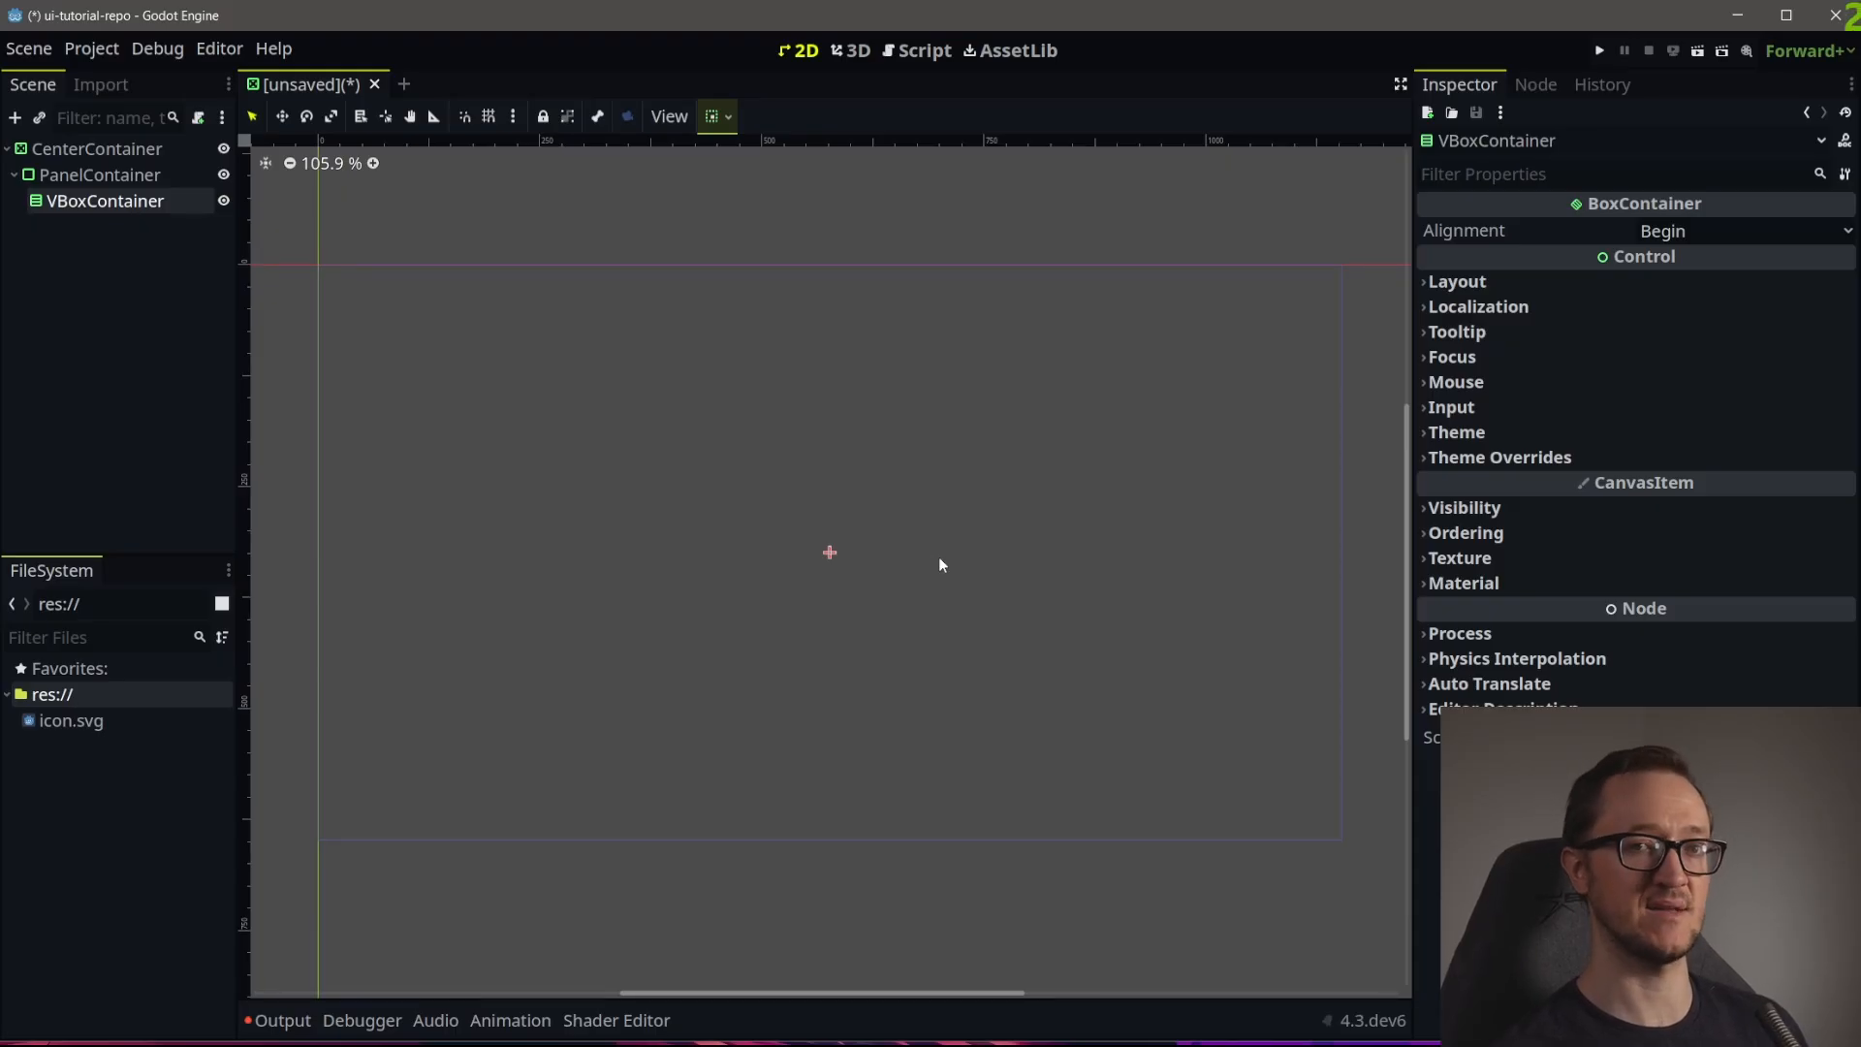
click(16, 119)
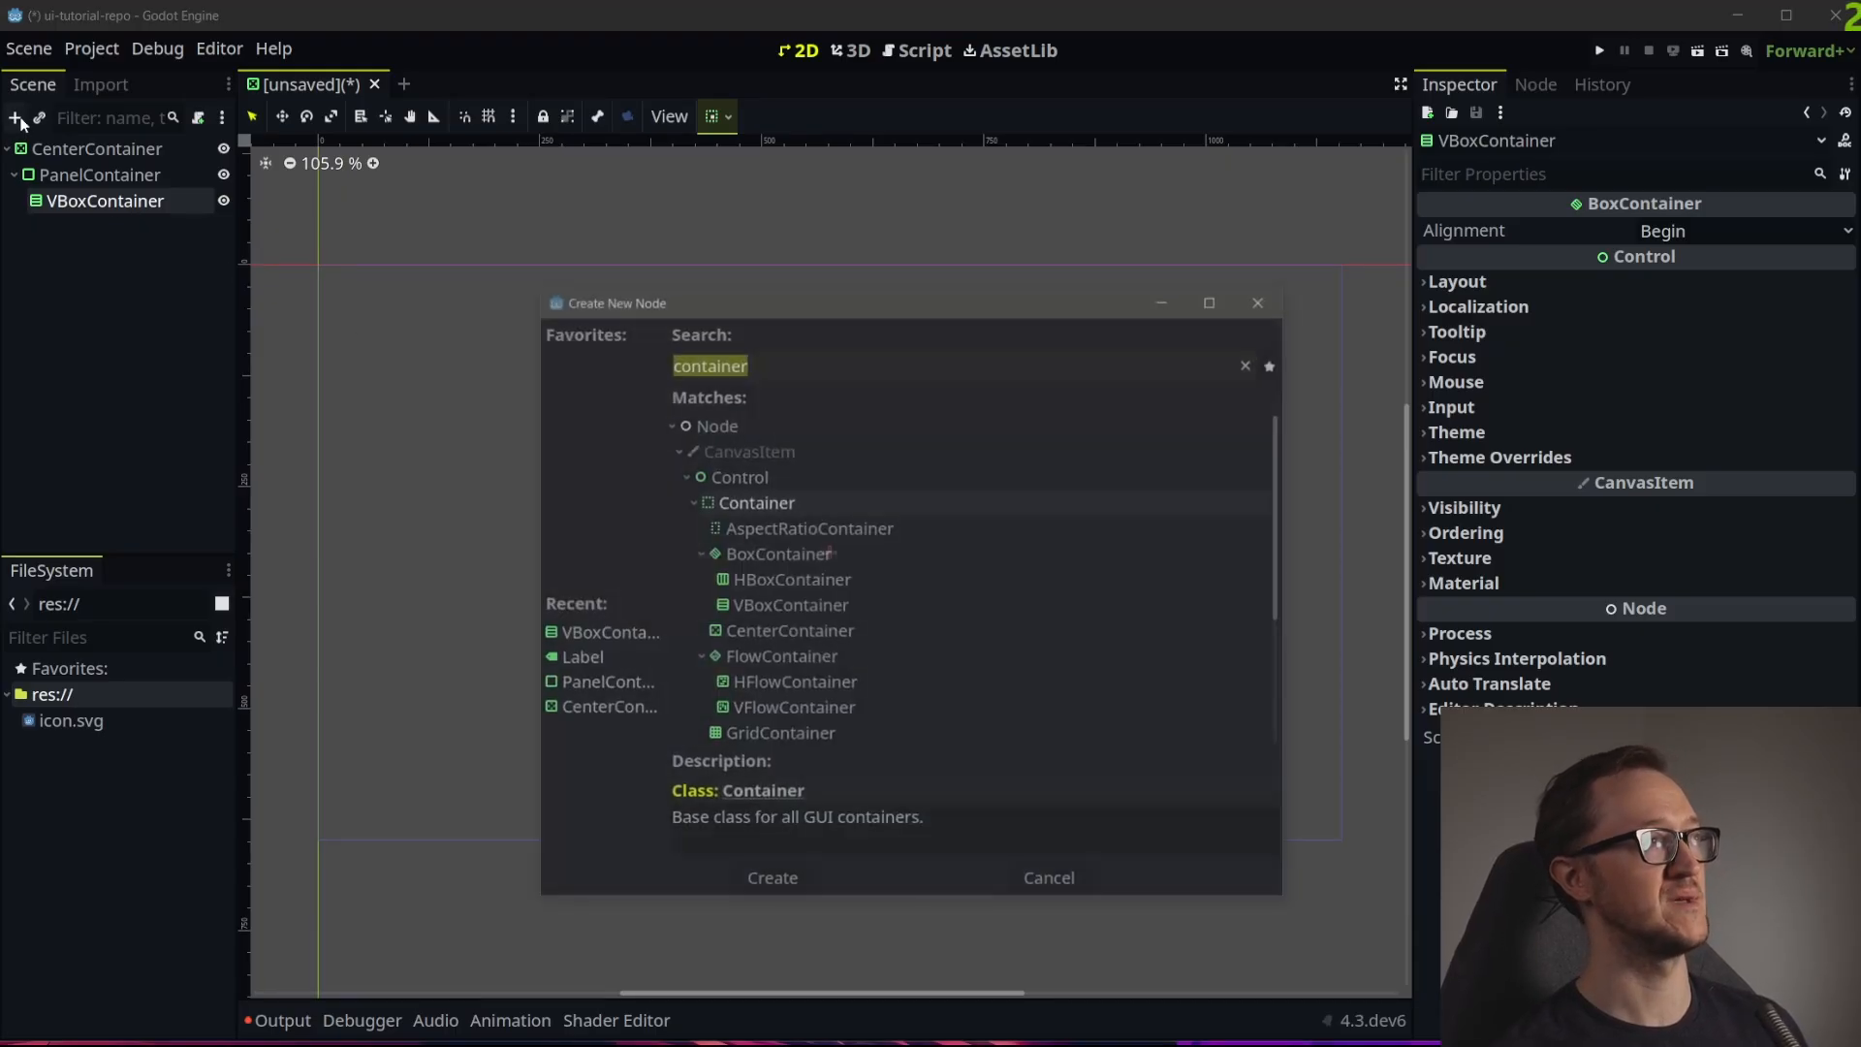
text(label)
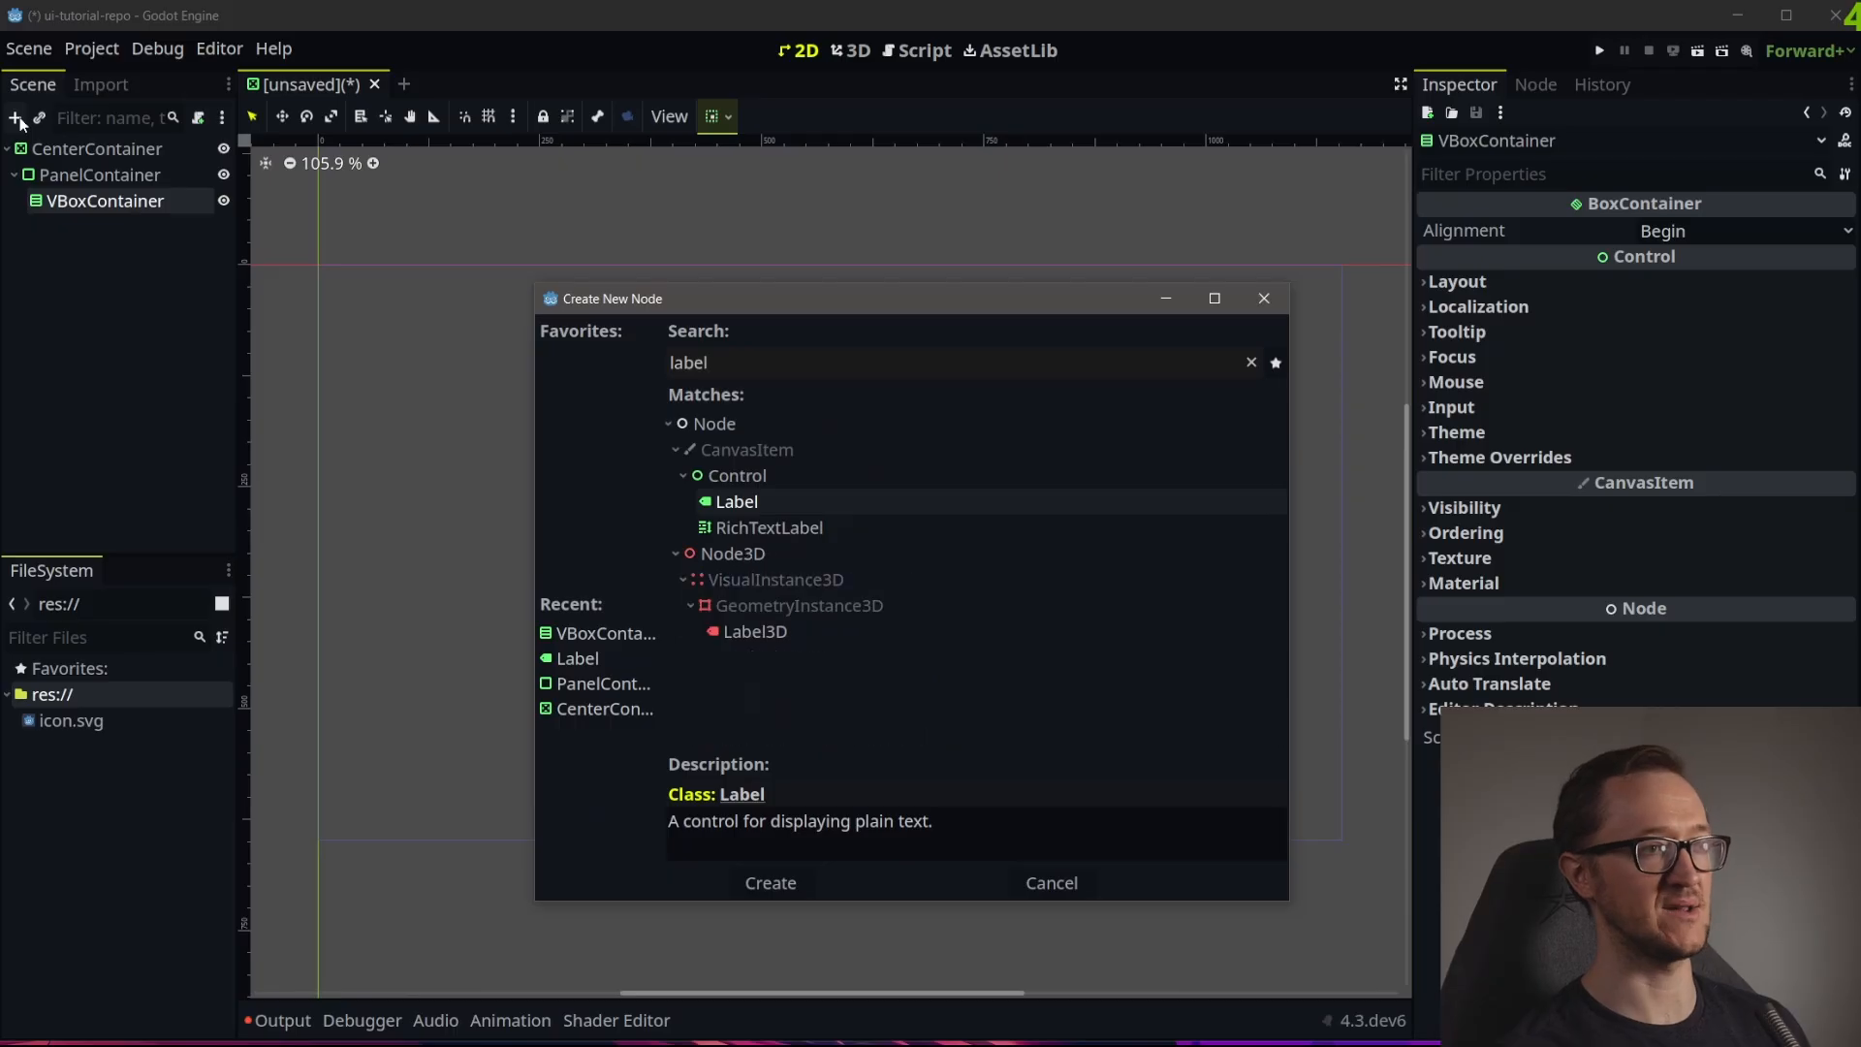
double_click(742, 506)
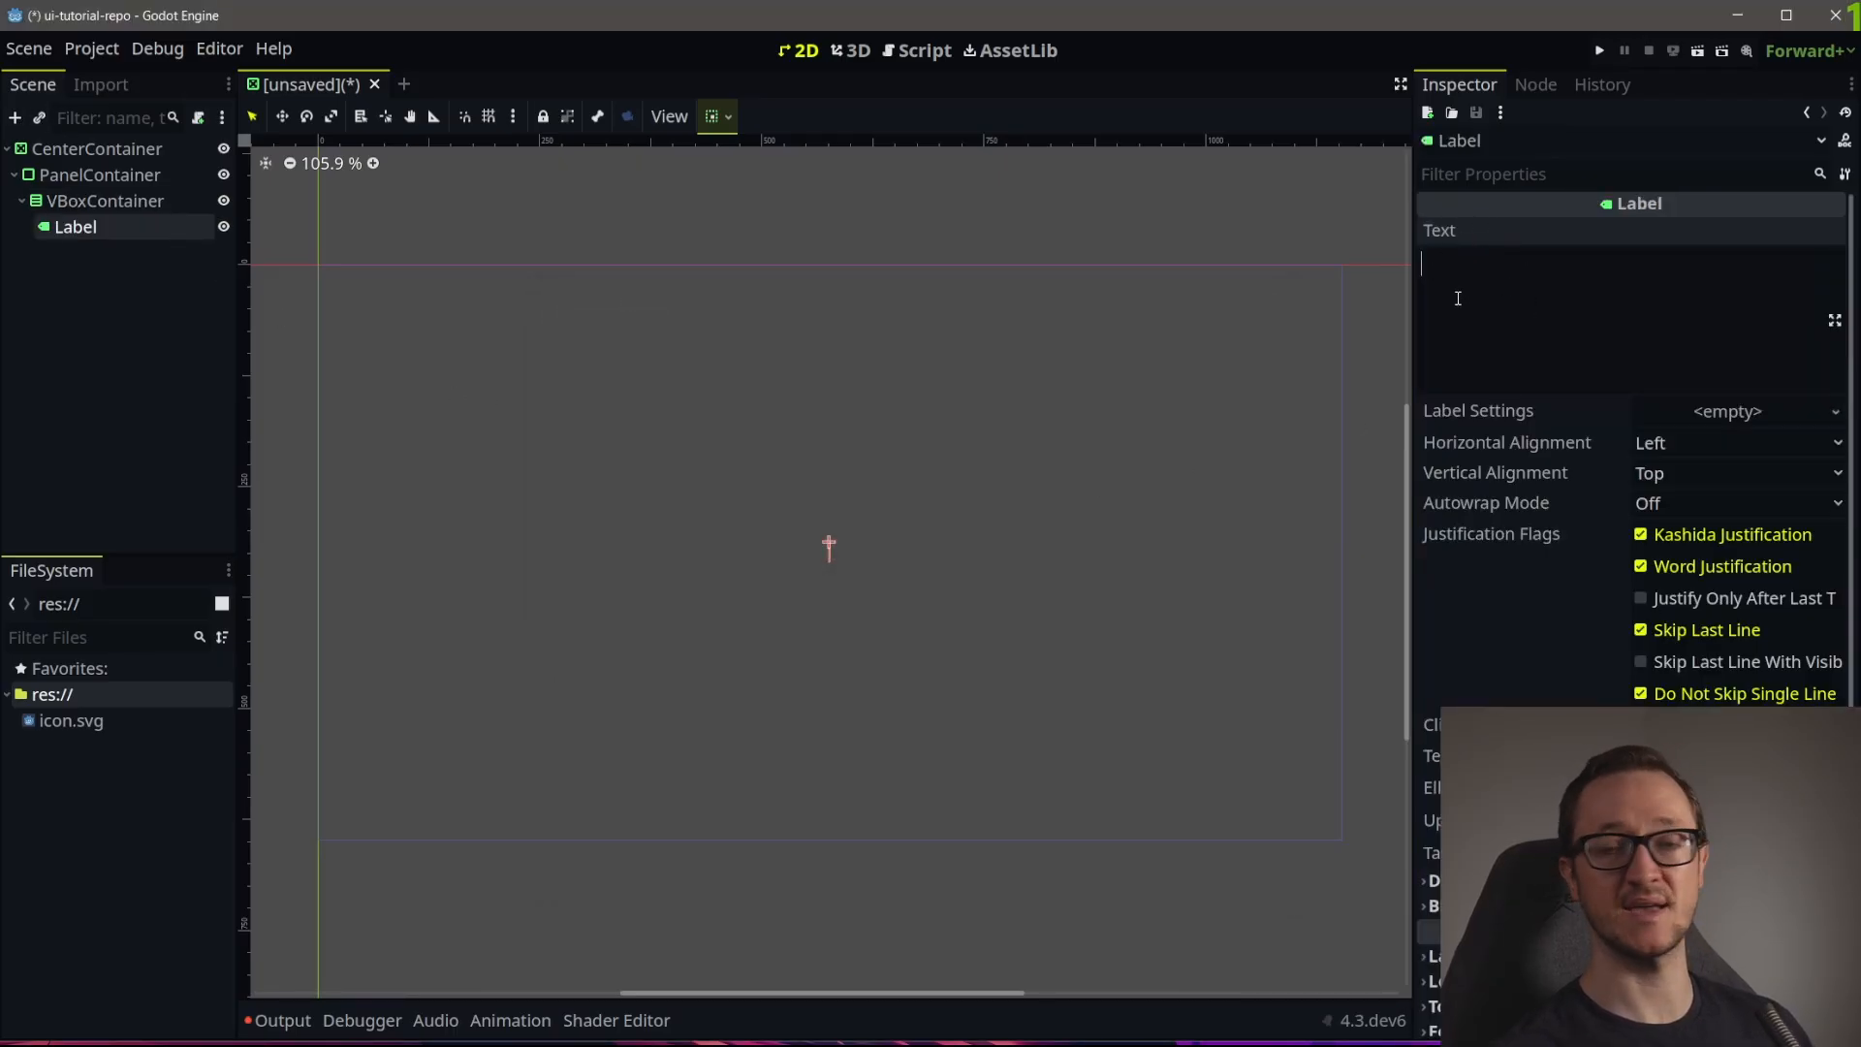
text(M)
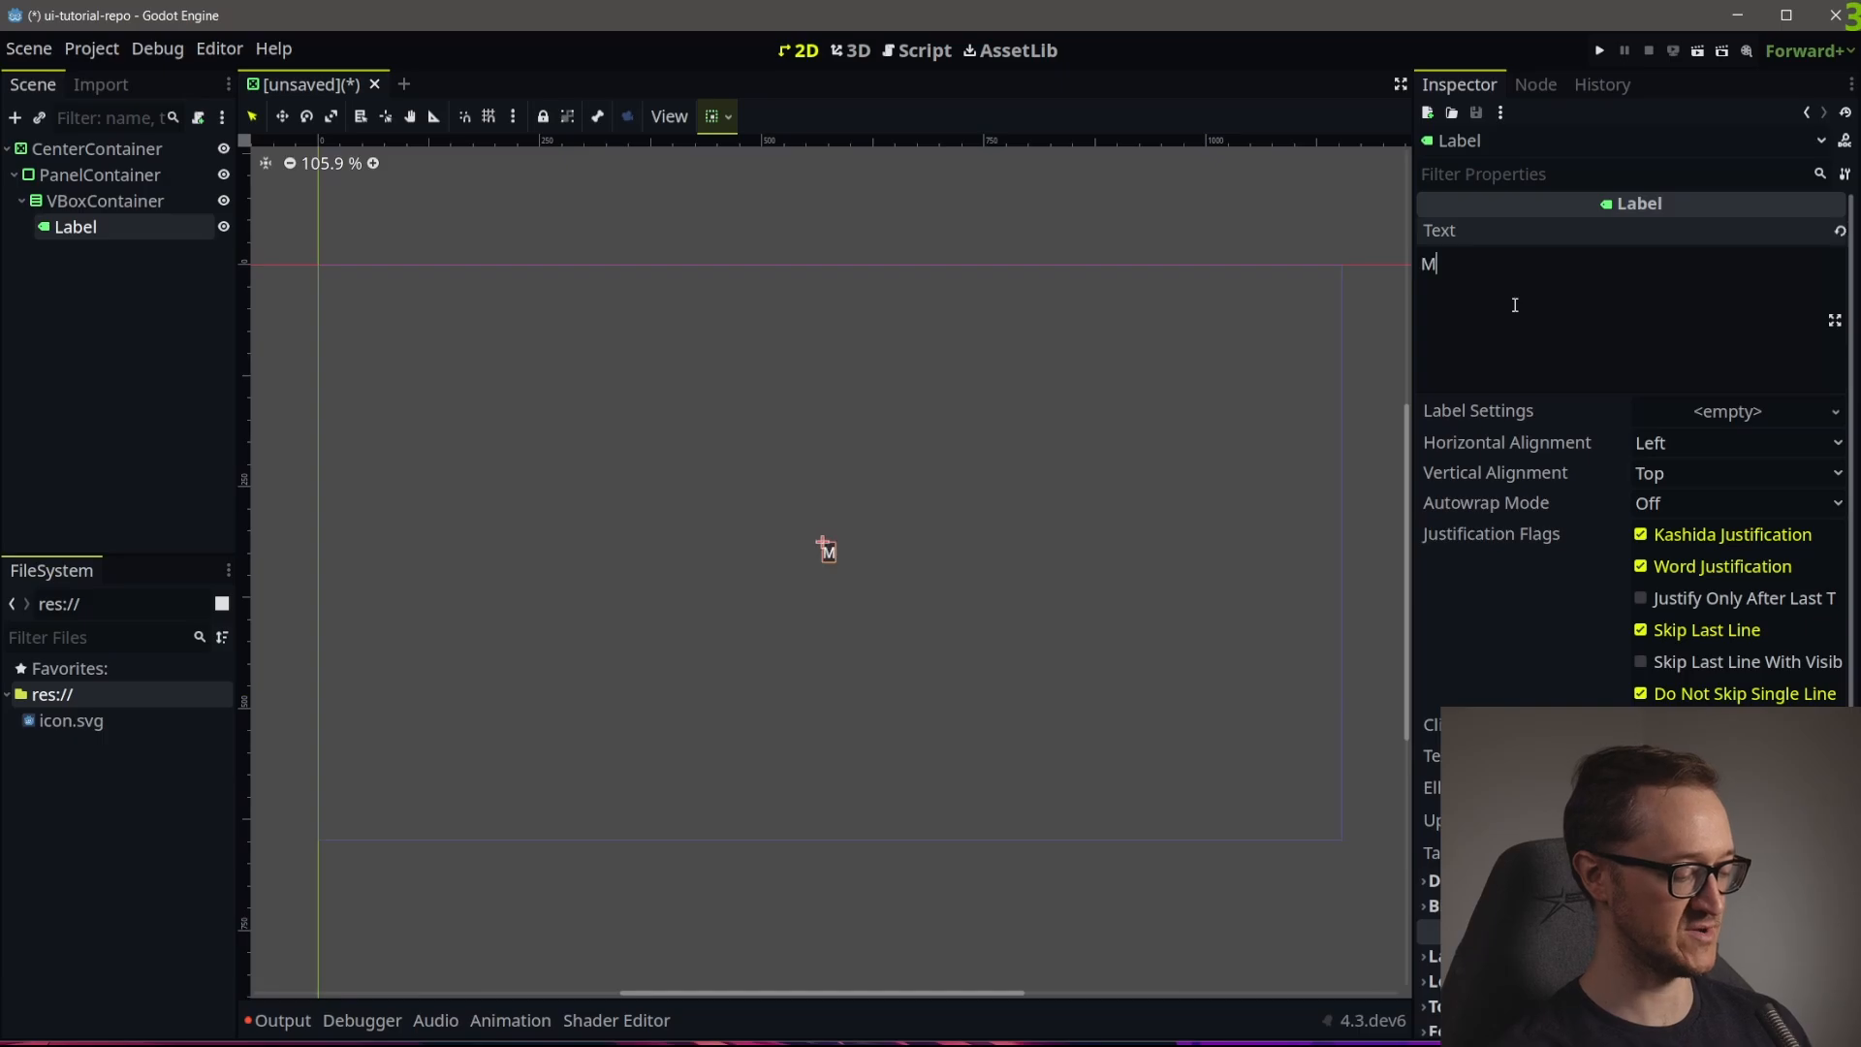
text(ain Menu)
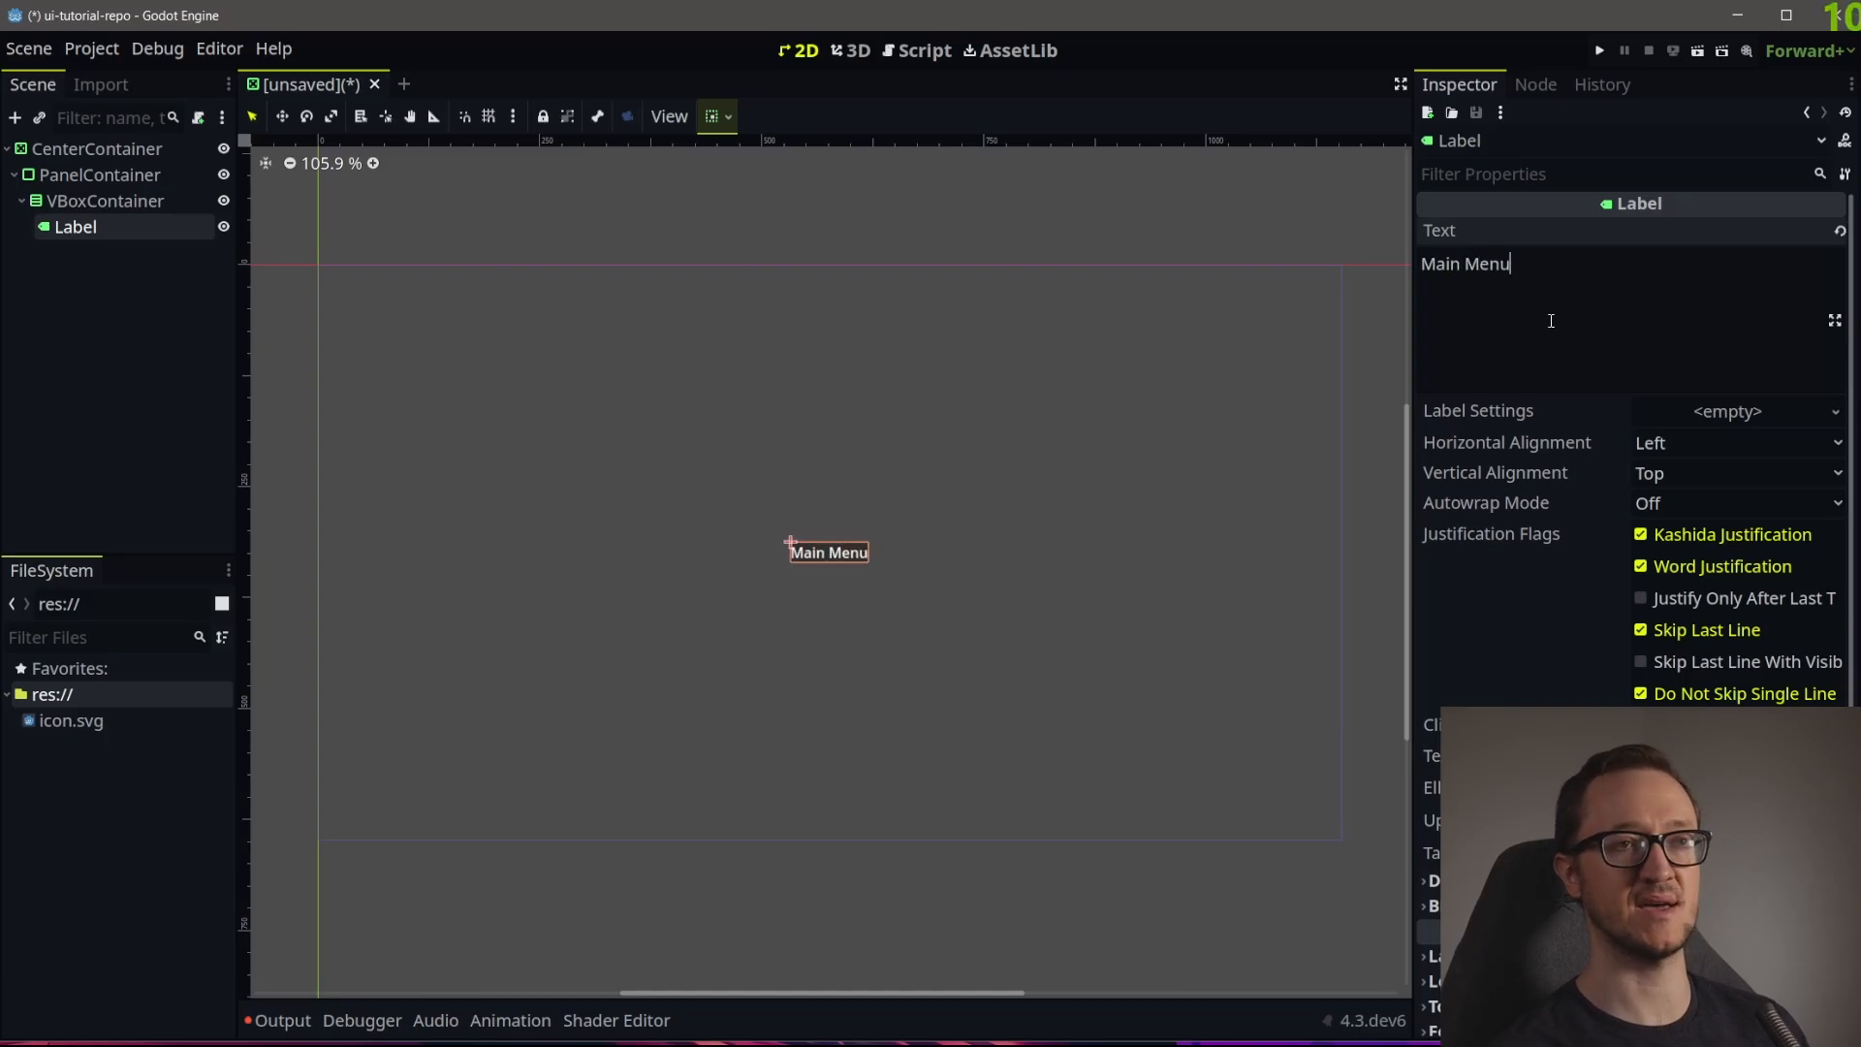
Add a Button inside the VBoxContainer below the title label and set its text to "New Game"
click(107, 201)
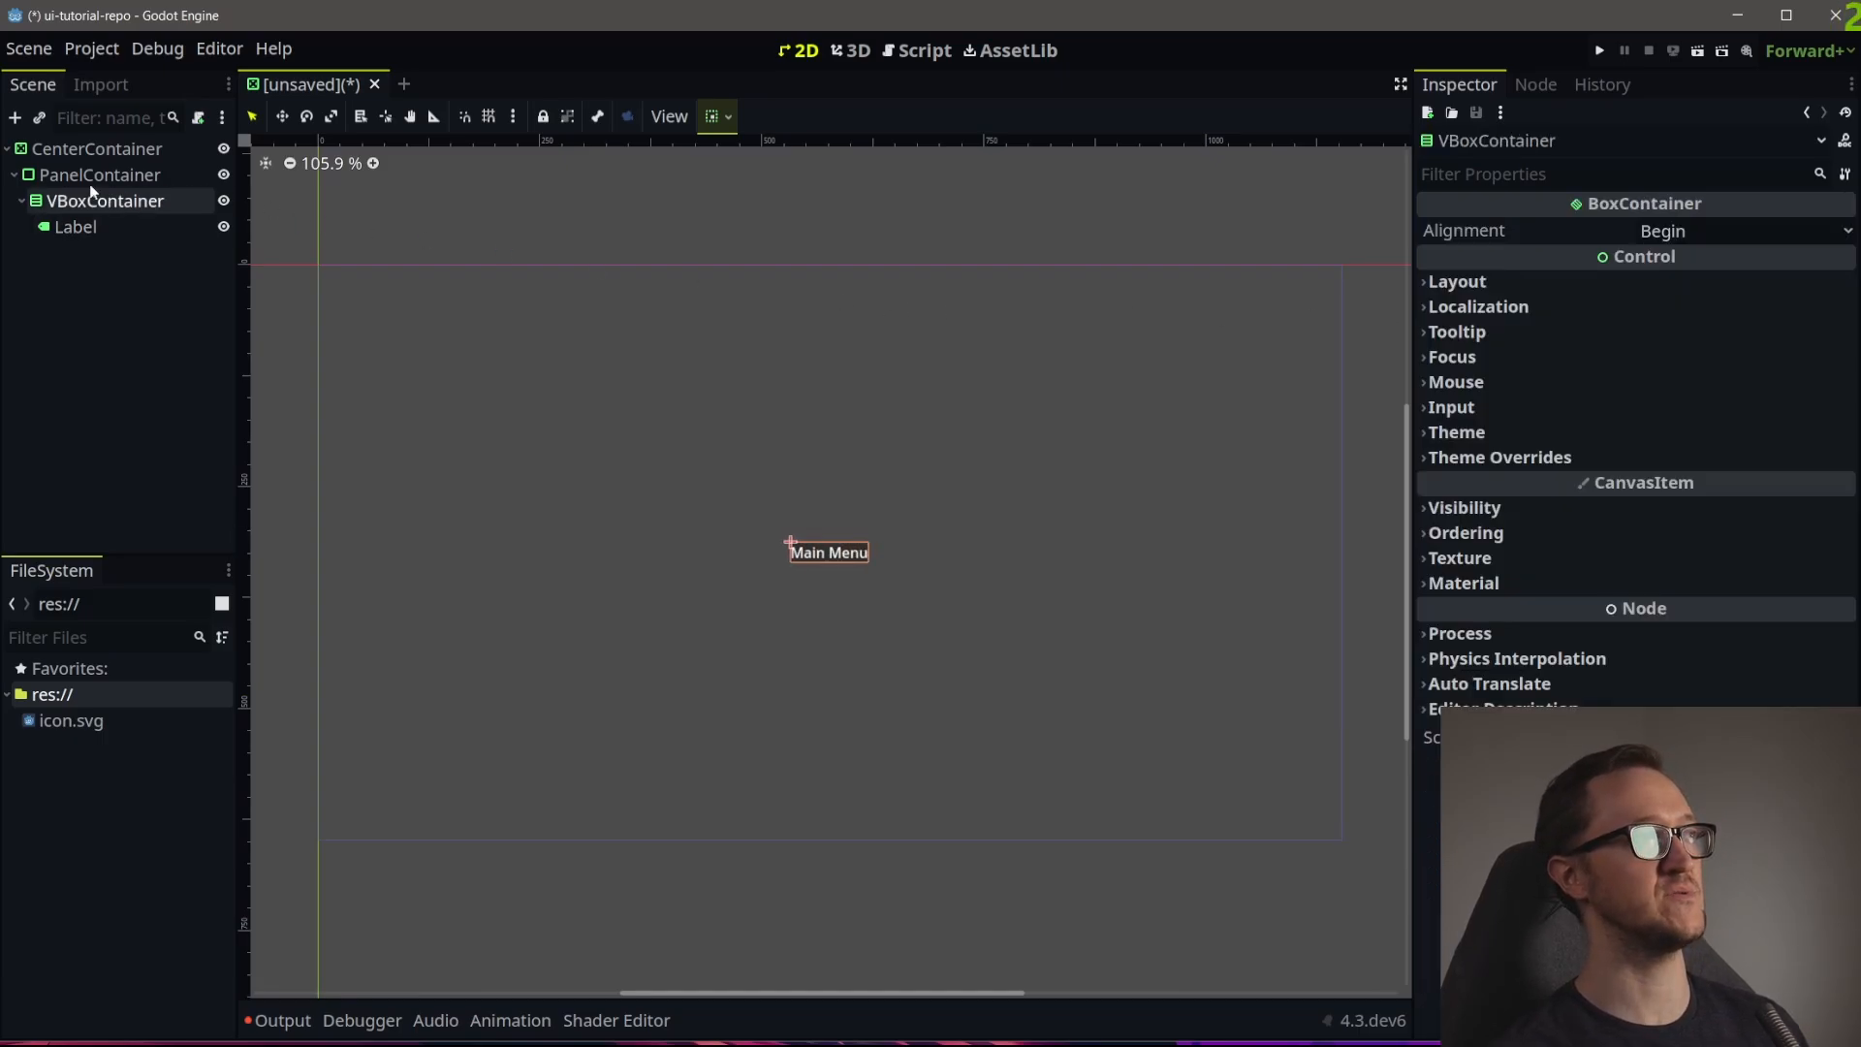
click(15, 117)
text(button)
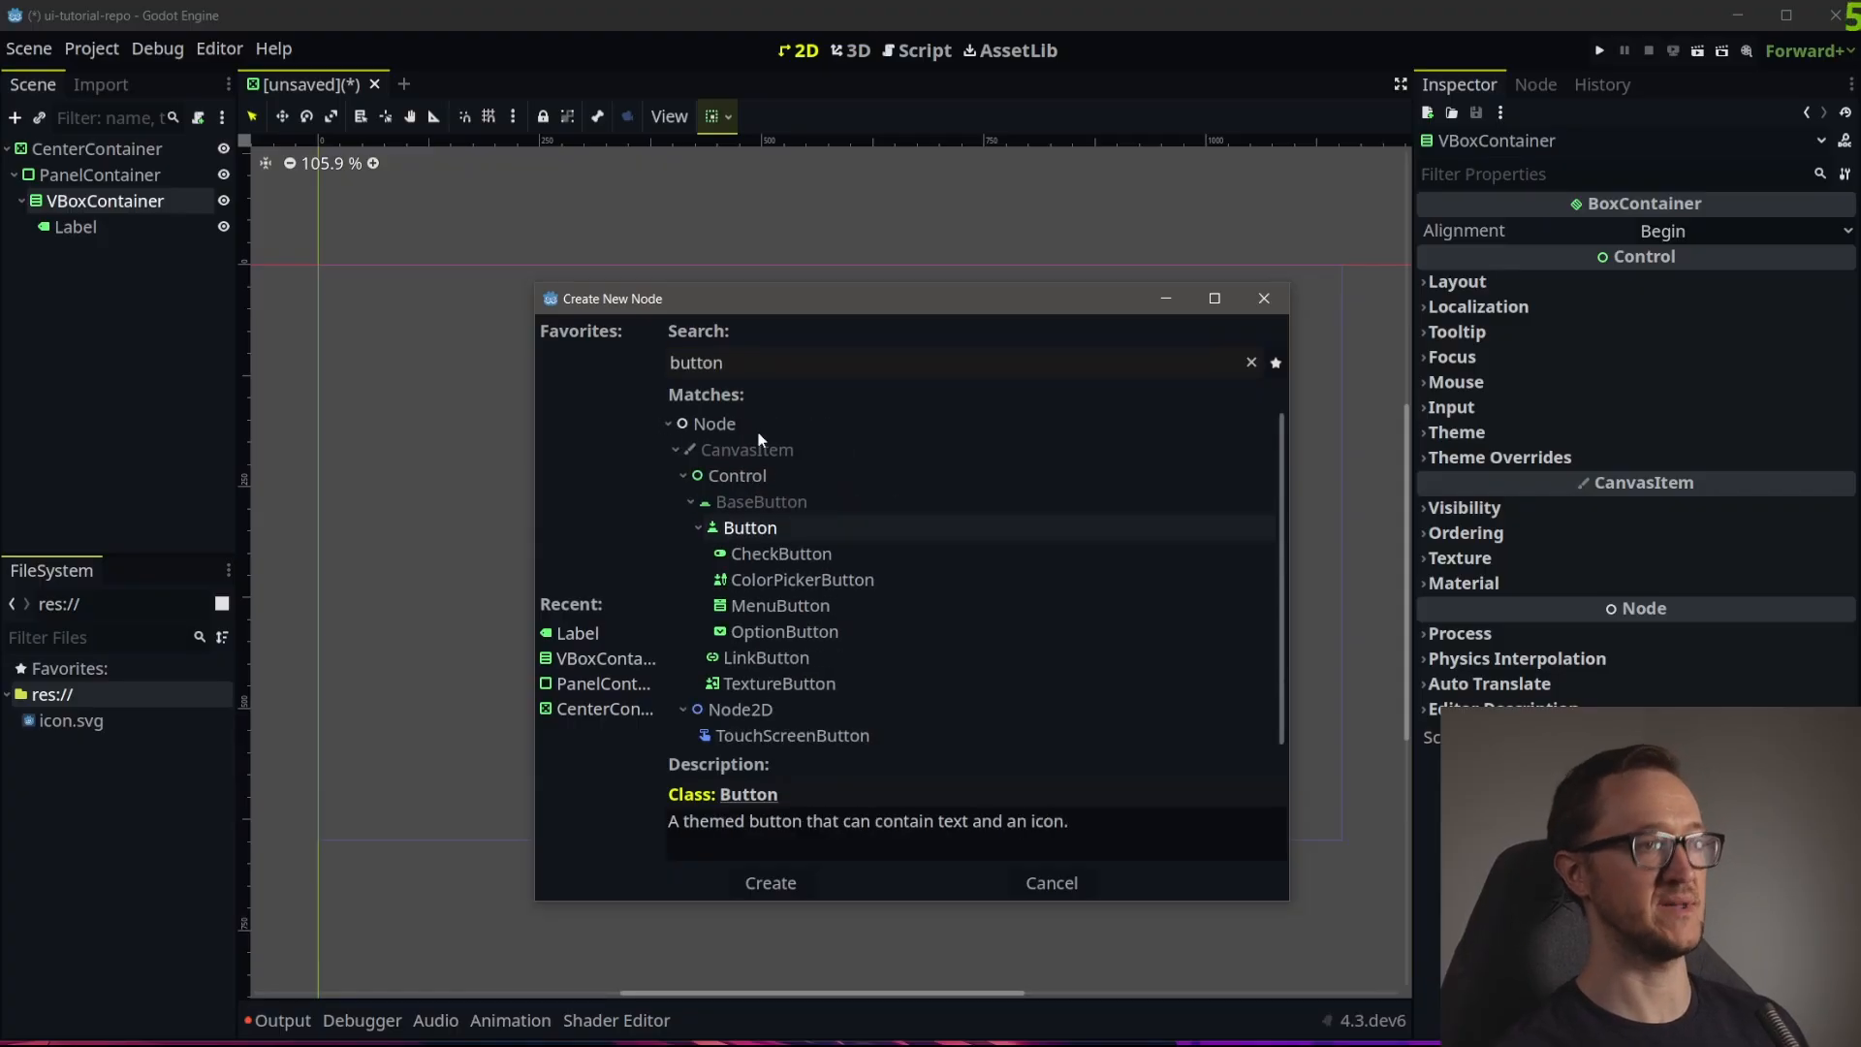
key(Down)
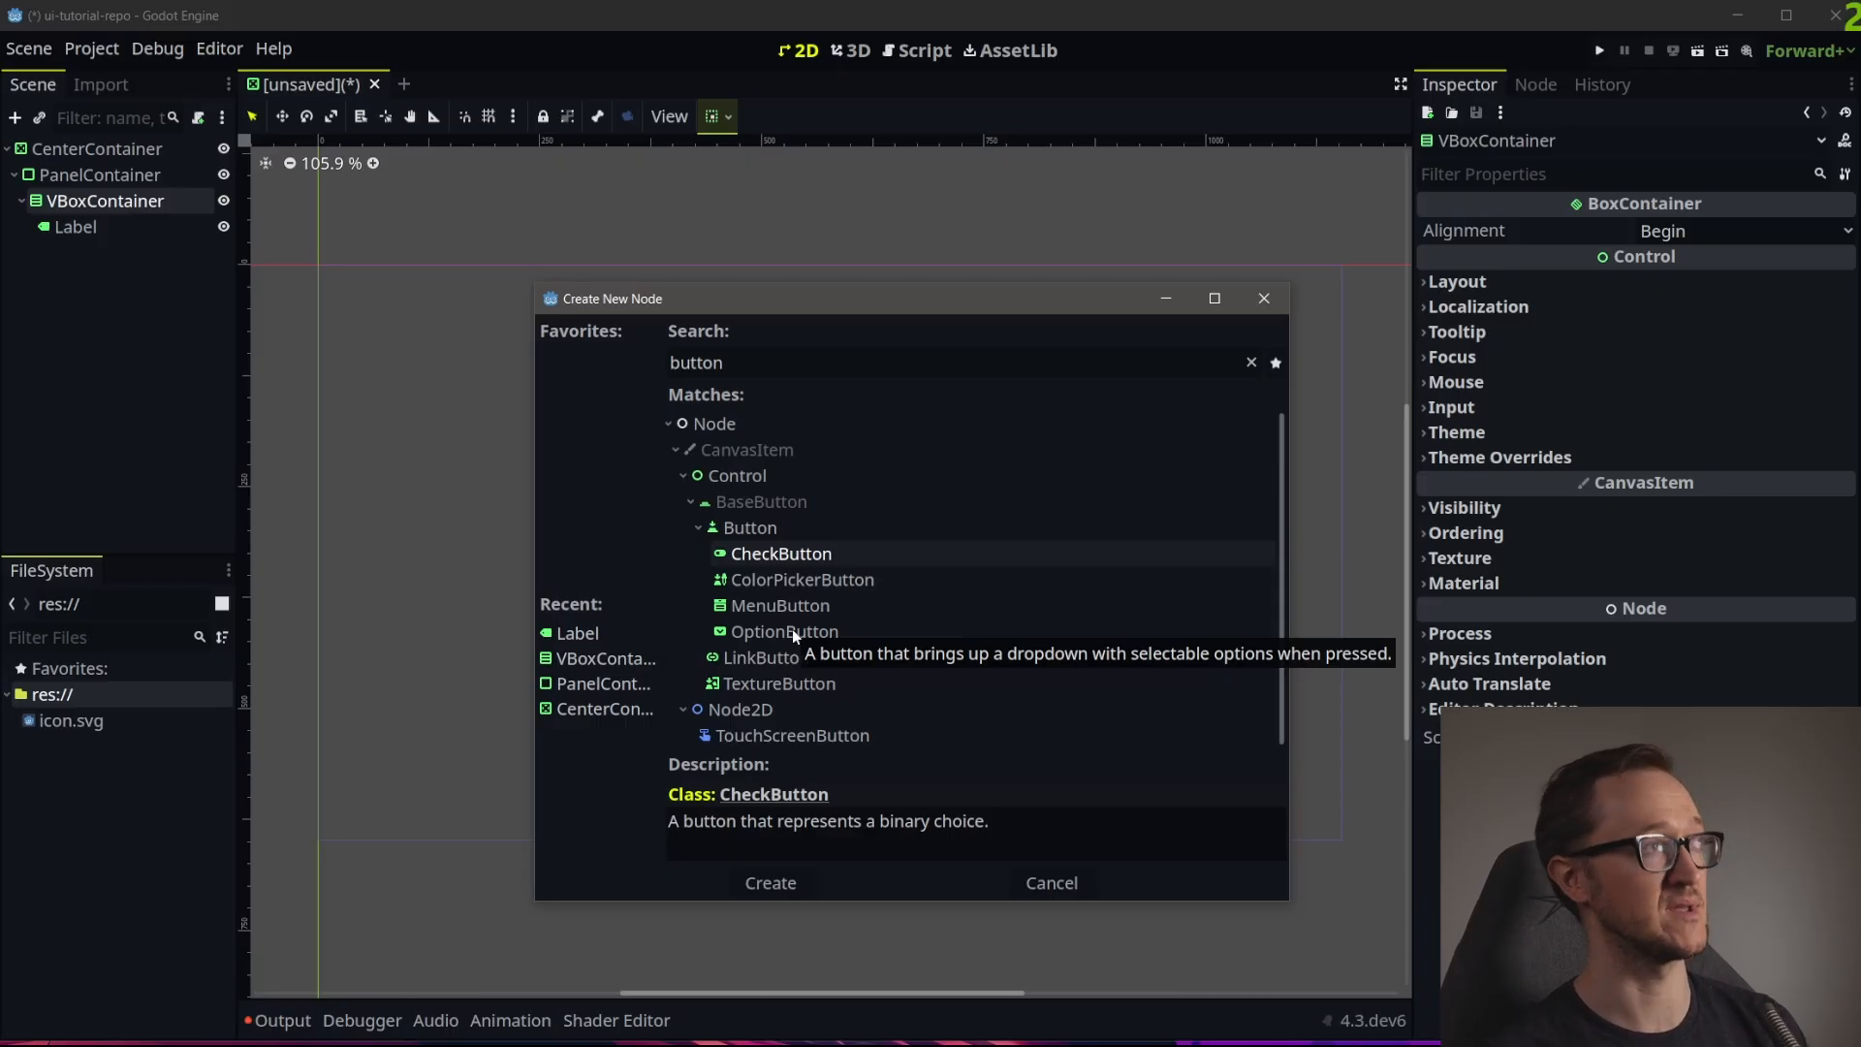
double_click(752, 526)
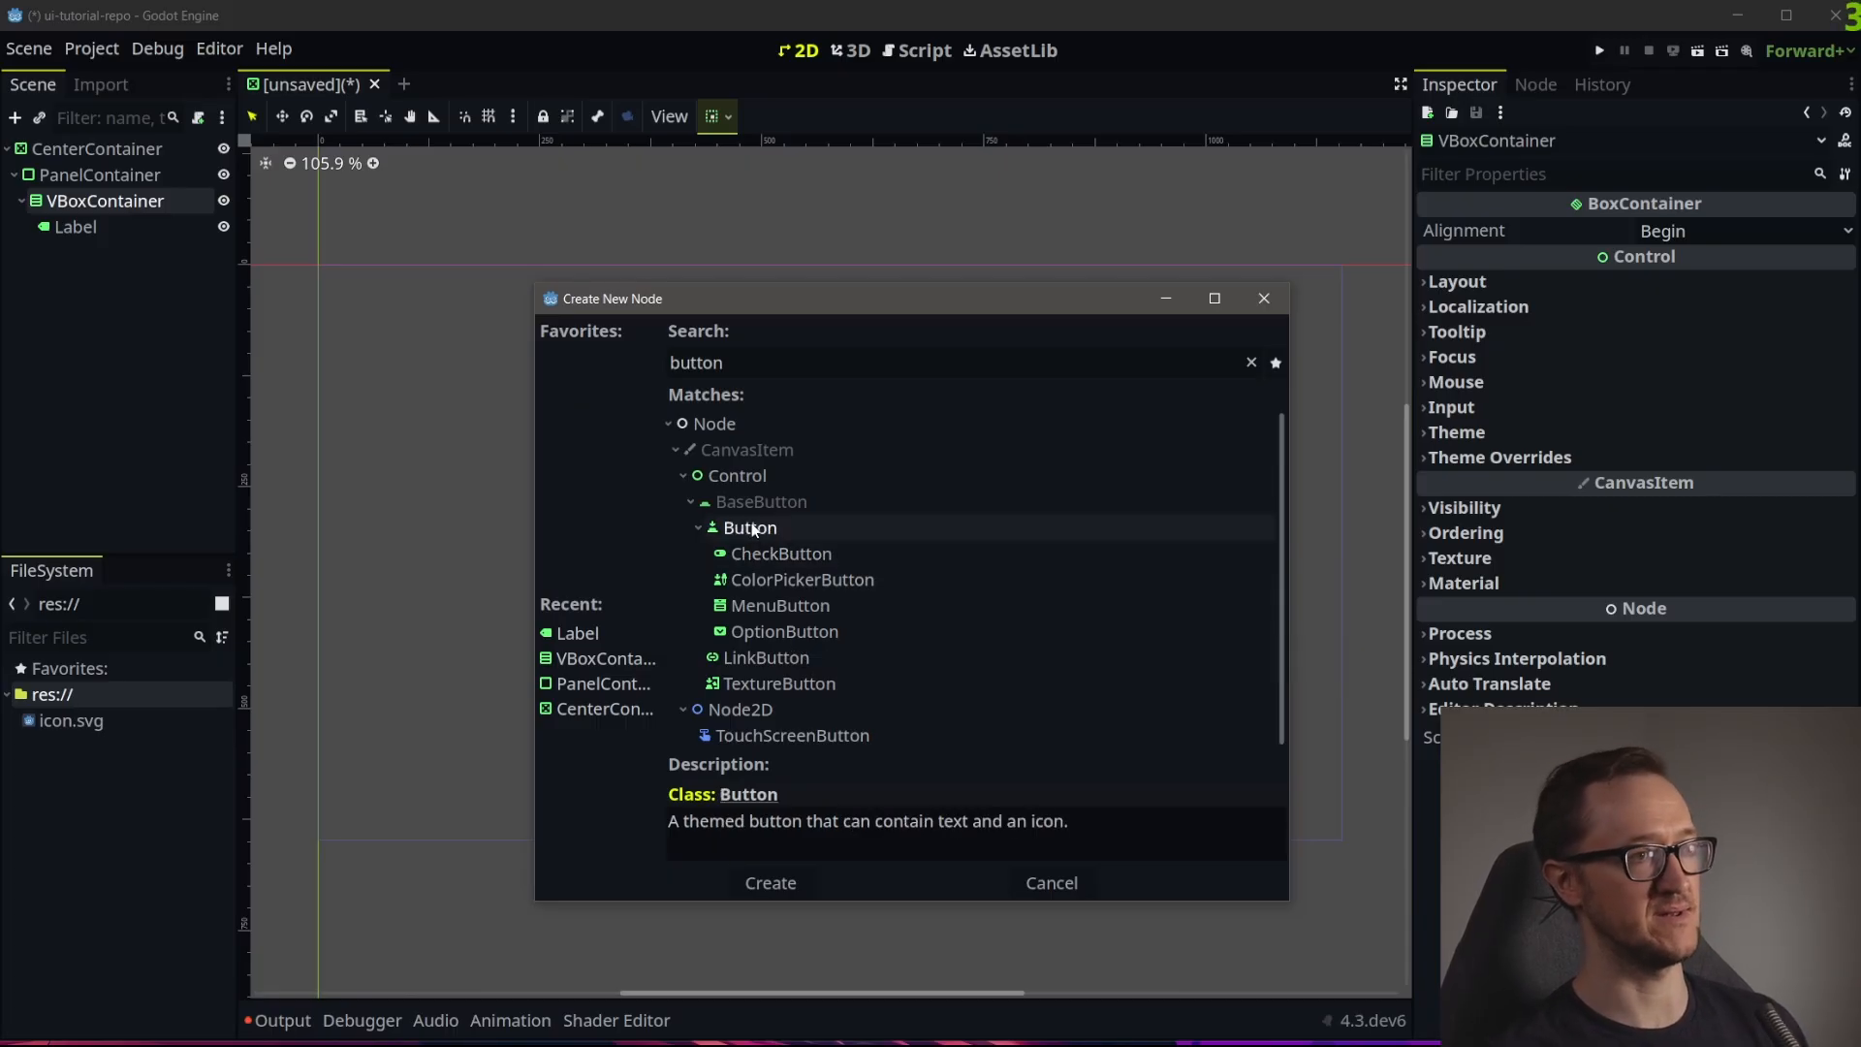
click(1540, 349)
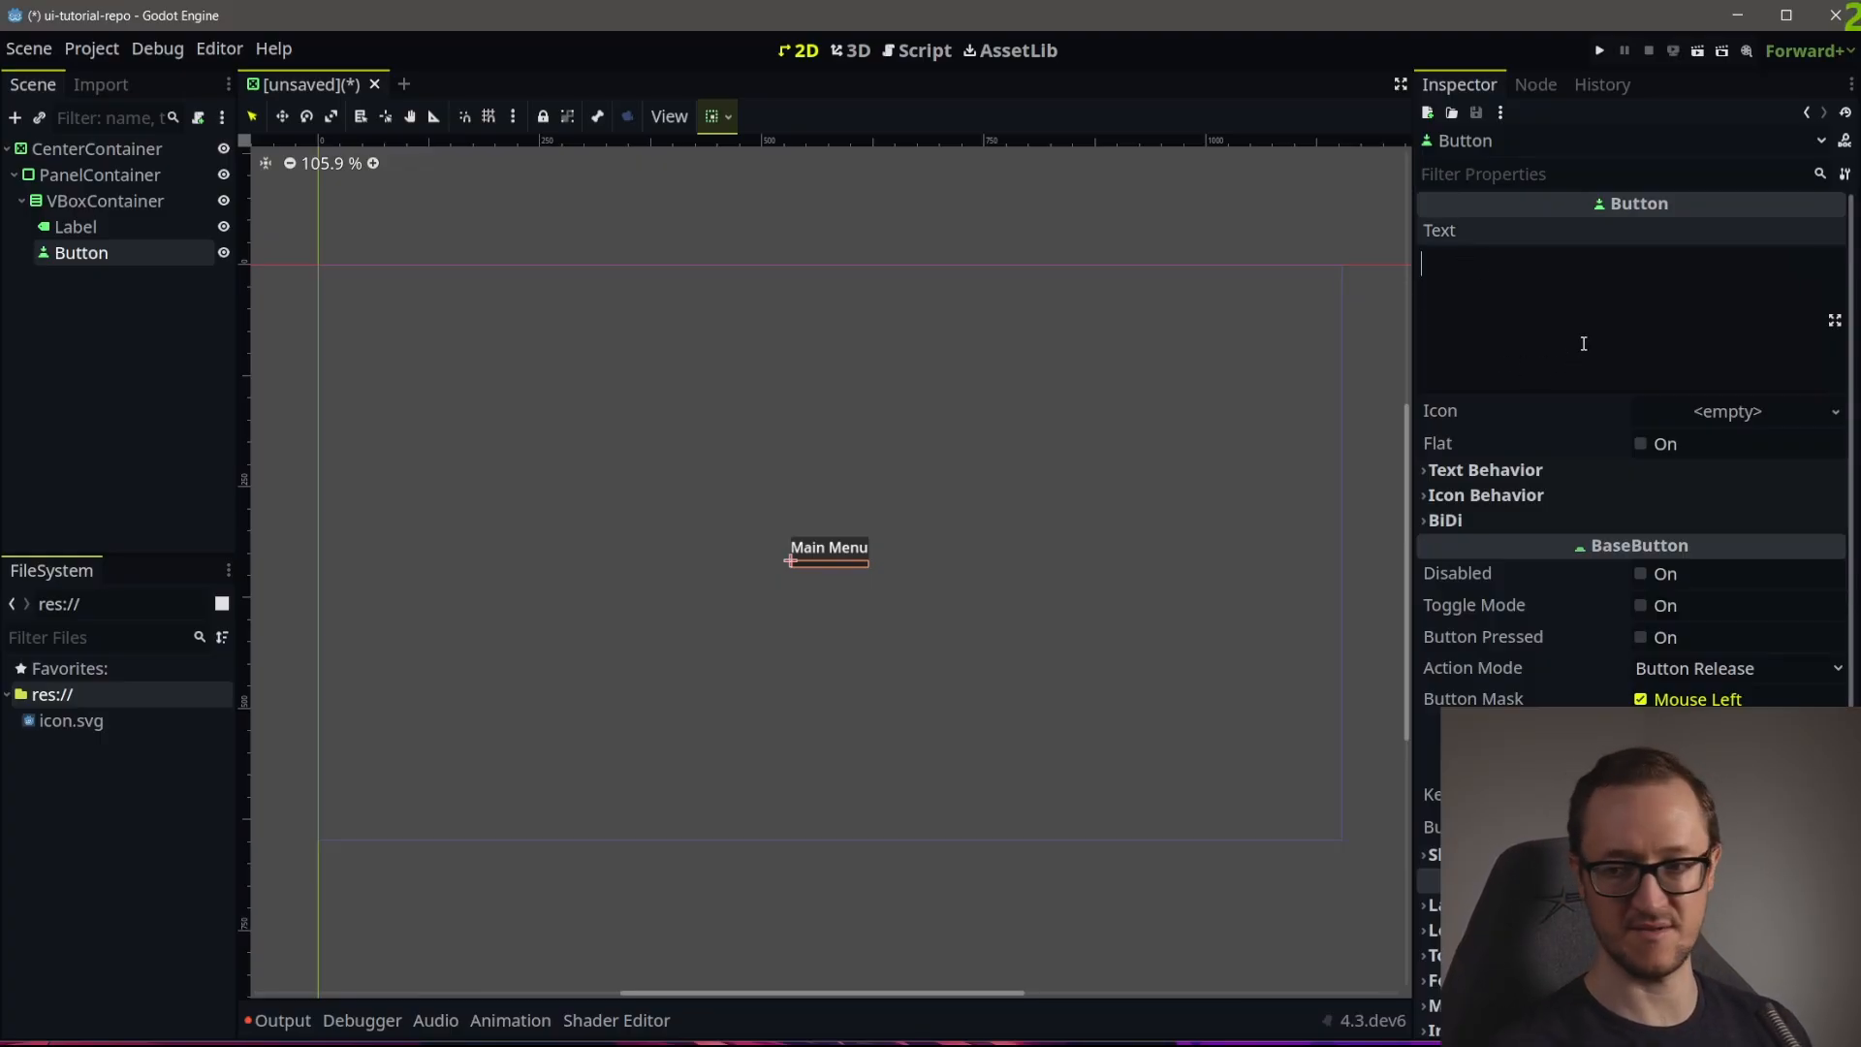
text(New Game)
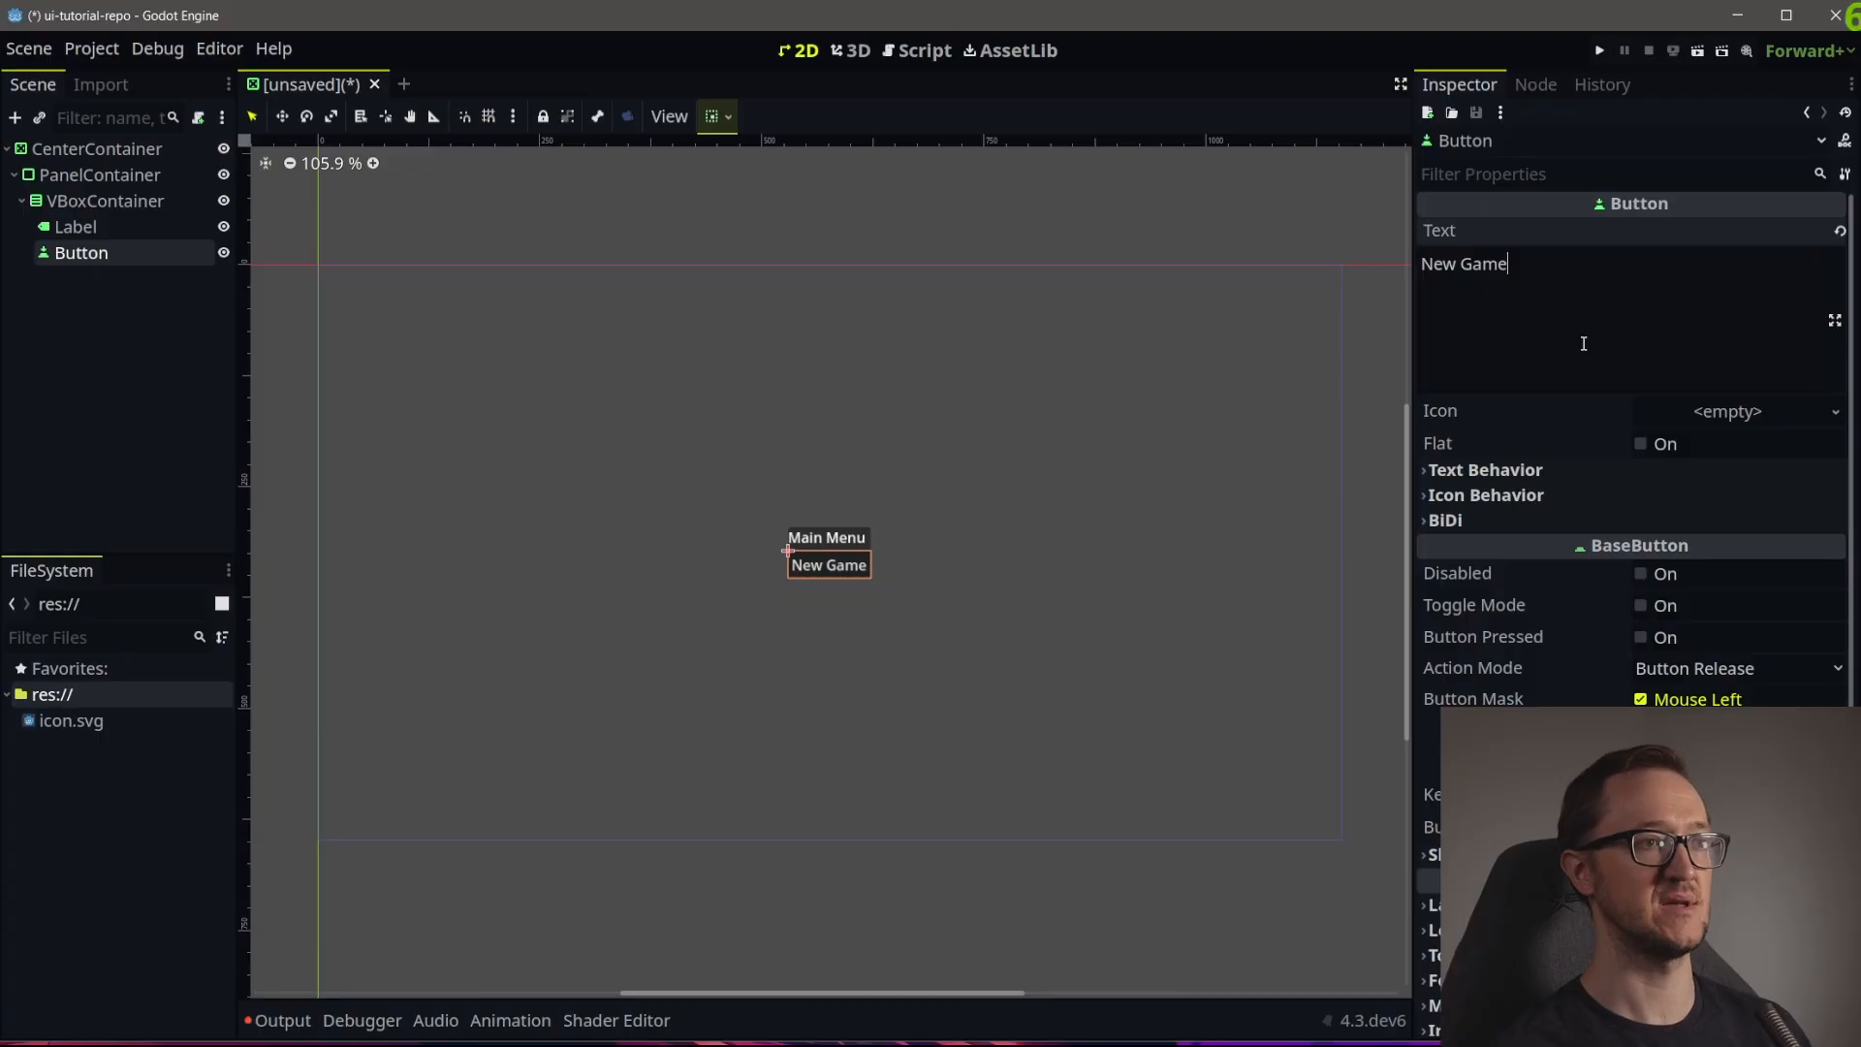
scroll(873, 596, up, 5)
click(753, 516)
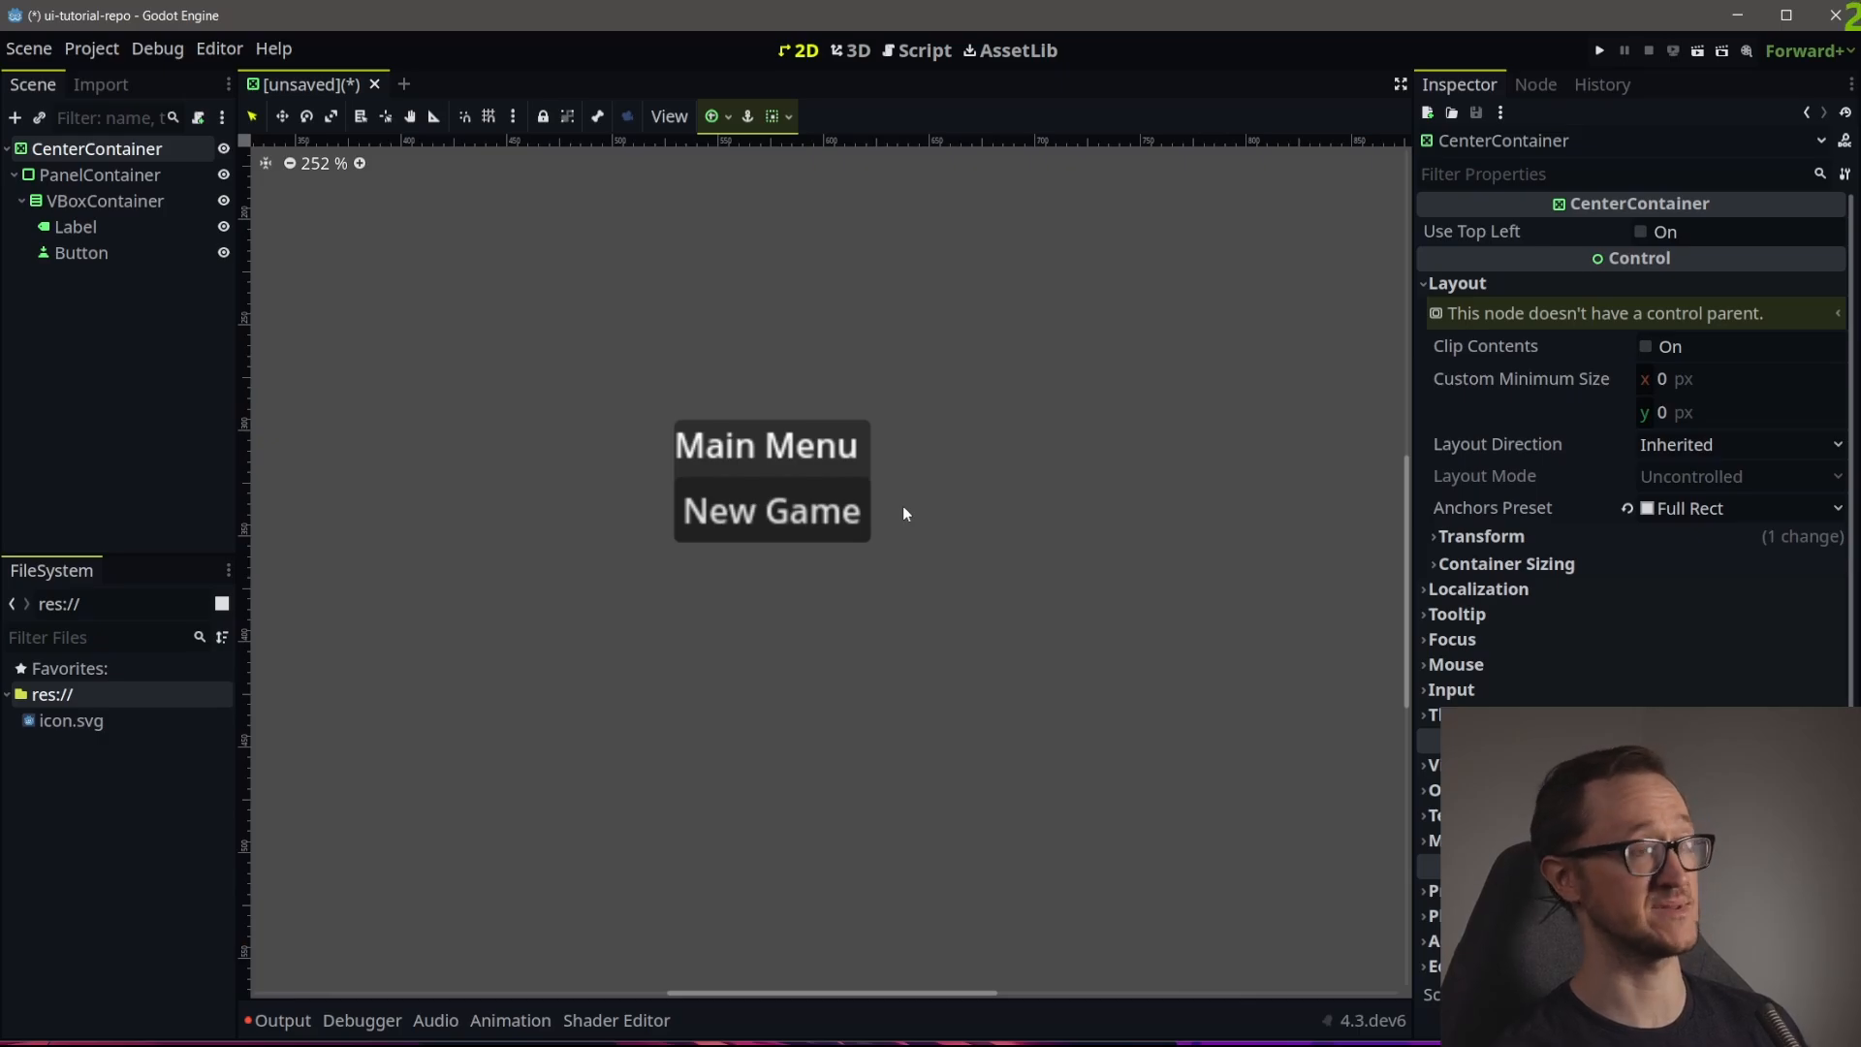
Add a second Button inside the VBoxContainer and set its text to "Continue"
click(92, 203)
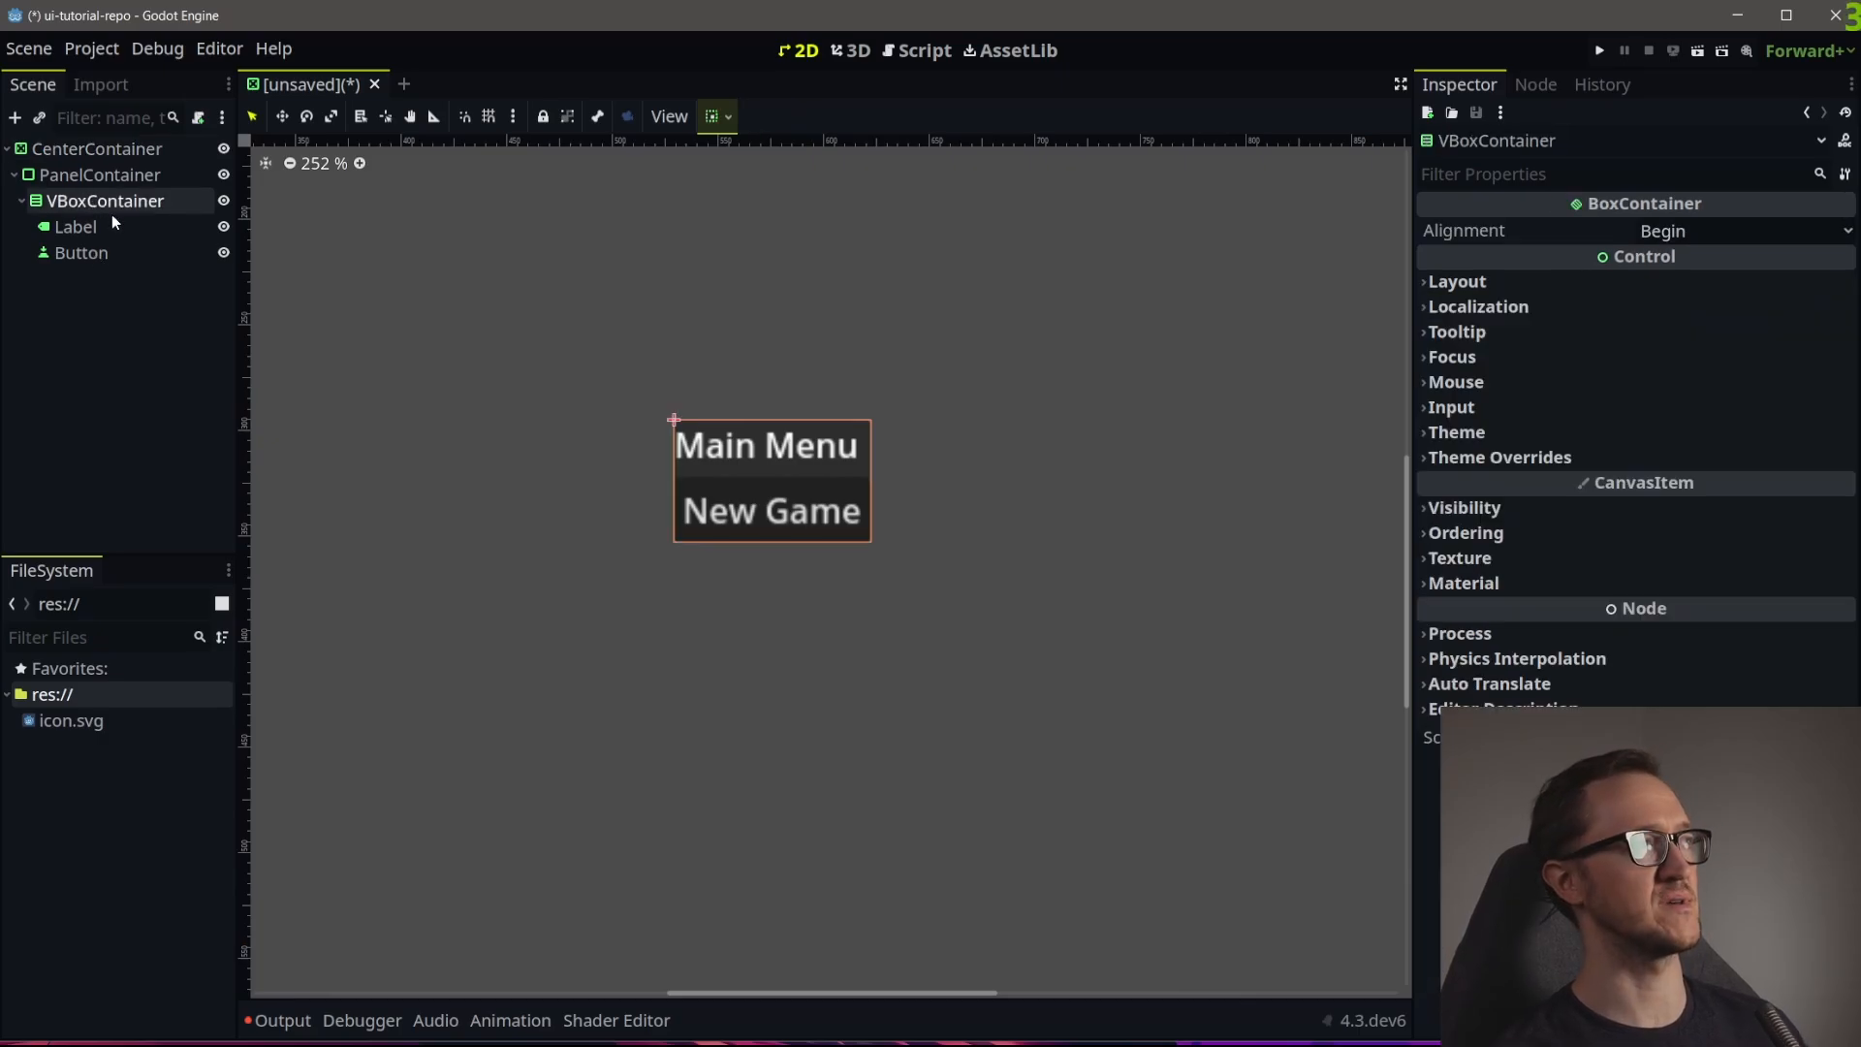
click(15, 118)
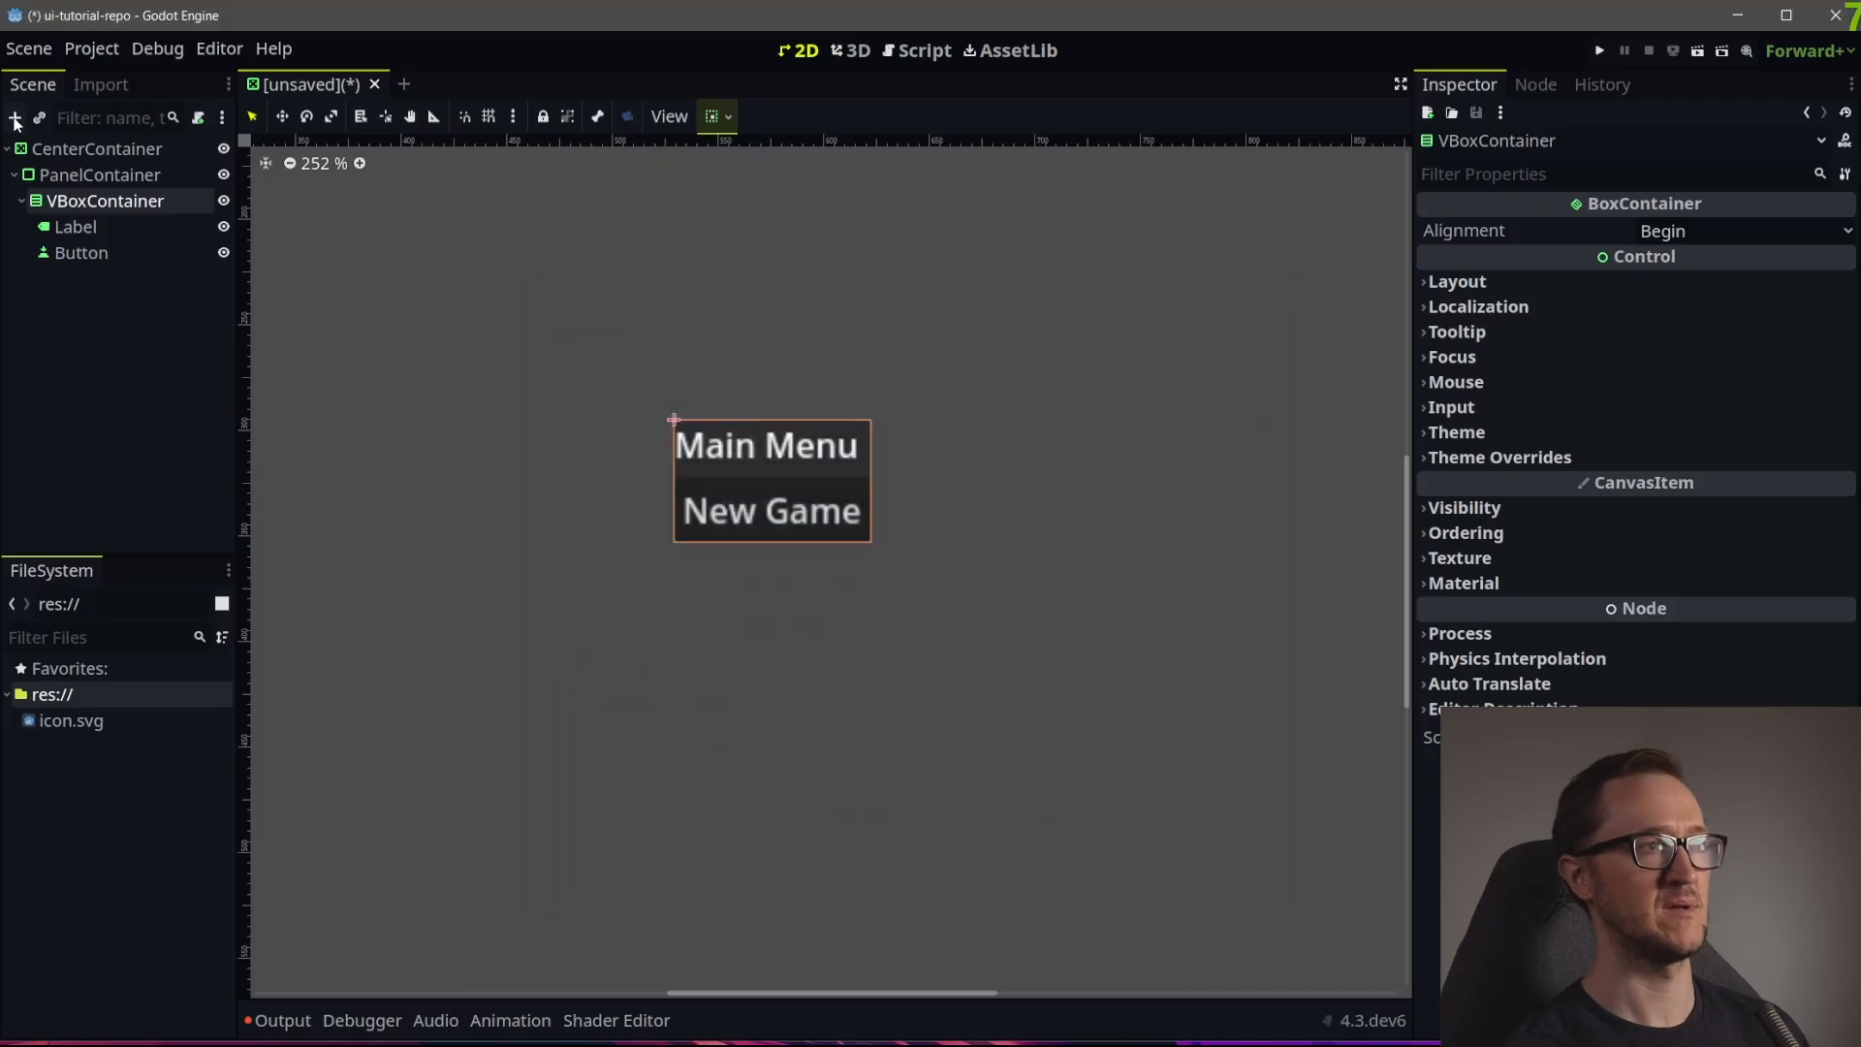
key(Return)
click(1482, 302)
text(Continue)
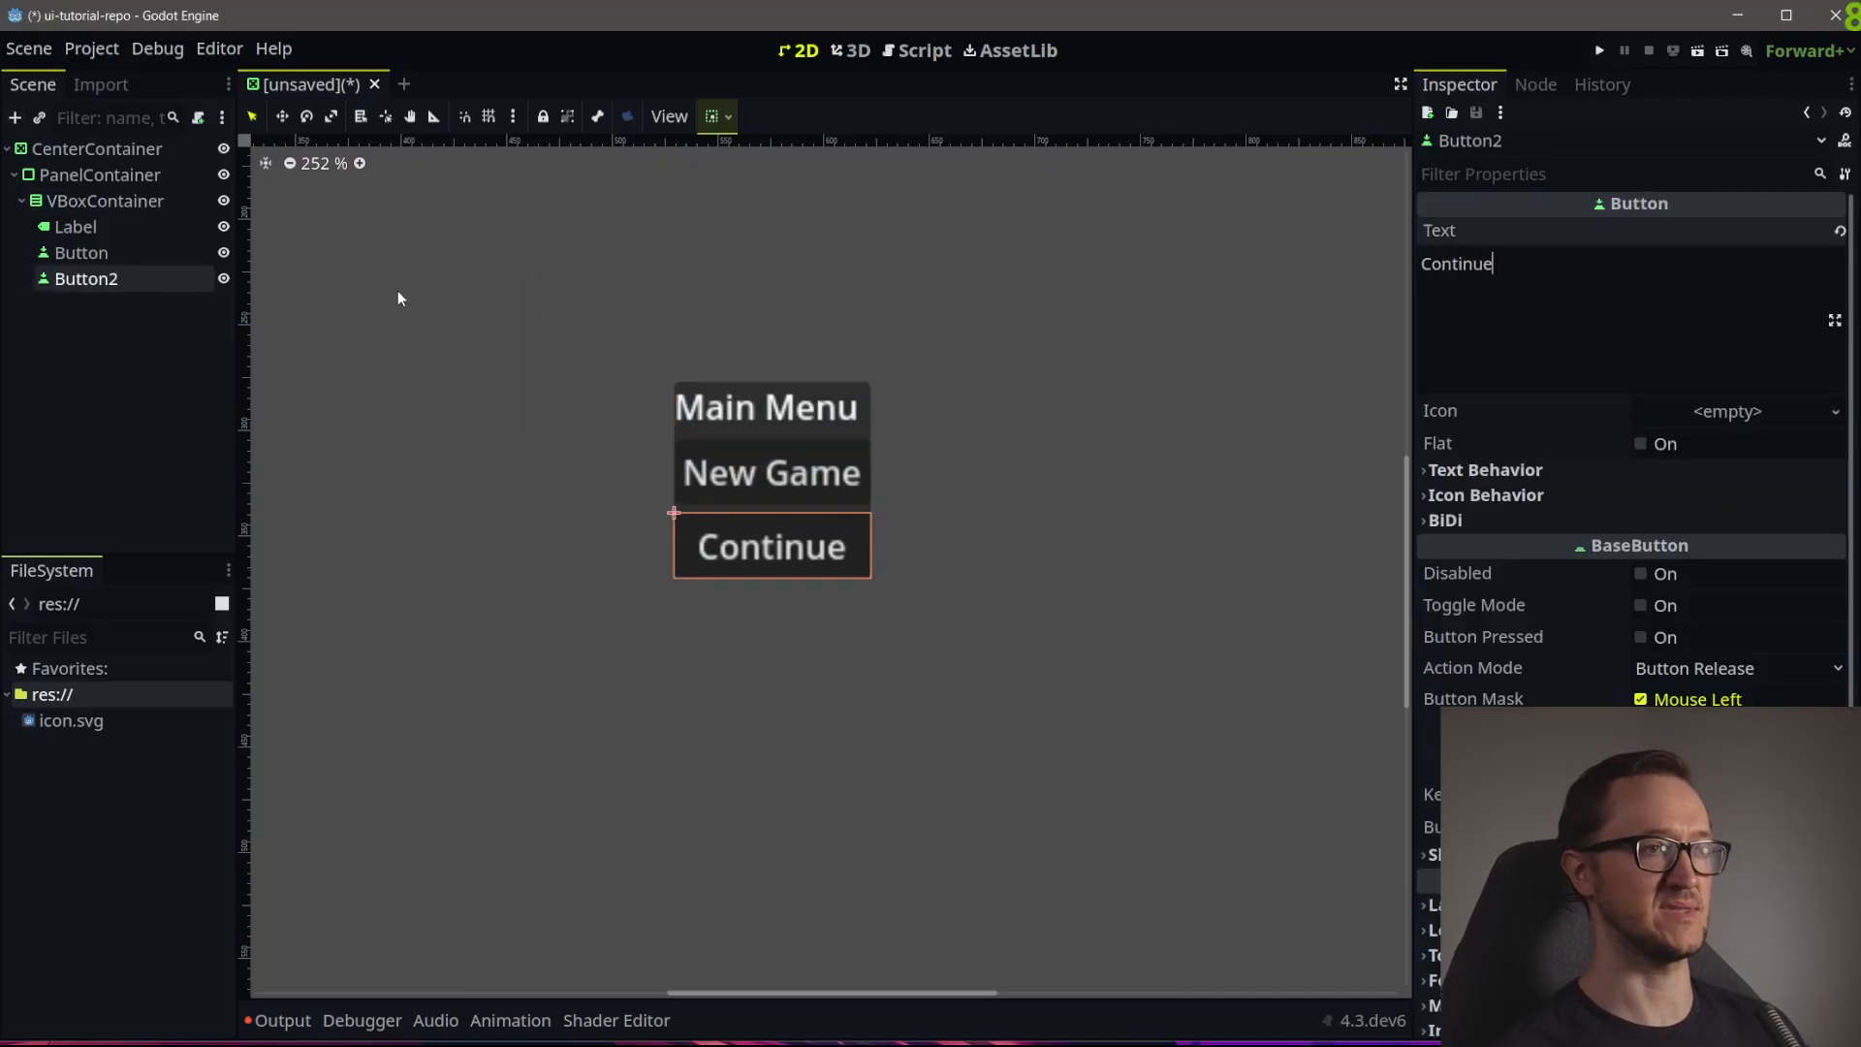
click(109, 300)
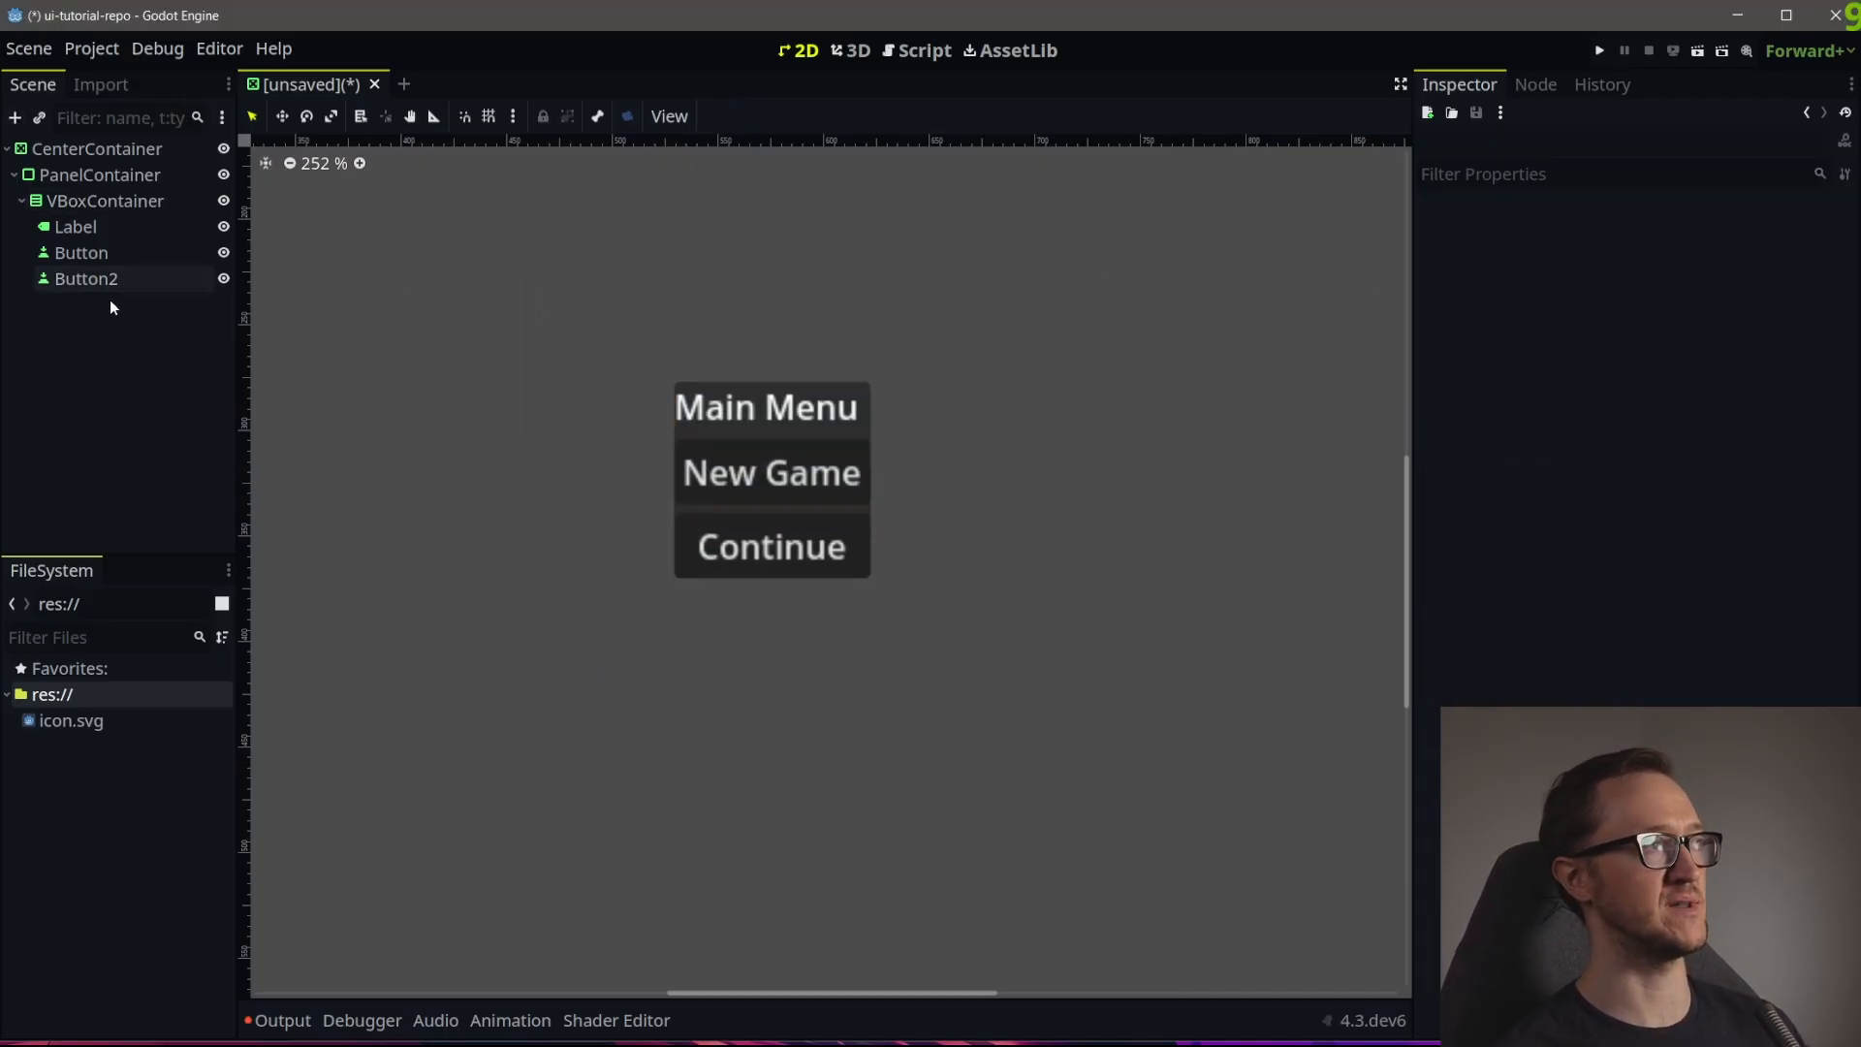
Duplicate the Continue button and set the copy's text to "Settings"
click(92, 280)
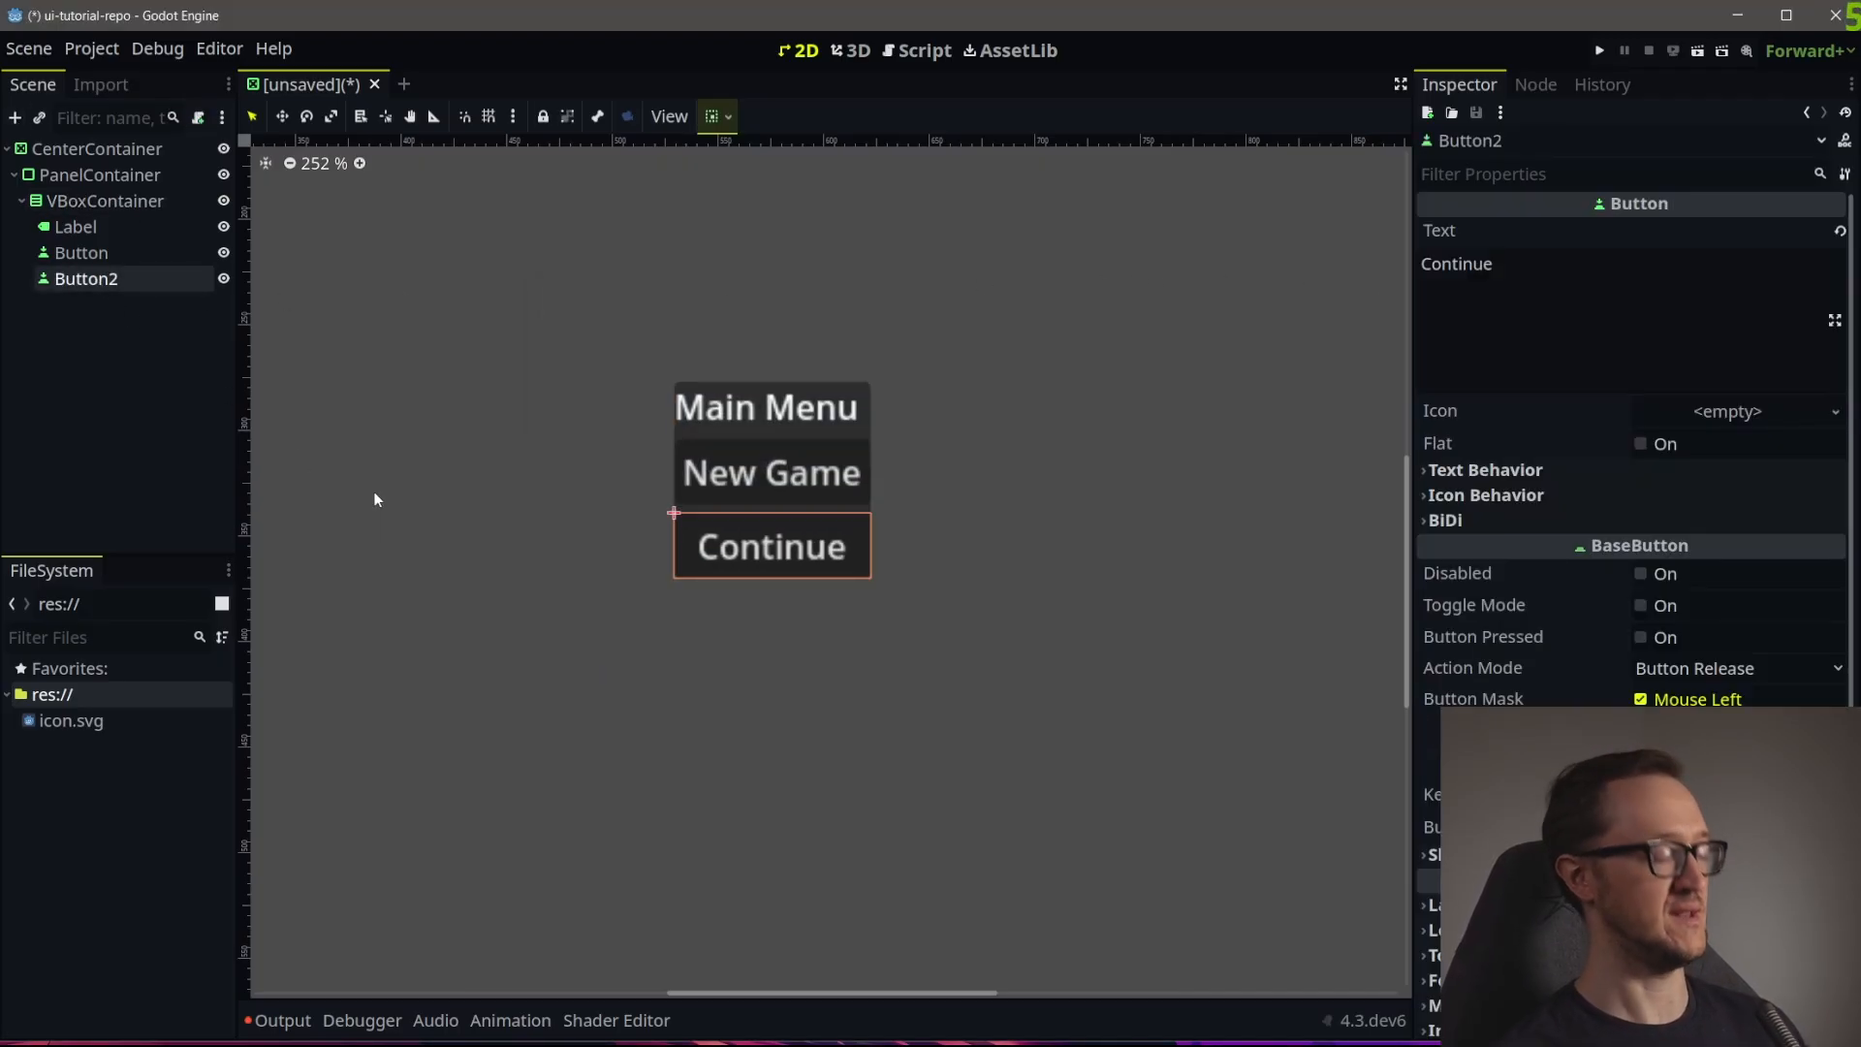
right_click(102, 282)
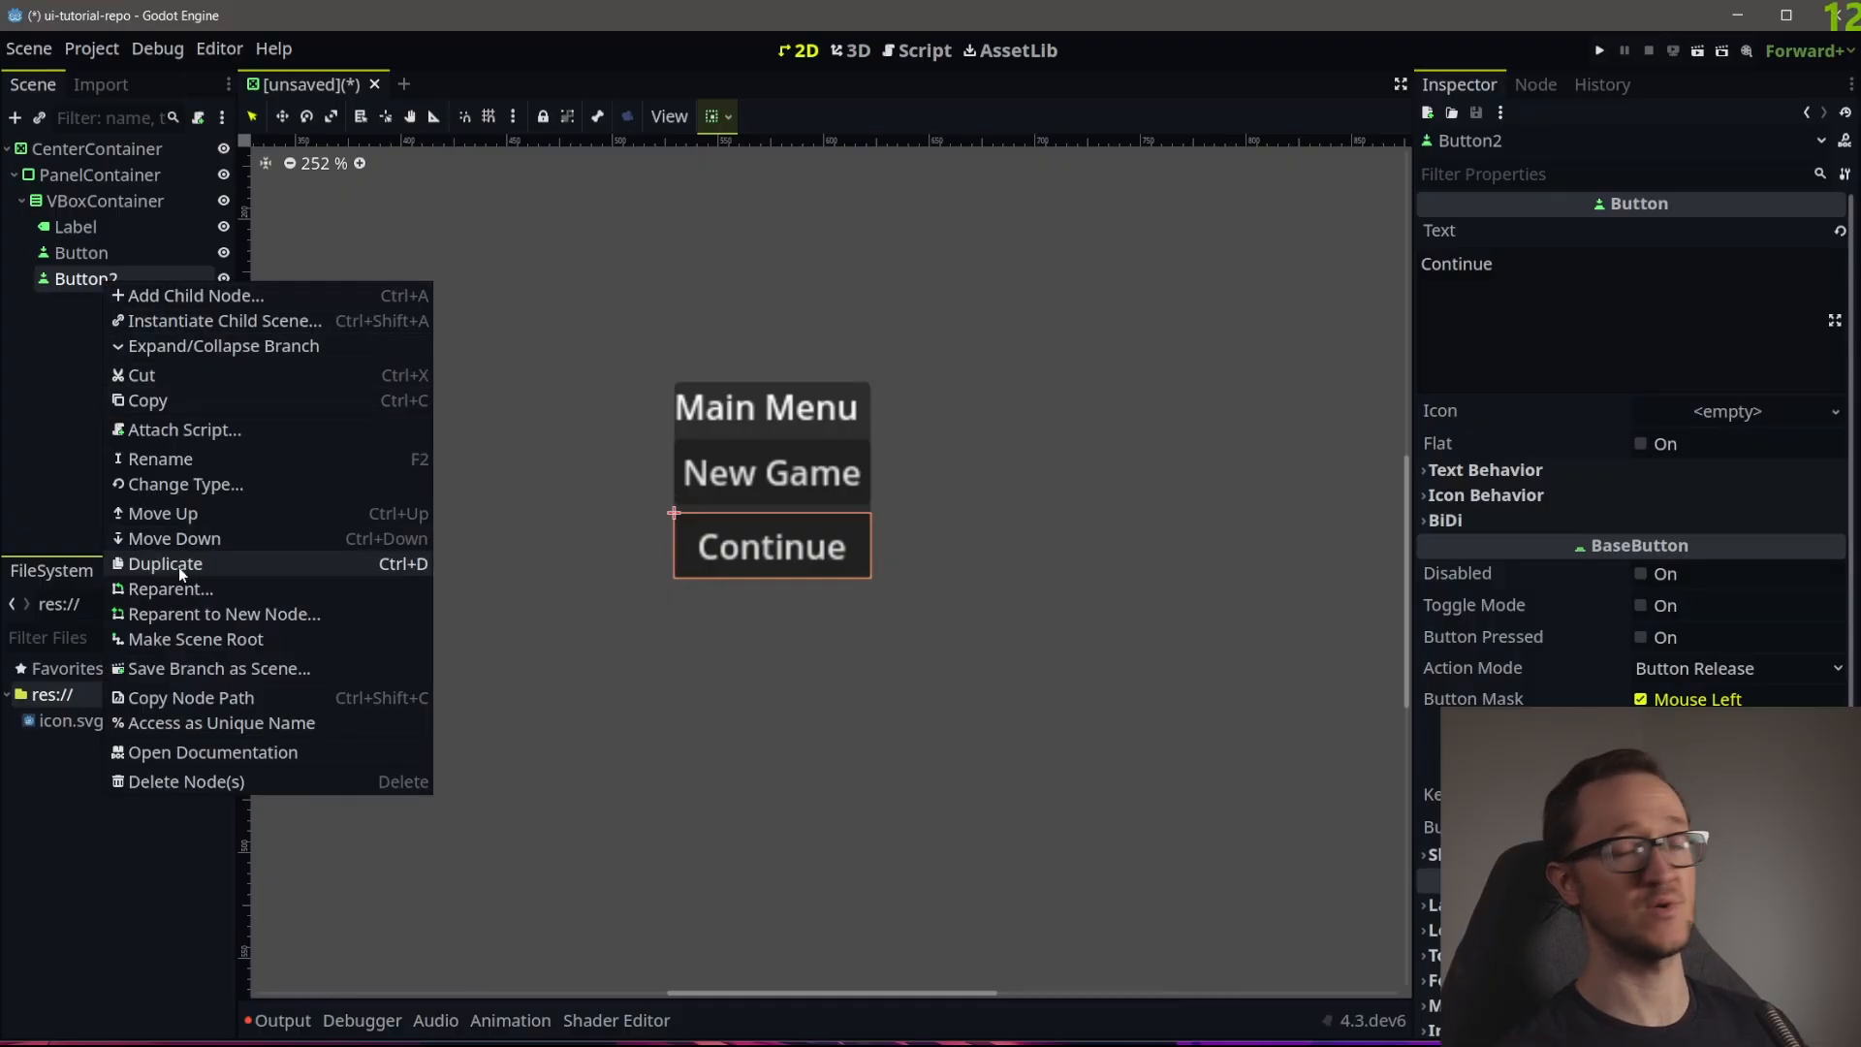
click(80, 411)
key(ctrl+d)
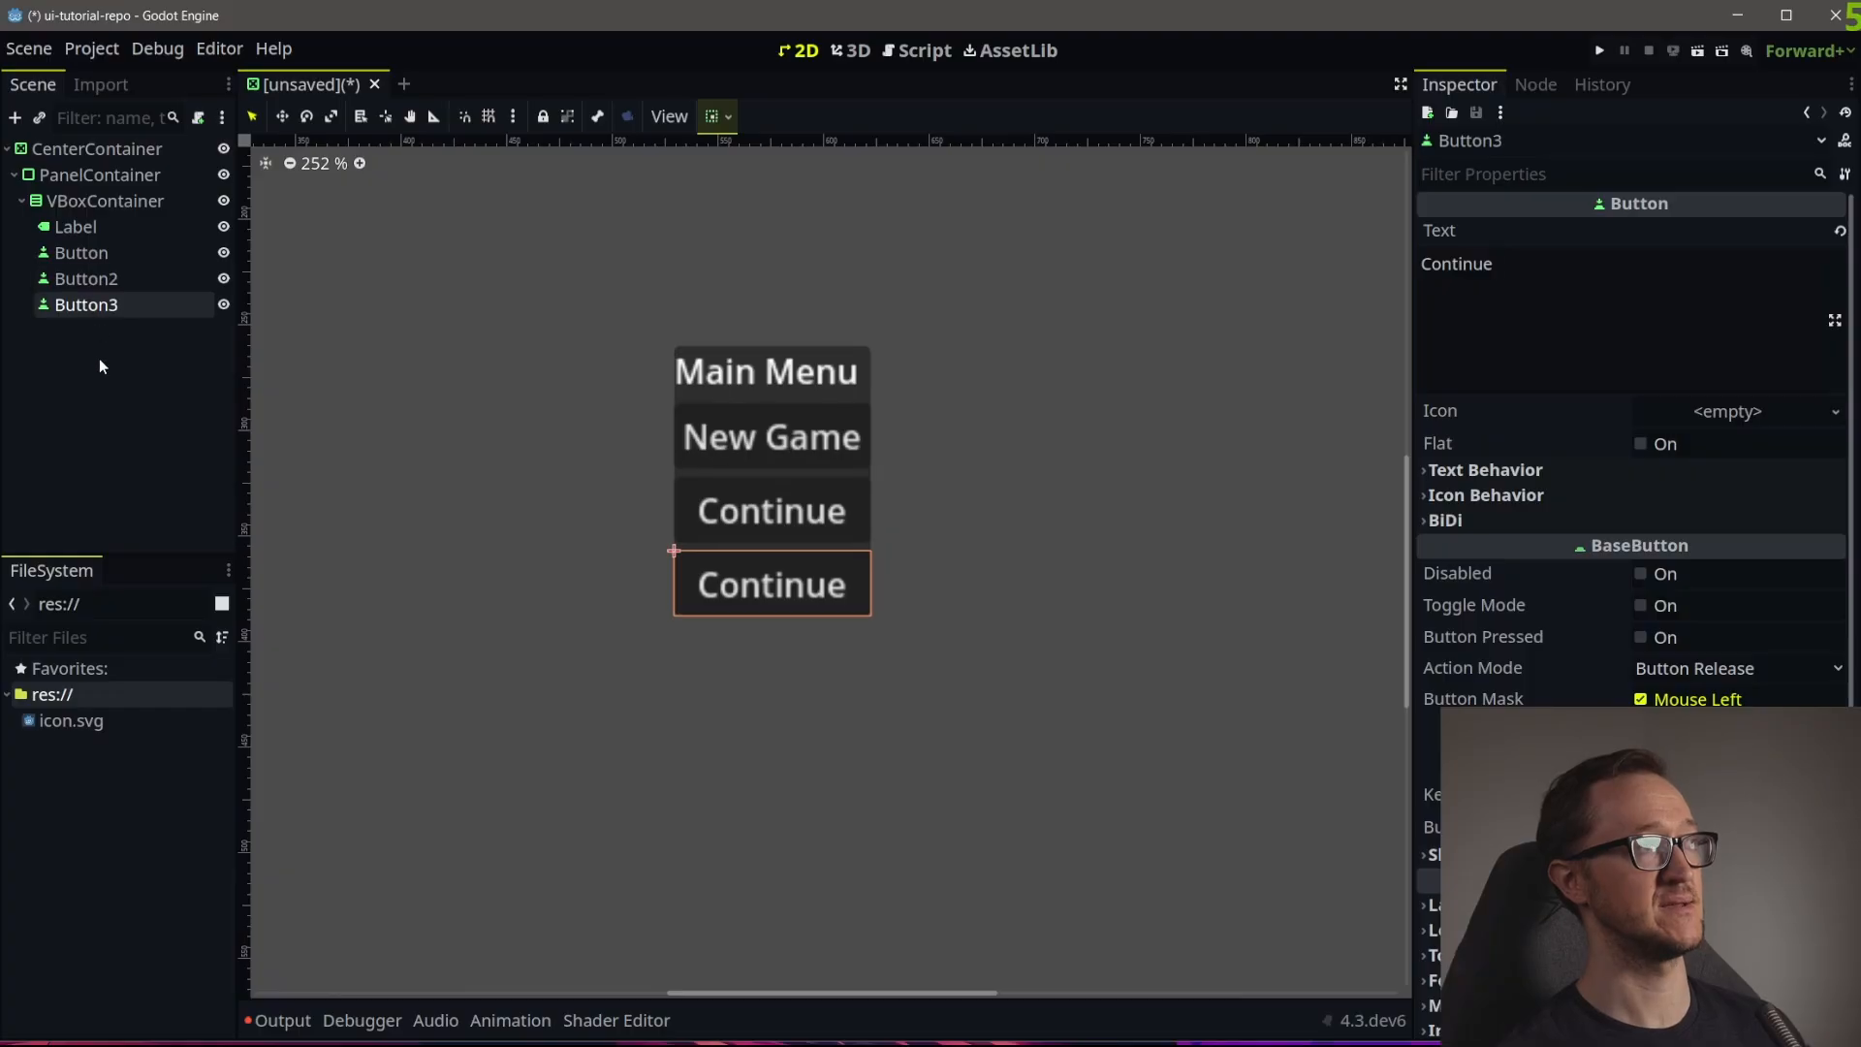
drag(1527, 265, 1319, 258)
text(Settings)
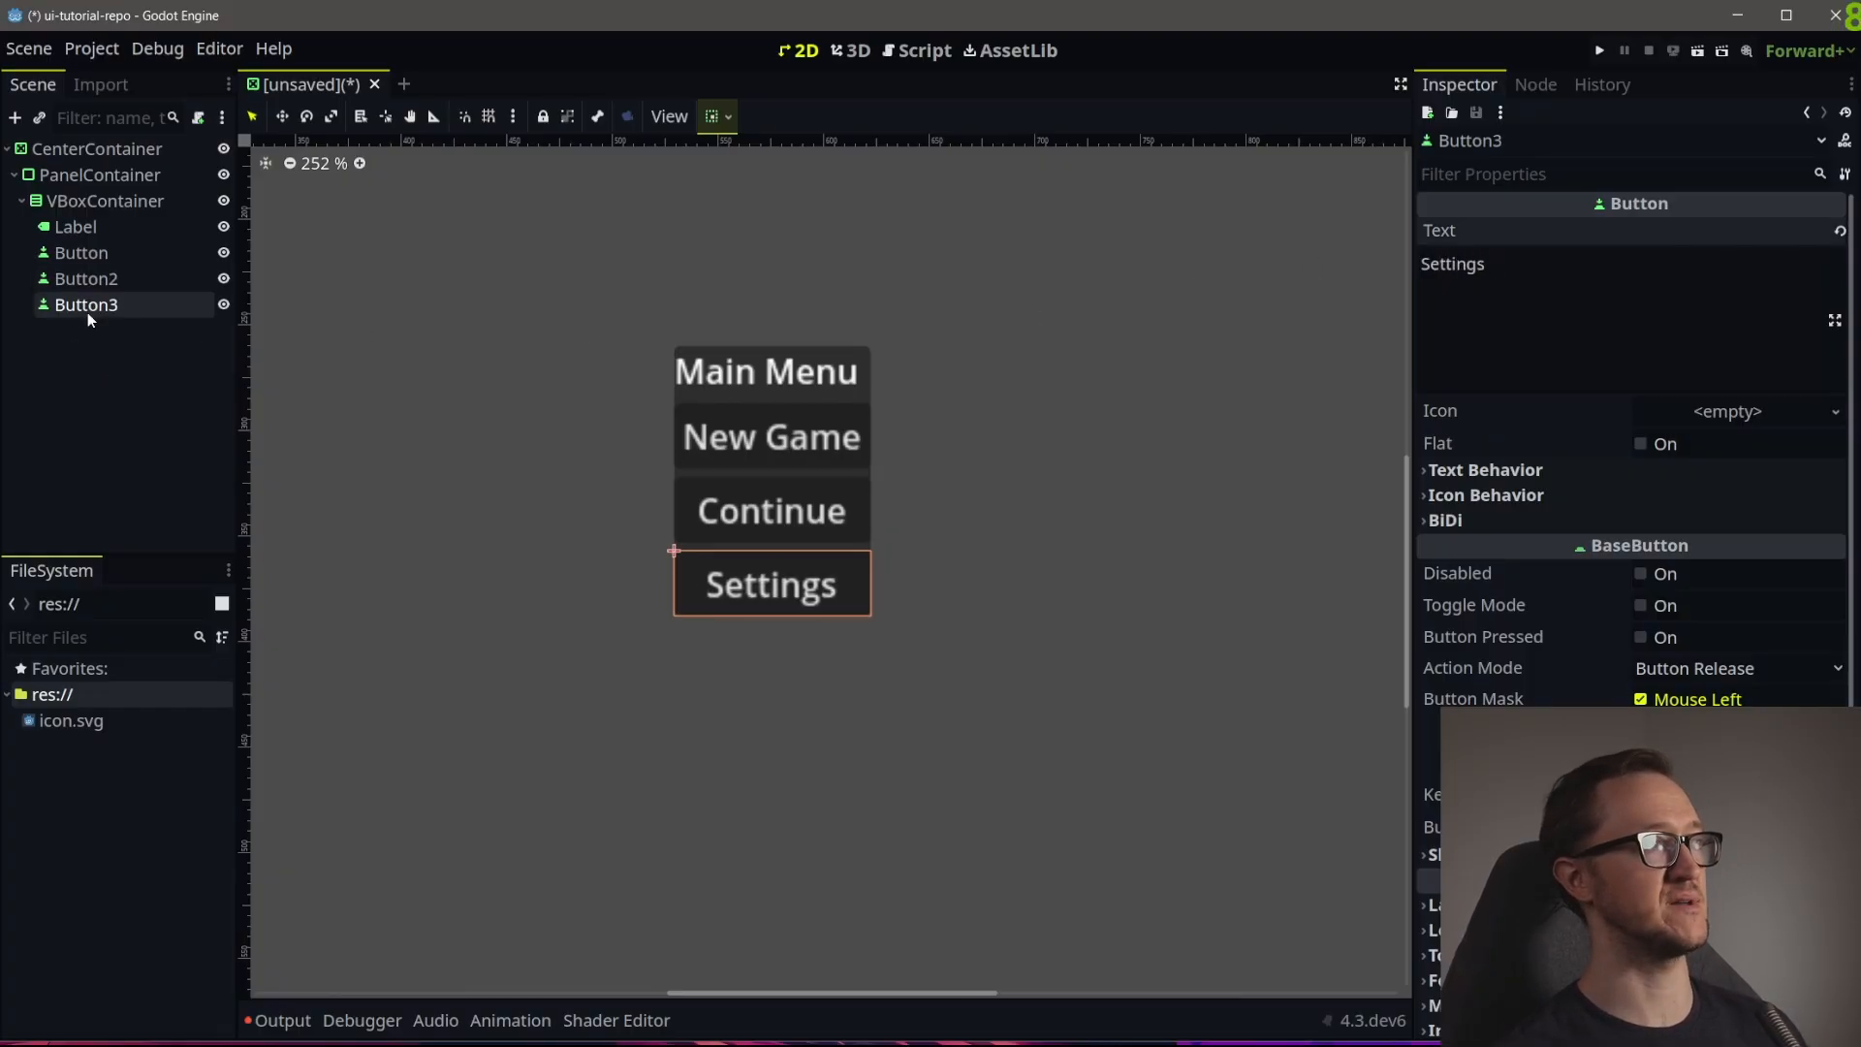
Duplicate the Settings button and set the copy's text to "Quit"
key(ctrl+d)
drag(1566, 267, 1105, 249)
text(Q)
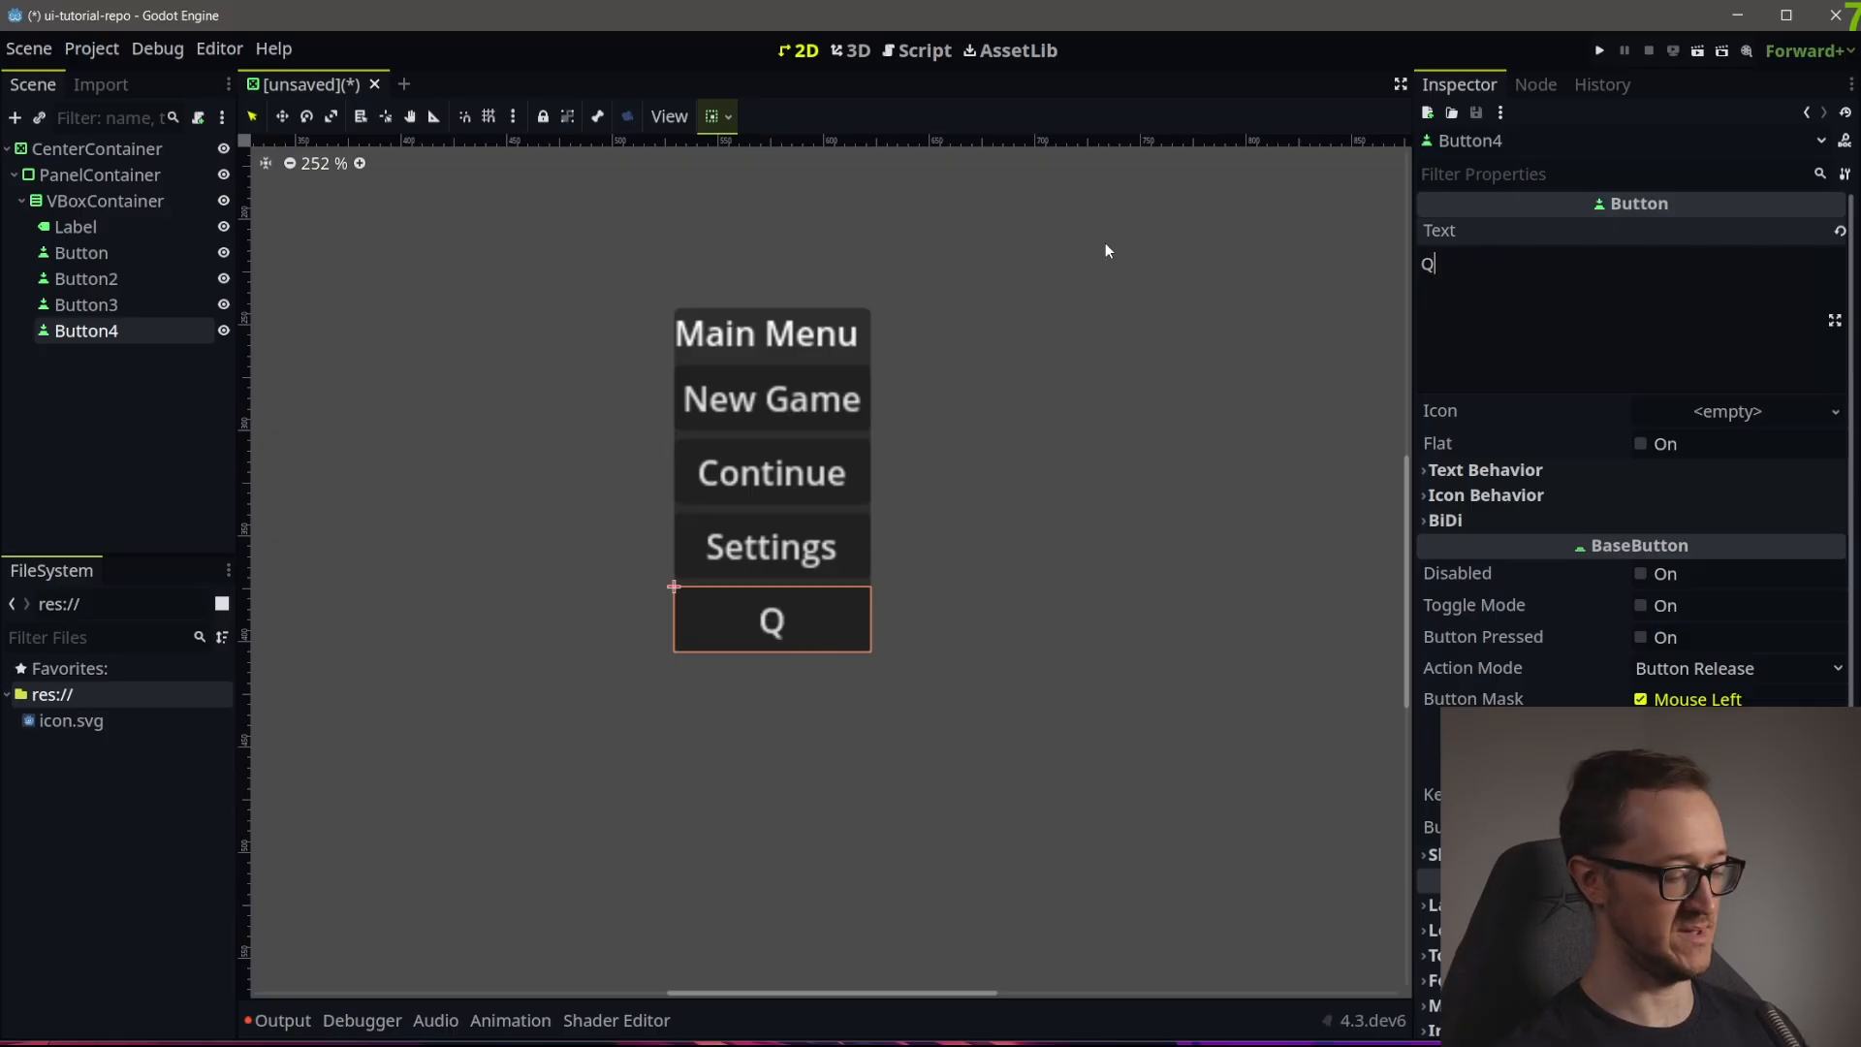
text(uit)
click(159, 414)
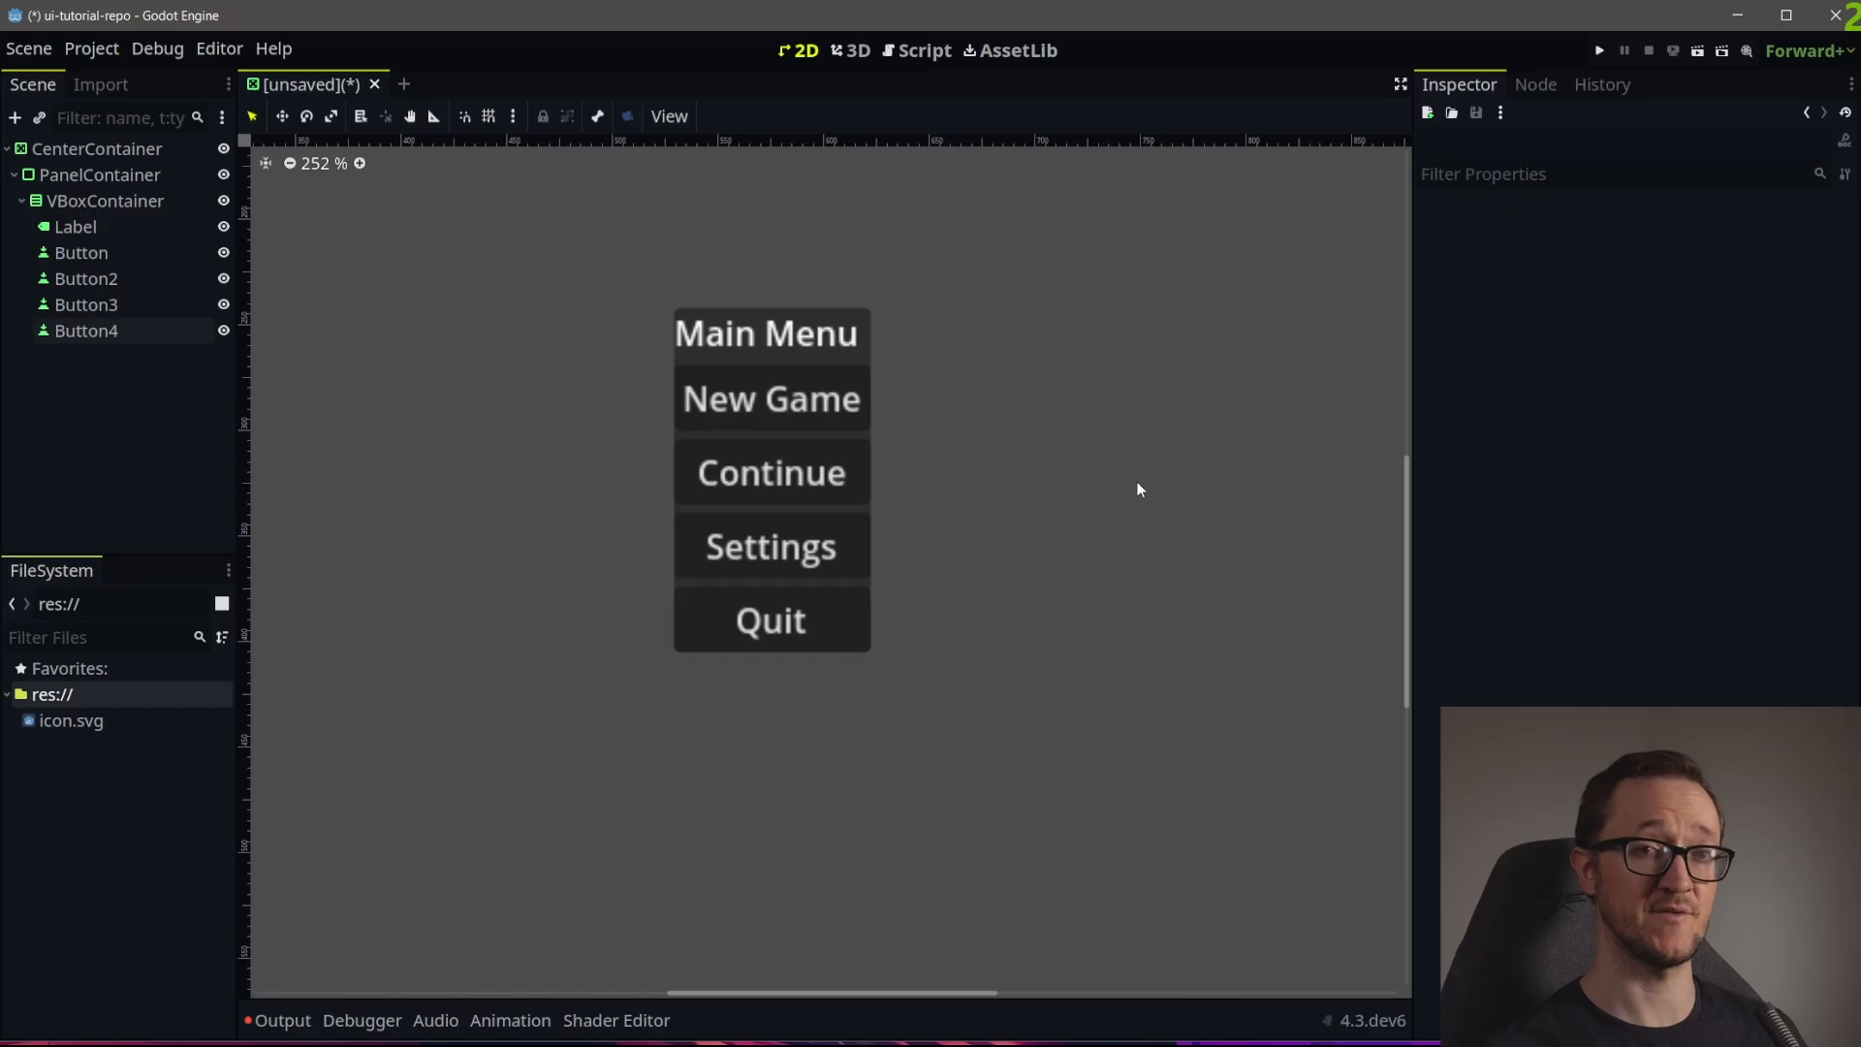
Save the scene as main_menu.tscn and test-run it, closing the game window when done
scroll(1035, 553, down, 3)
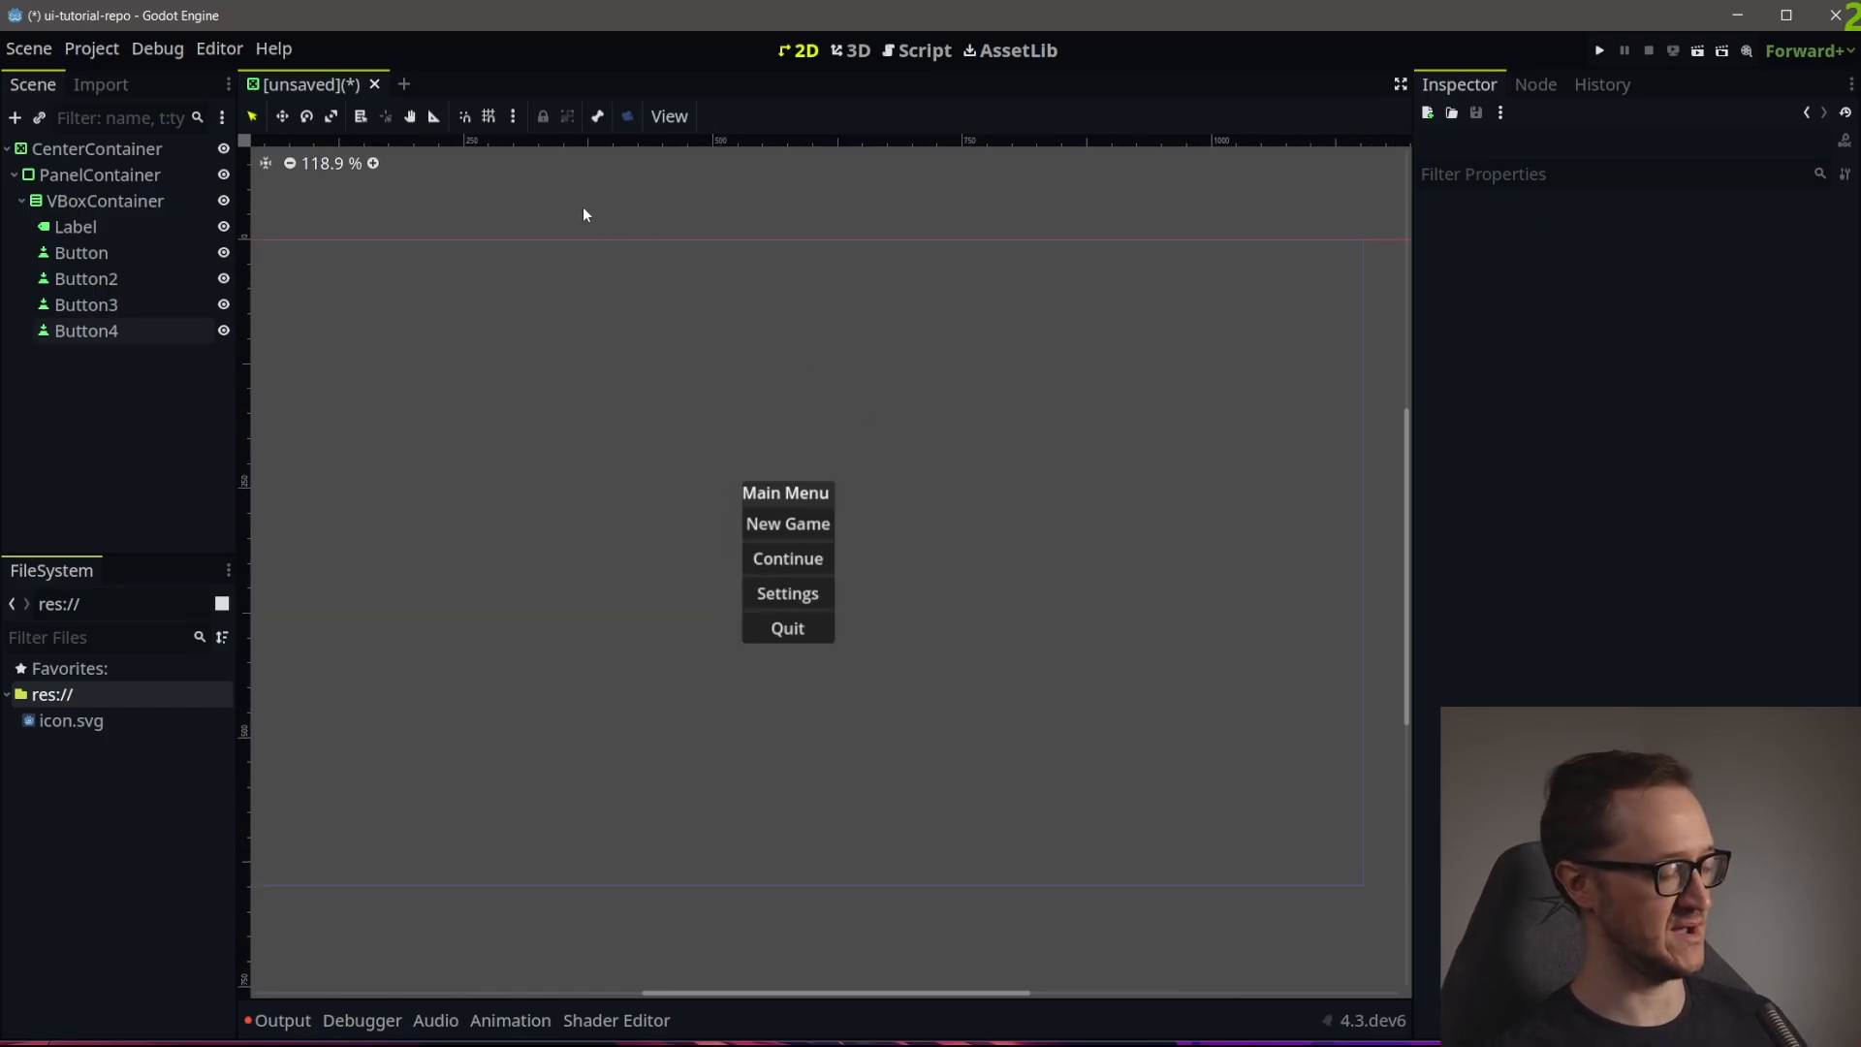
key(ctrl+s)
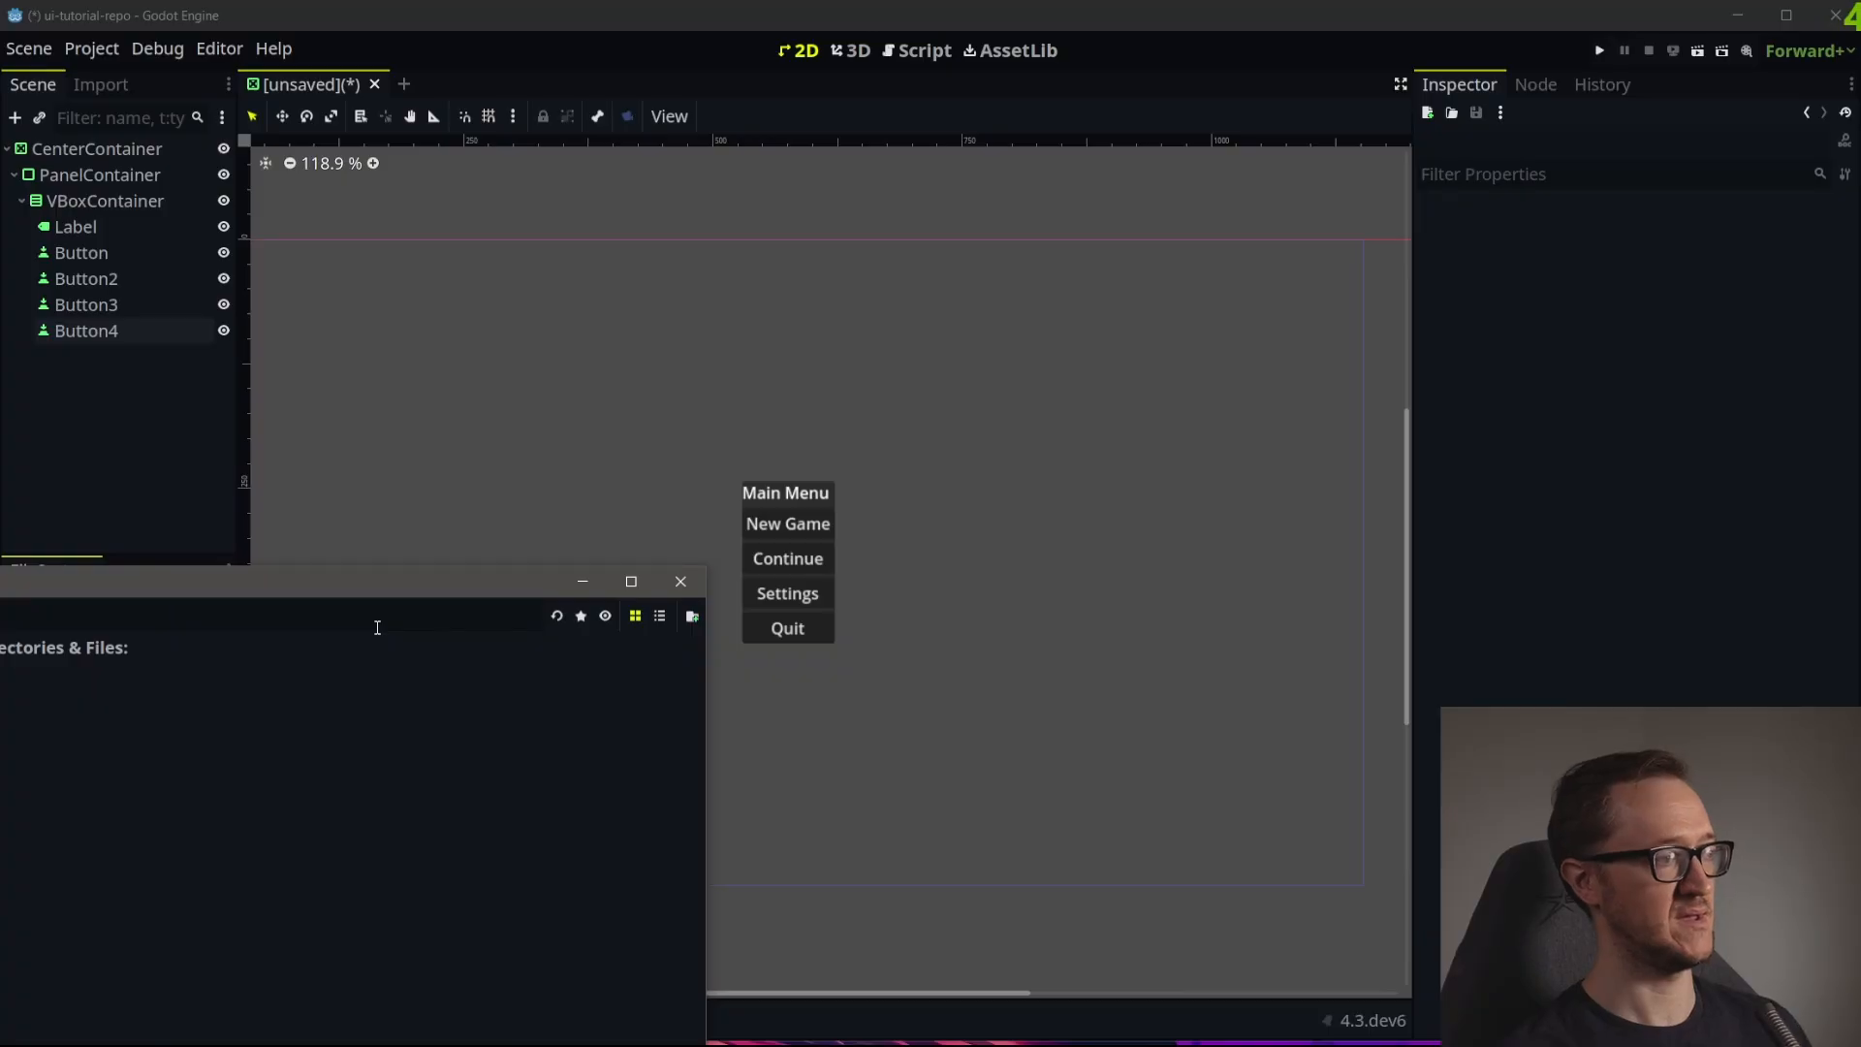
key(Return)
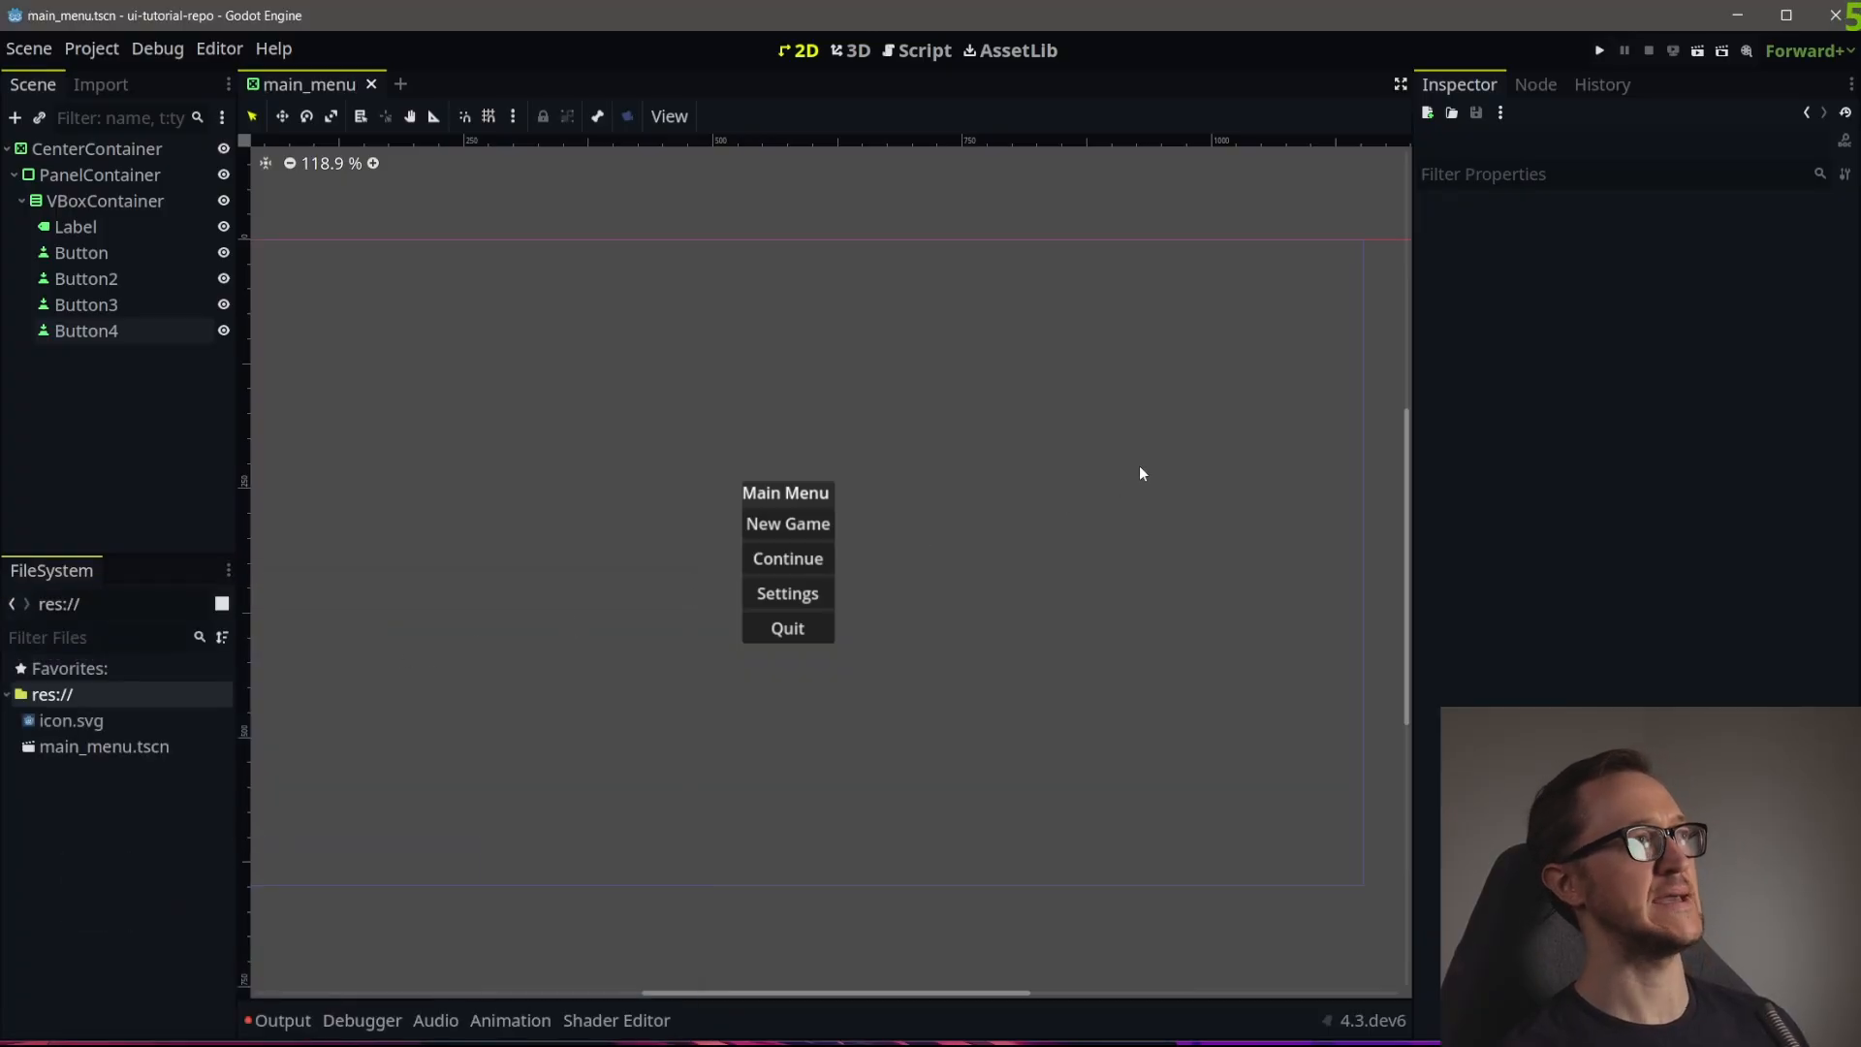
click(1697, 53)
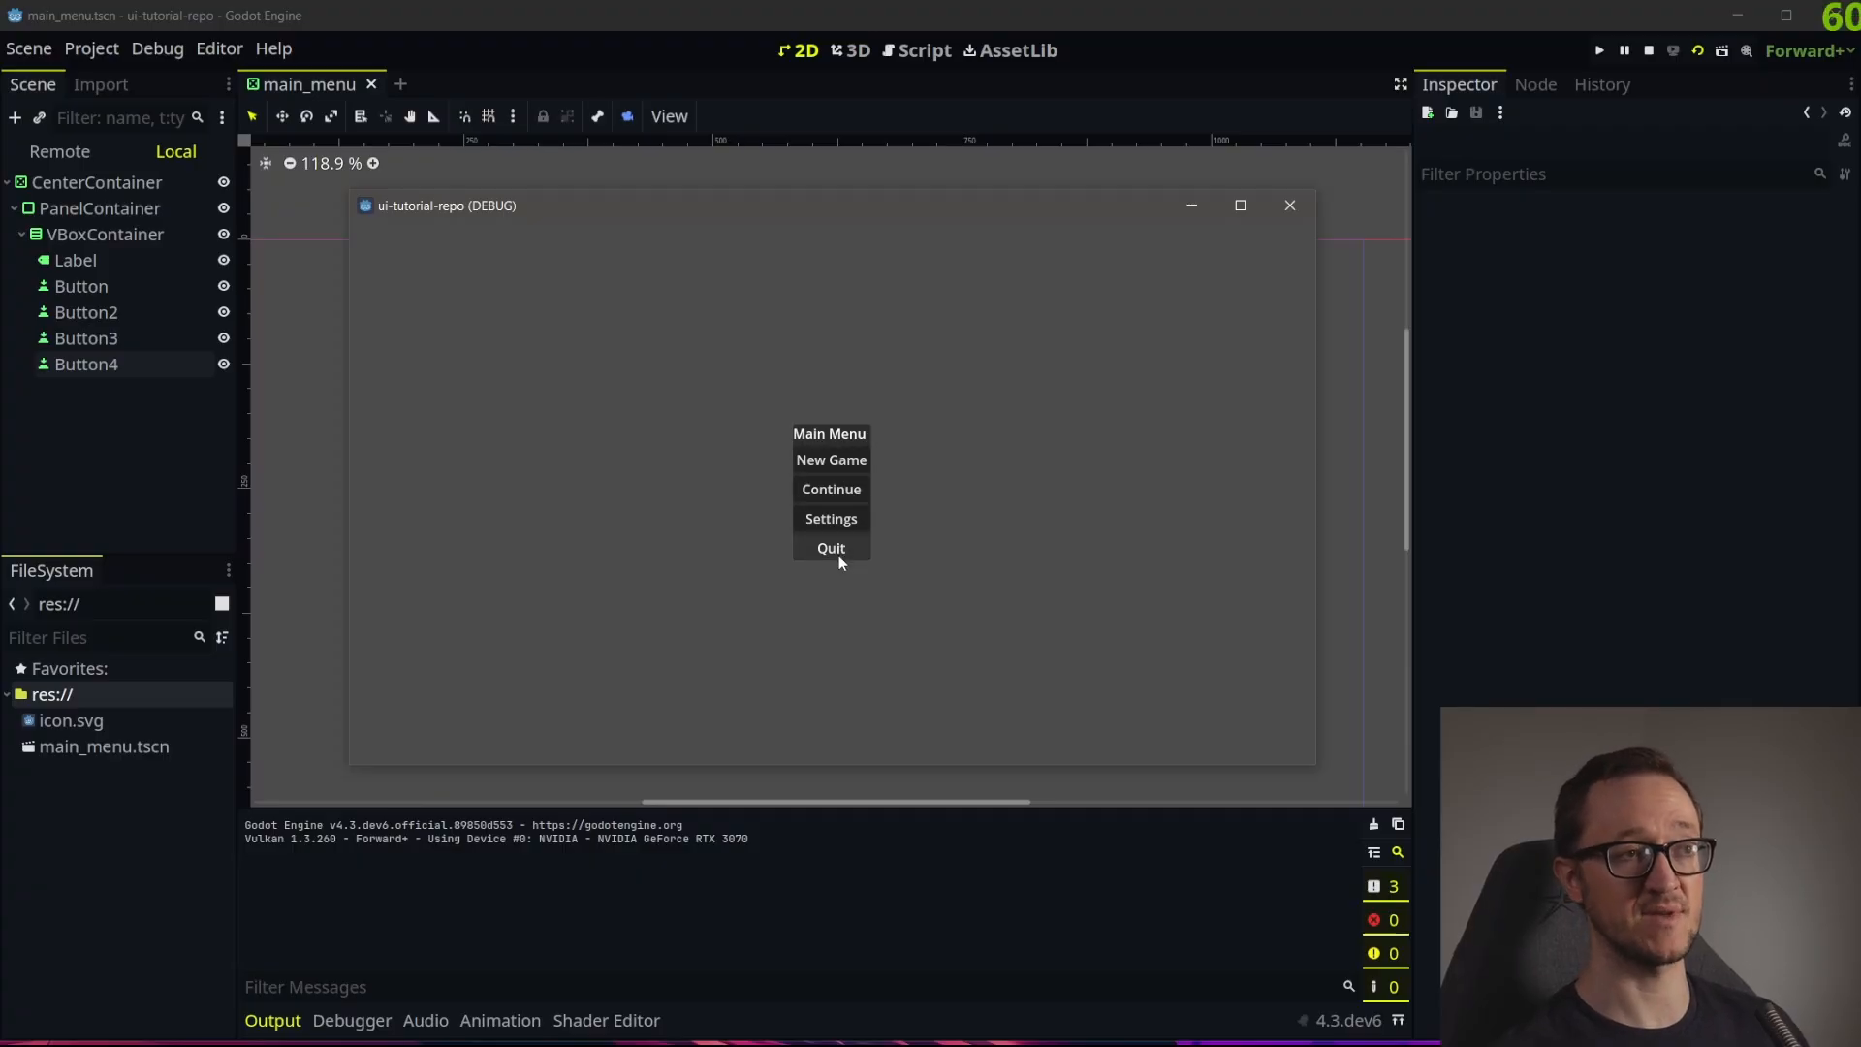
click(1290, 205)
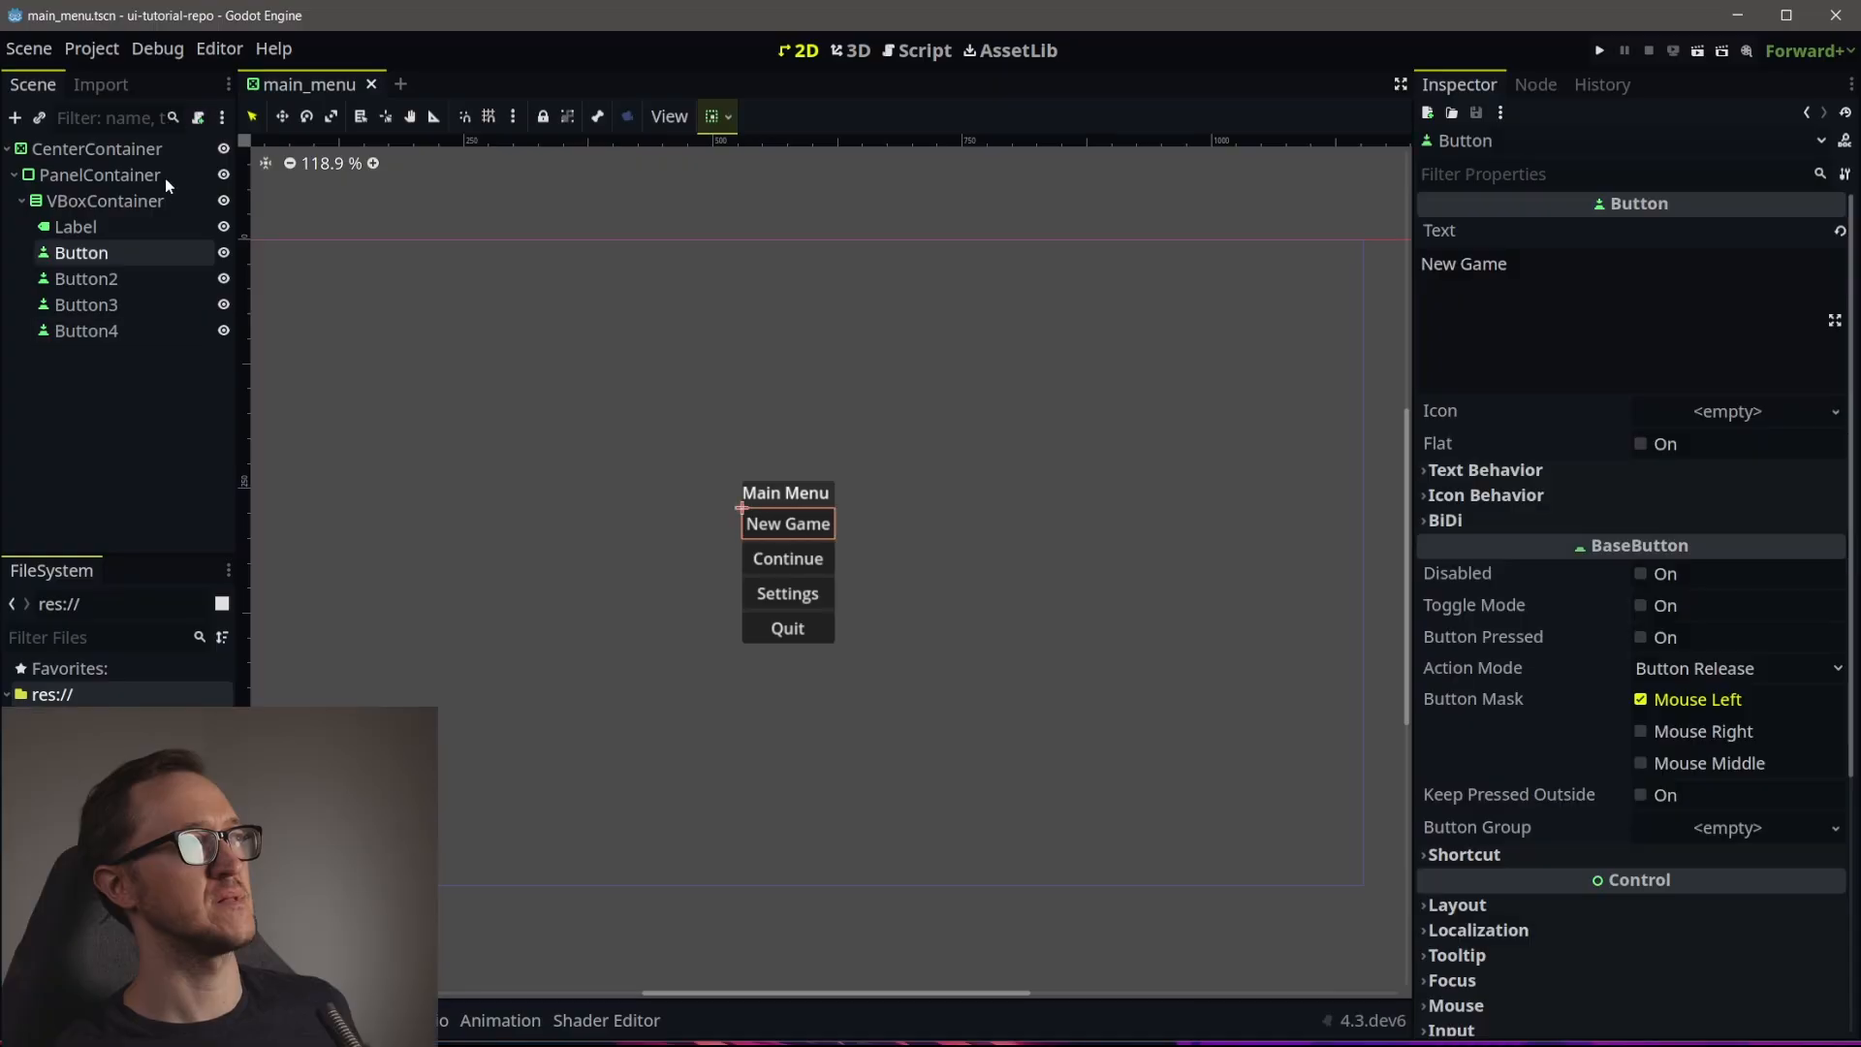
Look over the PanelContainer's theme overrides and assign a new Theme resource to its Theme property
click(136, 175)
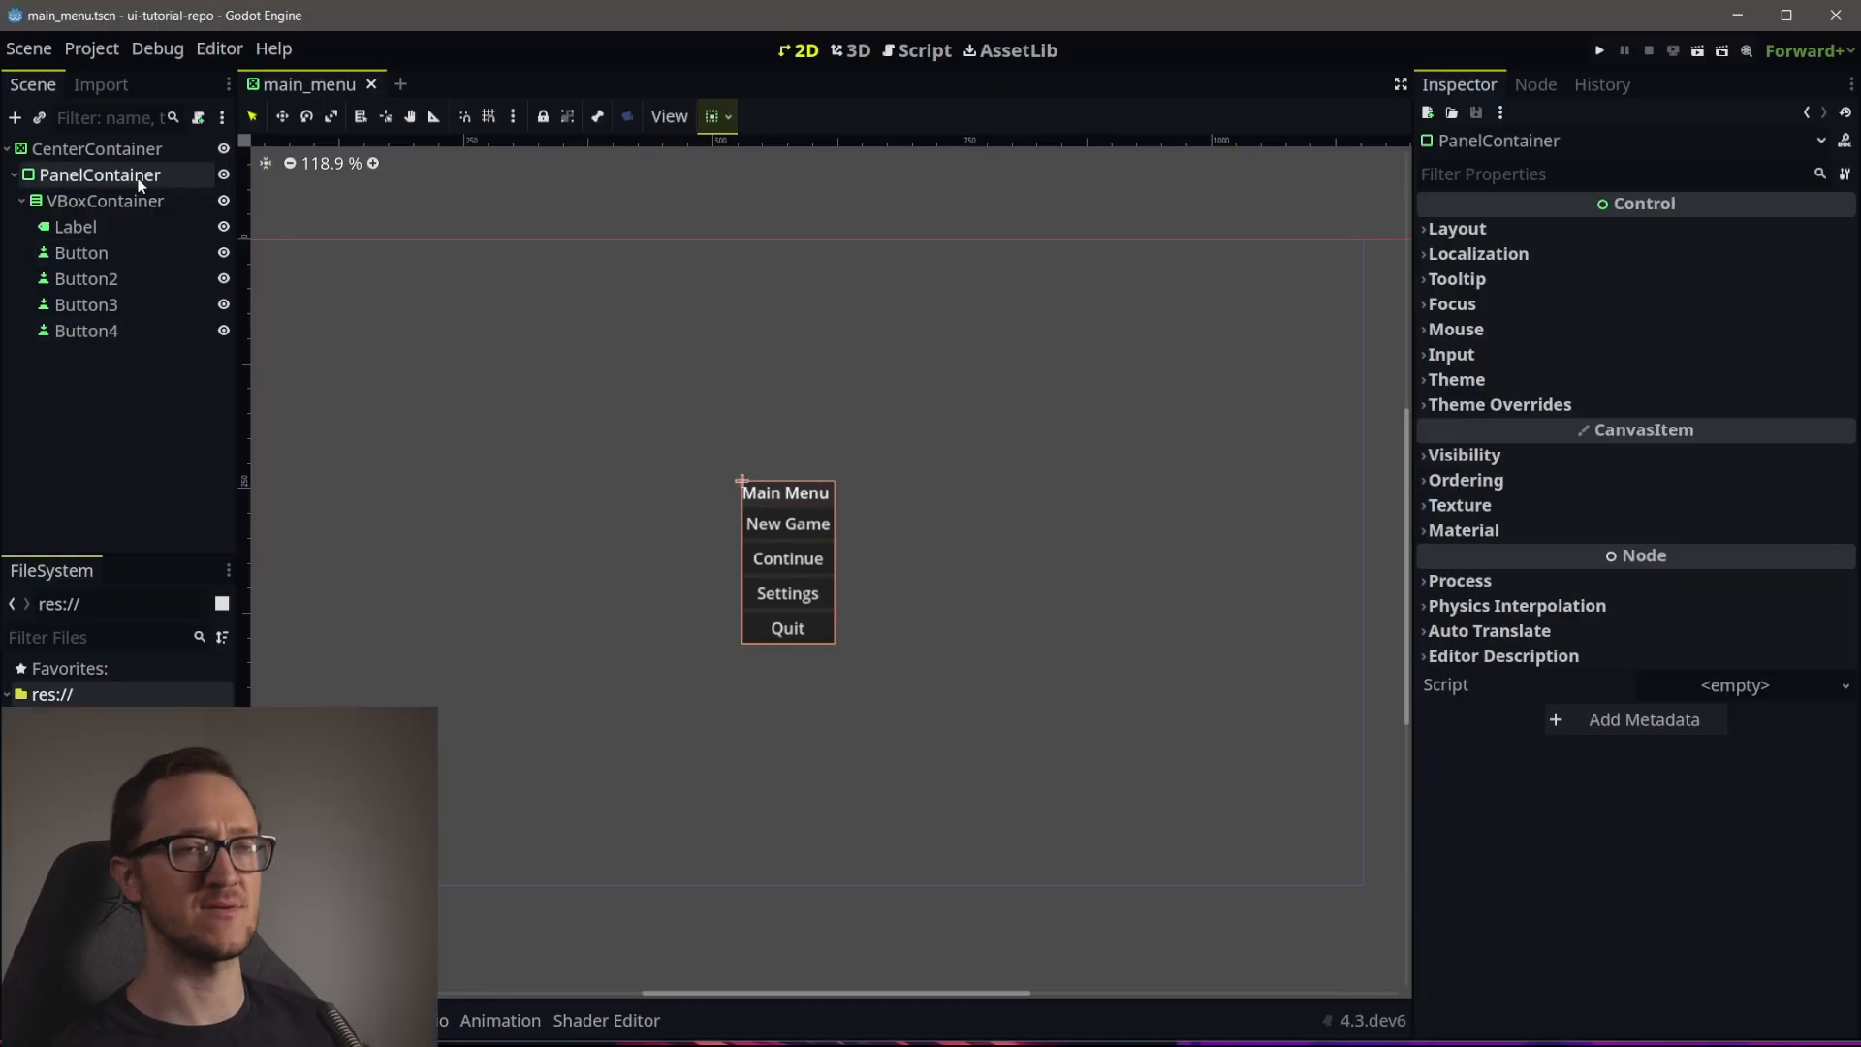
click(1460, 408)
click(1463, 431)
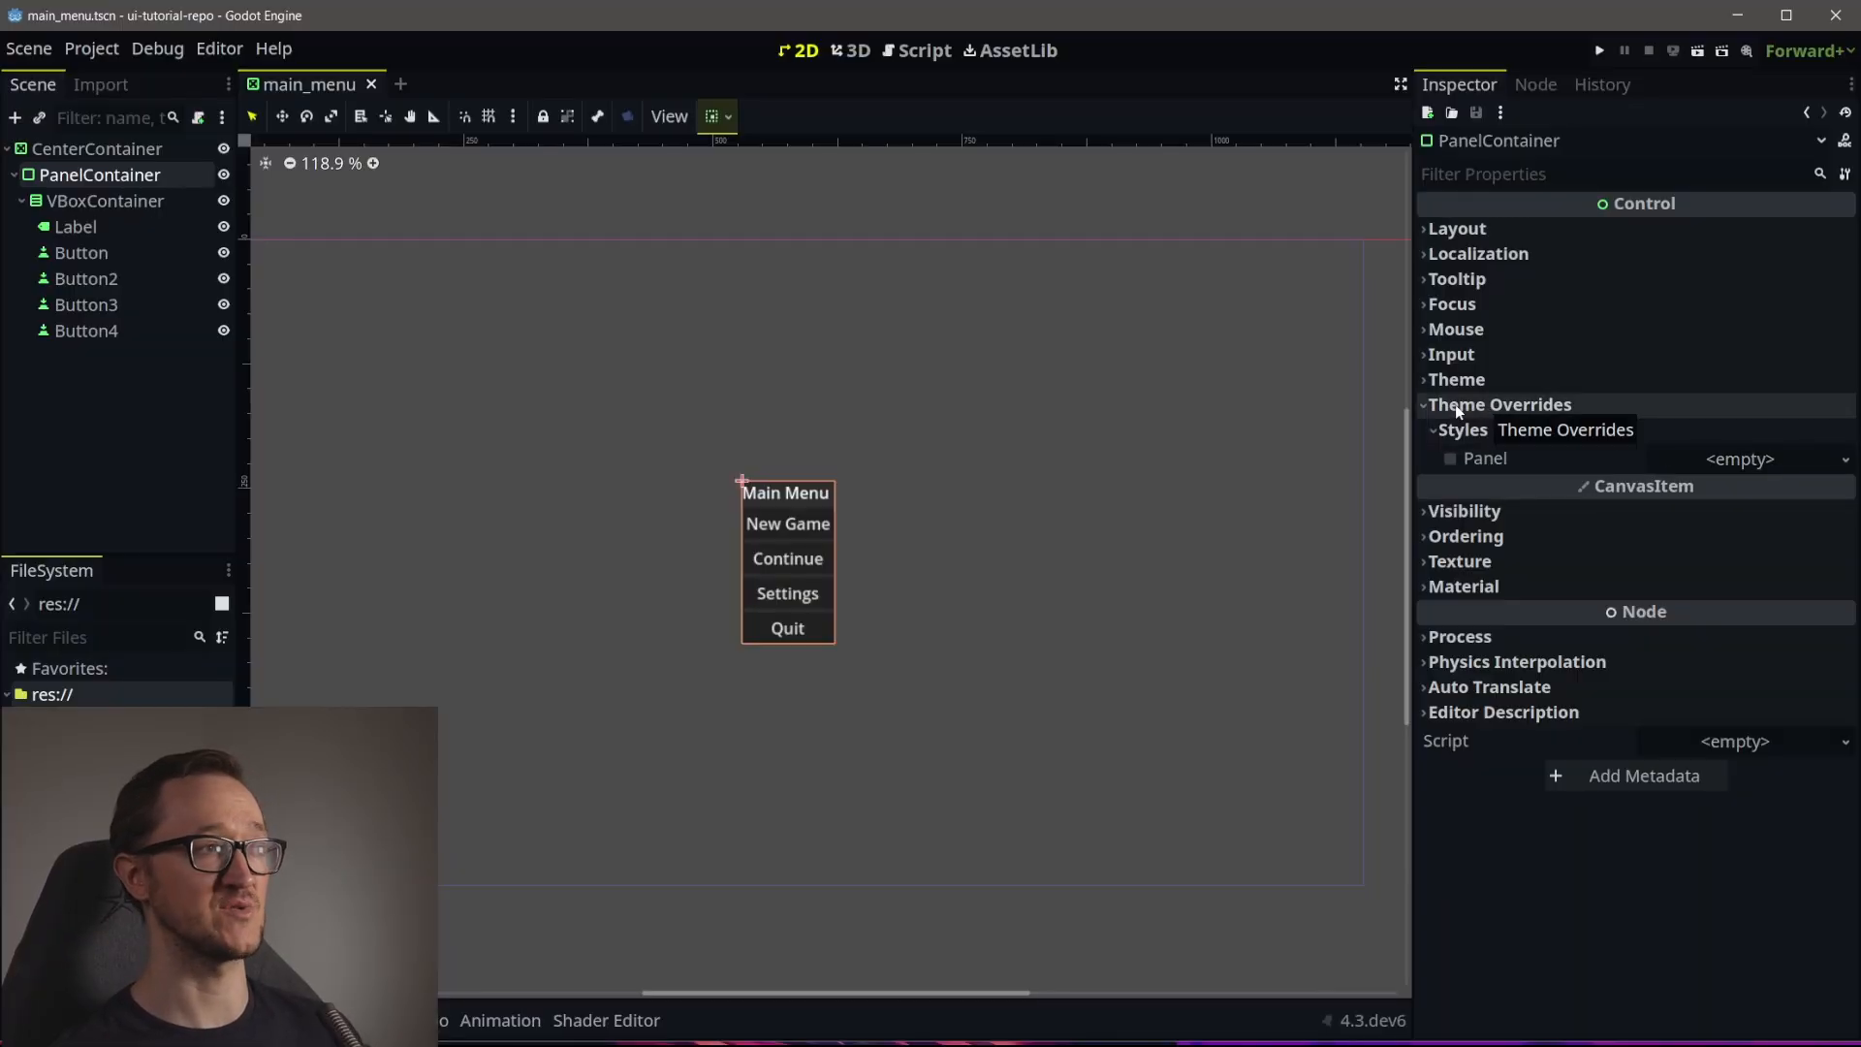
click(1508, 405)
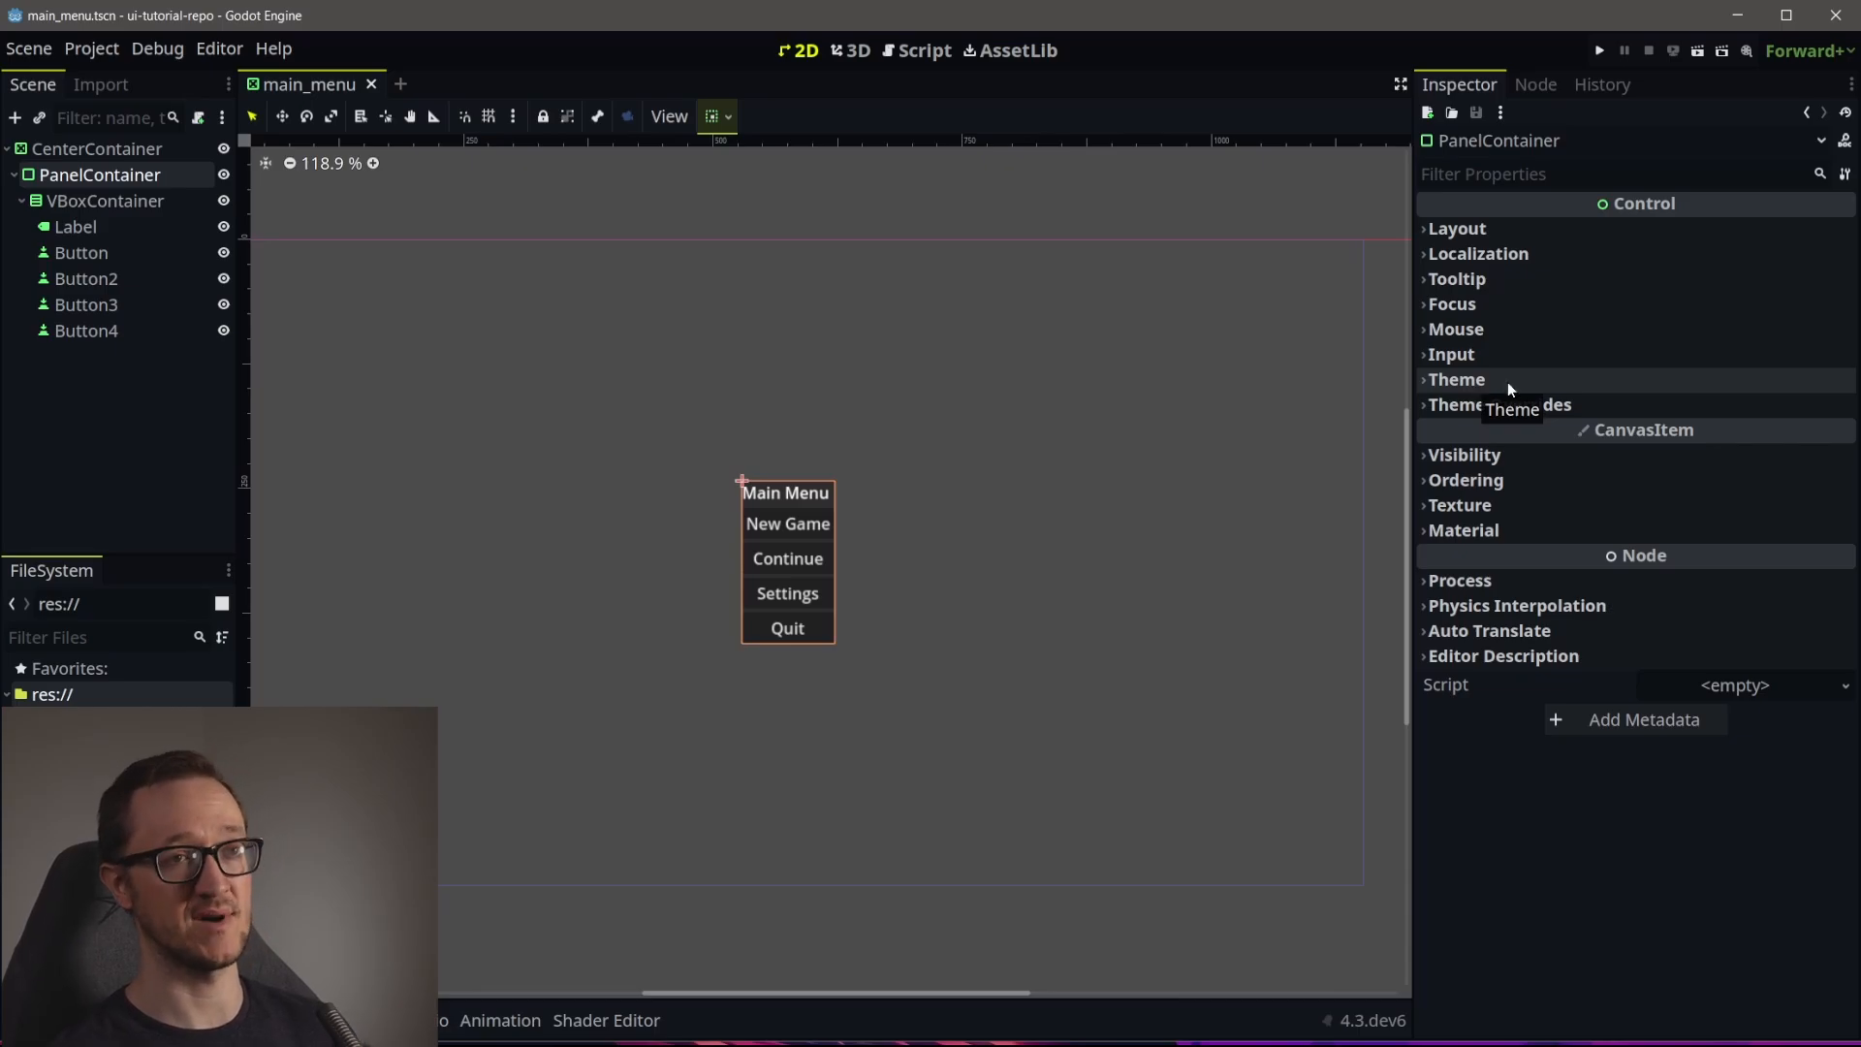
click(1473, 381)
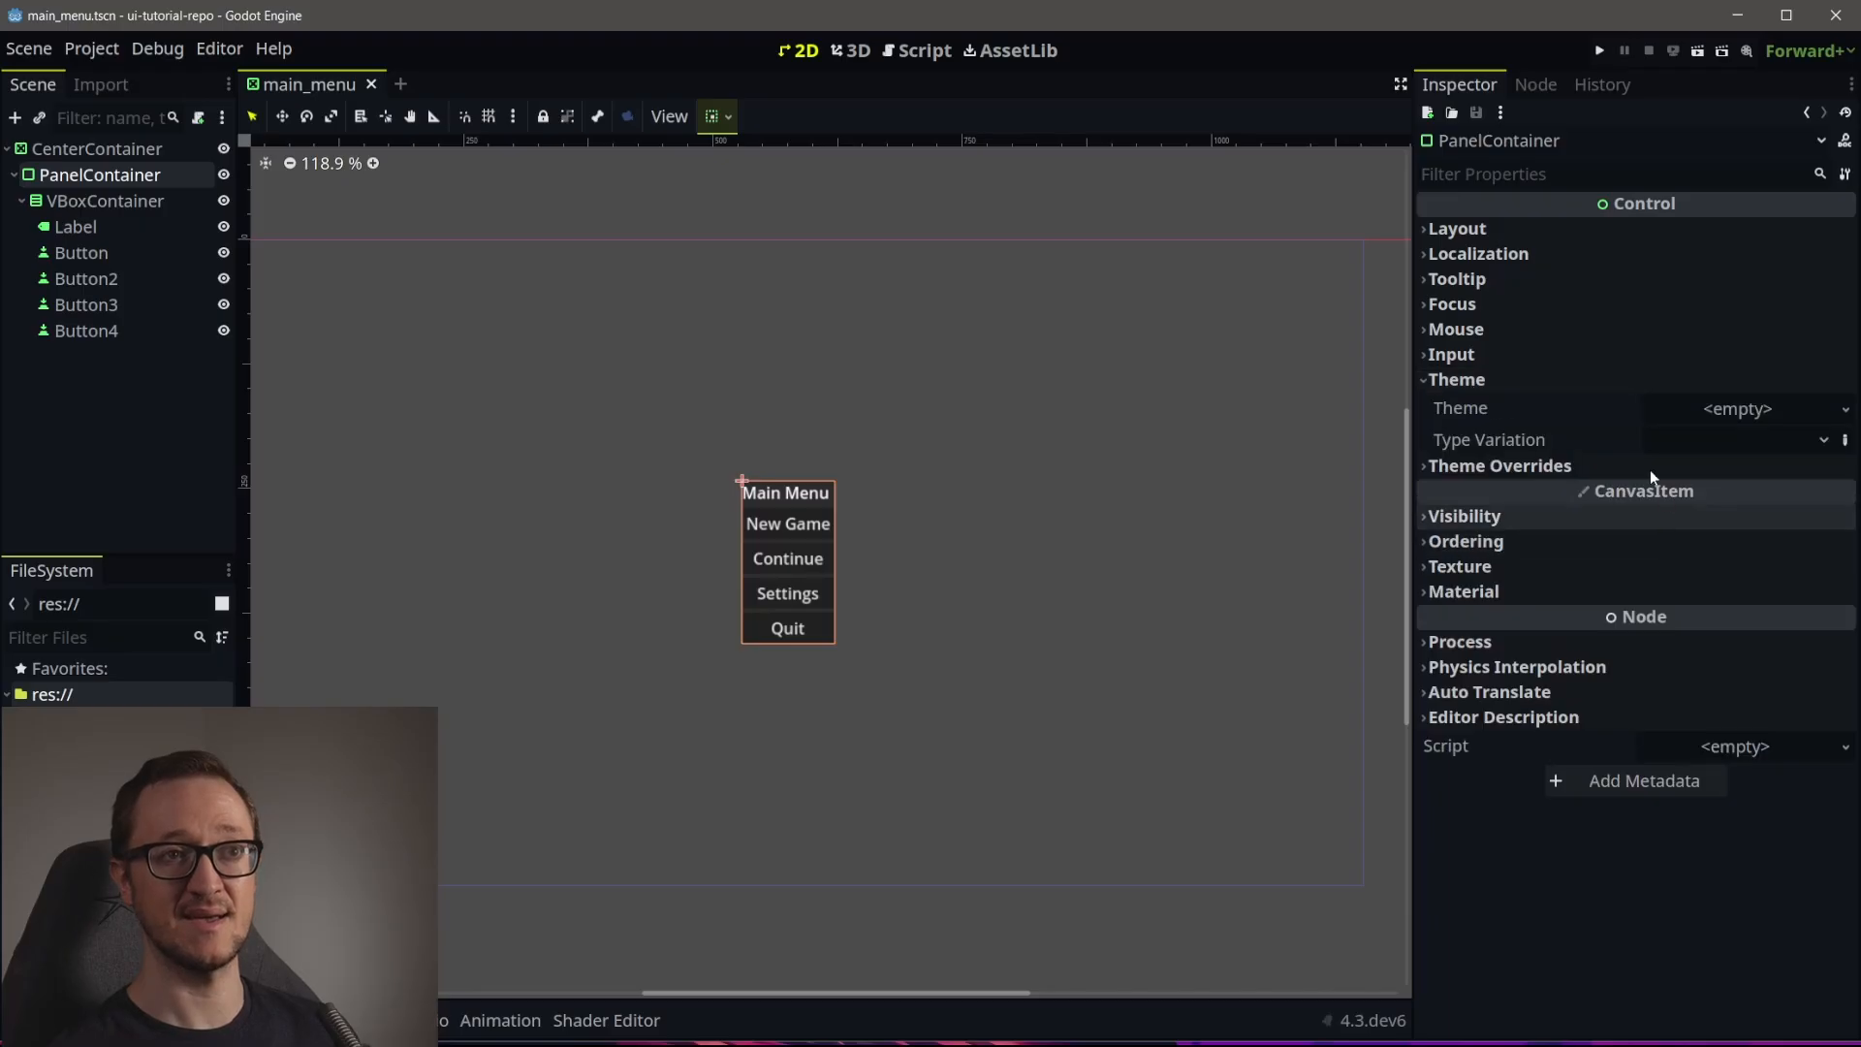
mouse_move(1469, 442)
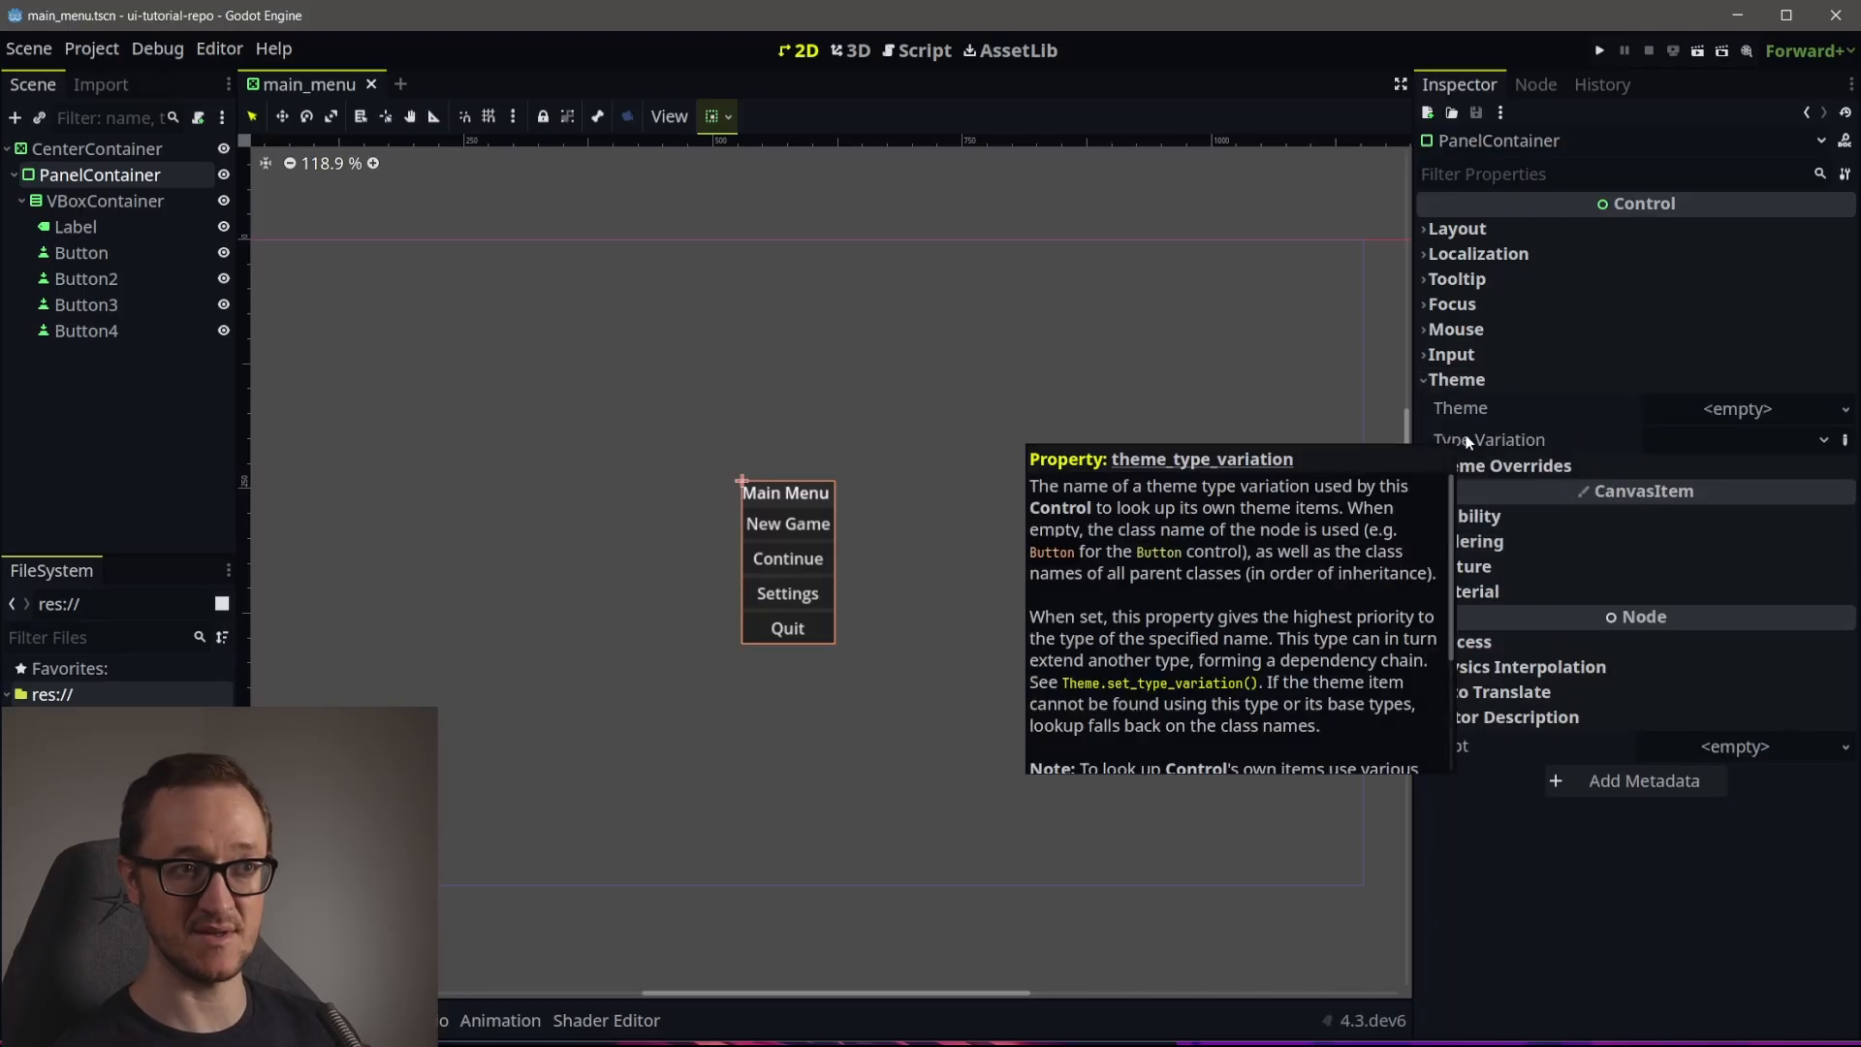
click(1740, 408)
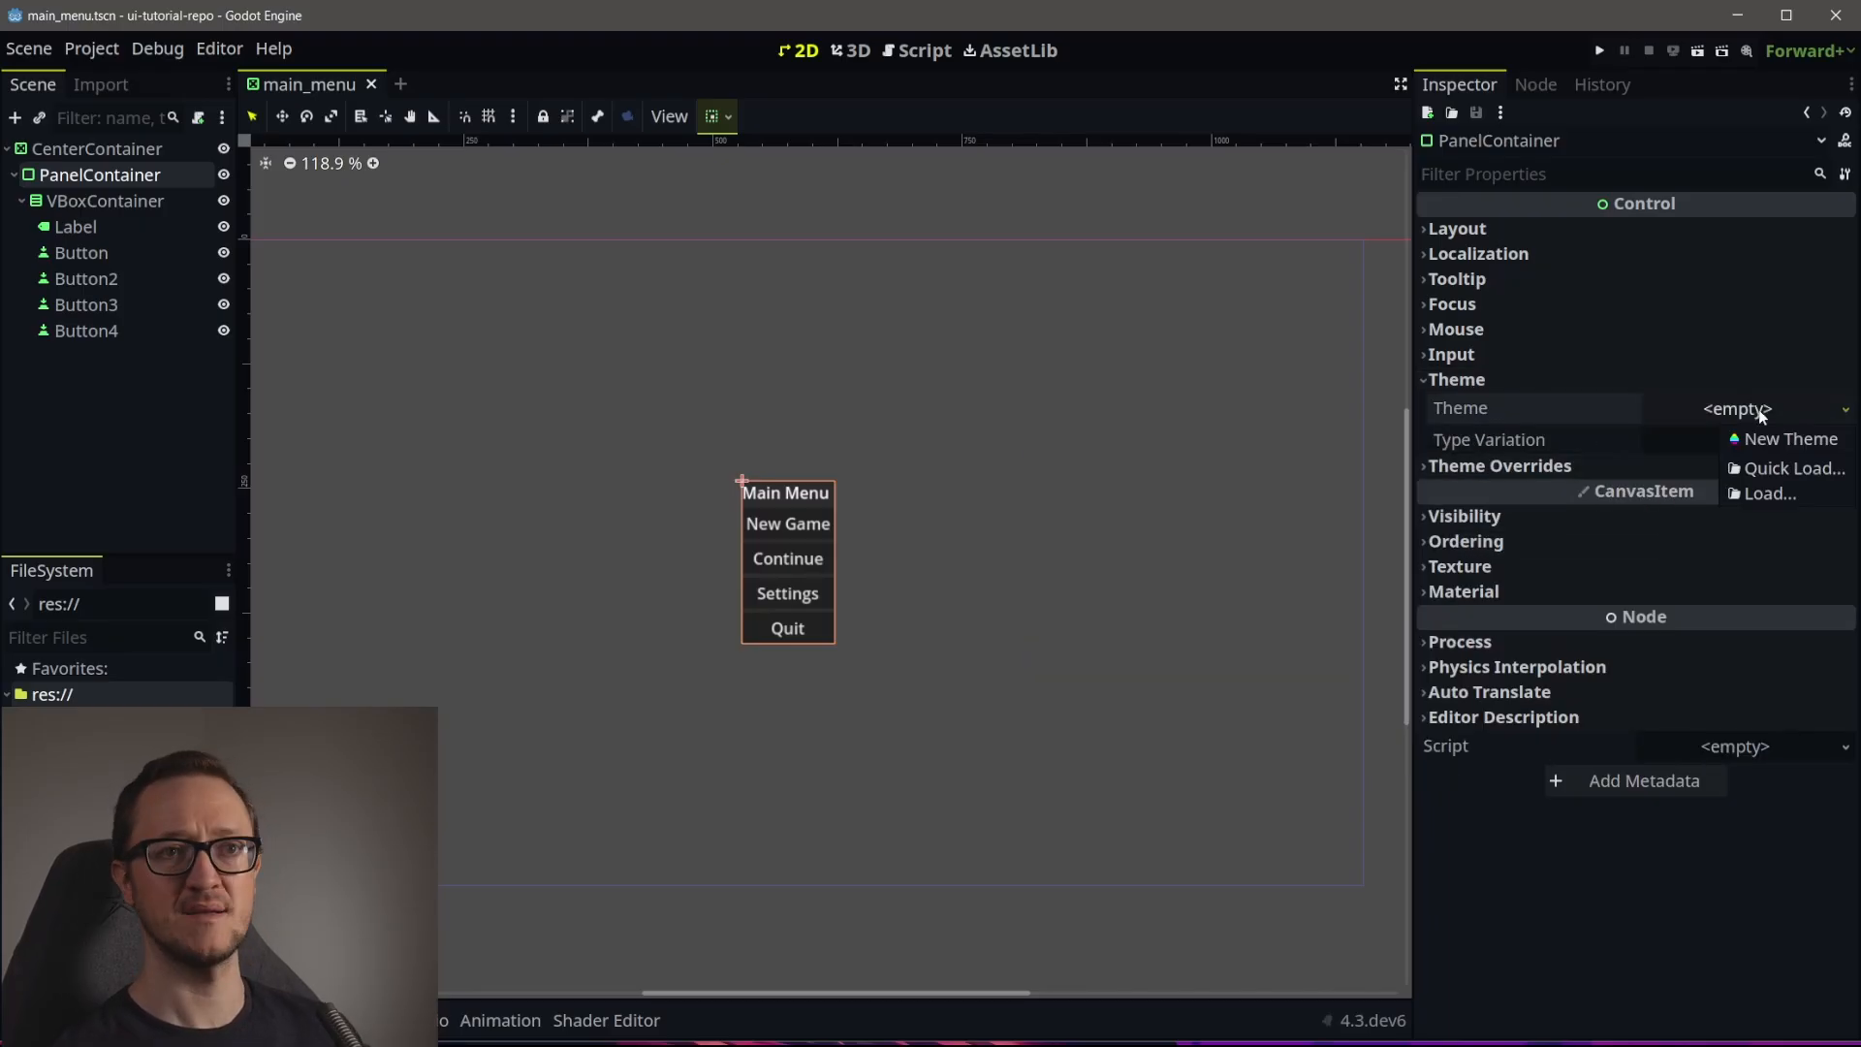
click(1774, 442)
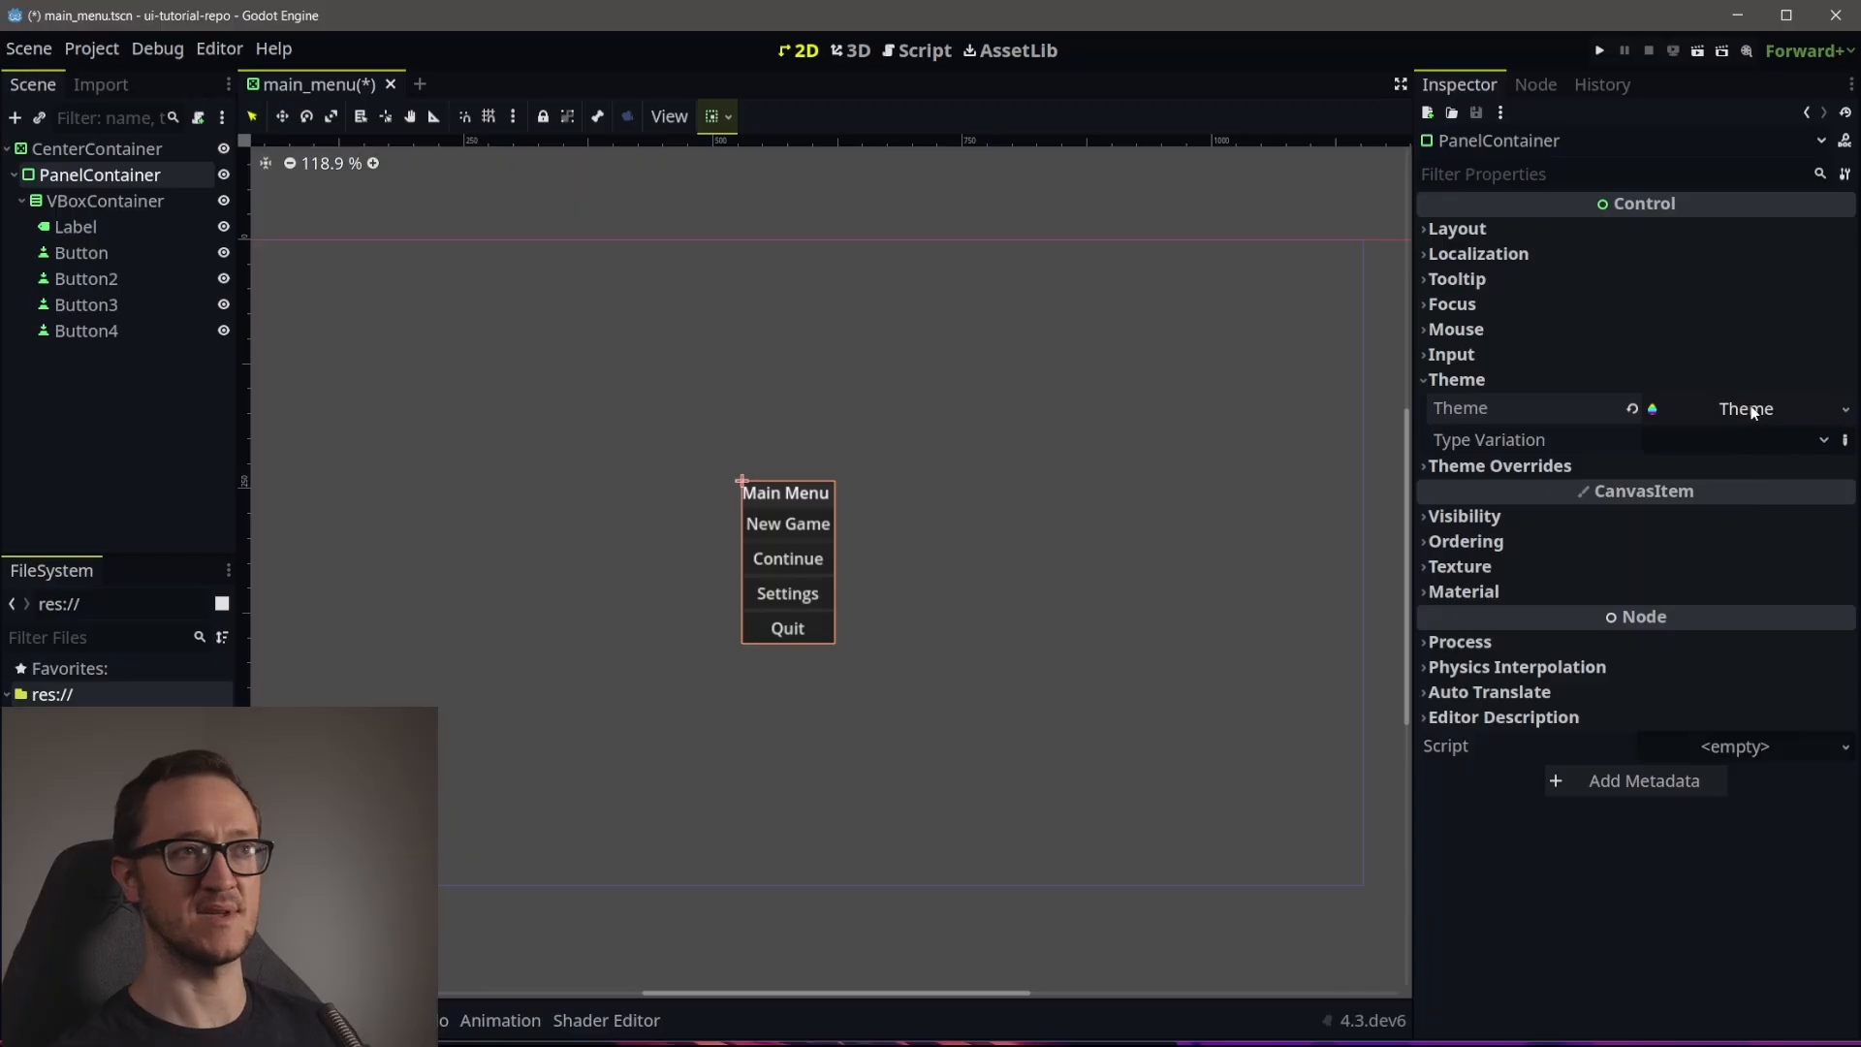
Open the PanelContainer's theme for editing and save it as my_theme.tres
click(1755, 412)
click(1844, 415)
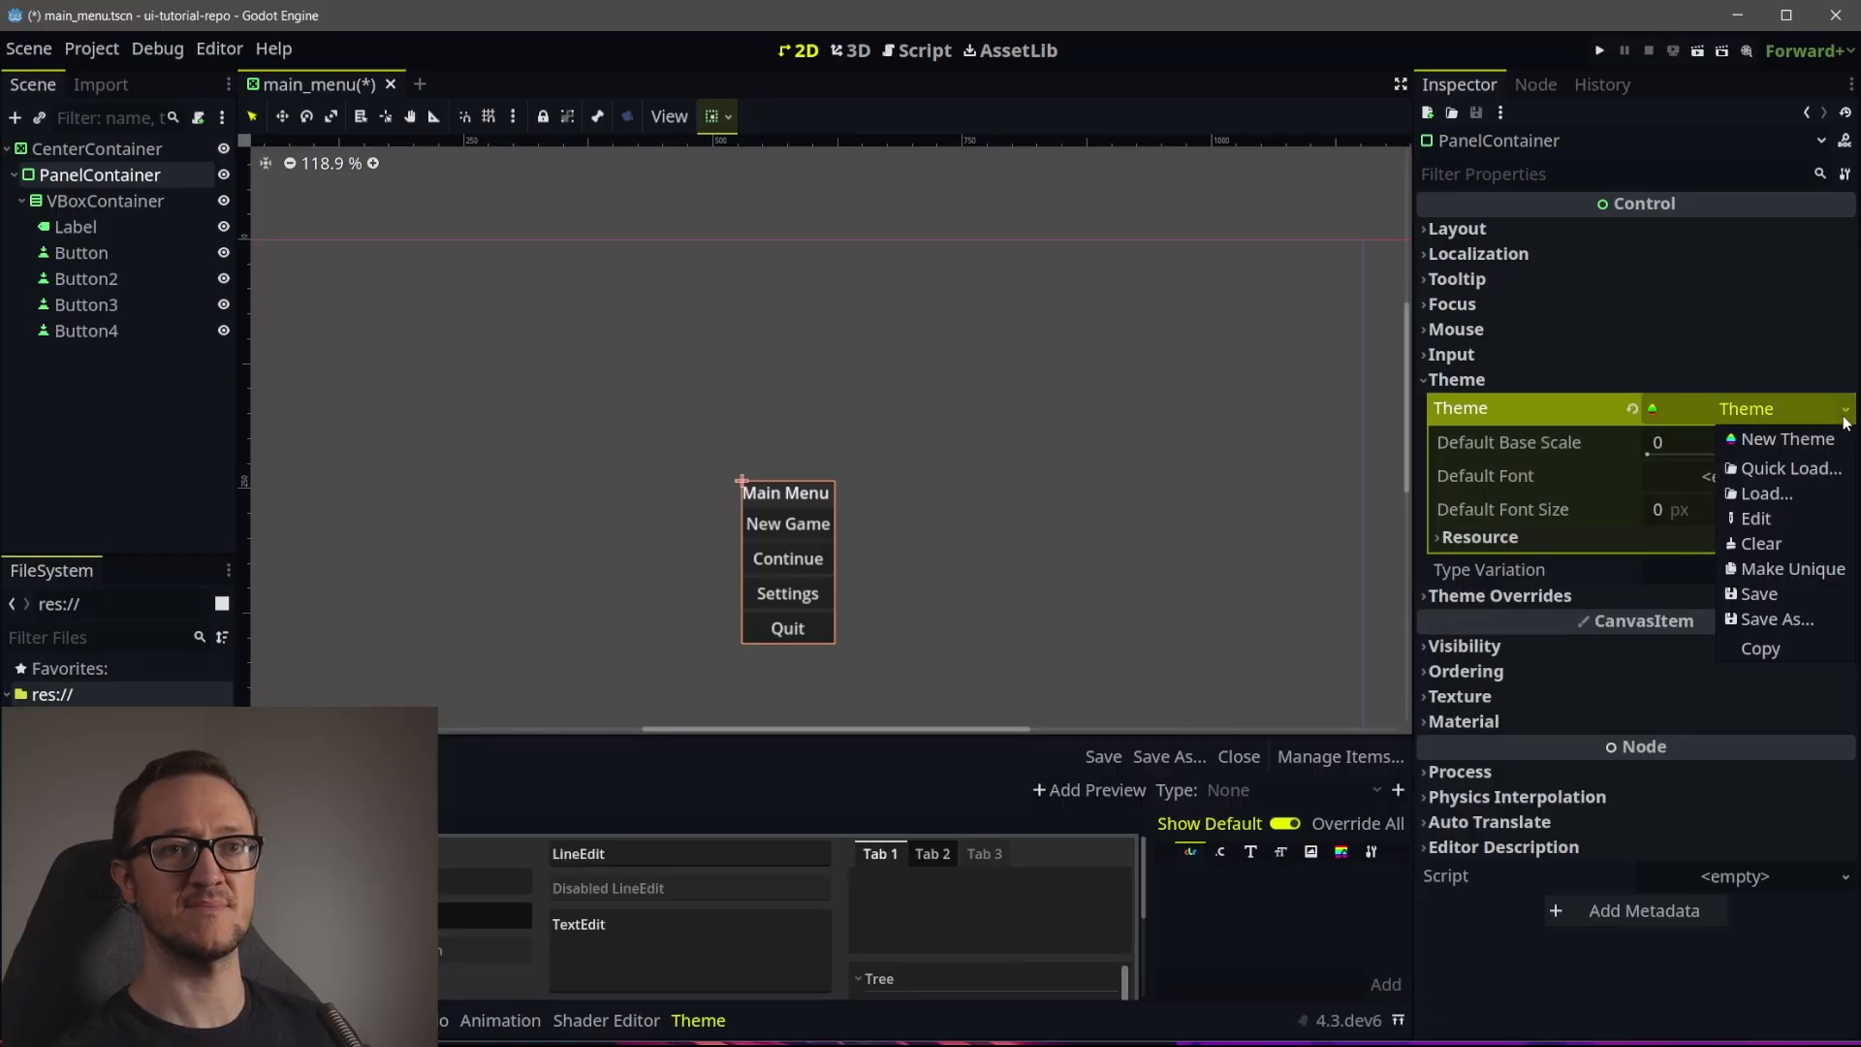
click(1791, 618)
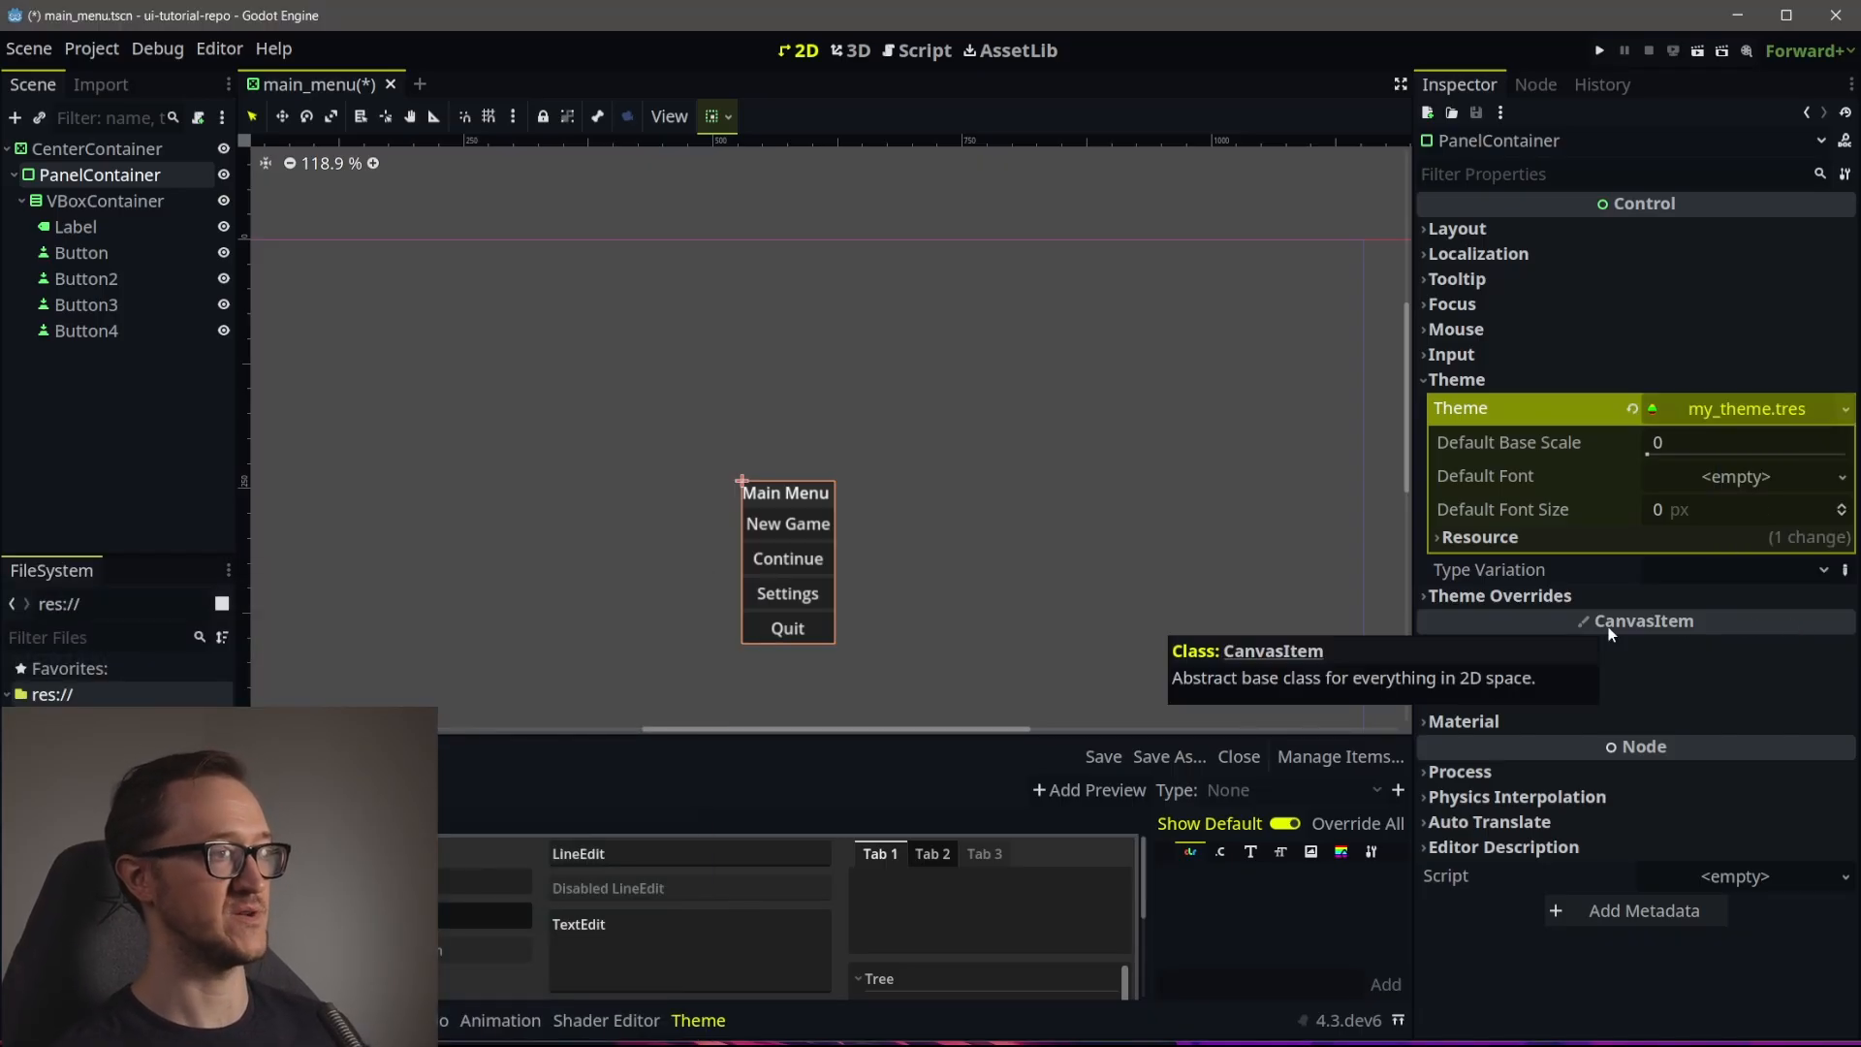
Enlarge the theme editor, keep the whole menu in view above it, and try the sample controls in the default preview
drag(918, 734, 931, 523)
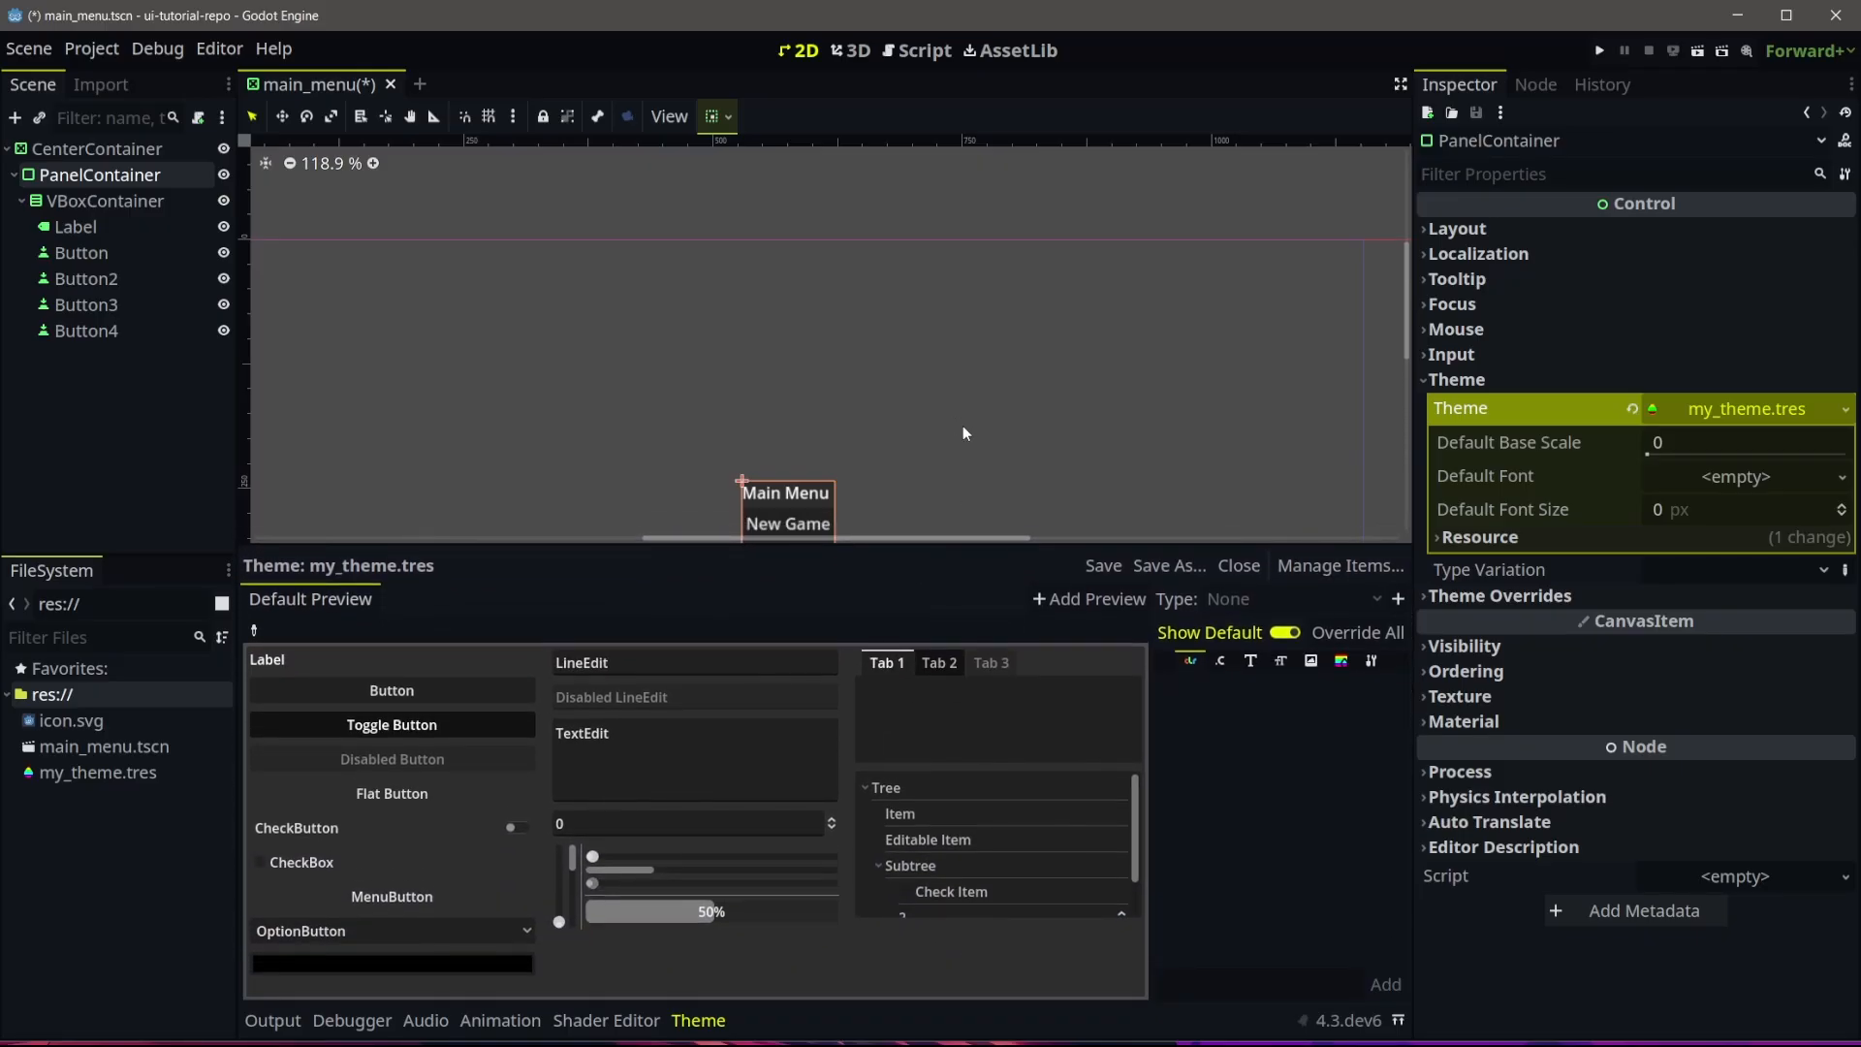
middle_drag(962, 433, 991, 190)
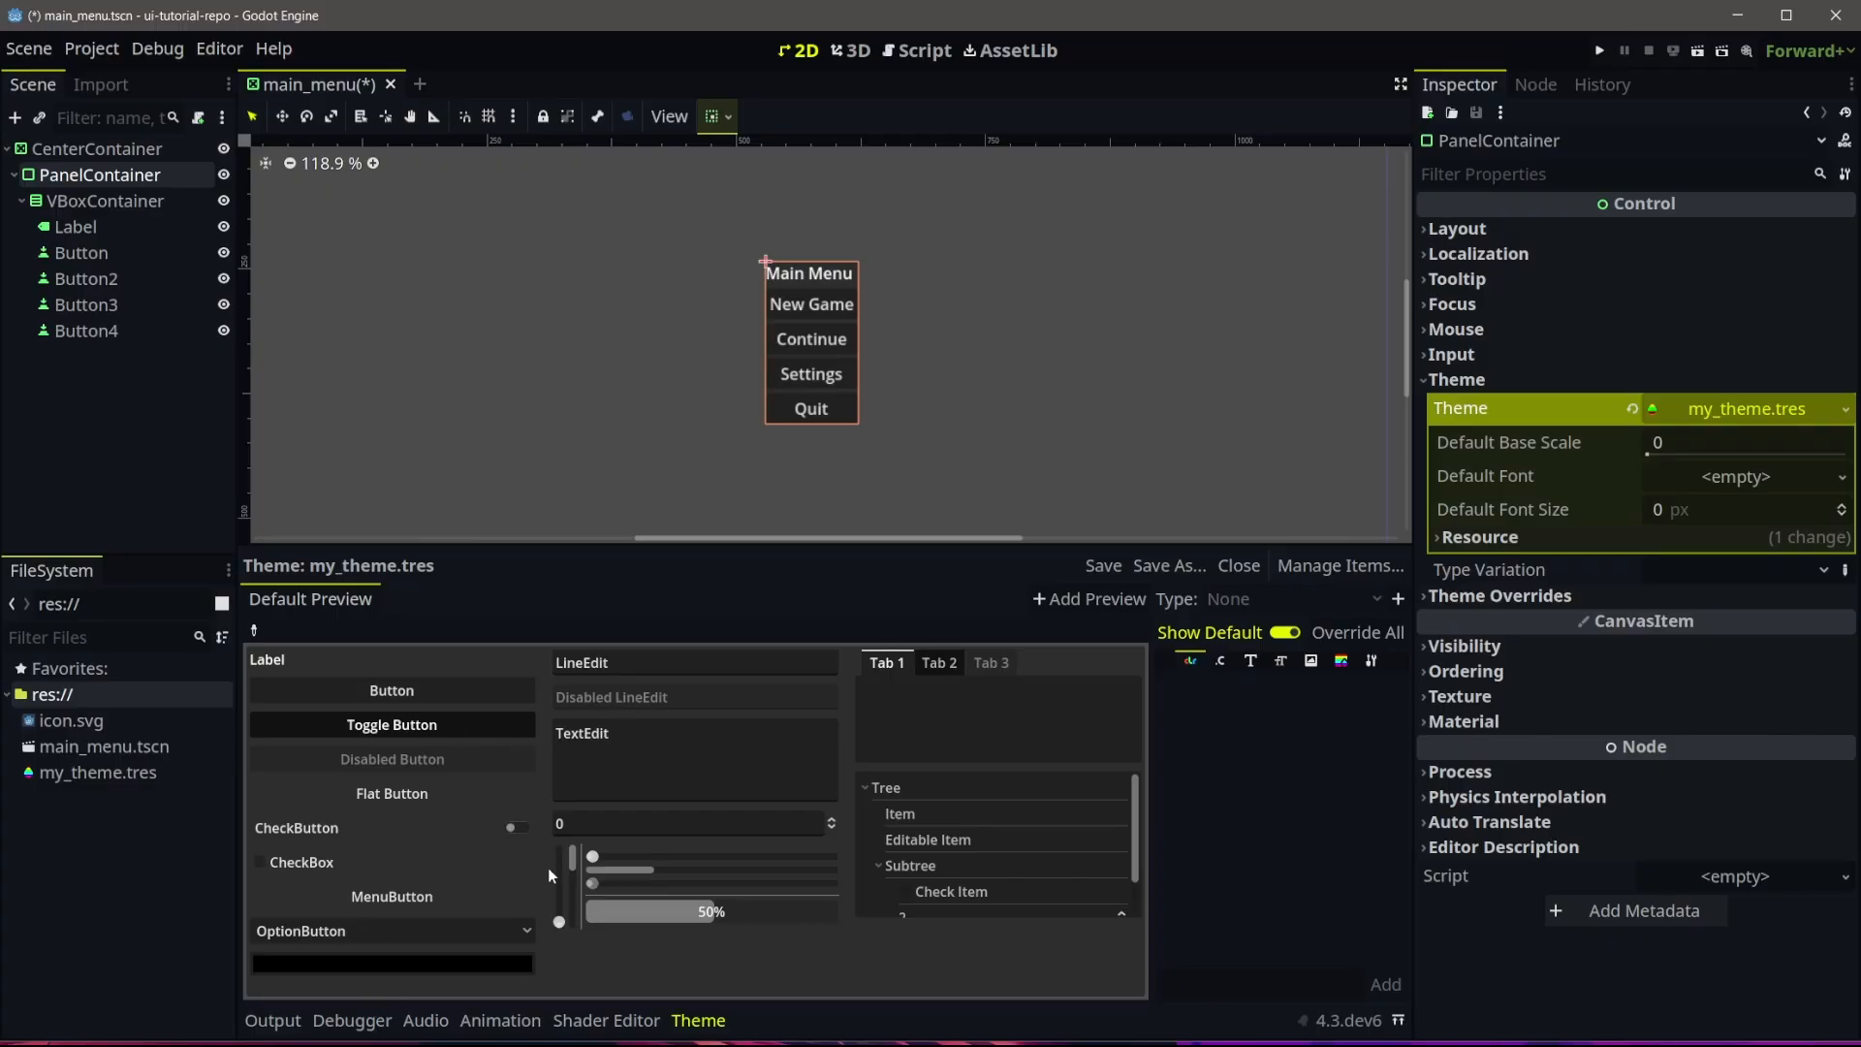
mouse_move(1136, 803)
mouse_down()
mouse_move(1136, 871)
mouse_move(1132, 783)
mouse_up()
click(398, 692)
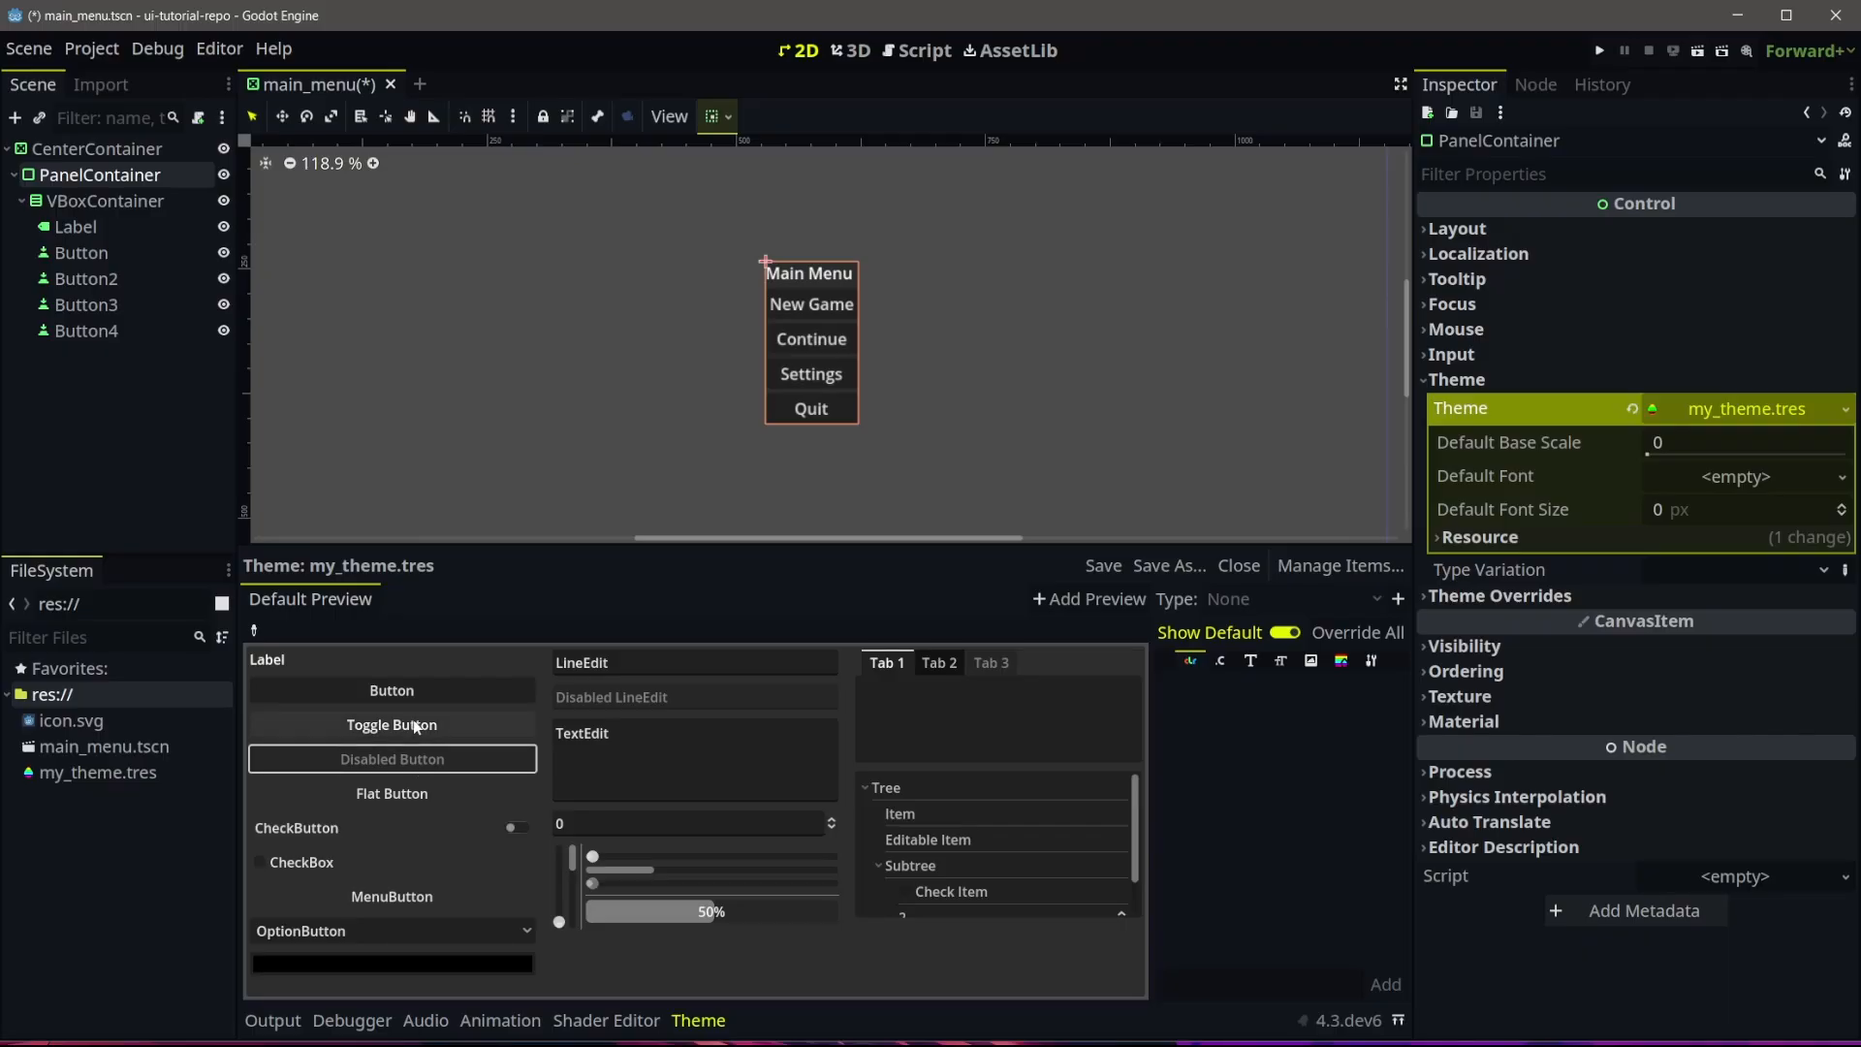
click(451, 727)
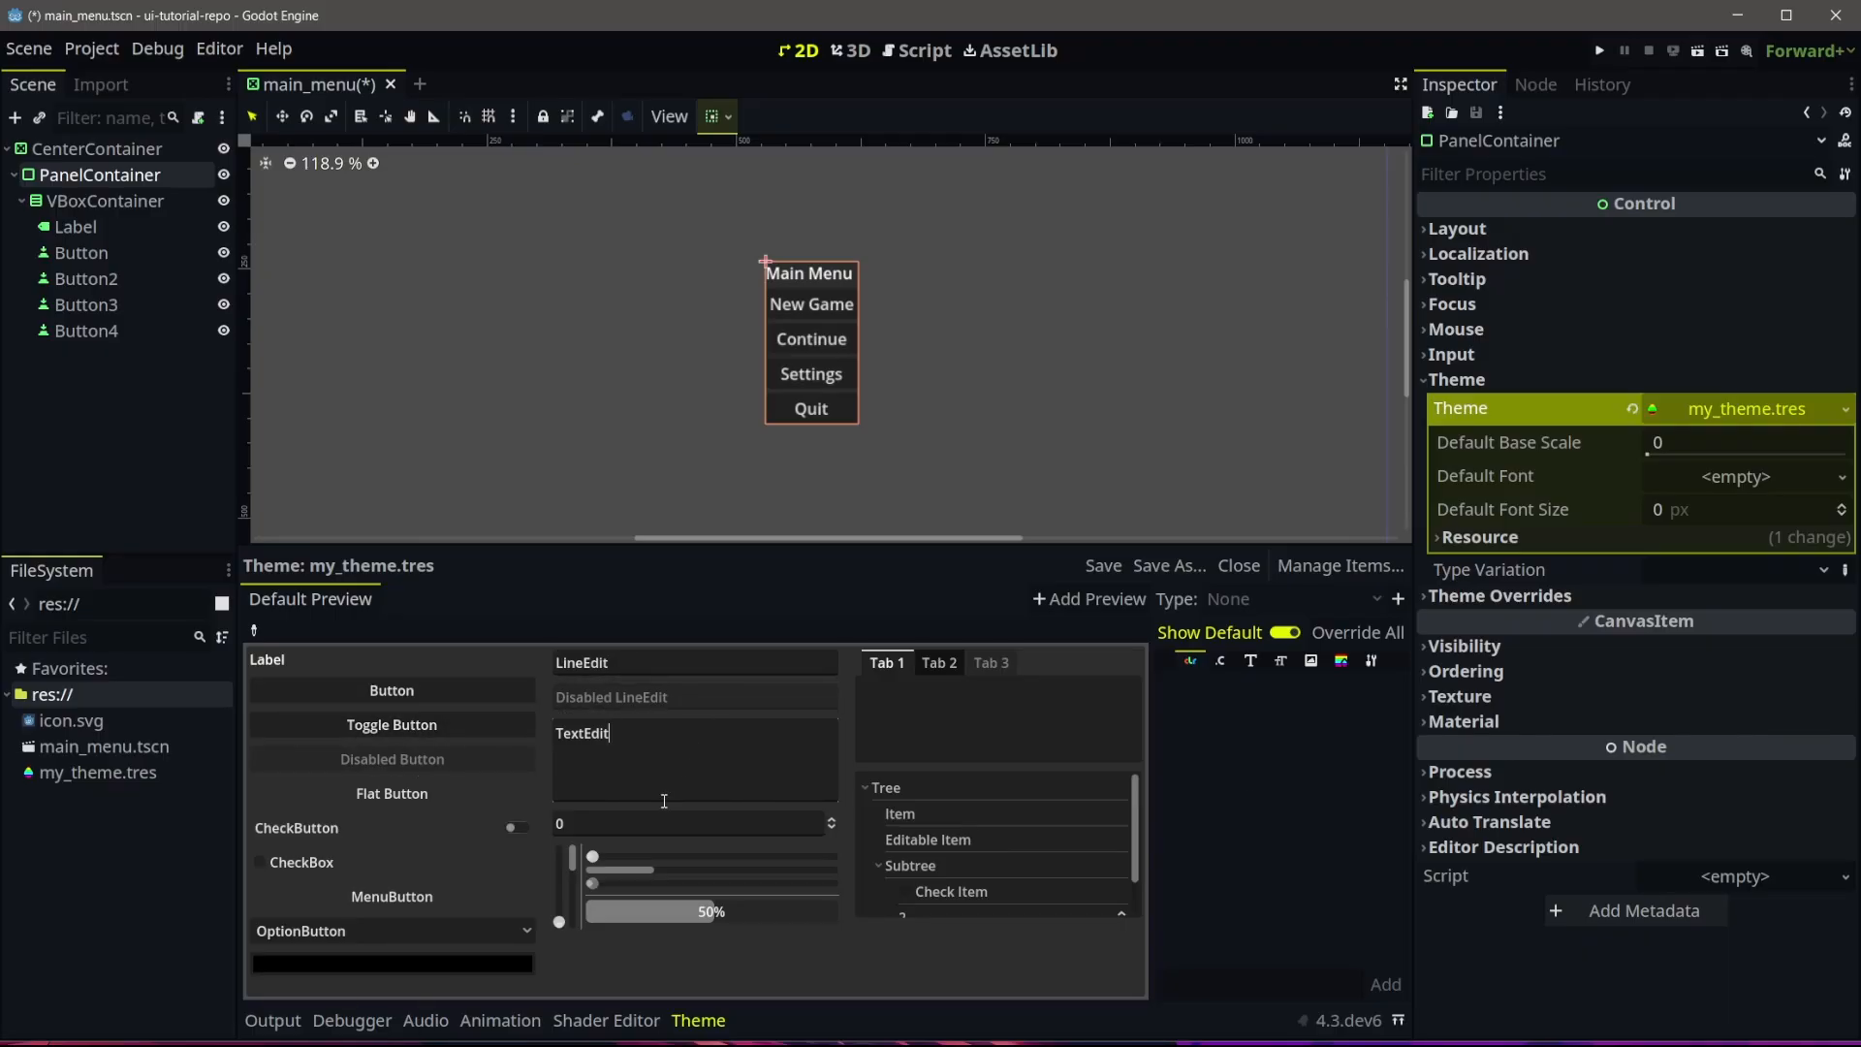
Switch on the sample CheckButton in the preview and add the PanelContainer type to the theme
click(407, 827)
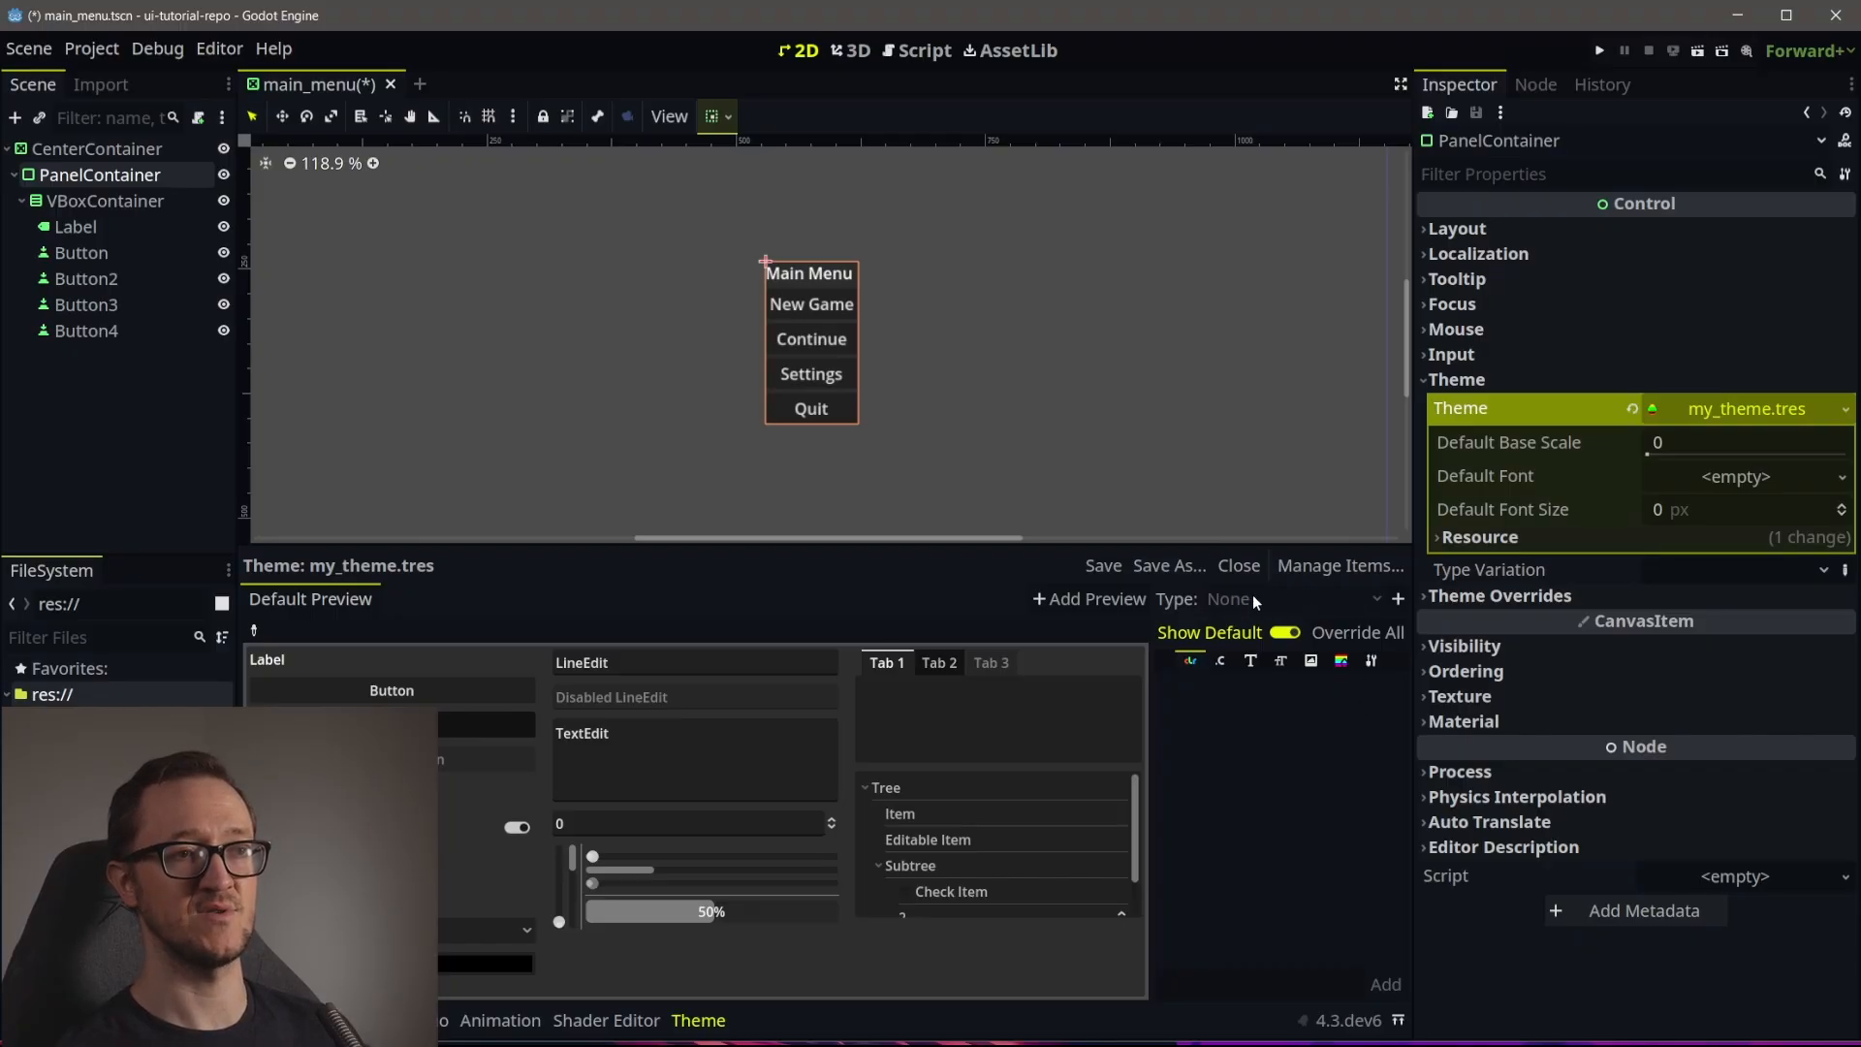
click(1398, 599)
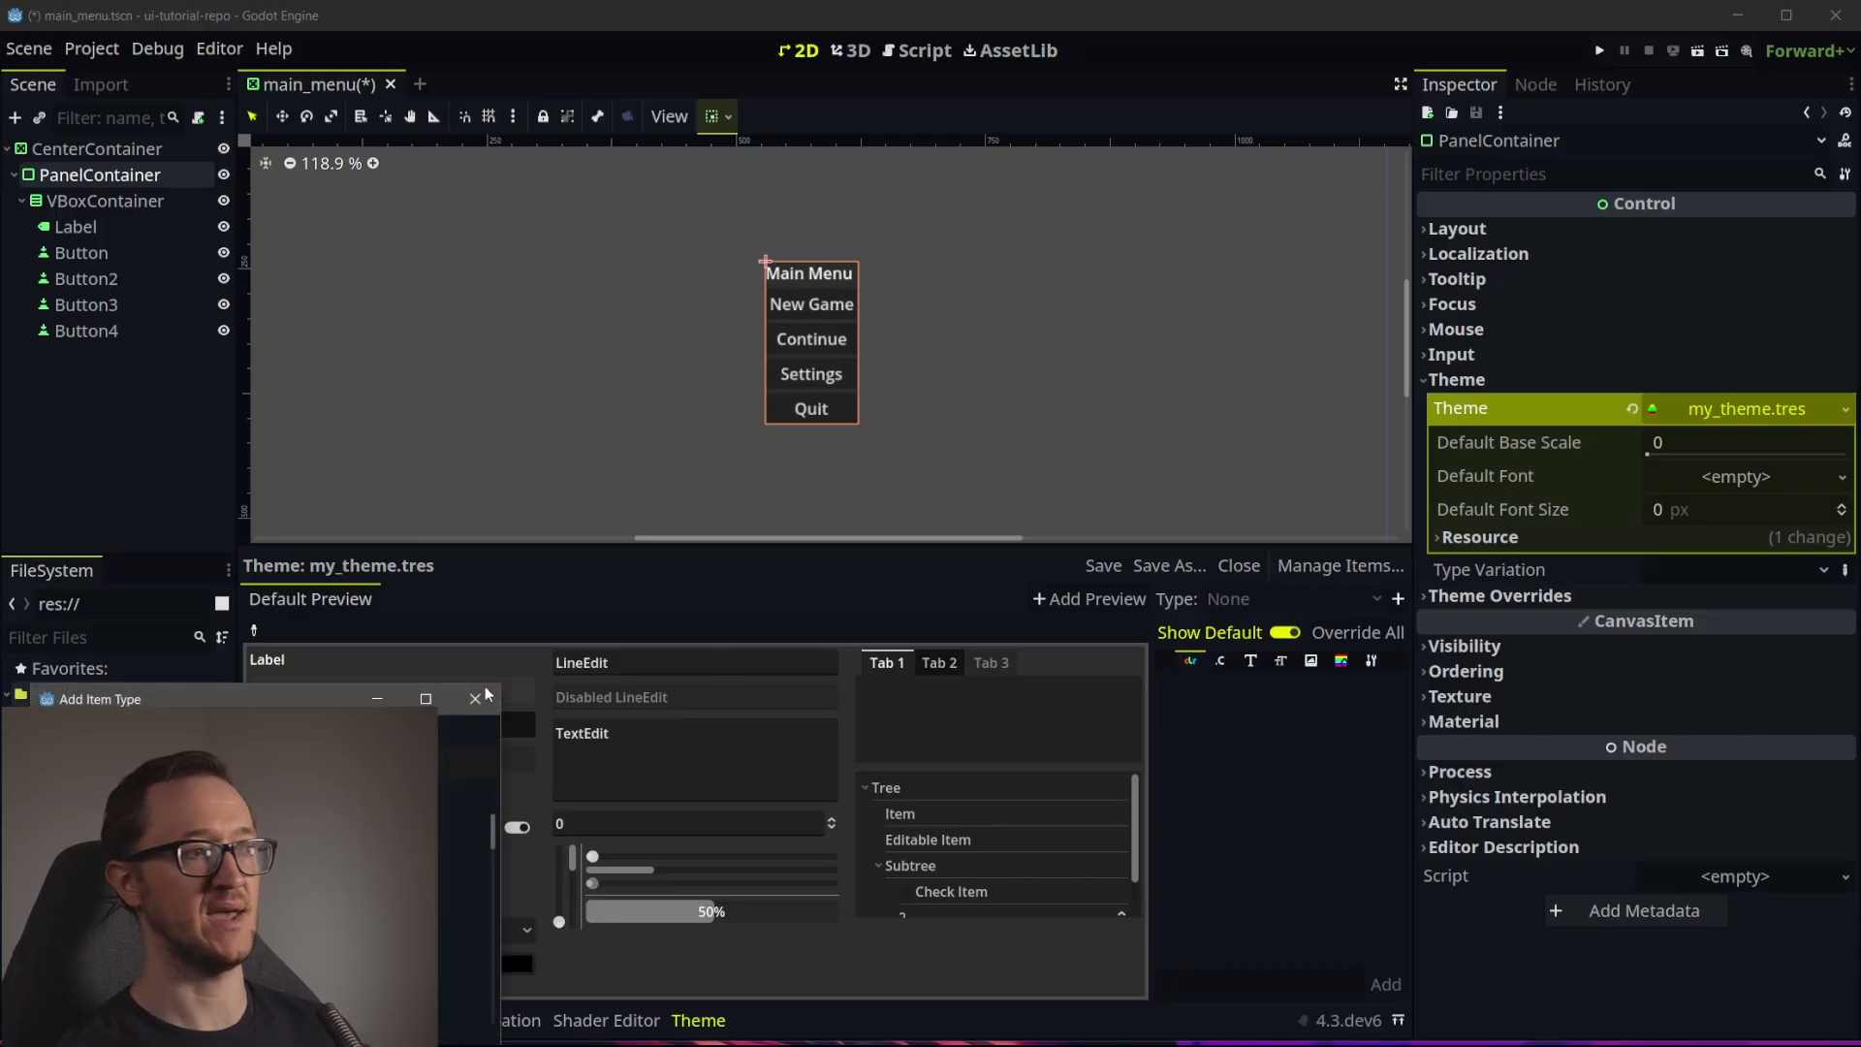
drag(295, 703, 742, 608)
text(panel)
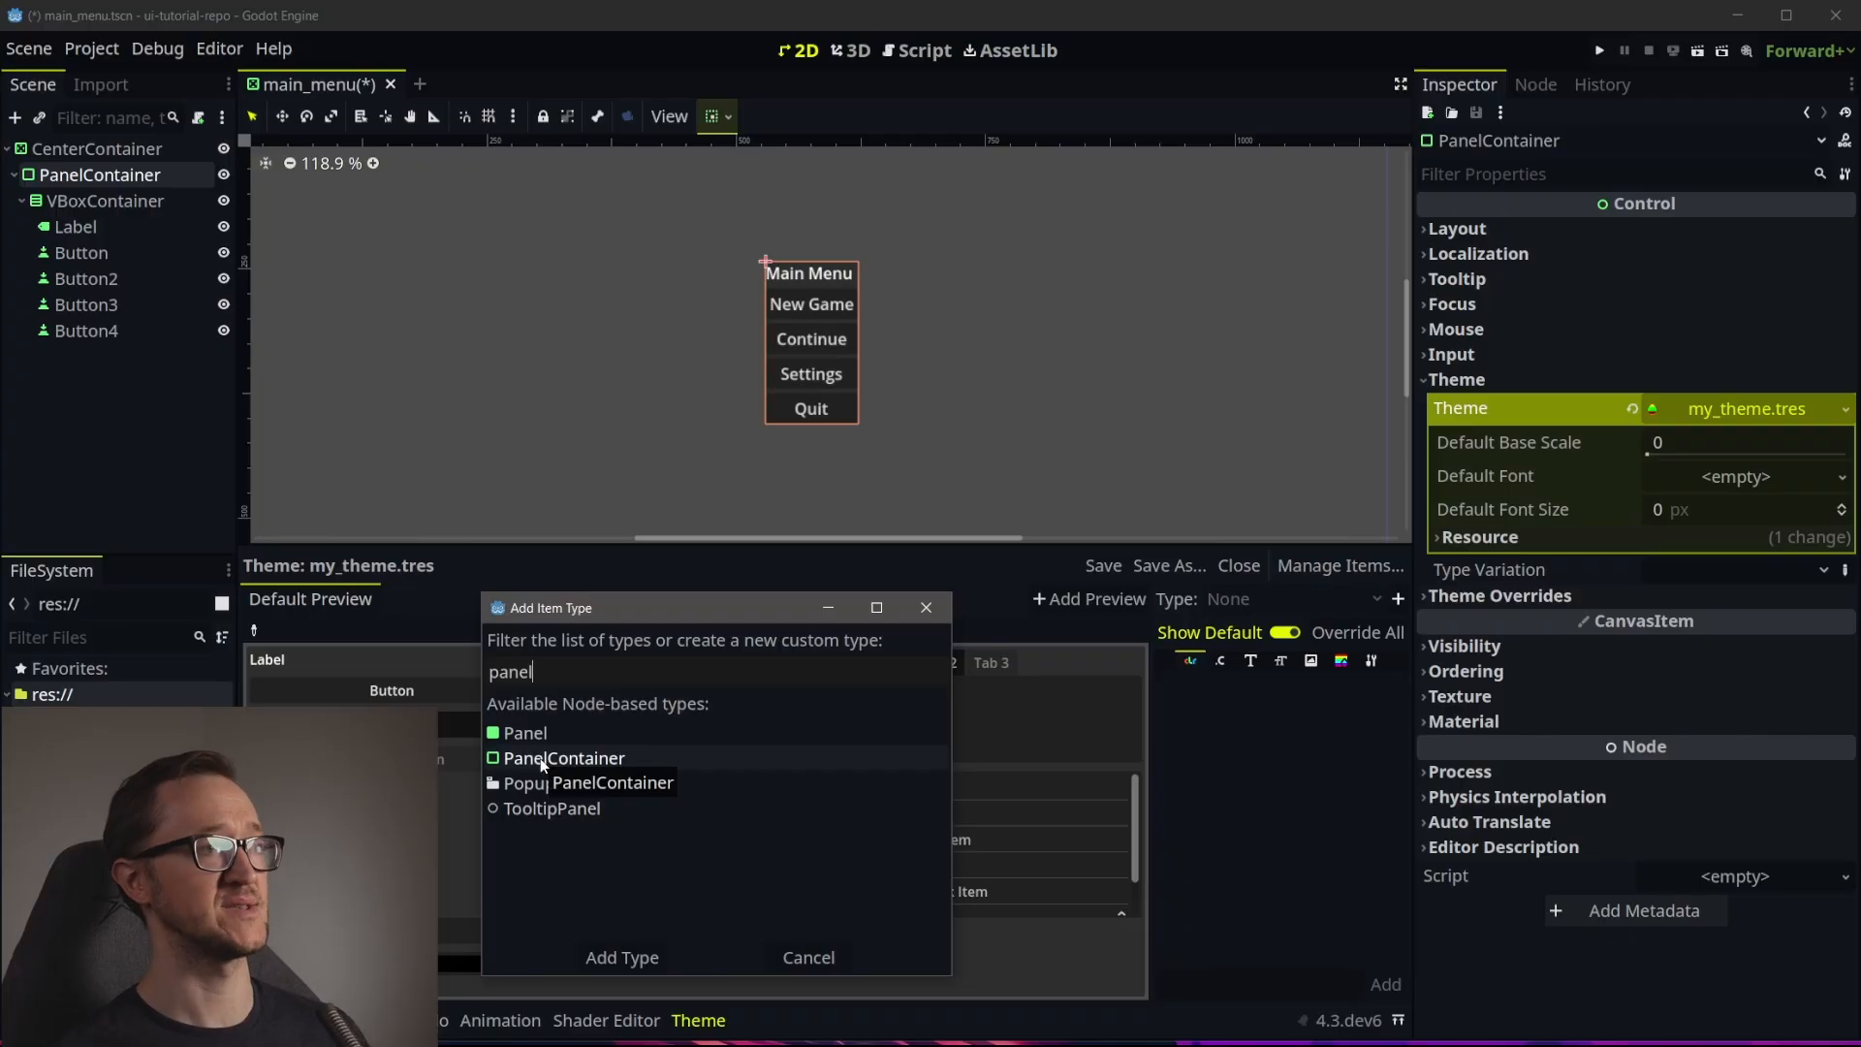
double_click(589, 759)
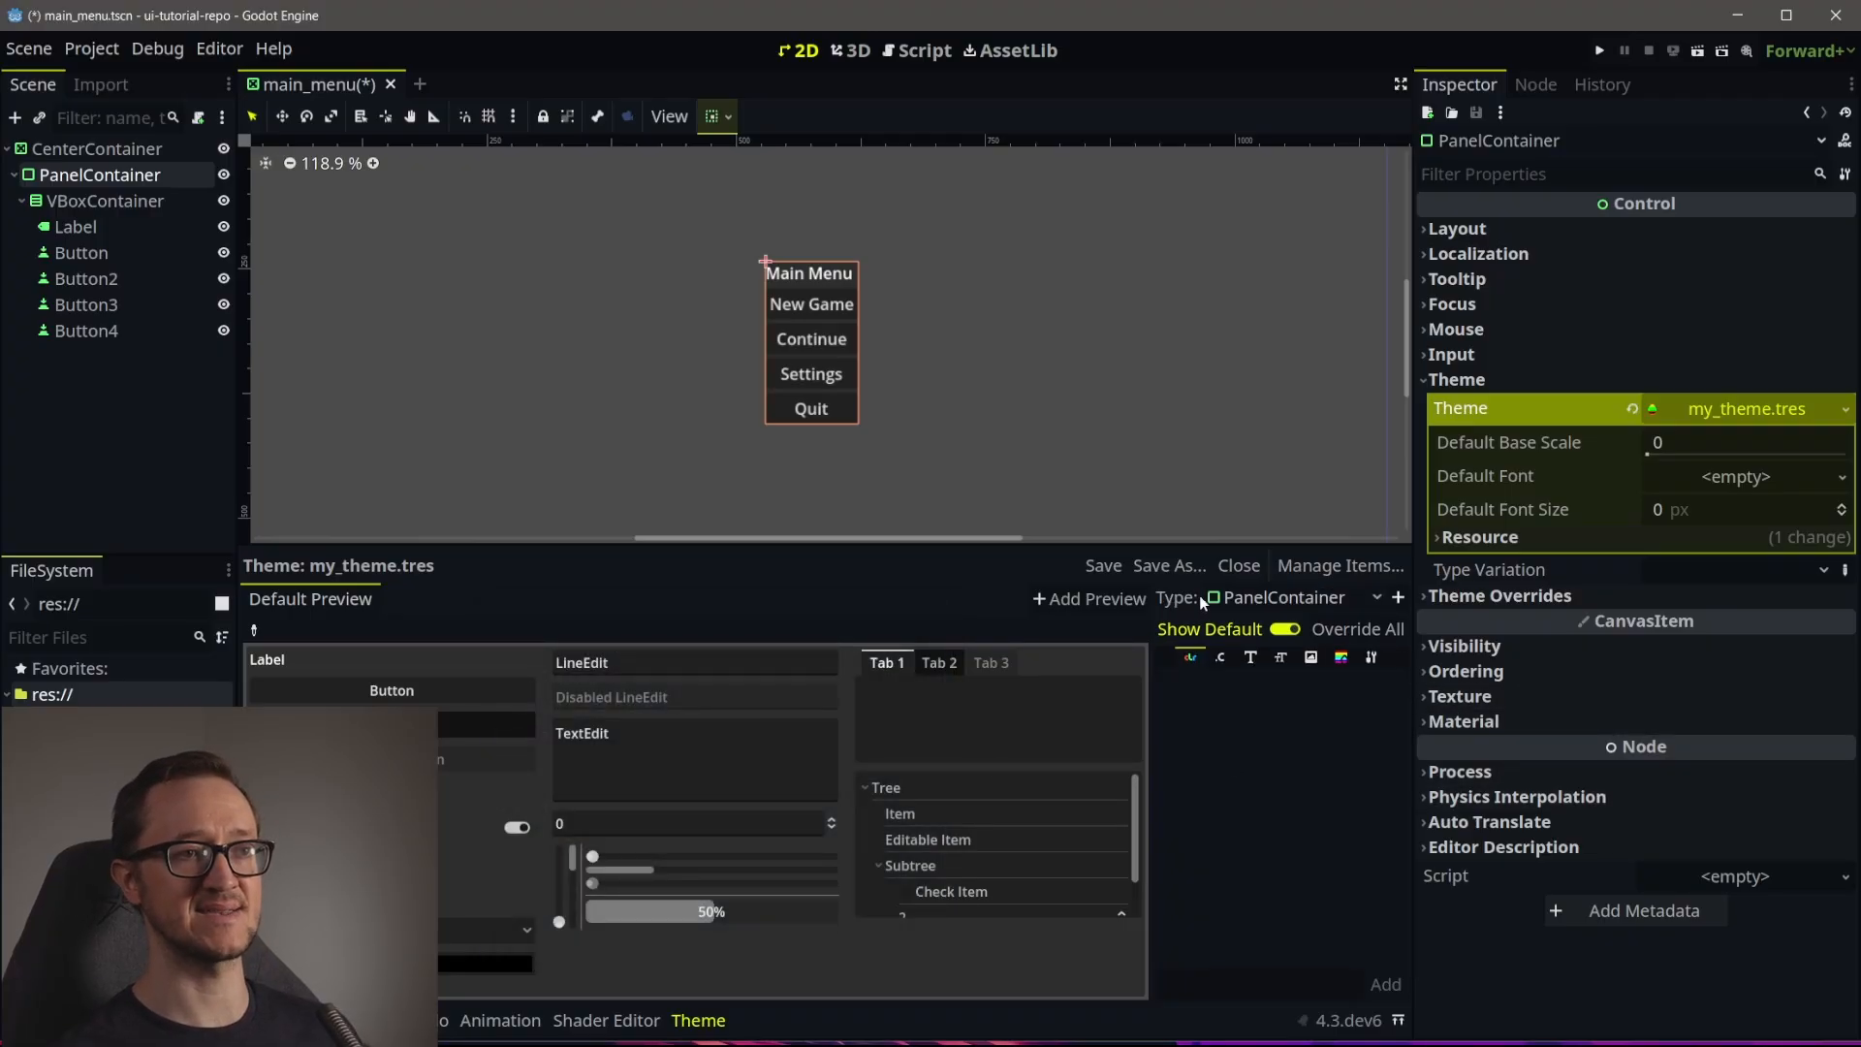
click(1276, 600)
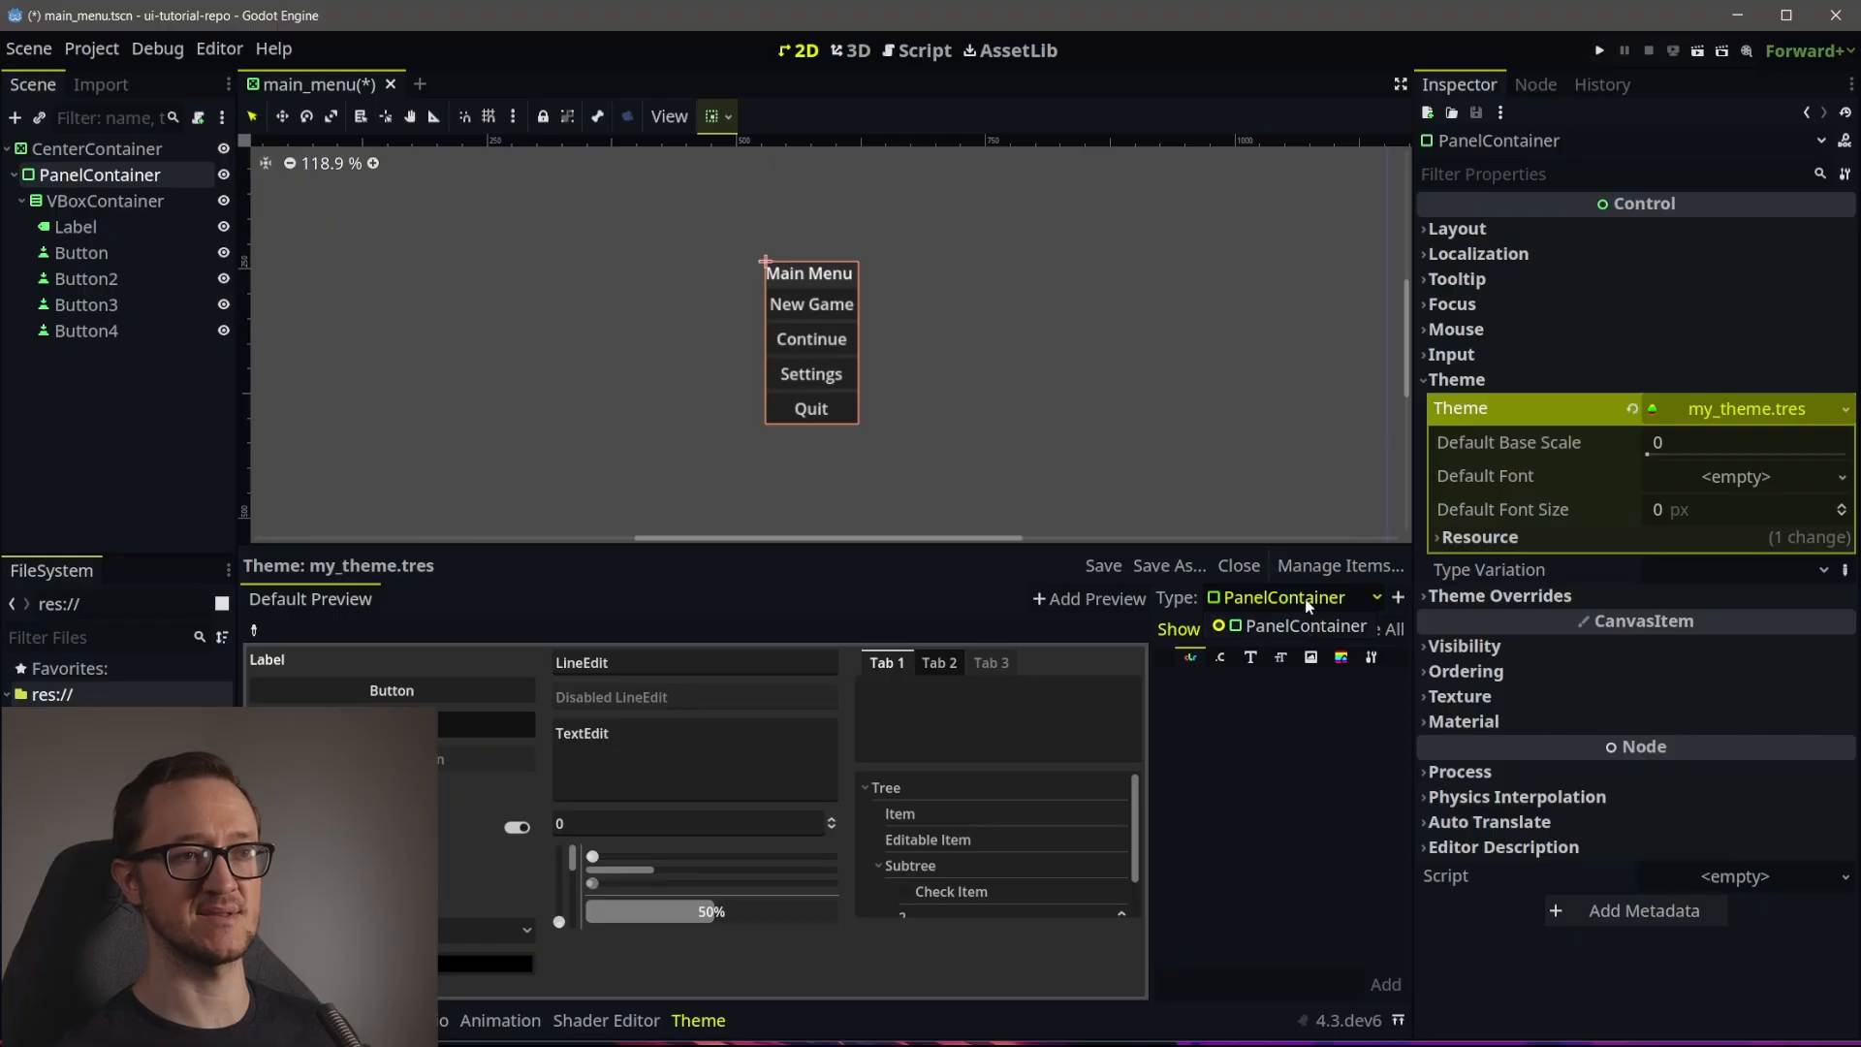
click(1306, 629)
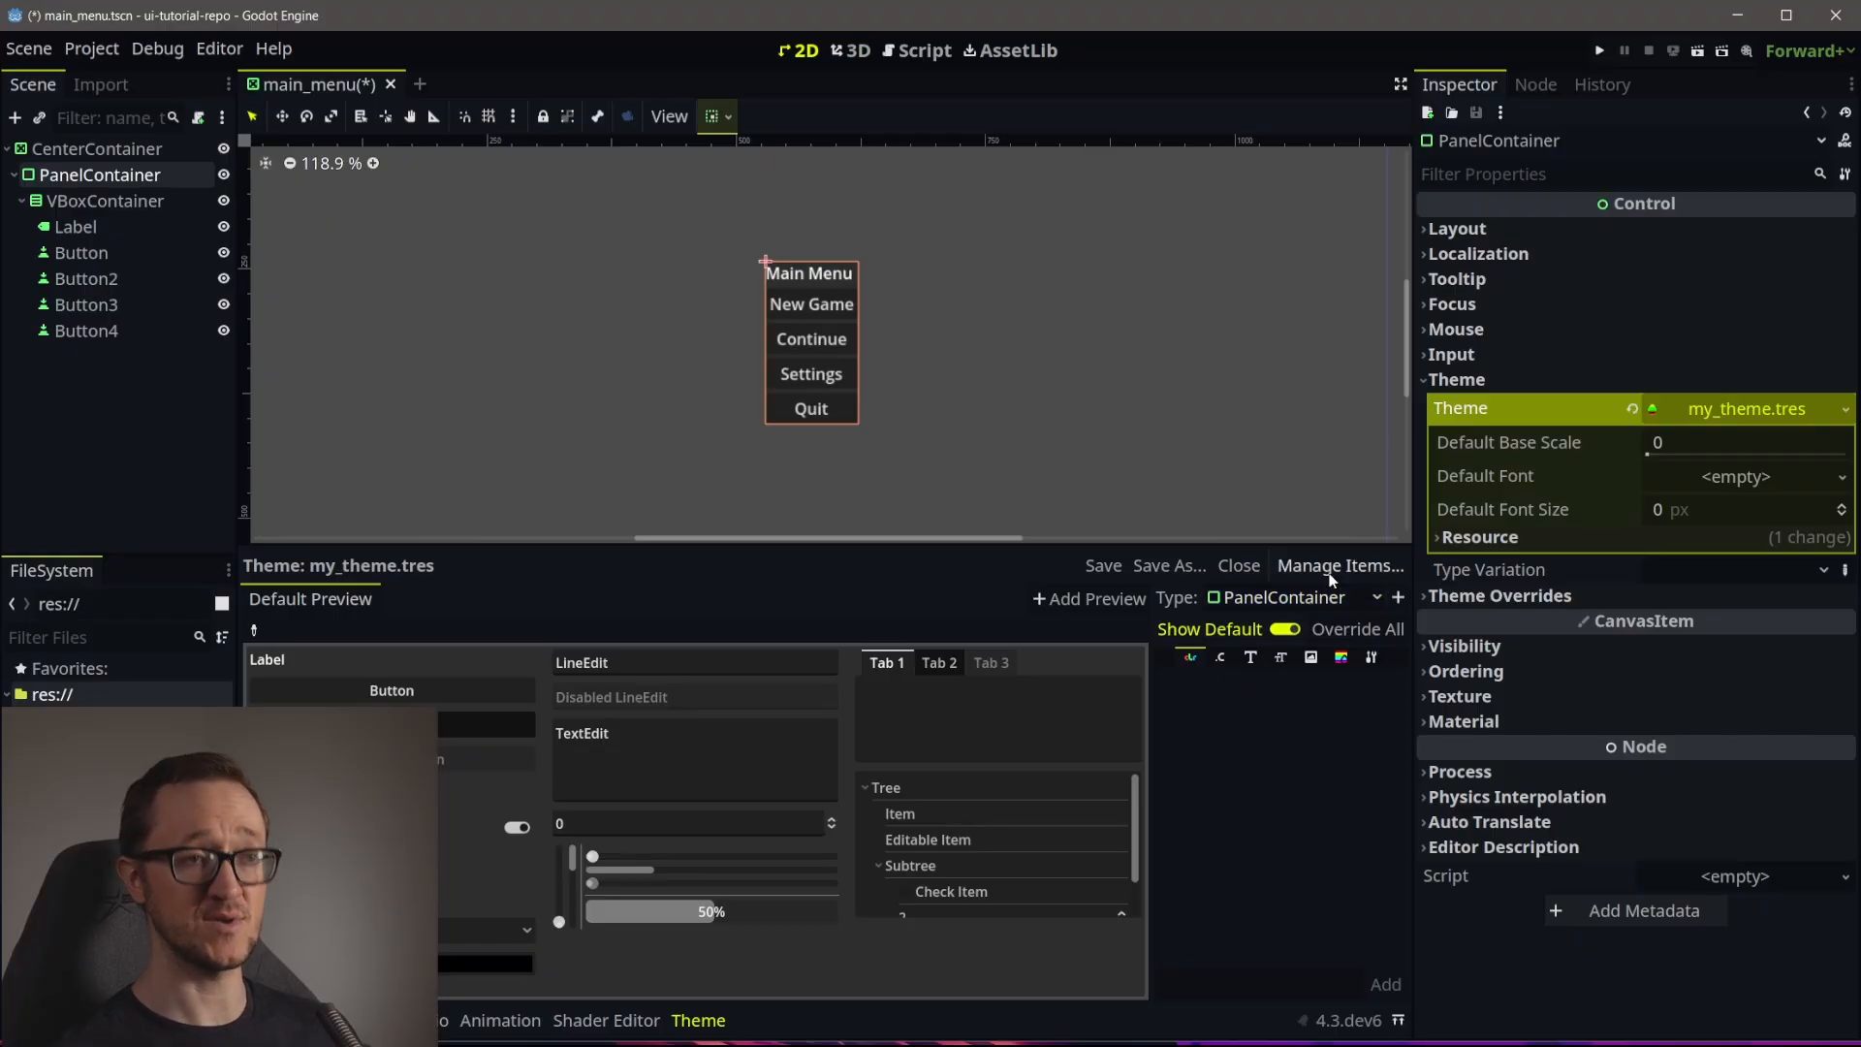
Look over the theme's item management window, including its type list and the items importable from the default theme
click(1338, 566)
drag(402, 585, 1067, 403)
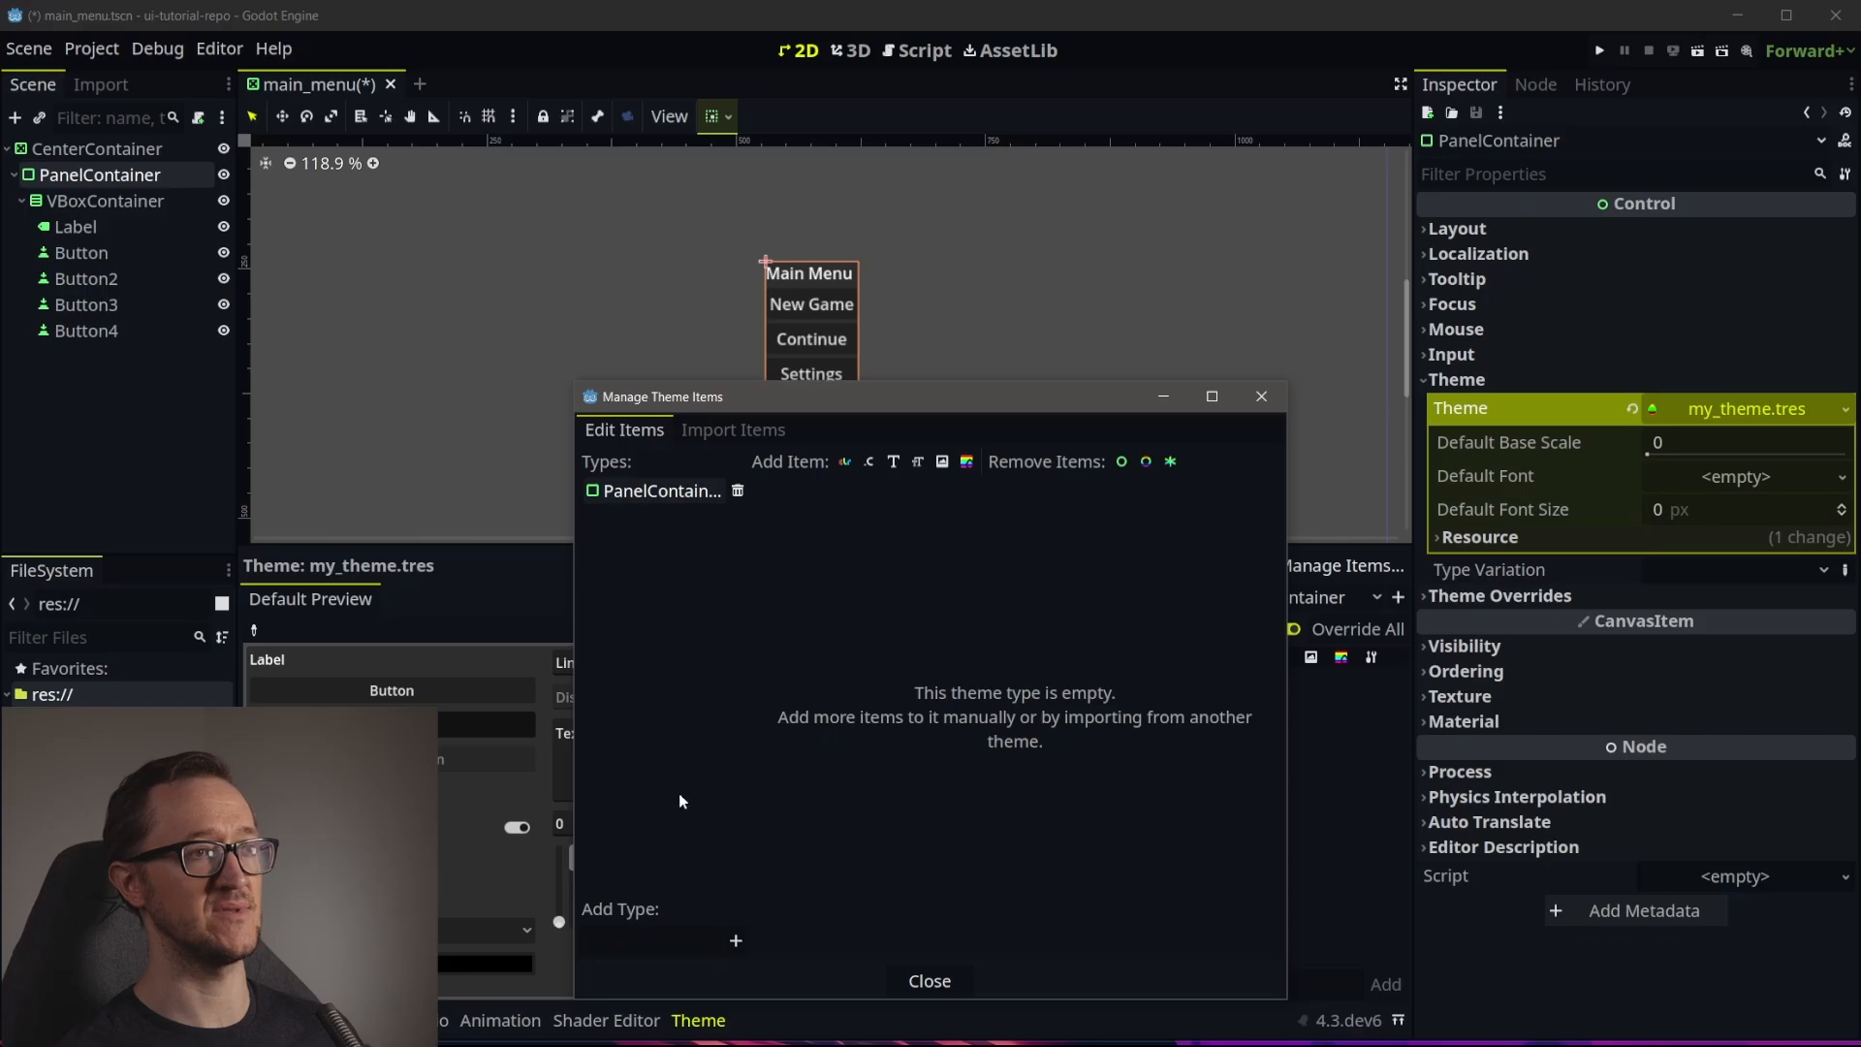
drag(1283, 997, 1557, 993)
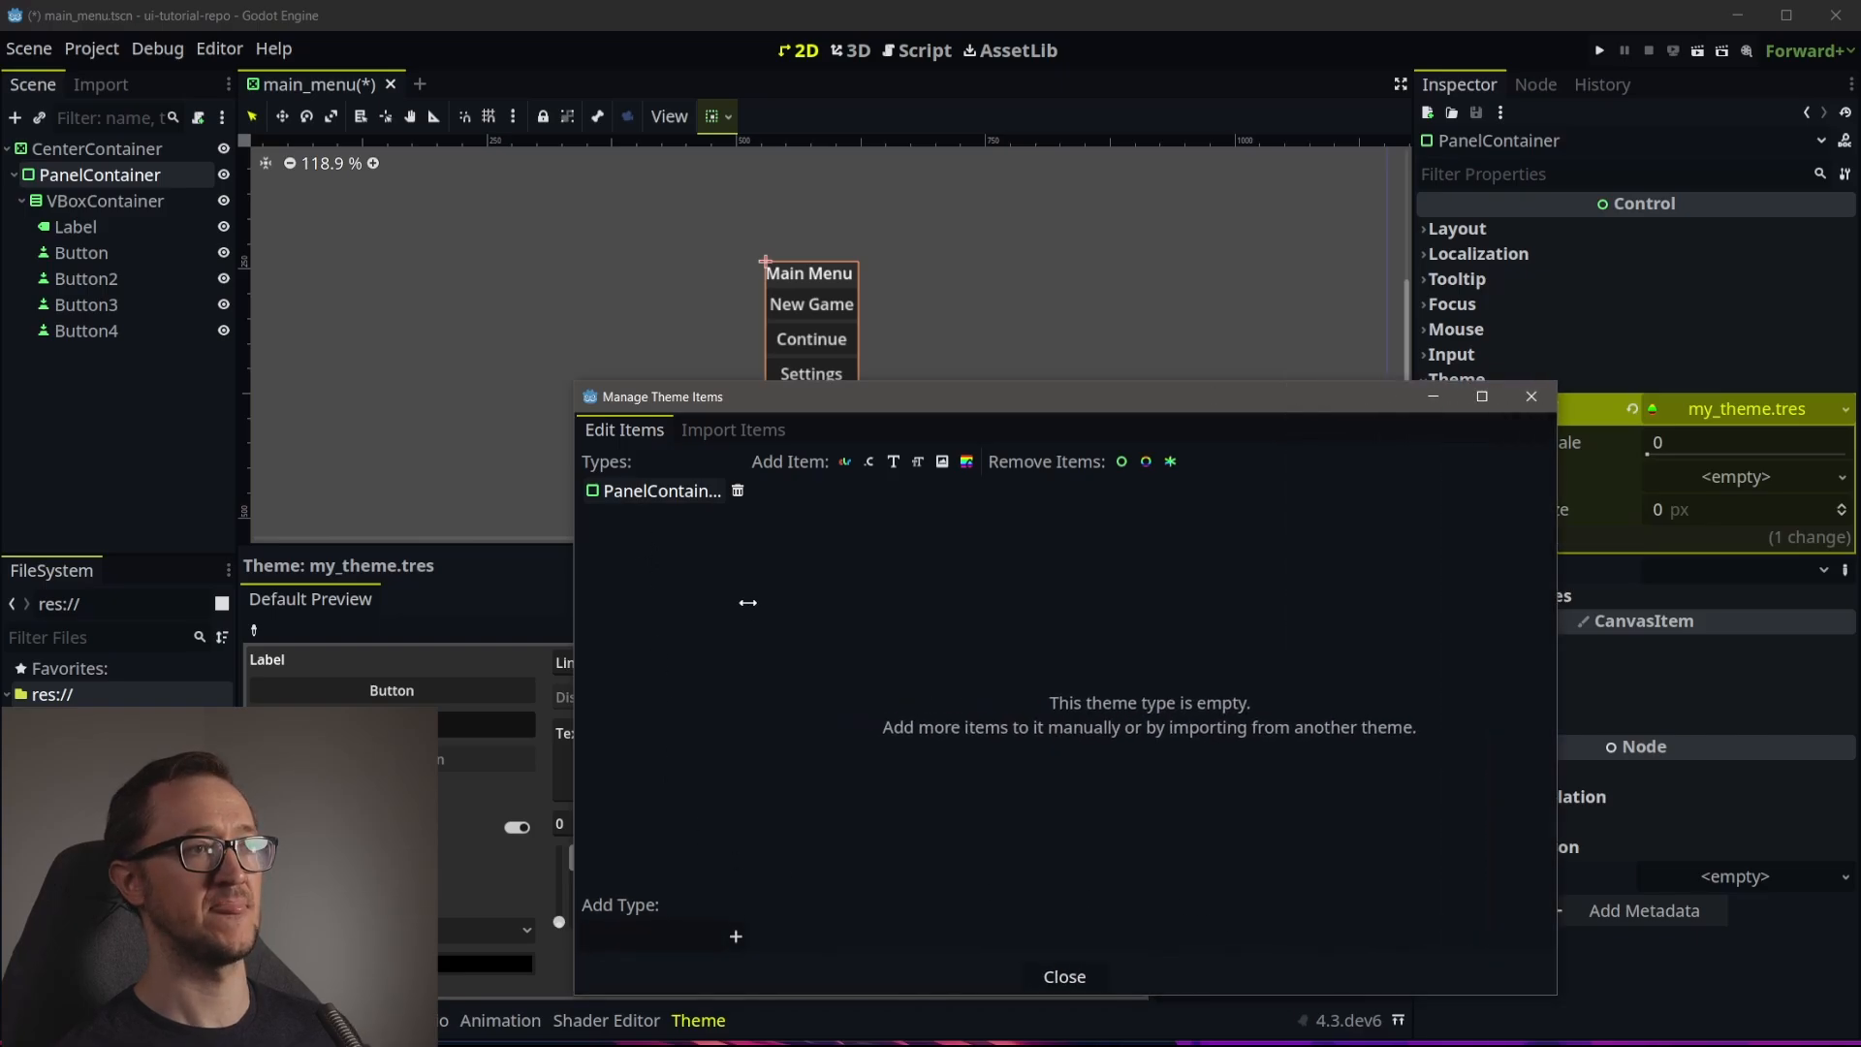
drag(750, 602, 831, 602)
click(733, 429)
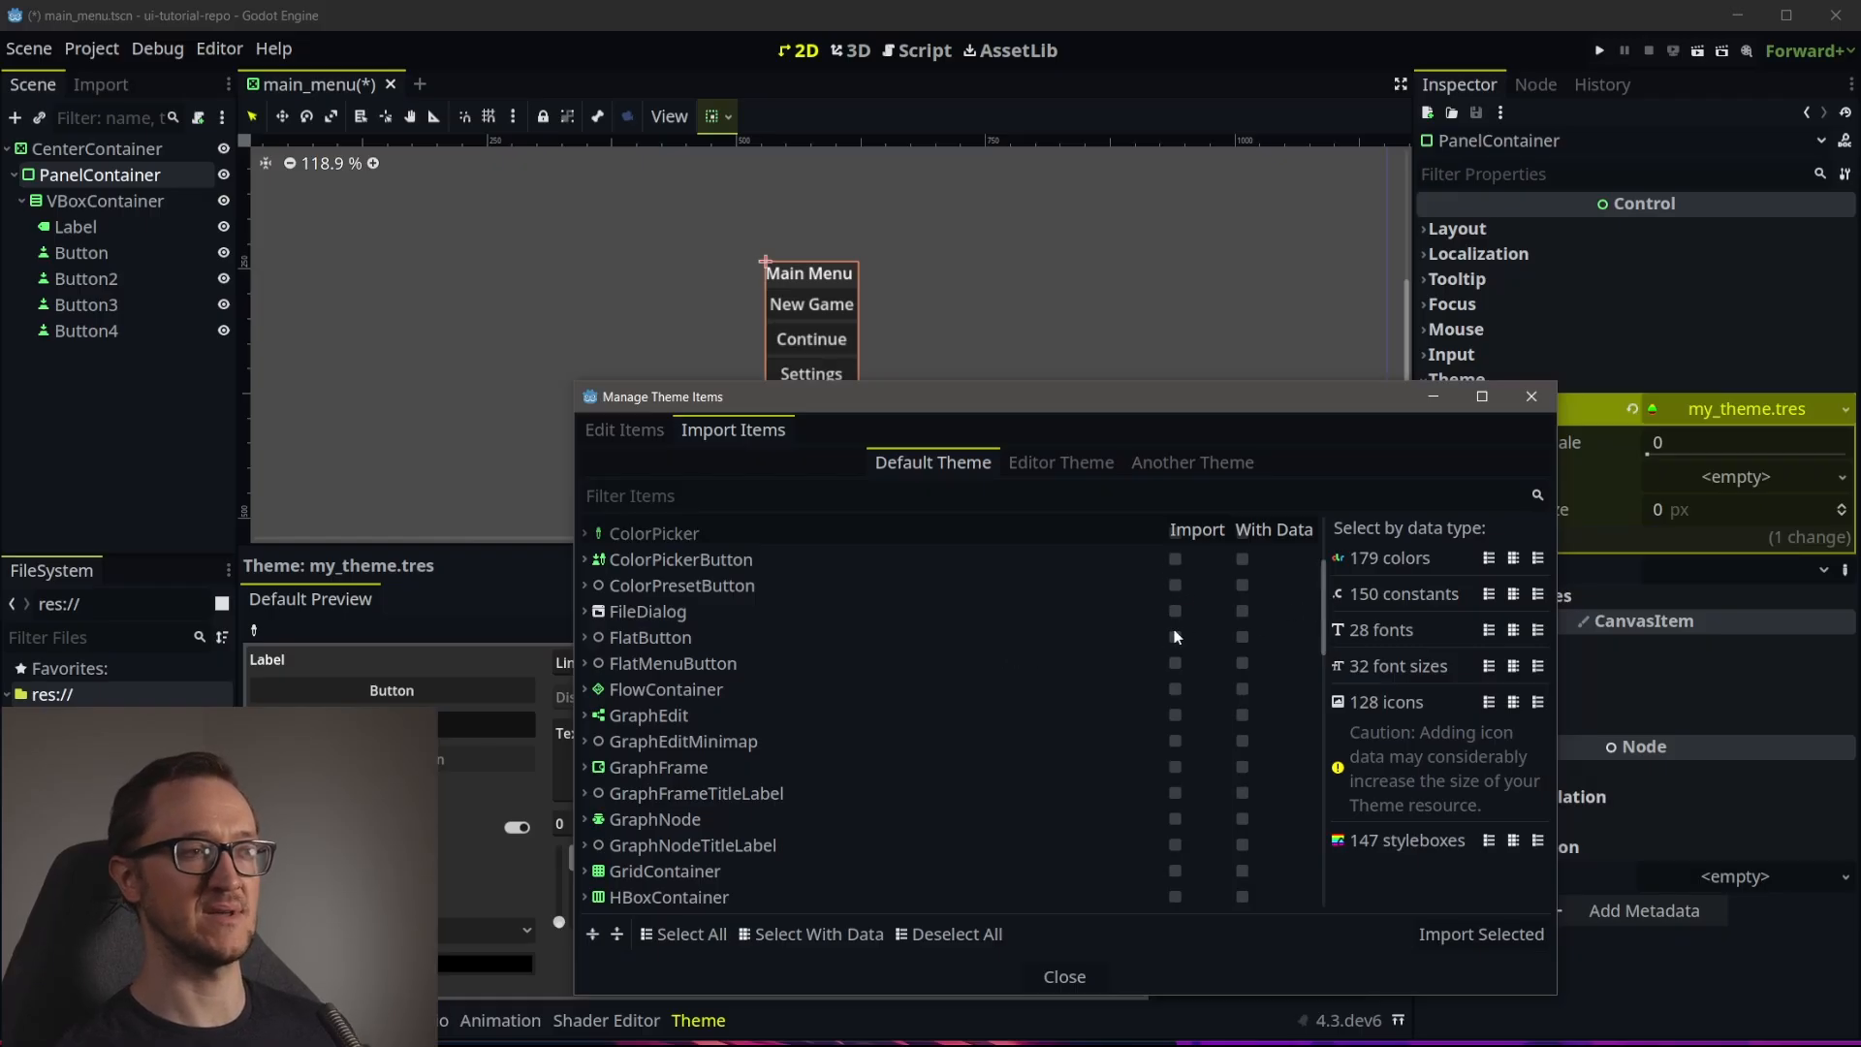
drag(1320, 619, 1325, 581)
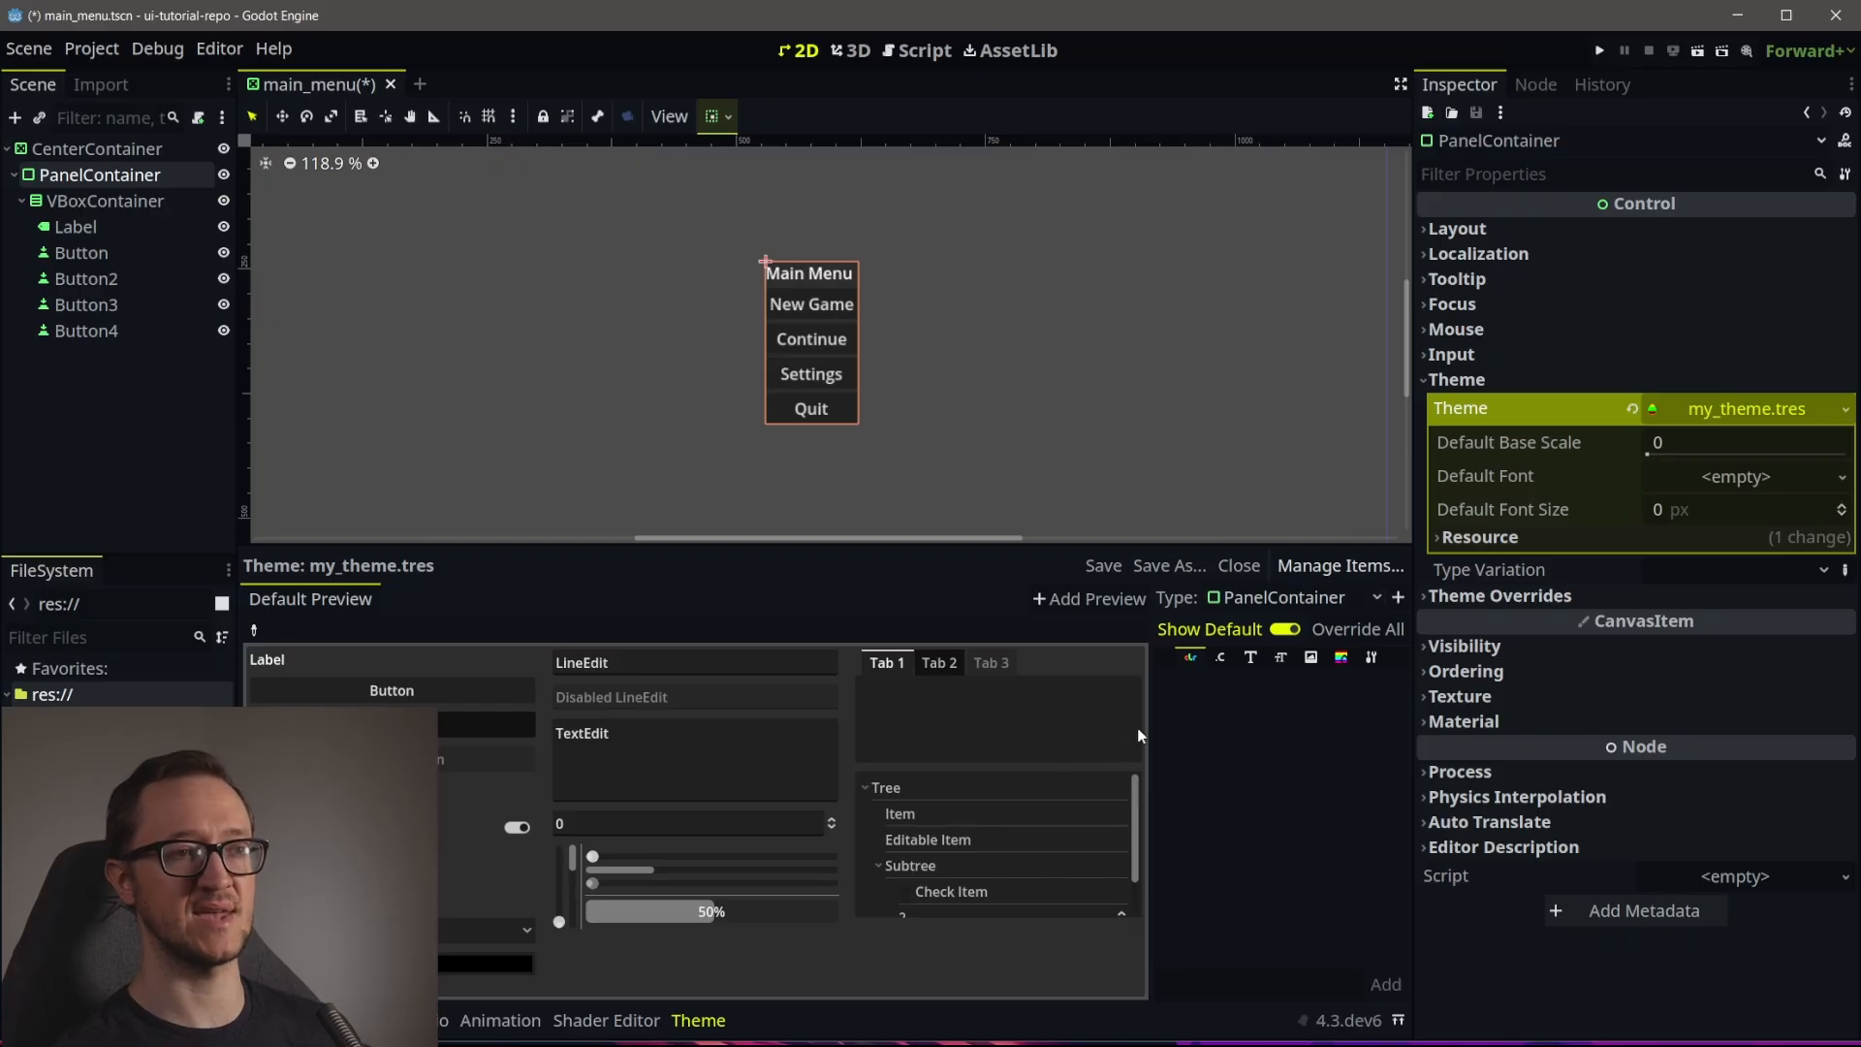
Widen the theme's type editor and examine the item categories available for PanelContainer, such as constants, fonts, icons and style boxes
drag(1152, 719, 873, 728)
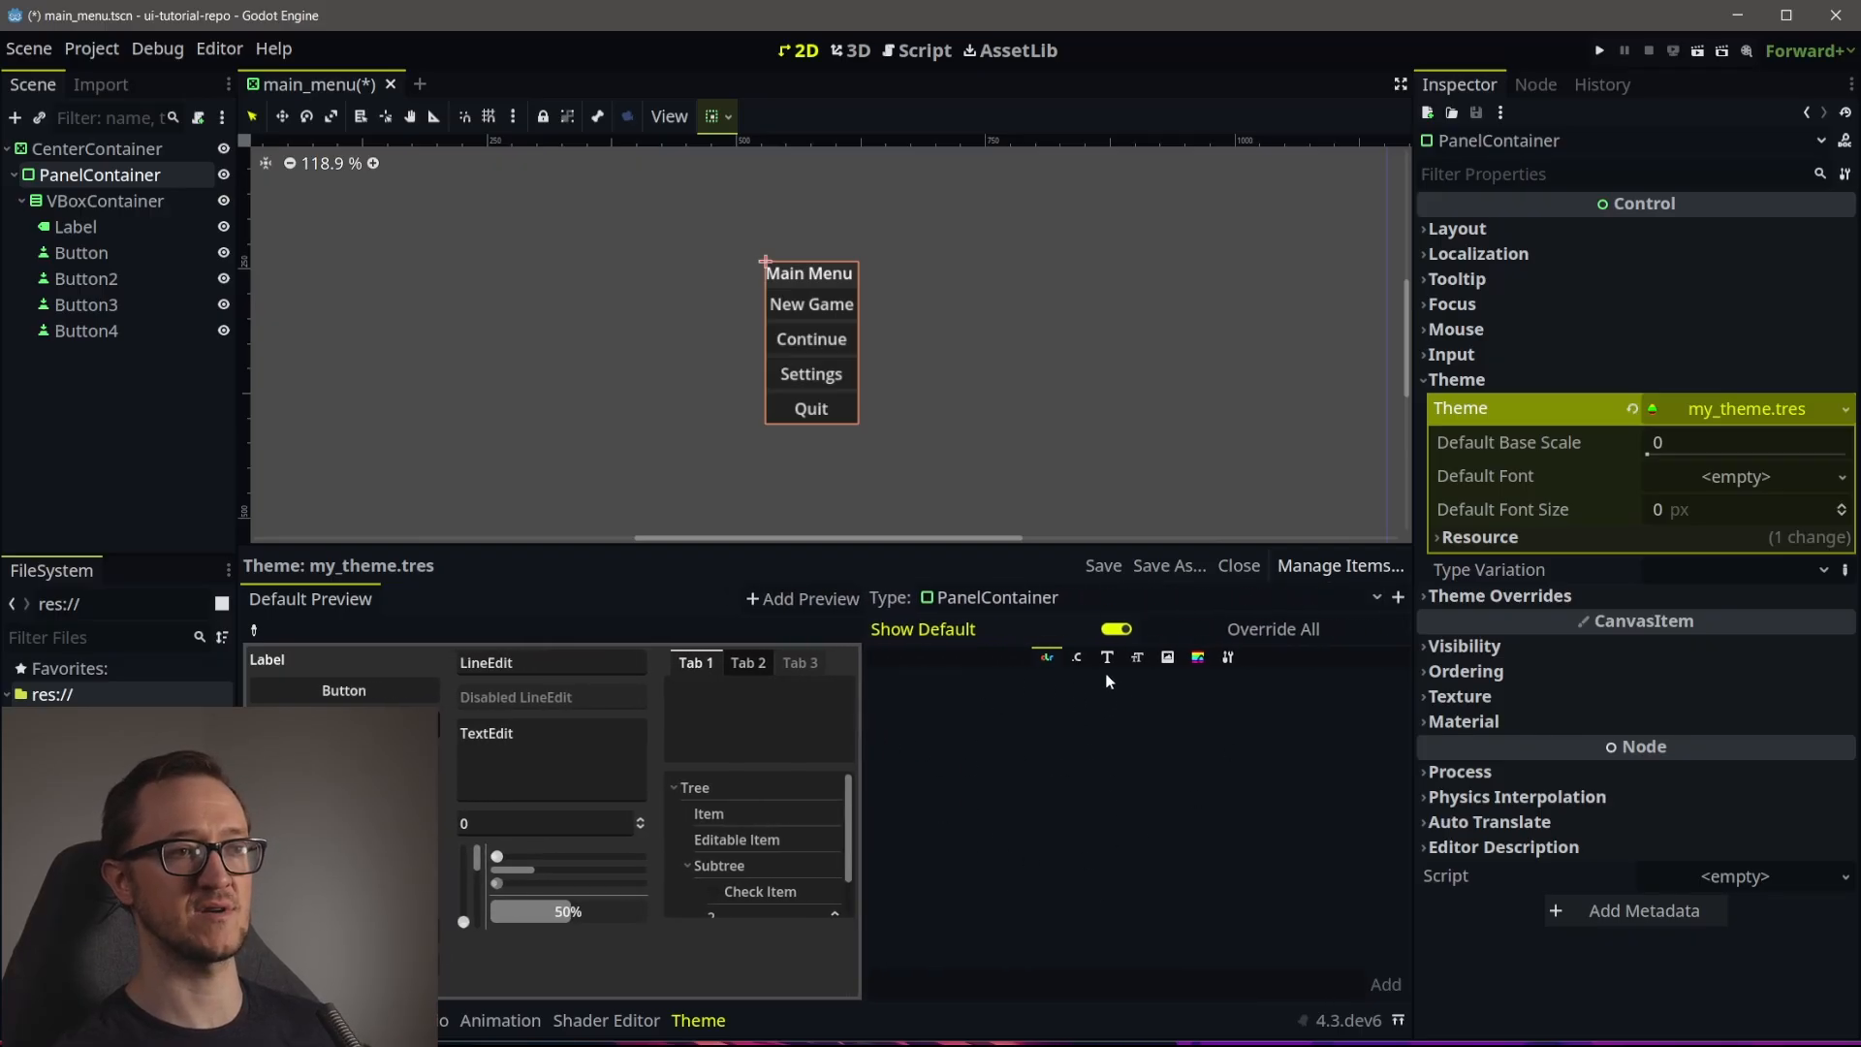
click(1079, 661)
click(1137, 659)
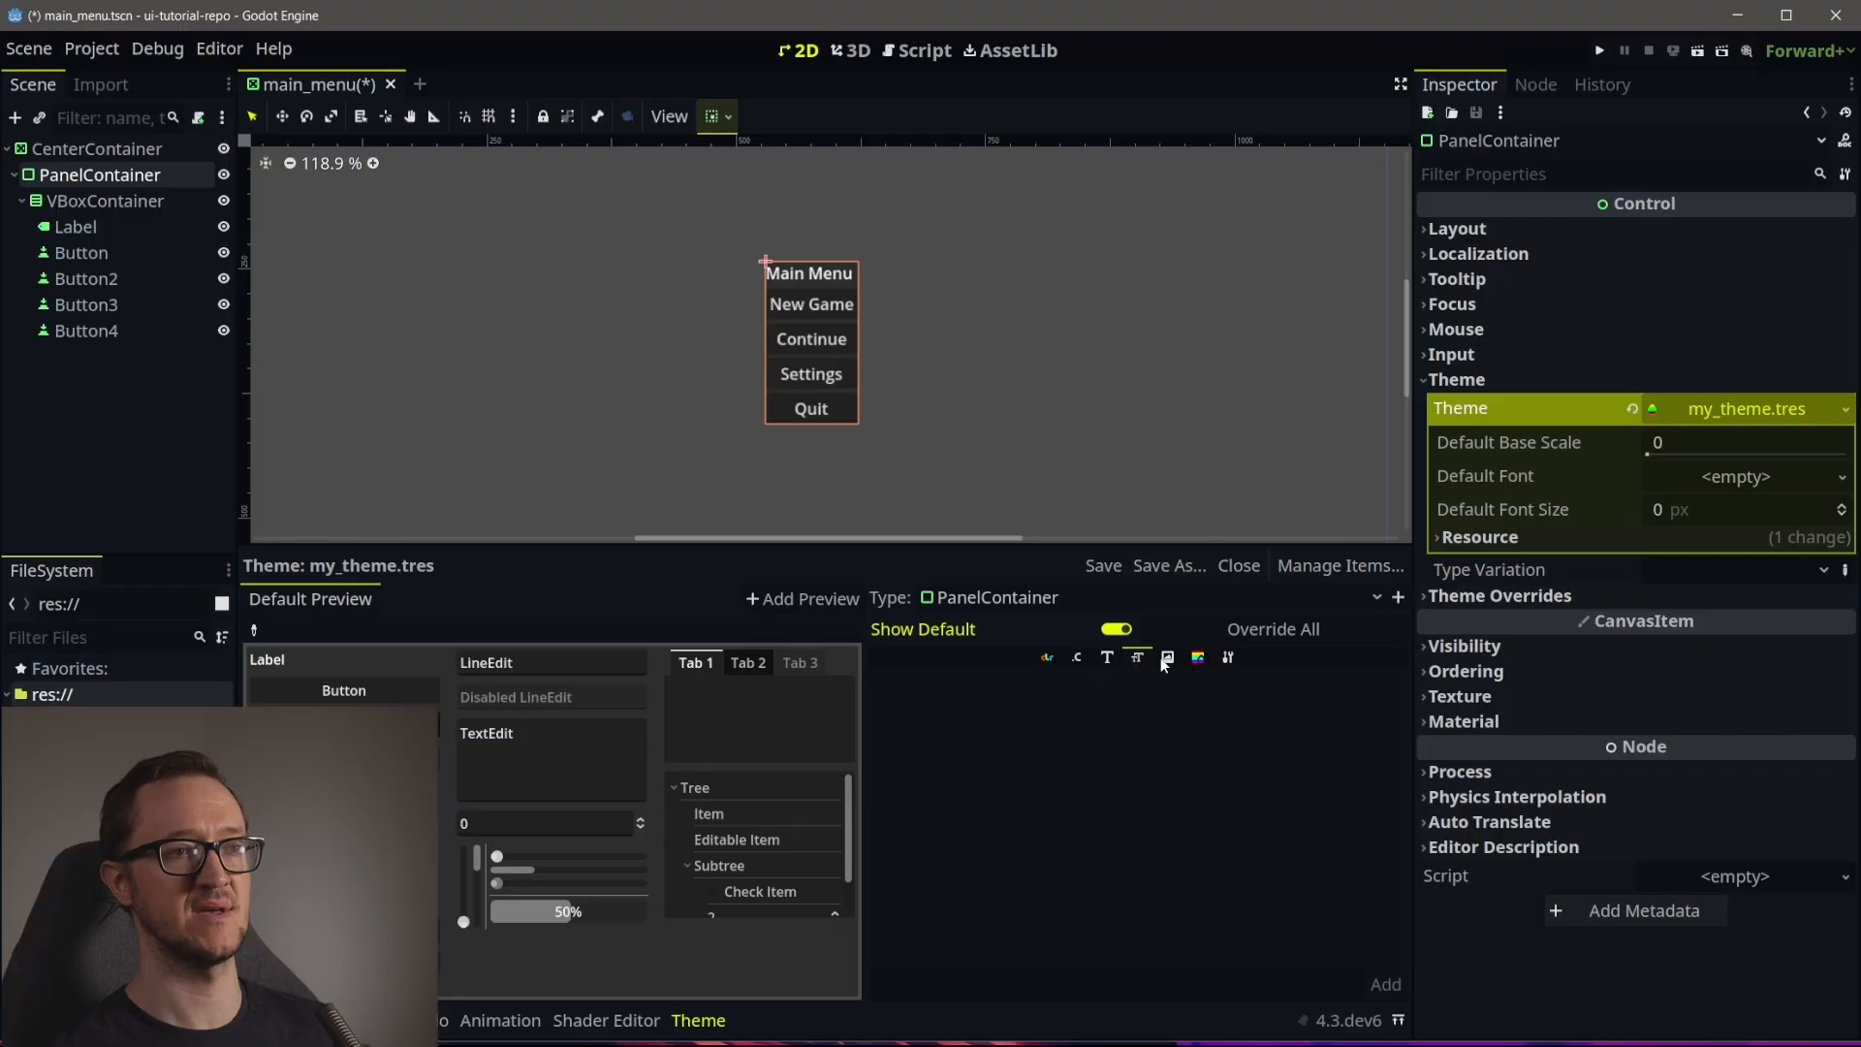
click(1168, 660)
click(1228, 660)
click(1168, 659)
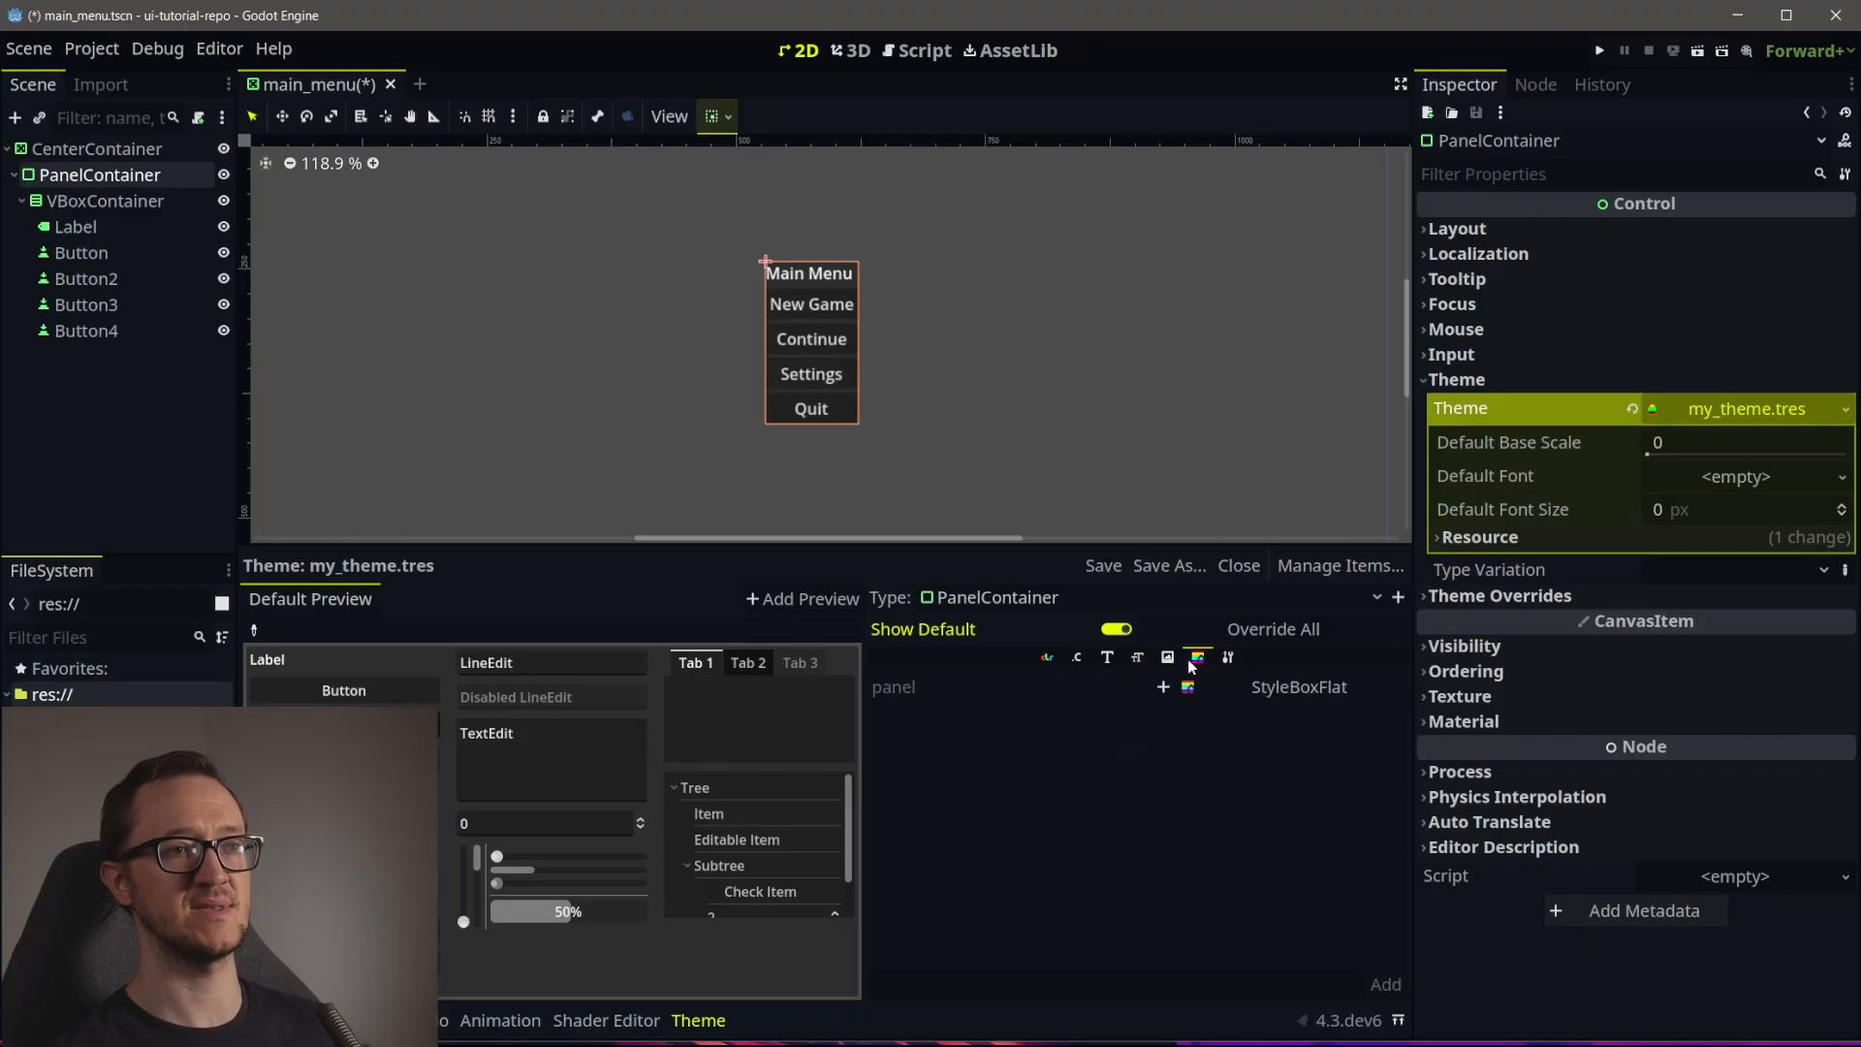
click(1139, 660)
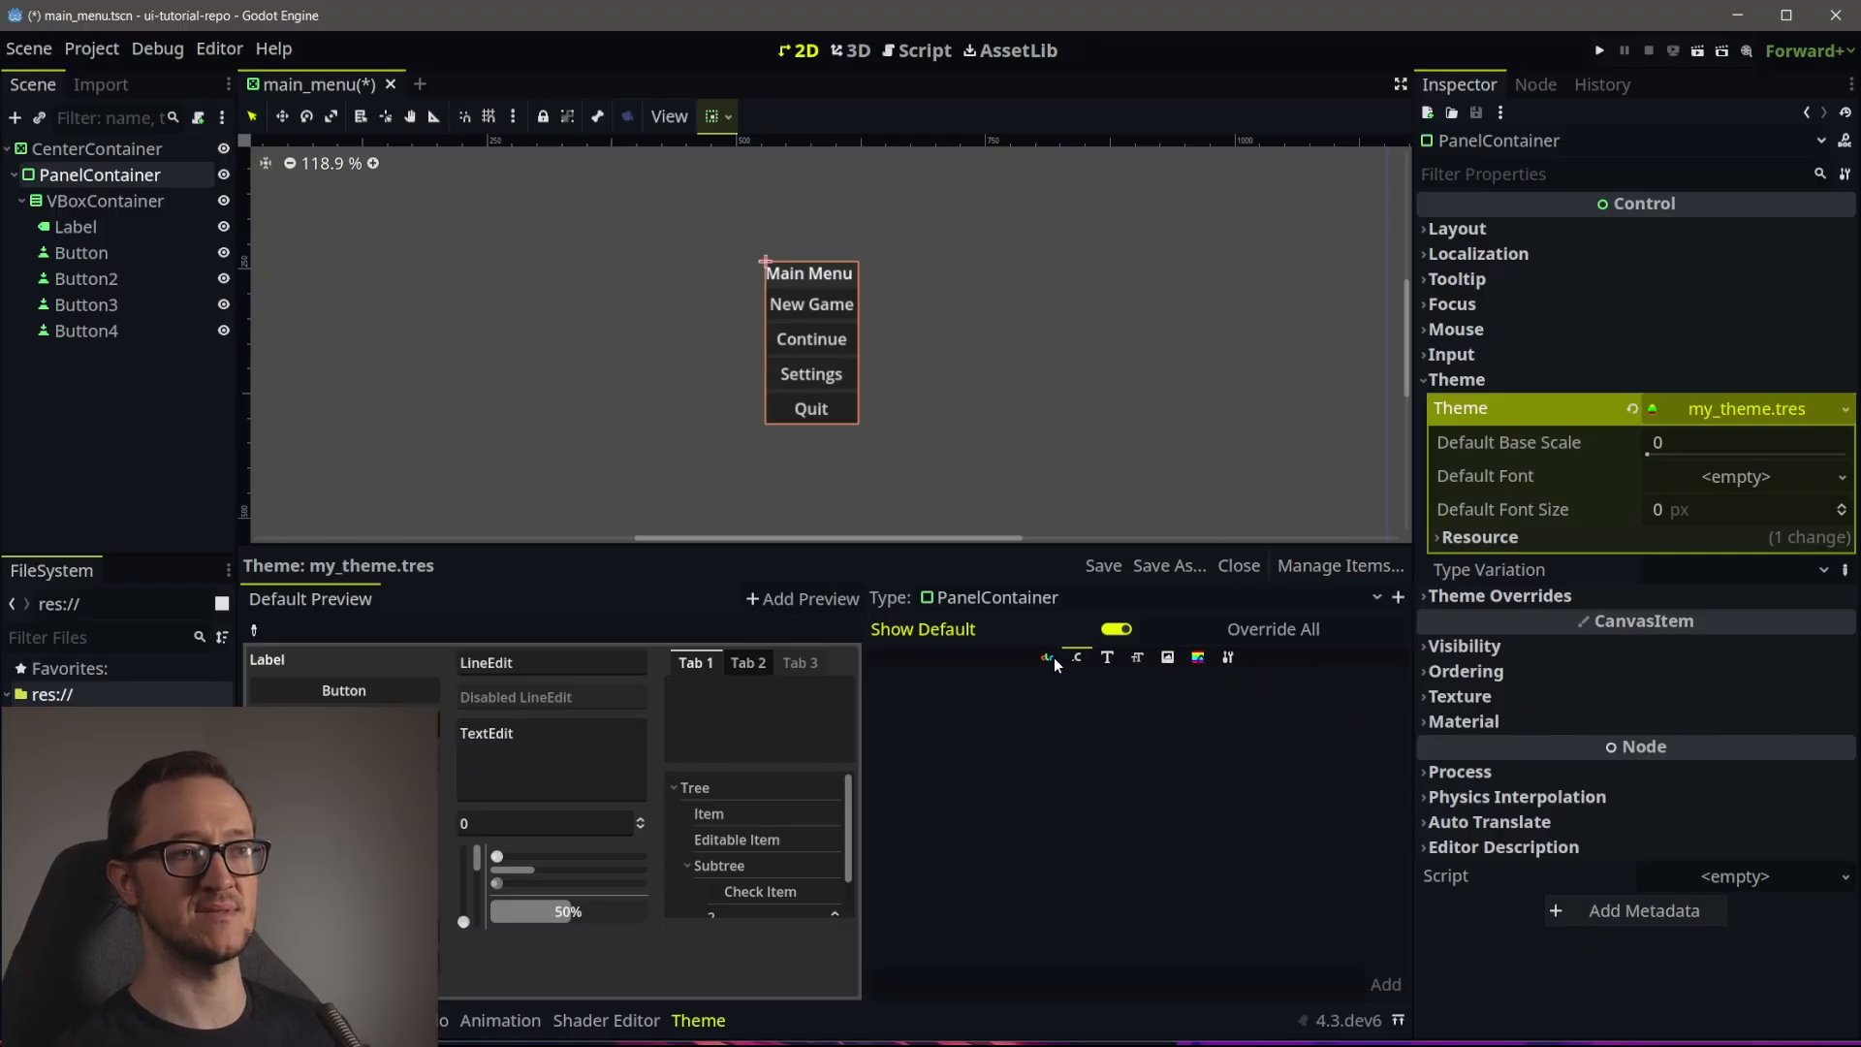
click(1107, 659)
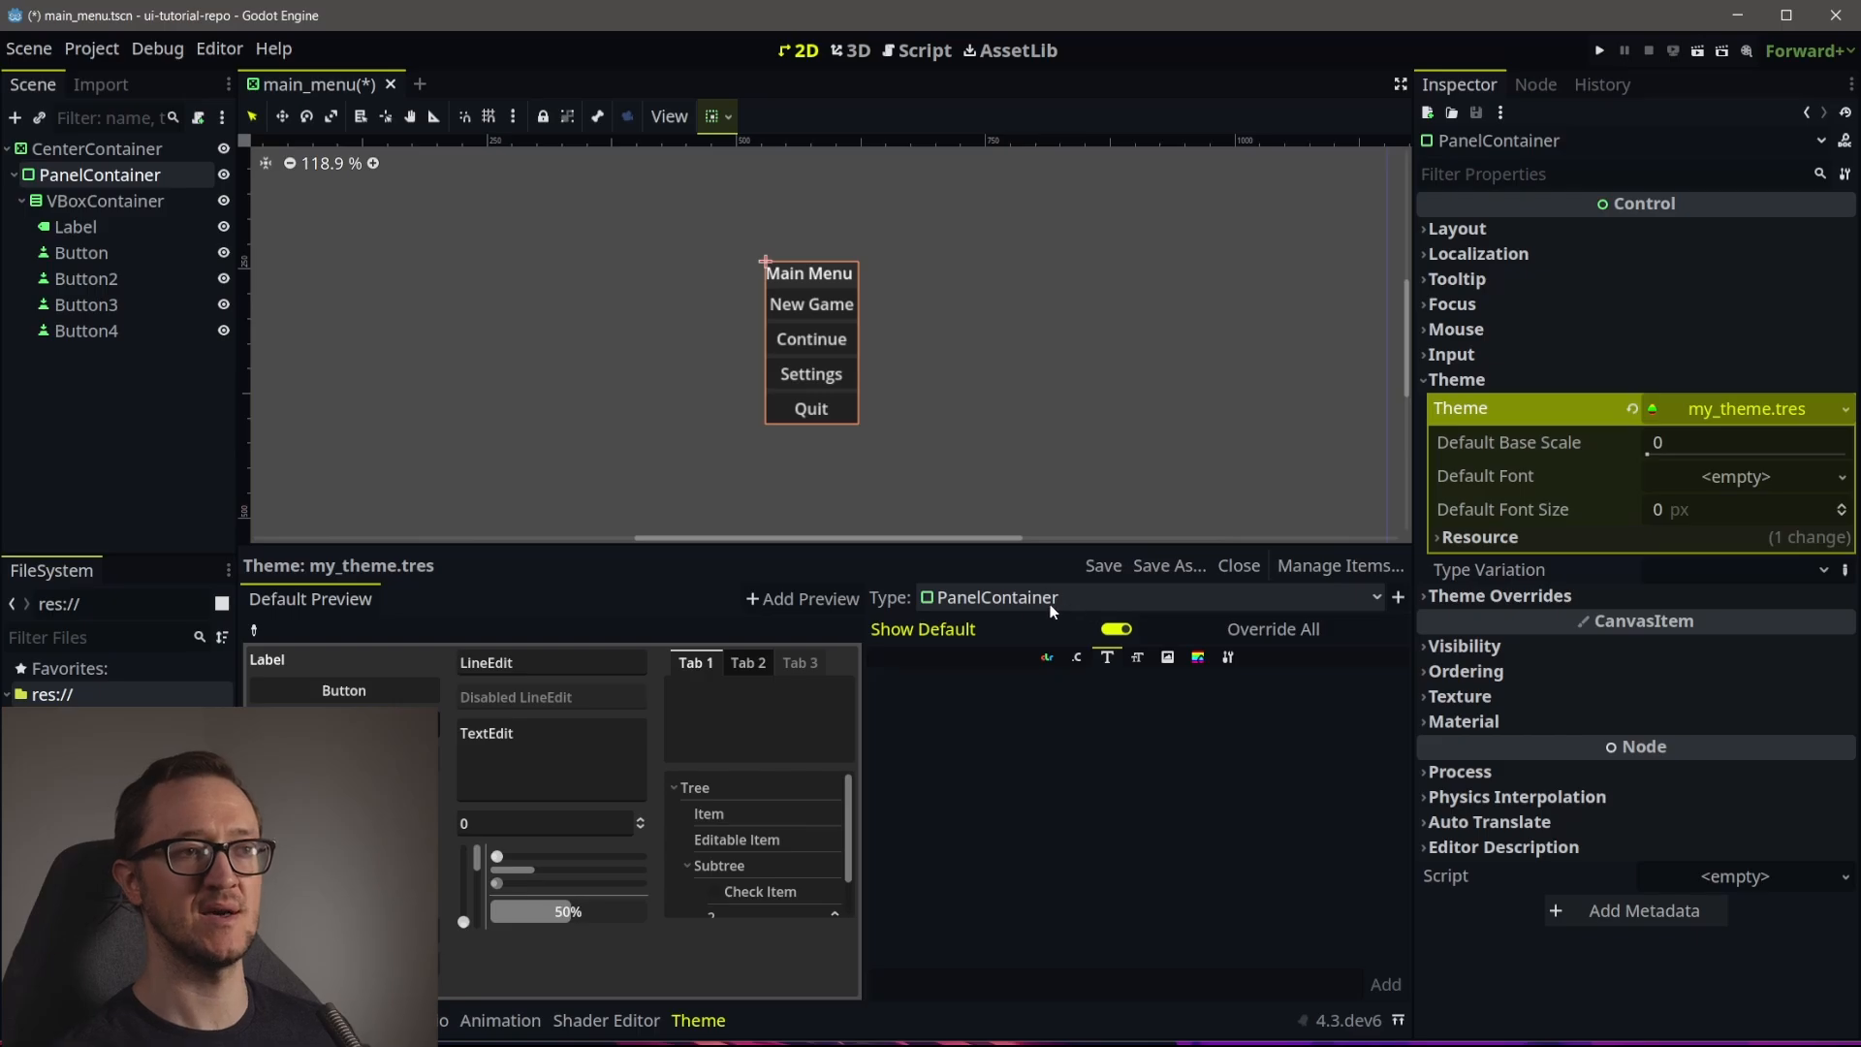
click(1087, 659)
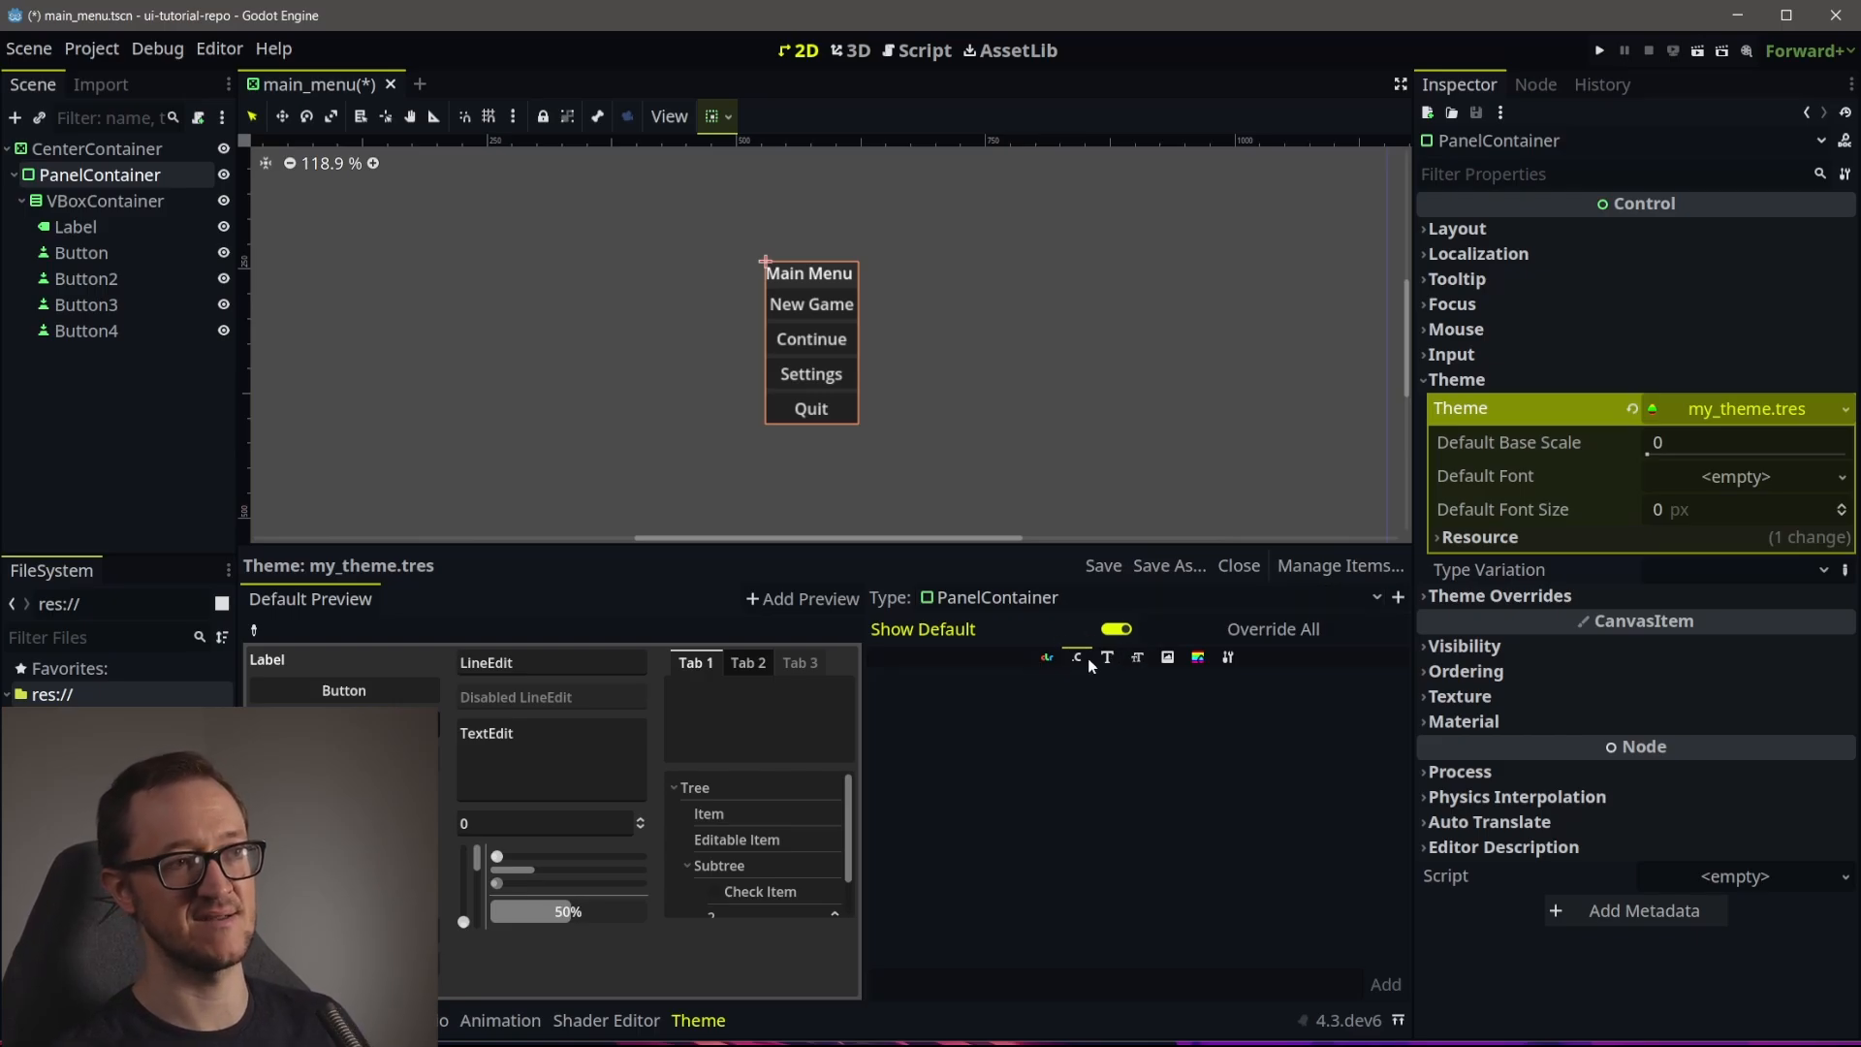
Override PanelContainer's panel style in the theme and assign a new StyleBoxFlat to it
click(1199, 658)
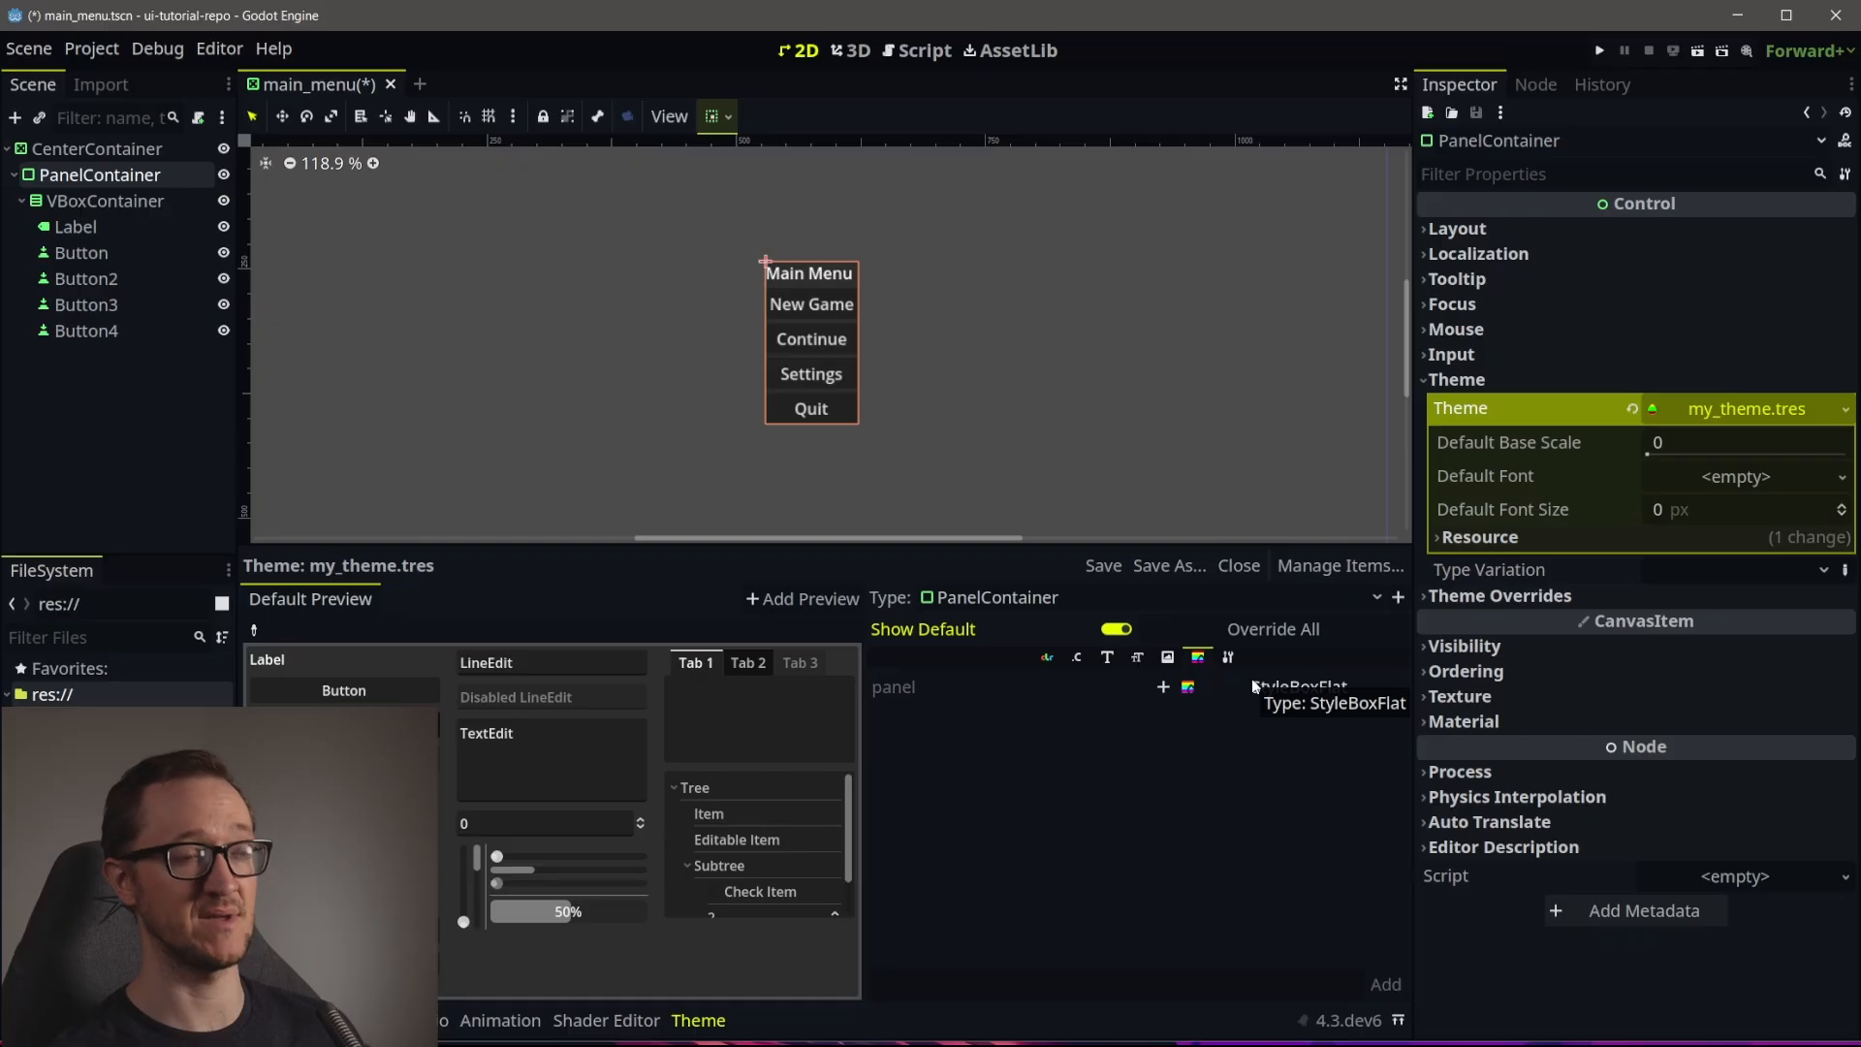
click(1164, 687)
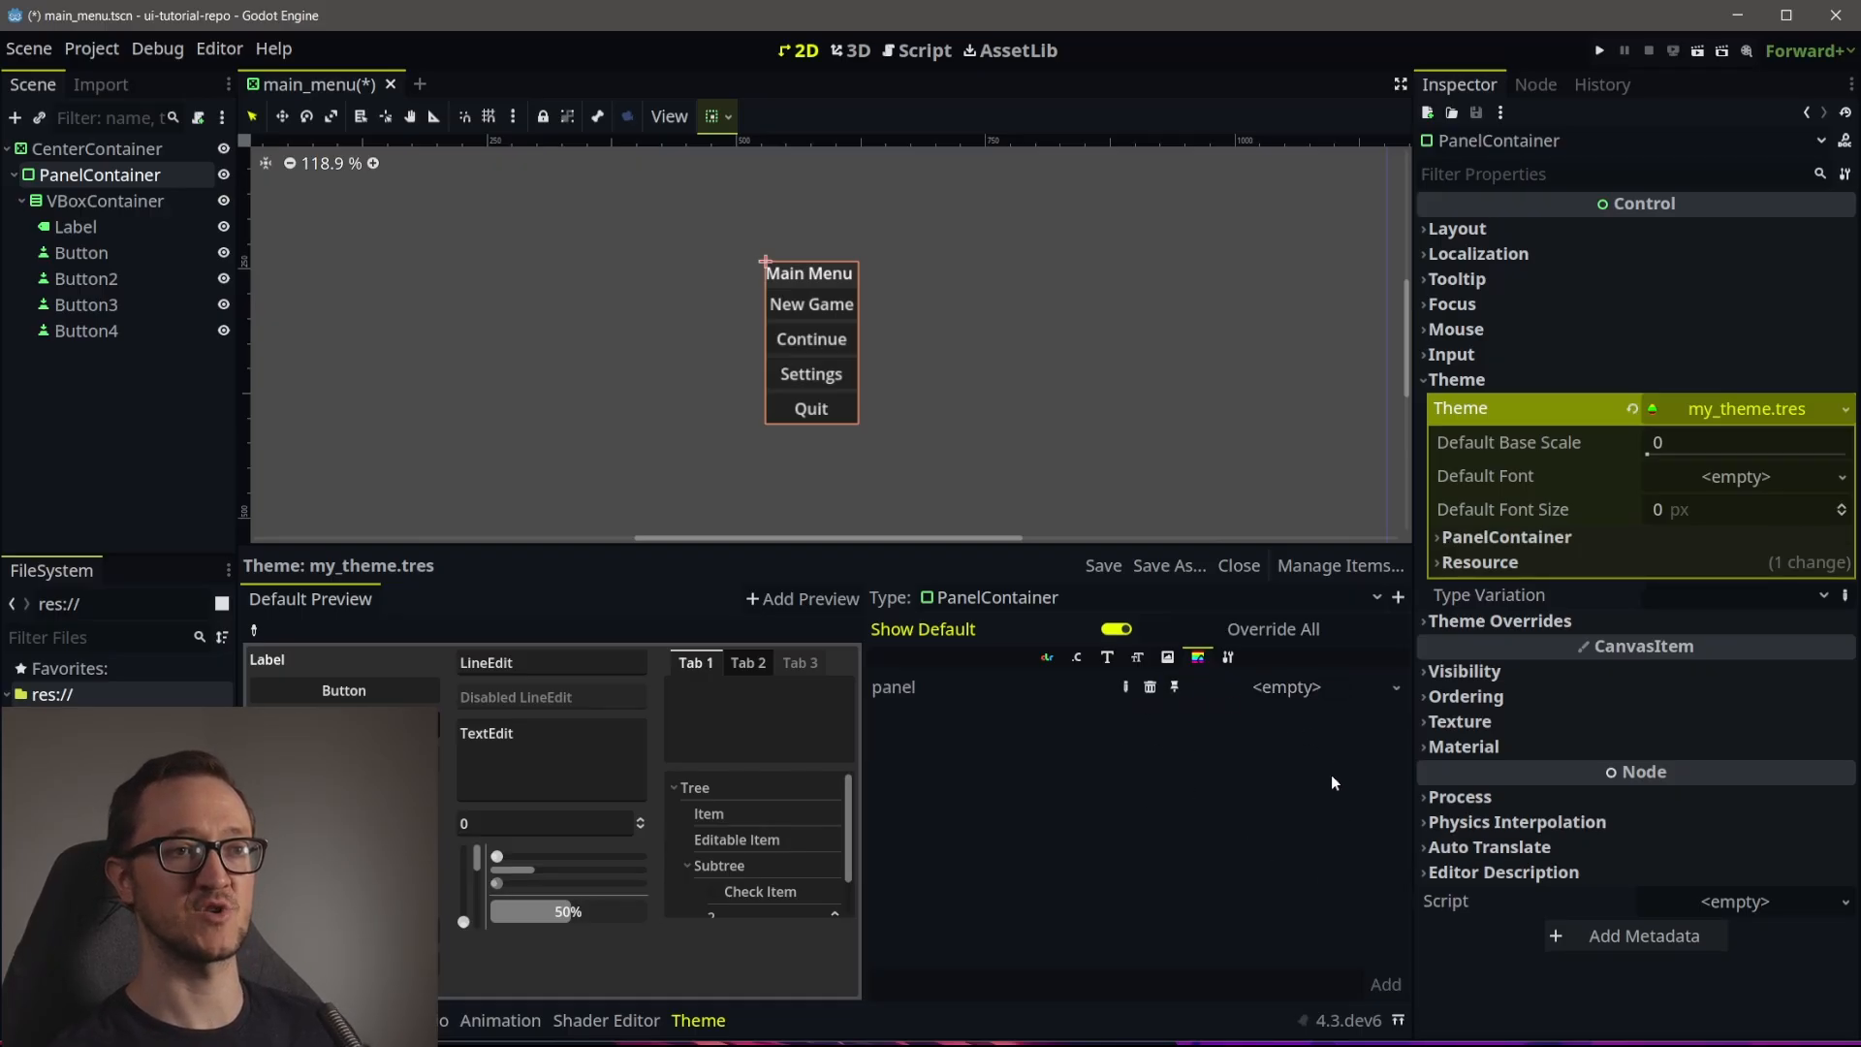
click(1549, 538)
click(1520, 563)
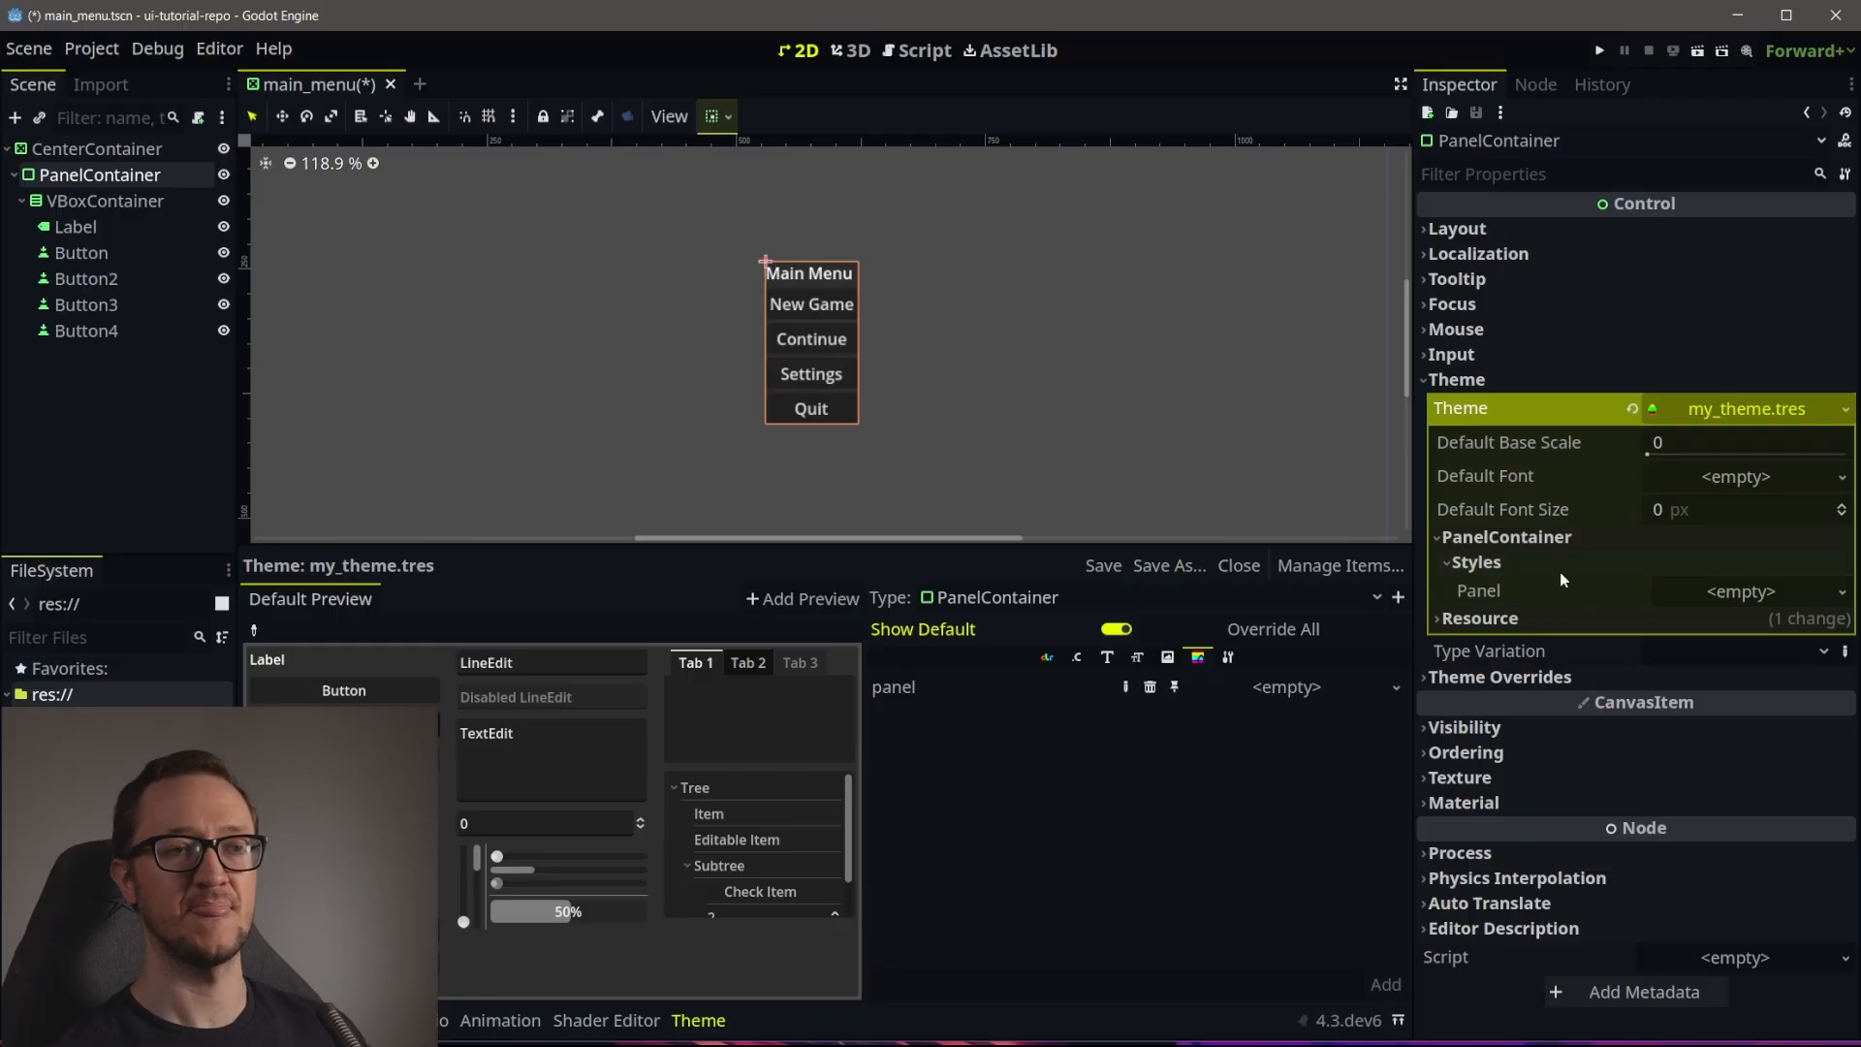
click(1256, 688)
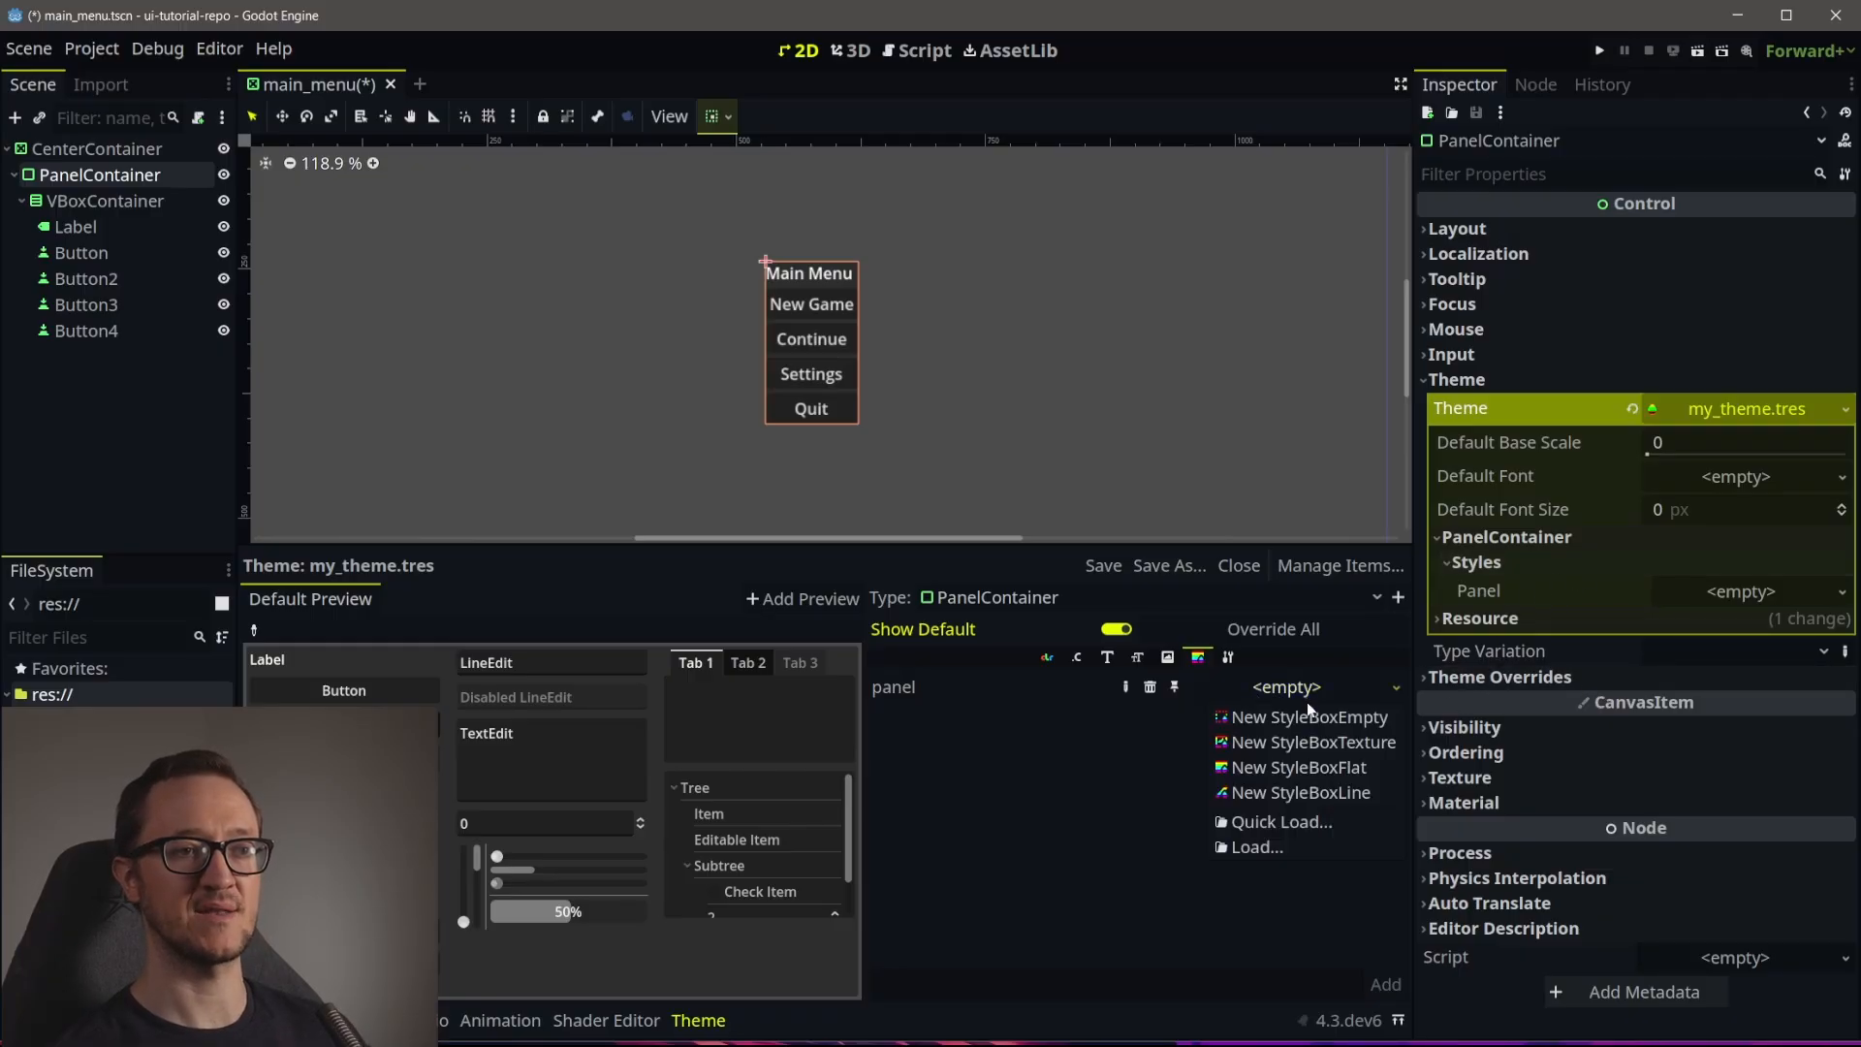
click(1290, 767)
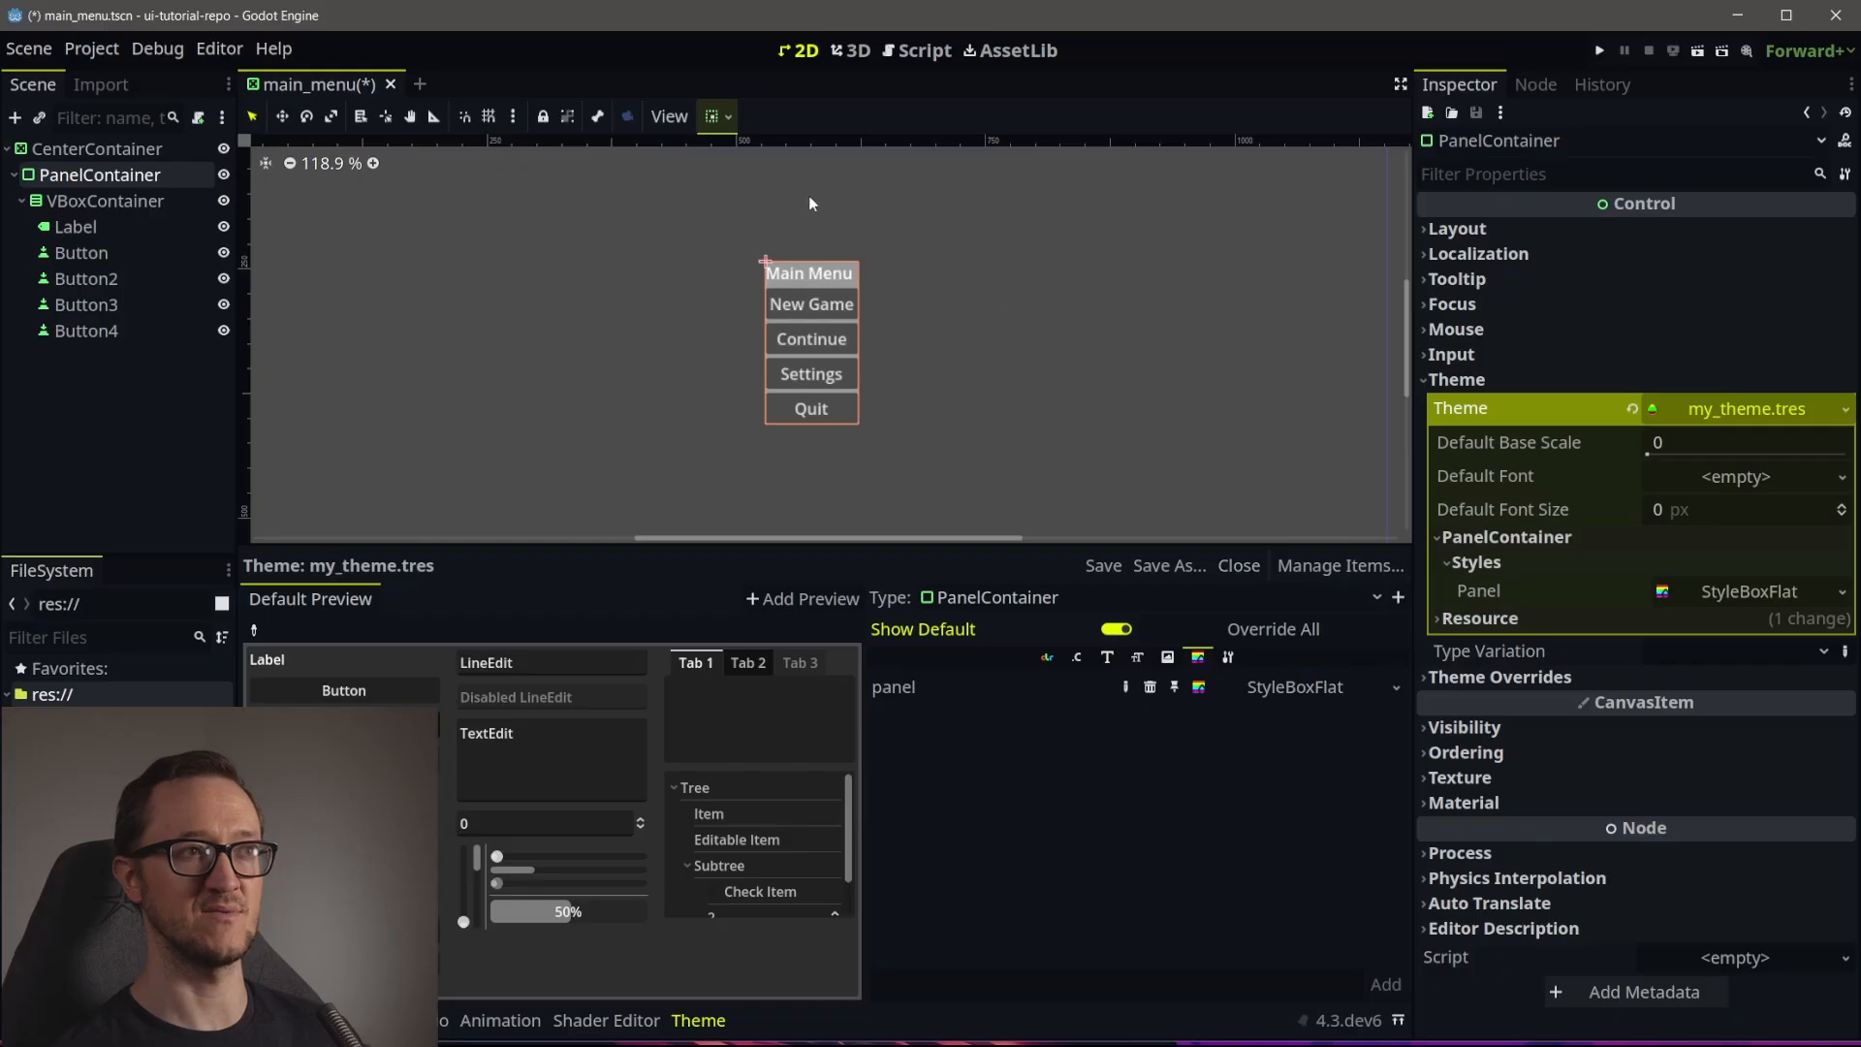
Open the panel's StyleBoxFlat properties and save it as a separate resource file with a name starting with panel_container_prim
scroll(881, 382, up, 6)
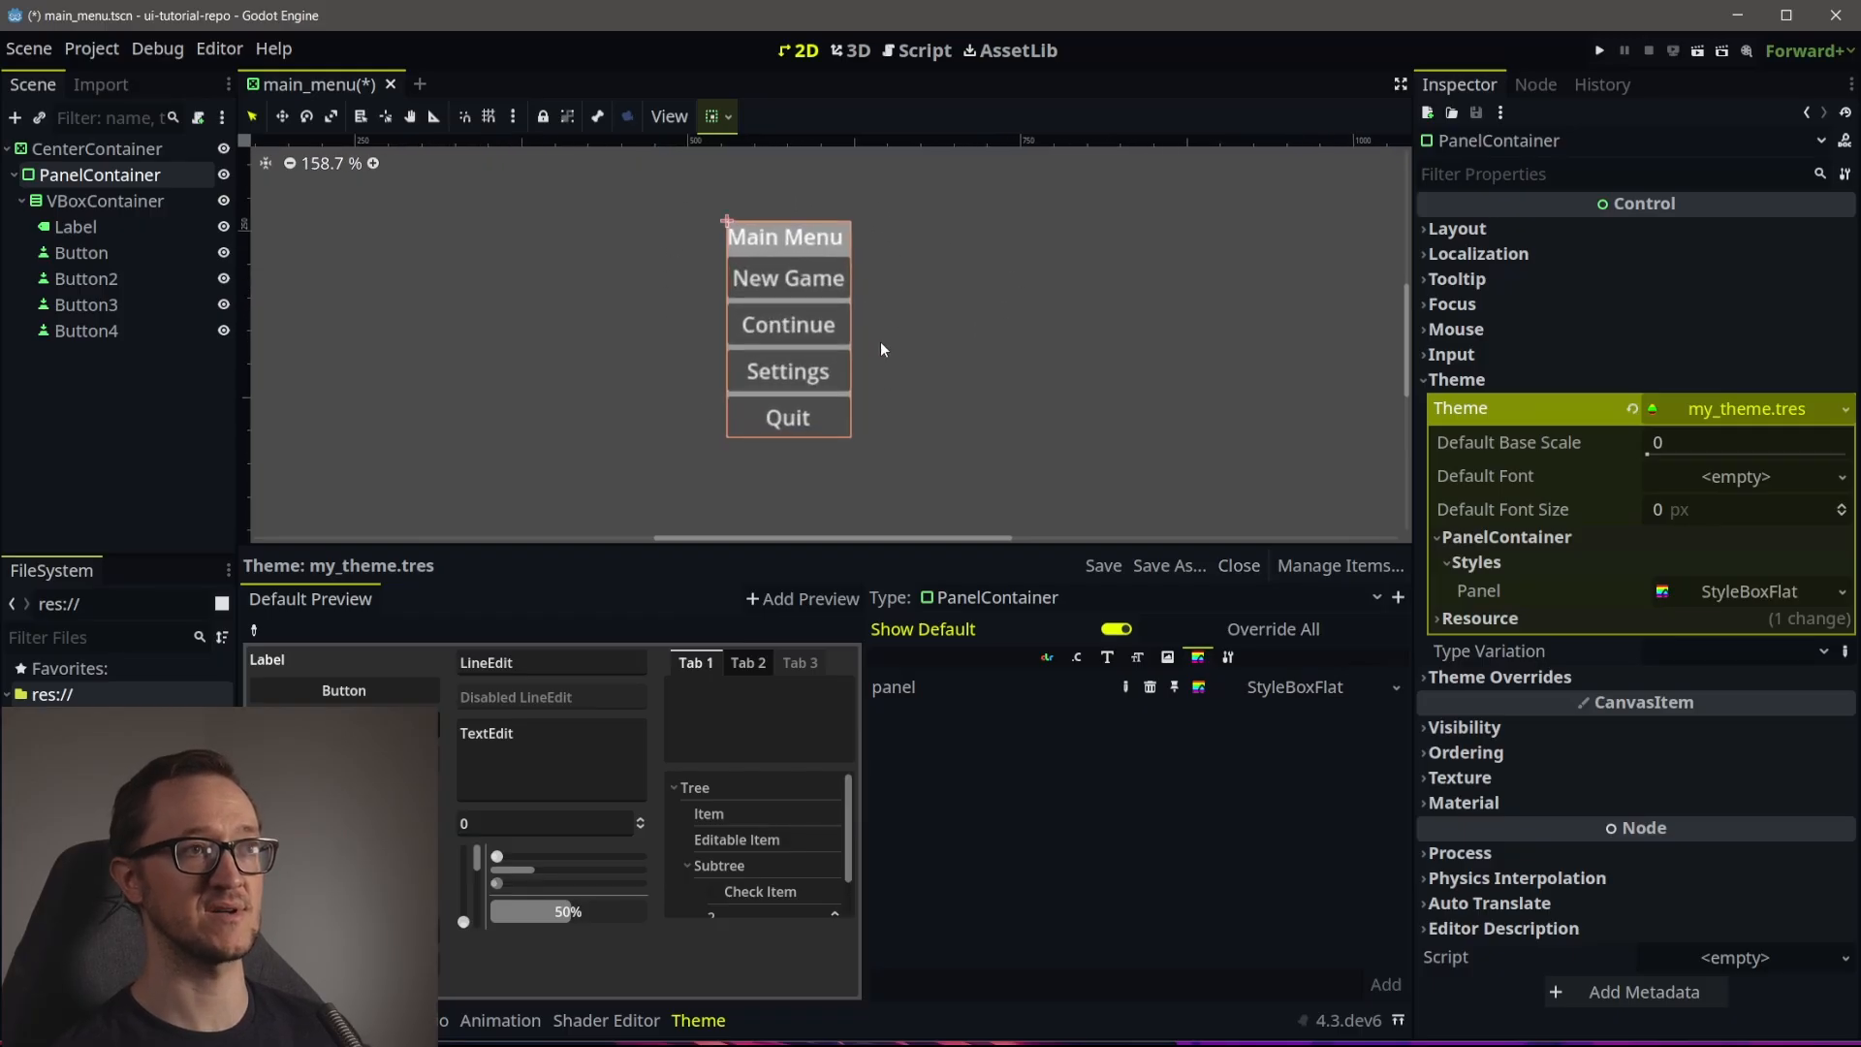
middle_drag(884, 301, 915, 318)
click(1745, 592)
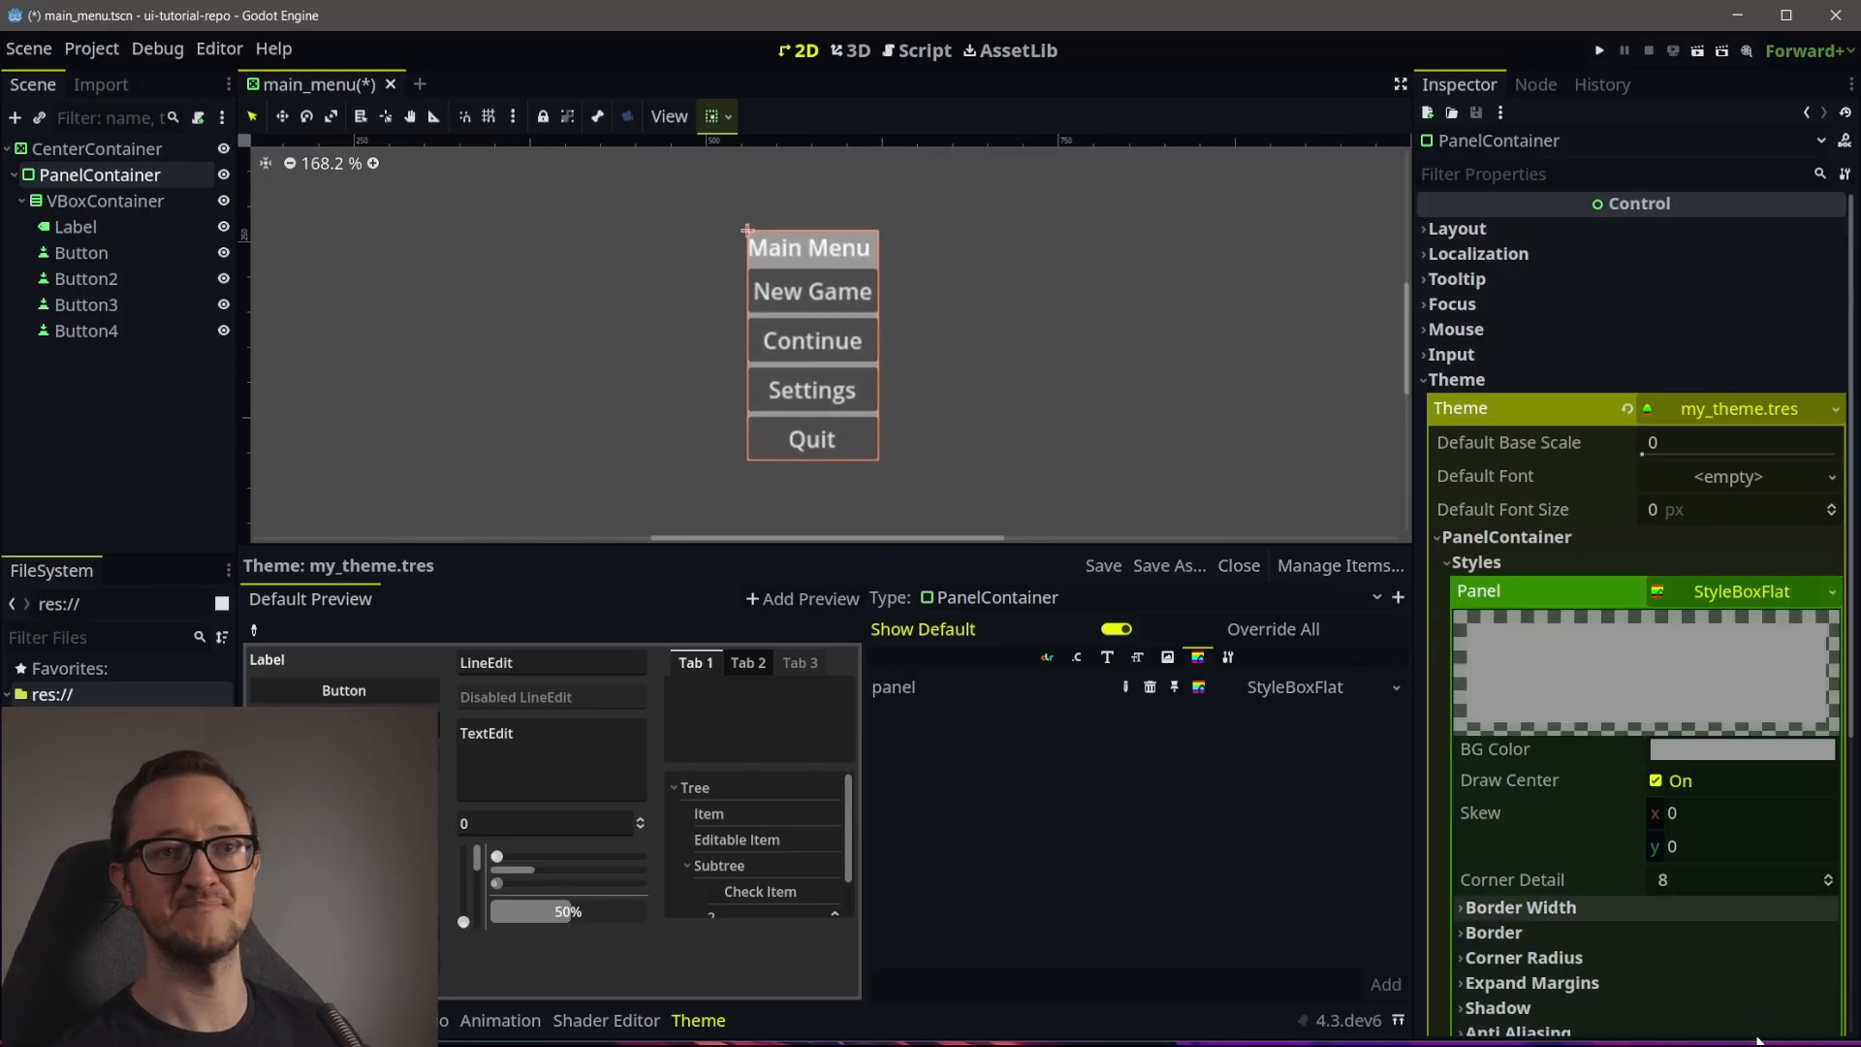
scroll(1739, 729, down, 2)
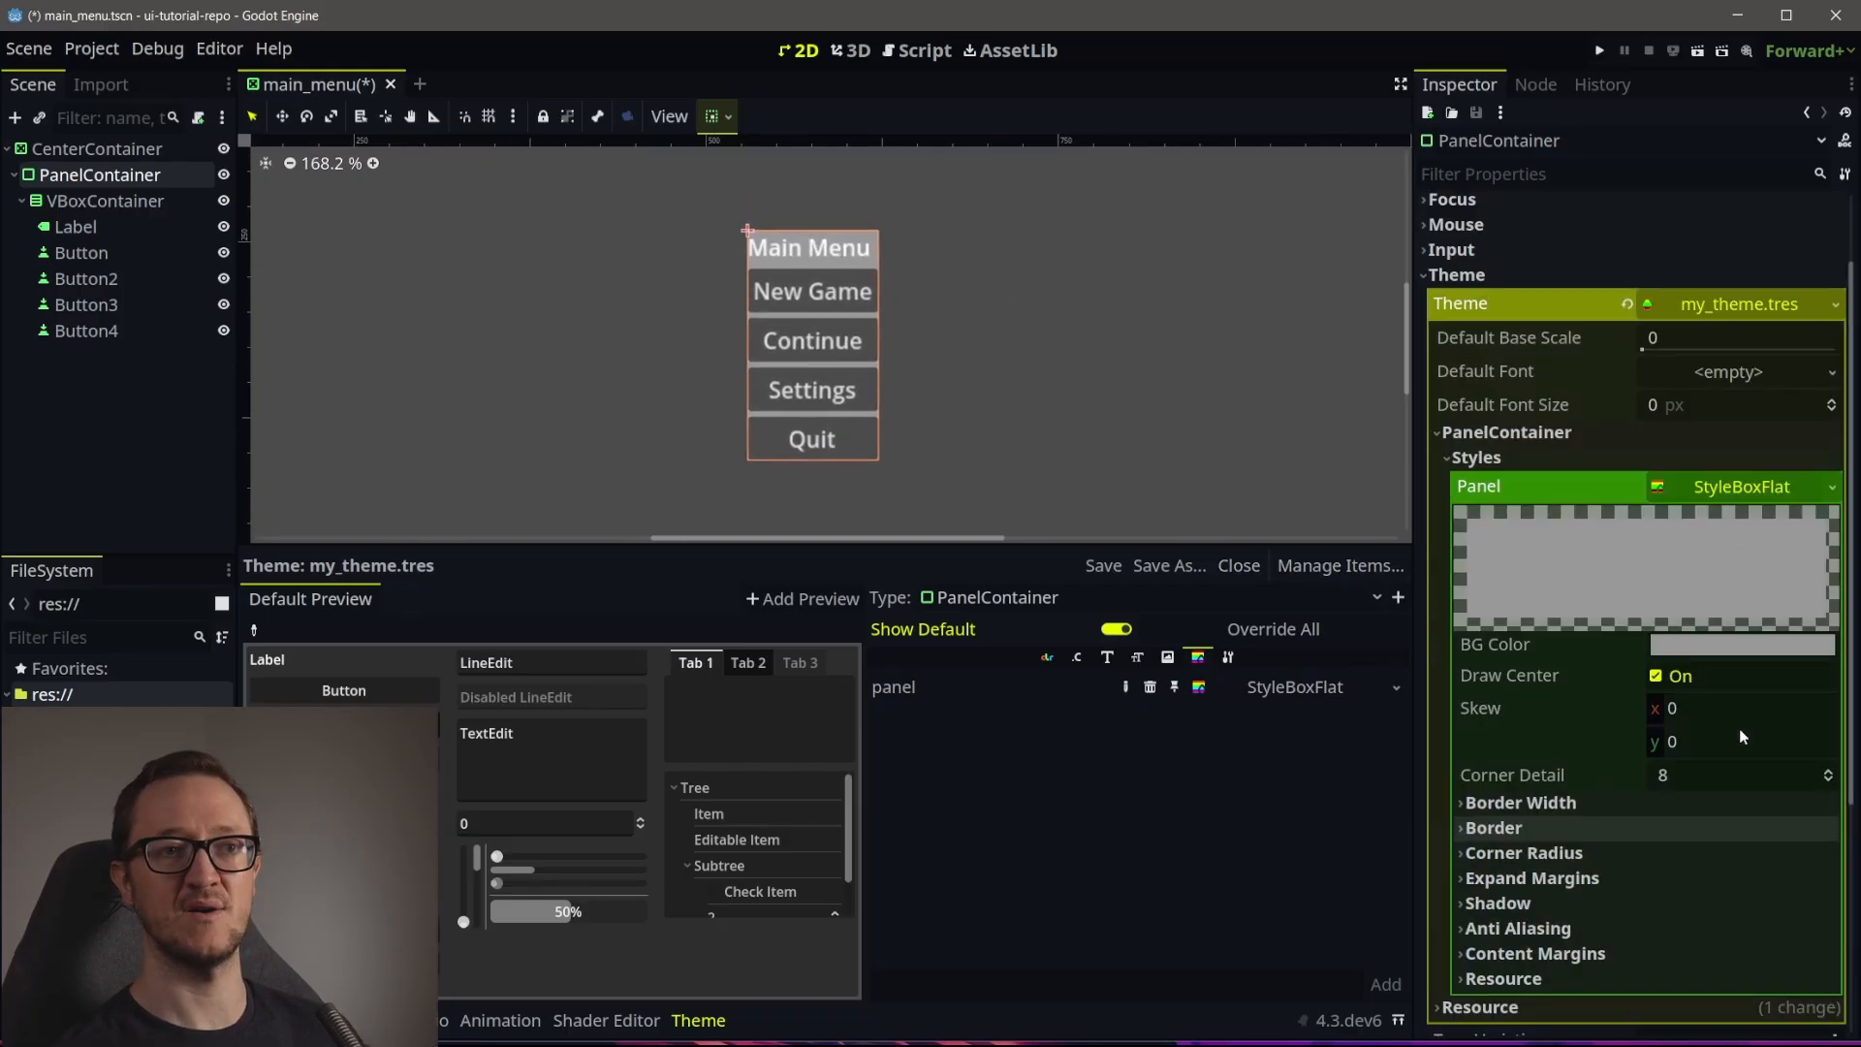
click(1833, 488)
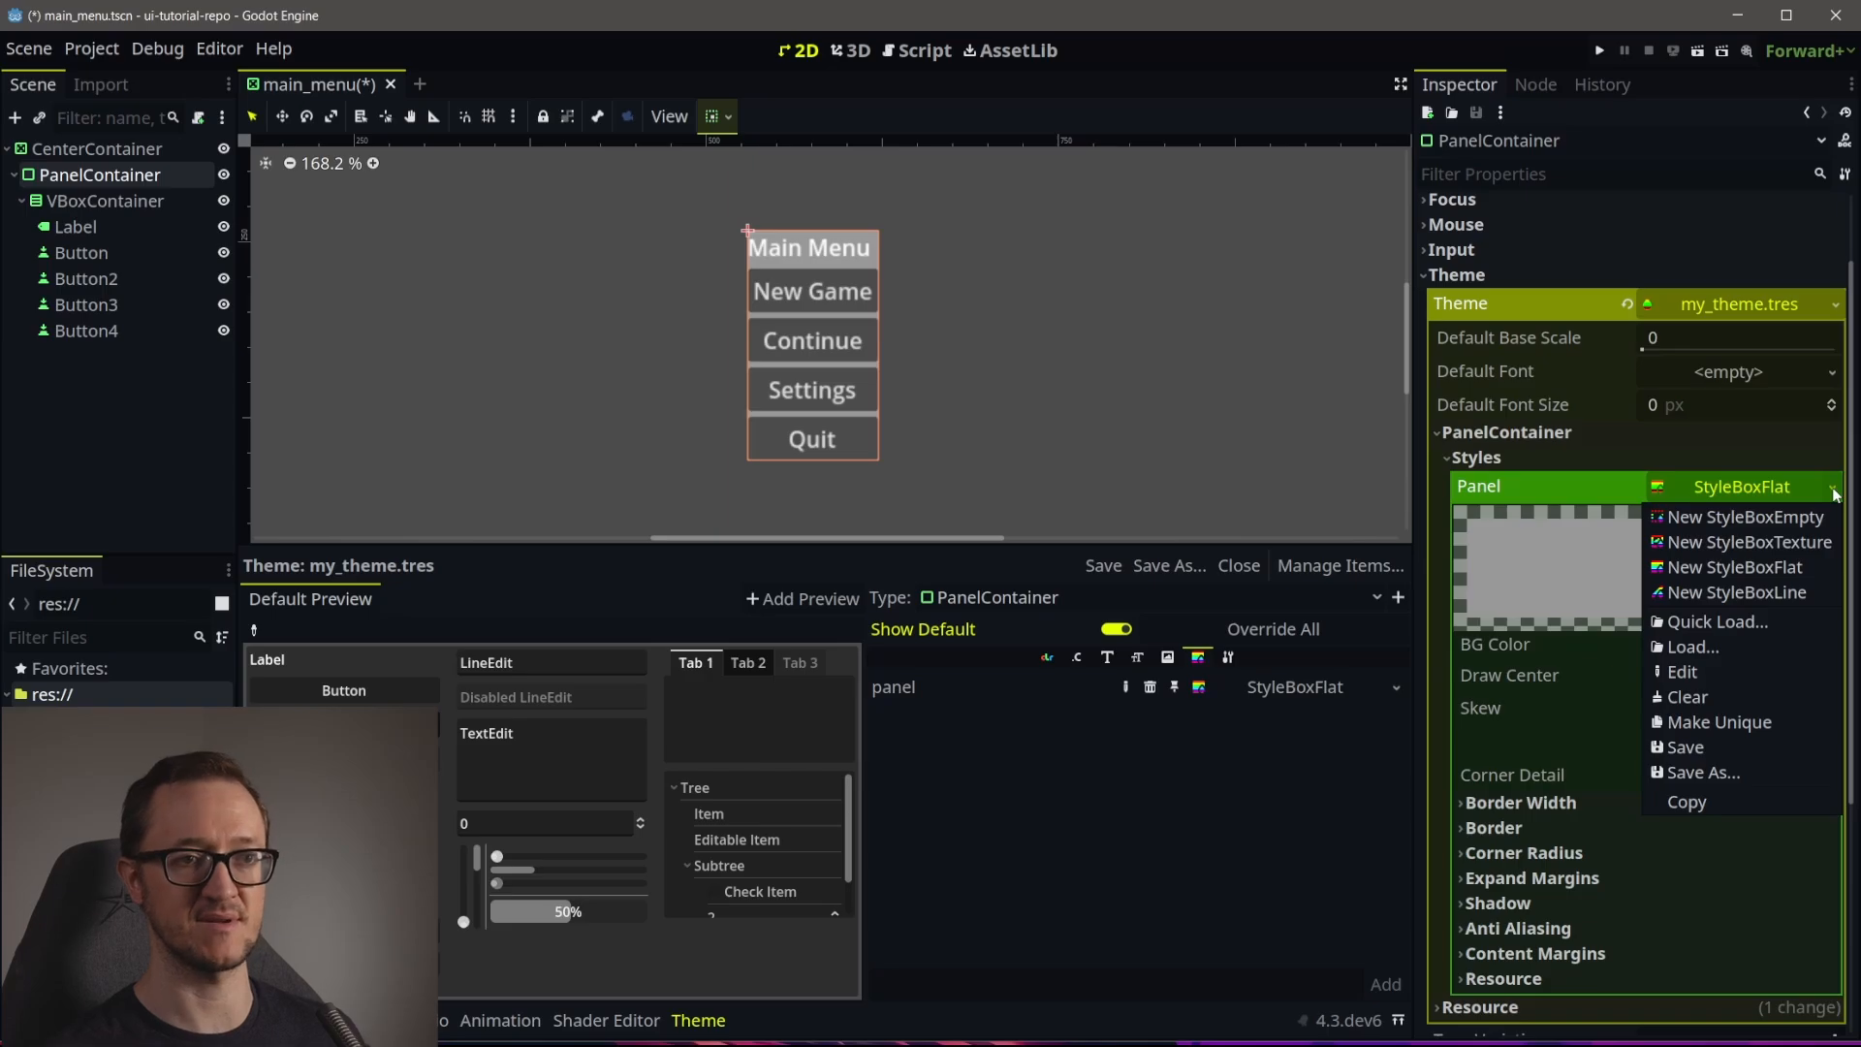
click(1726, 771)
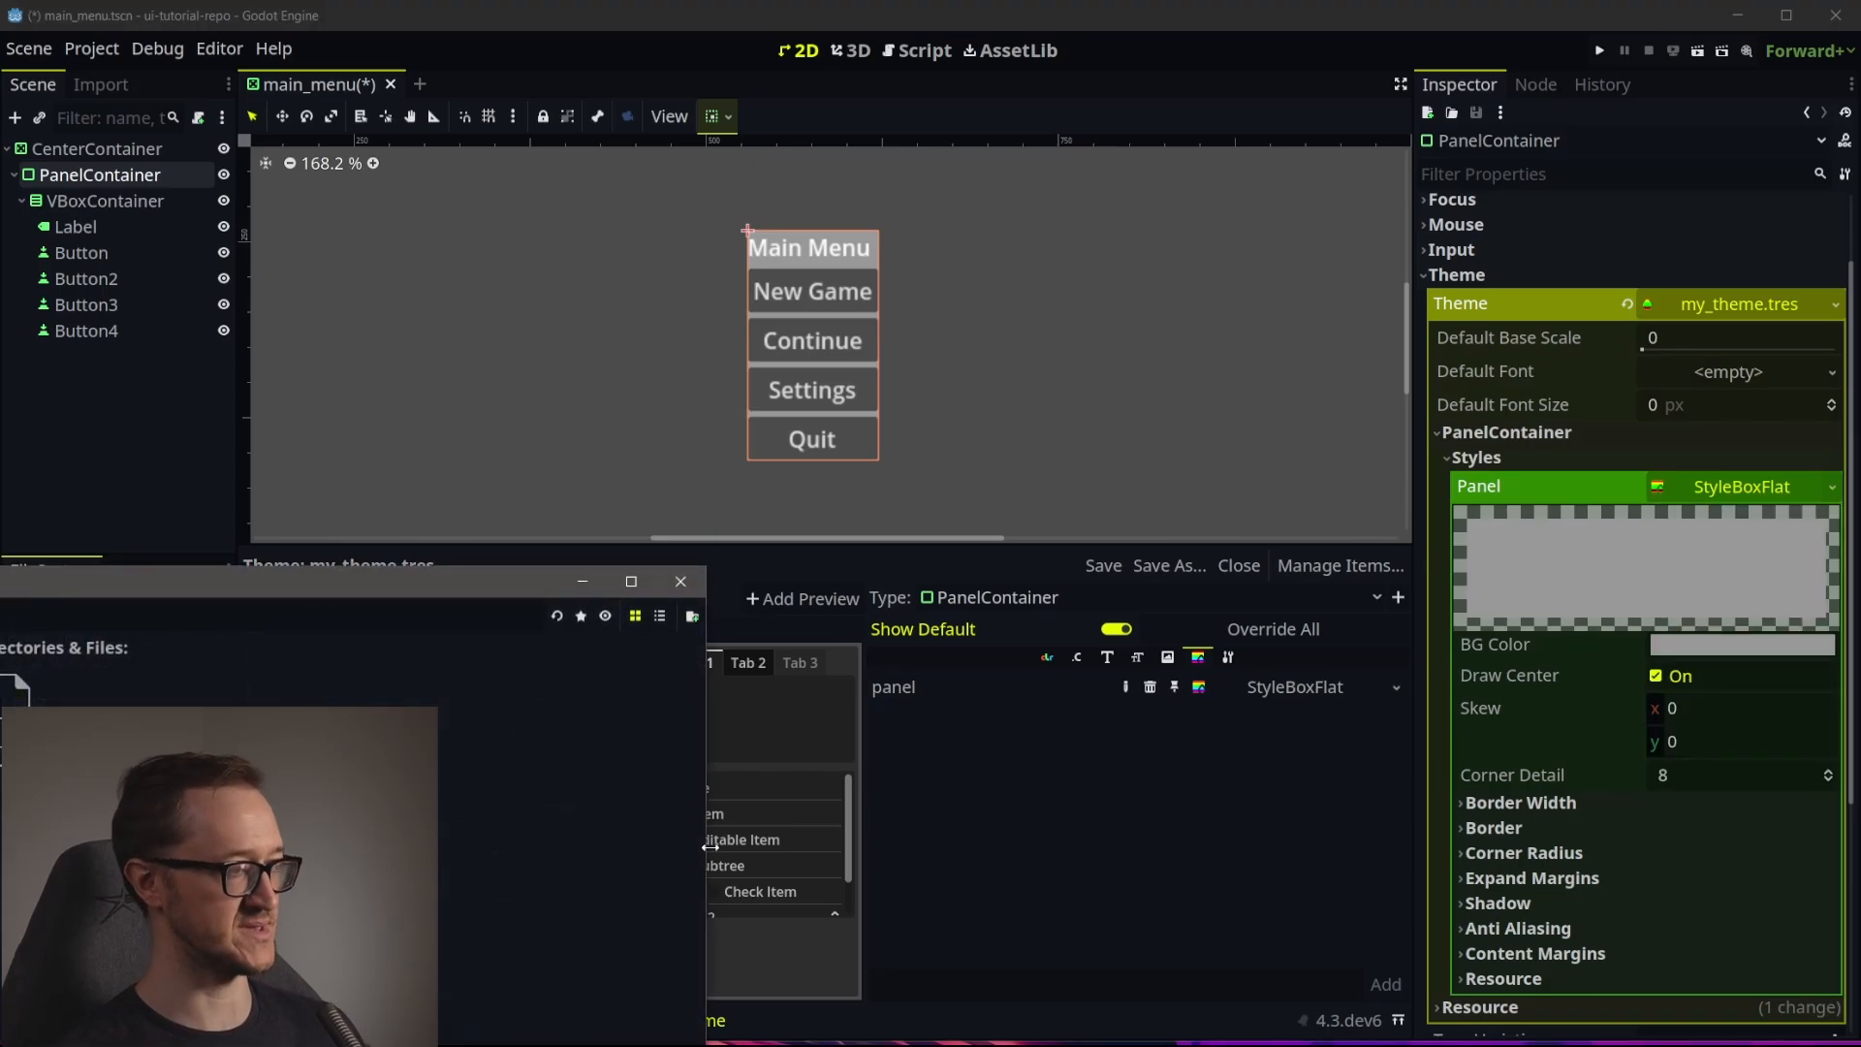
click(693, 615)
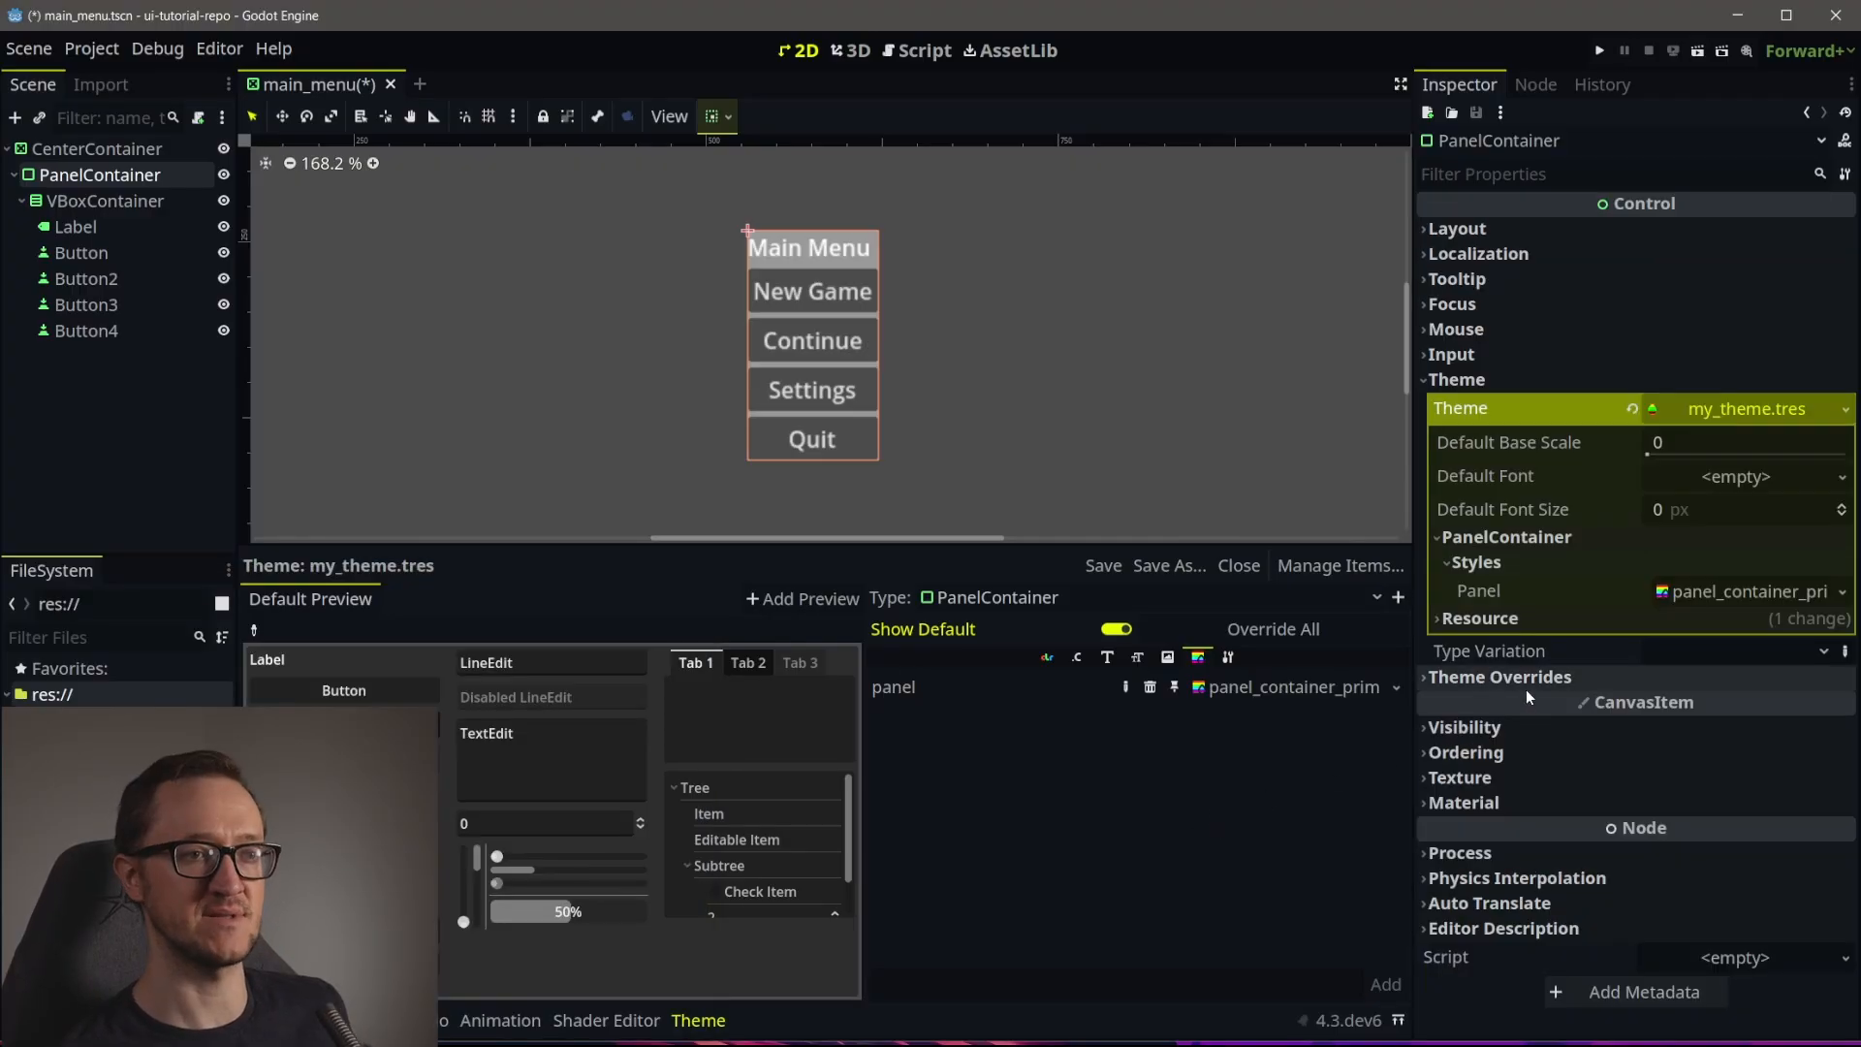
Set the panel style box's left, top, right and bottom content margins to 50 px each
click(1776, 596)
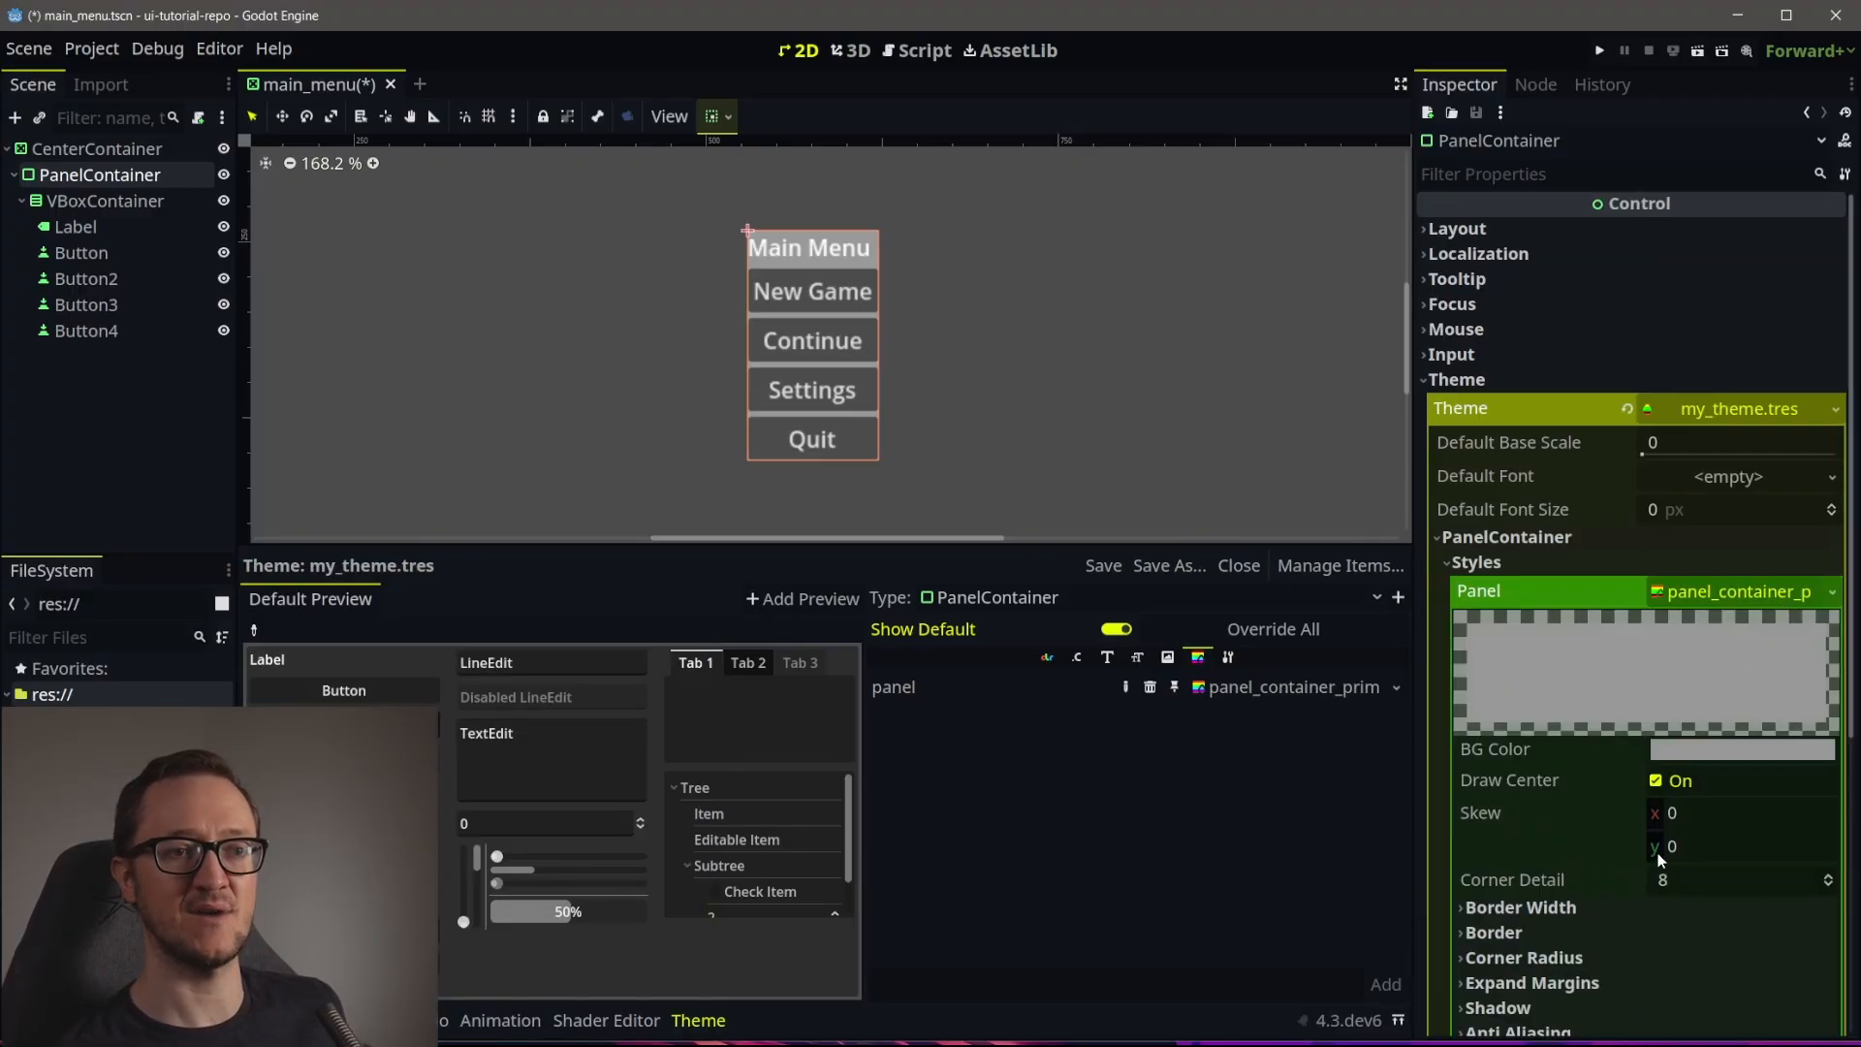
scroll(1660, 858, down, 4)
scroll(1660, 859, up, 1)
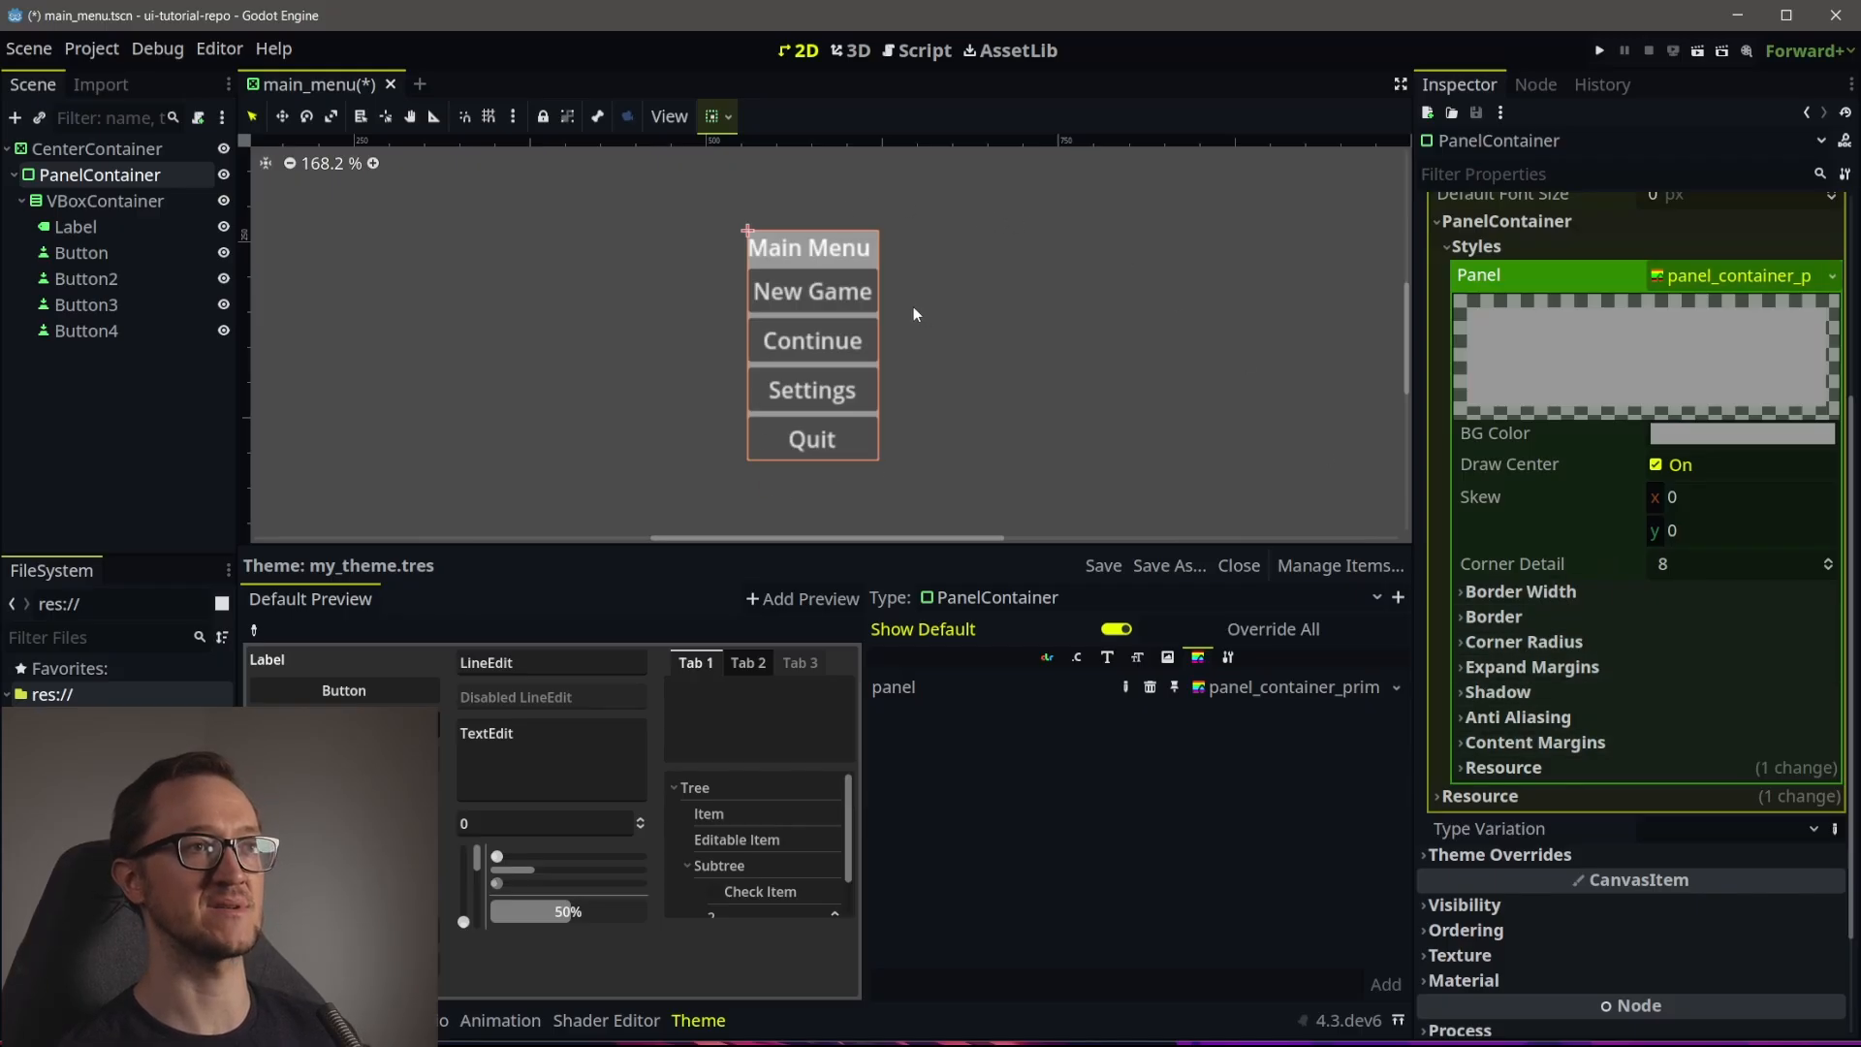
click(1567, 742)
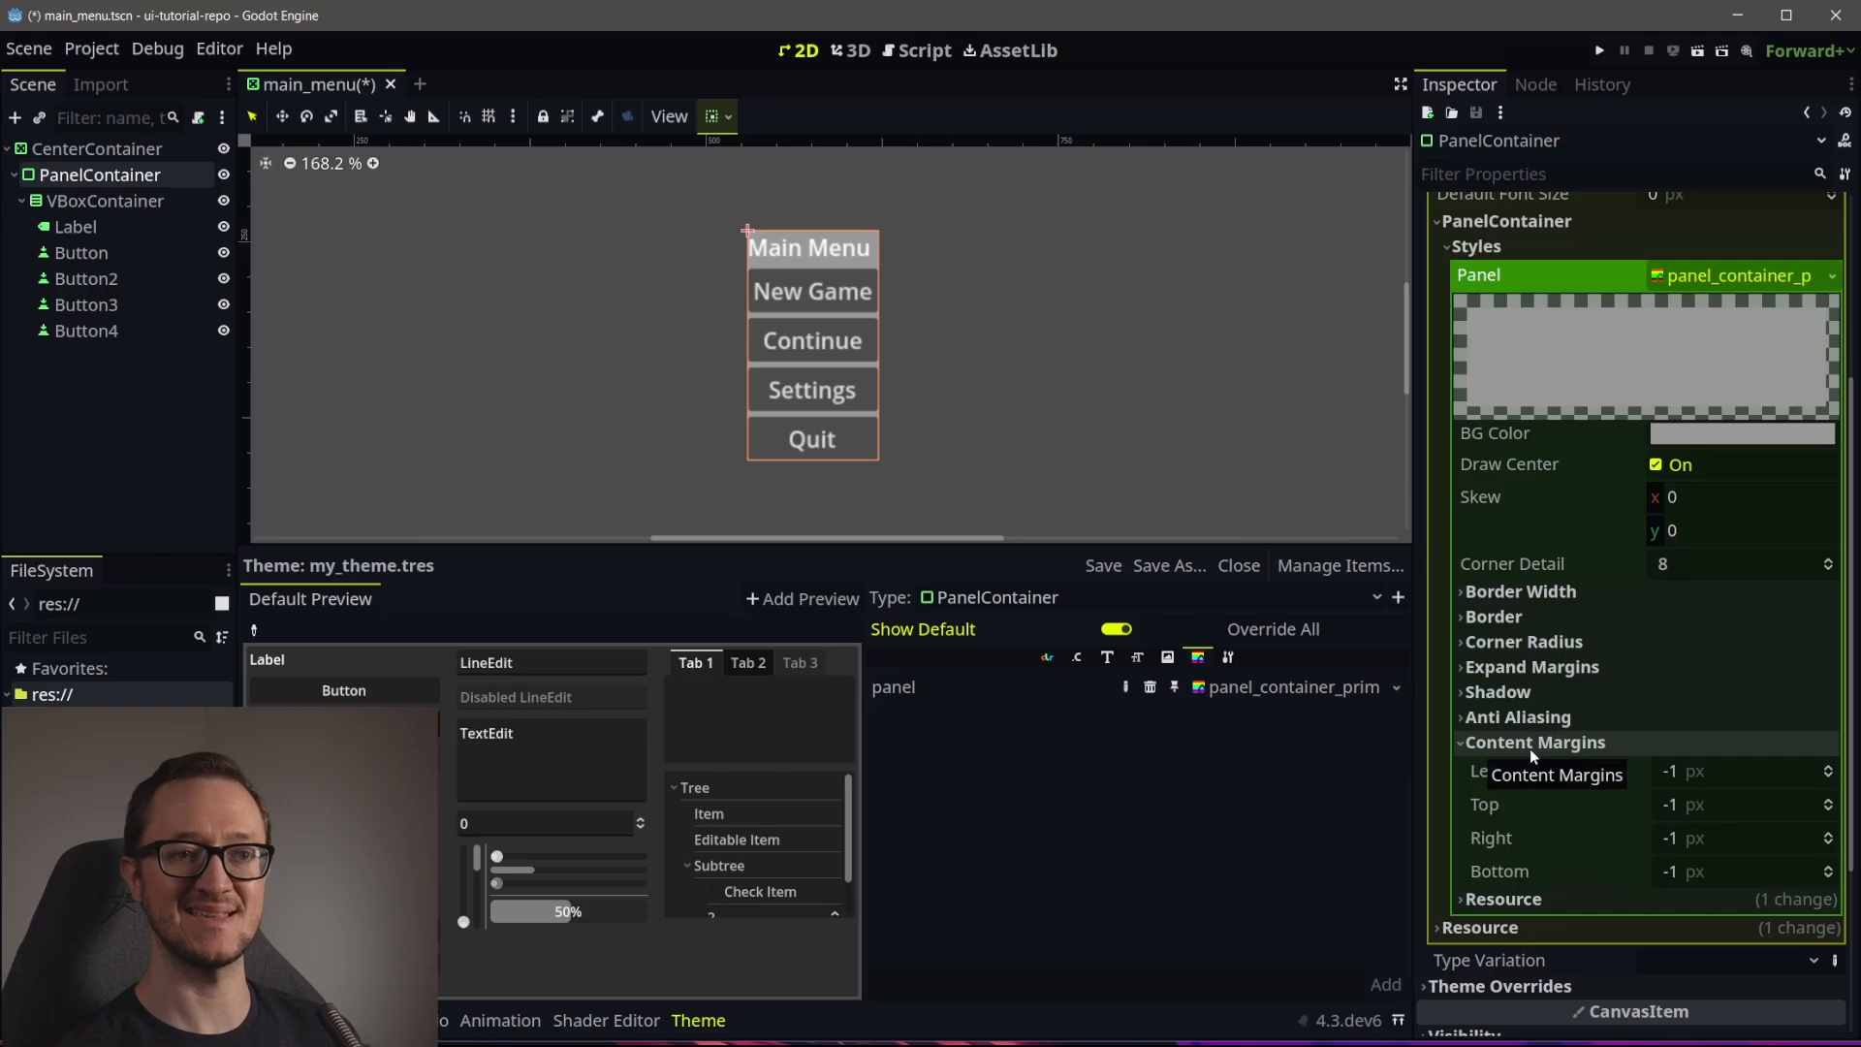
click(1721, 773)
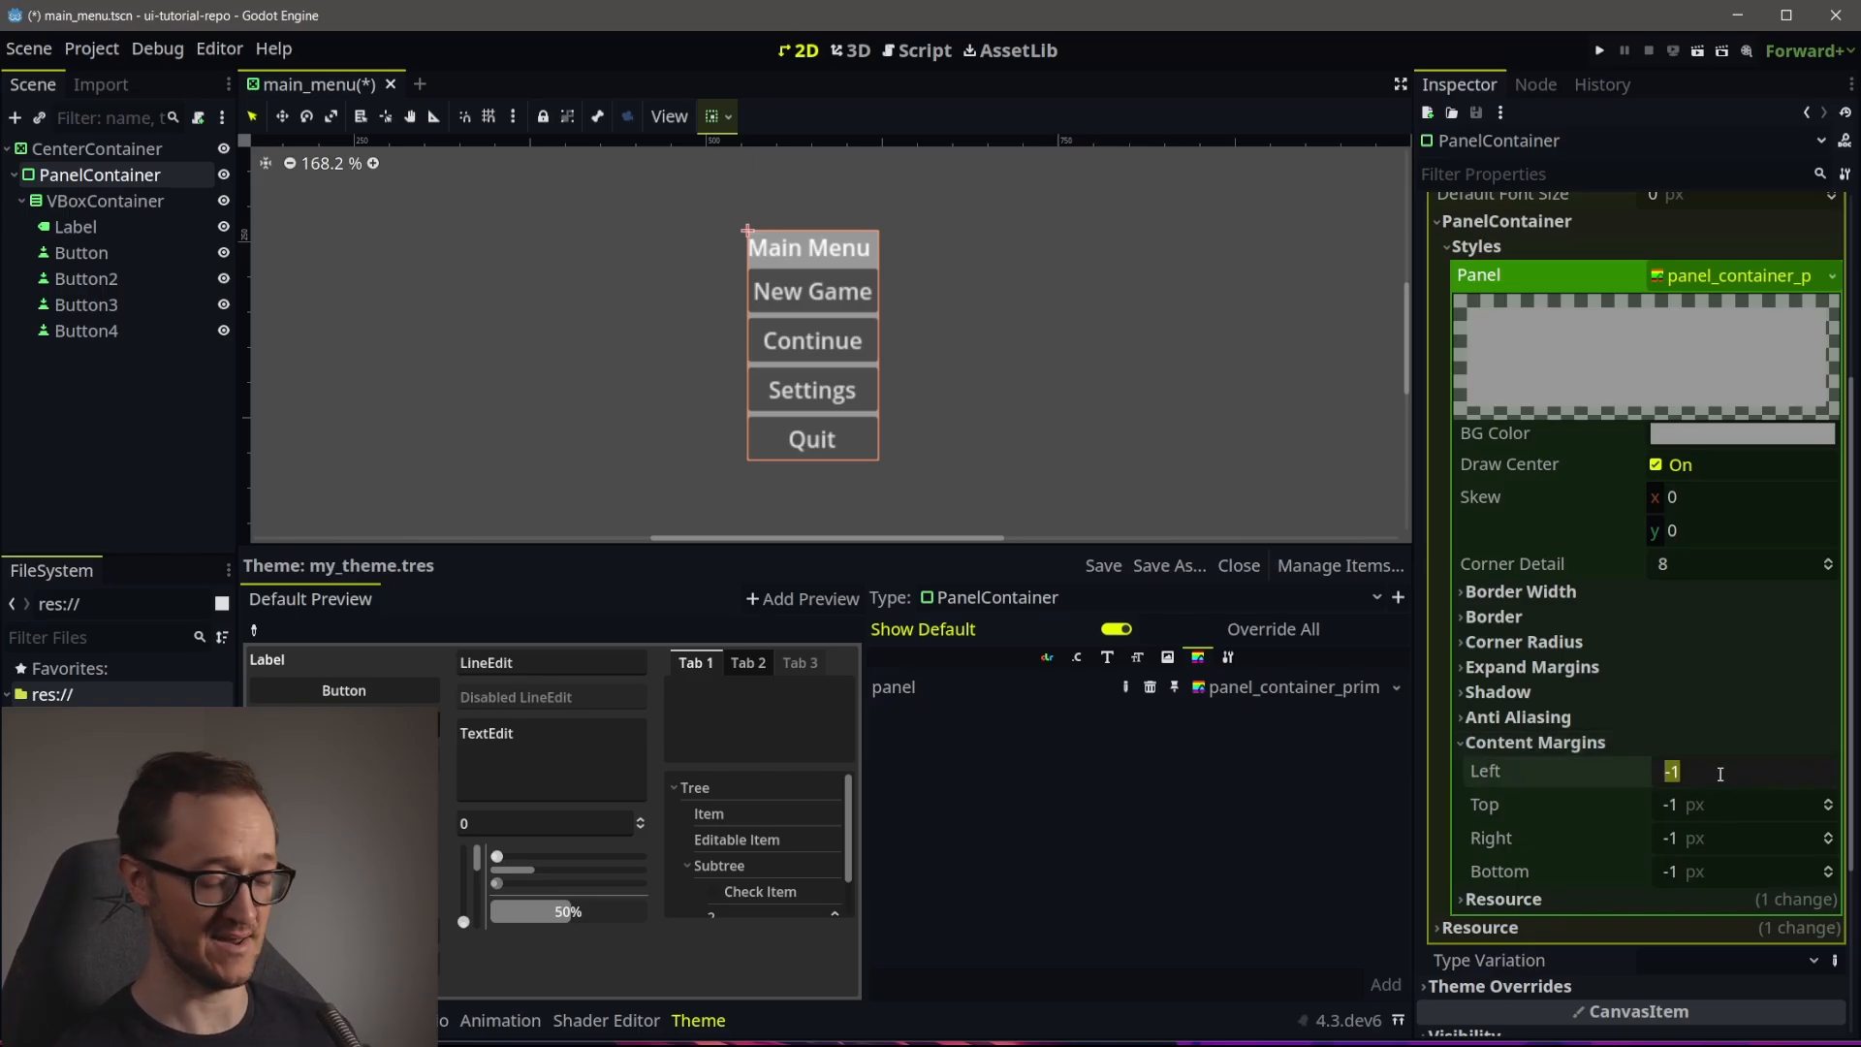
text(50)
key(Tab)
text(50)
key(Tab)
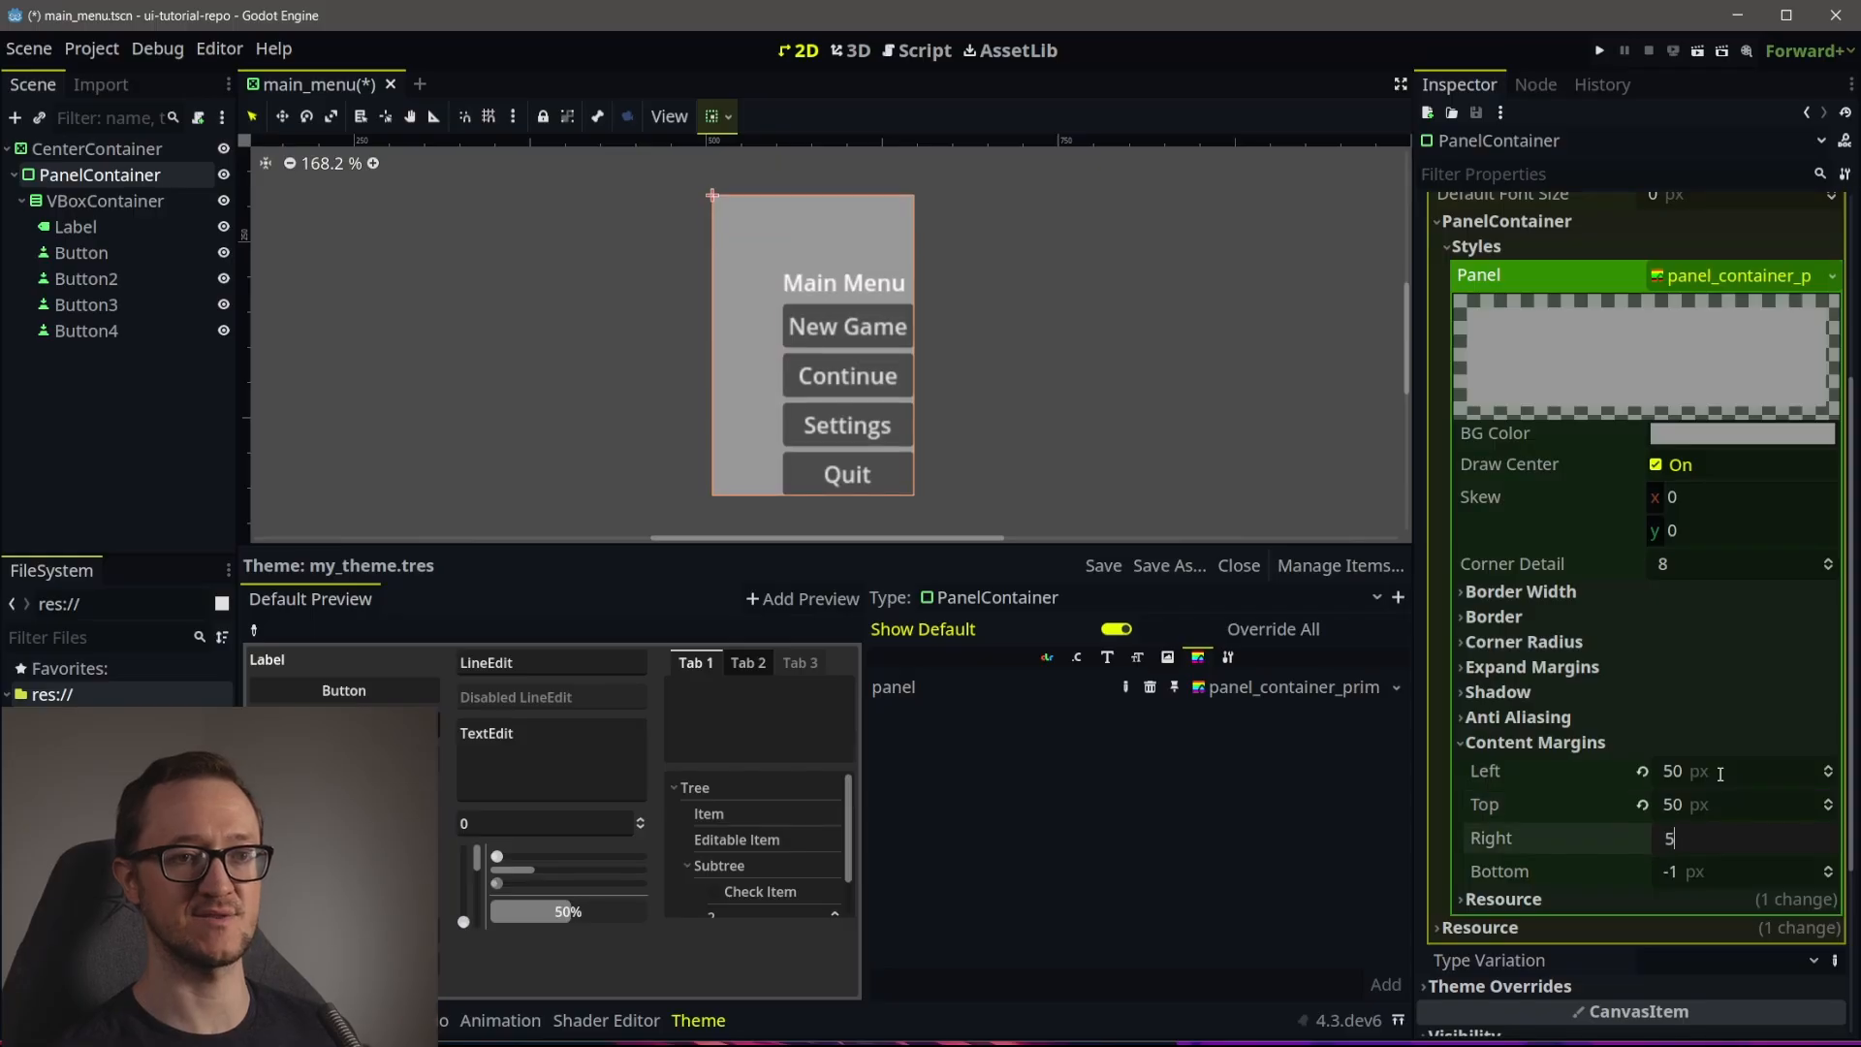
text(50)
key(Tab)
text(50)
key(Return)
scroll(853, 335, down, 4)
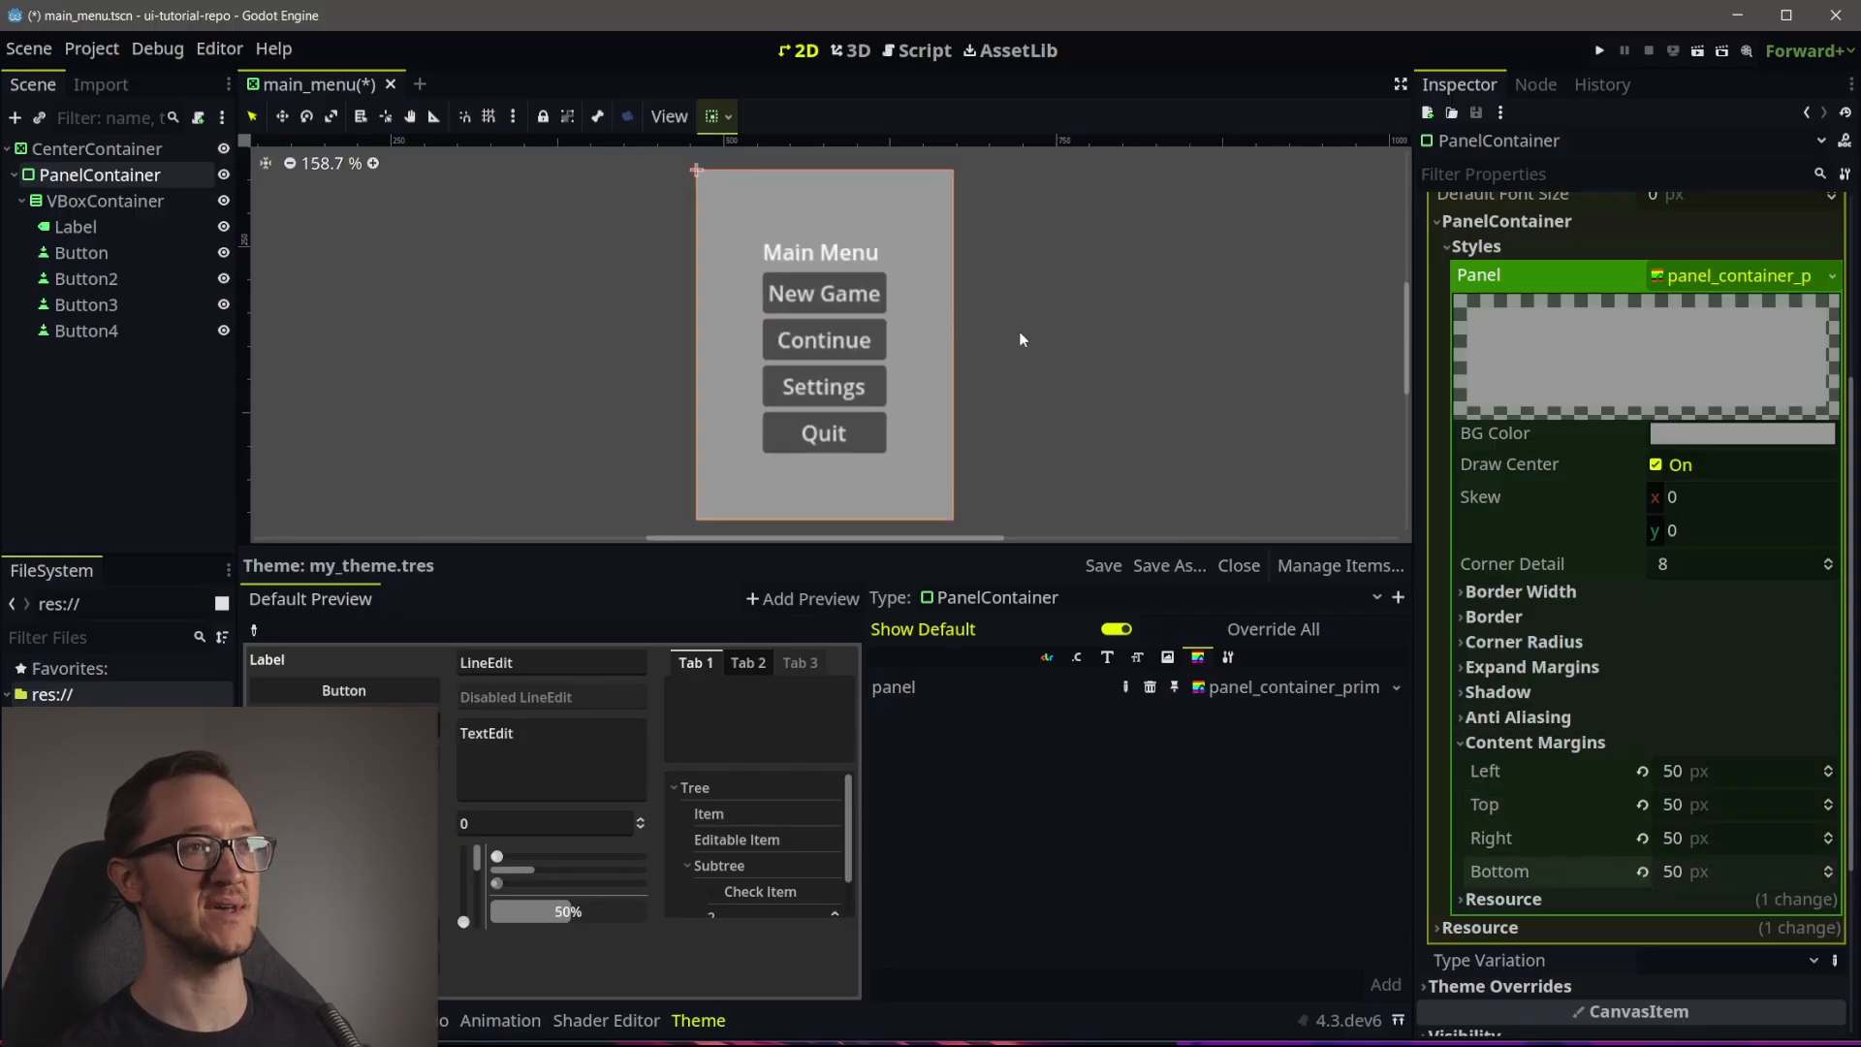
scroll(982, 375, down, 1)
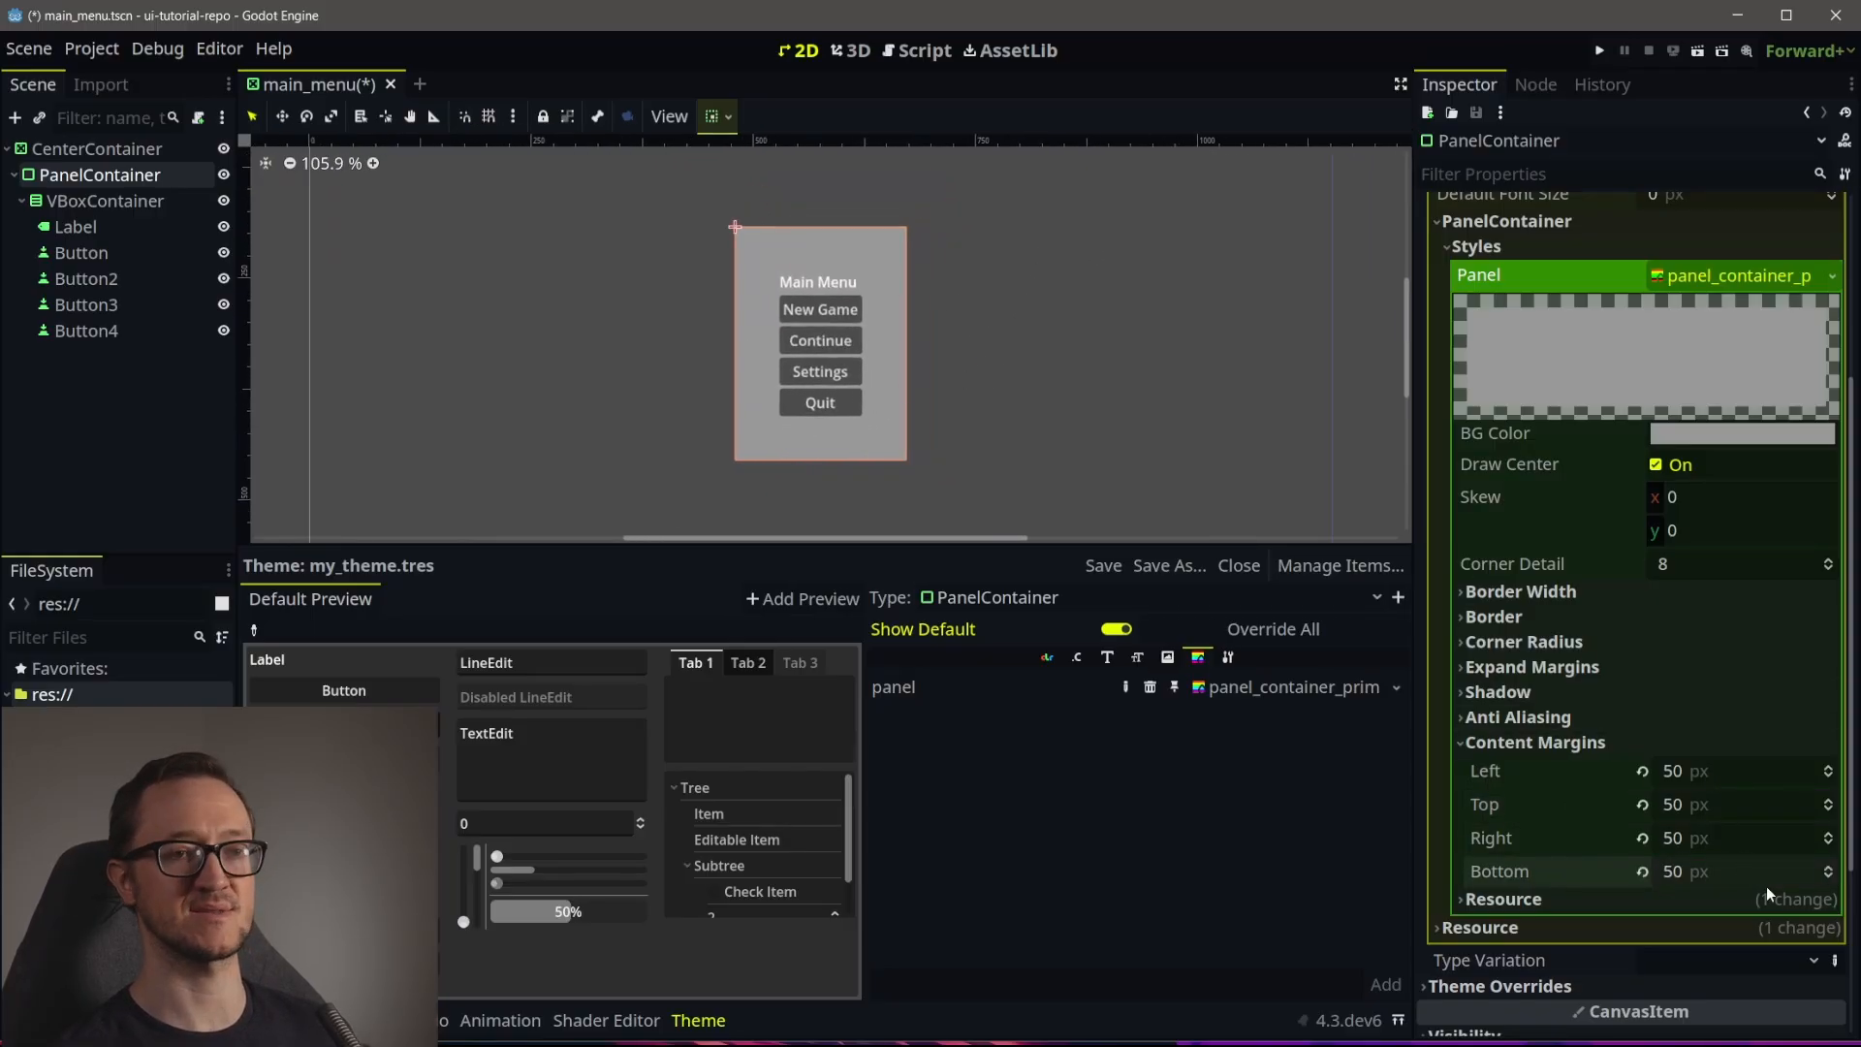
Set the panel style box's left, top, right and bottom border widths to 3 px each
click(1563, 591)
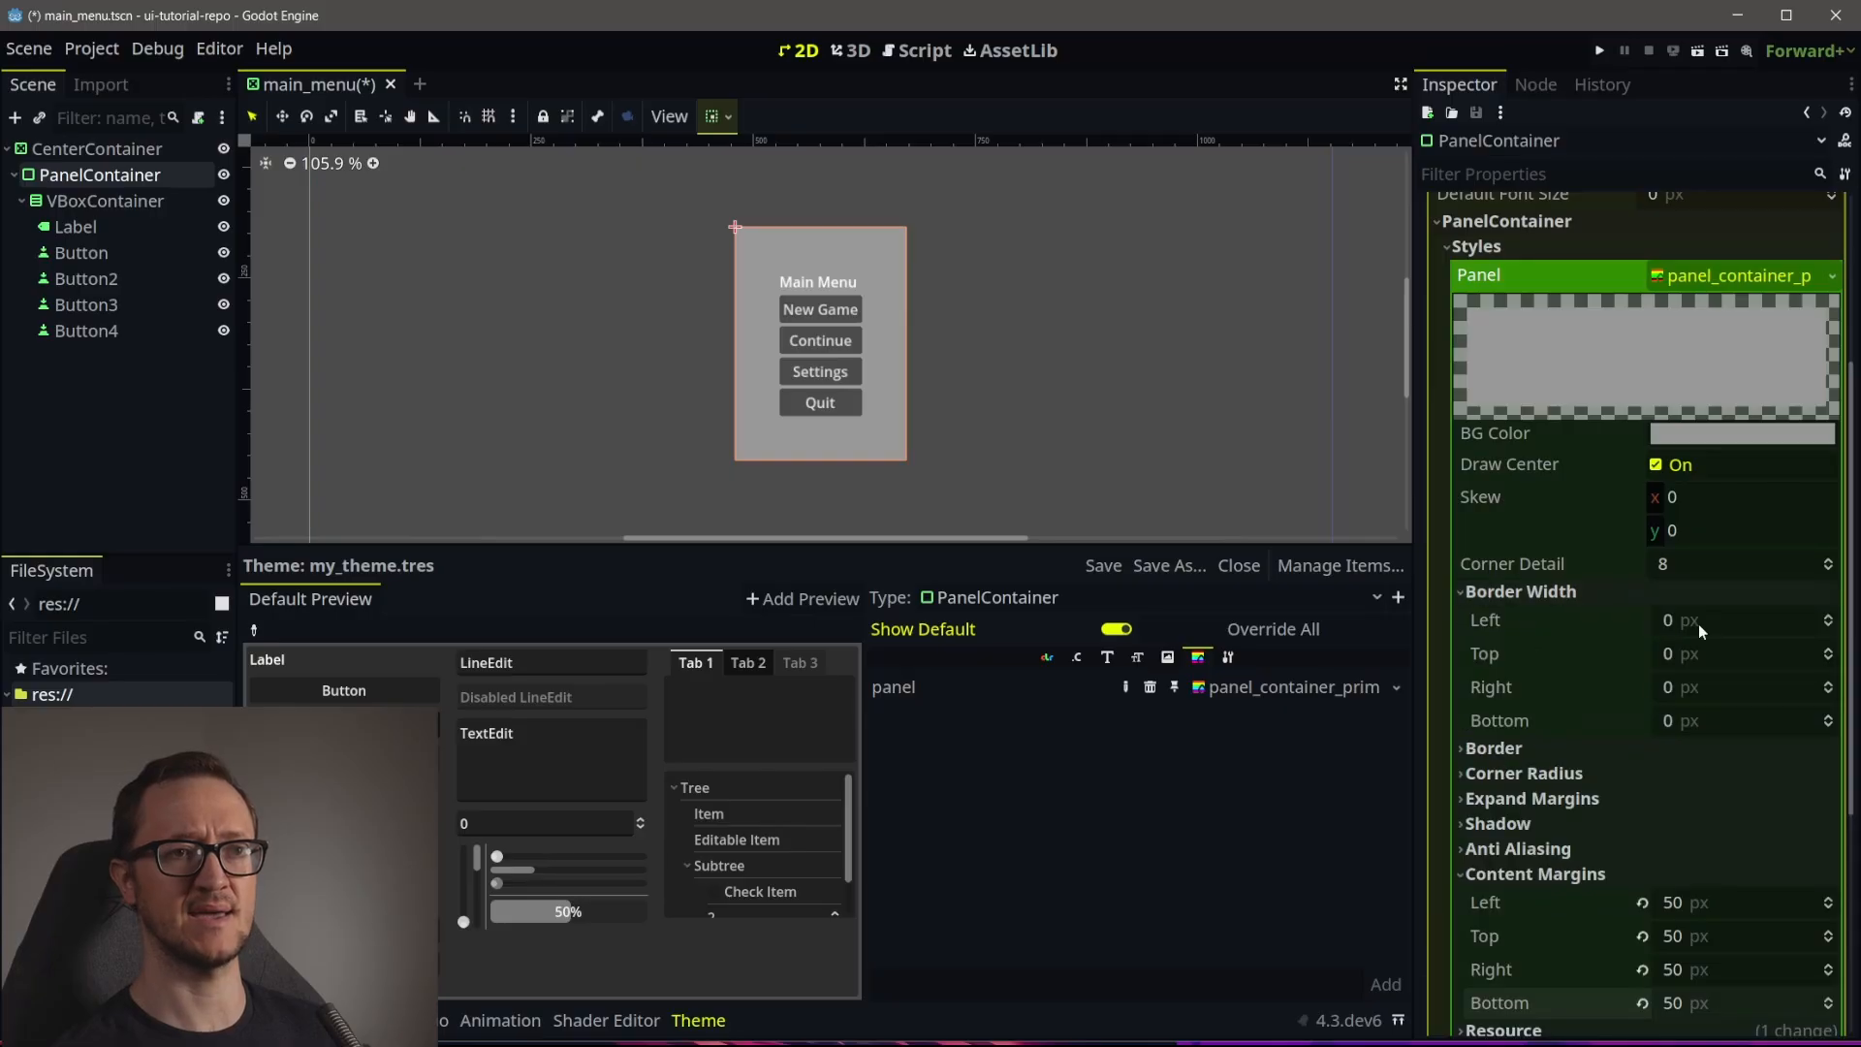
click(1700, 624)
text(3)
key(Tab)
text(3)
key(Tab)
text(3)
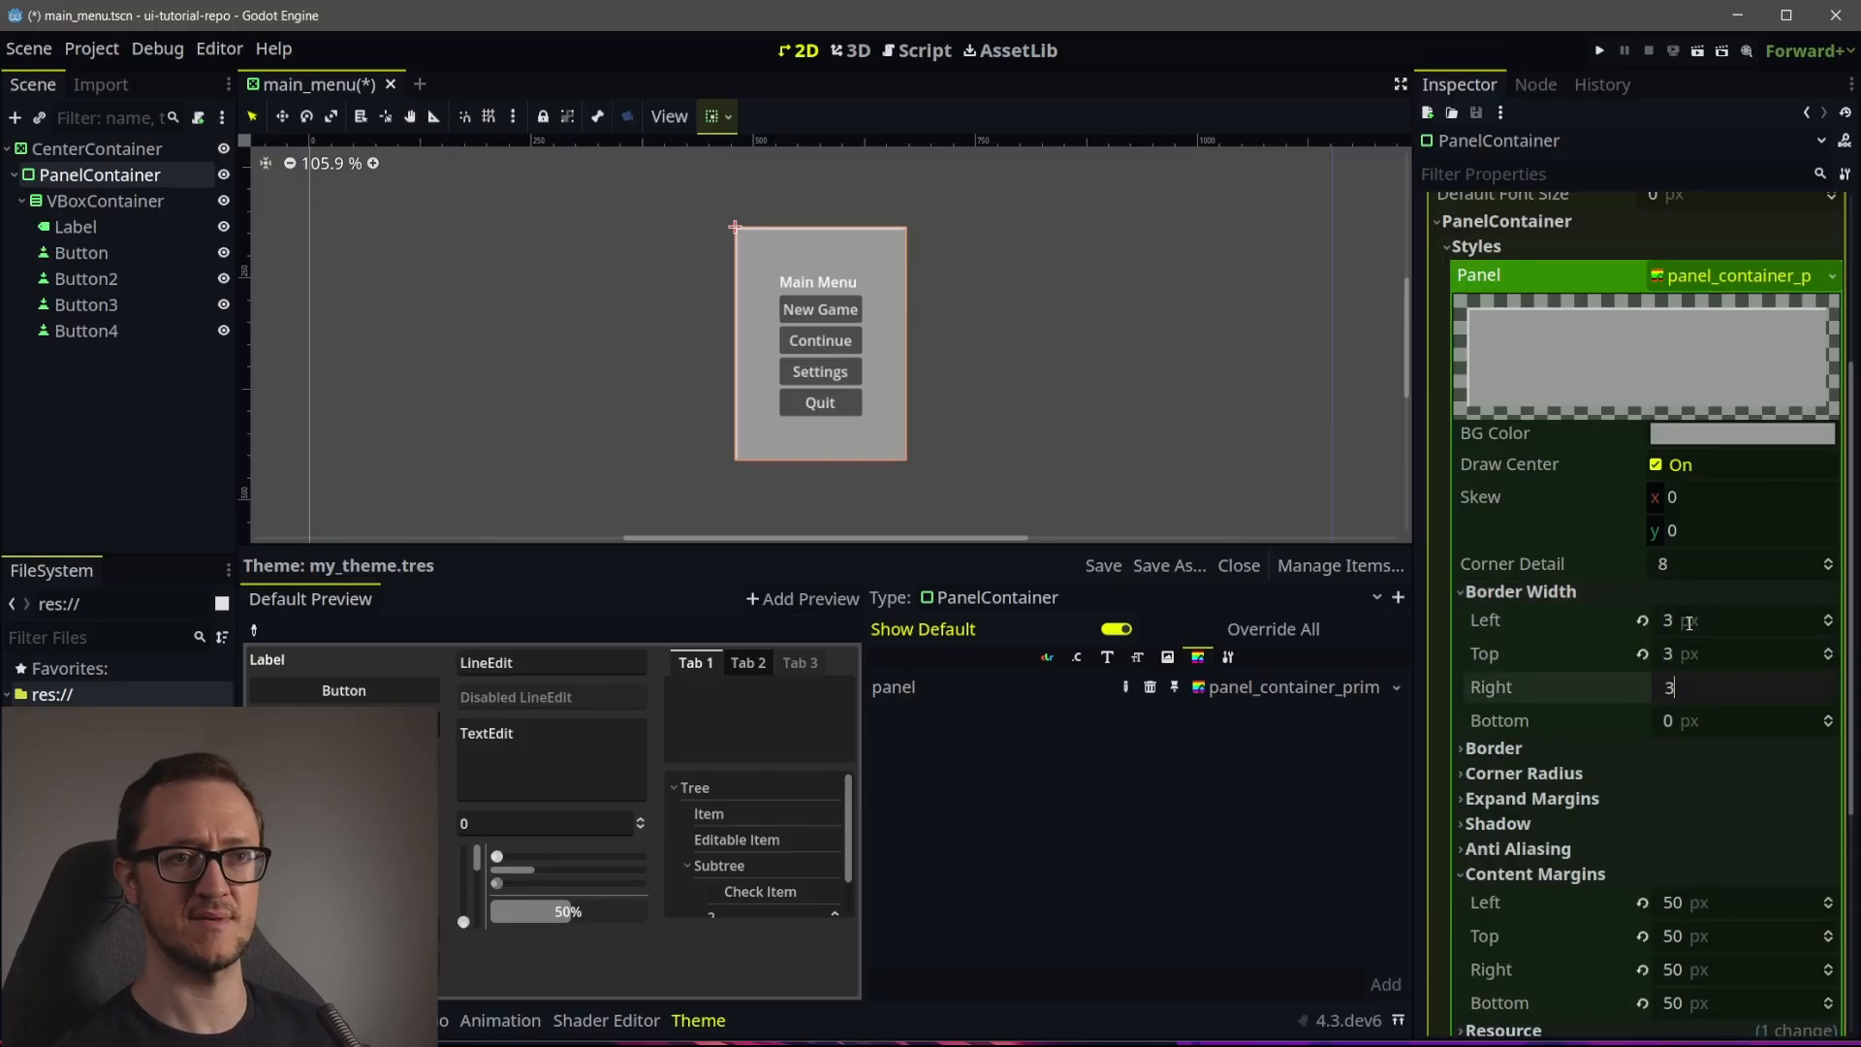
key(Tab)
text(3)
key(Return)
scroll(962, 339, up, 1)
scroll(960, 333, up, 2)
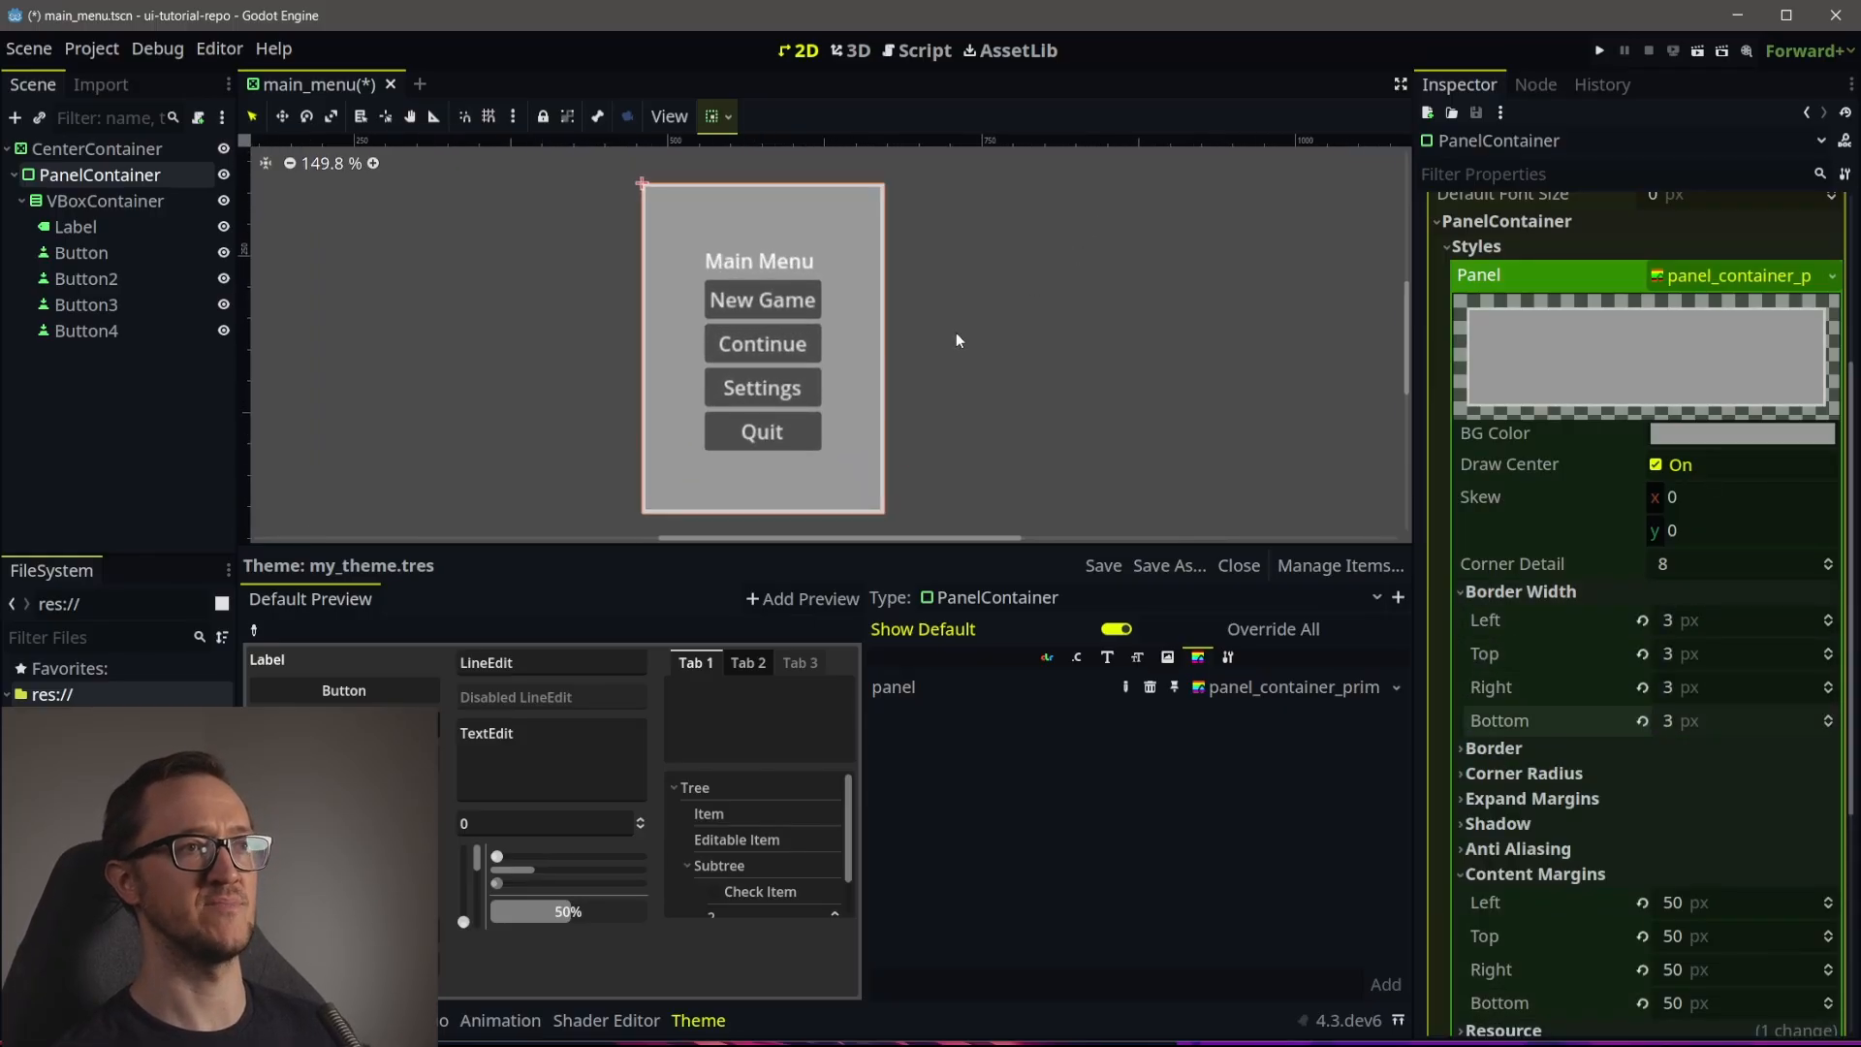
Enable blending for the panel's border and inspect the border edge up close in the viewport
click(1576, 754)
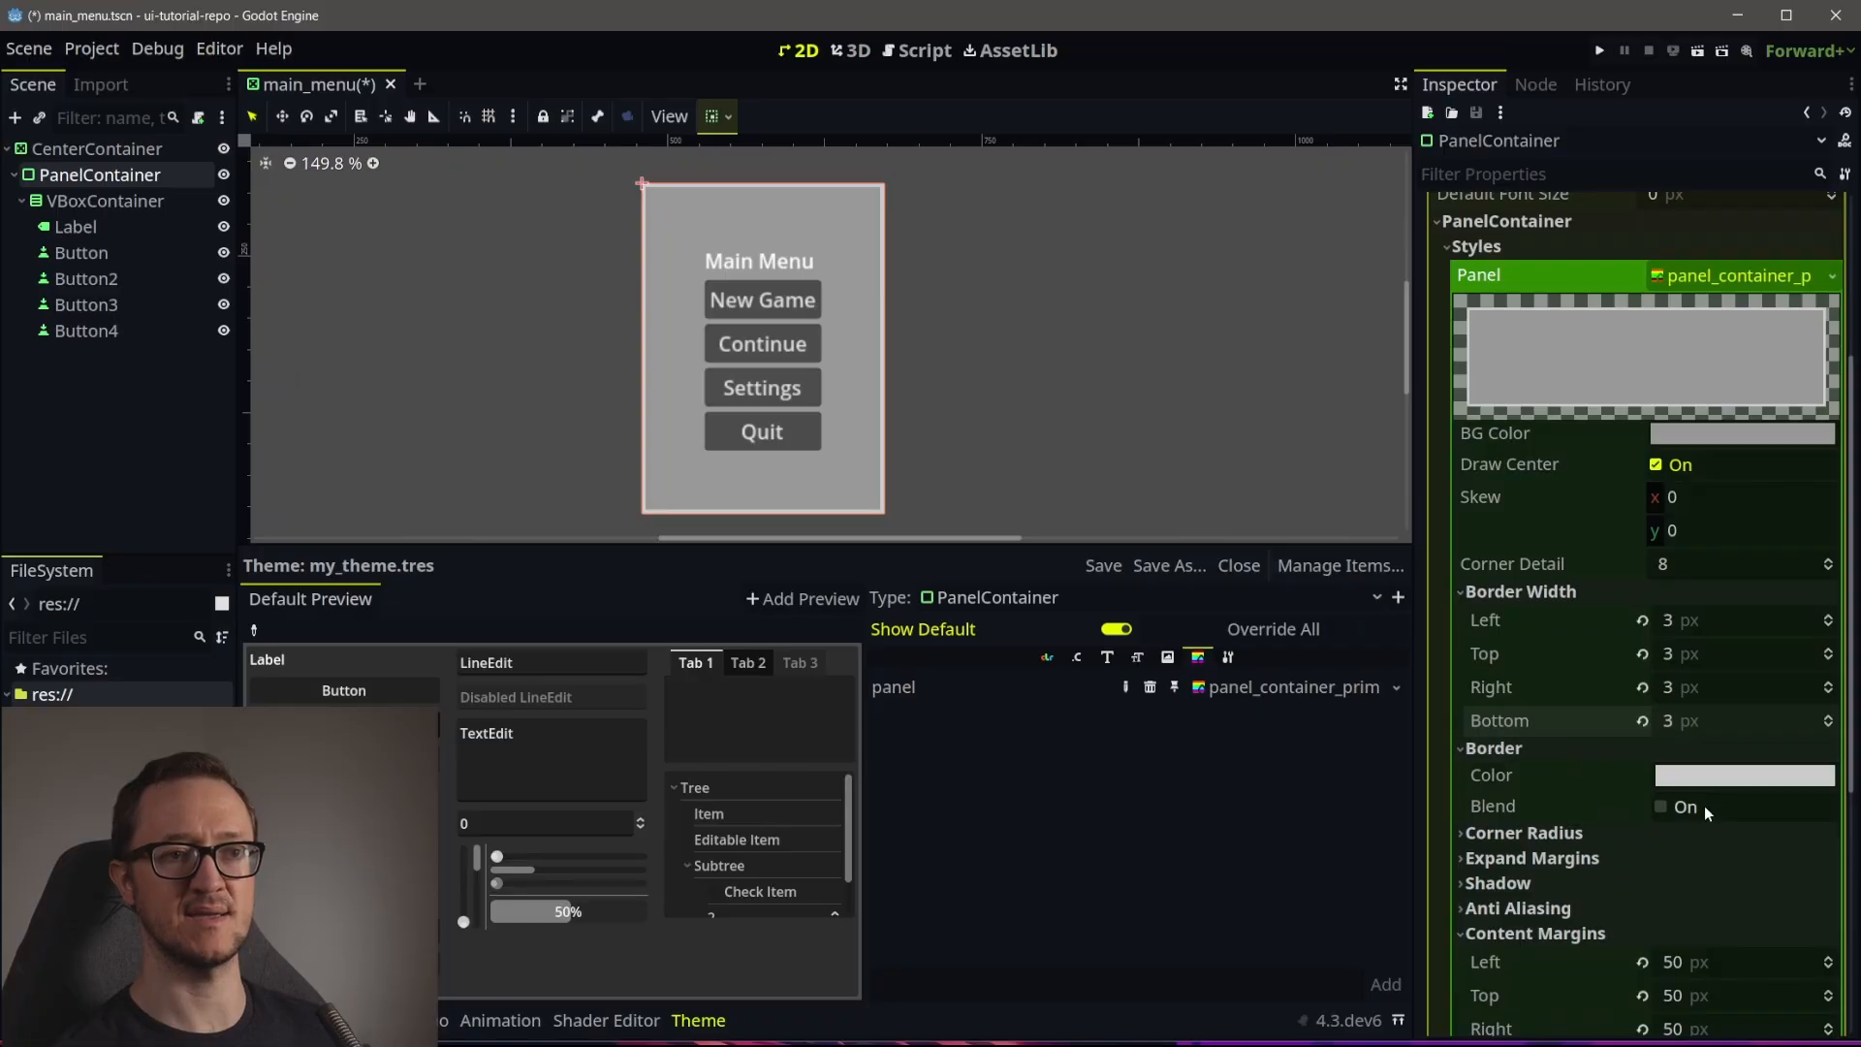
click(1660, 806)
scroll(932, 419, up, 7)
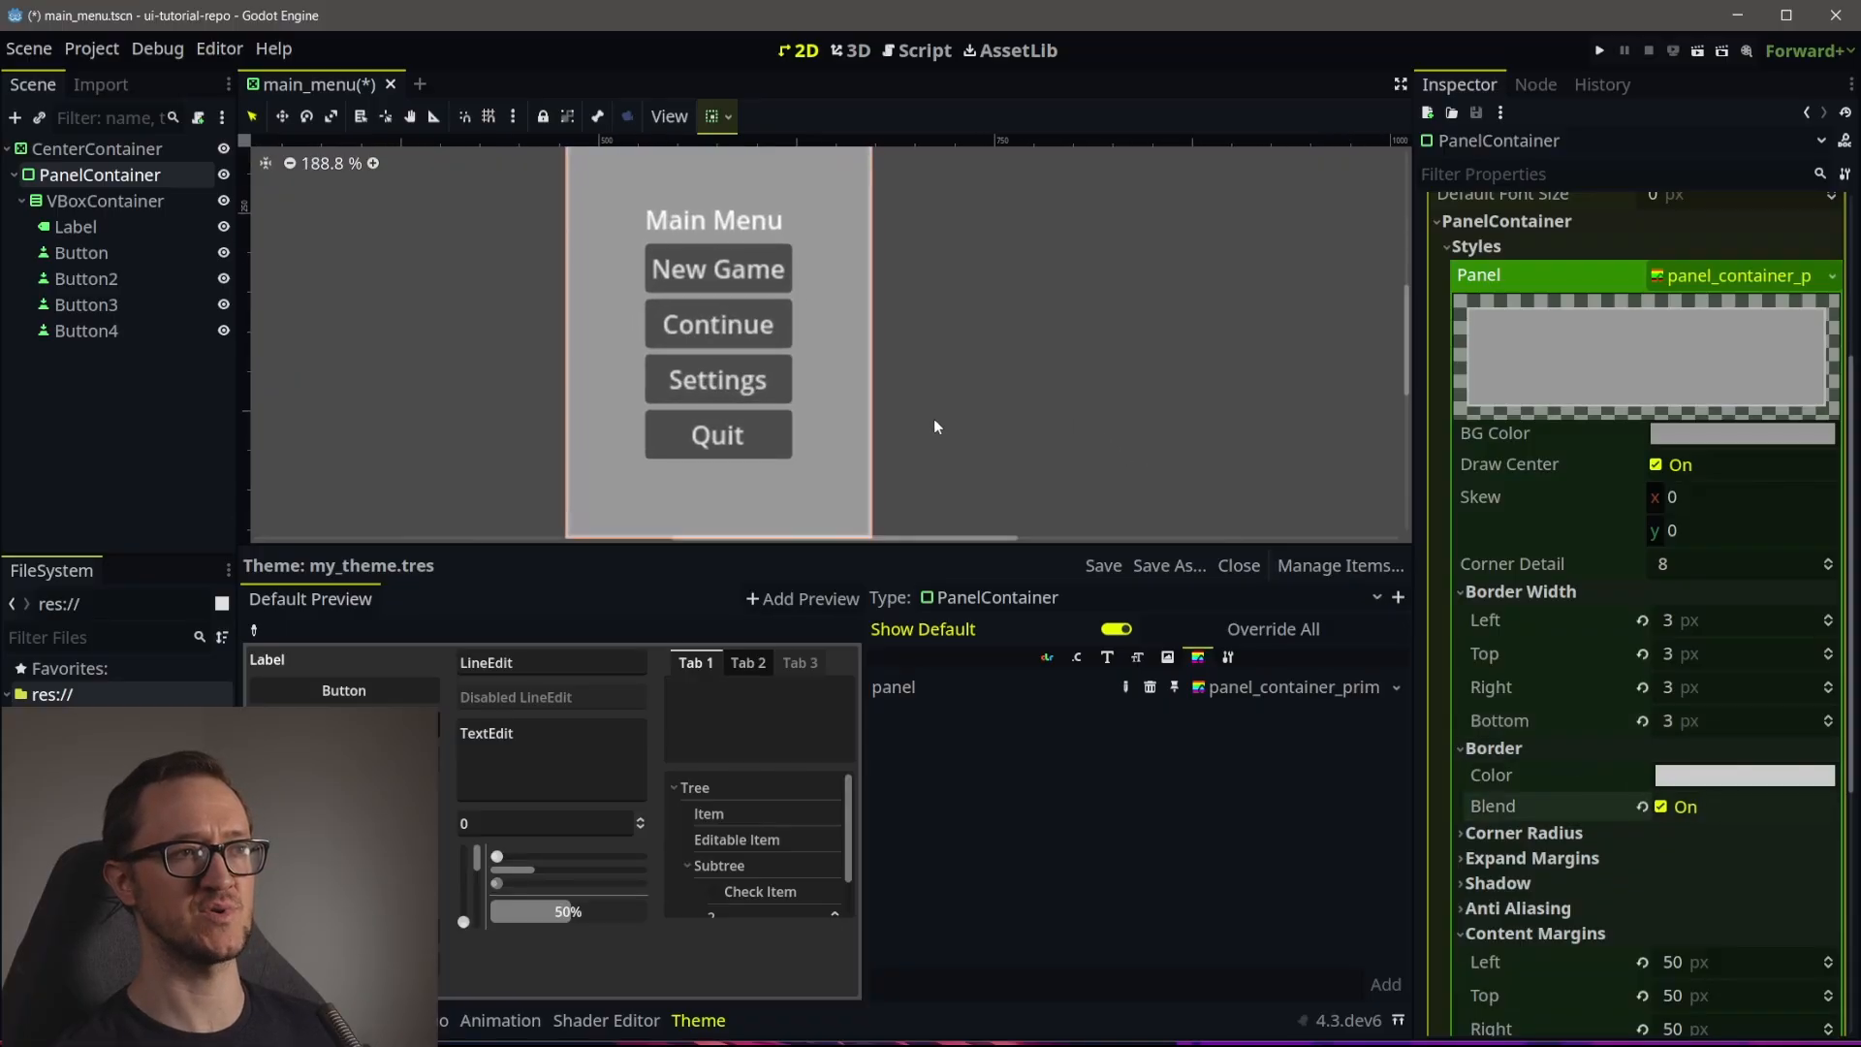
scroll(926, 424, up, 1)
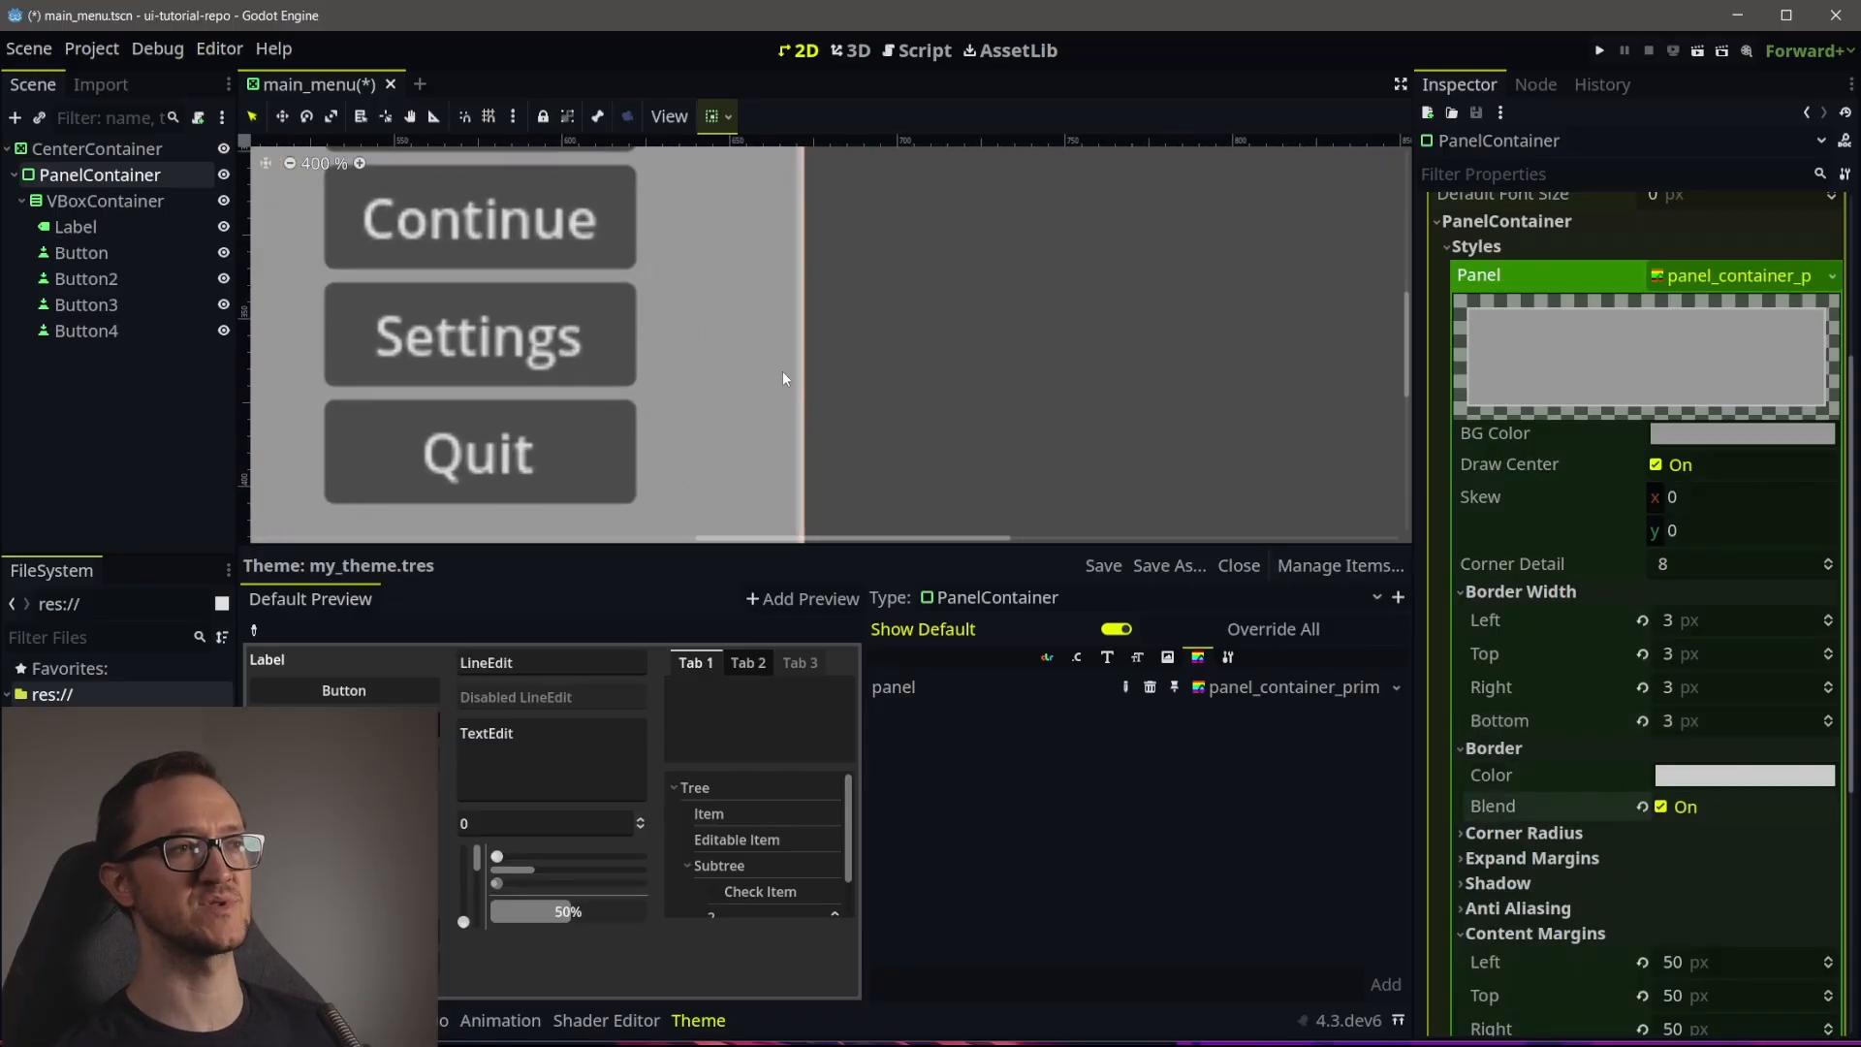
scroll(799, 402, down, 6)
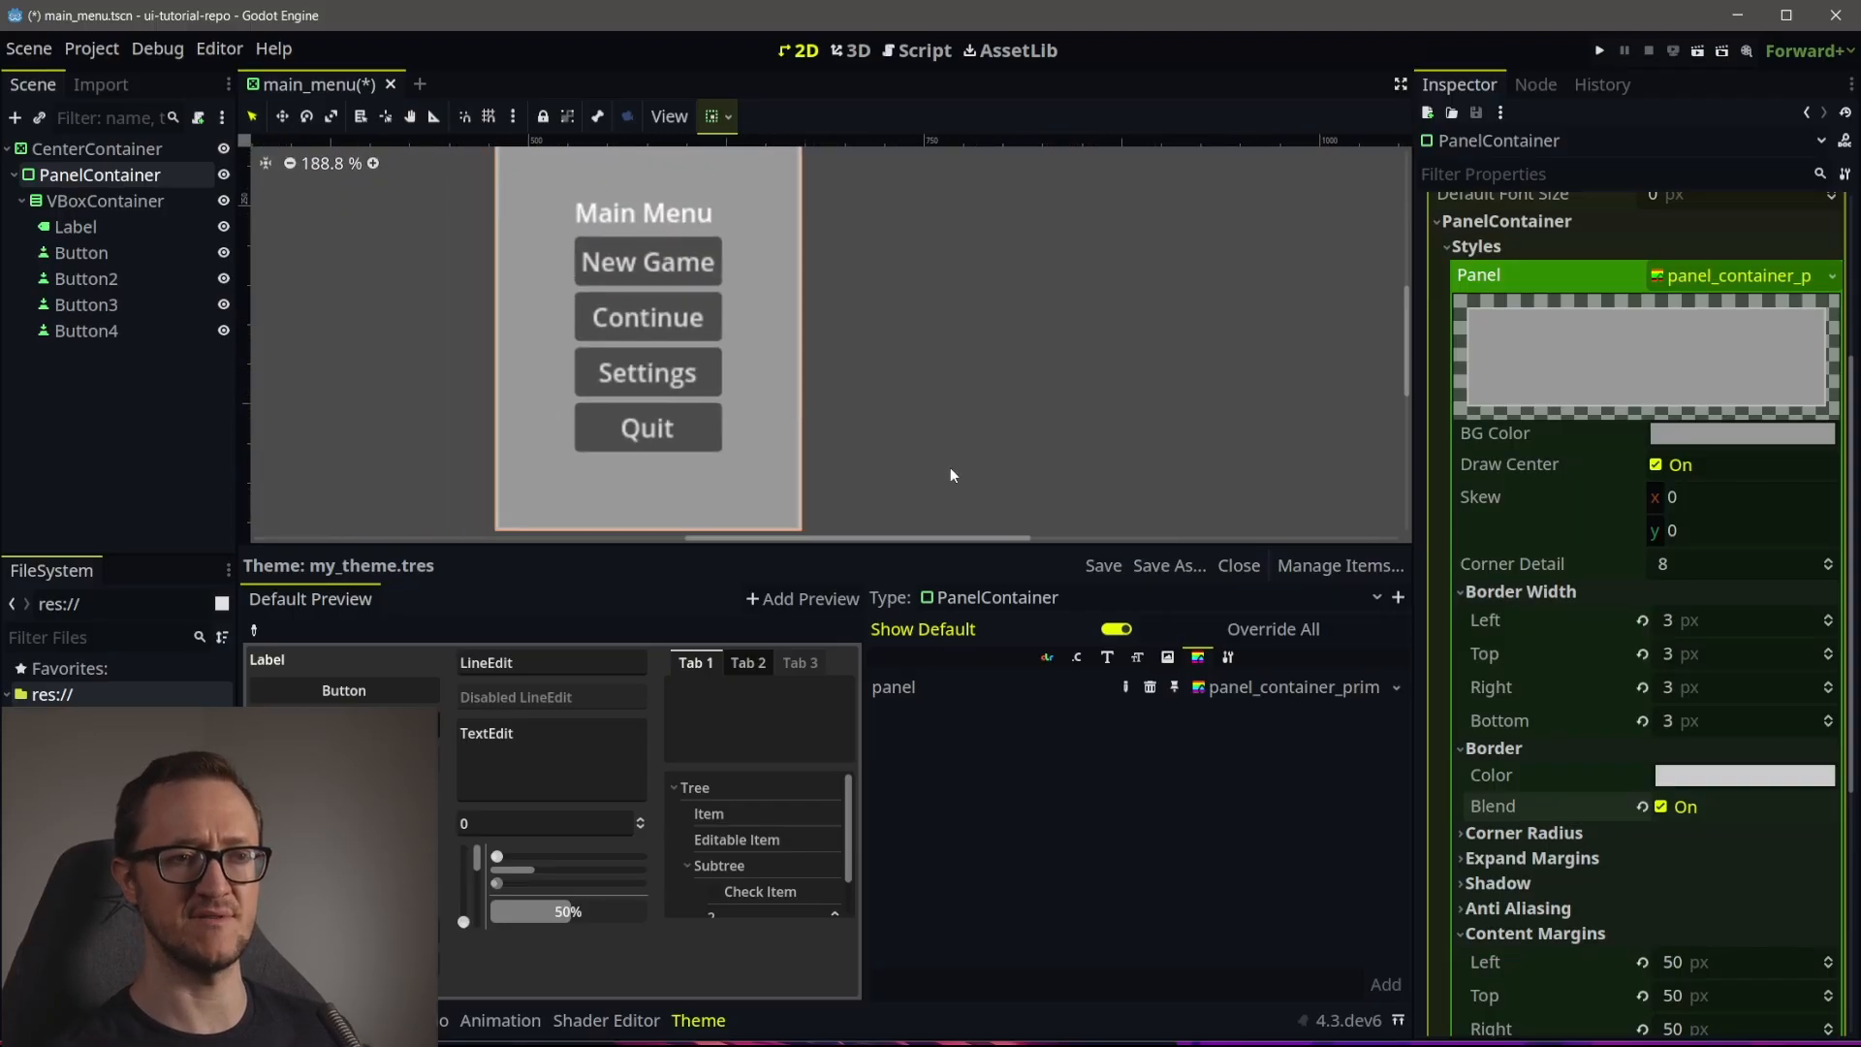
Round all four corners of the panel style box with a corner radius of 20 px each
click(1524, 833)
click(1762, 861)
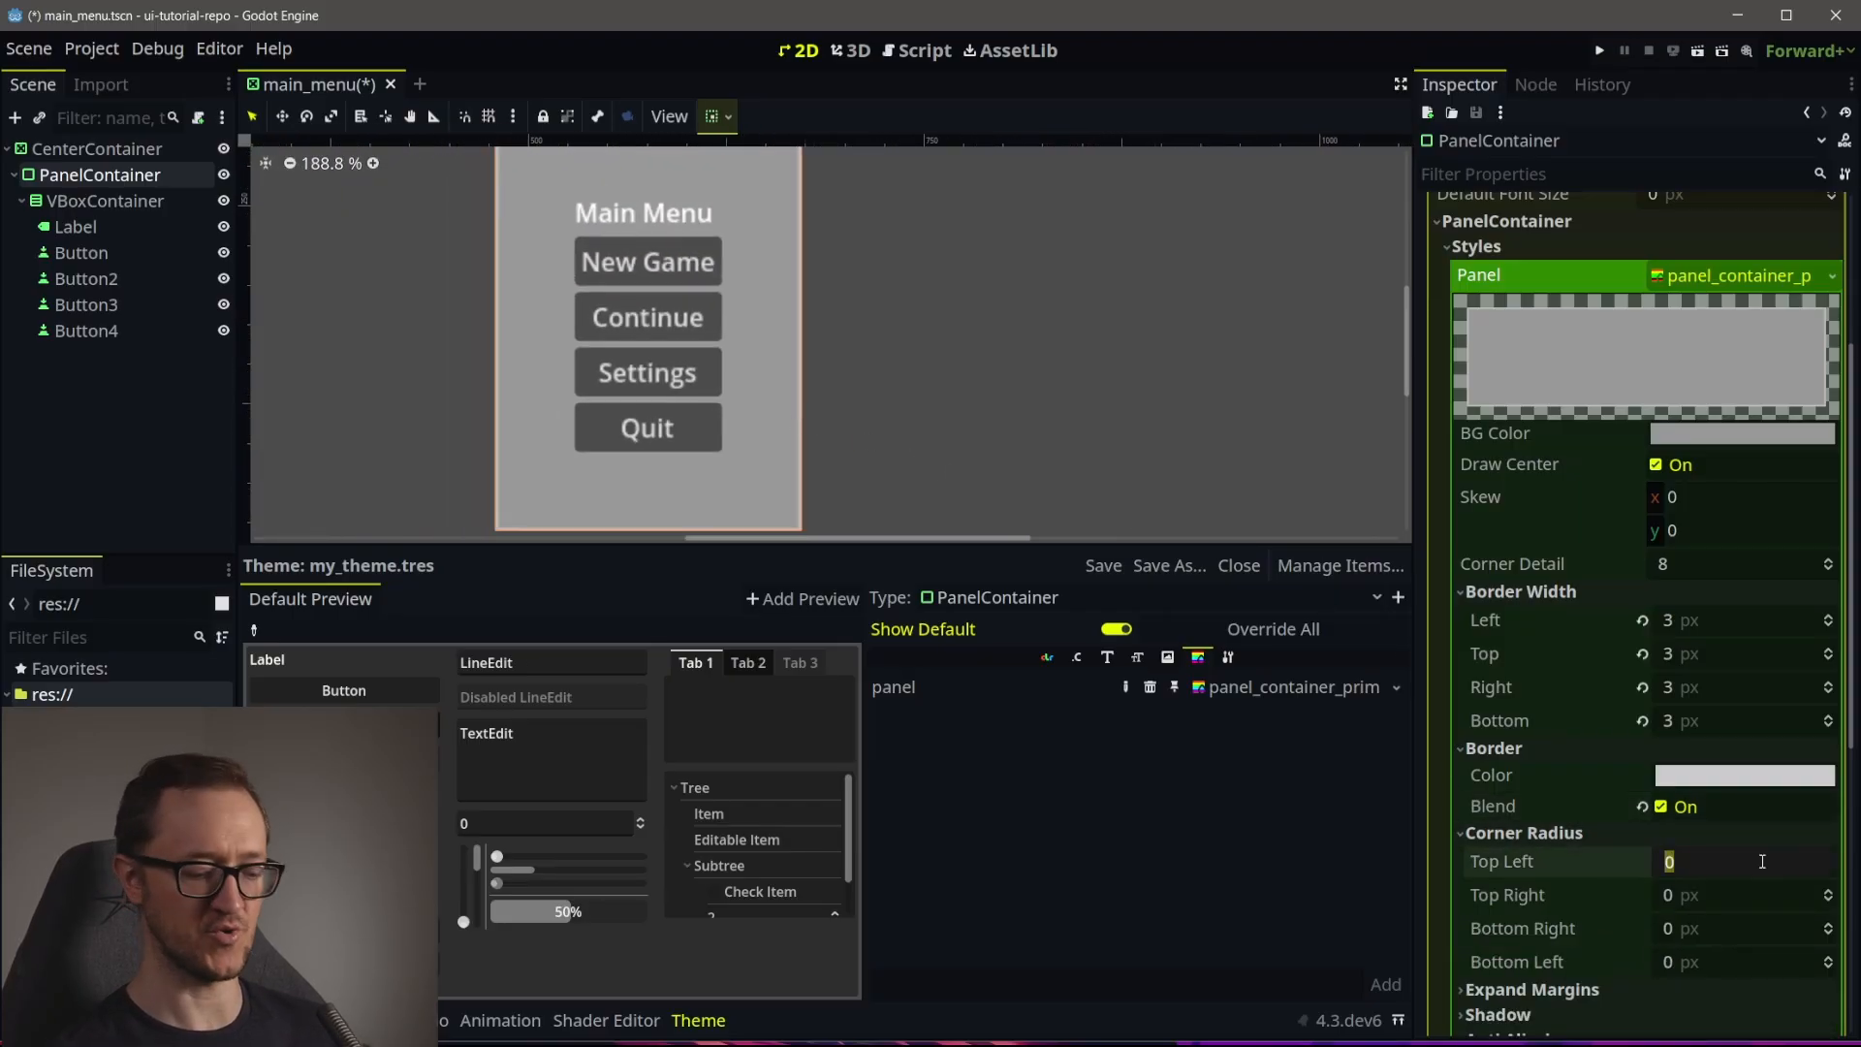
text(20)
key(Tab)
text(20)
key(Tab)
text(20)
key(Tab)
text(20)
key(Return)
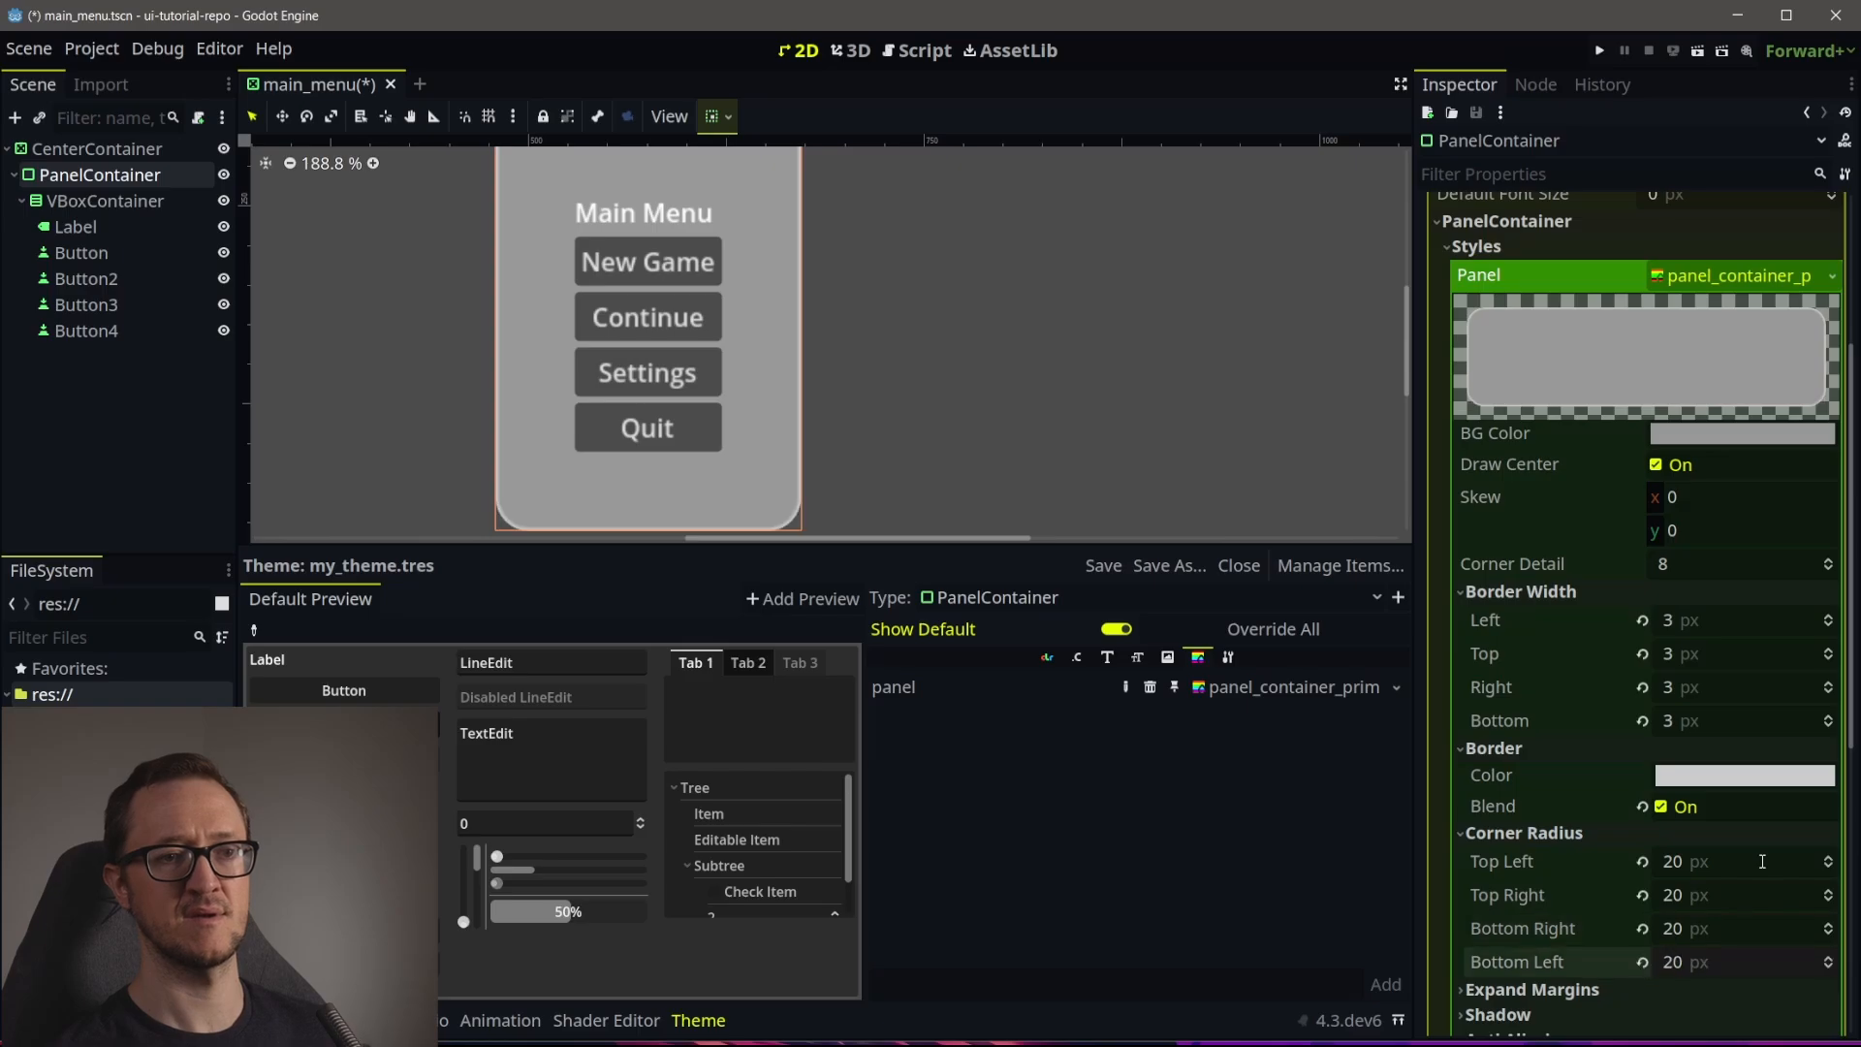
scroll(948, 380, down, 2)
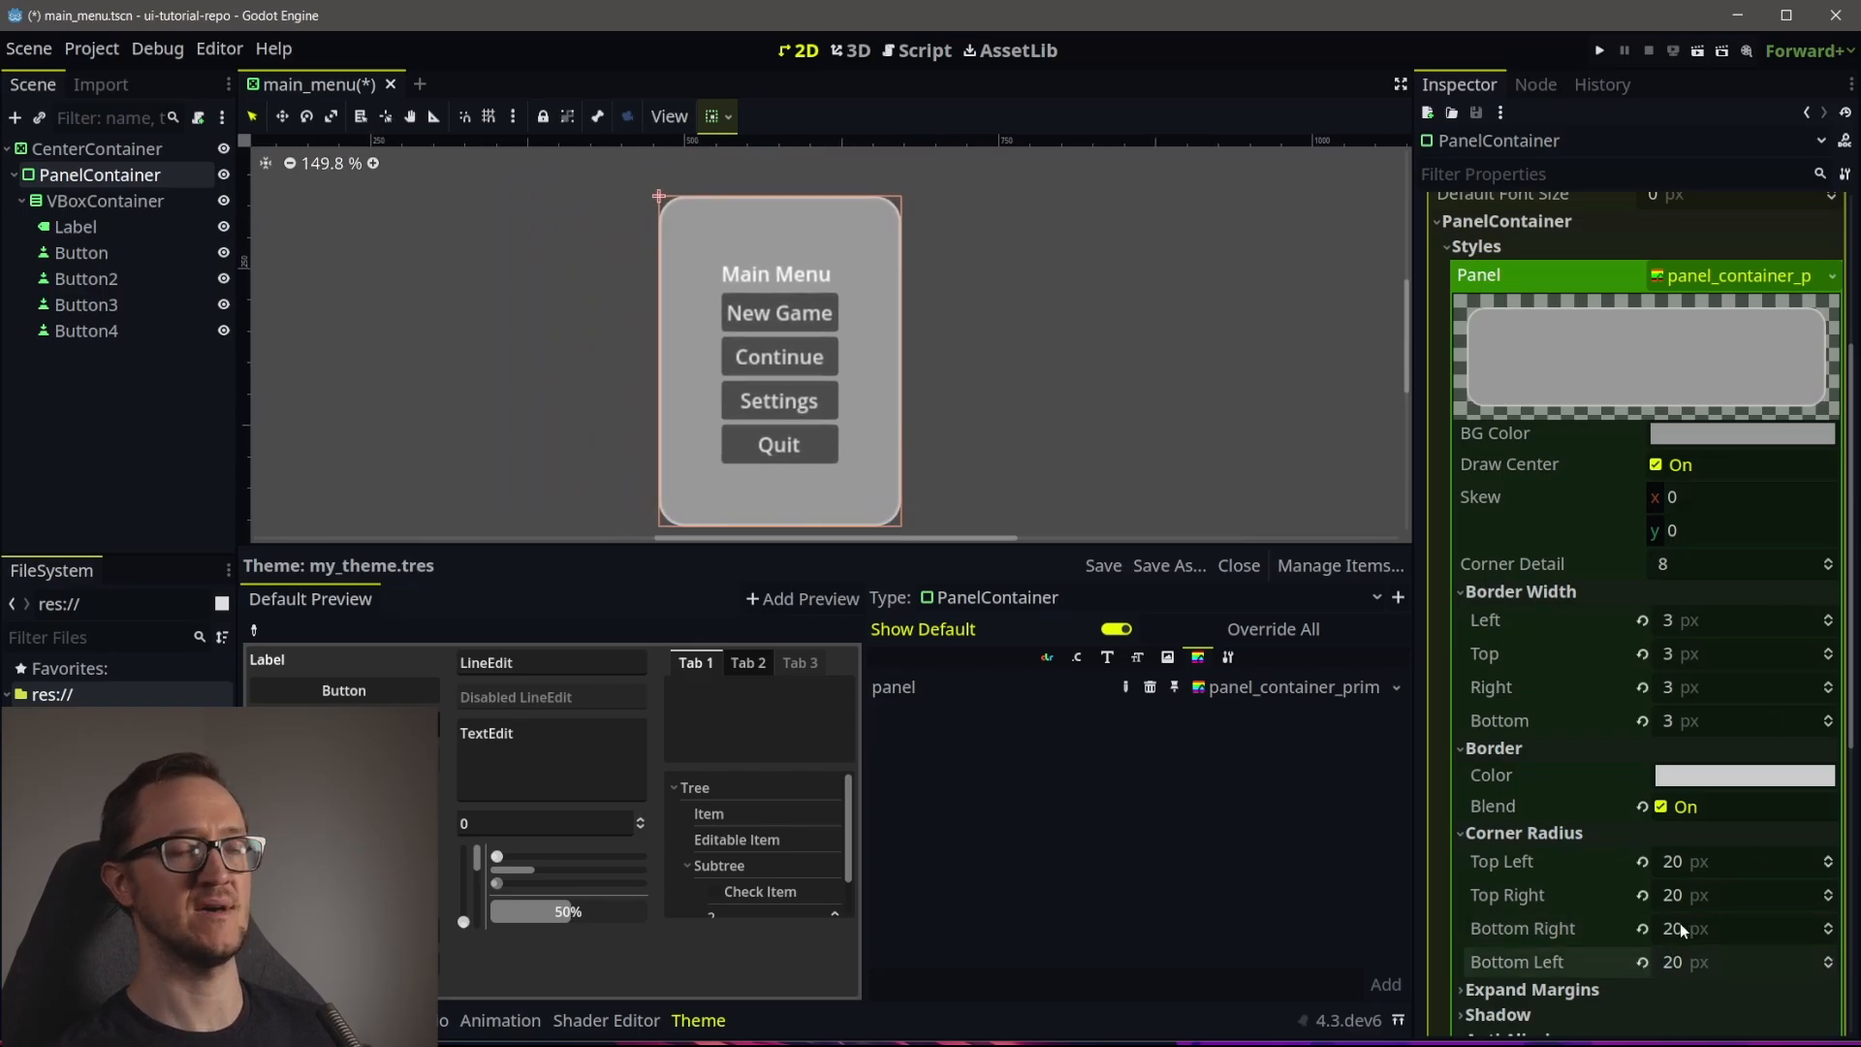
Try a left expand margin of 95 px on the panel style box and set it back to 0
scroll(1679, 923, down, 5)
click(1532, 568)
click(1656, 595)
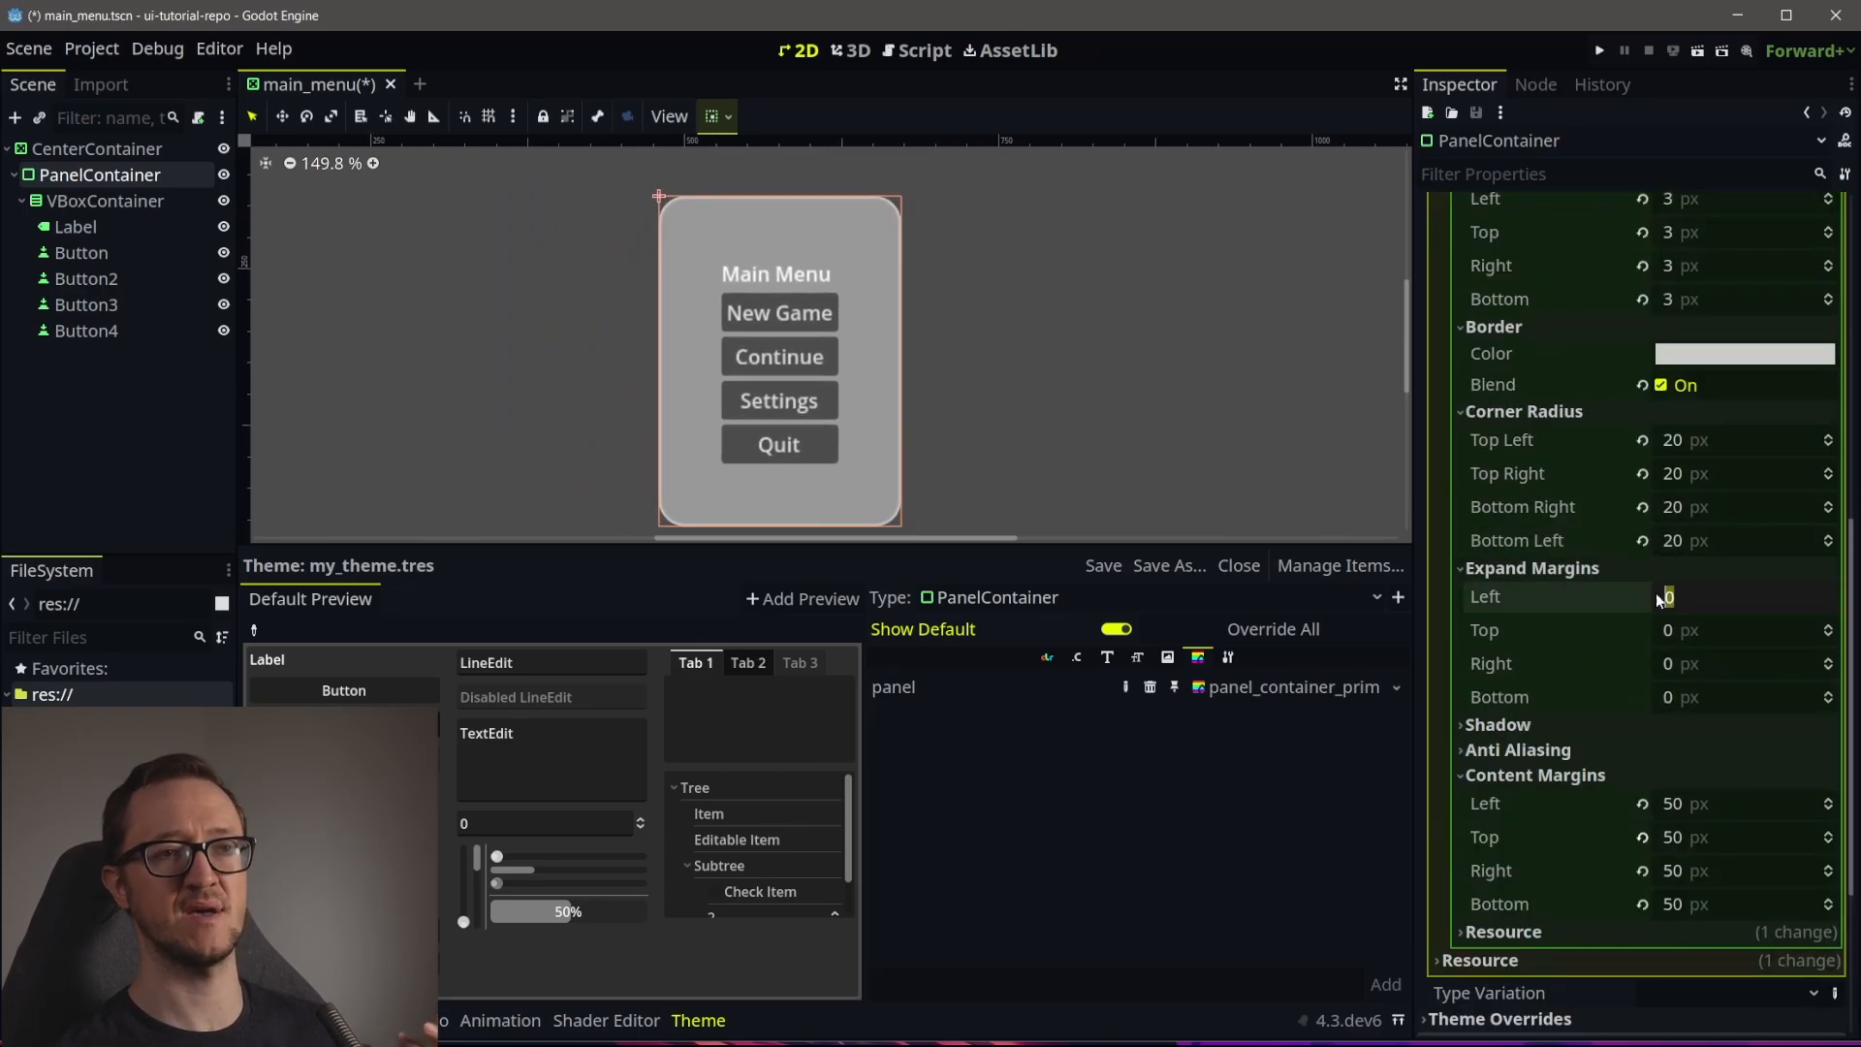
key(Tab)
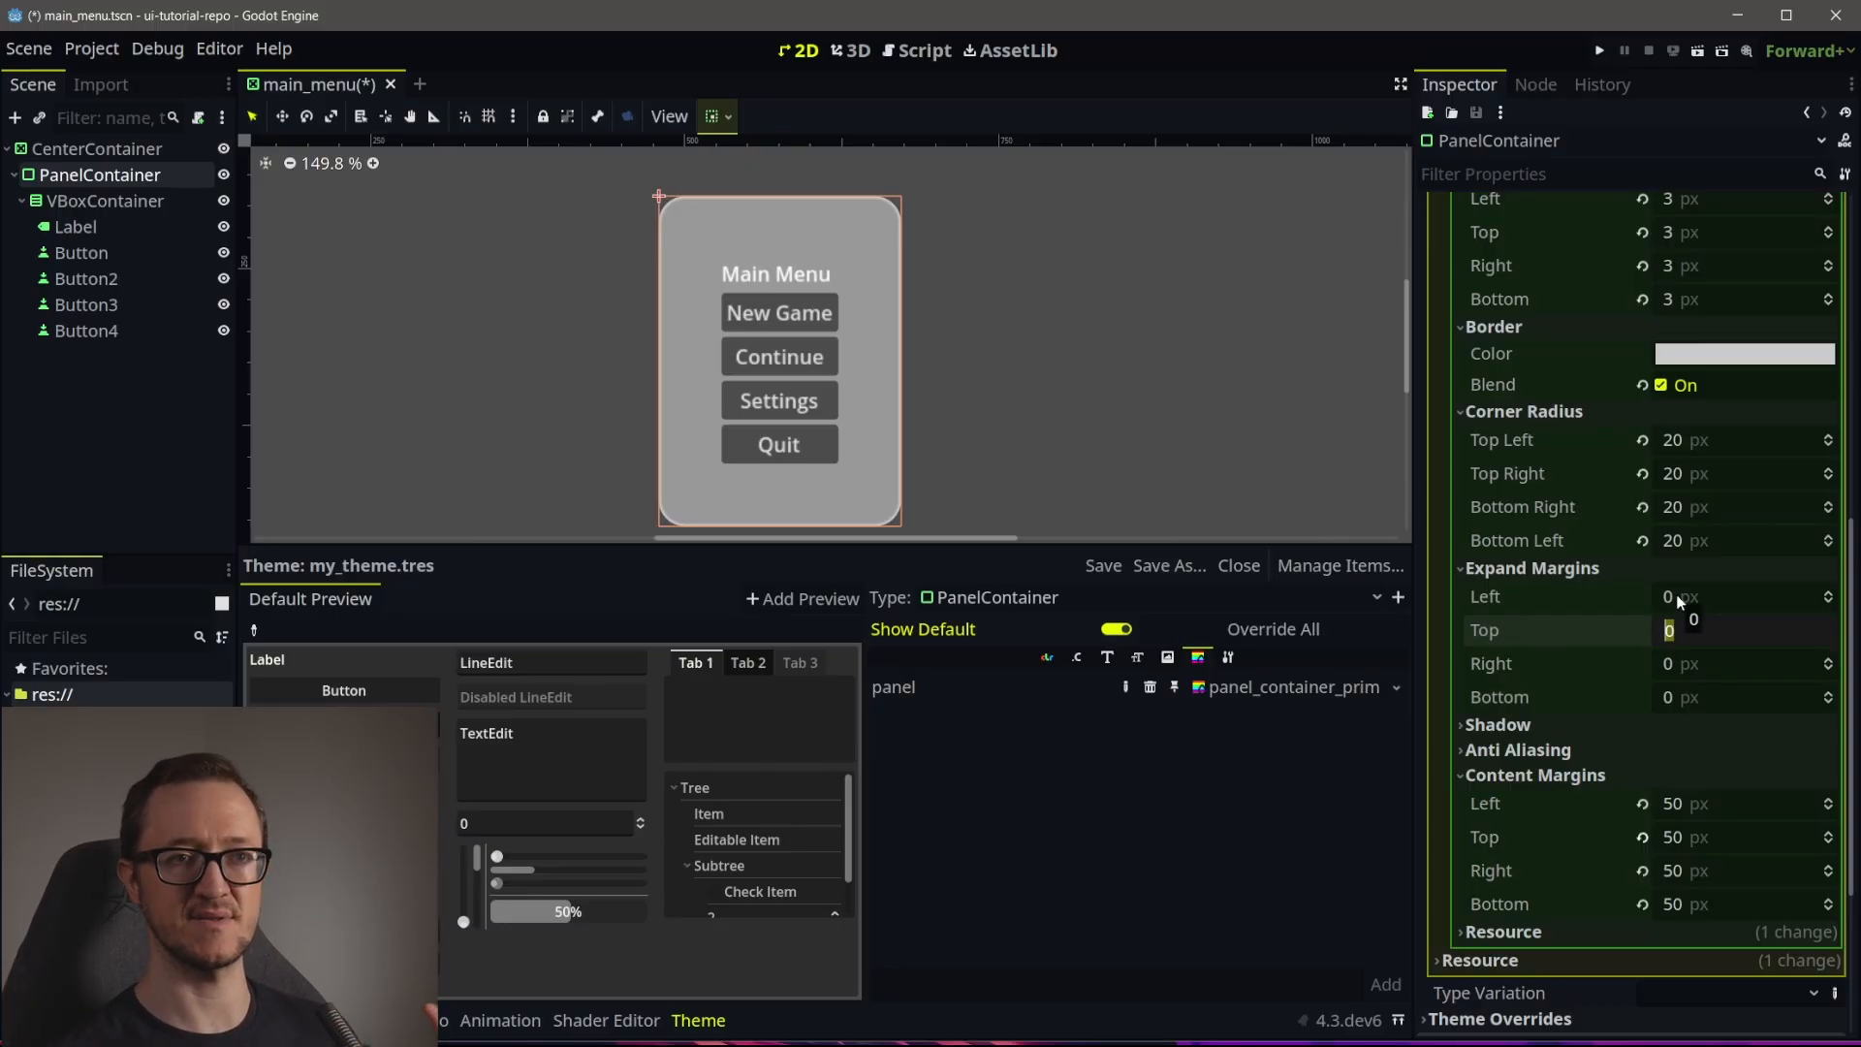
drag(1680, 601, 1774, 601)
click(1689, 599)
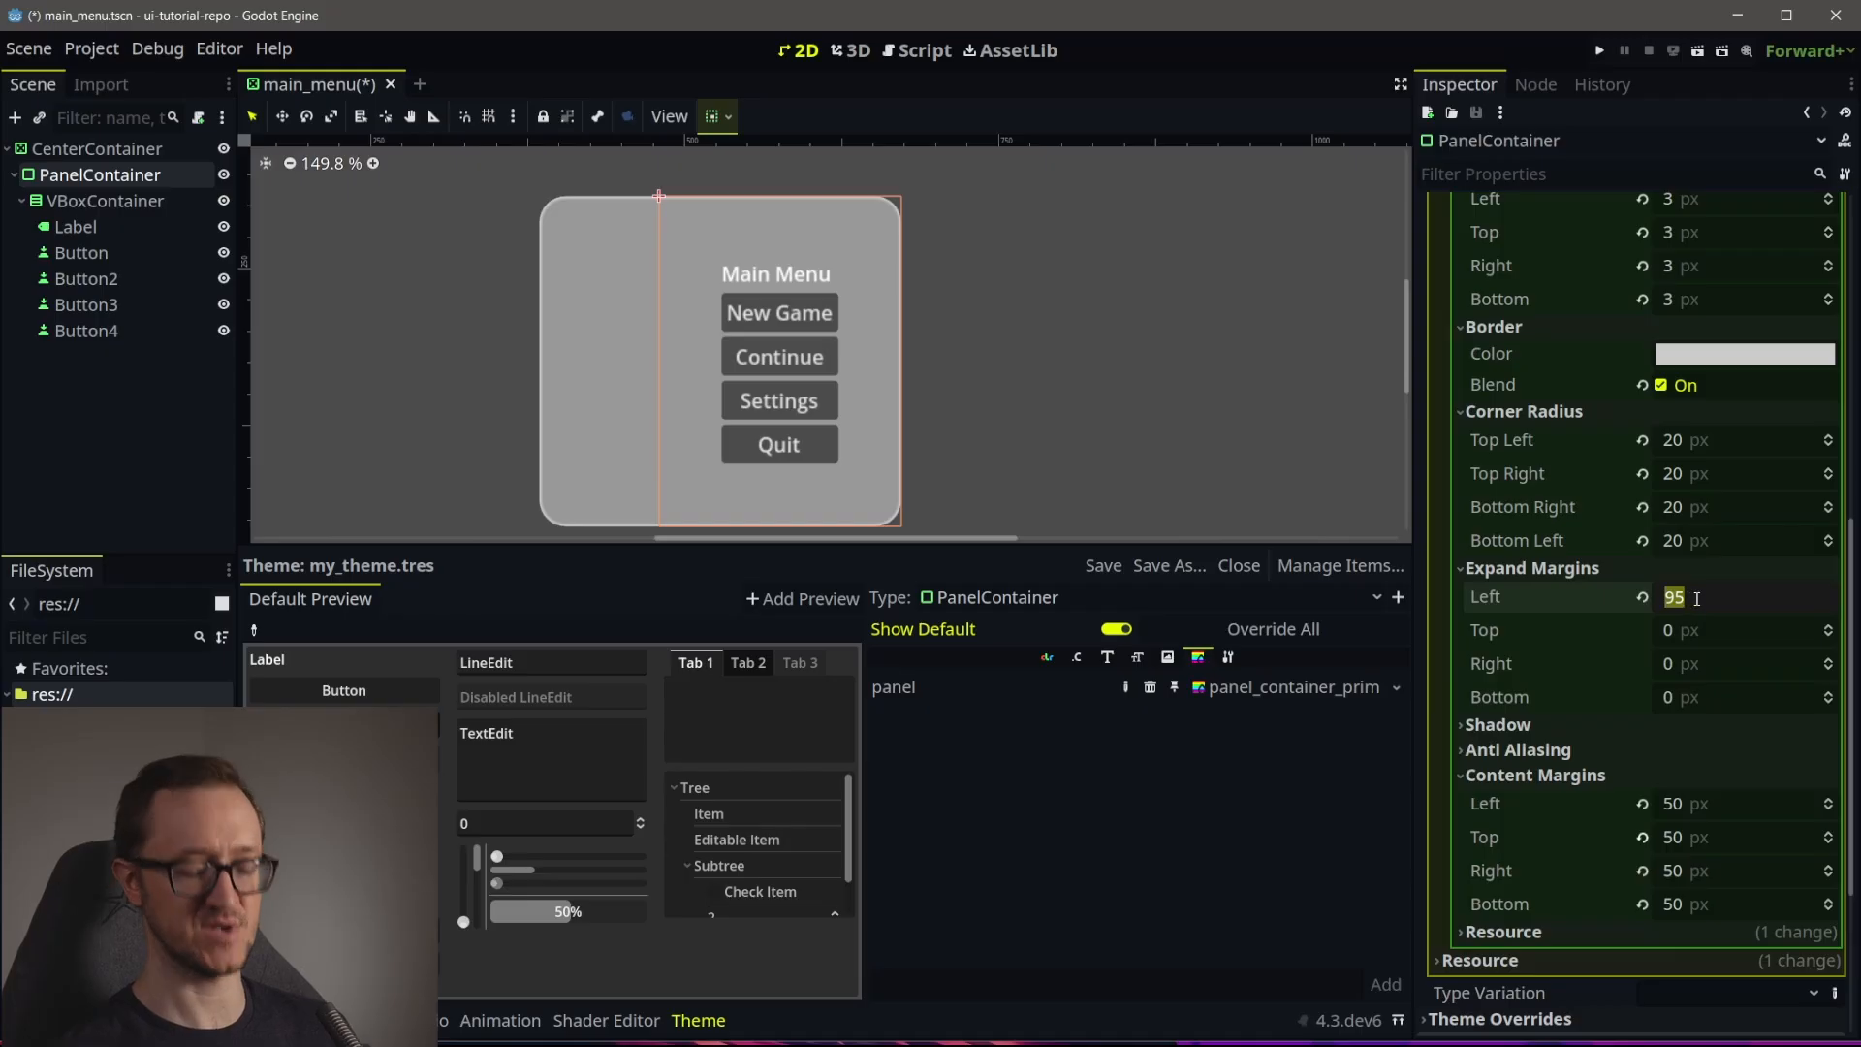
text(0)
key(Return)
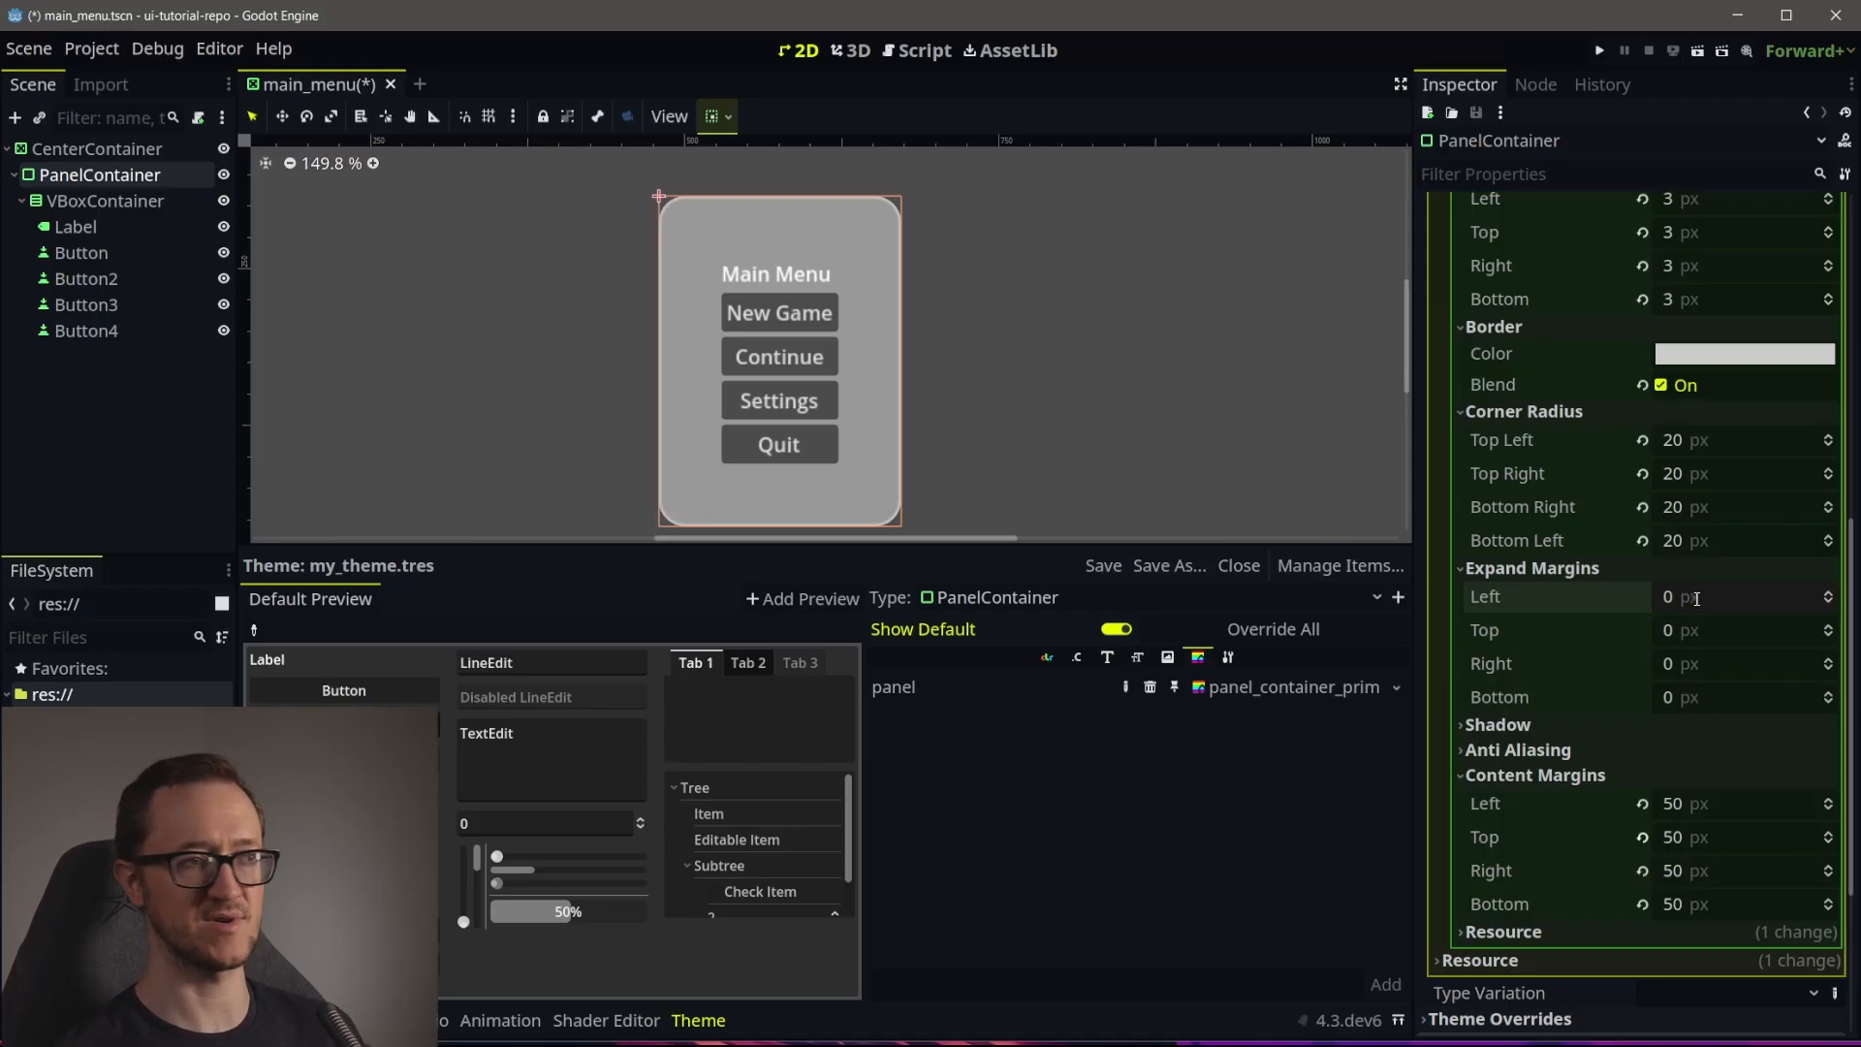
Give the panel style box a 20 px shadow in black with an alpha of 37, trying out a horizontal offset
click(1532, 725)
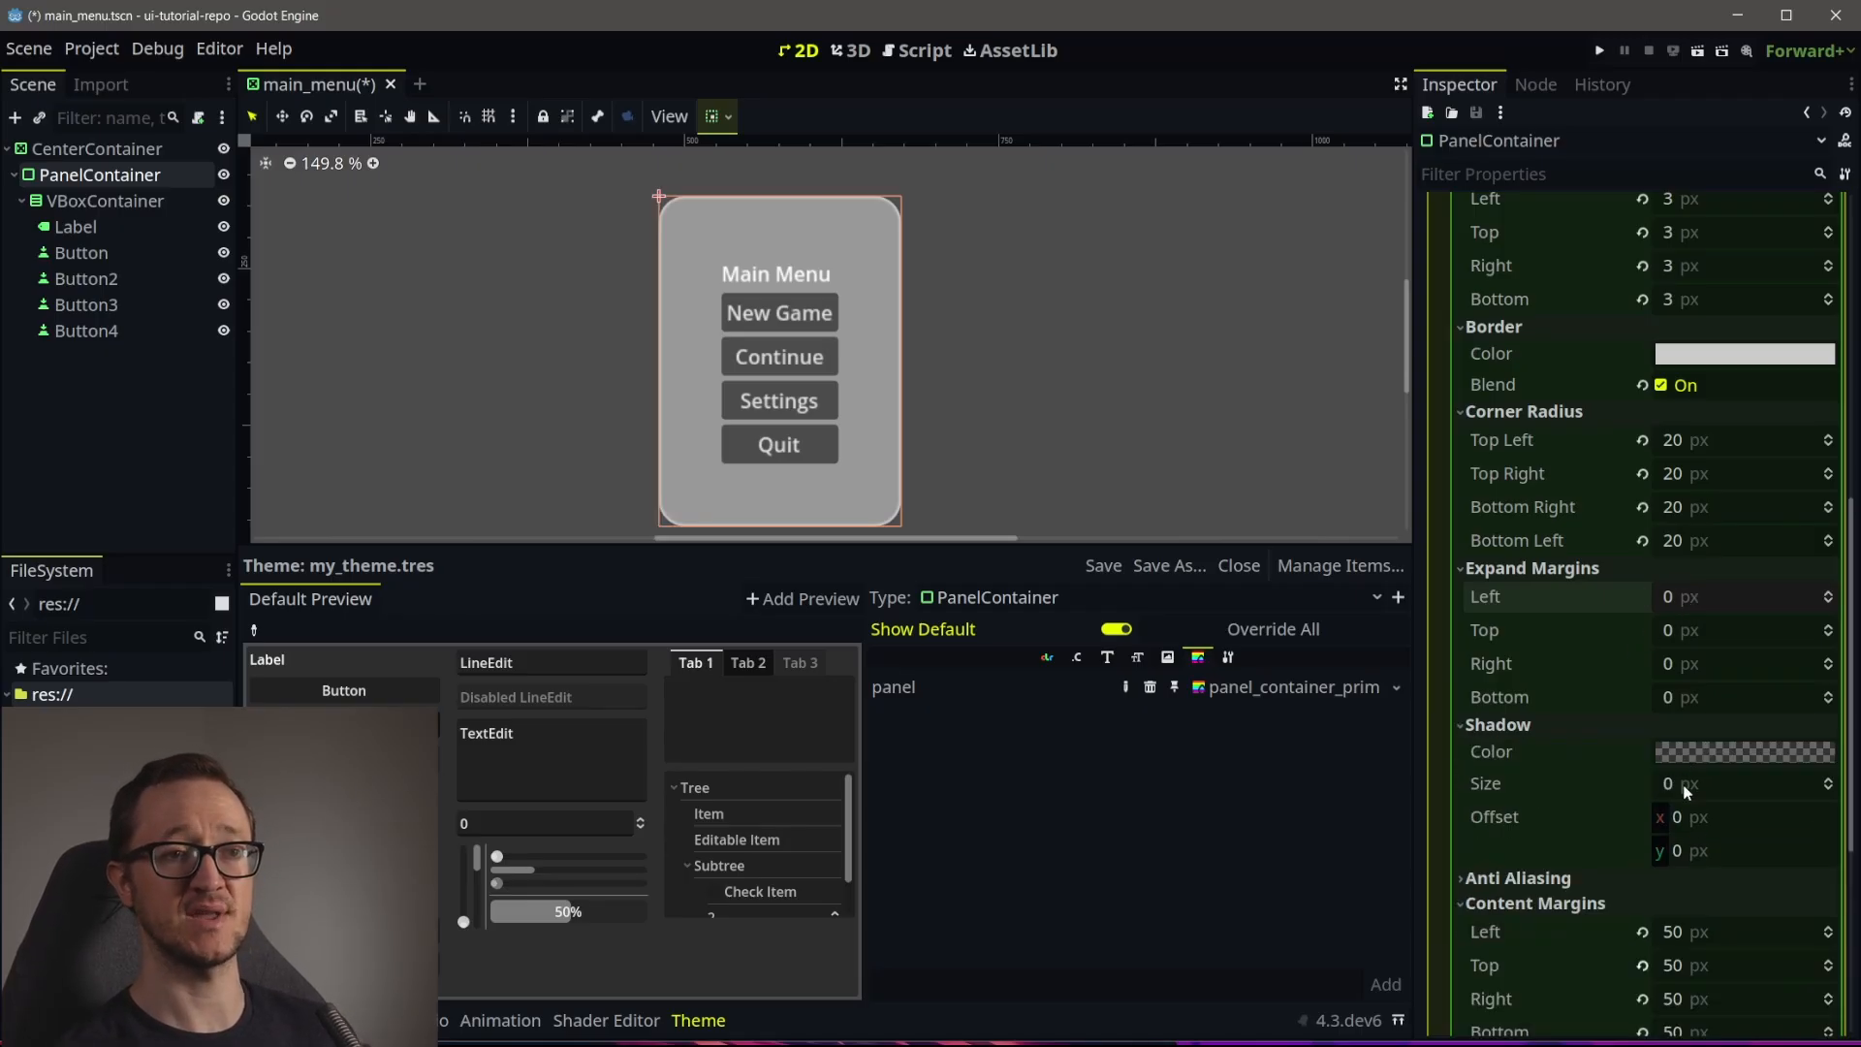
click(1685, 791)
text(20)
key(Return)
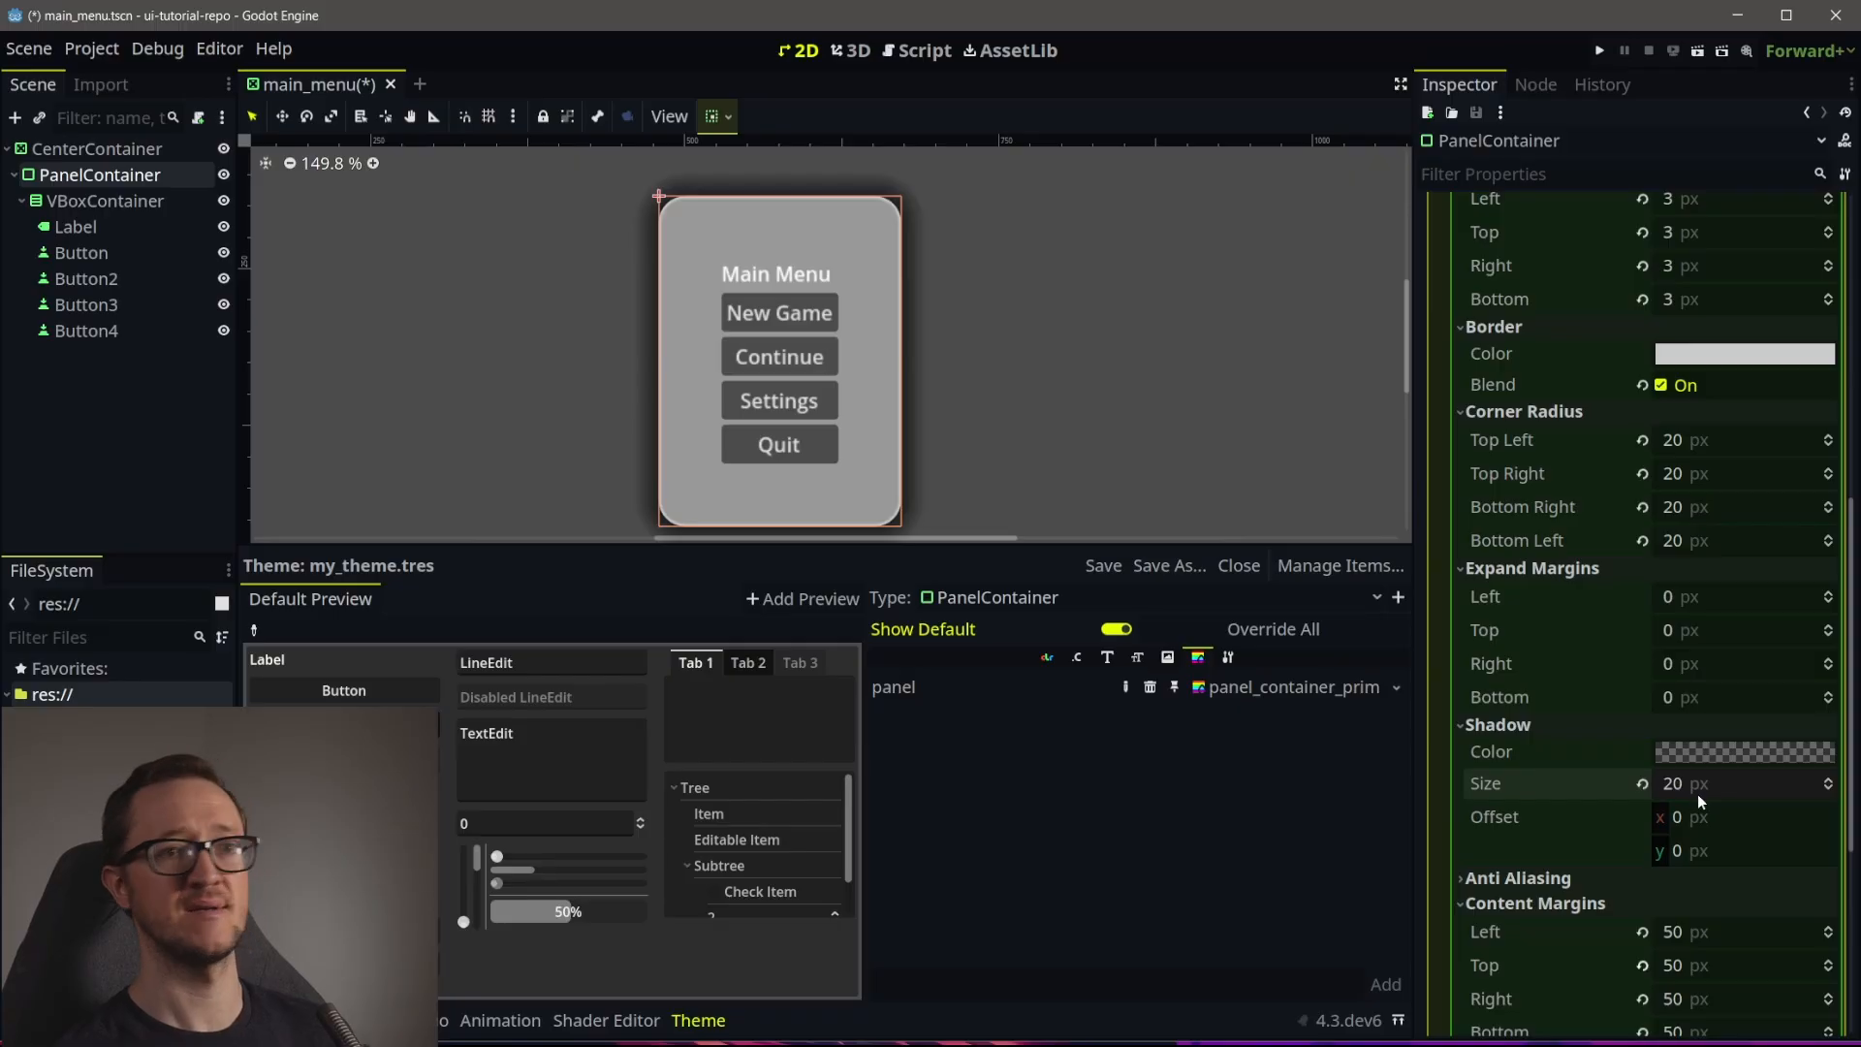
click(1708, 756)
drag(1722, 612, 1662, 613)
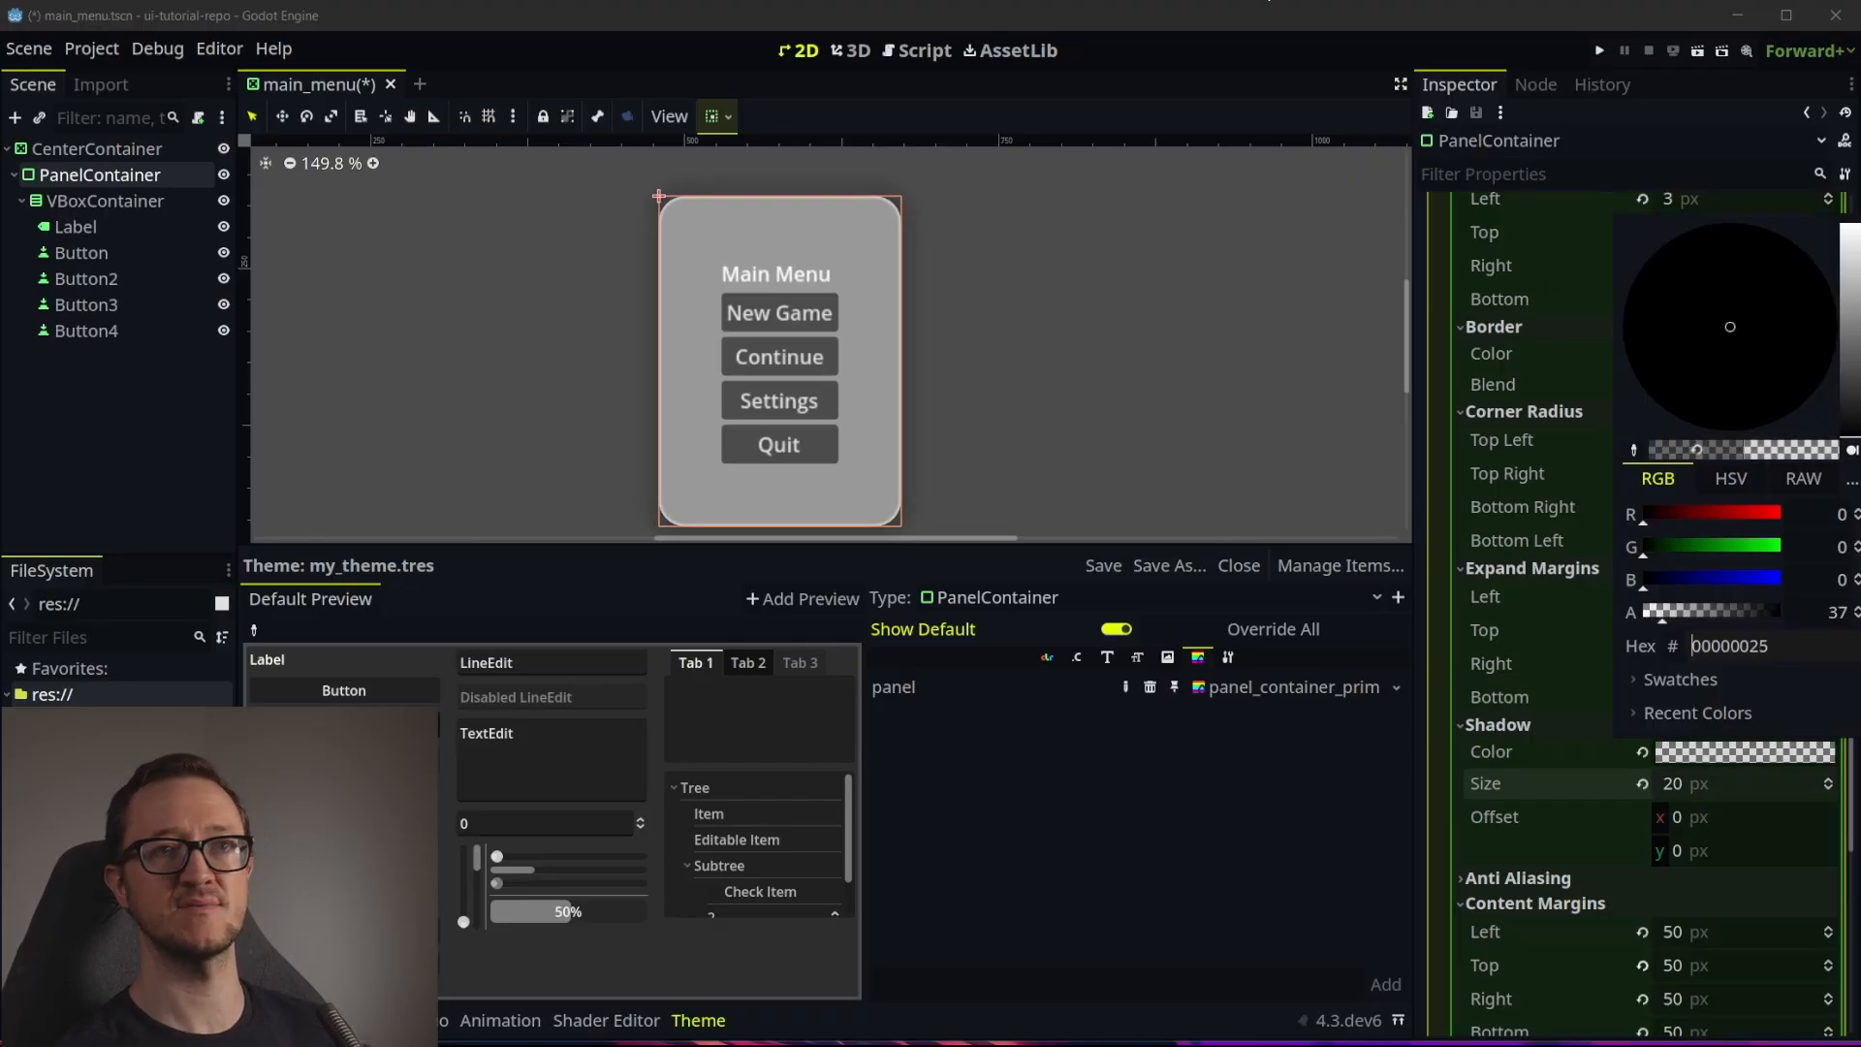
drag(1697, 817, 1731, 818)
click(1714, 817)
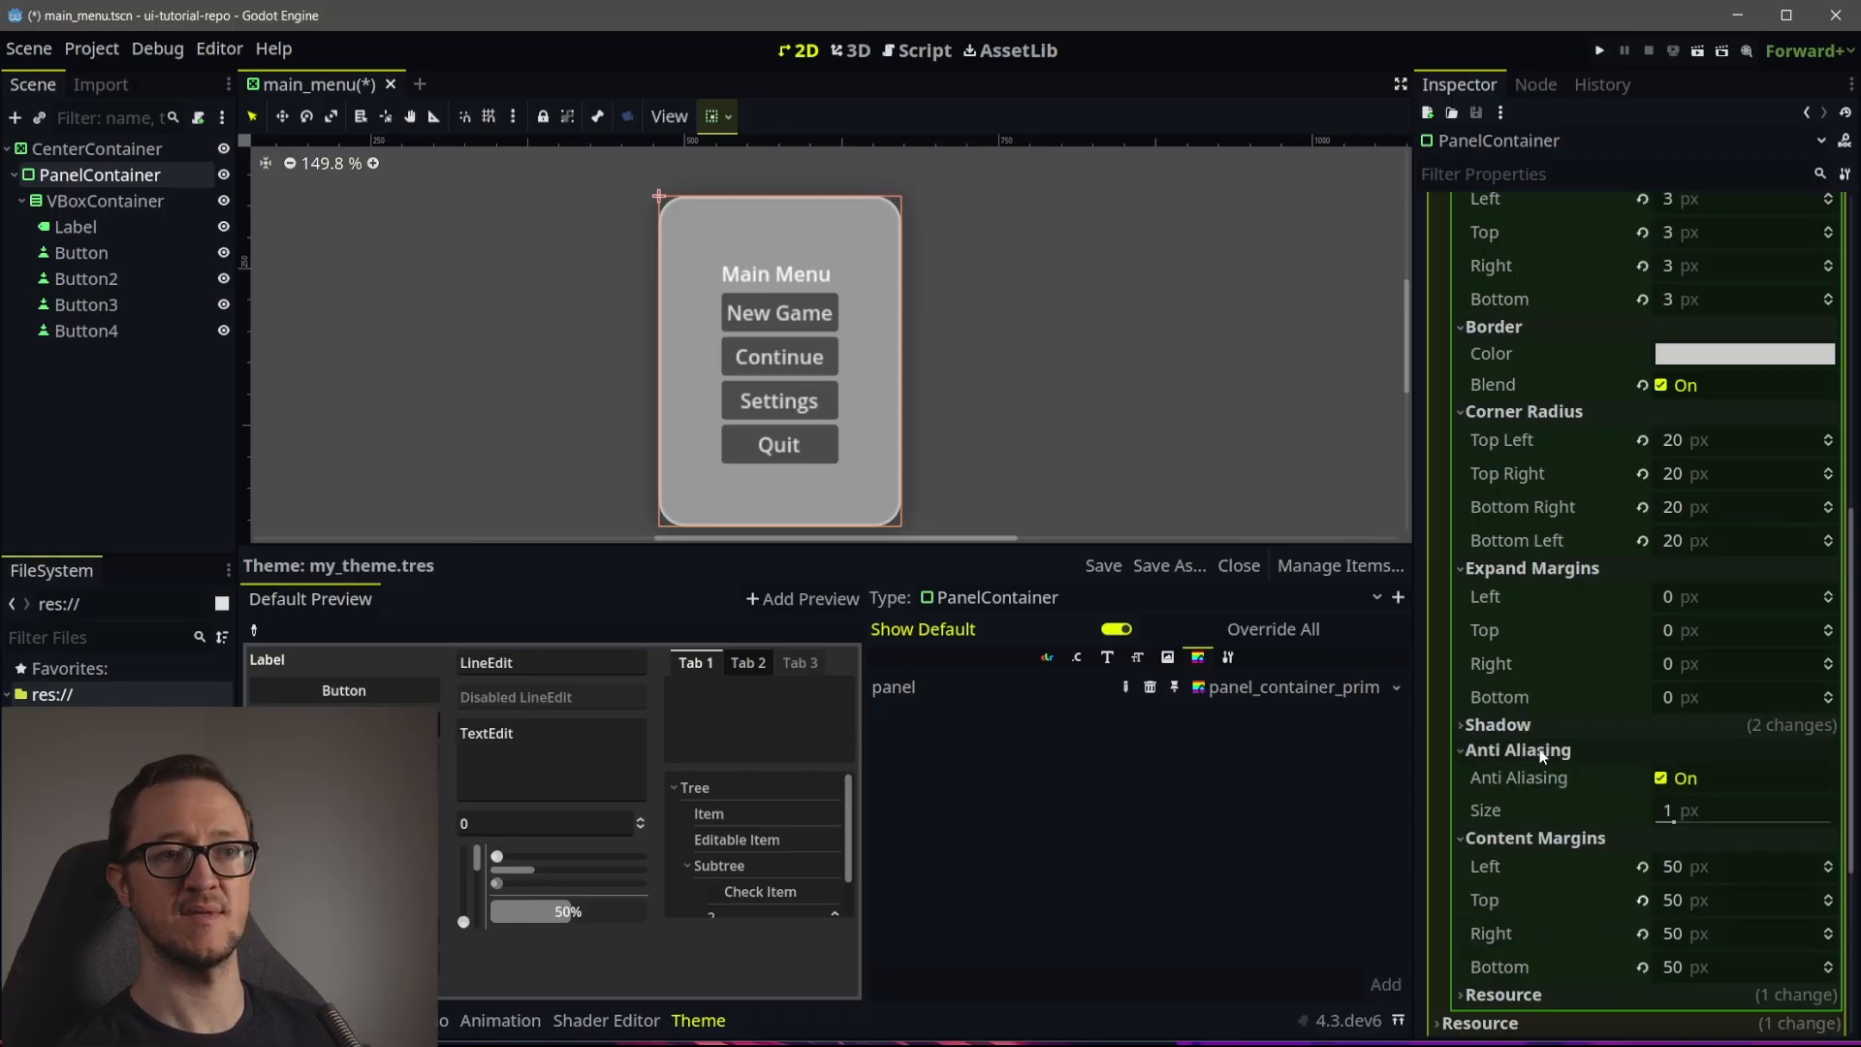
Set all four panel border widths to 0 px and turn border blending off
scroll(1638, 793, down, 1)
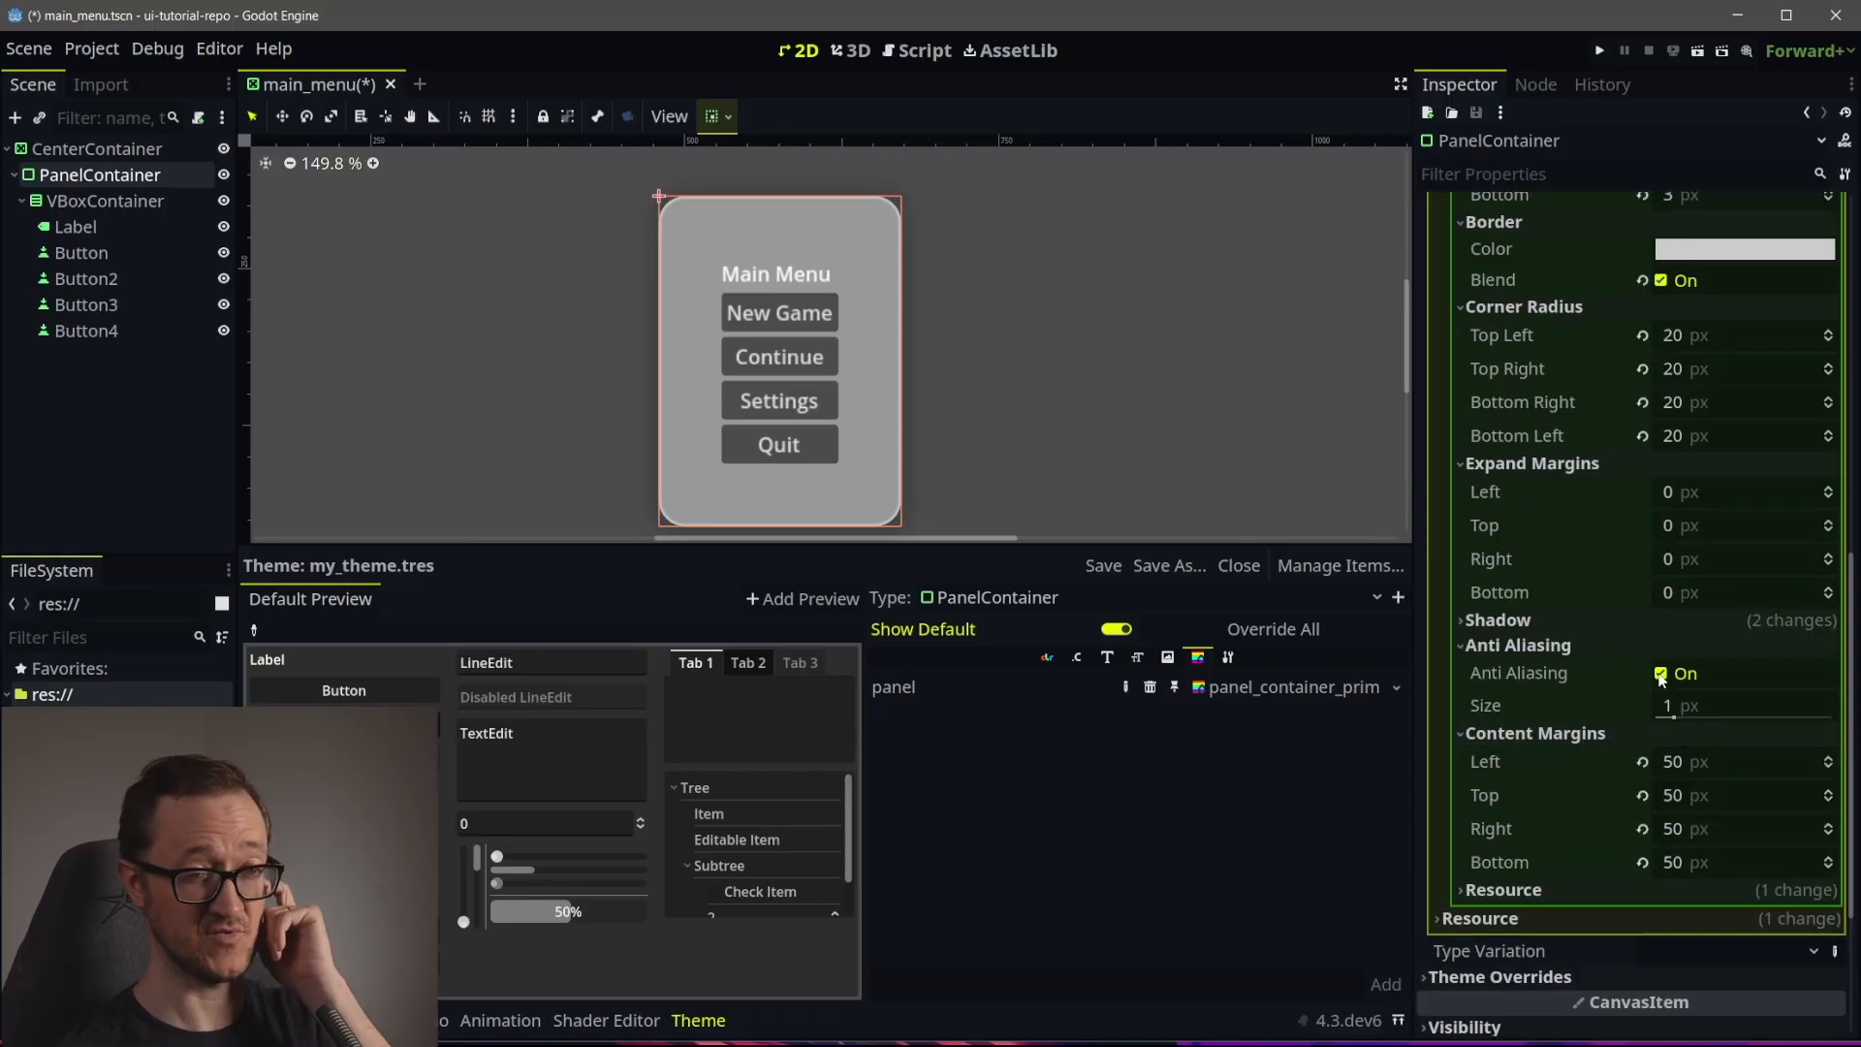
click(1547, 647)
scroll(1570, 679, up, 2)
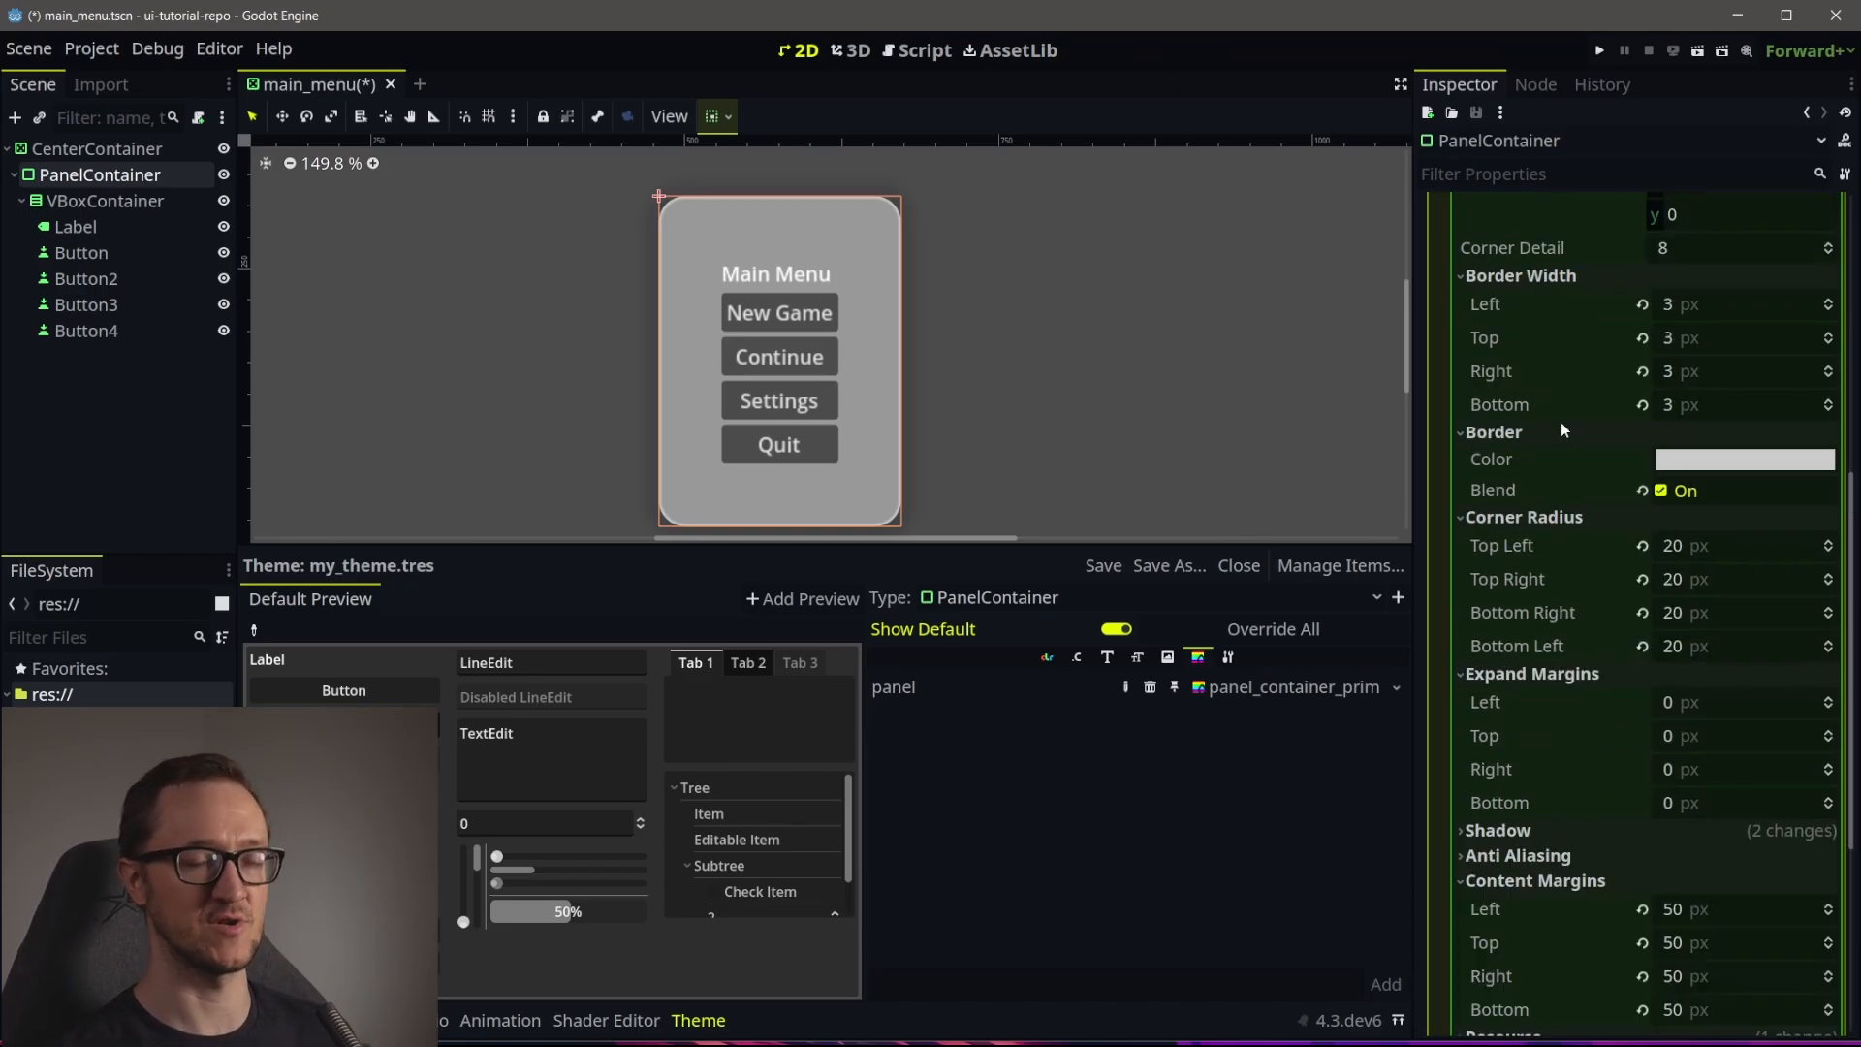
scroll(1600, 485, up, 3)
click(1735, 516)
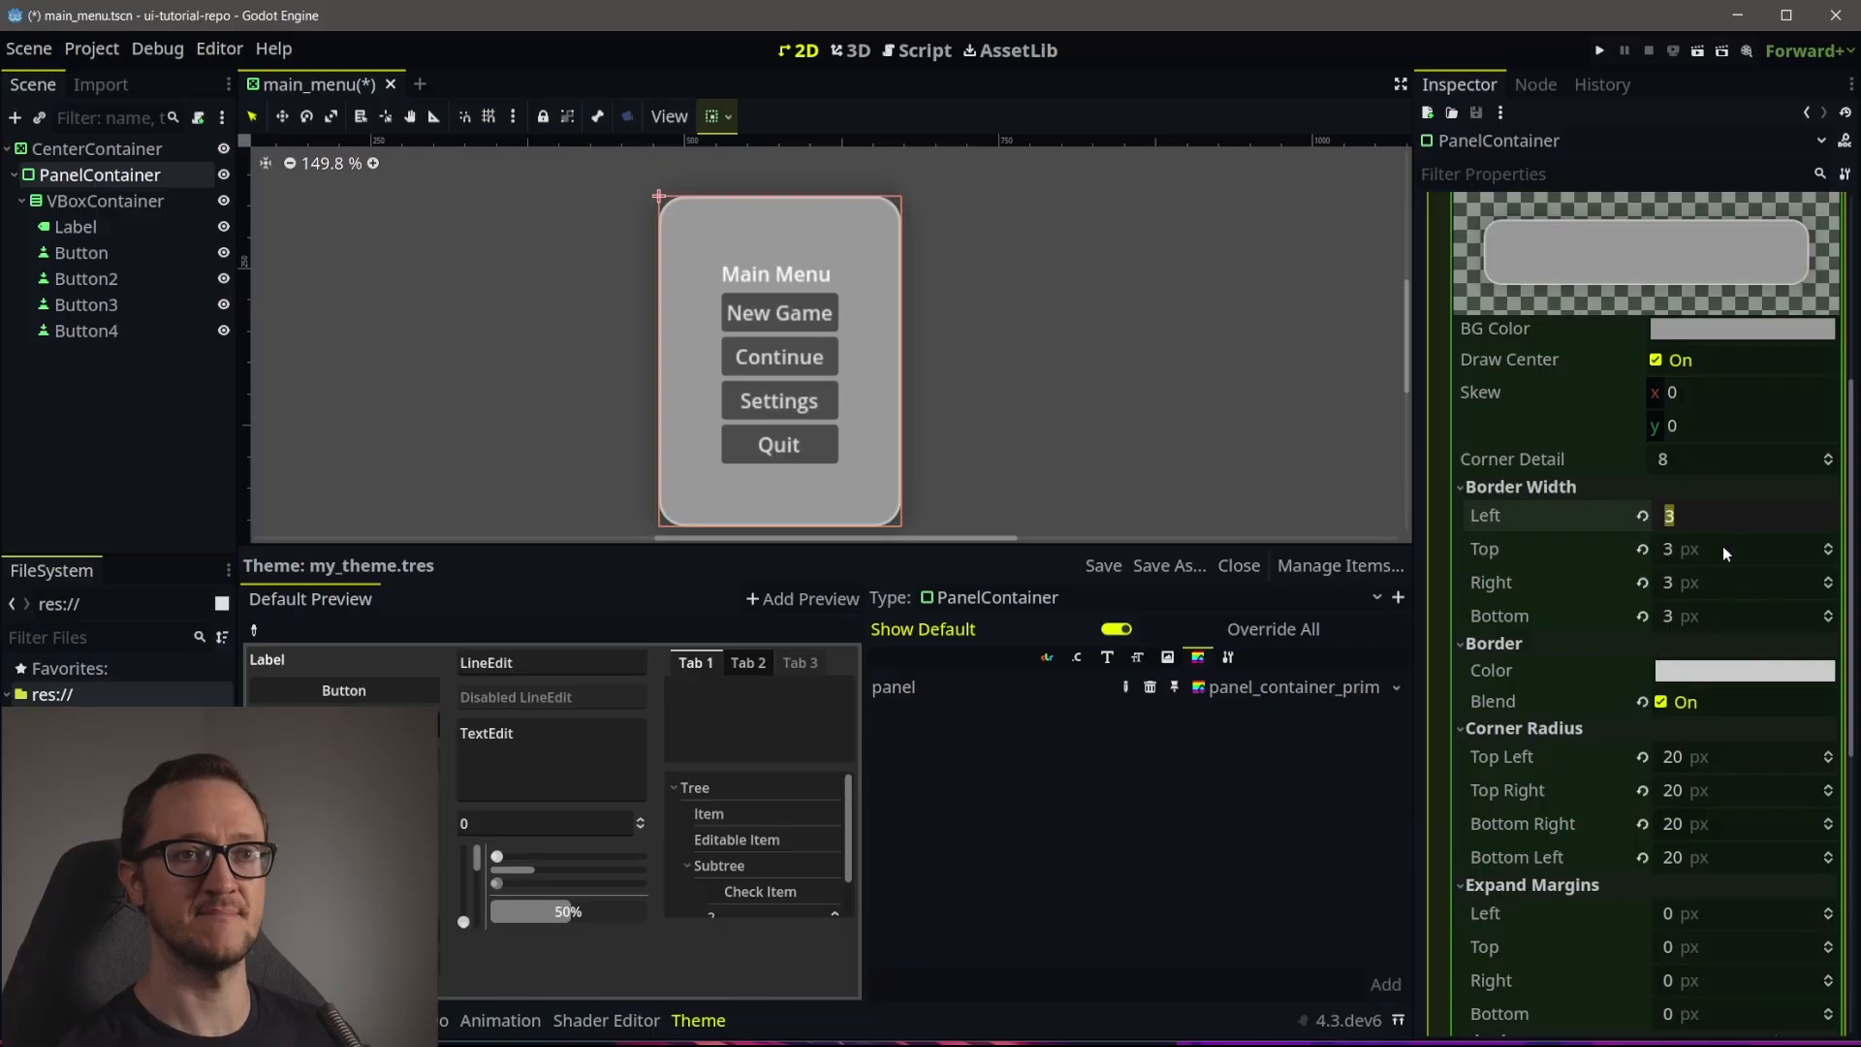
text(0)
key(Tab)
text(0)
key(Tab)
text(0)
key(Tab)
text(0)
key(Return)
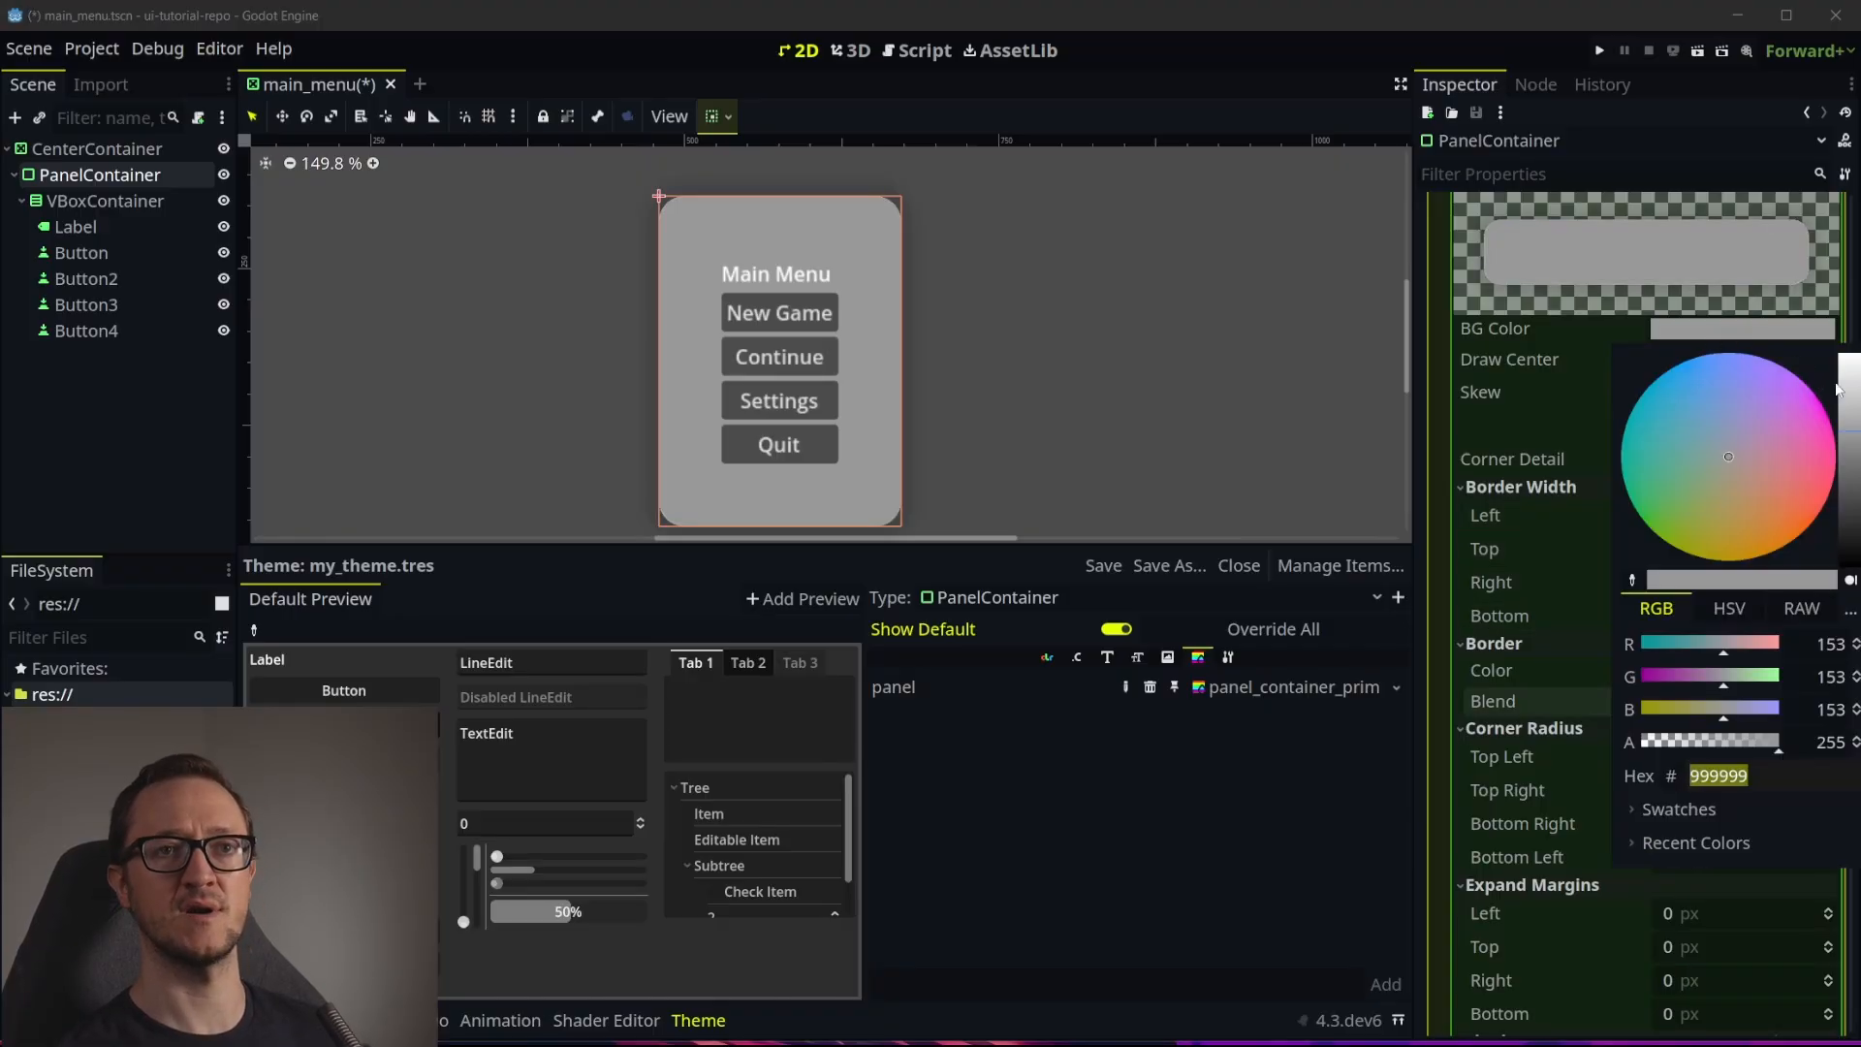
Darken the panel style box's background colour to a near-black grey
drag(1839, 388, 1850, 549)
click(1531, 50)
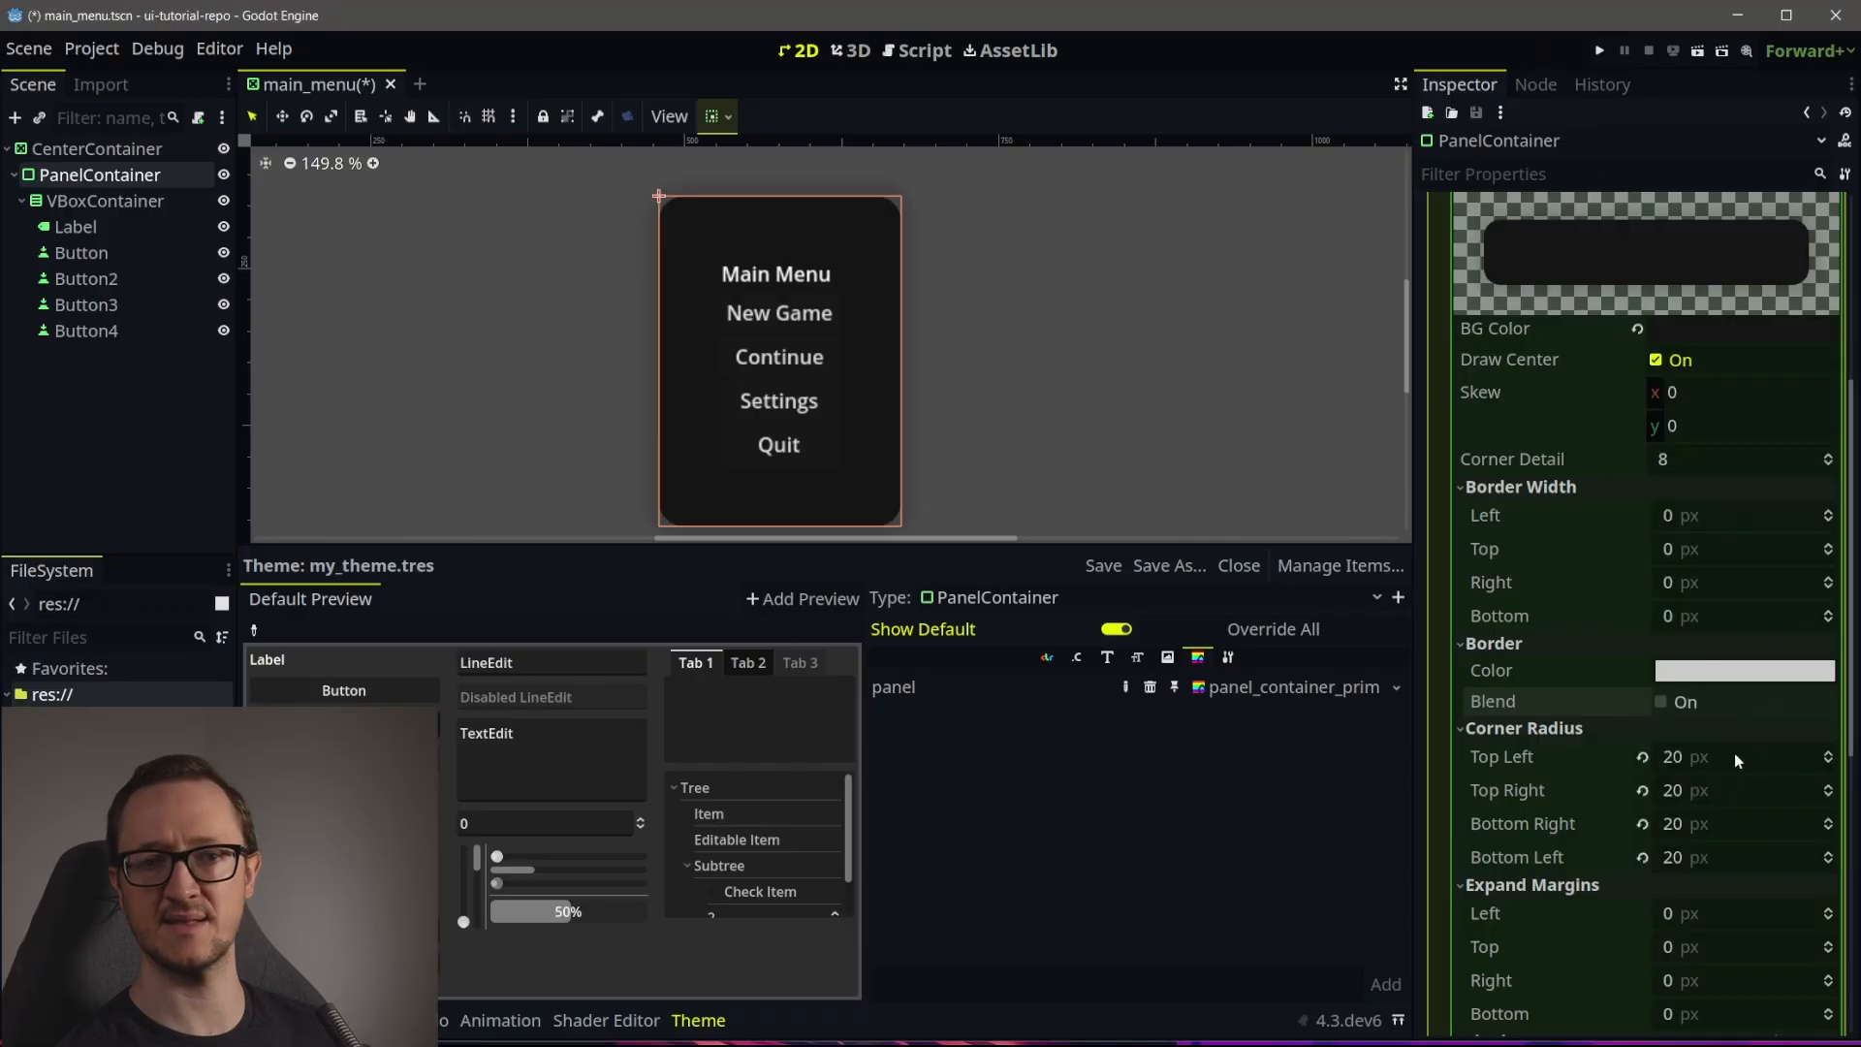
Set all four corner radii of the panel style box to 0 px
scroll(1735, 752, down, 3)
click(1719, 650)
text(0)
key(Tab)
text(0)
key(Tab)
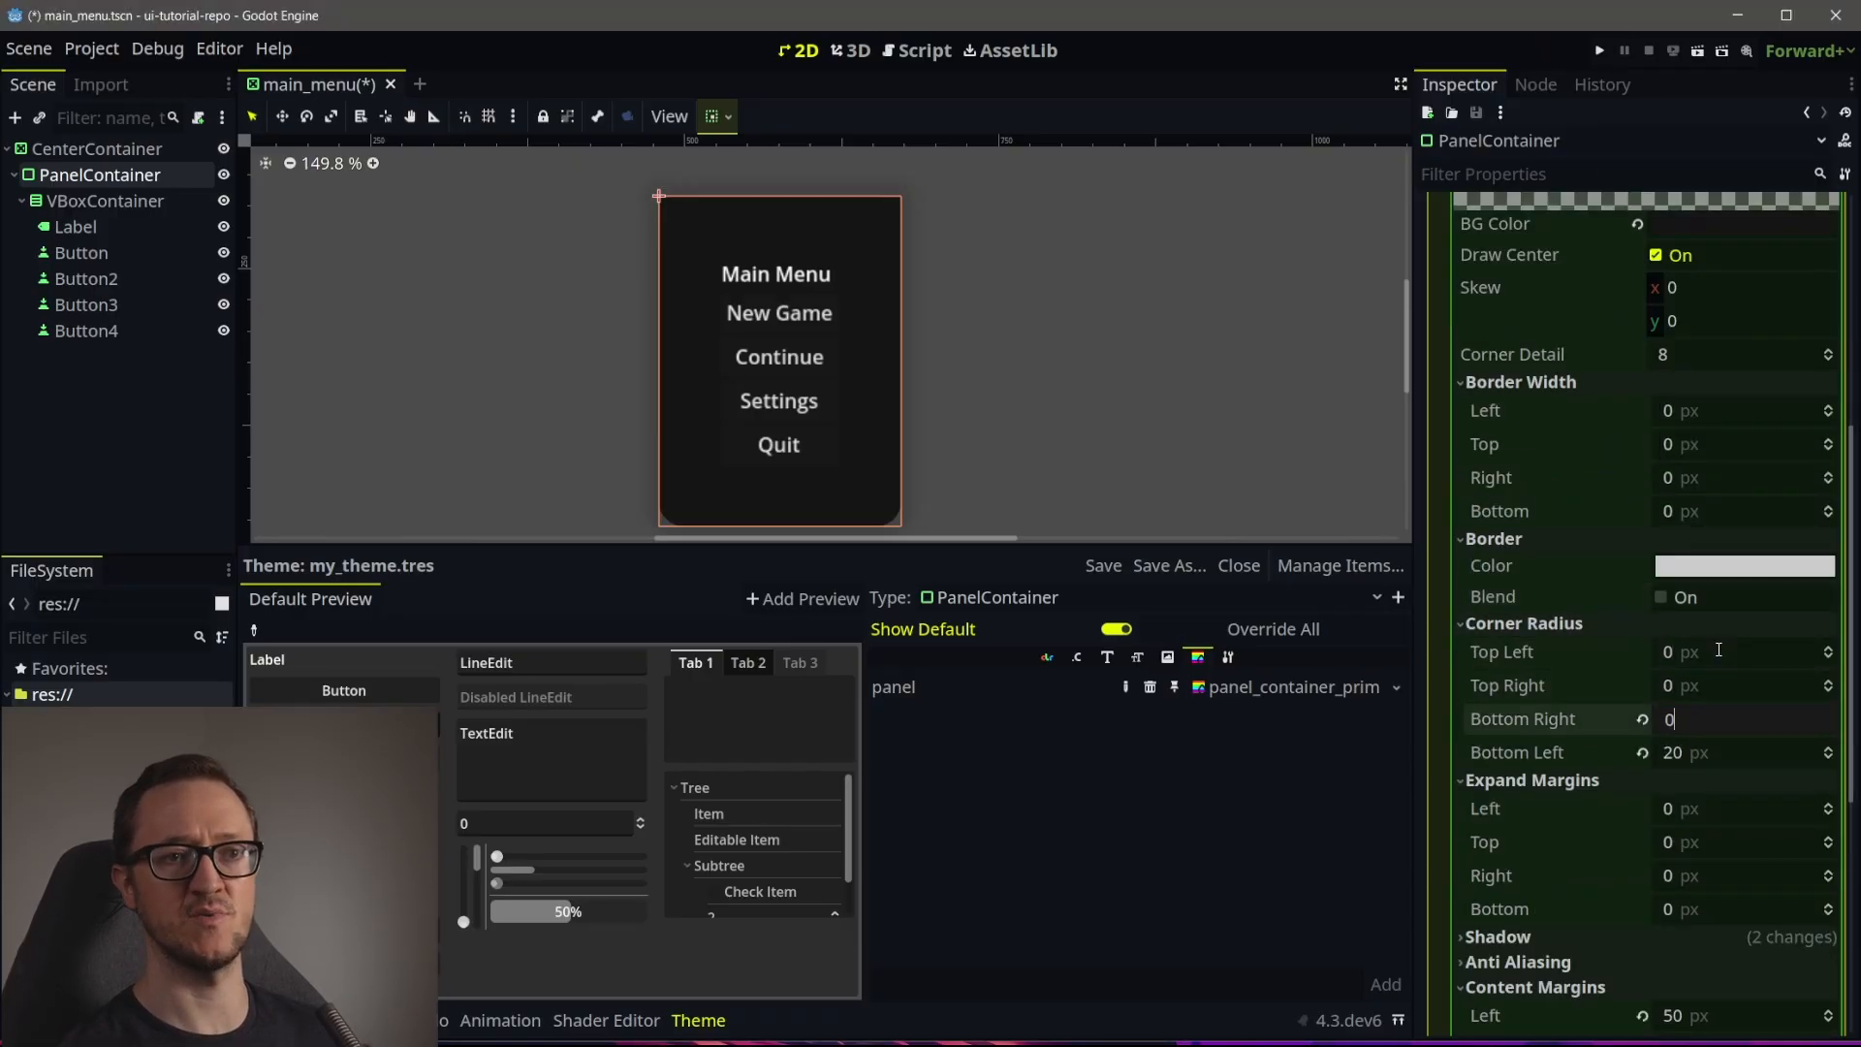
text(0)
key(Tab)
text(0)
key(Return)
scroll(1718, 650, down, 3)
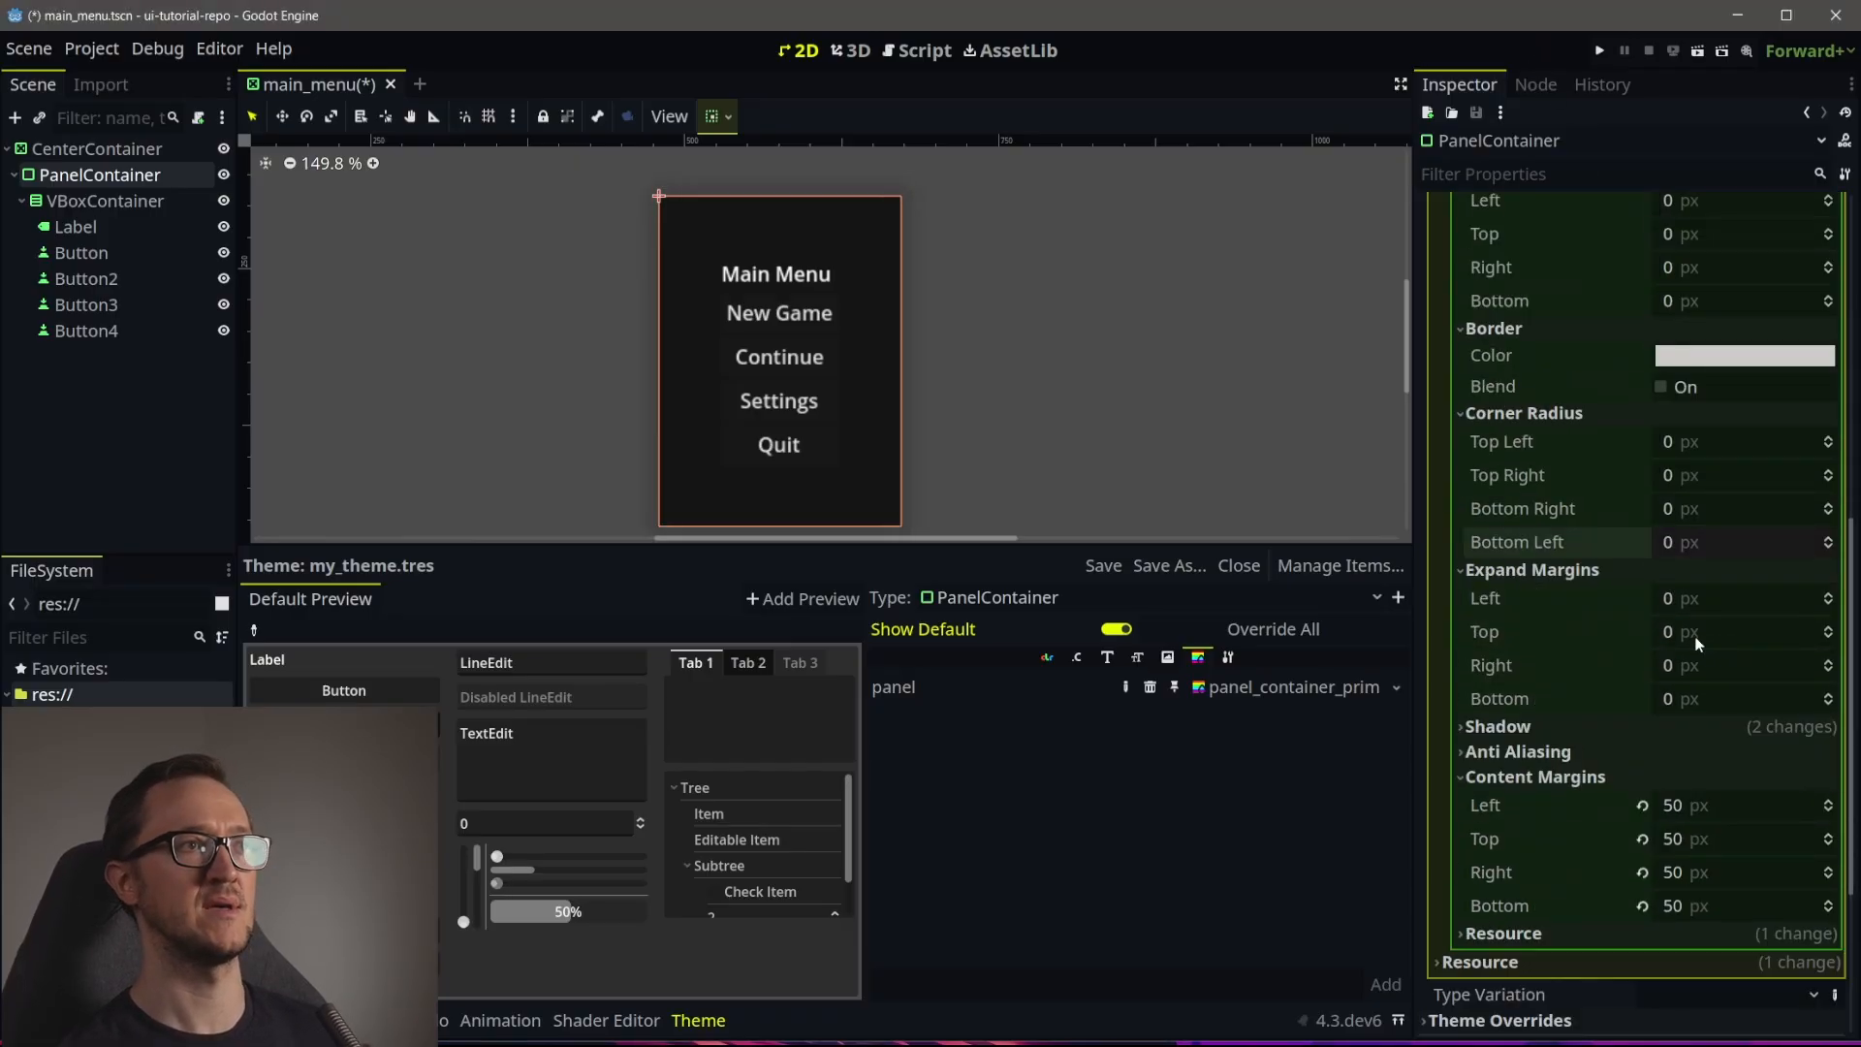
Review the panel's shadow settings and collapse the panel style box and the theme's PanelContainer styles
click(1510, 726)
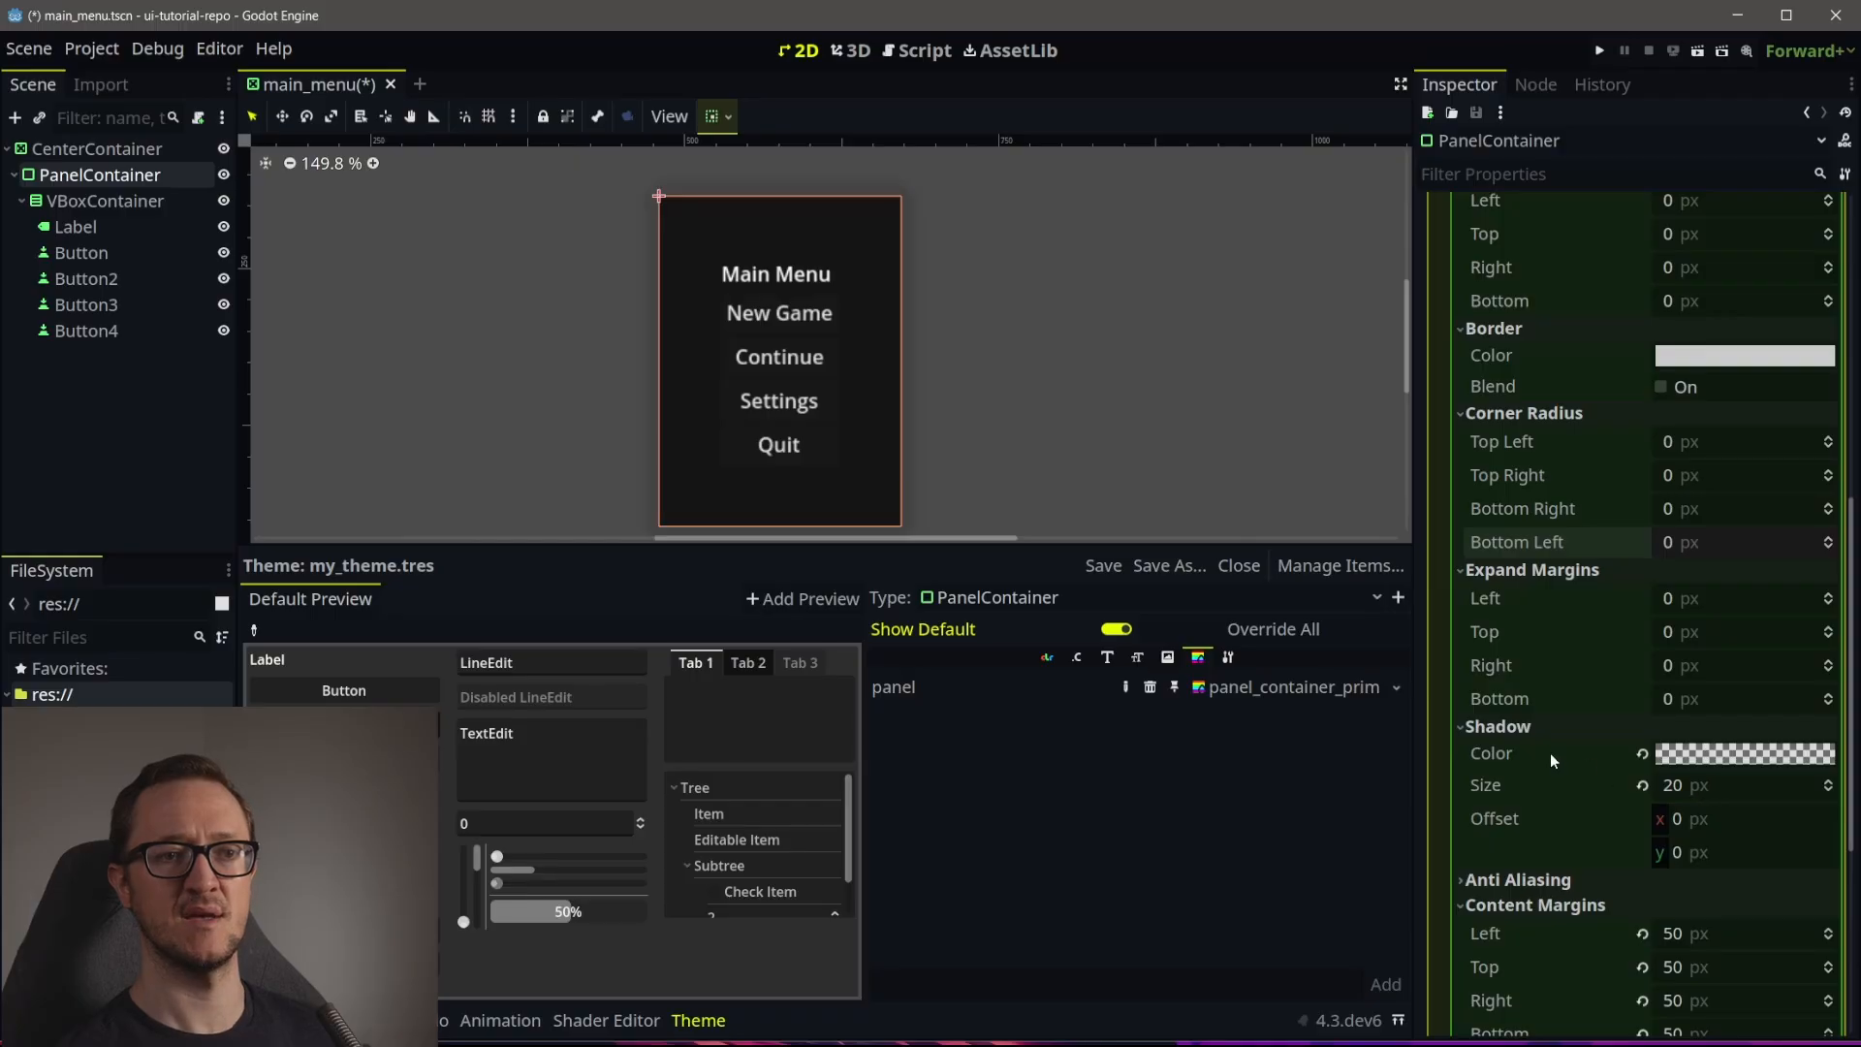
click(1499, 726)
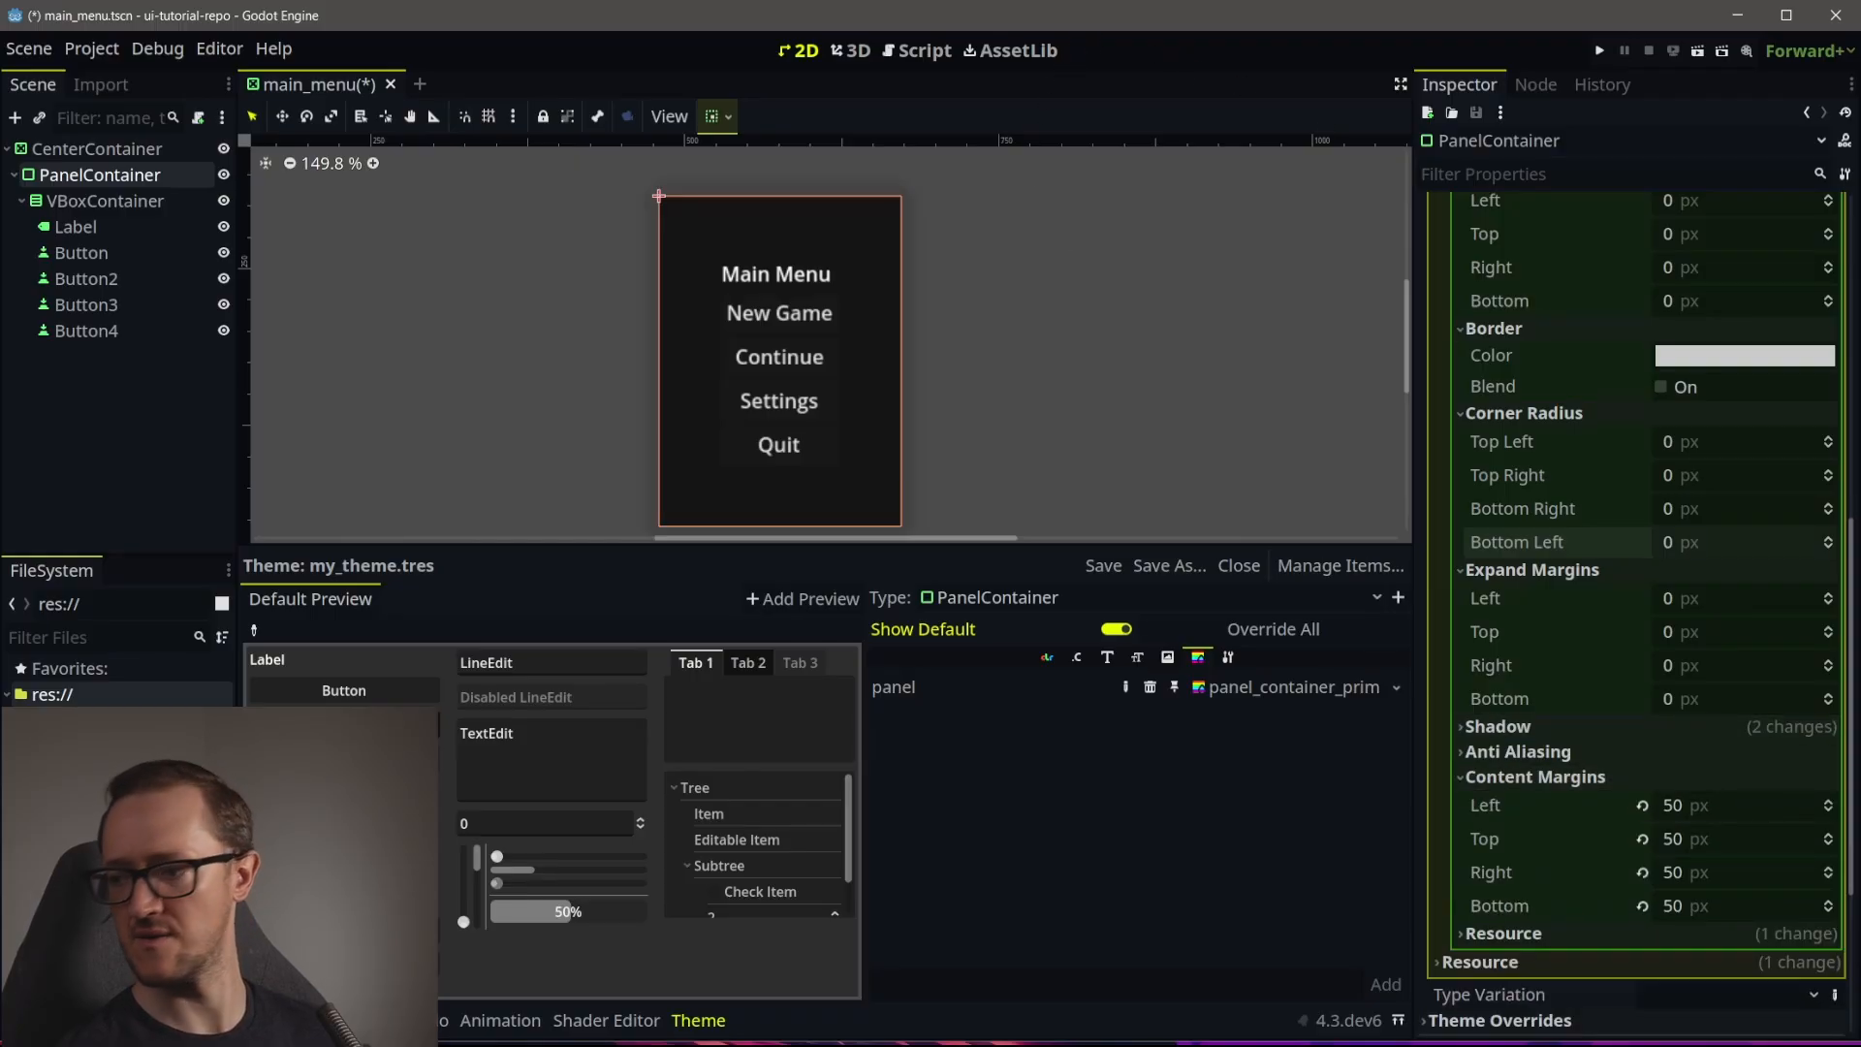
scroll(1683, 725, up, 6)
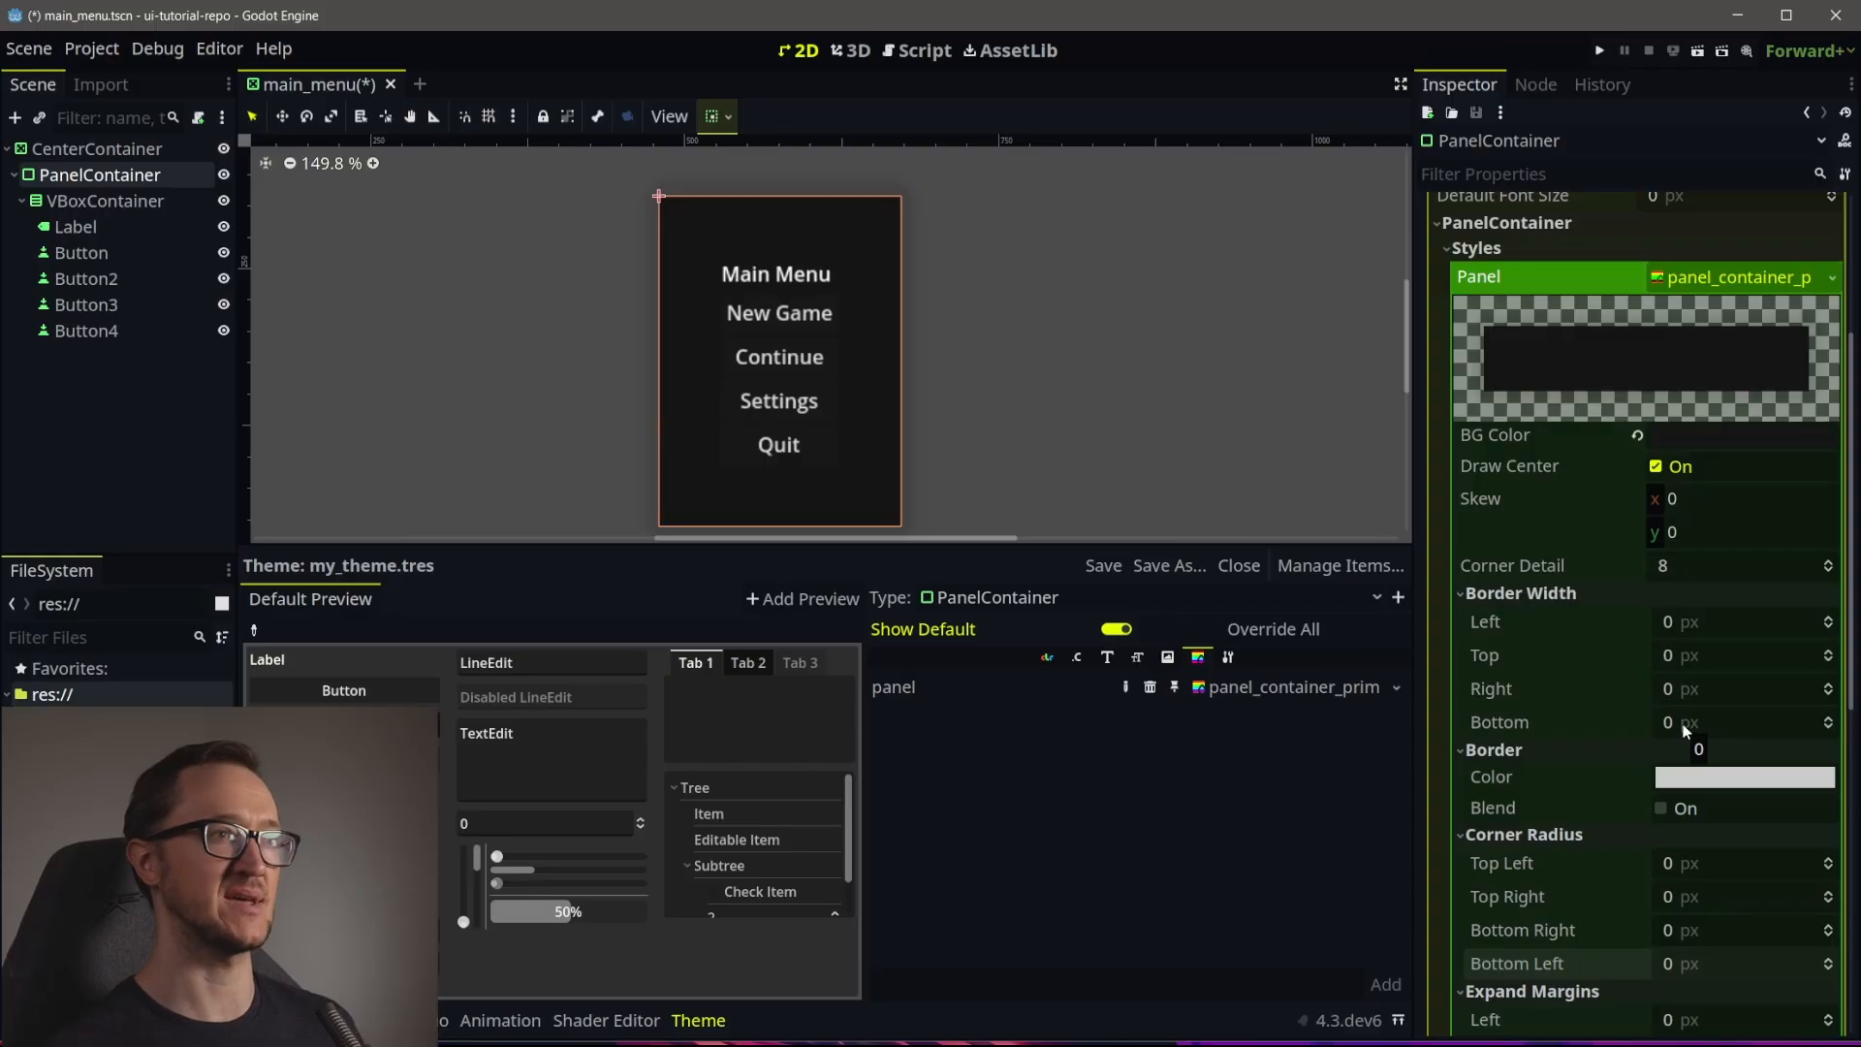
click(1714, 279)
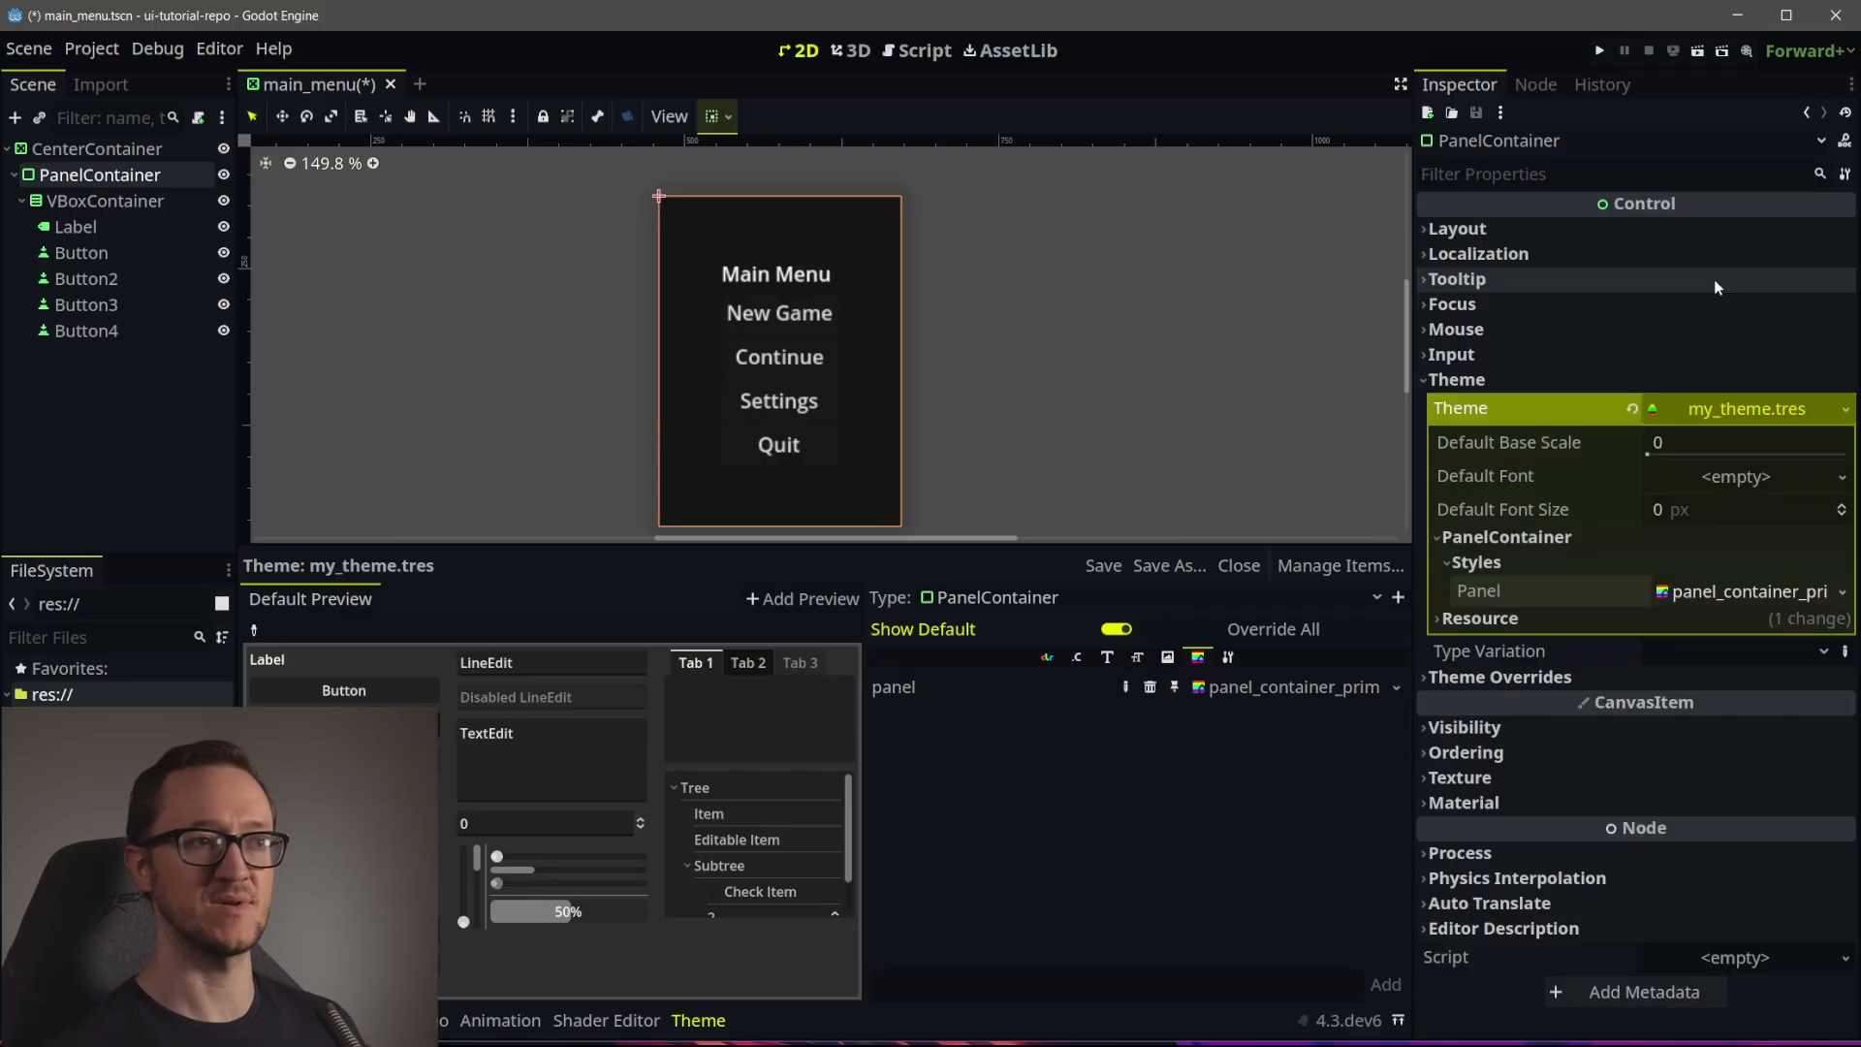
click(1486, 562)
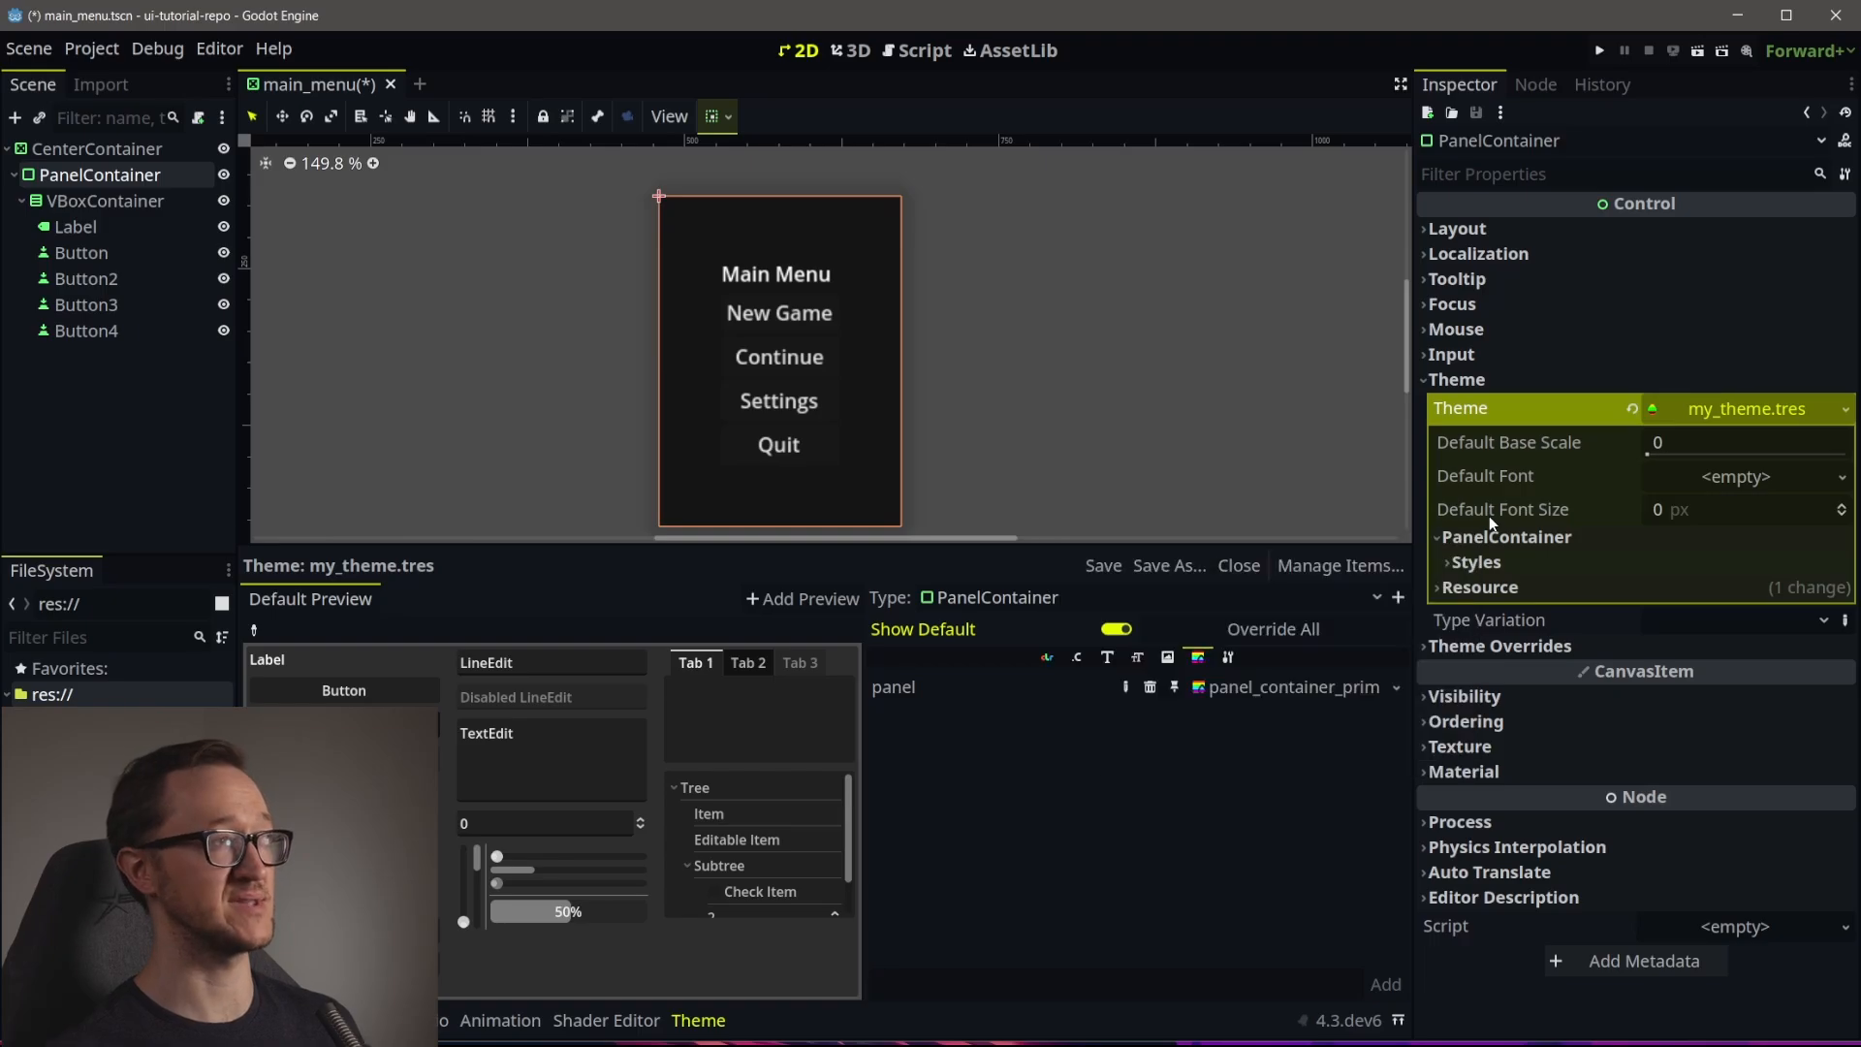
mouse_move(1489, 516)
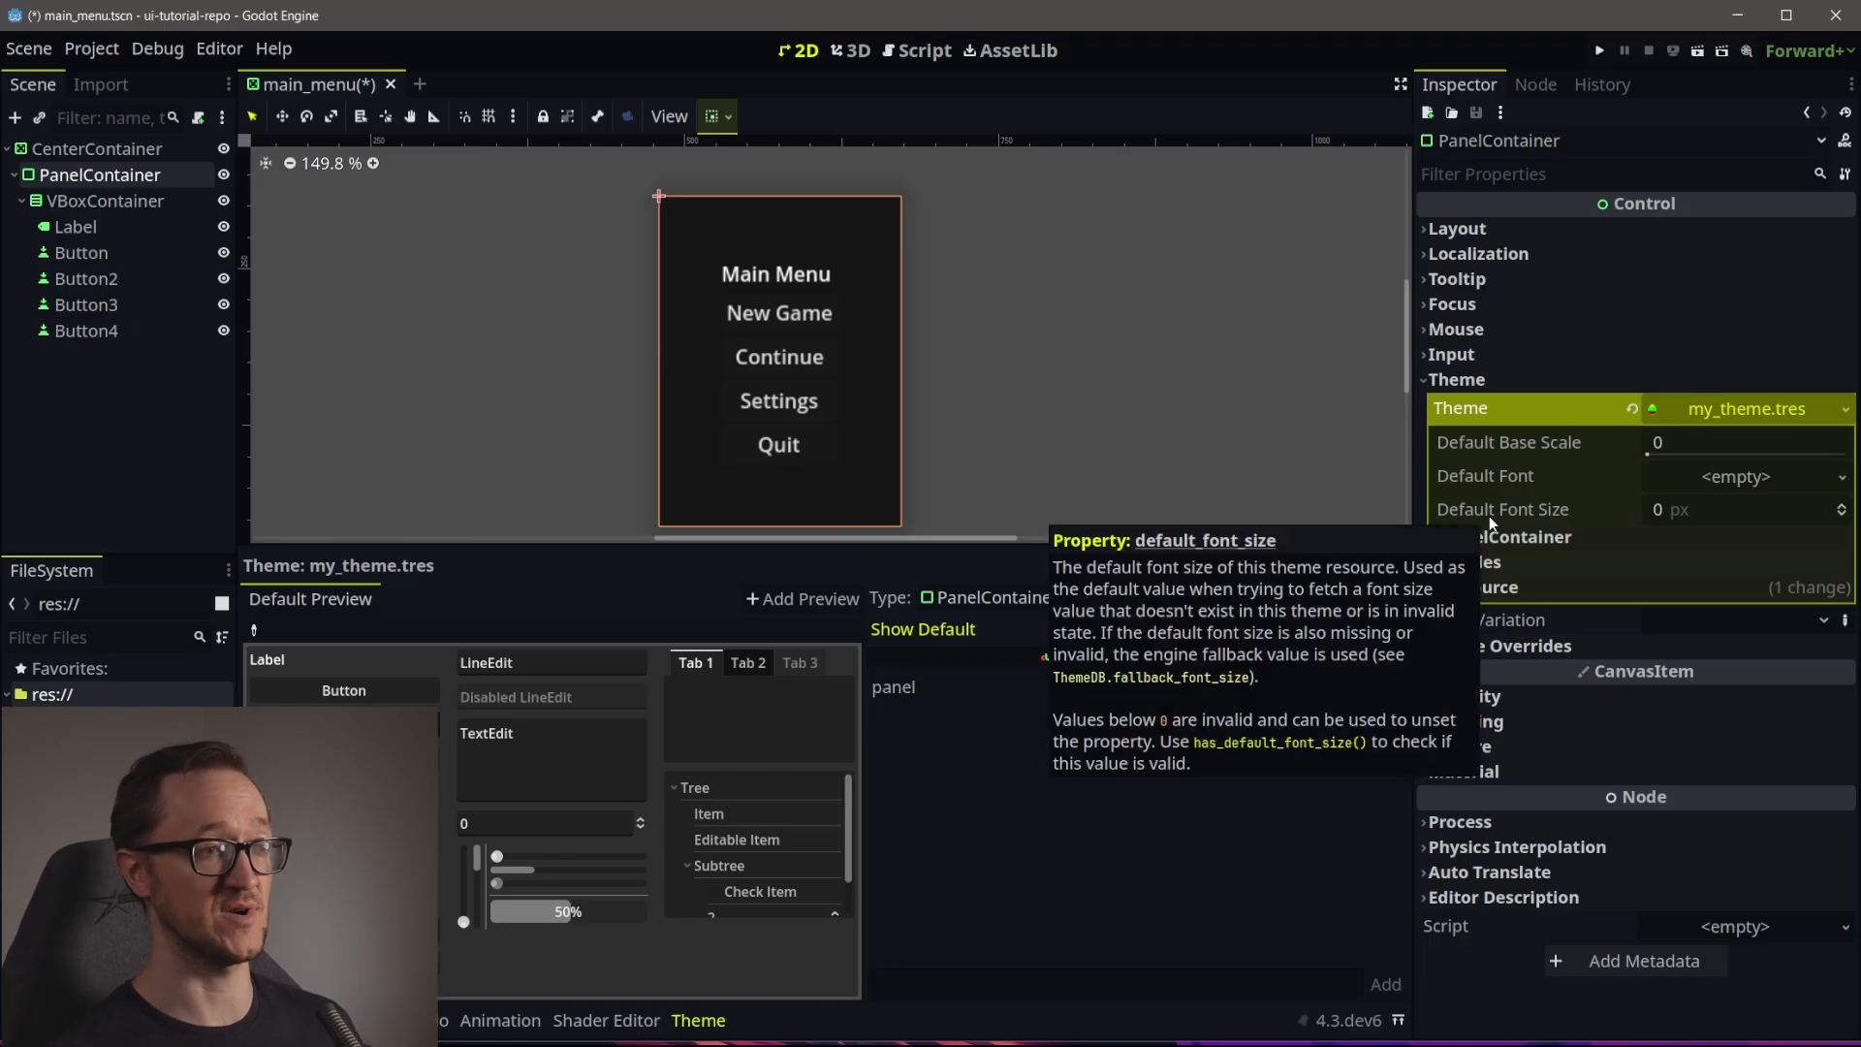
Assign my_theme.tres as the theme of the New Game button
click(100, 256)
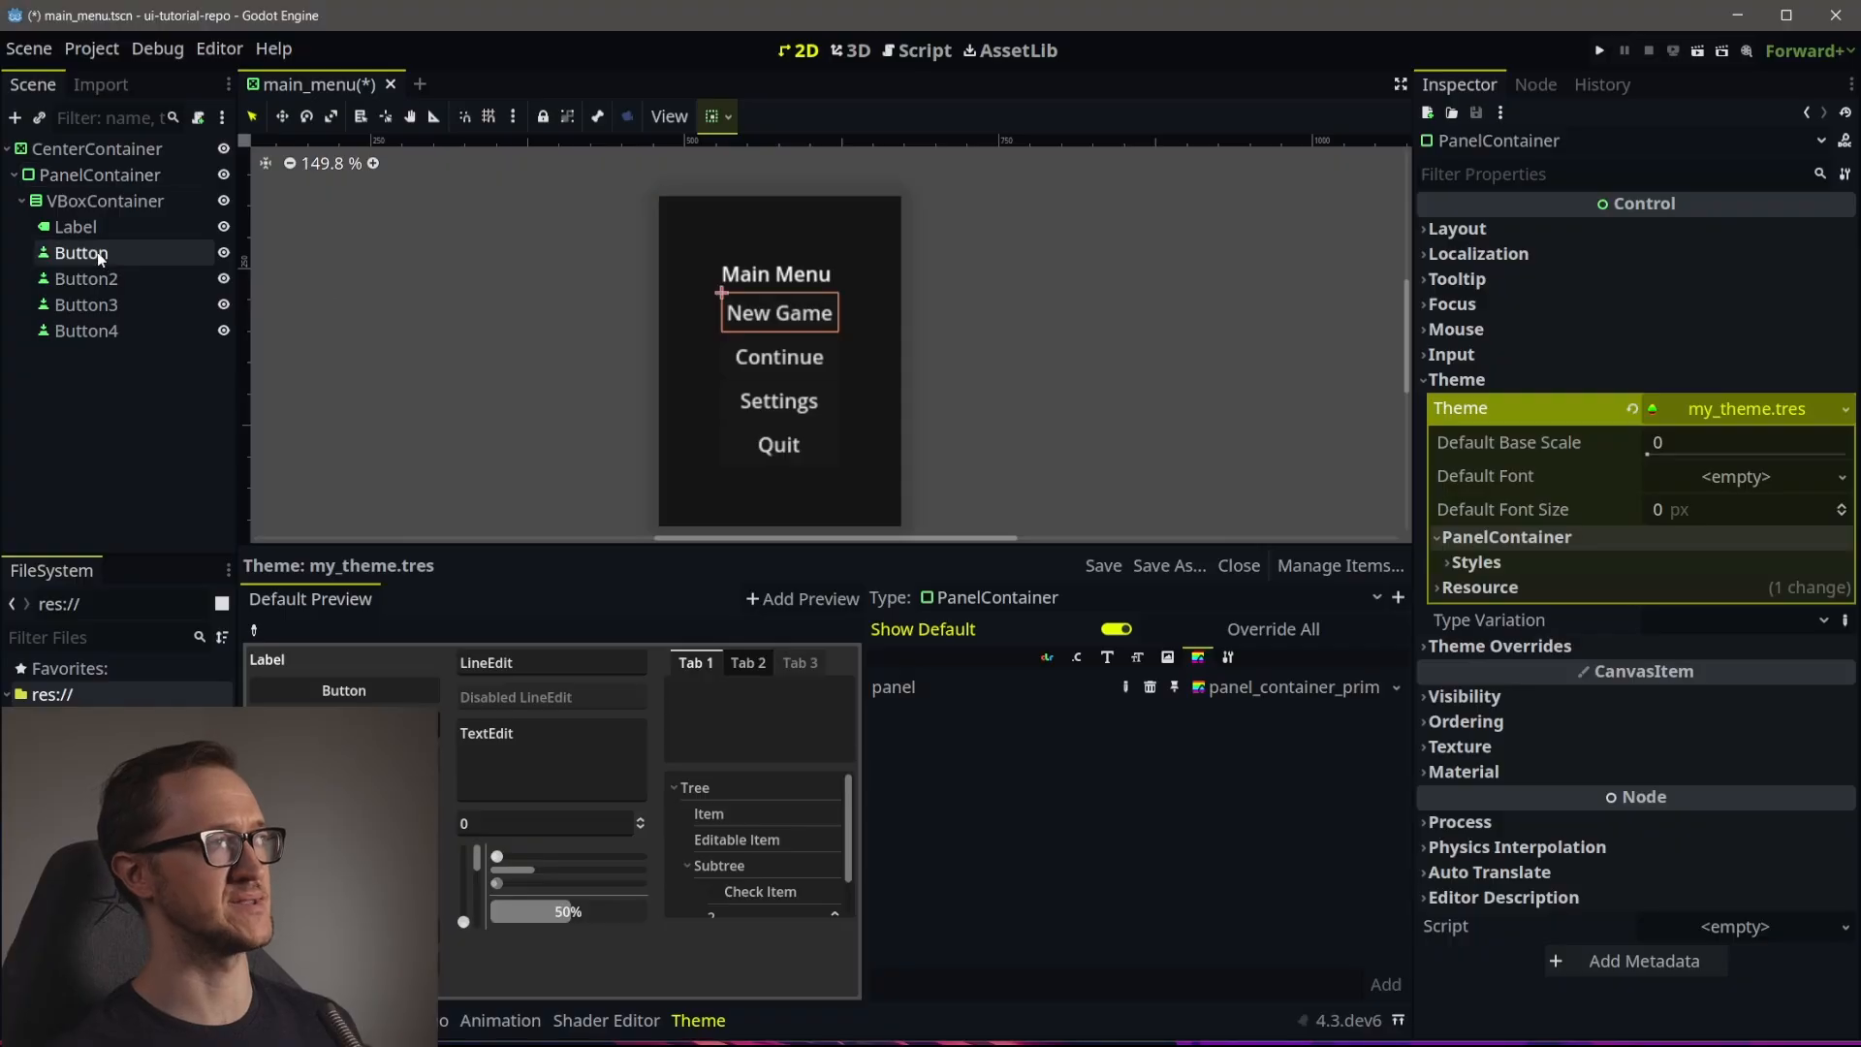
click(97, 284)
click(97, 253)
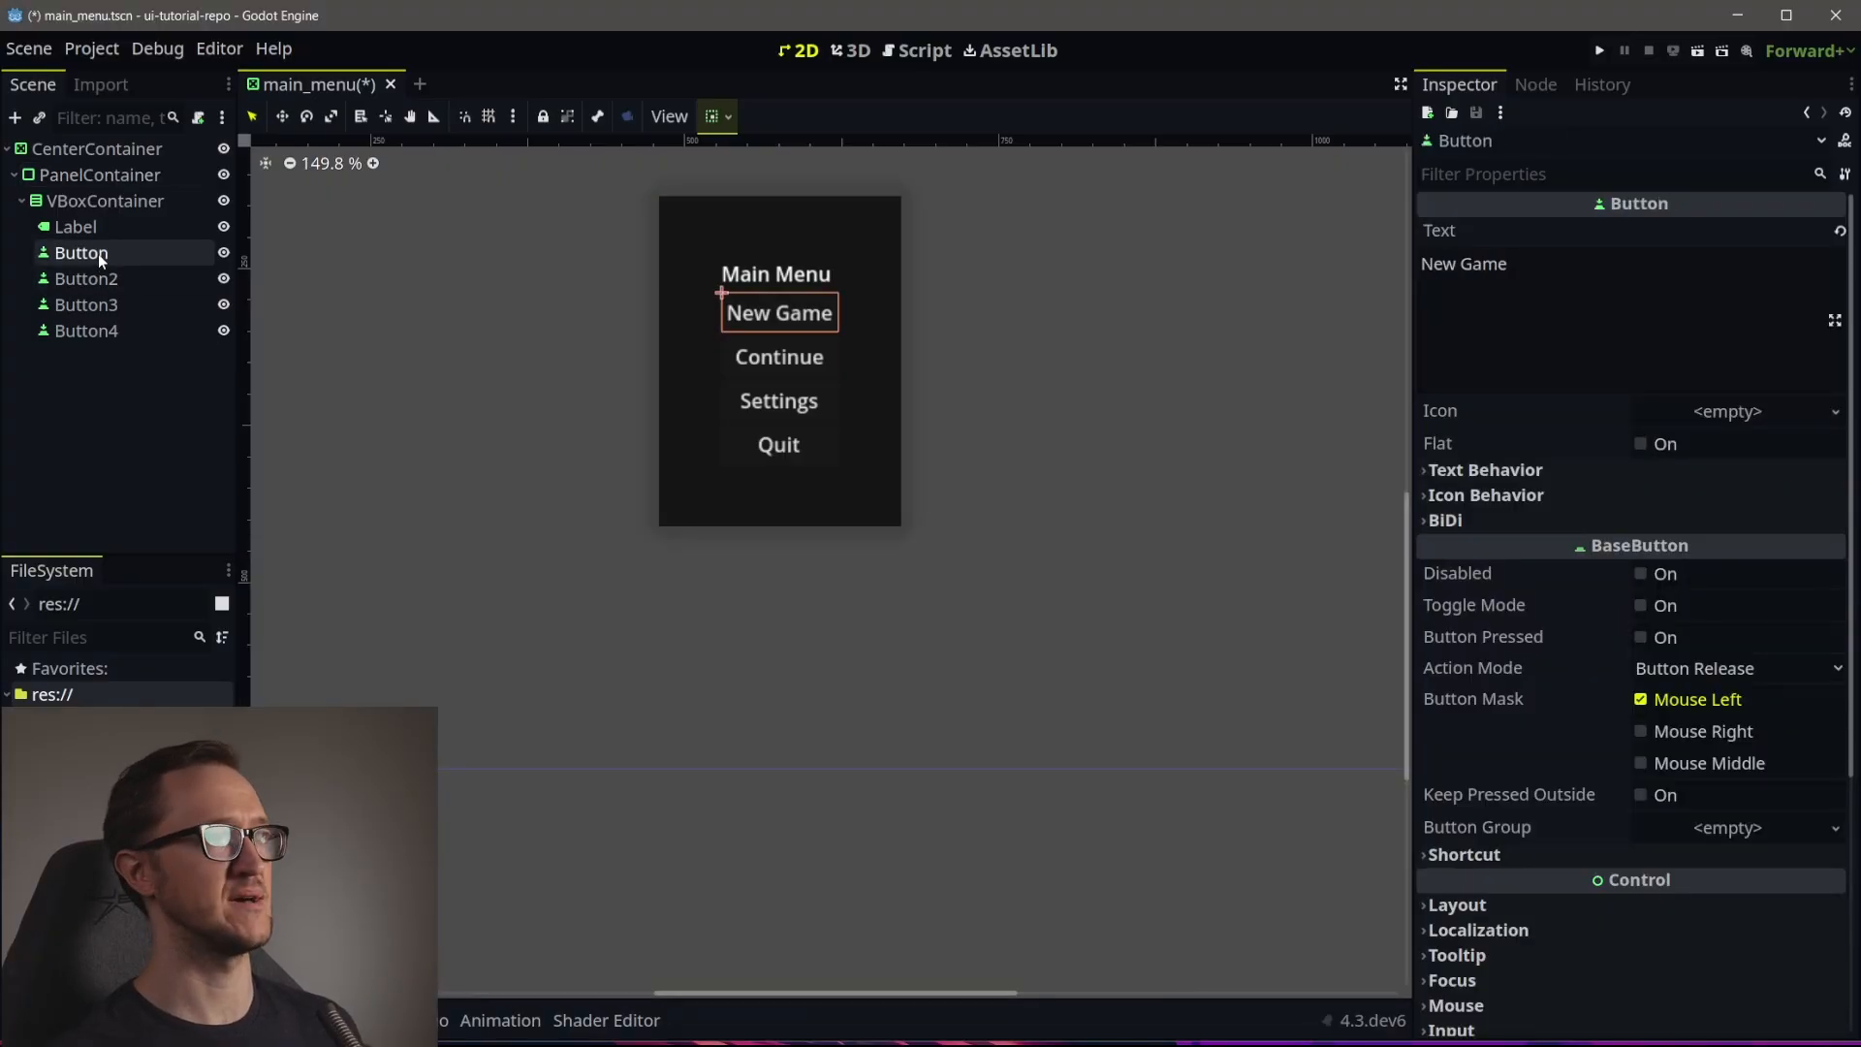
scroll(1617, 845, down, 5)
scroll(1621, 840, up, 5)
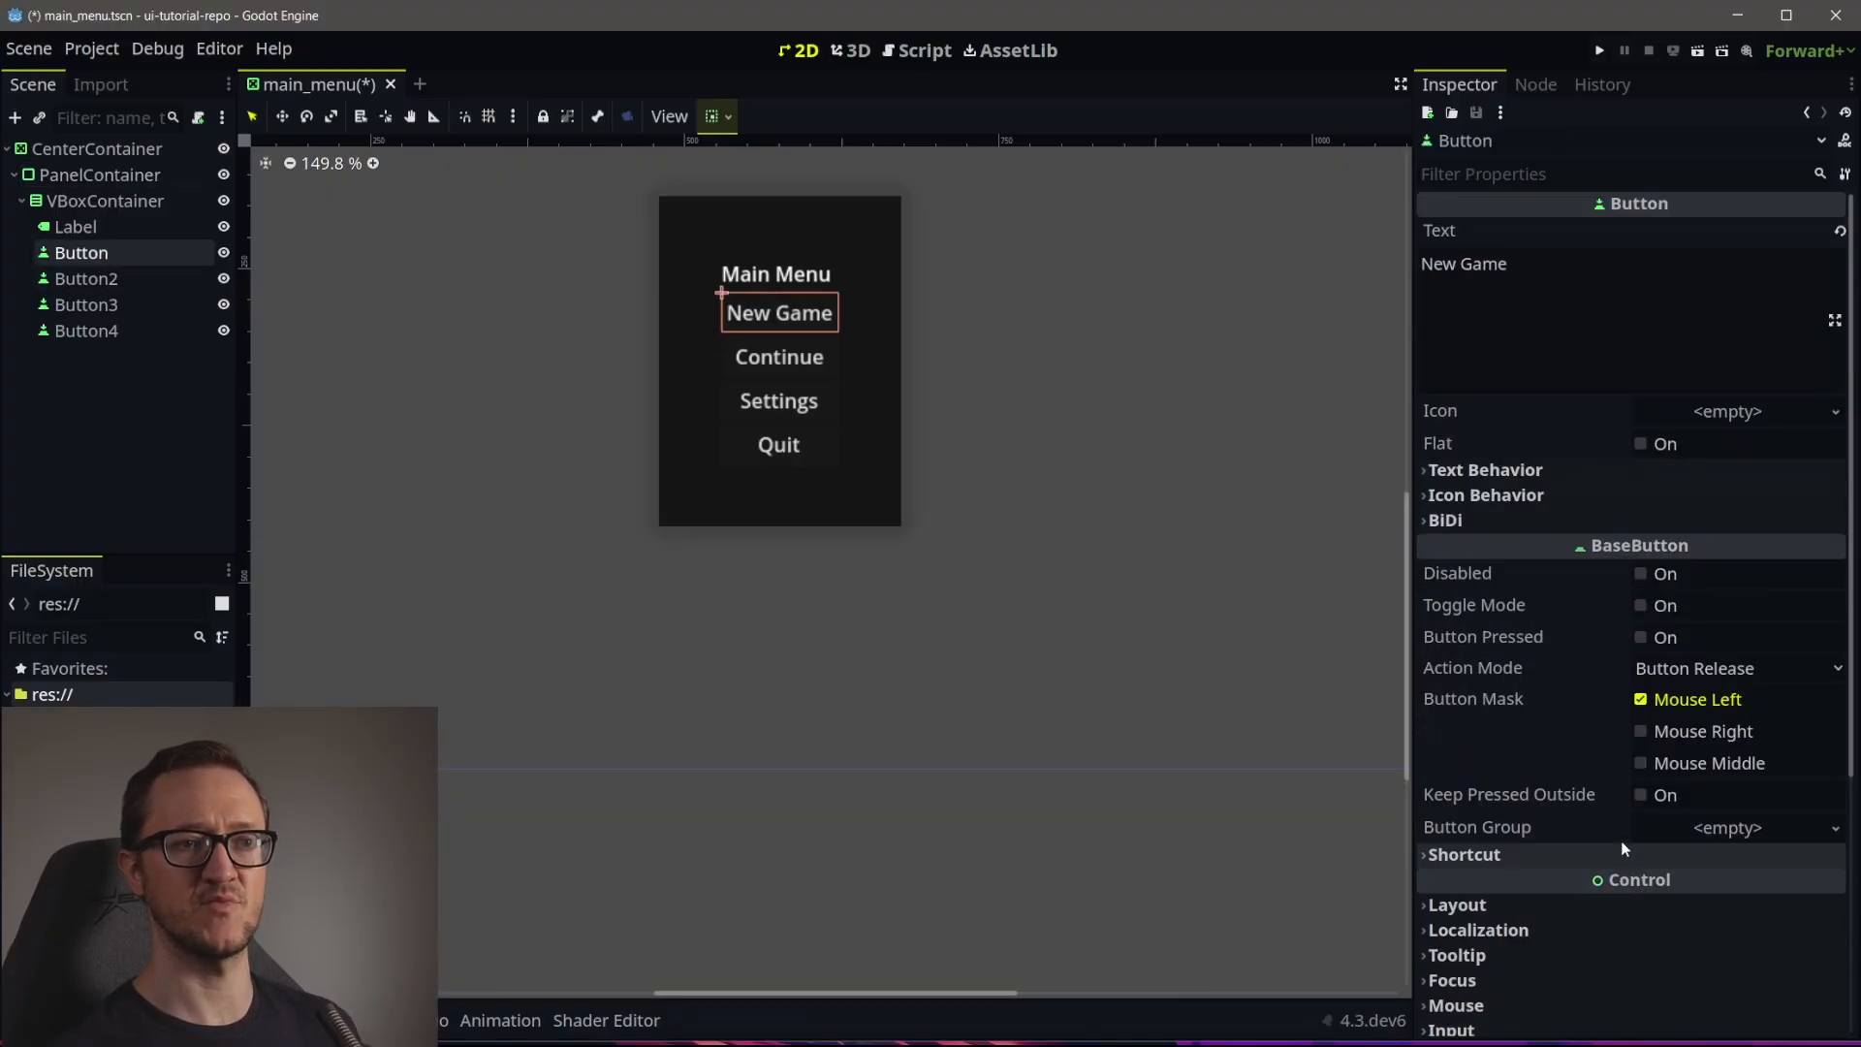
scroll(1512, 582, down, 4)
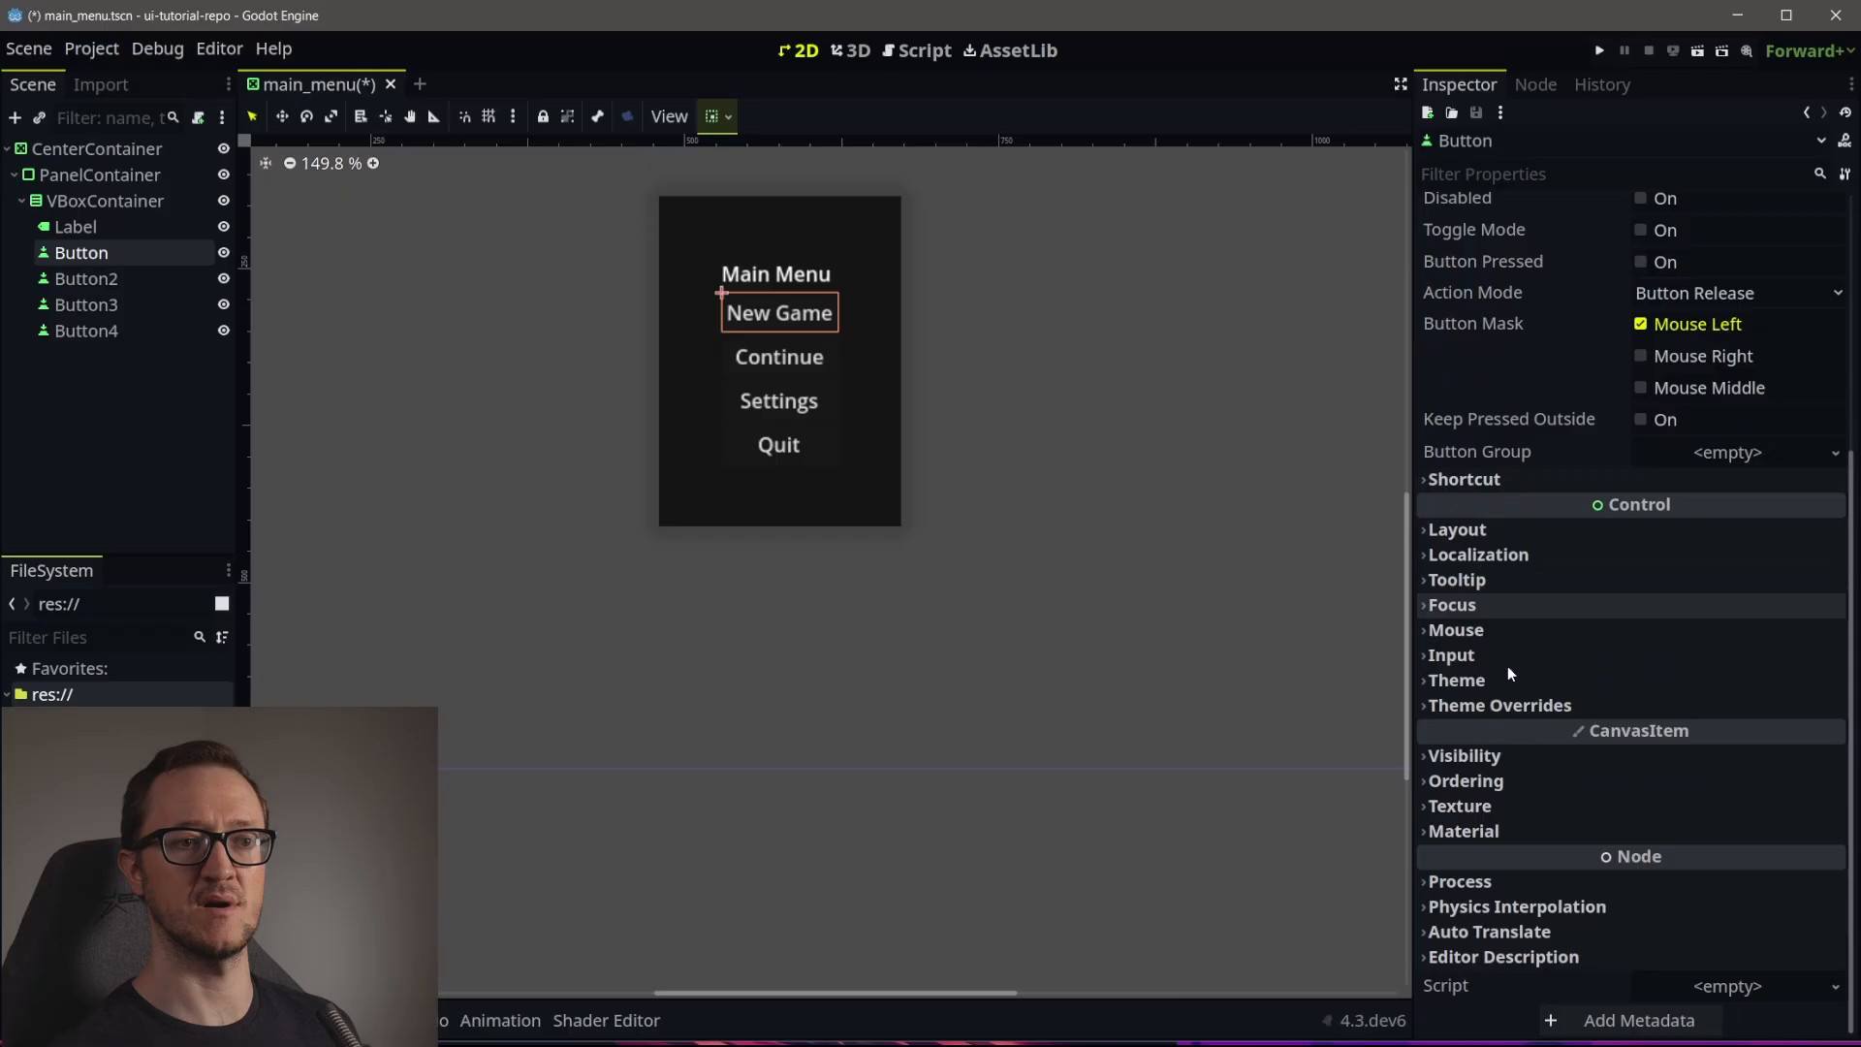
click(1494, 531)
click(1477, 927)
scroll(1648, 853, down, 2)
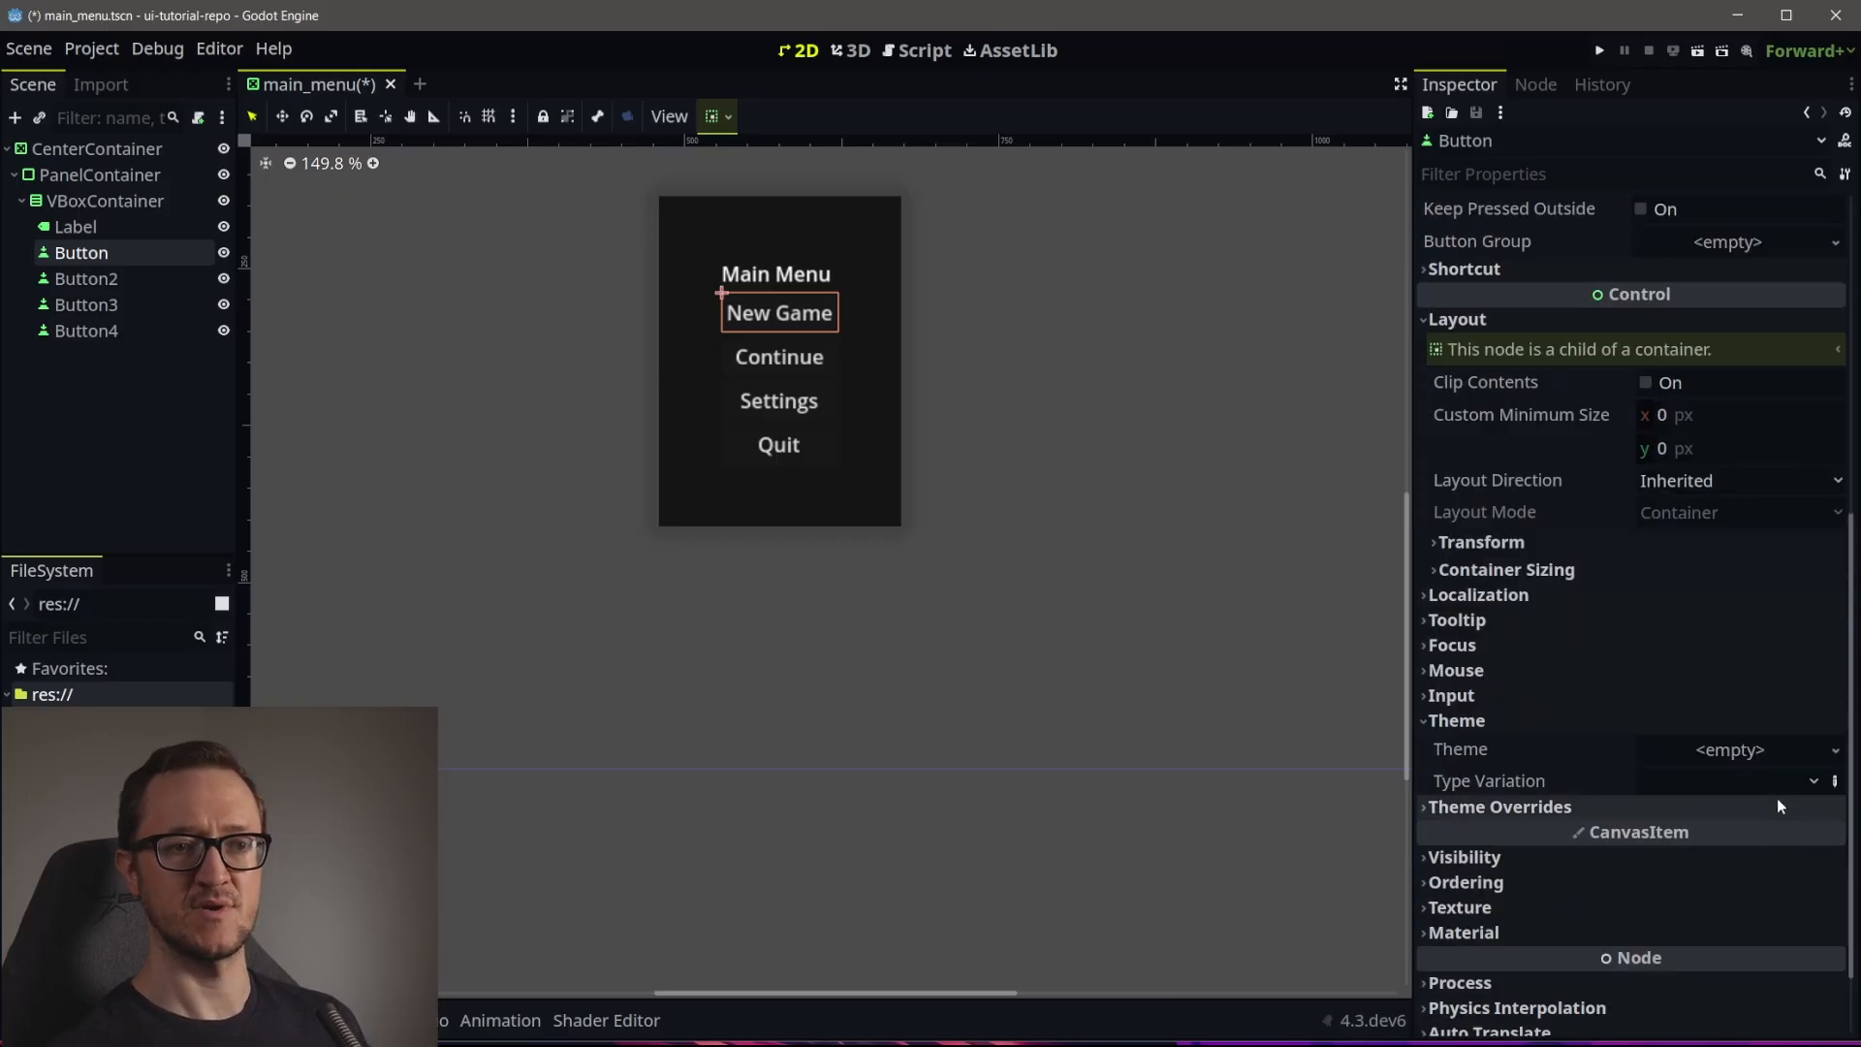
click(1771, 745)
click(1794, 808)
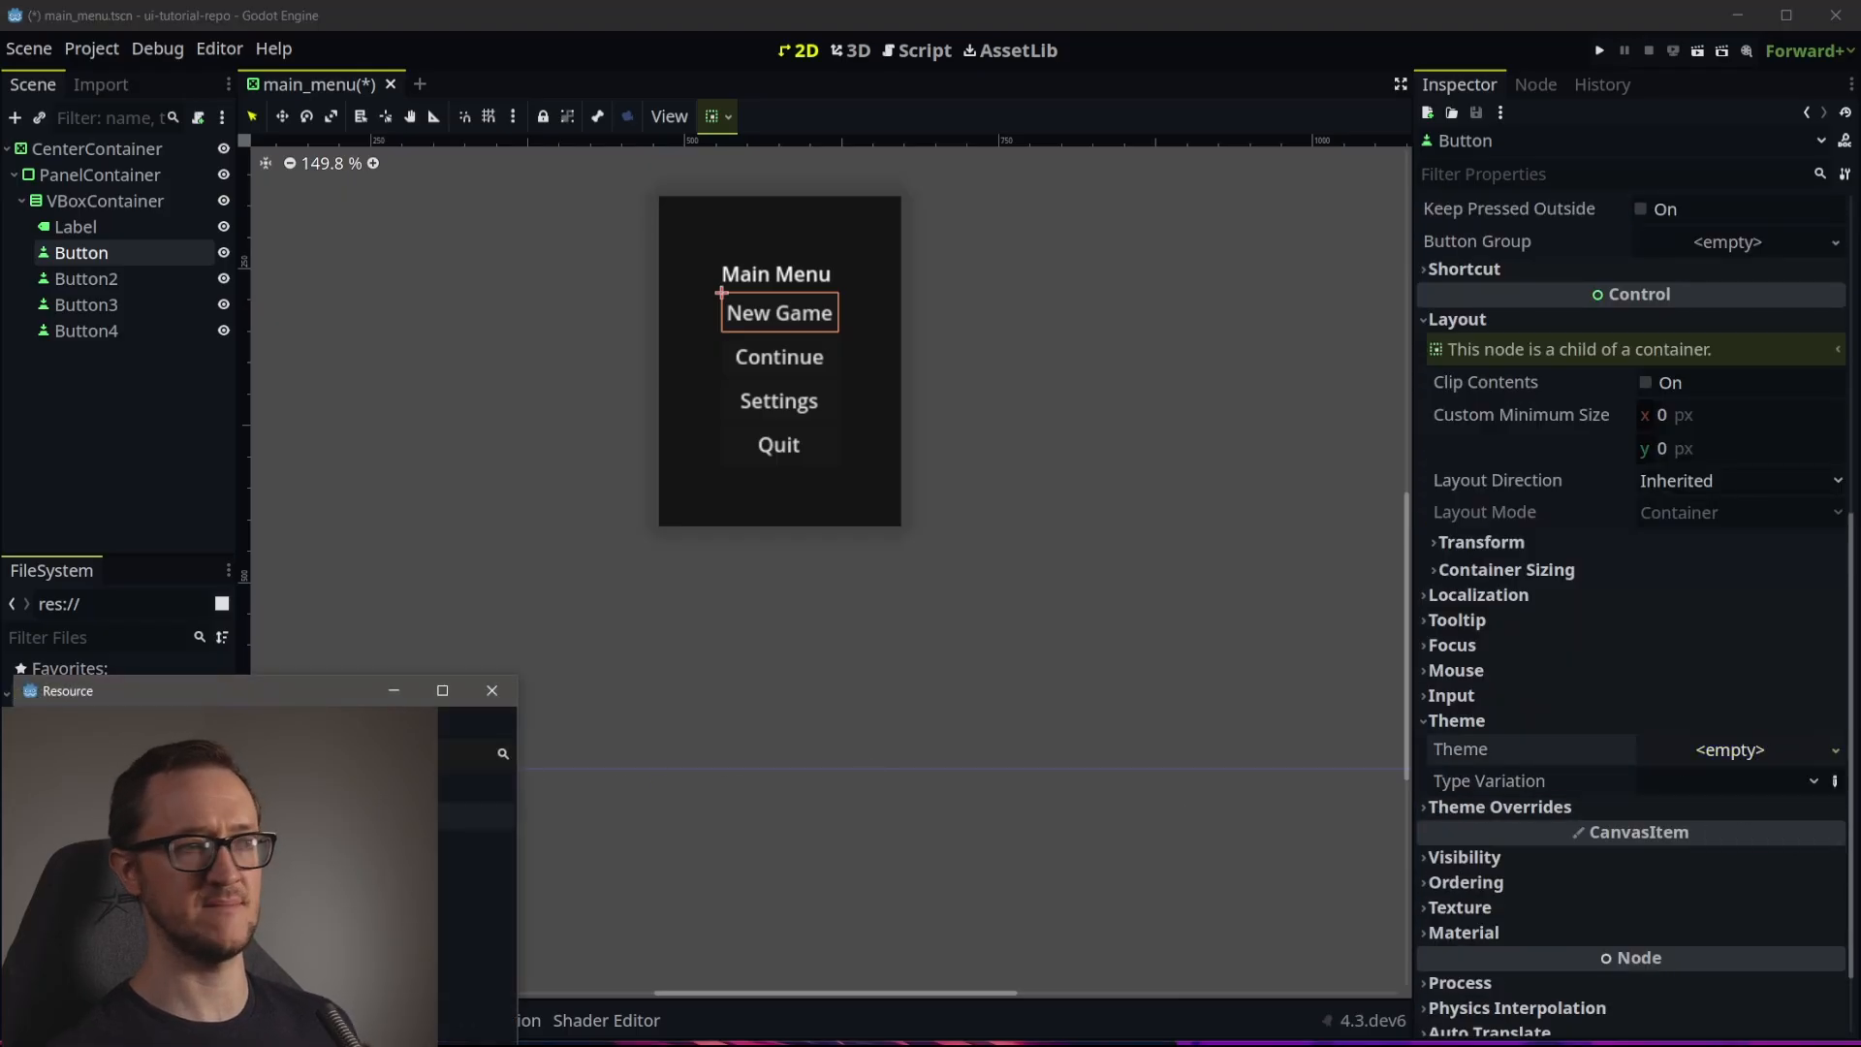
double_click(145, 816)
Open my_theme.tres for editing and add Button as a theme type
click(1757, 751)
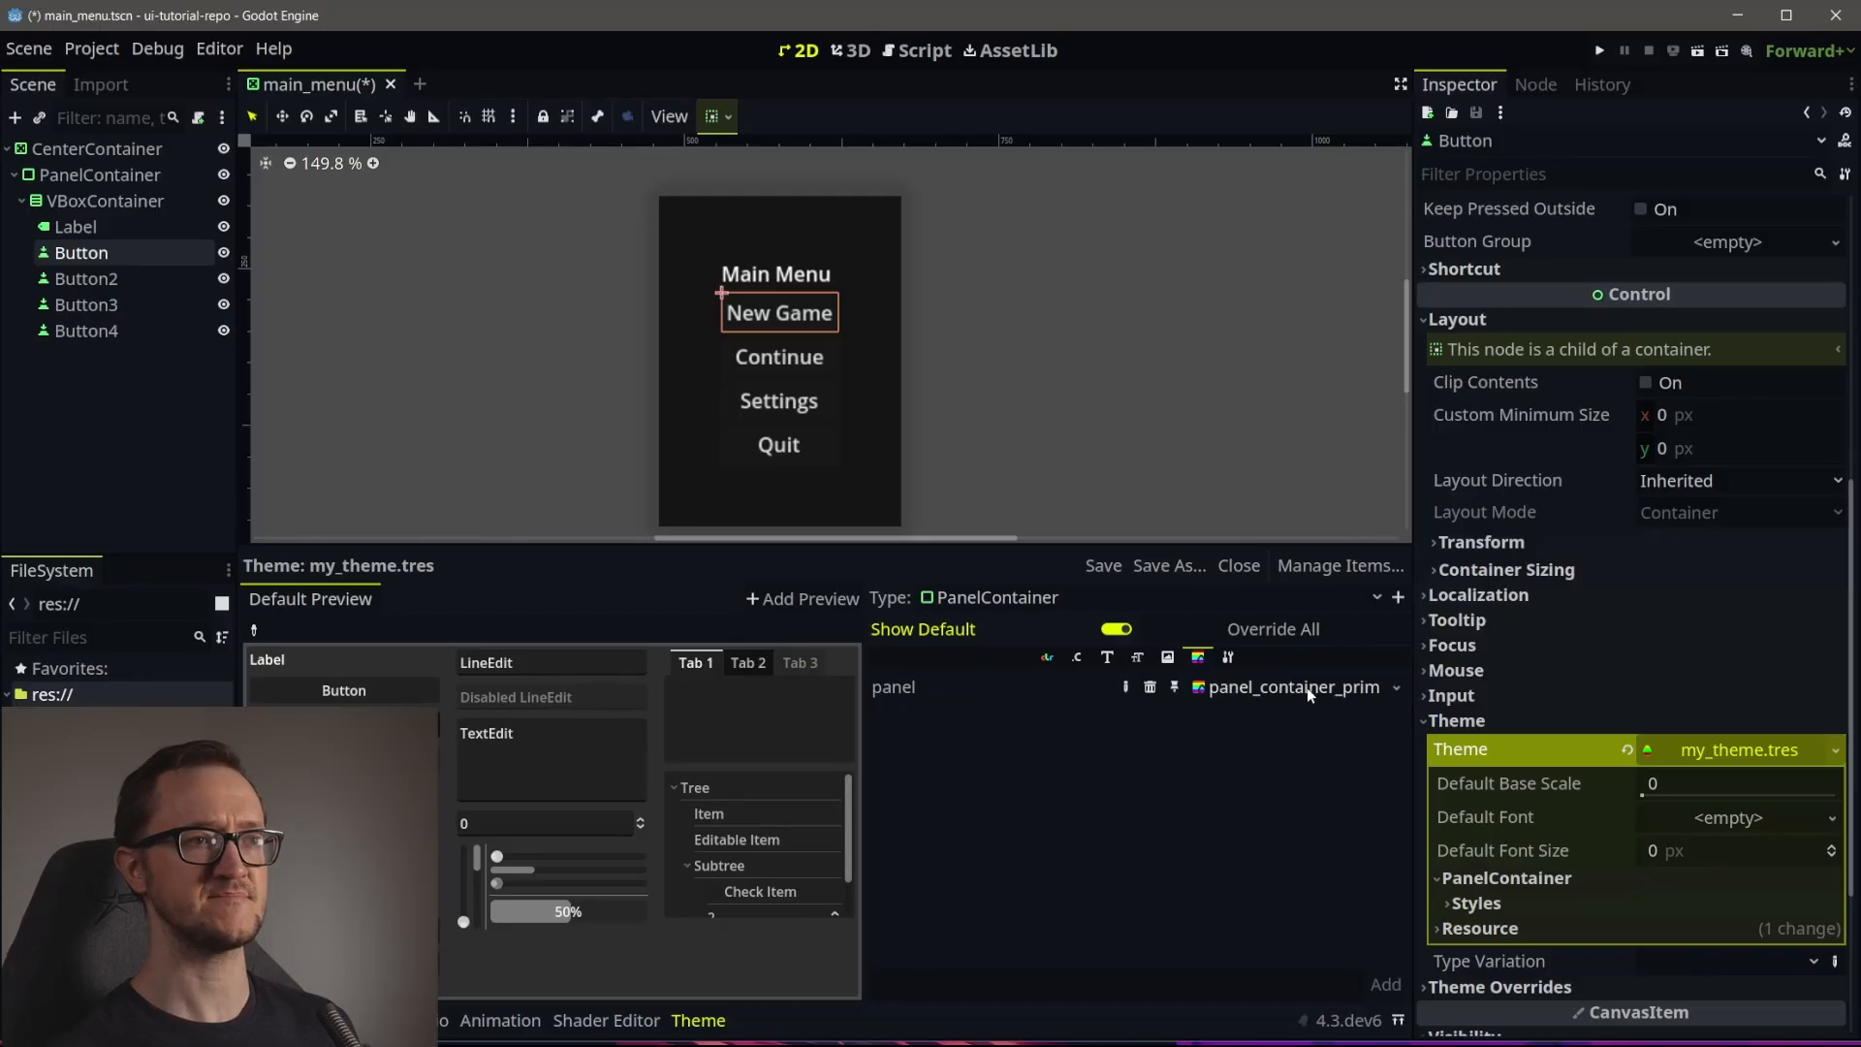
click(1396, 597)
double_click(233, 874)
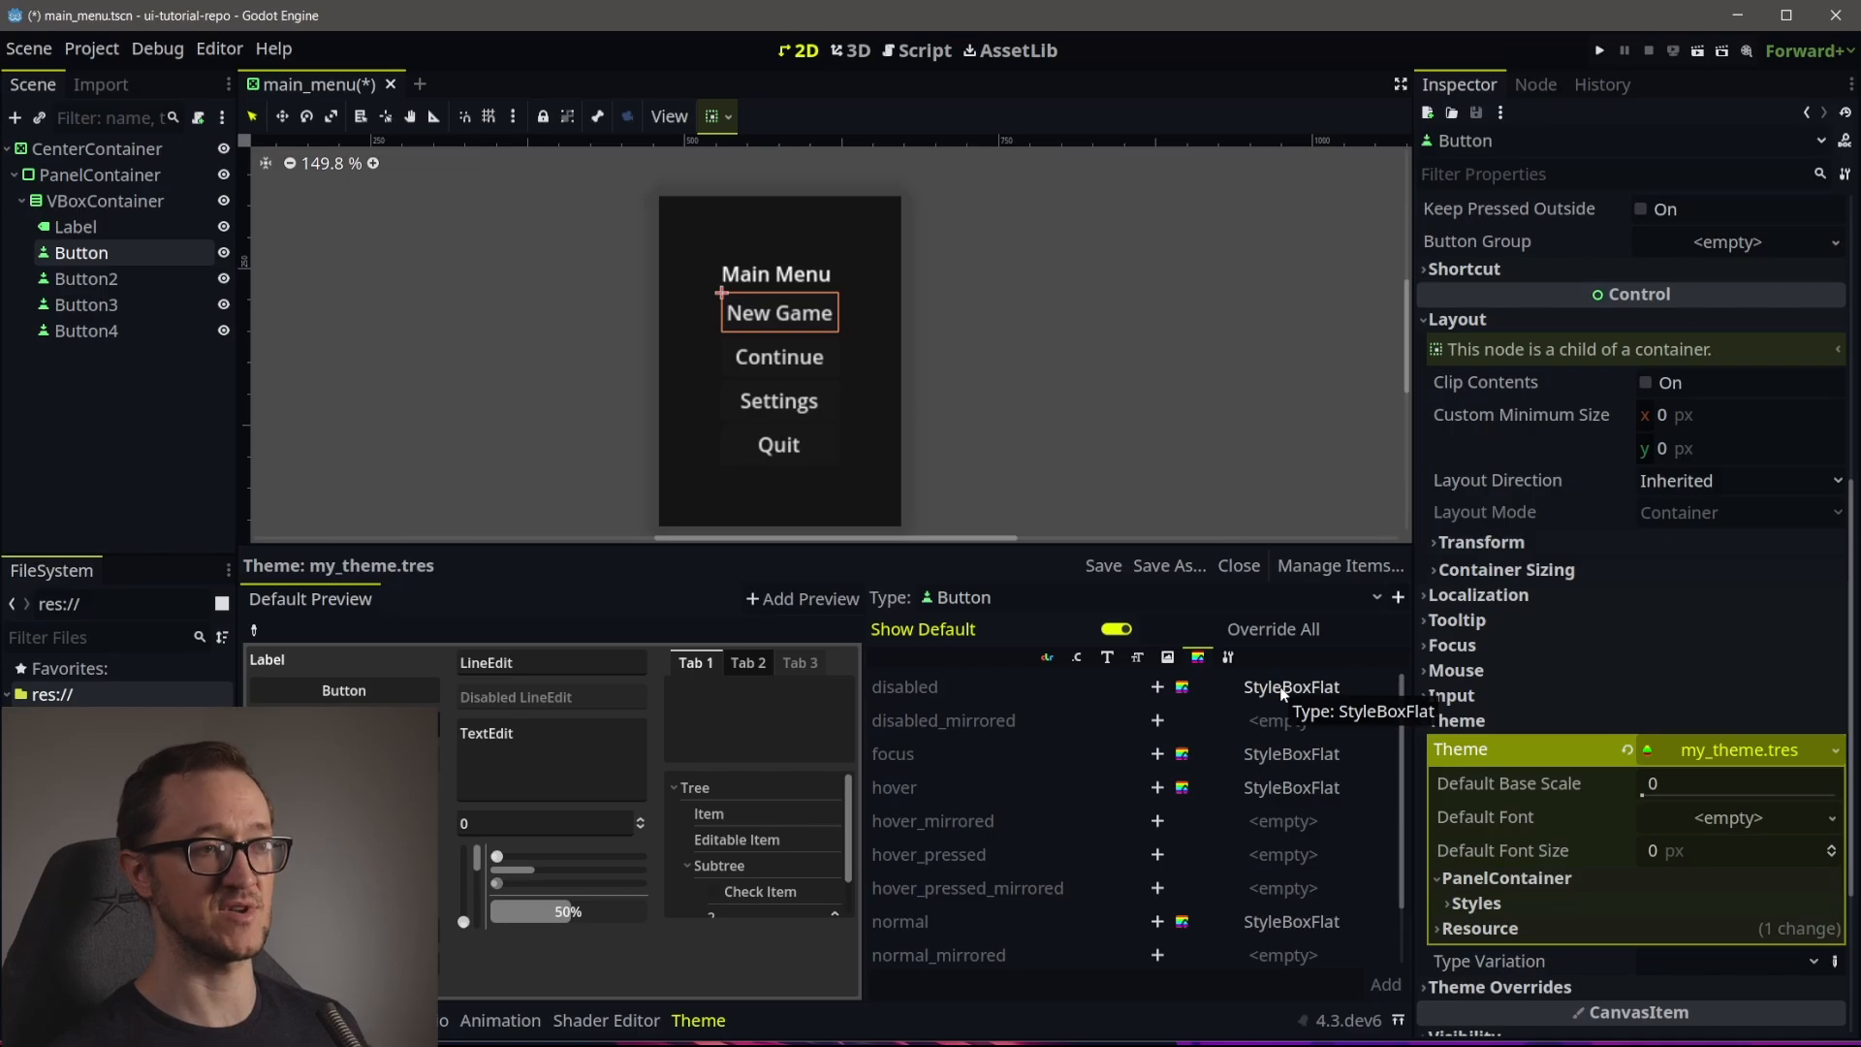
Look through the Button type's theme items: colours, constants, fonts, font sizes, icons, style boxes and base type
click(1047, 657)
click(1076, 660)
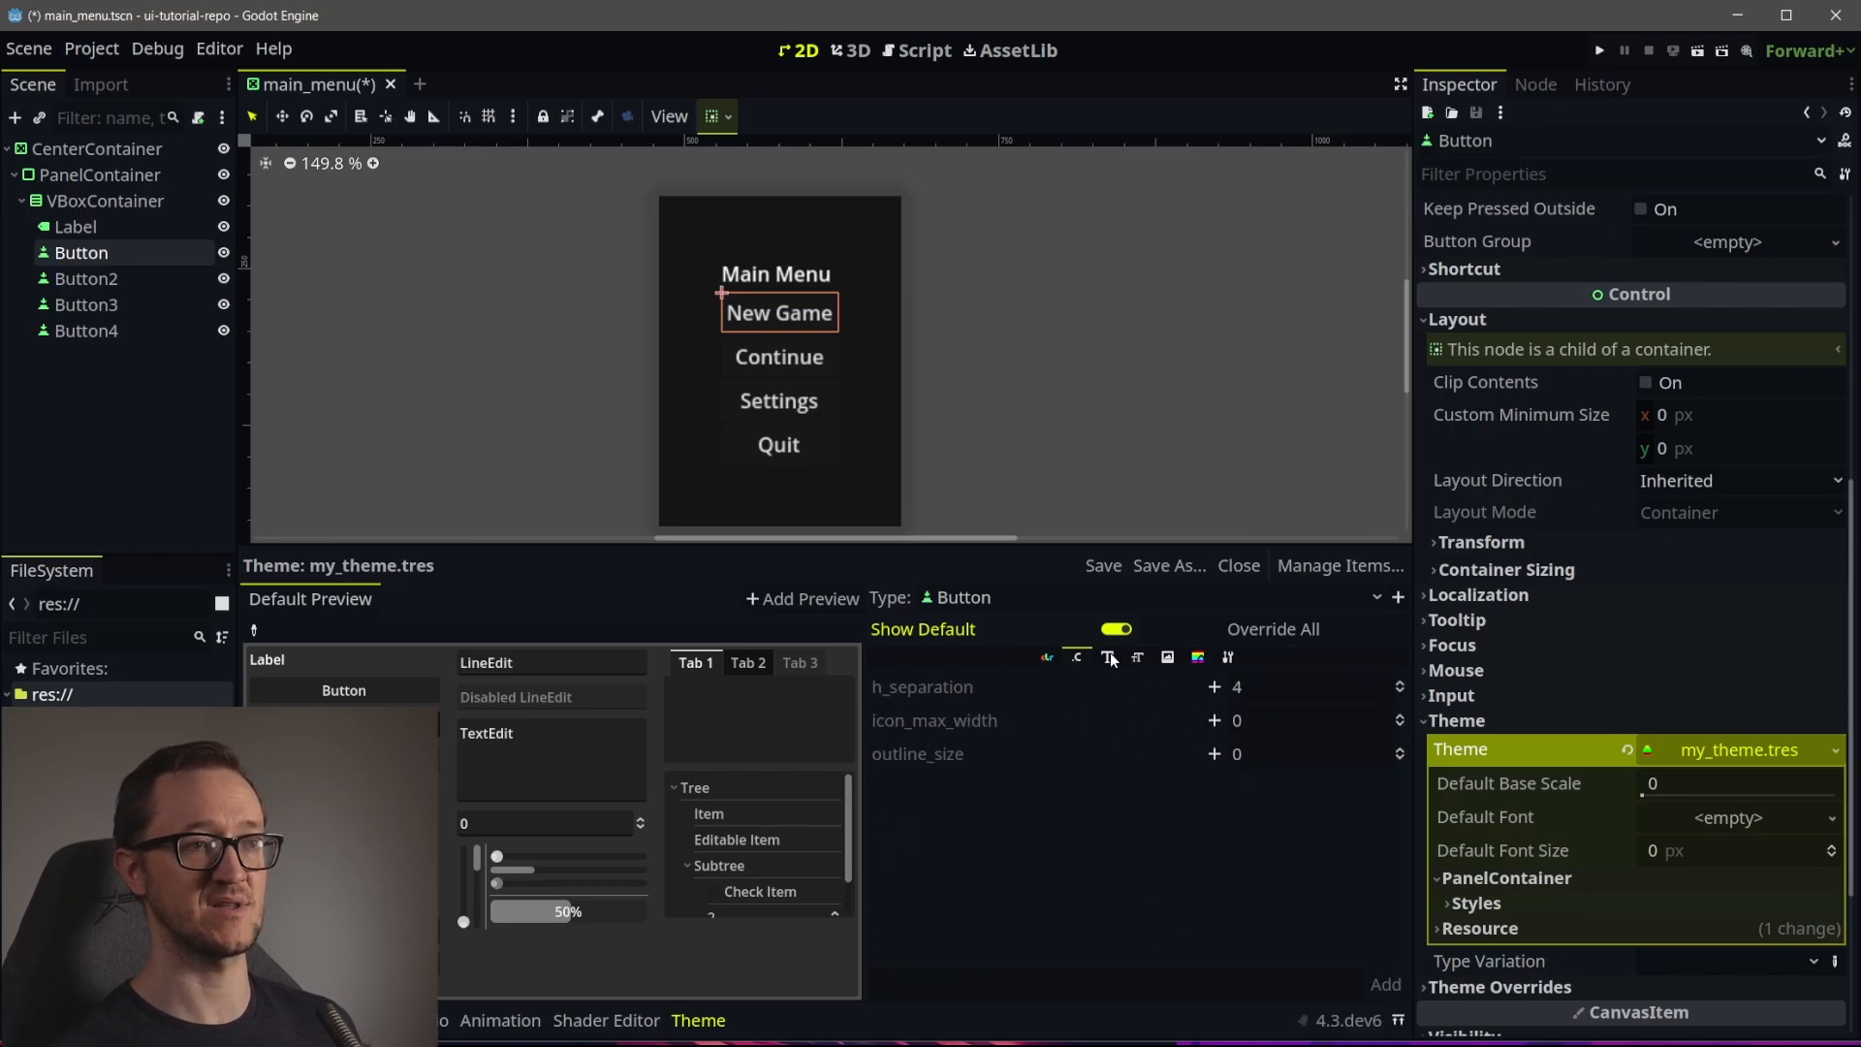
click(1108, 656)
click(1137, 659)
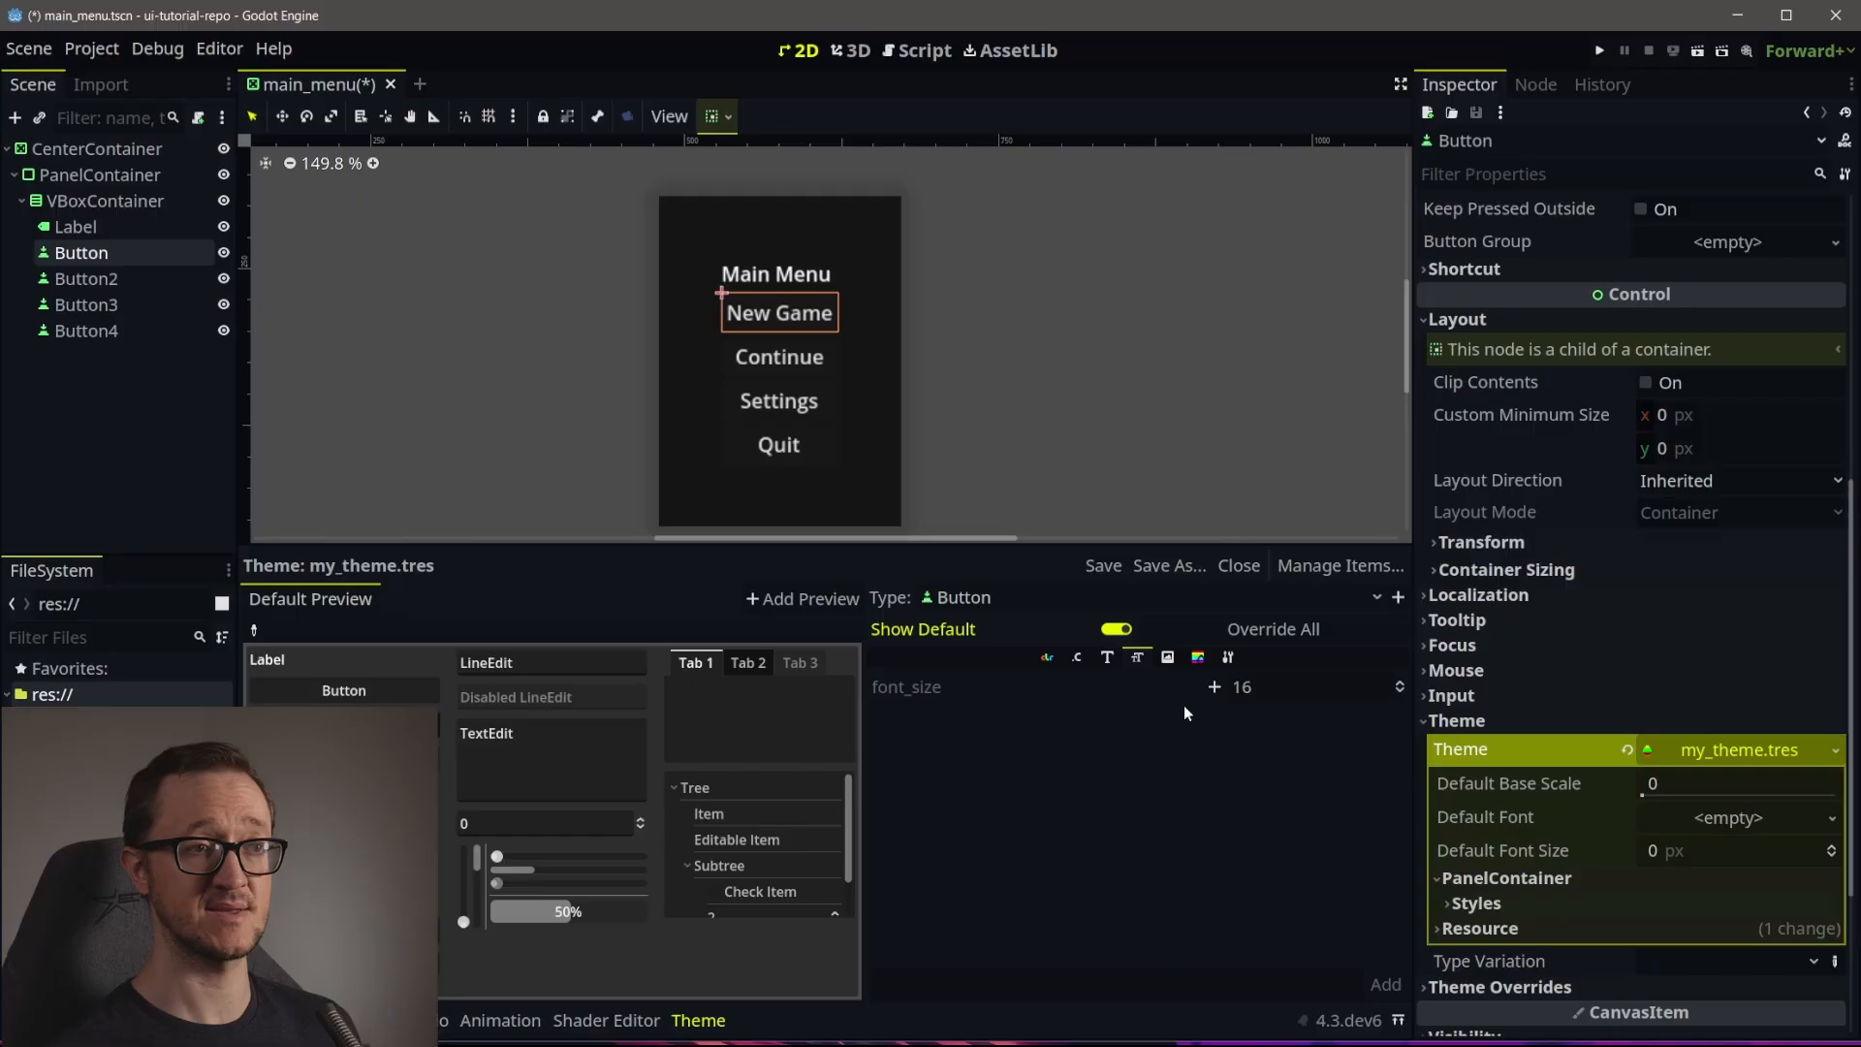
click(1167, 657)
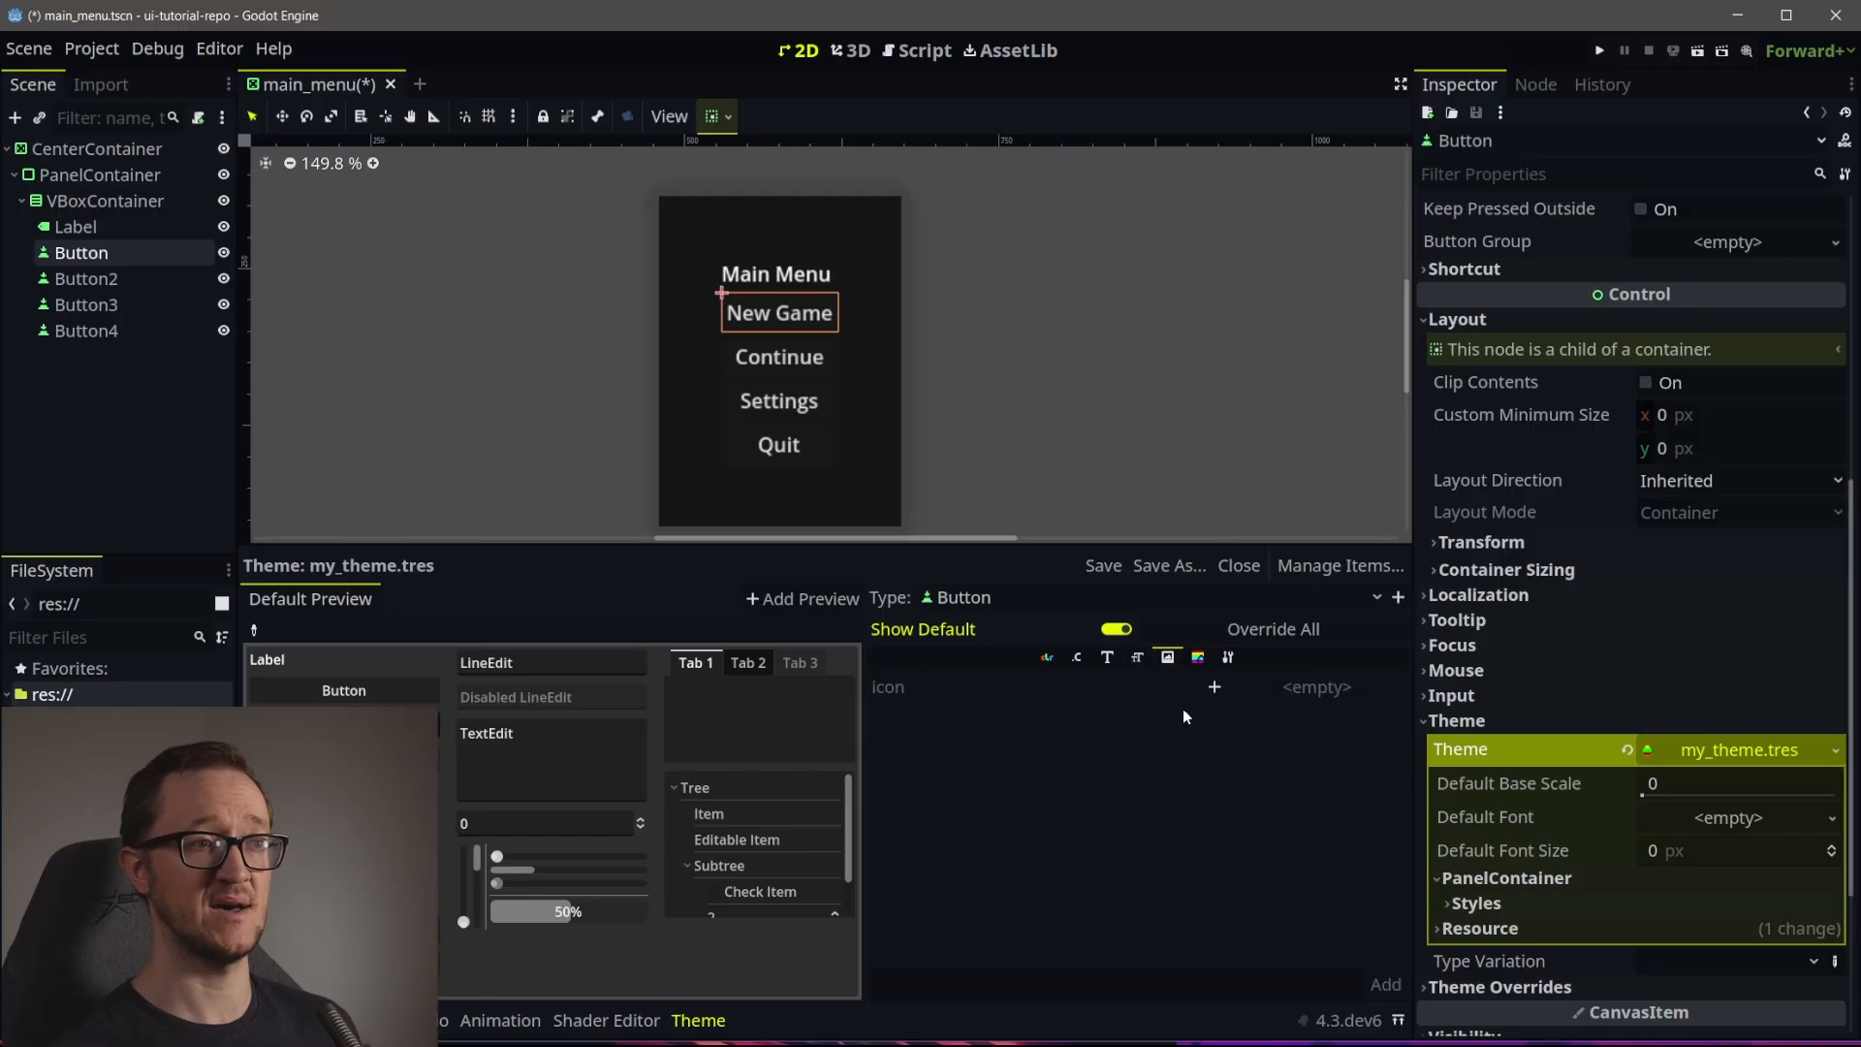
click(1200, 659)
scroll(1107, 841, up, 1)
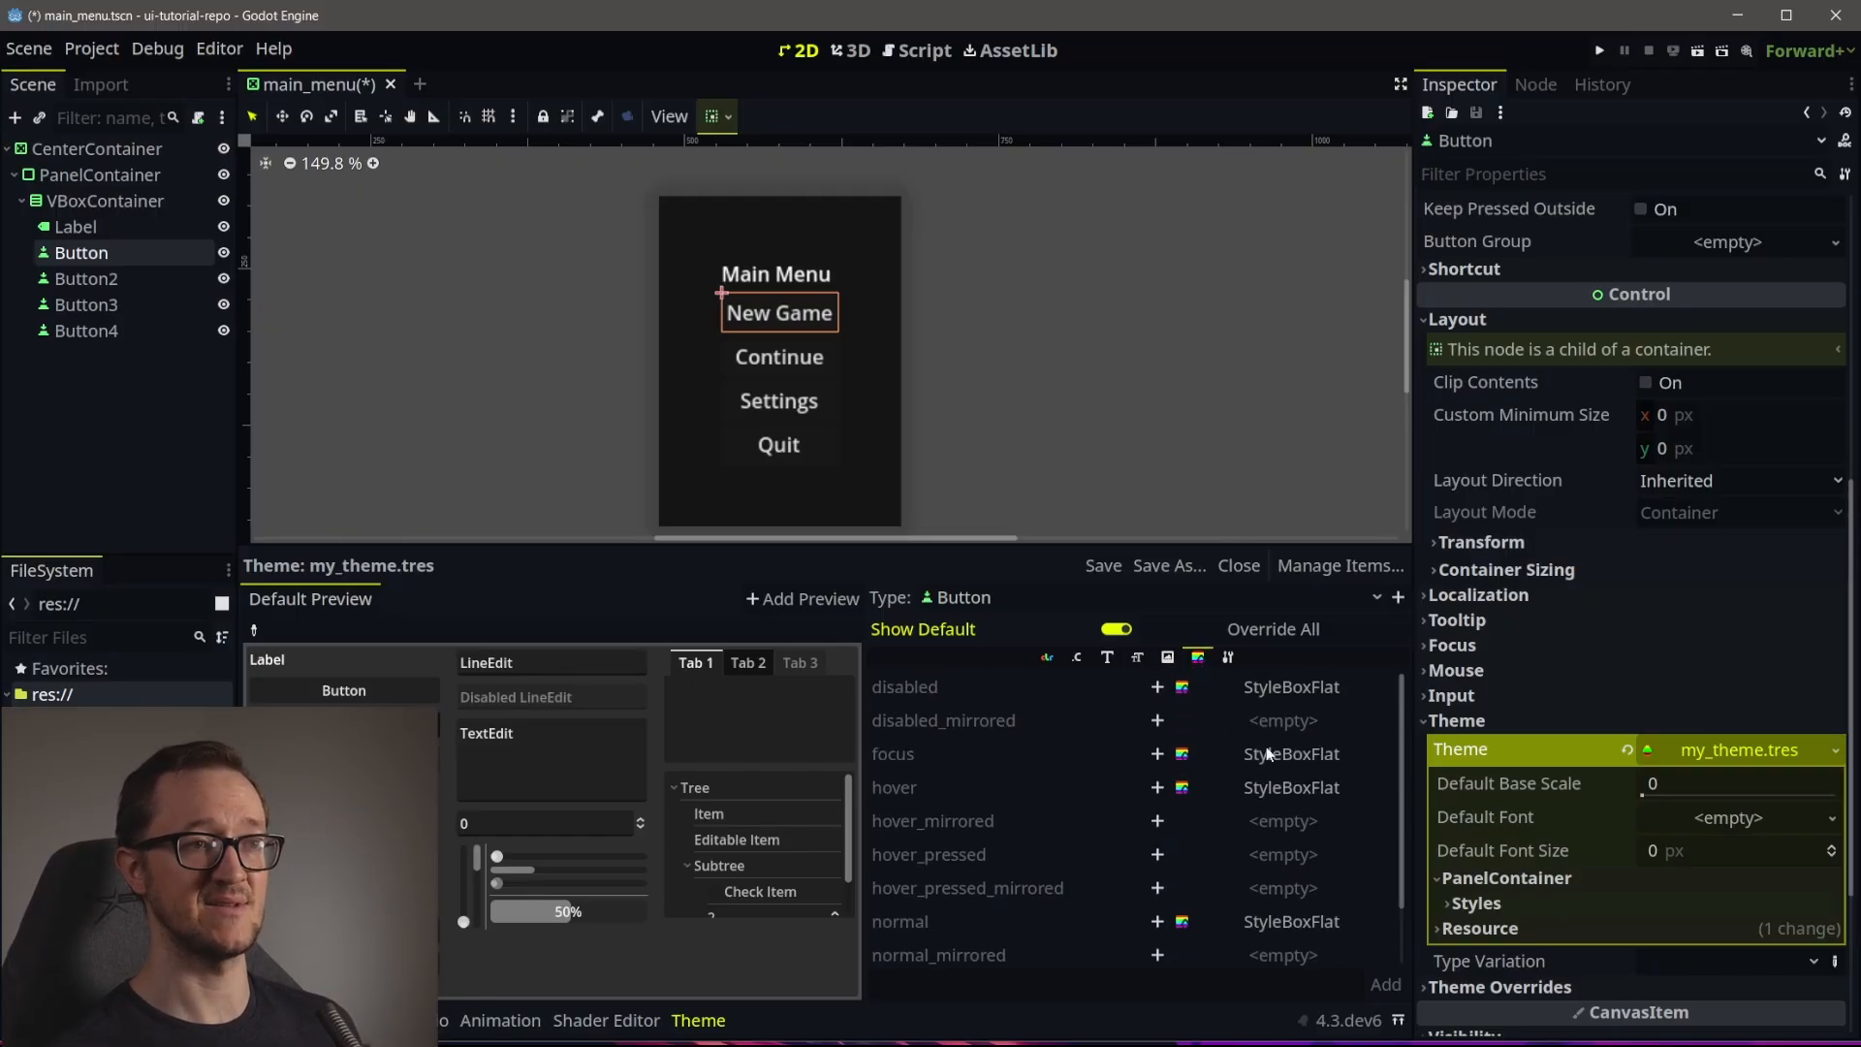
scroll(1278, 754, up, 1)
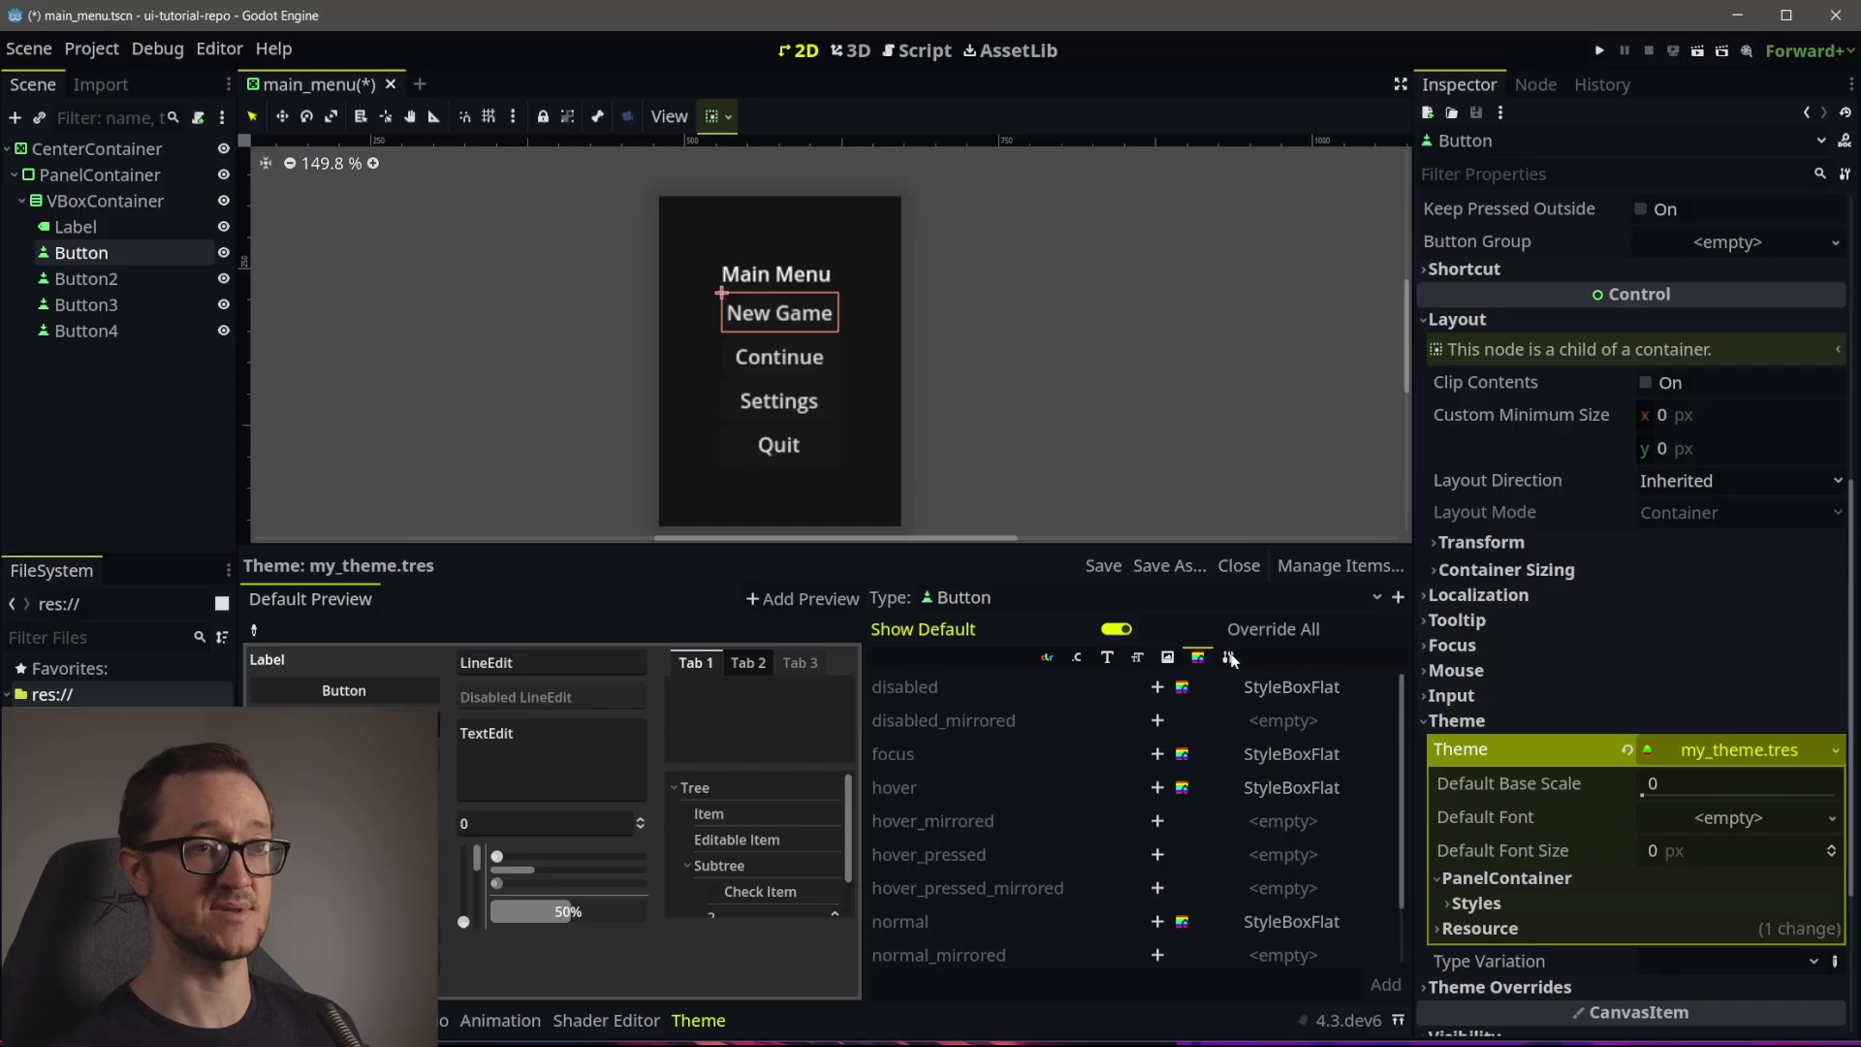
click(1228, 658)
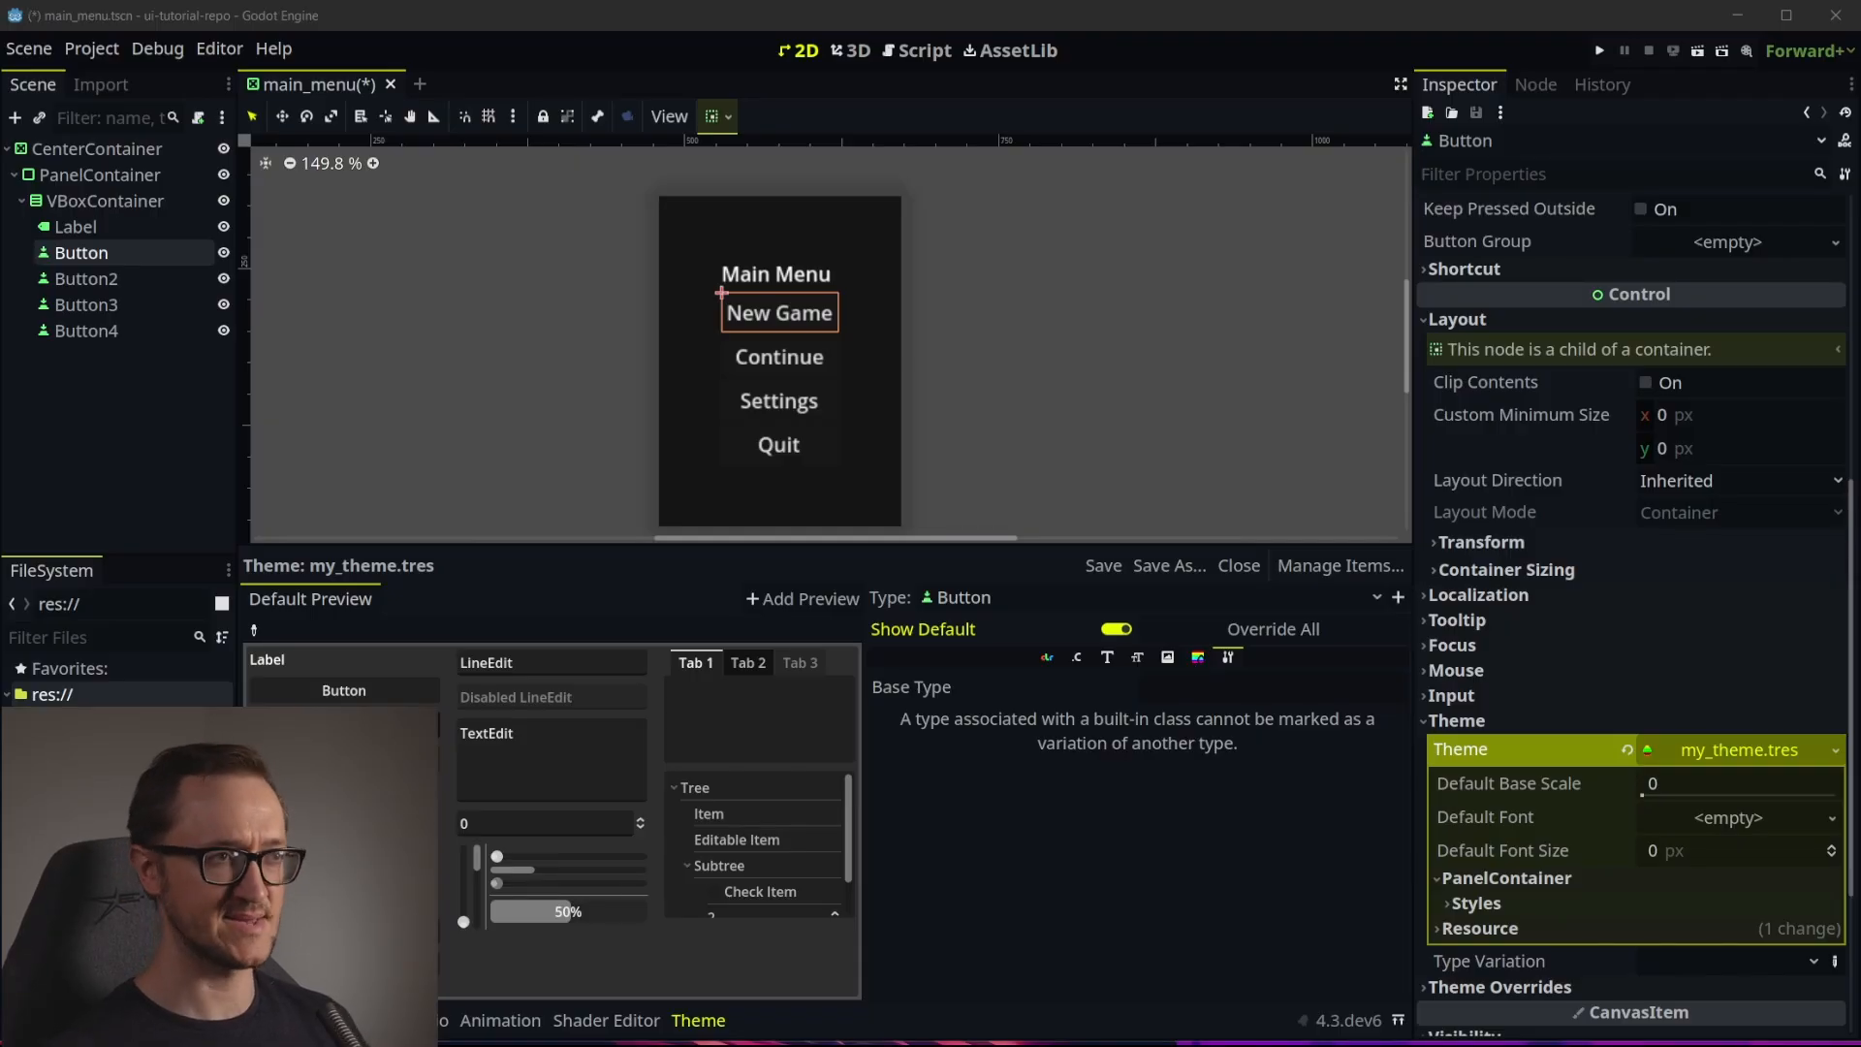
Override the Button type's normal style box and pin it as the main style
click(1198, 658)
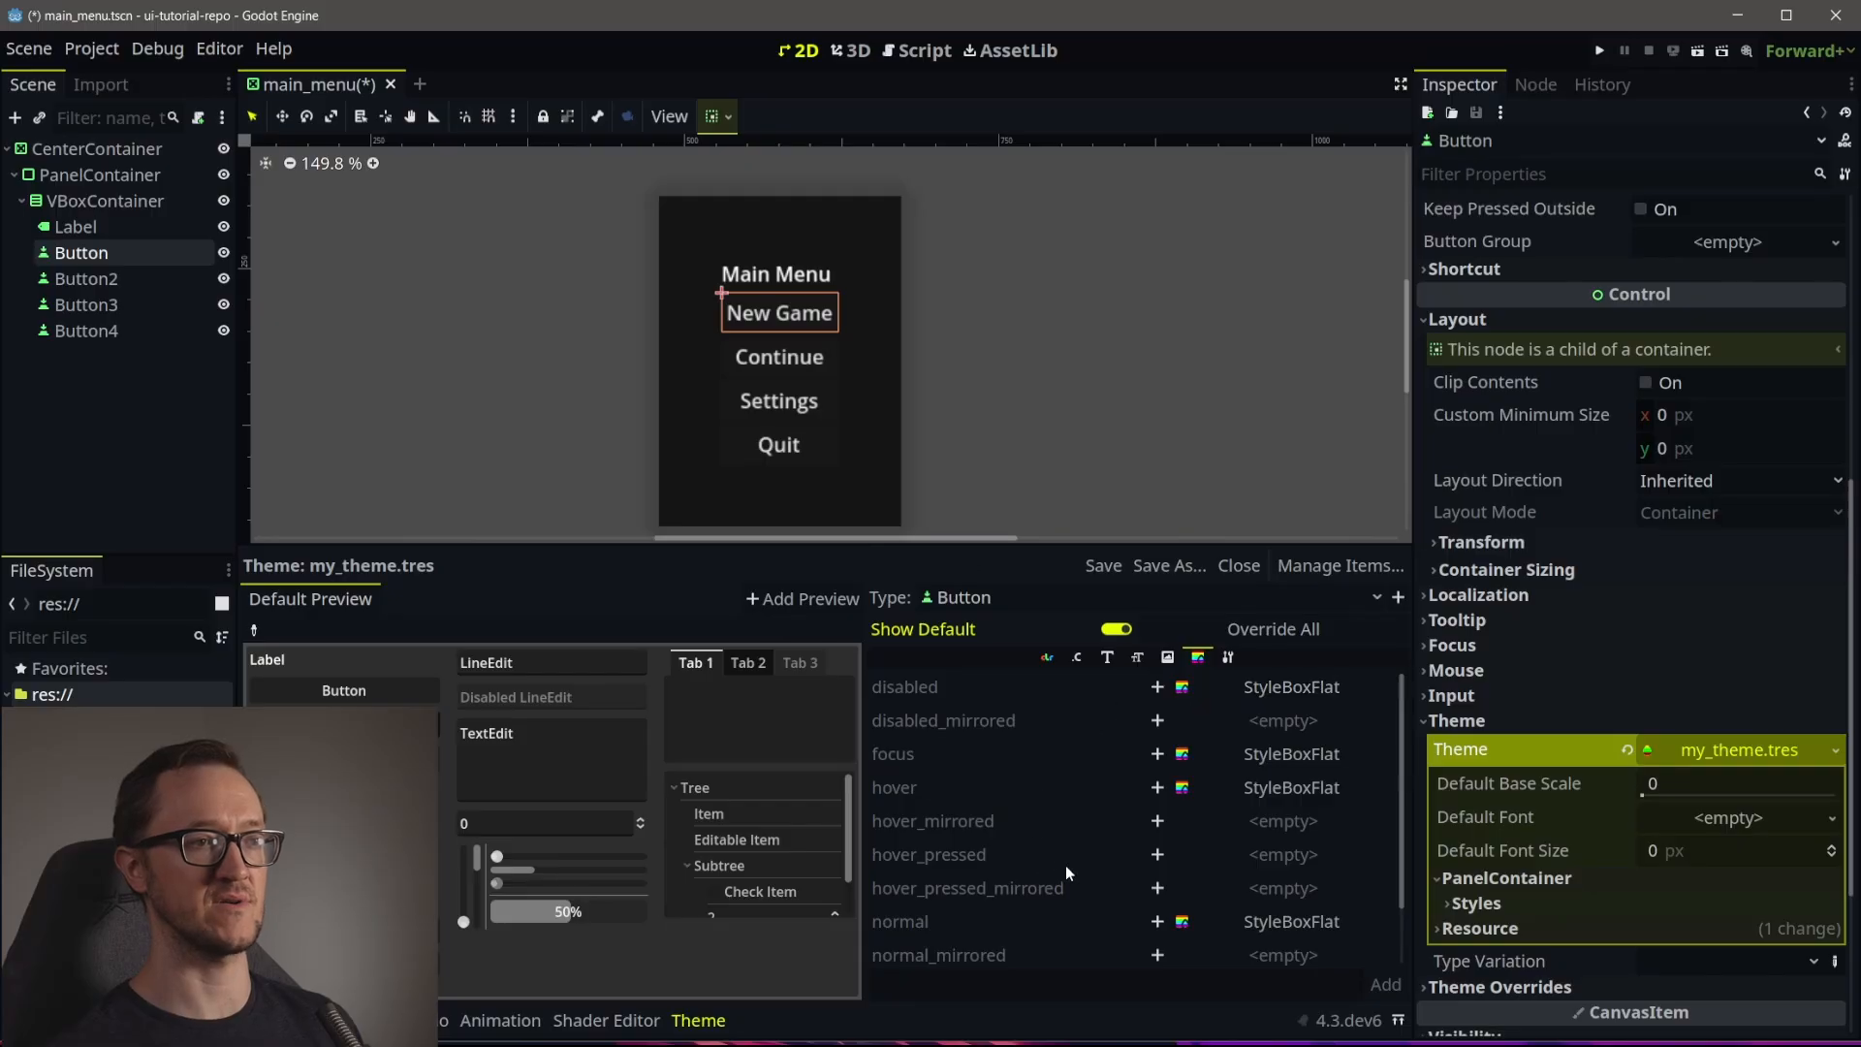
scroll(1231, 902, down, 2)
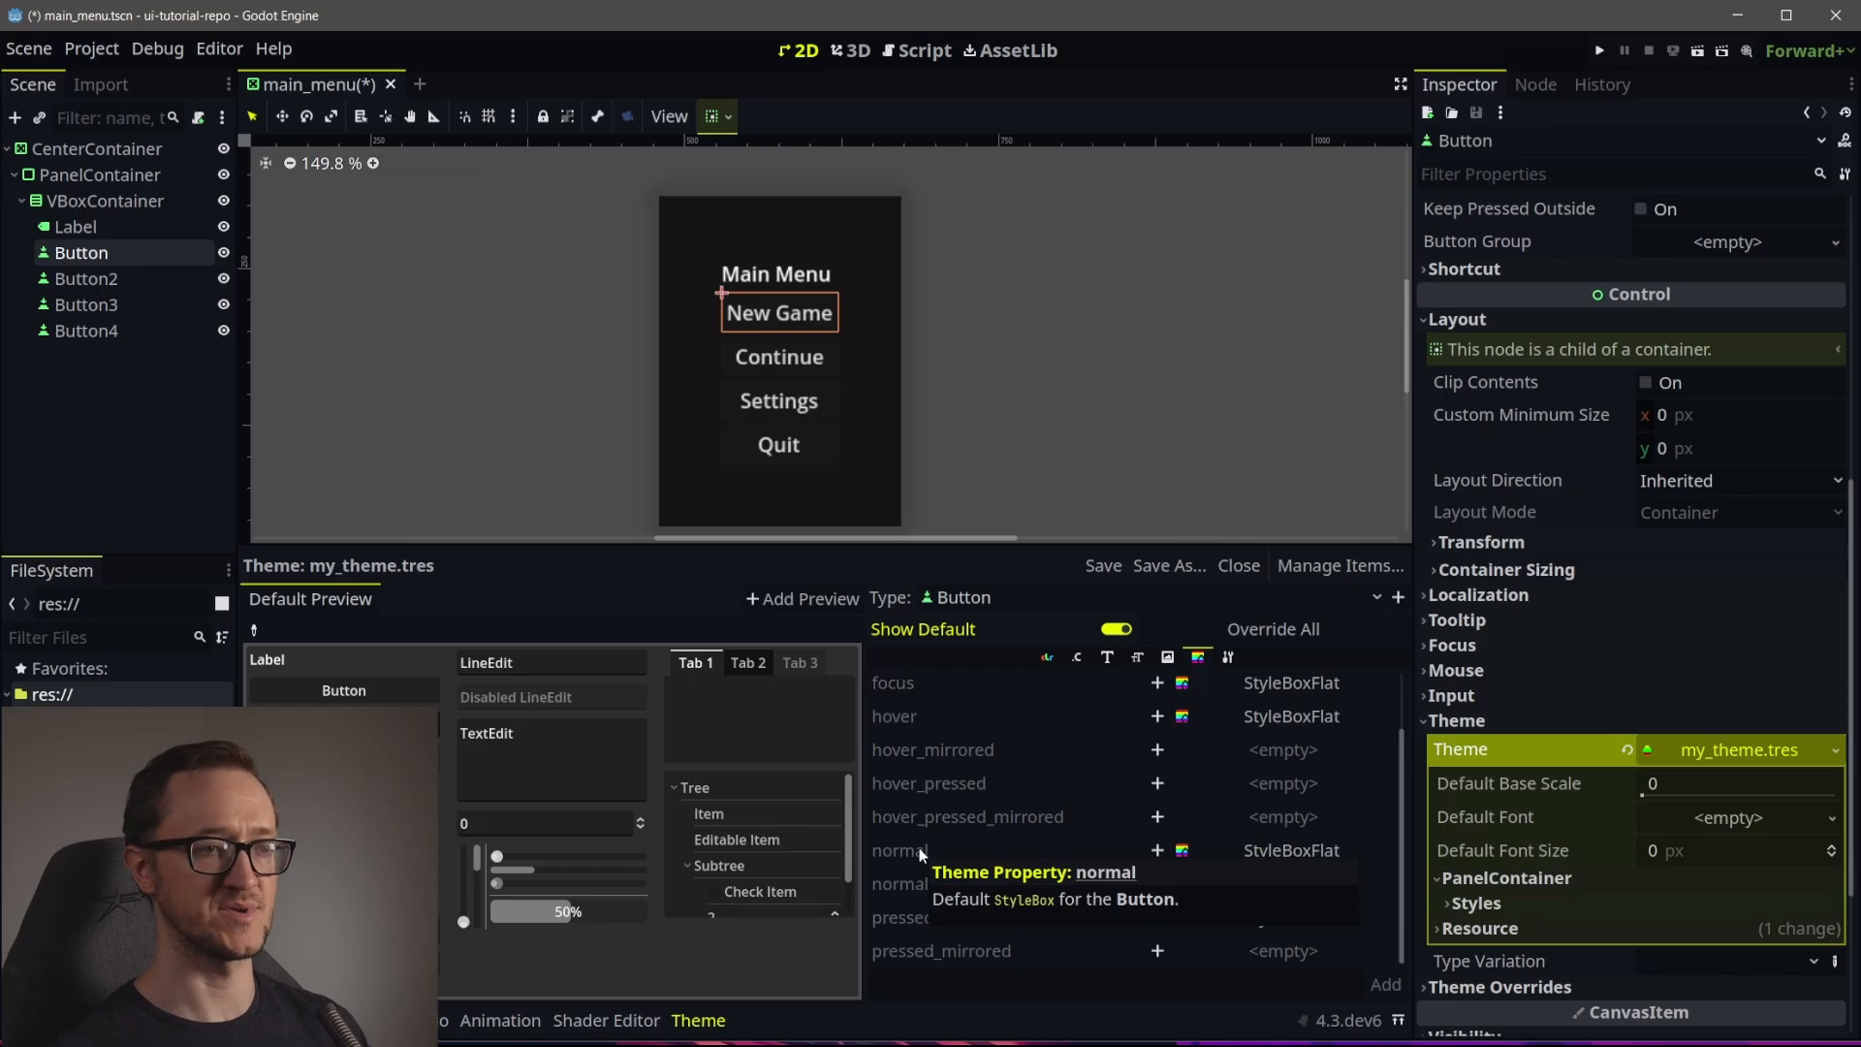
click(1154, 851)
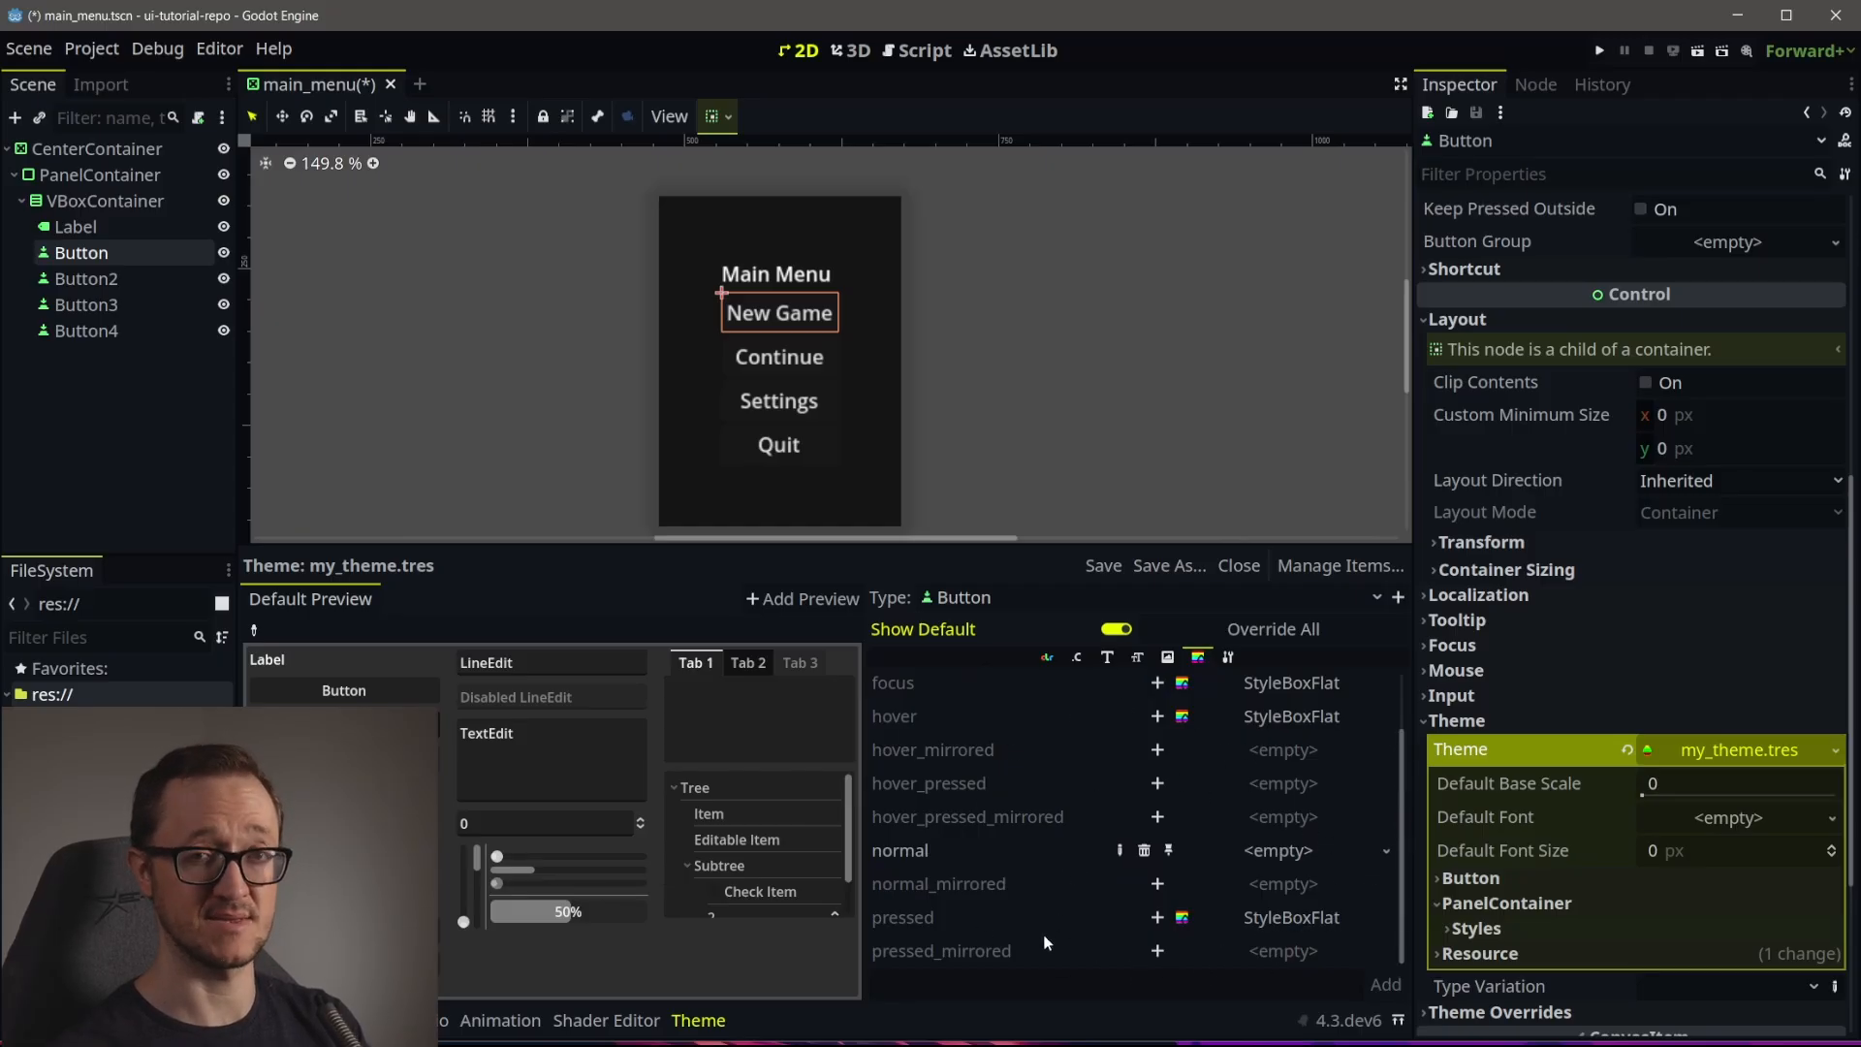
click(1172, 848)
scroll(1231, 873, up, 2)
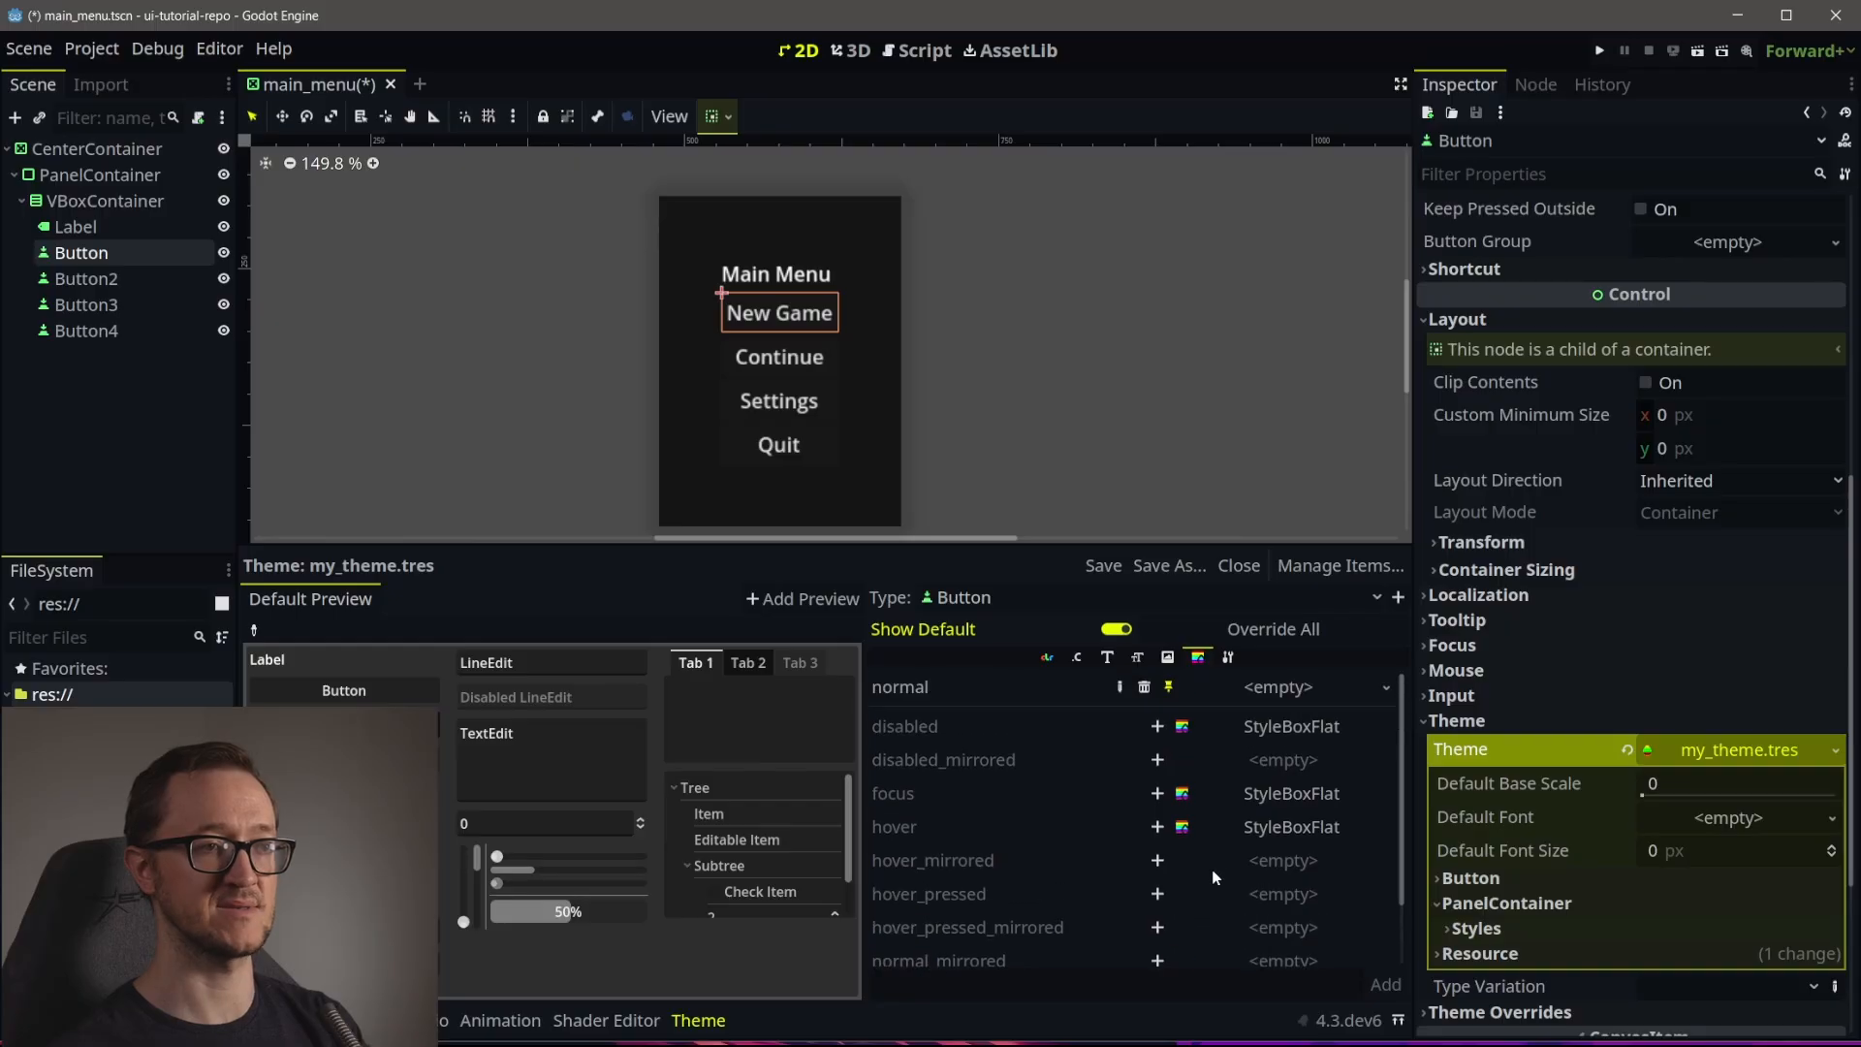
Assign a new StyleBoxFlat to the Button's normal style and save it as button_primary.tres
click(1270, 691)
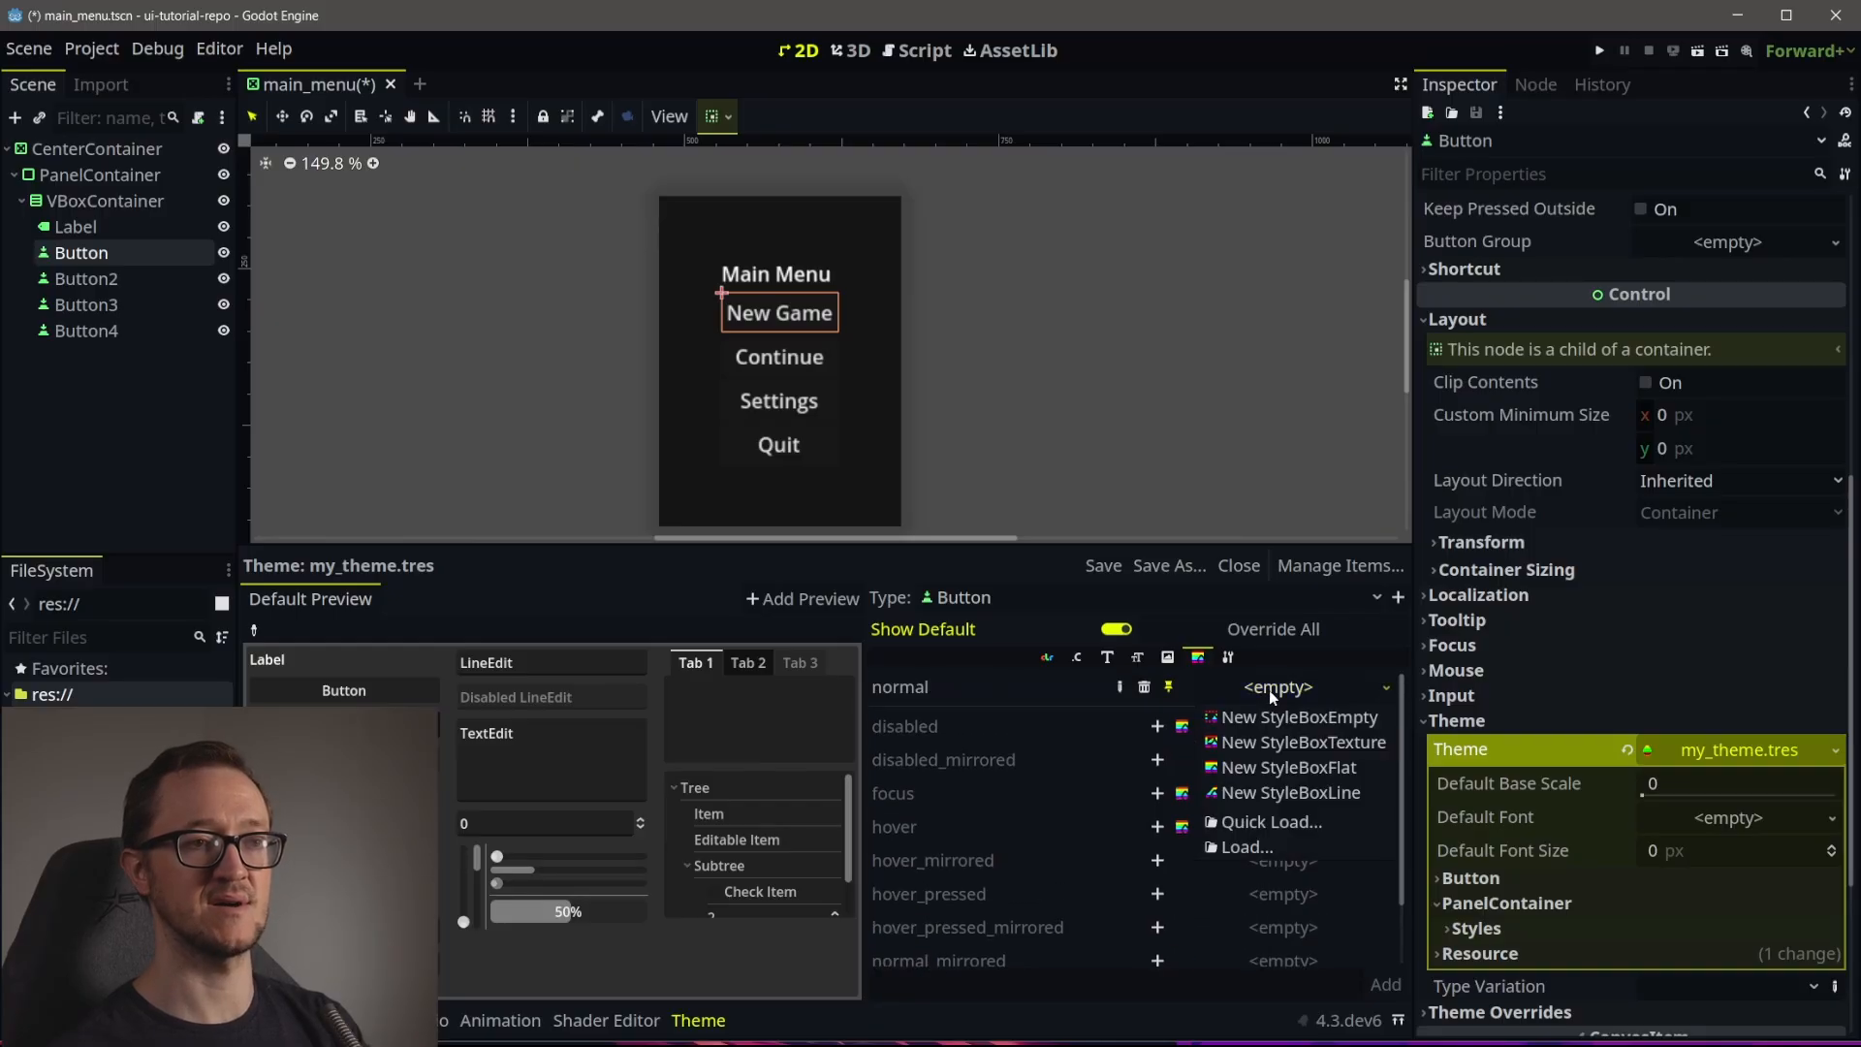
click(1287, 767)
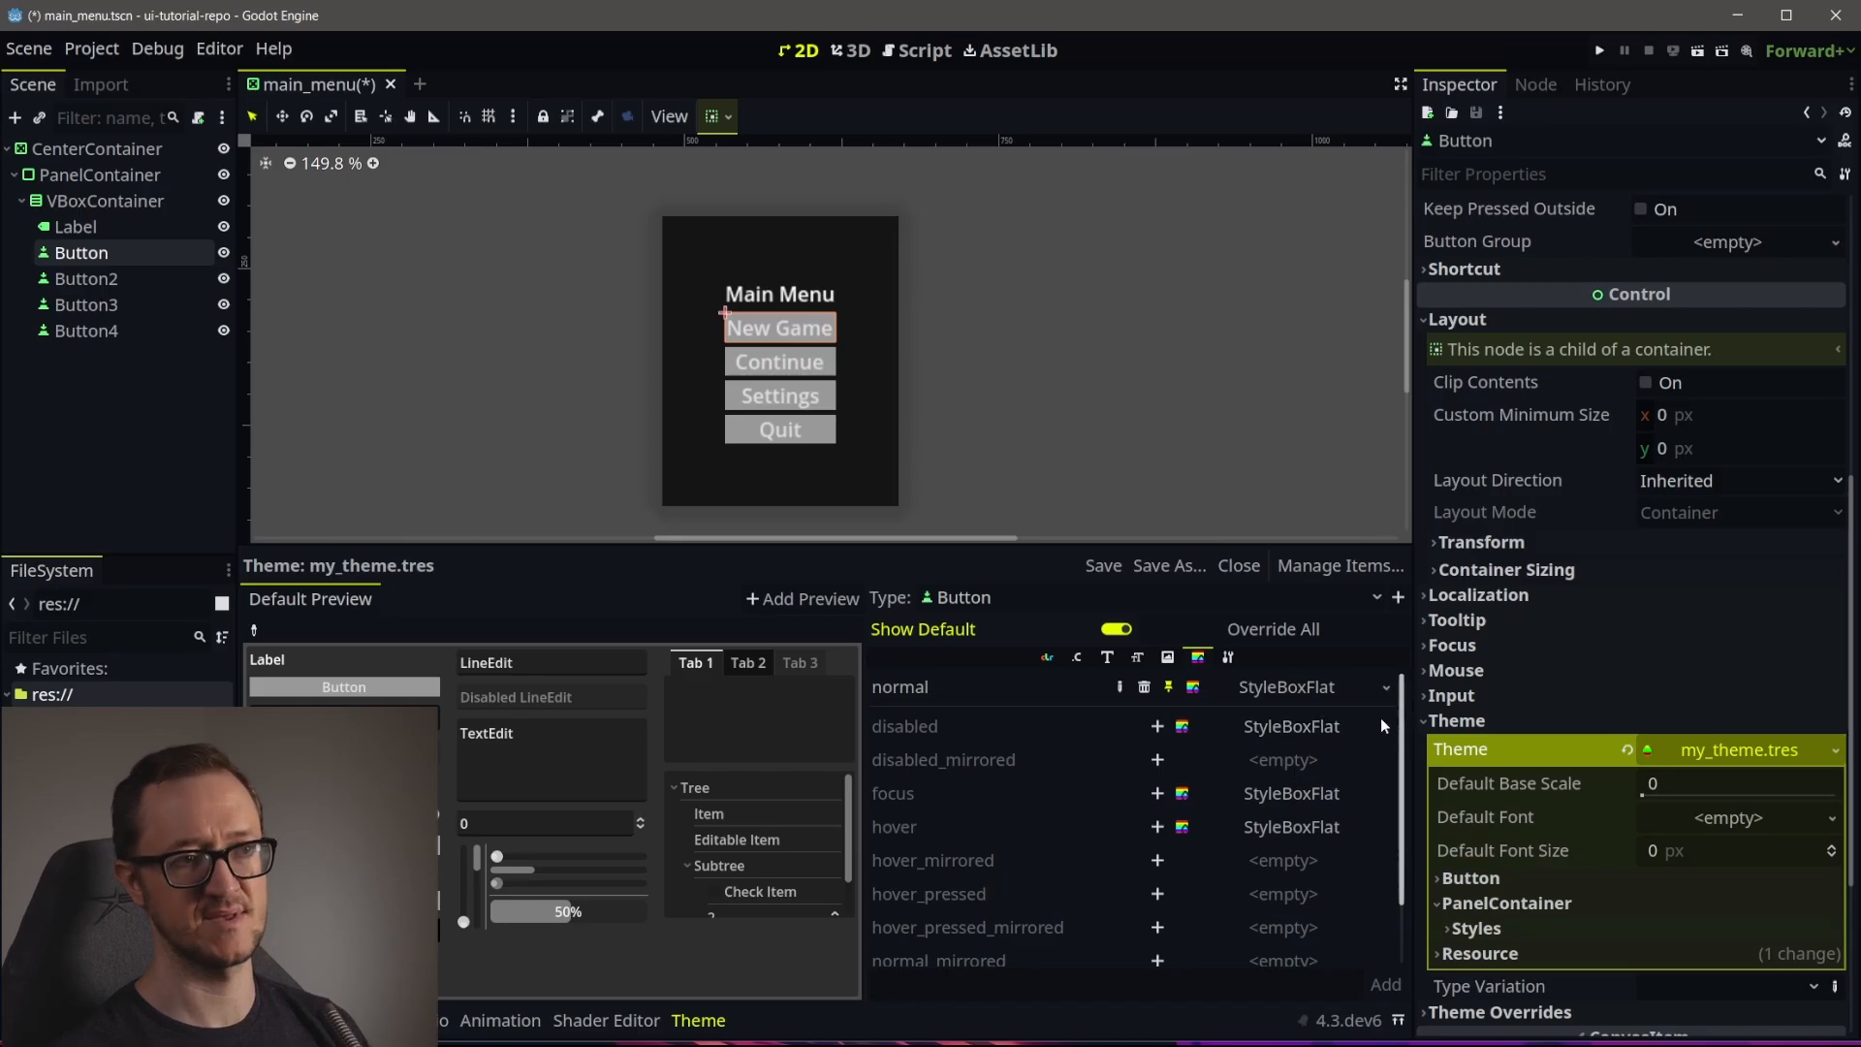
click(1385, 687)
click(1270, 974)
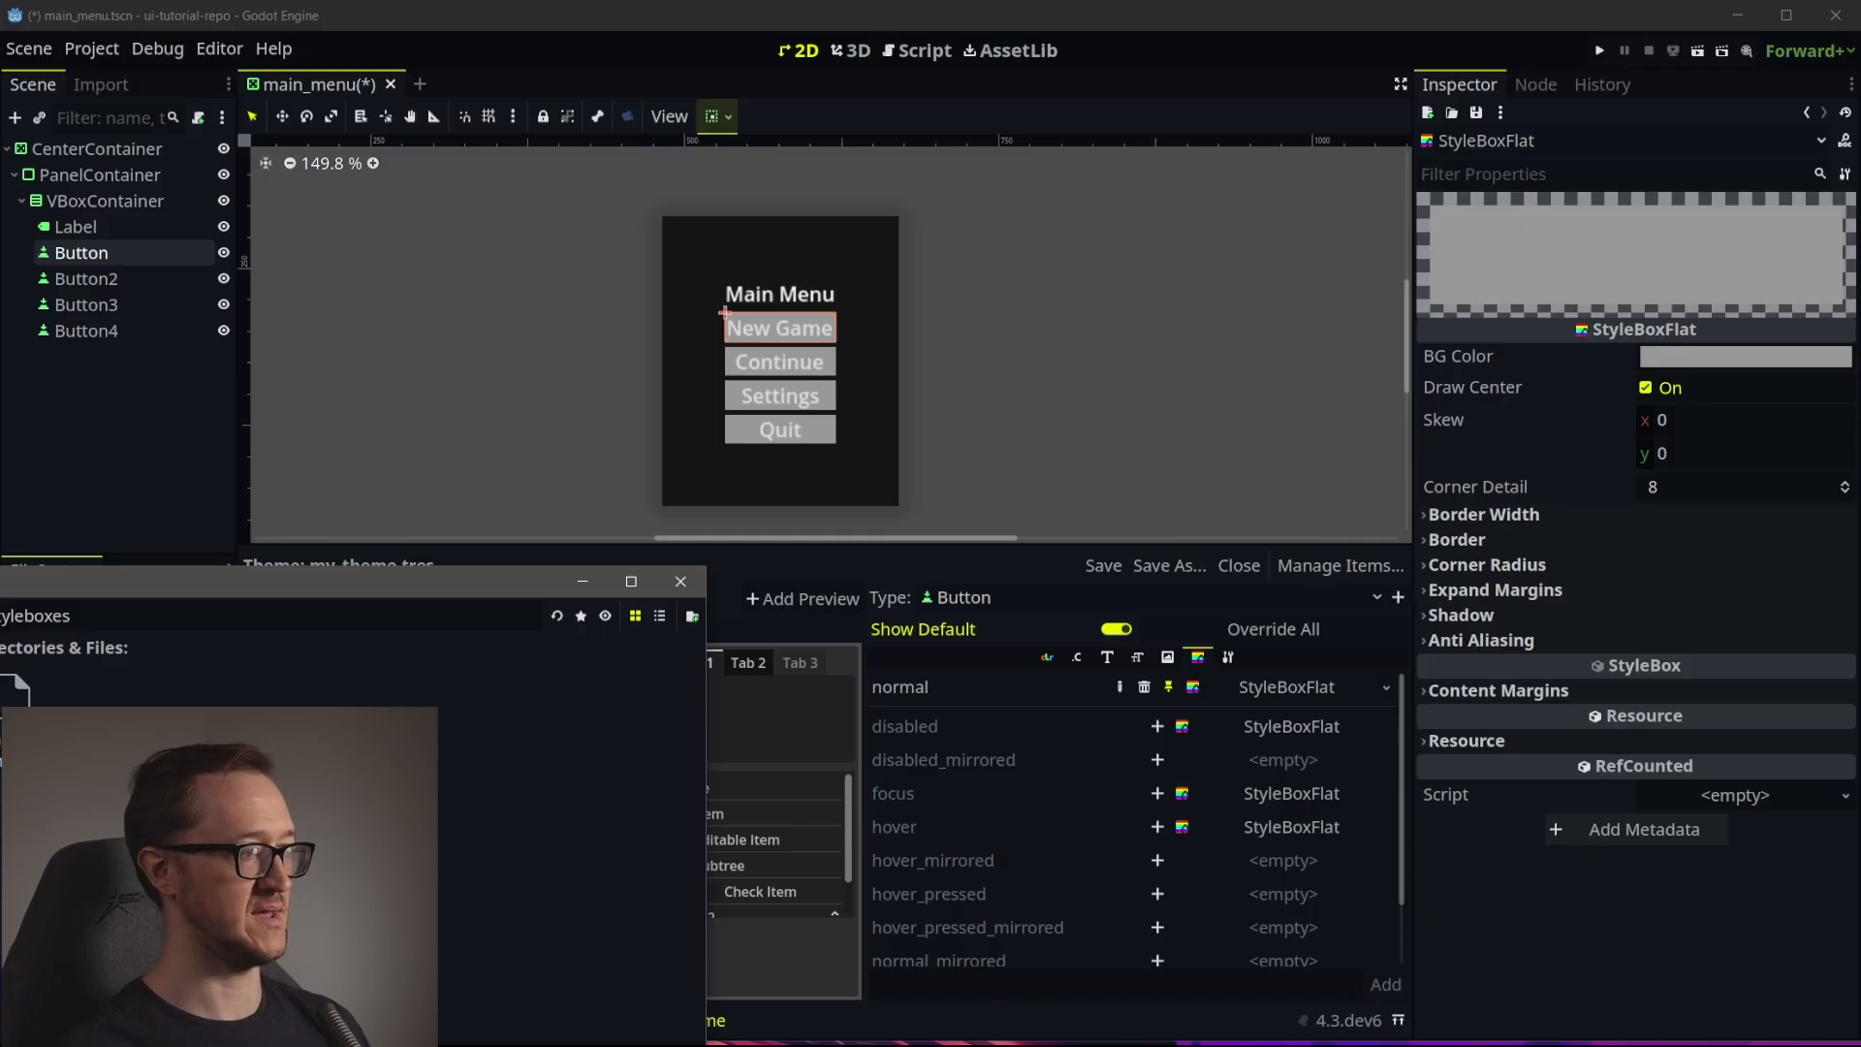
key(Return)
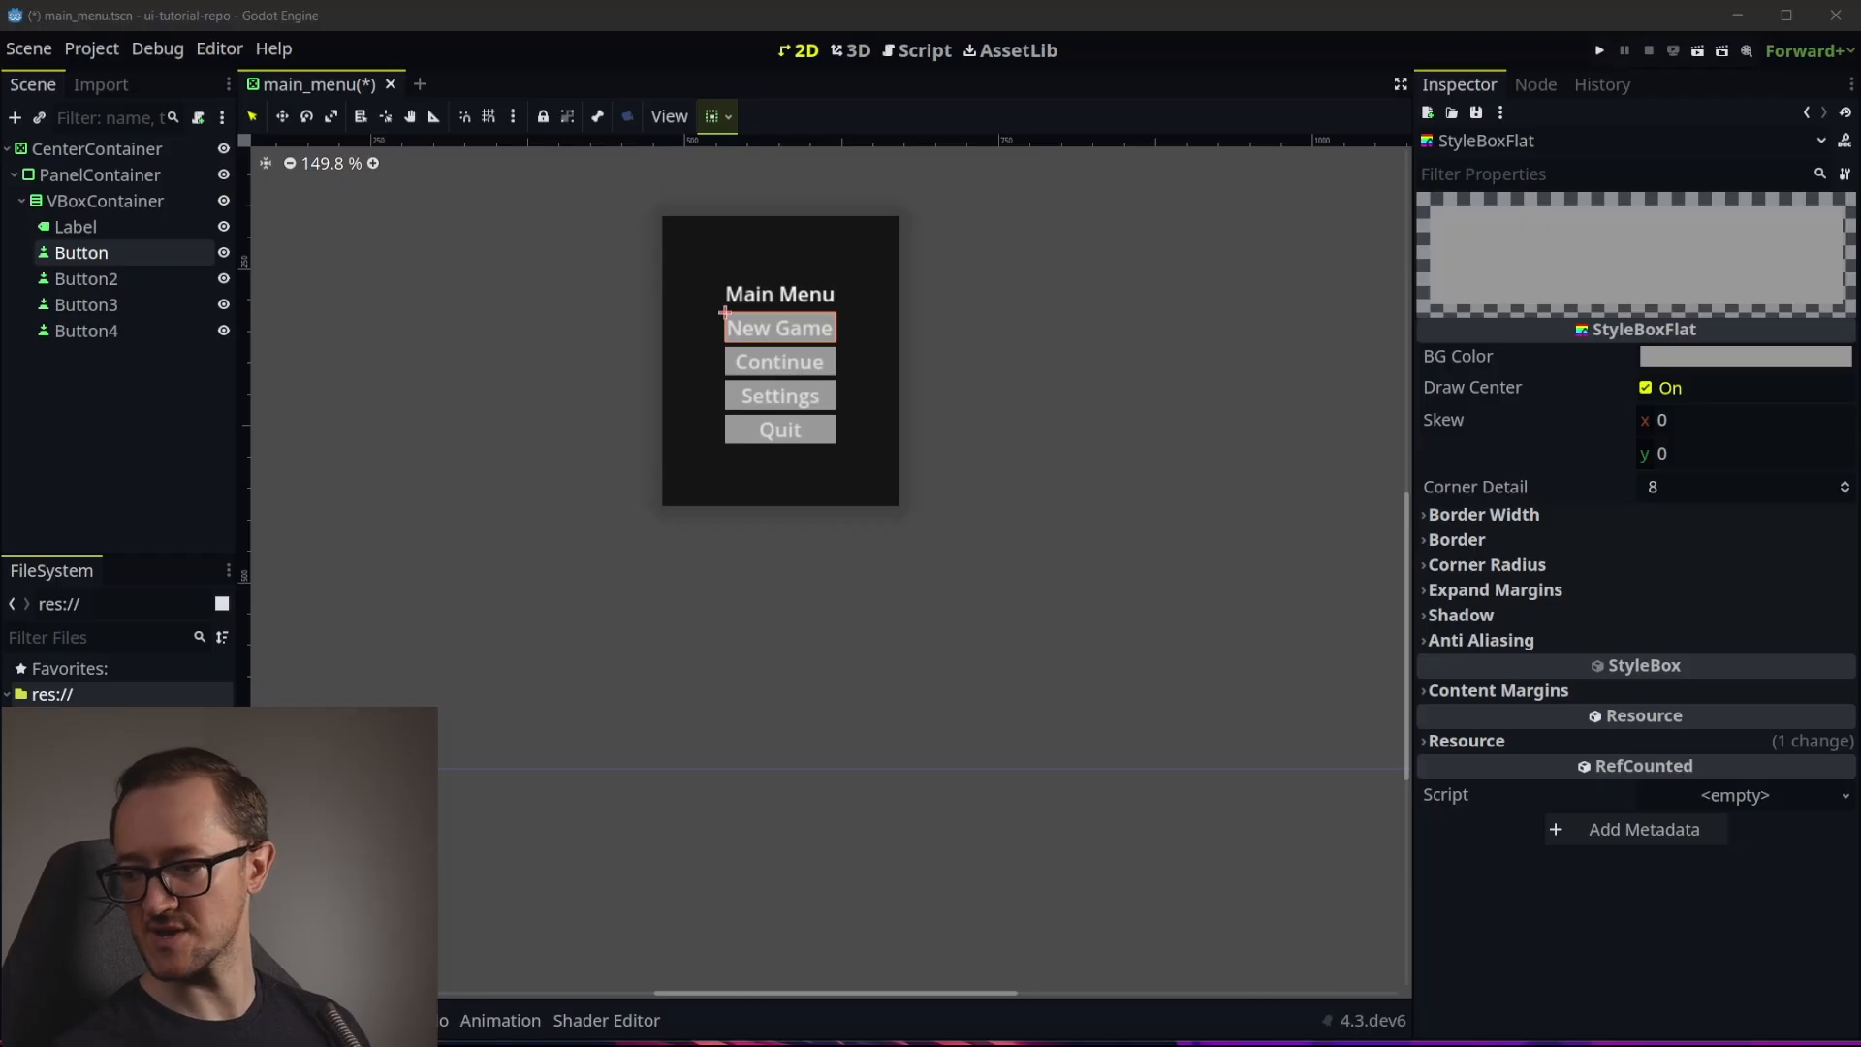
Darken the button style box's background colour to hex 313131
click(1735, 354)
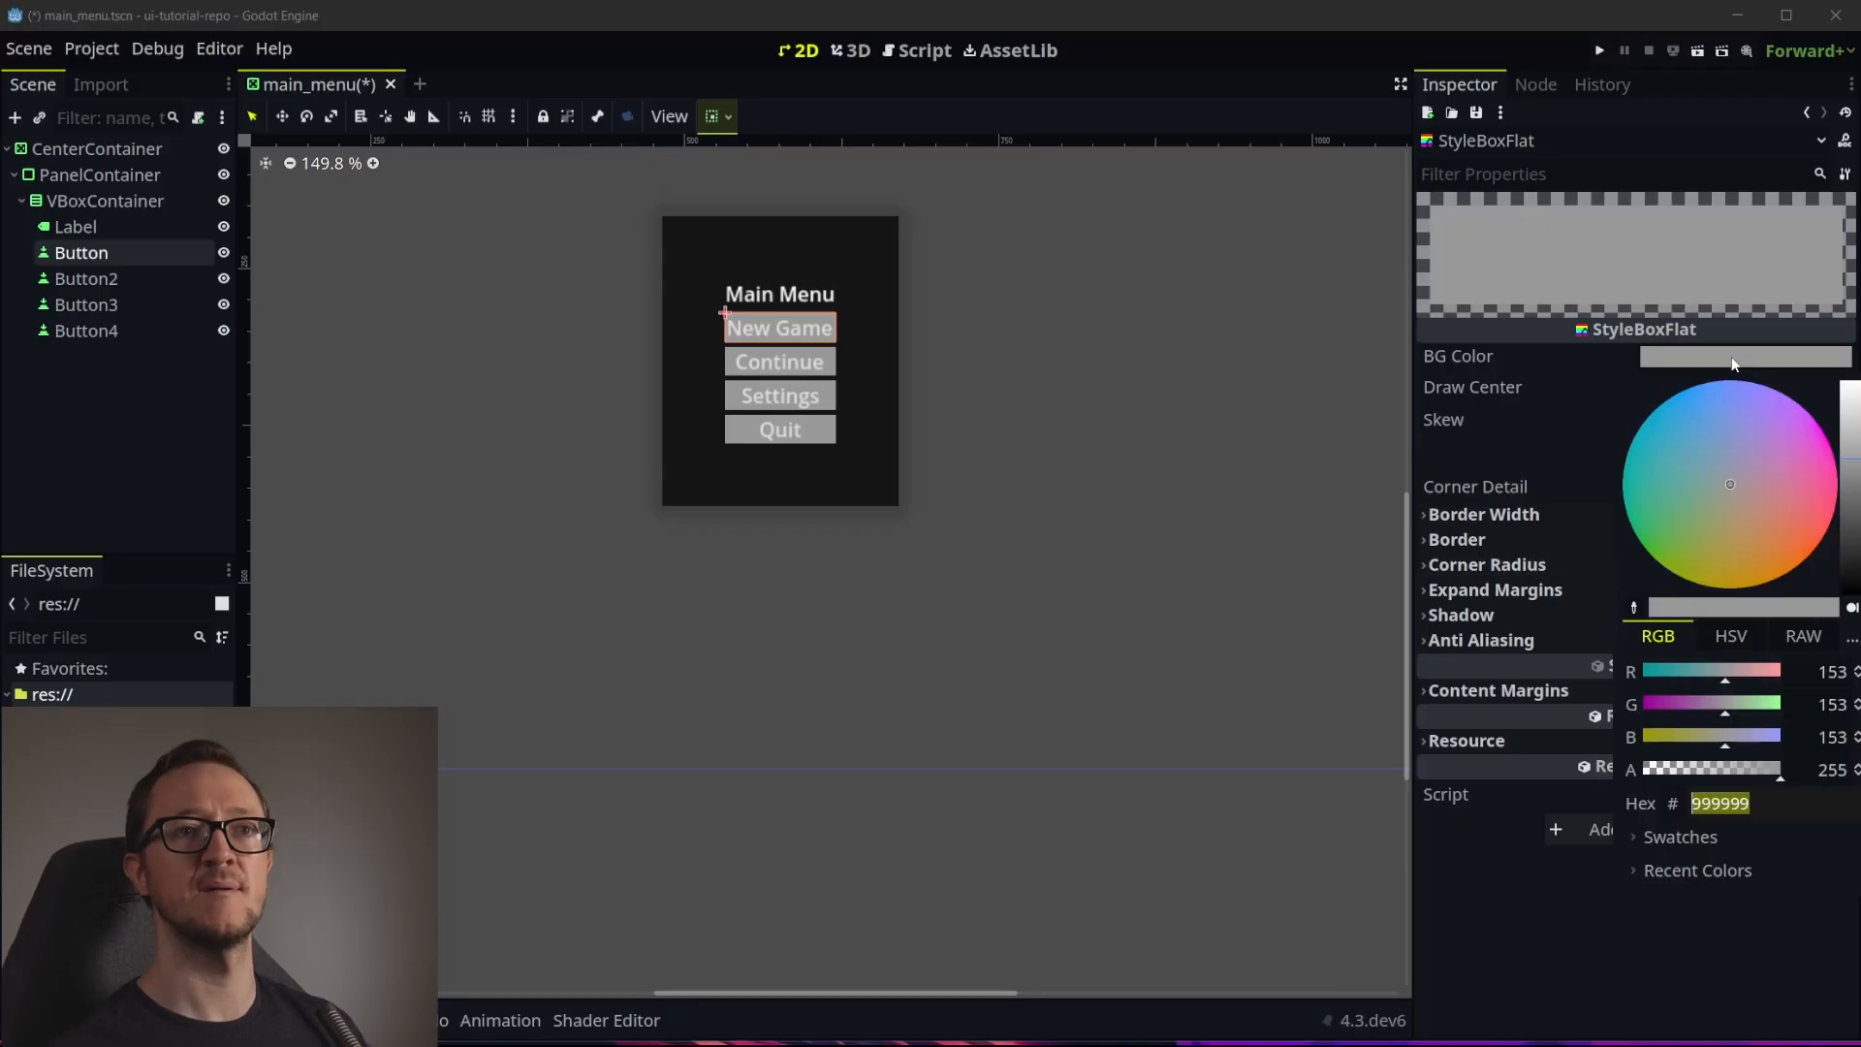
drag(1856, 535, 1855, 555)
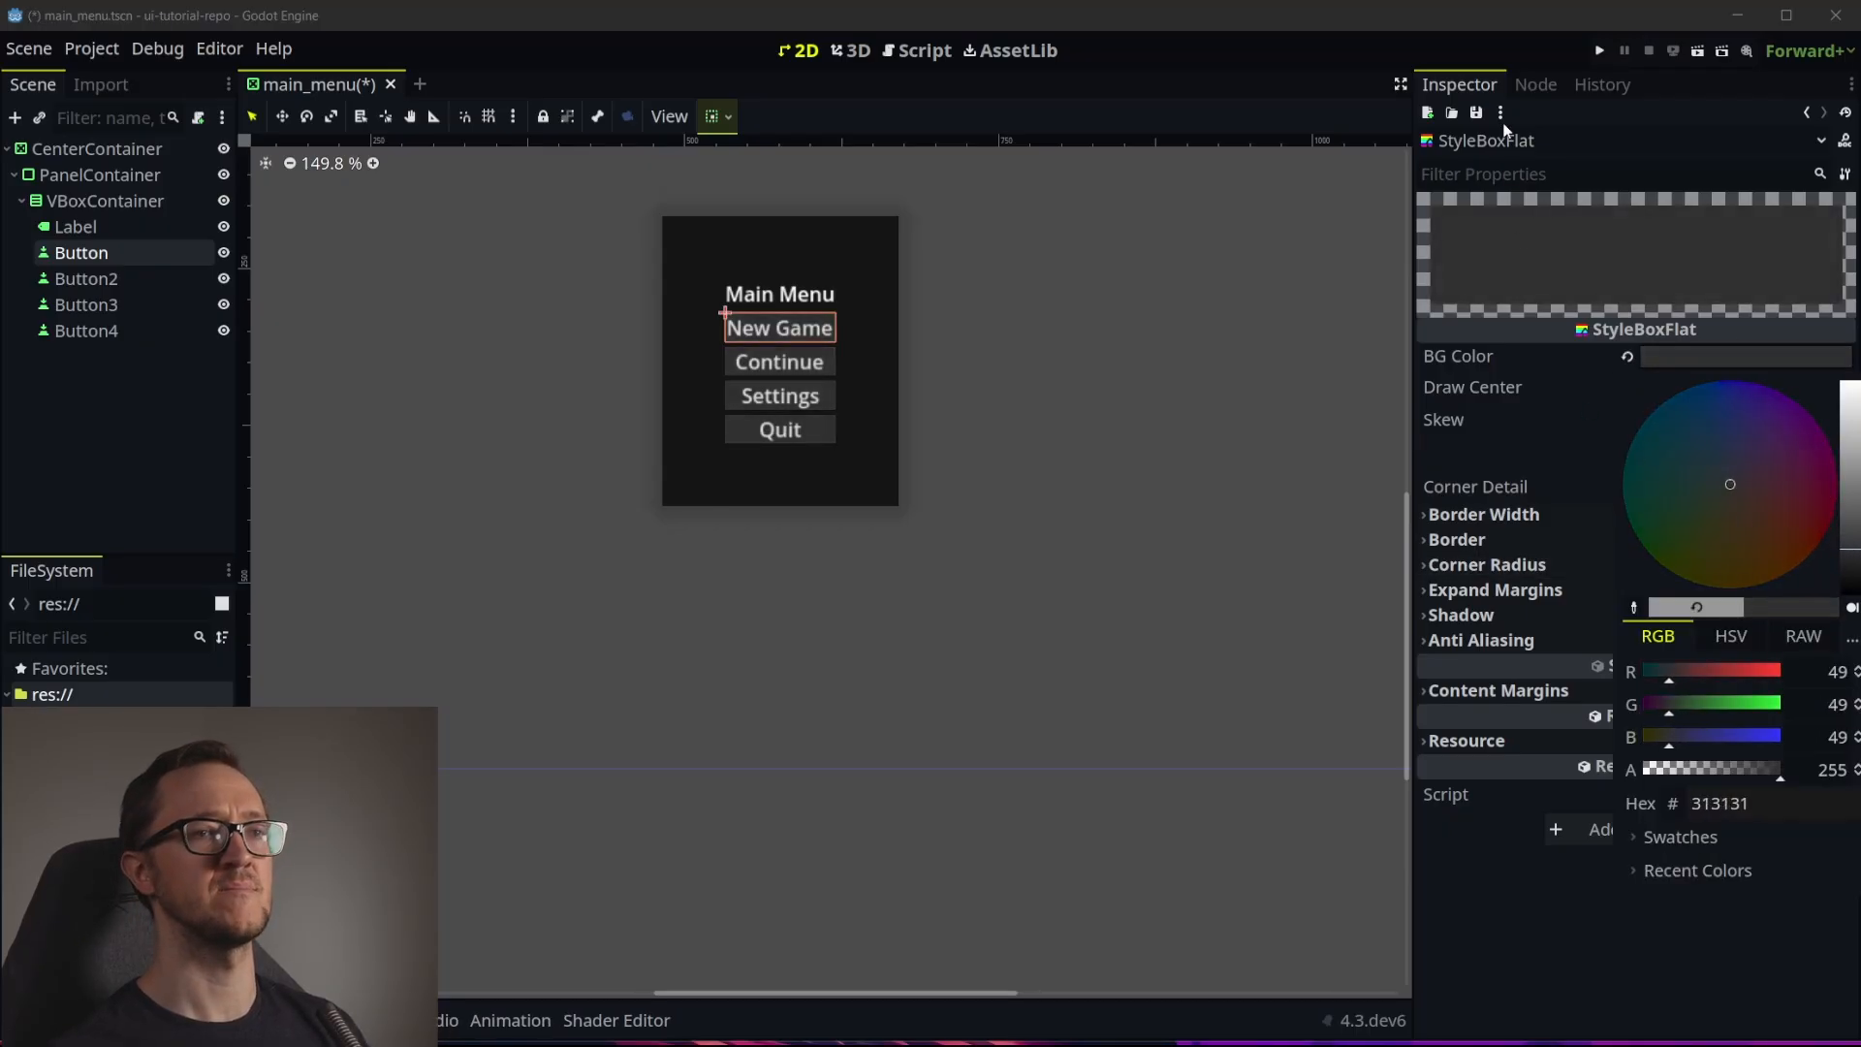
click(1483, 37)
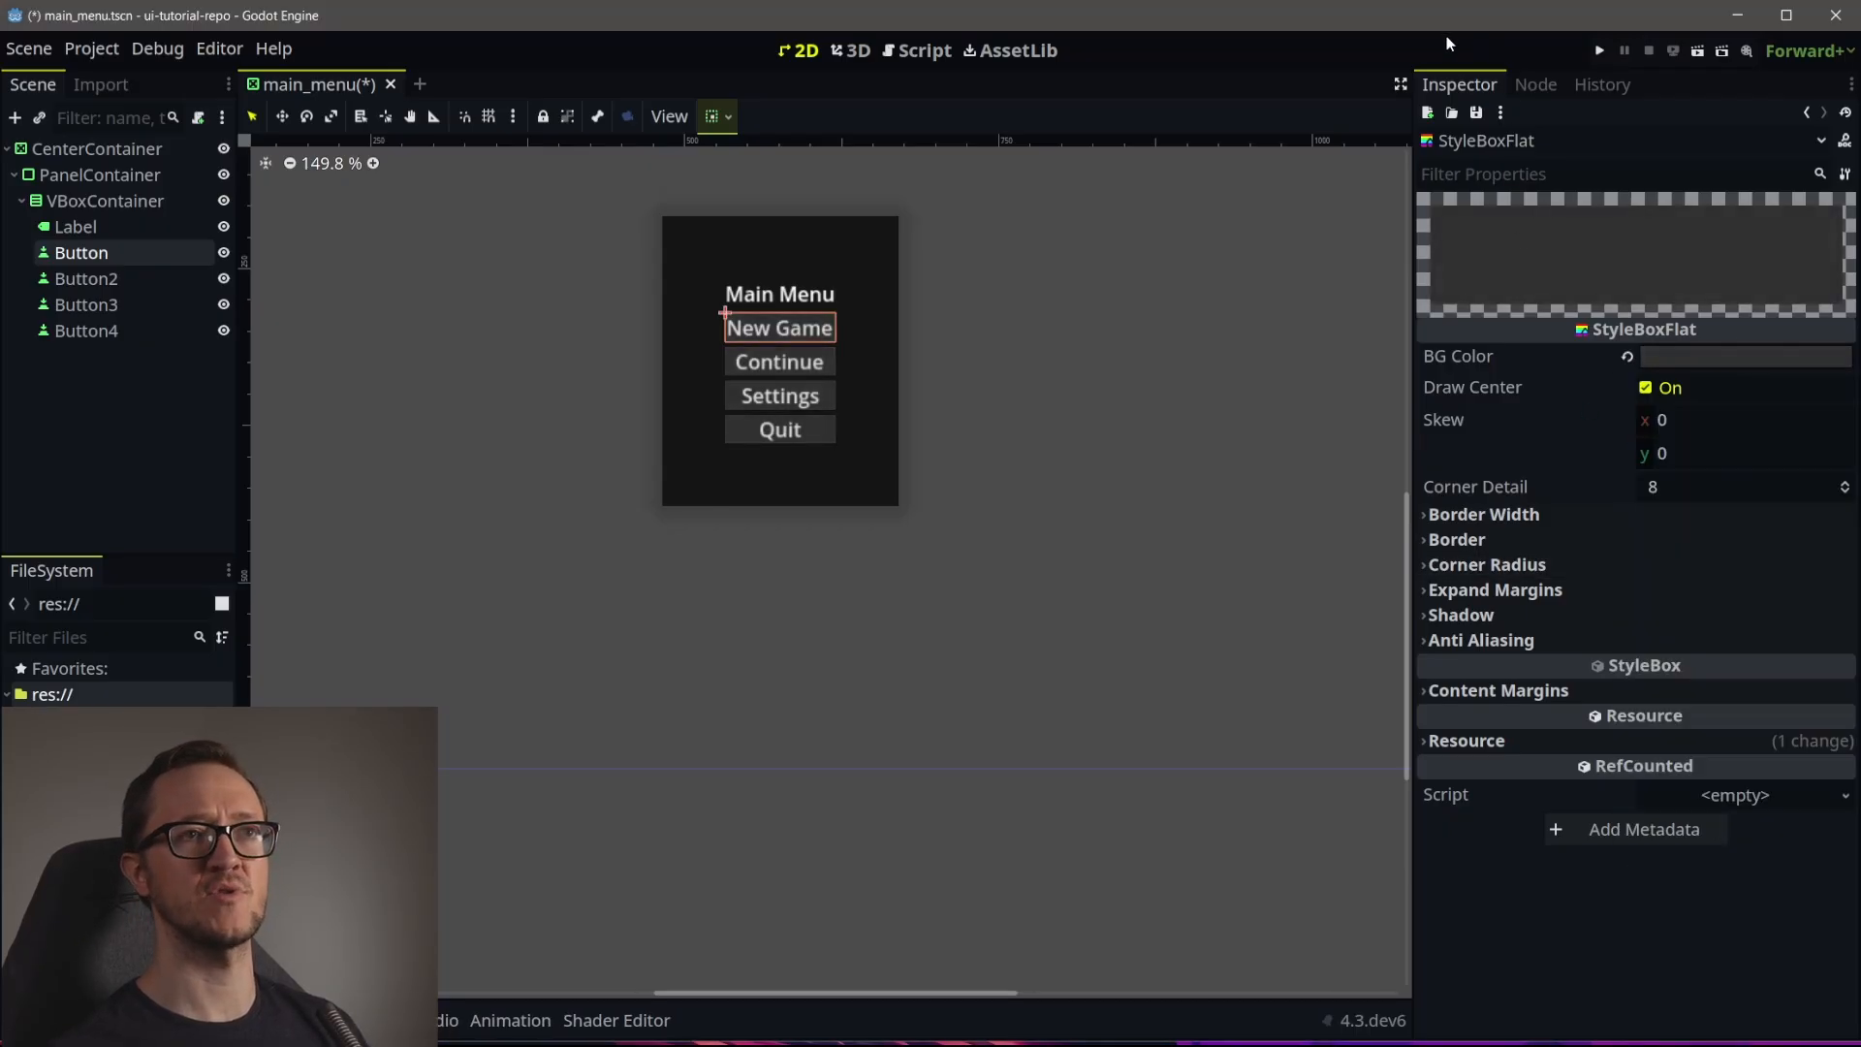
Set the button style box's left, top, right and bottom content margins to 20 px
click(1477, 690)
click(1737, 720)
text(20)
key(Tab)
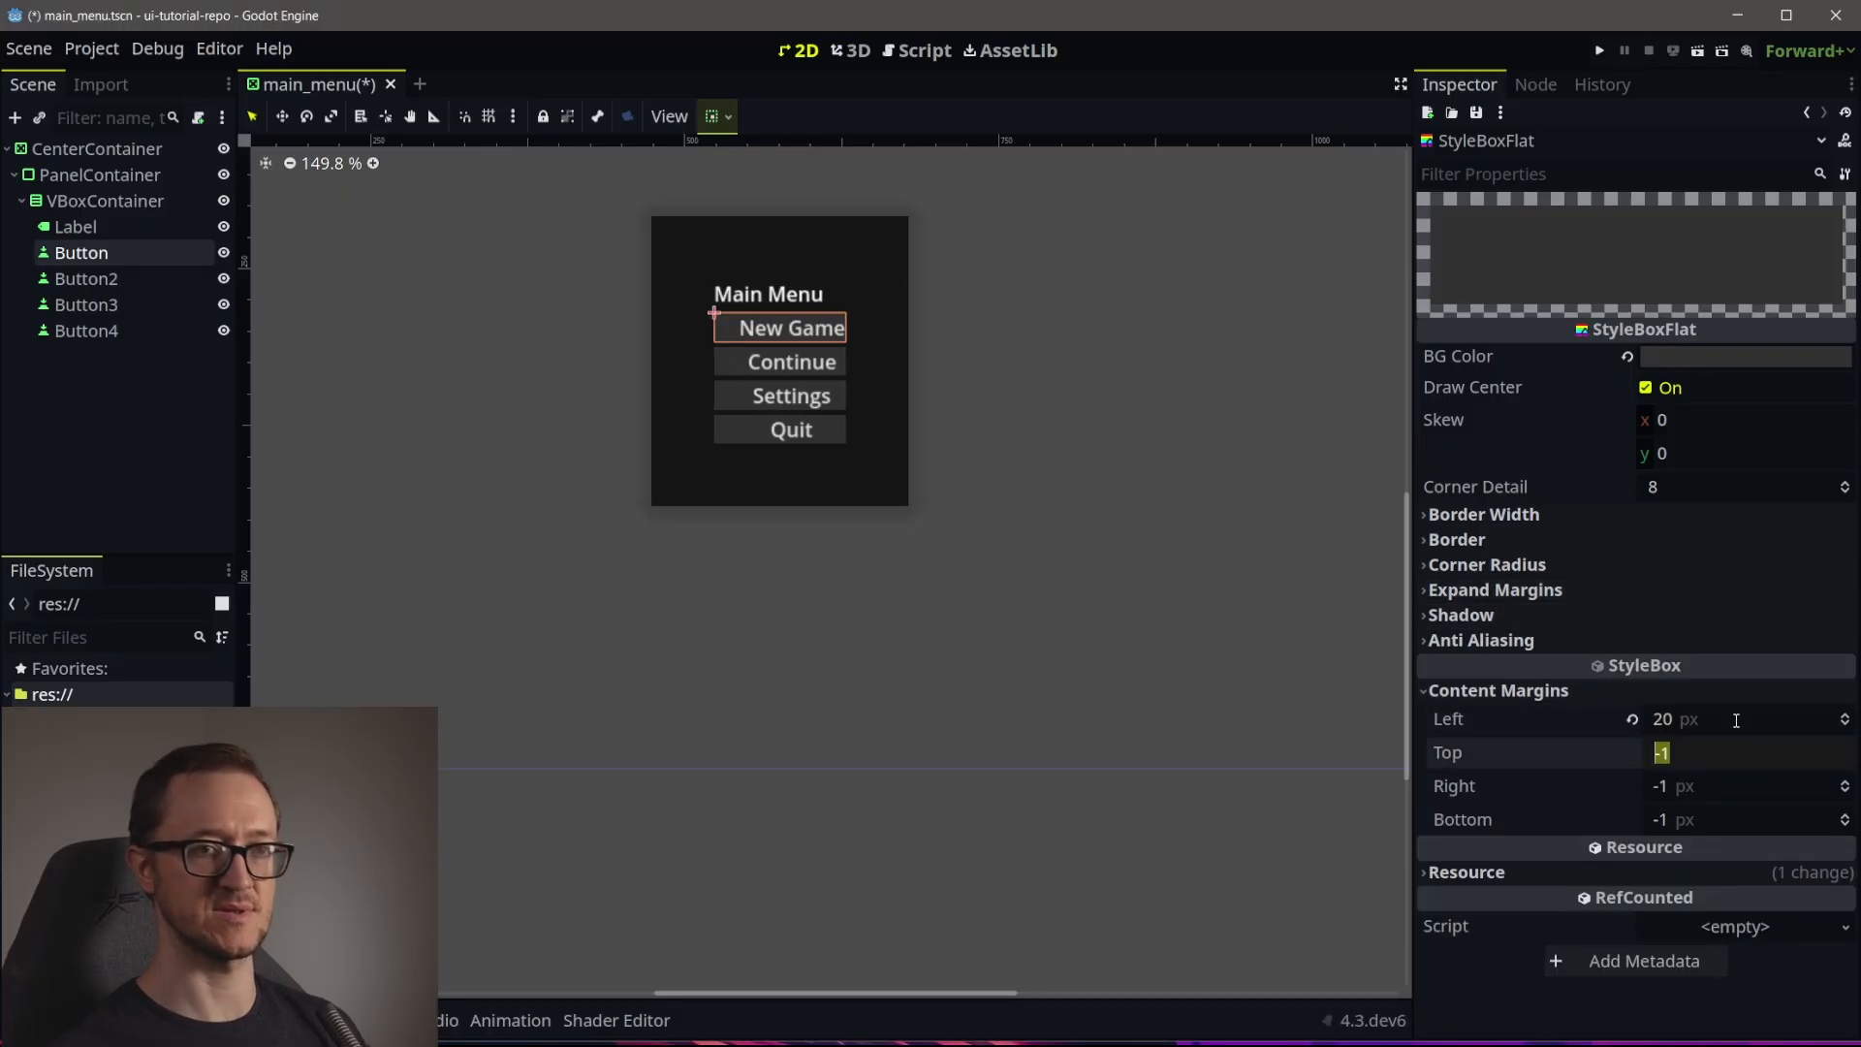
text(20)
key(Tab)
text(20)
key(Tab)
text(20)
key(Return)
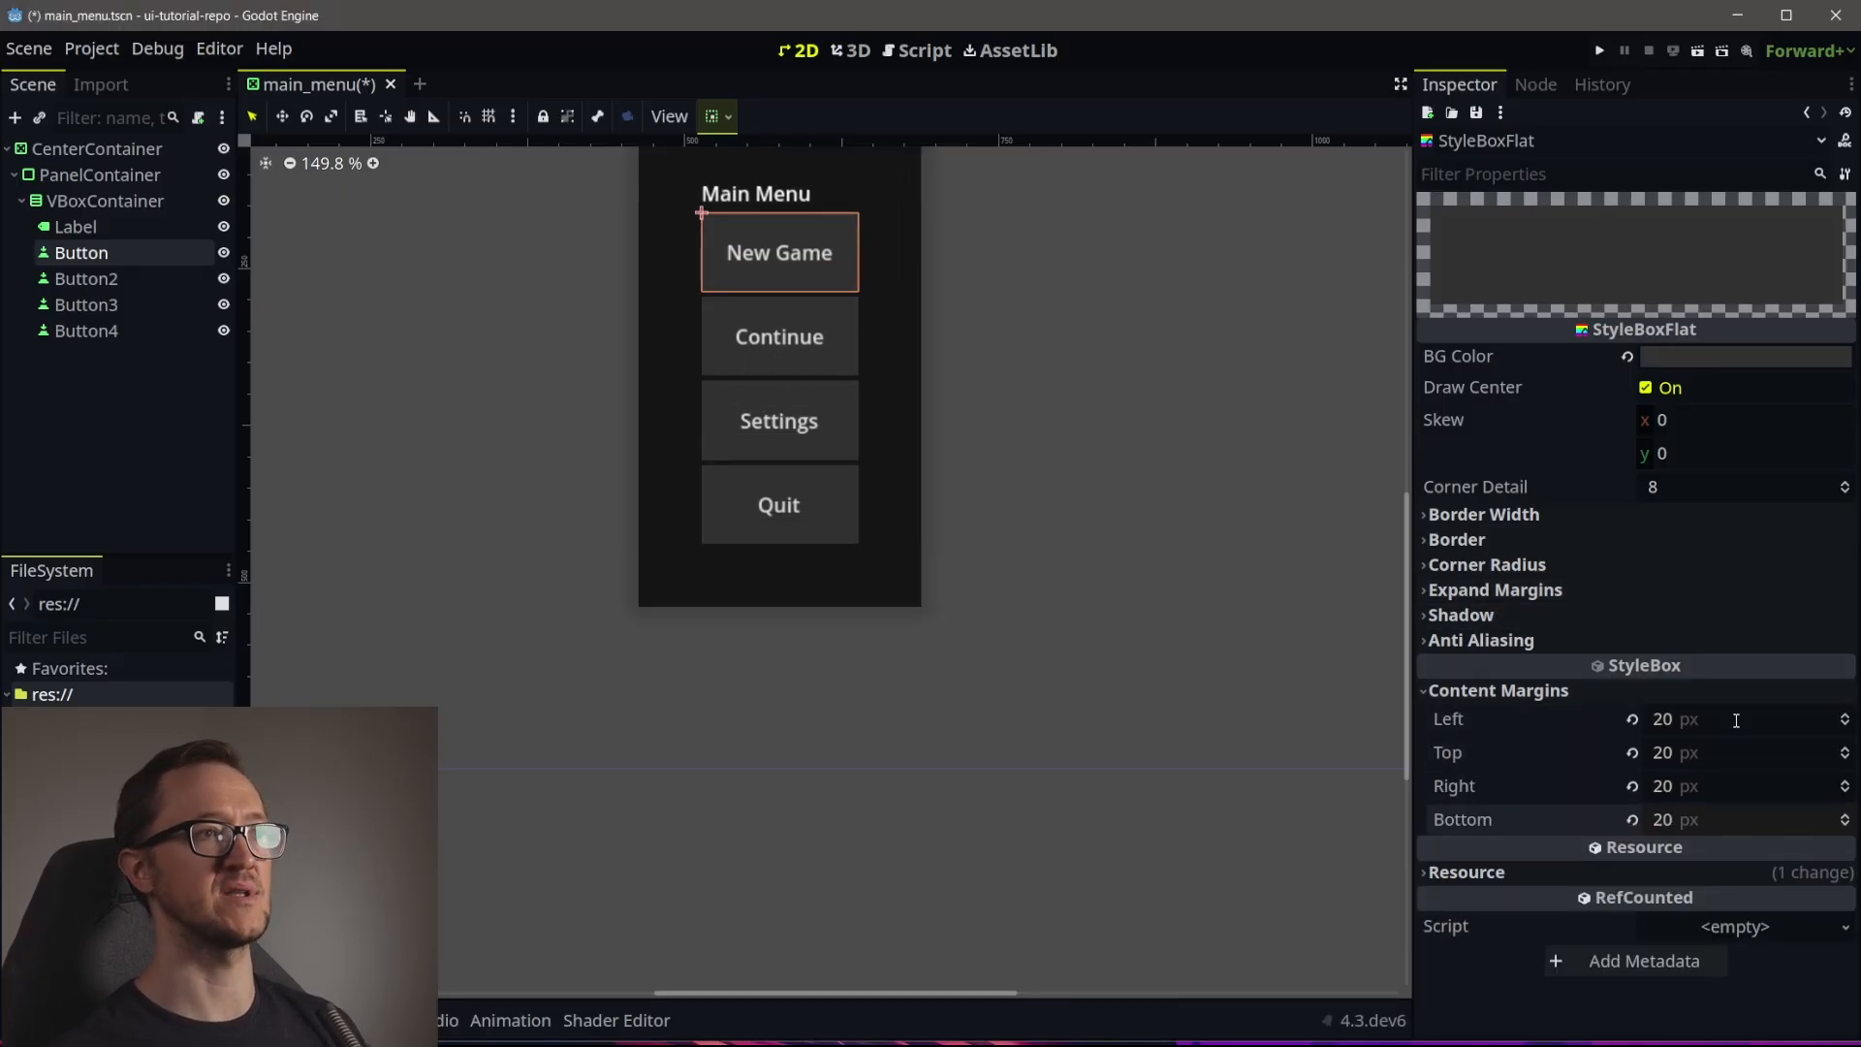
click(447, 323)
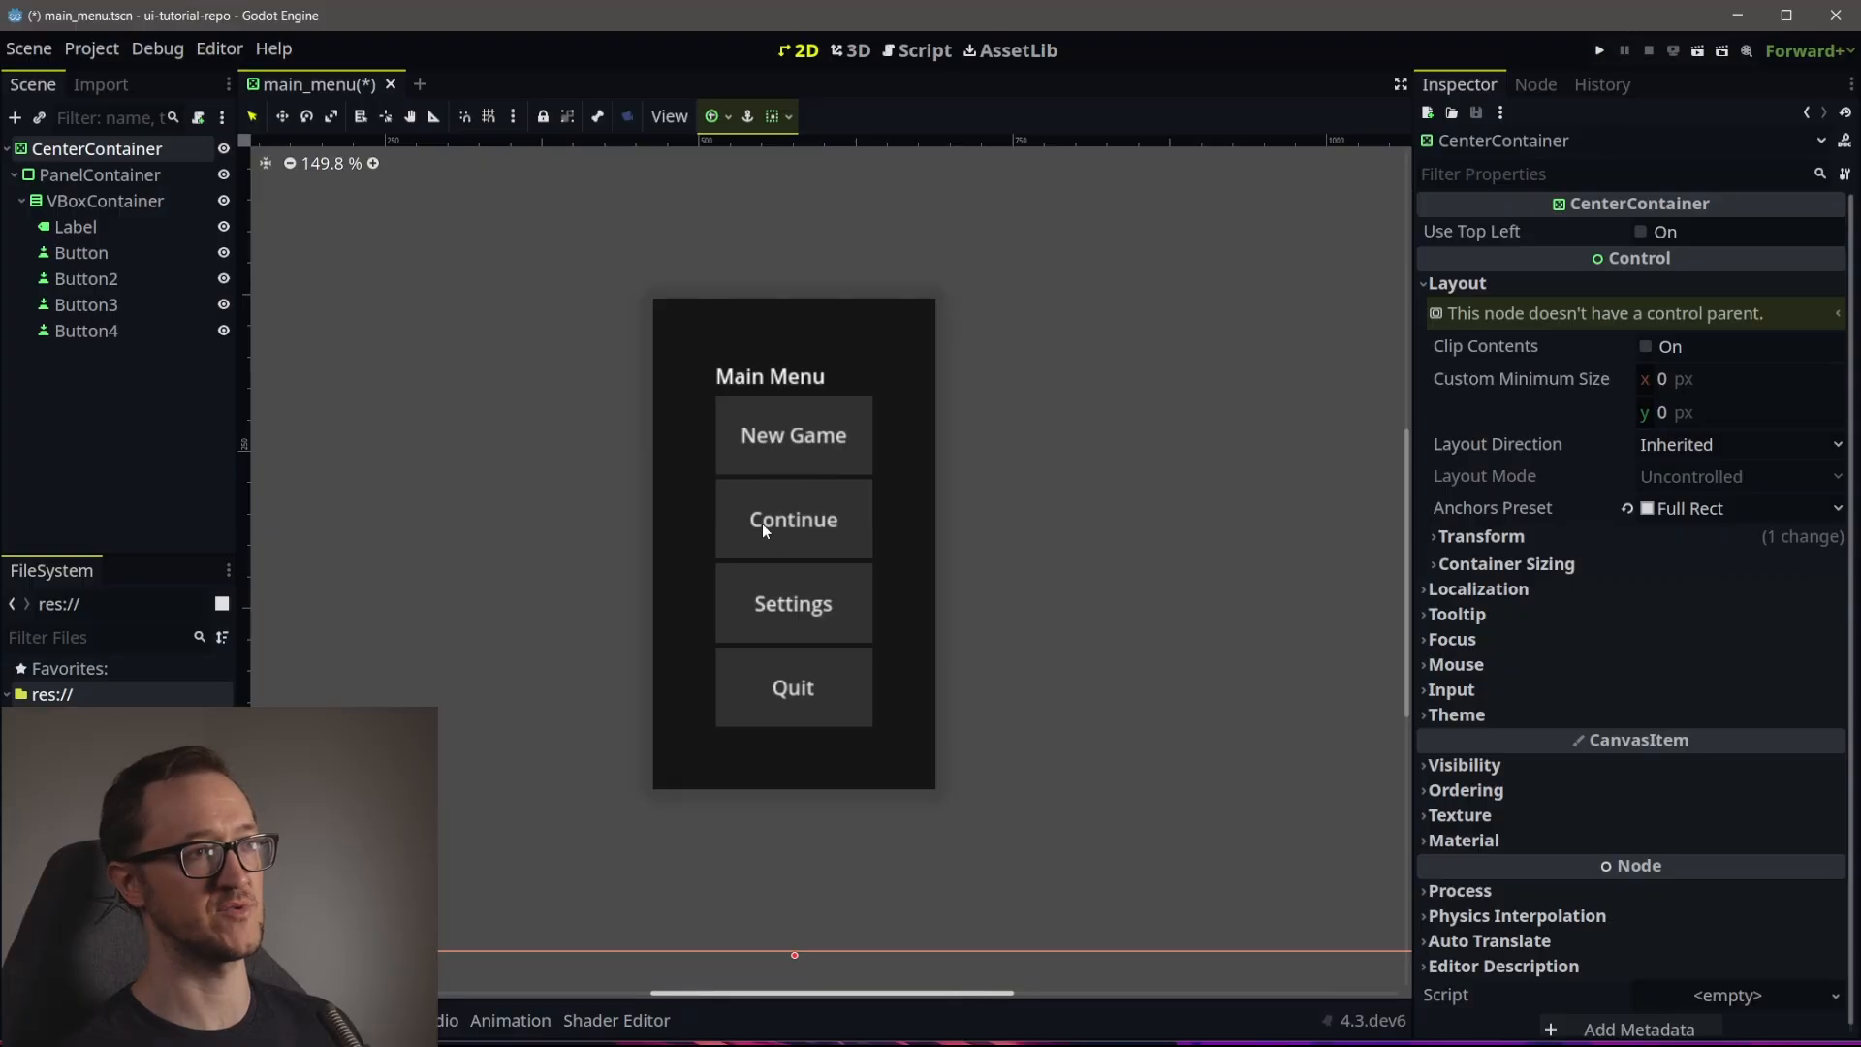
Try a custom minimum width of 300 px on the PanelContainer and settle on 400 px
click(135, 206)
click(153, 178)
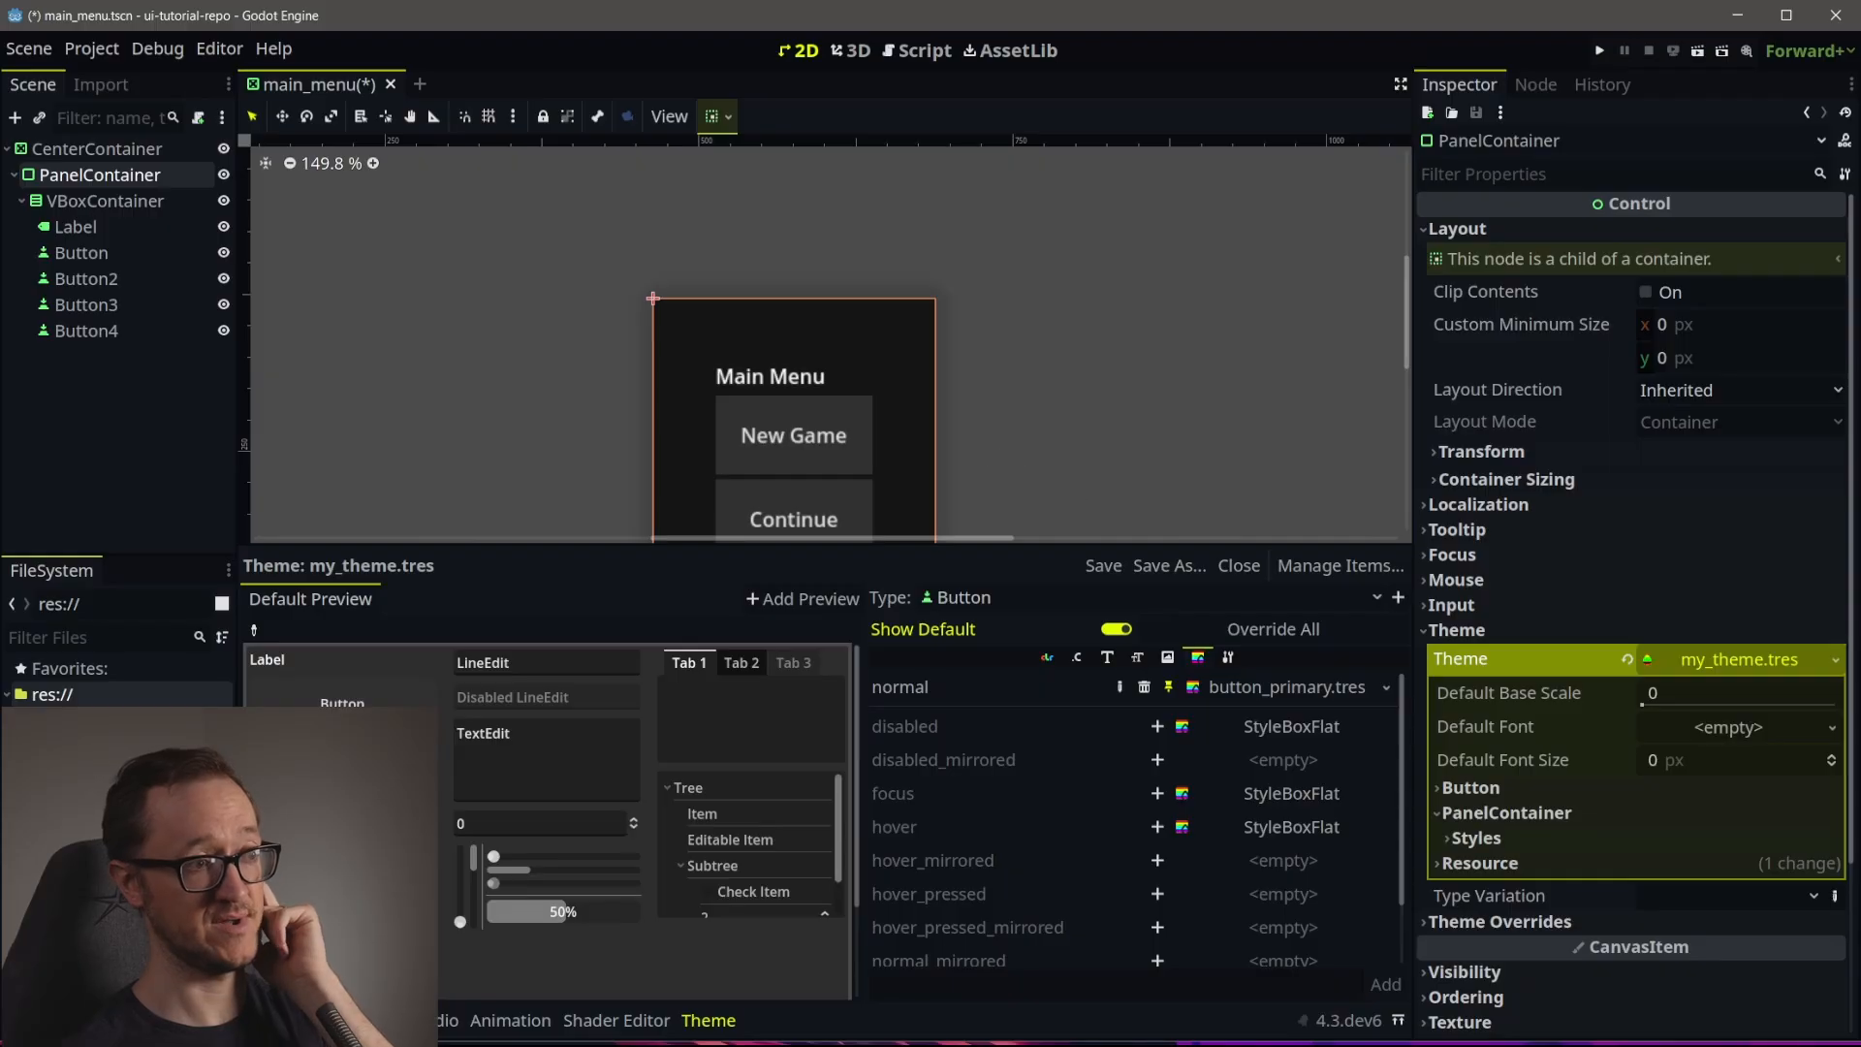
click(709, 1020)
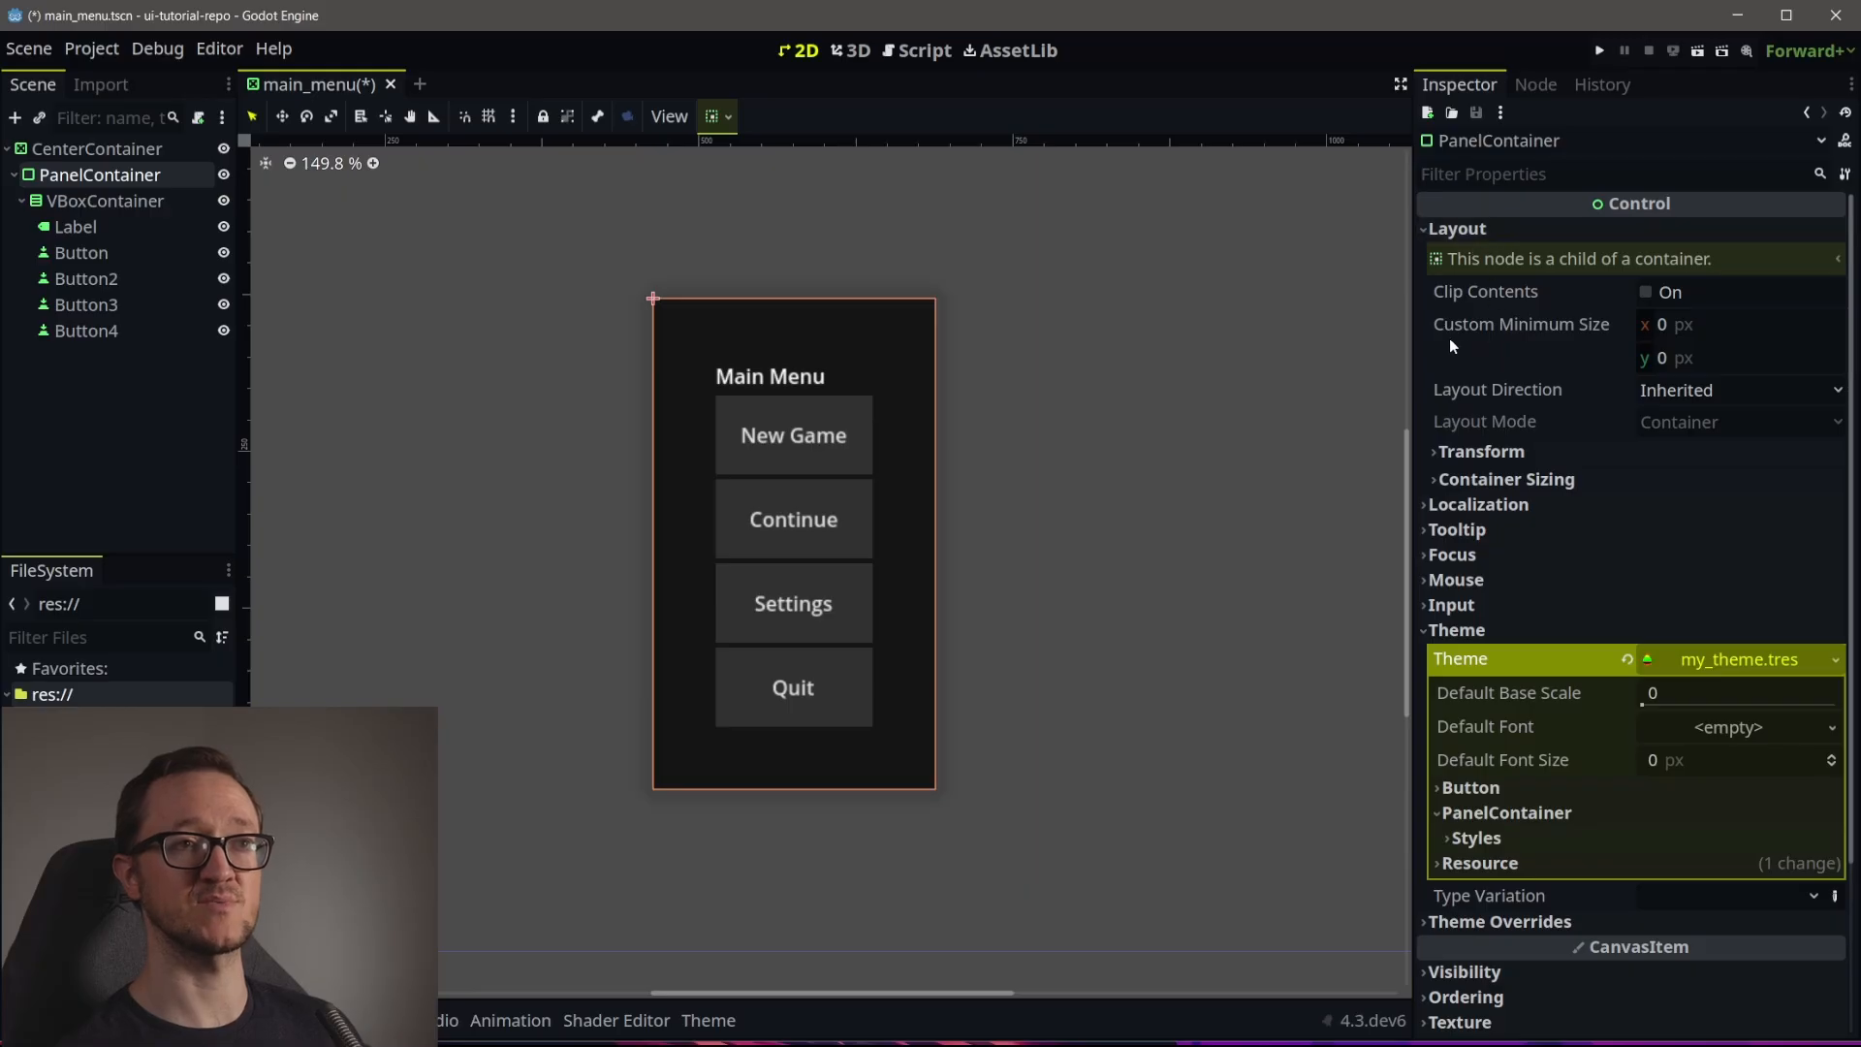
mouse_move(1447, 342)
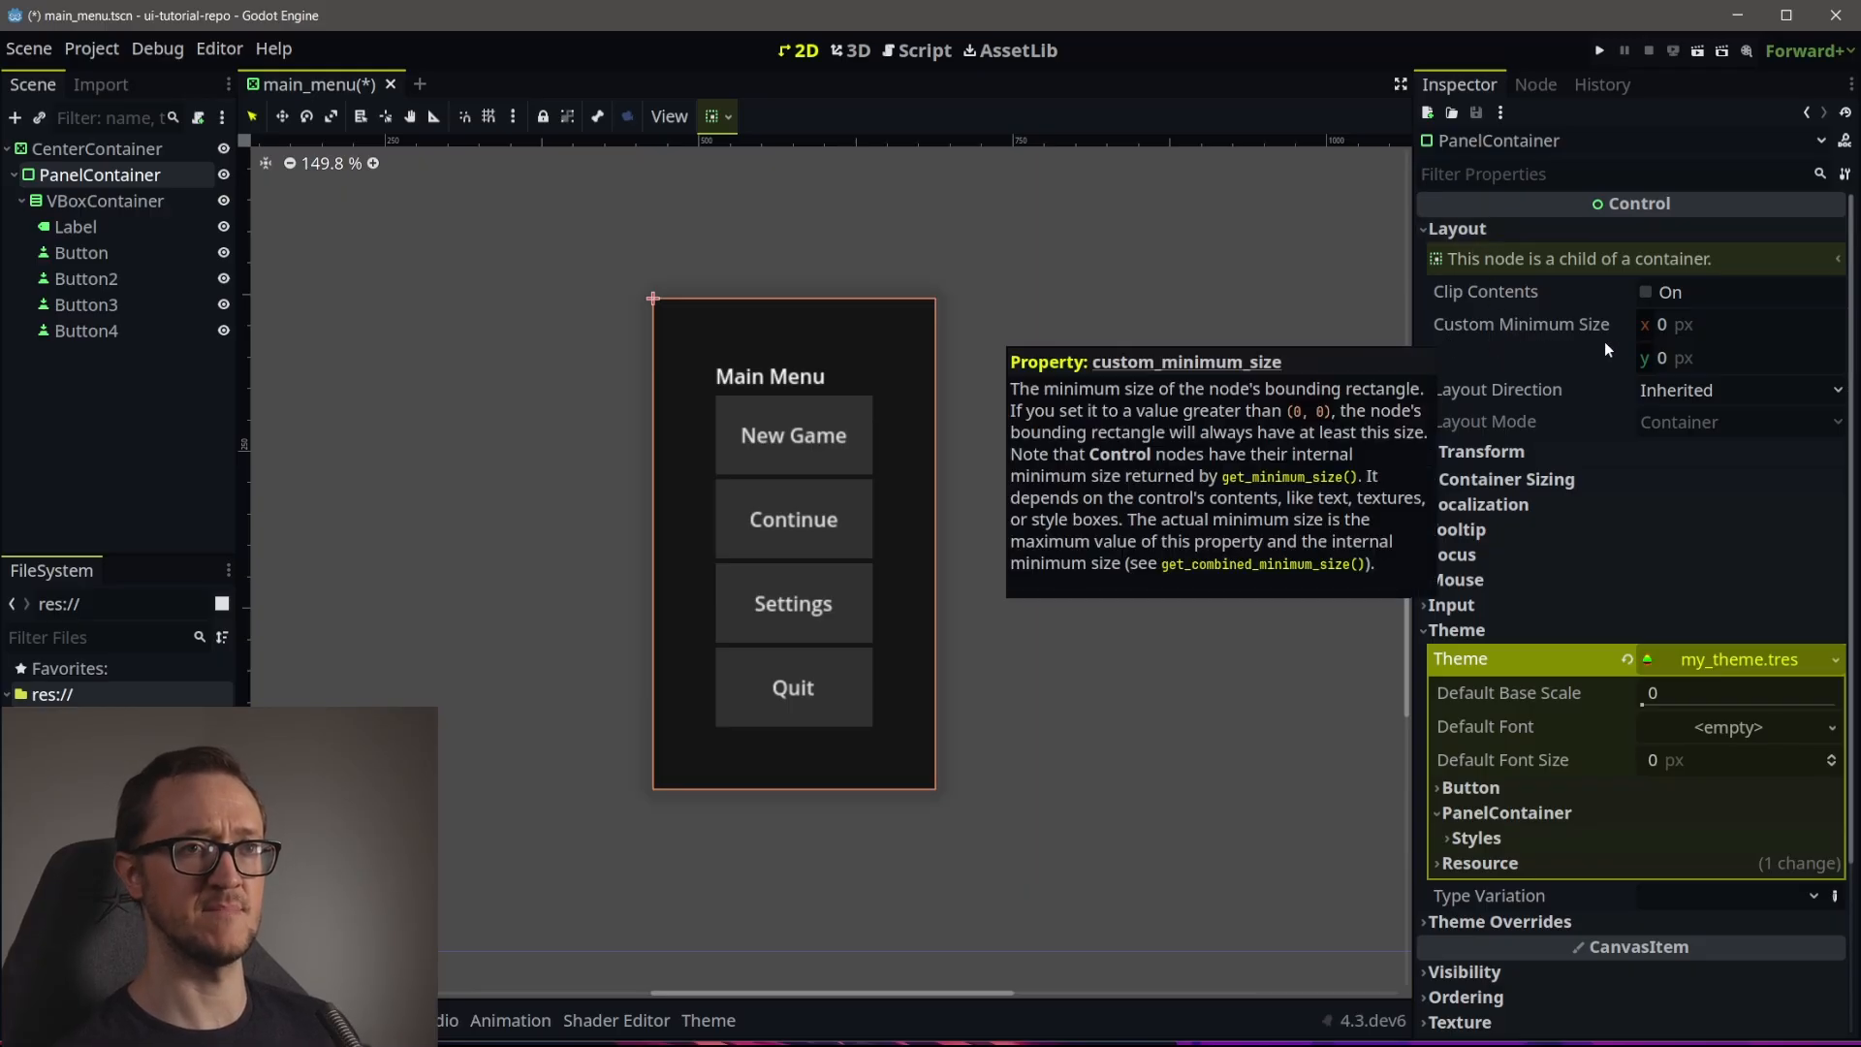
click(1712, 326)
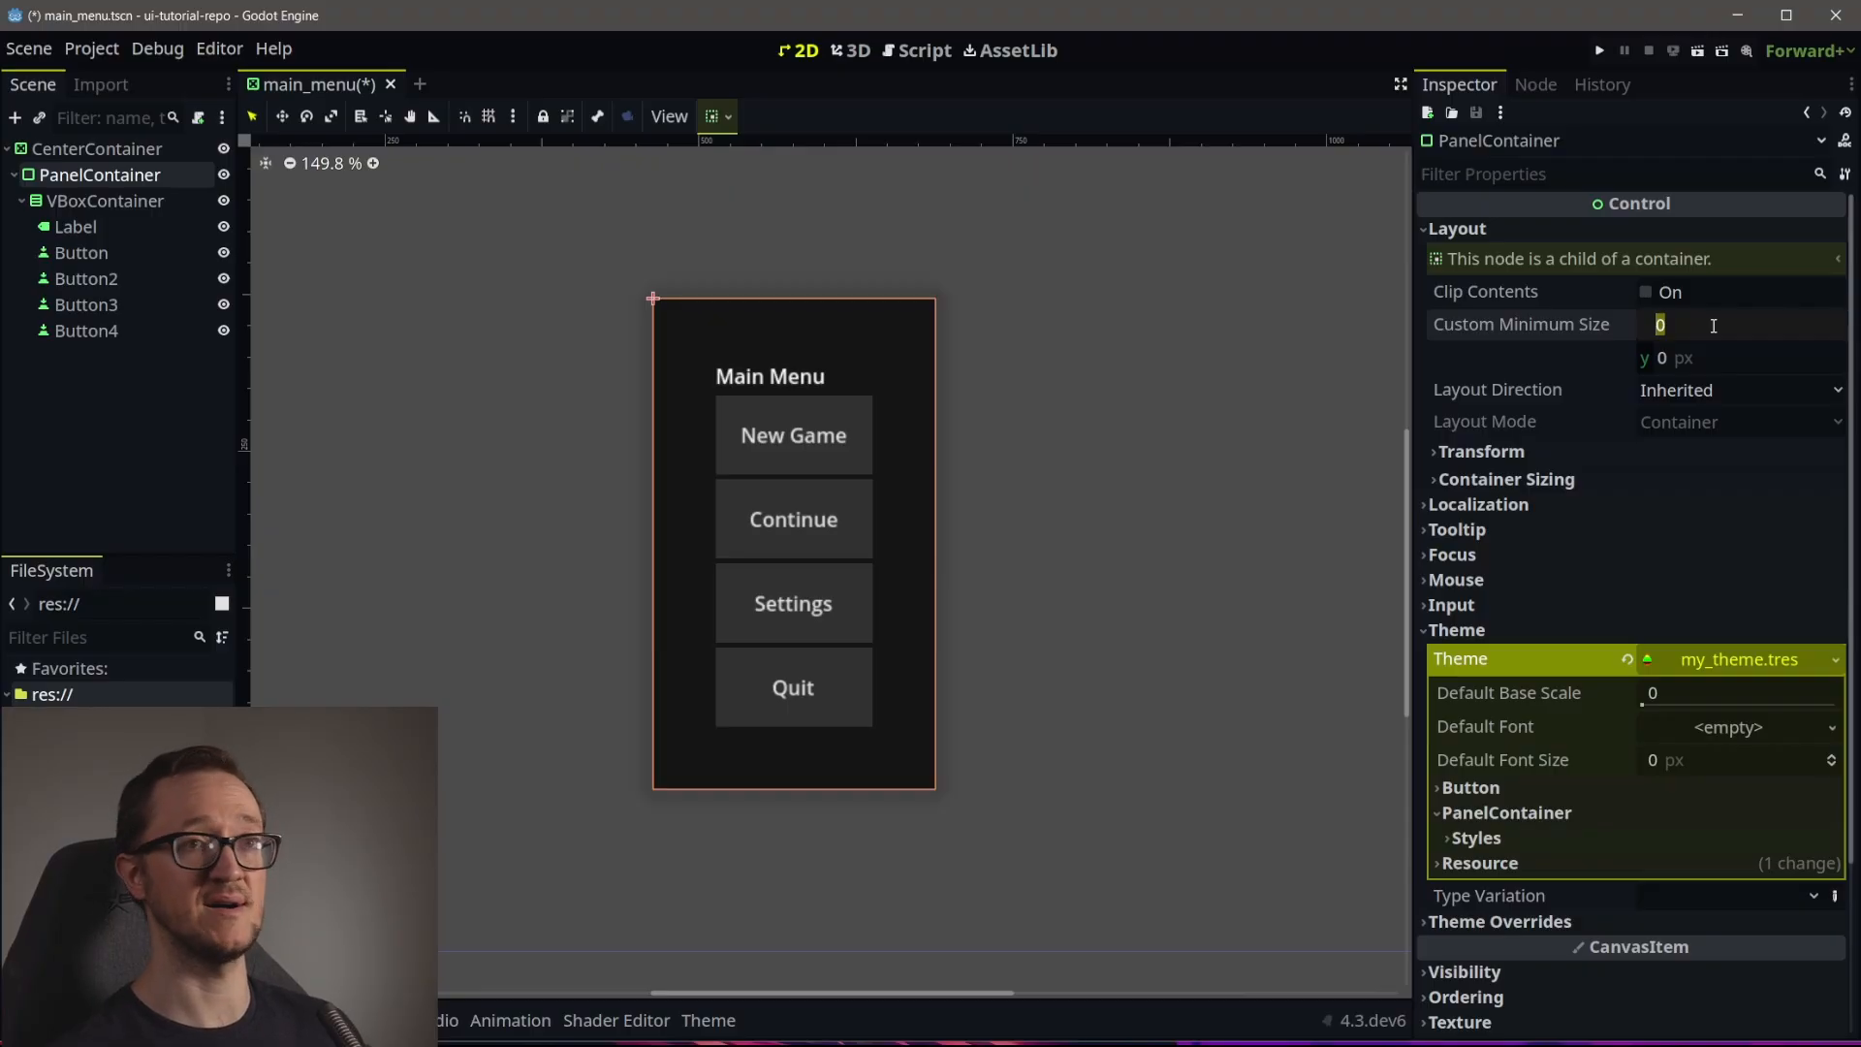
text(300)
key(Return)
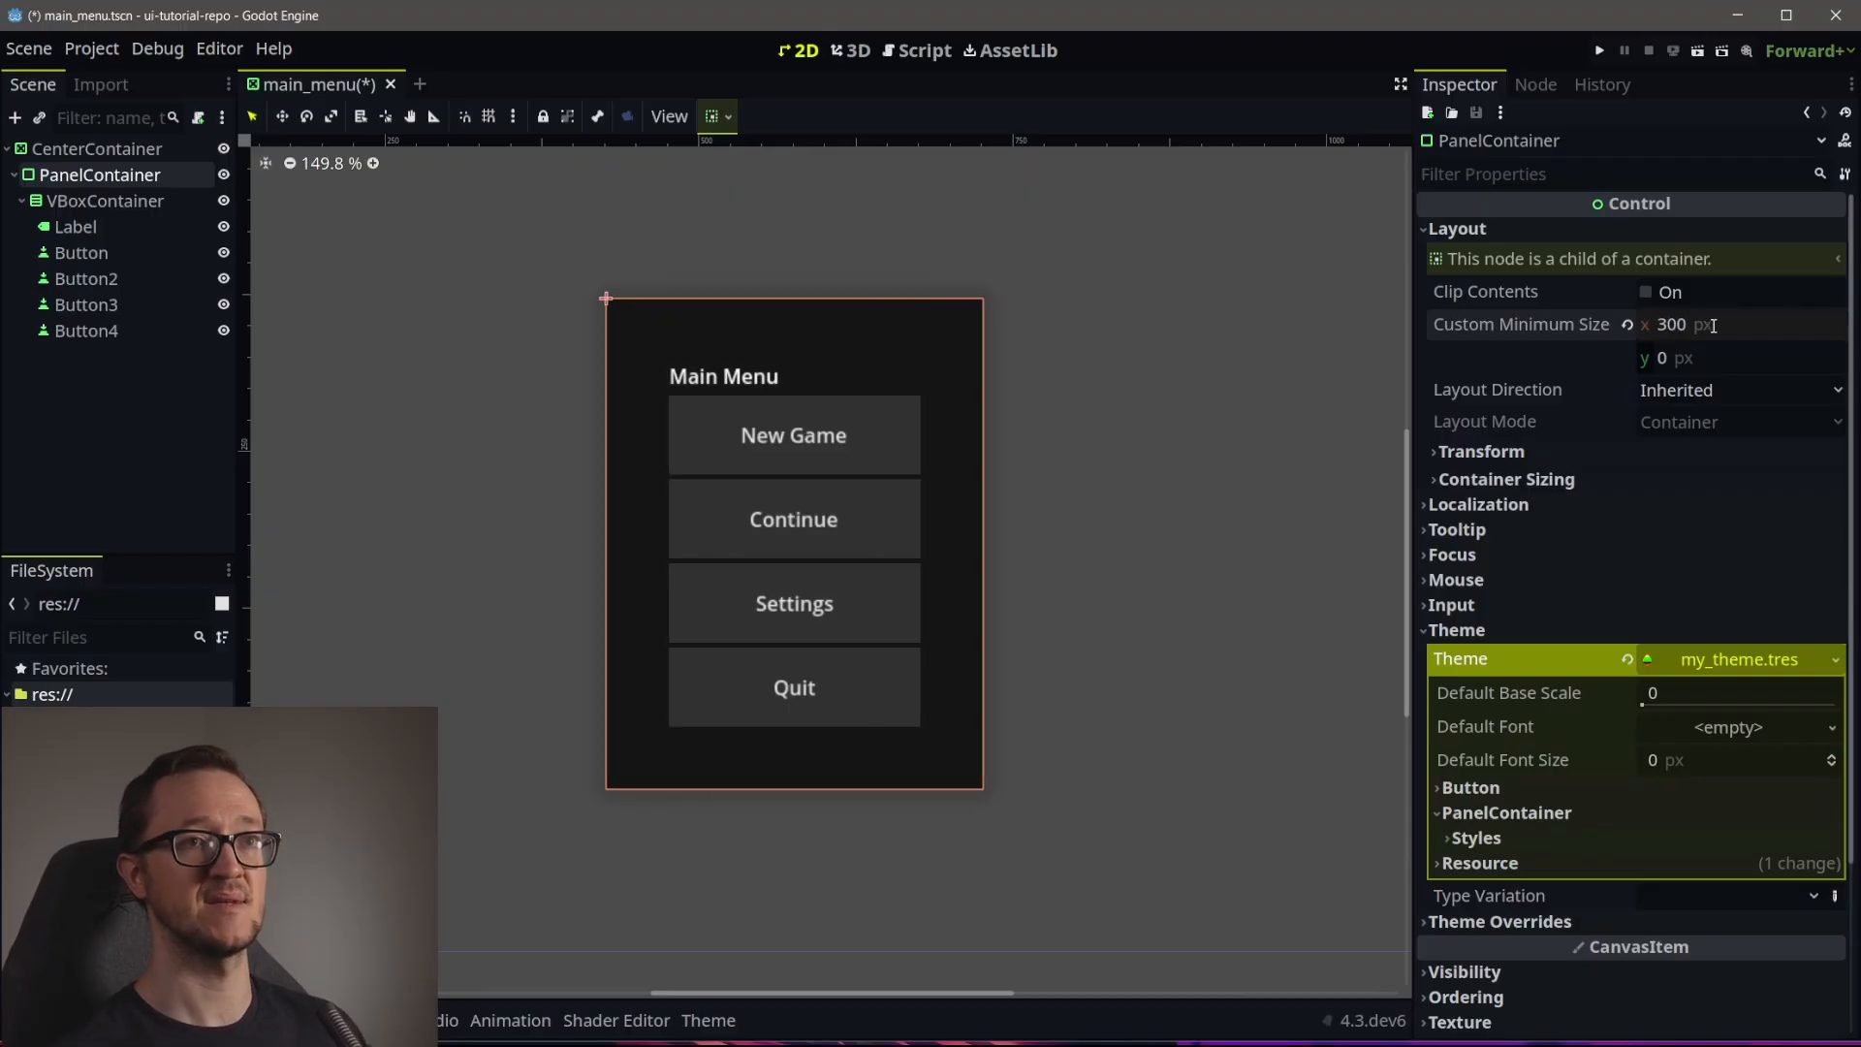
click(1713, 325)
text(400)
key(Return)
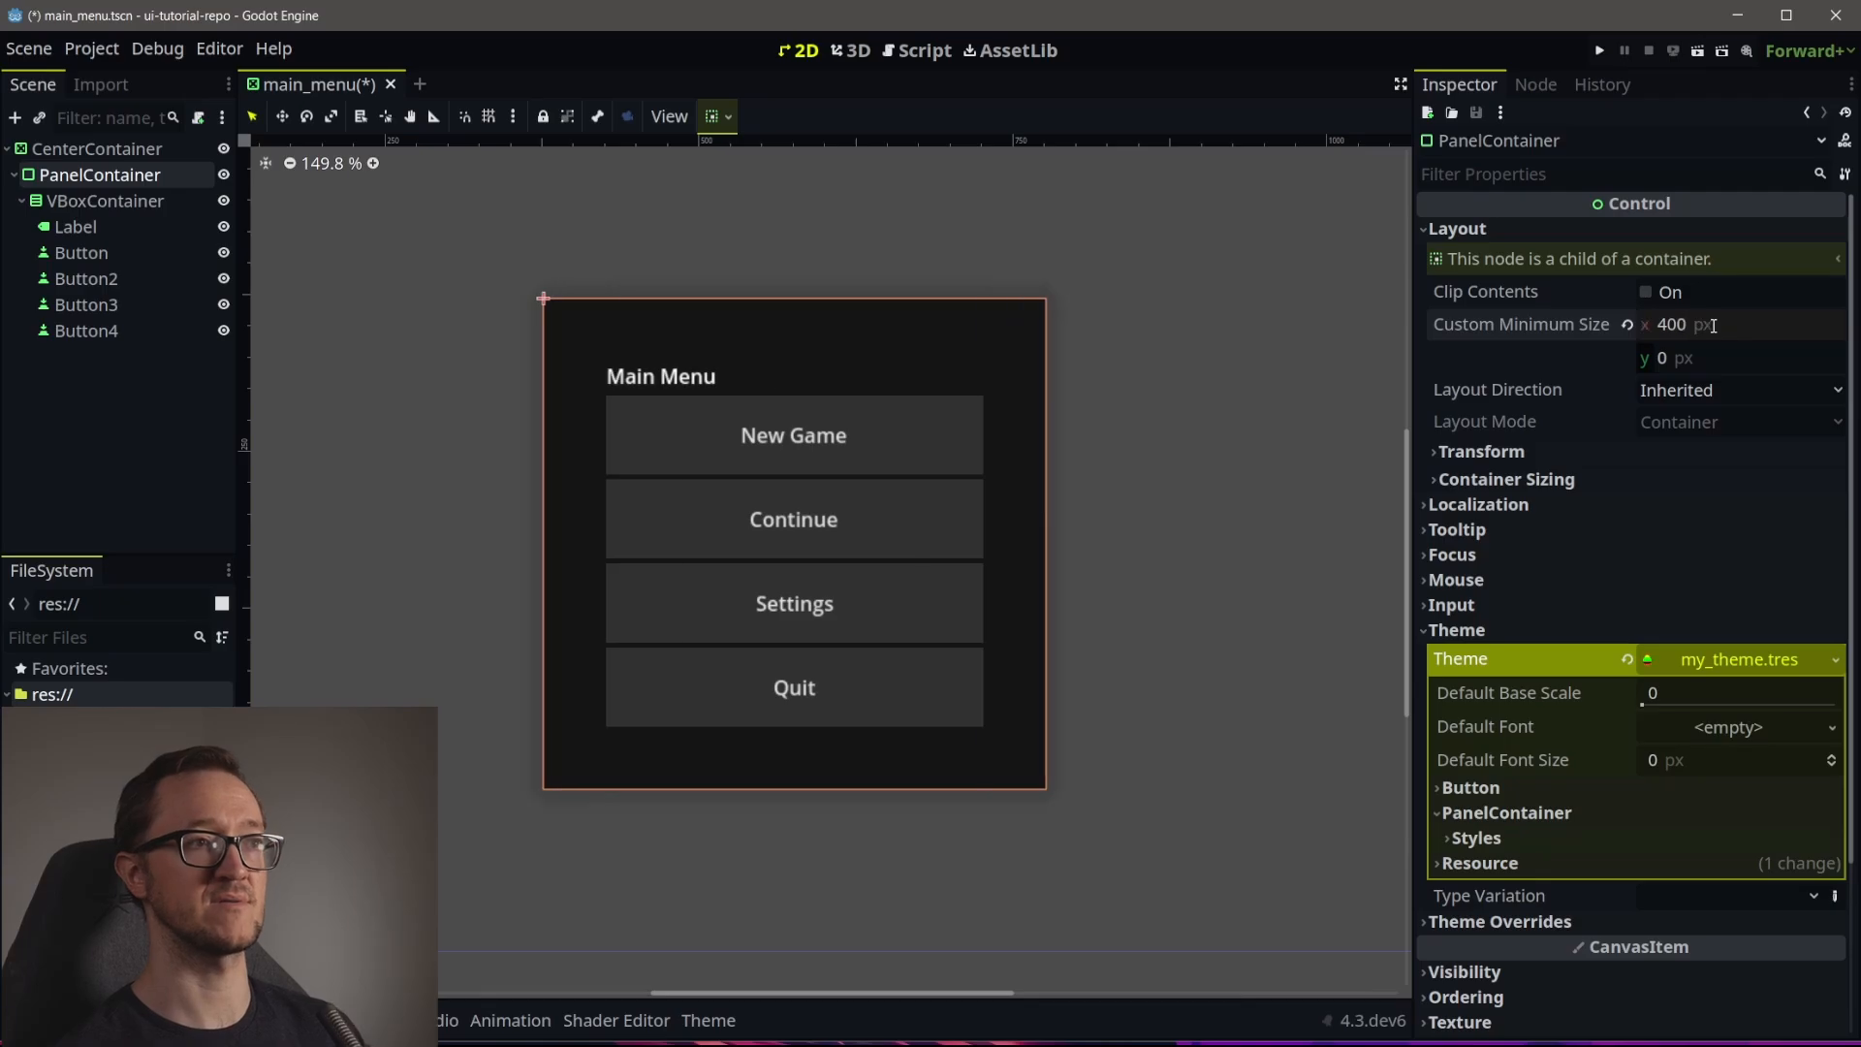
scroll(1066, 548, down, 3)
scroll(1115, 551, down, 1)
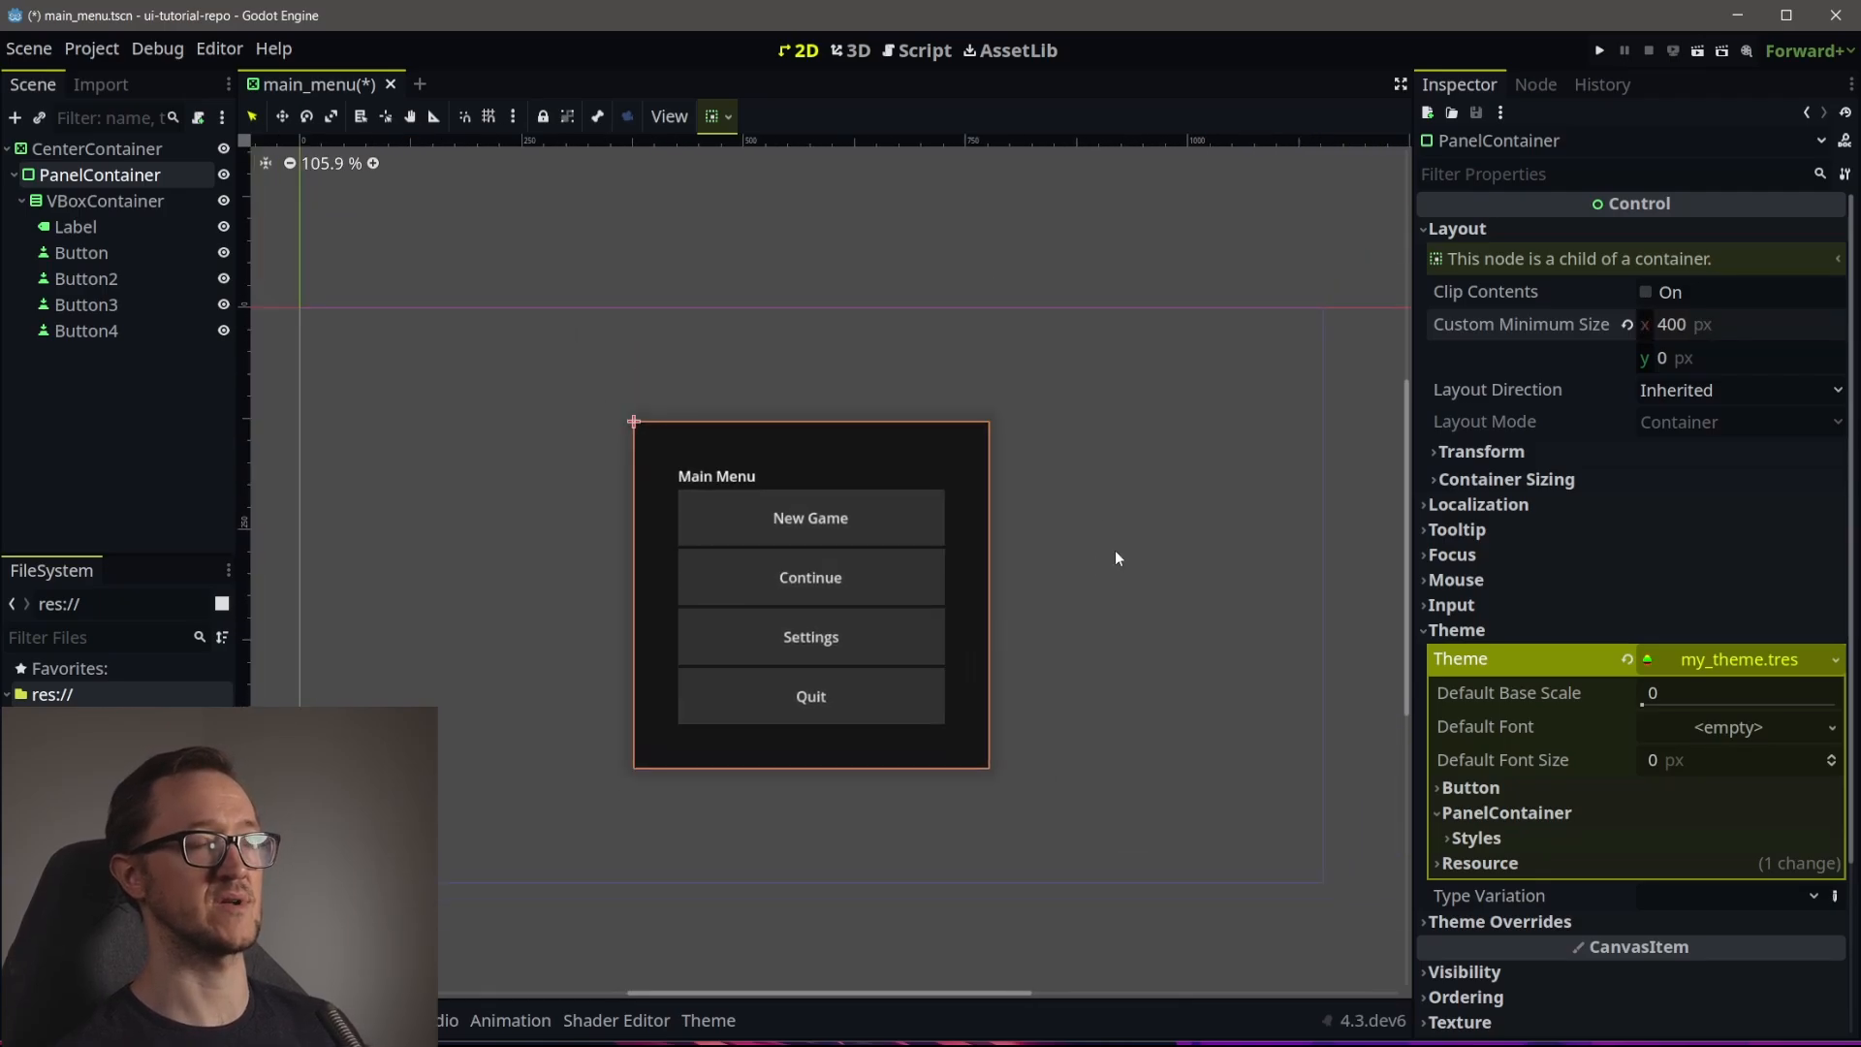
Assign my_theme.tres as the theme of the VBoxContainer
click(1005, 531)
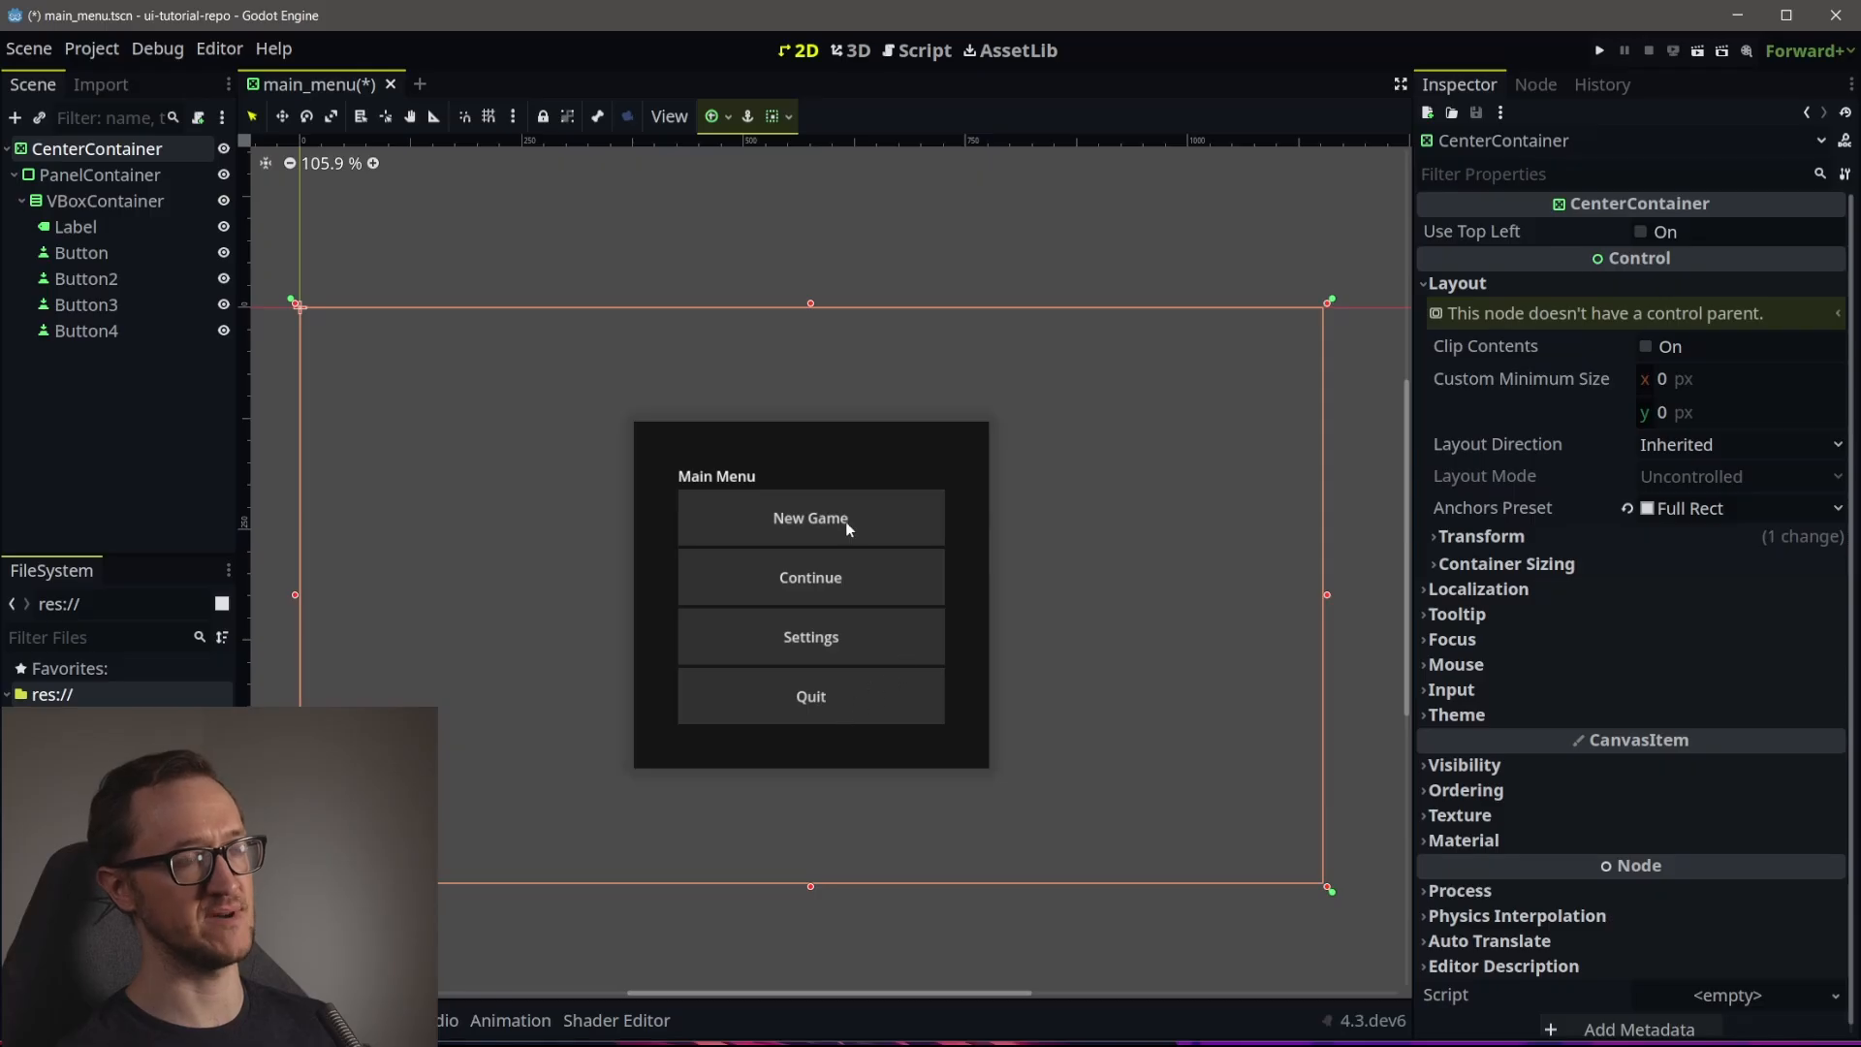
click(123, 200)
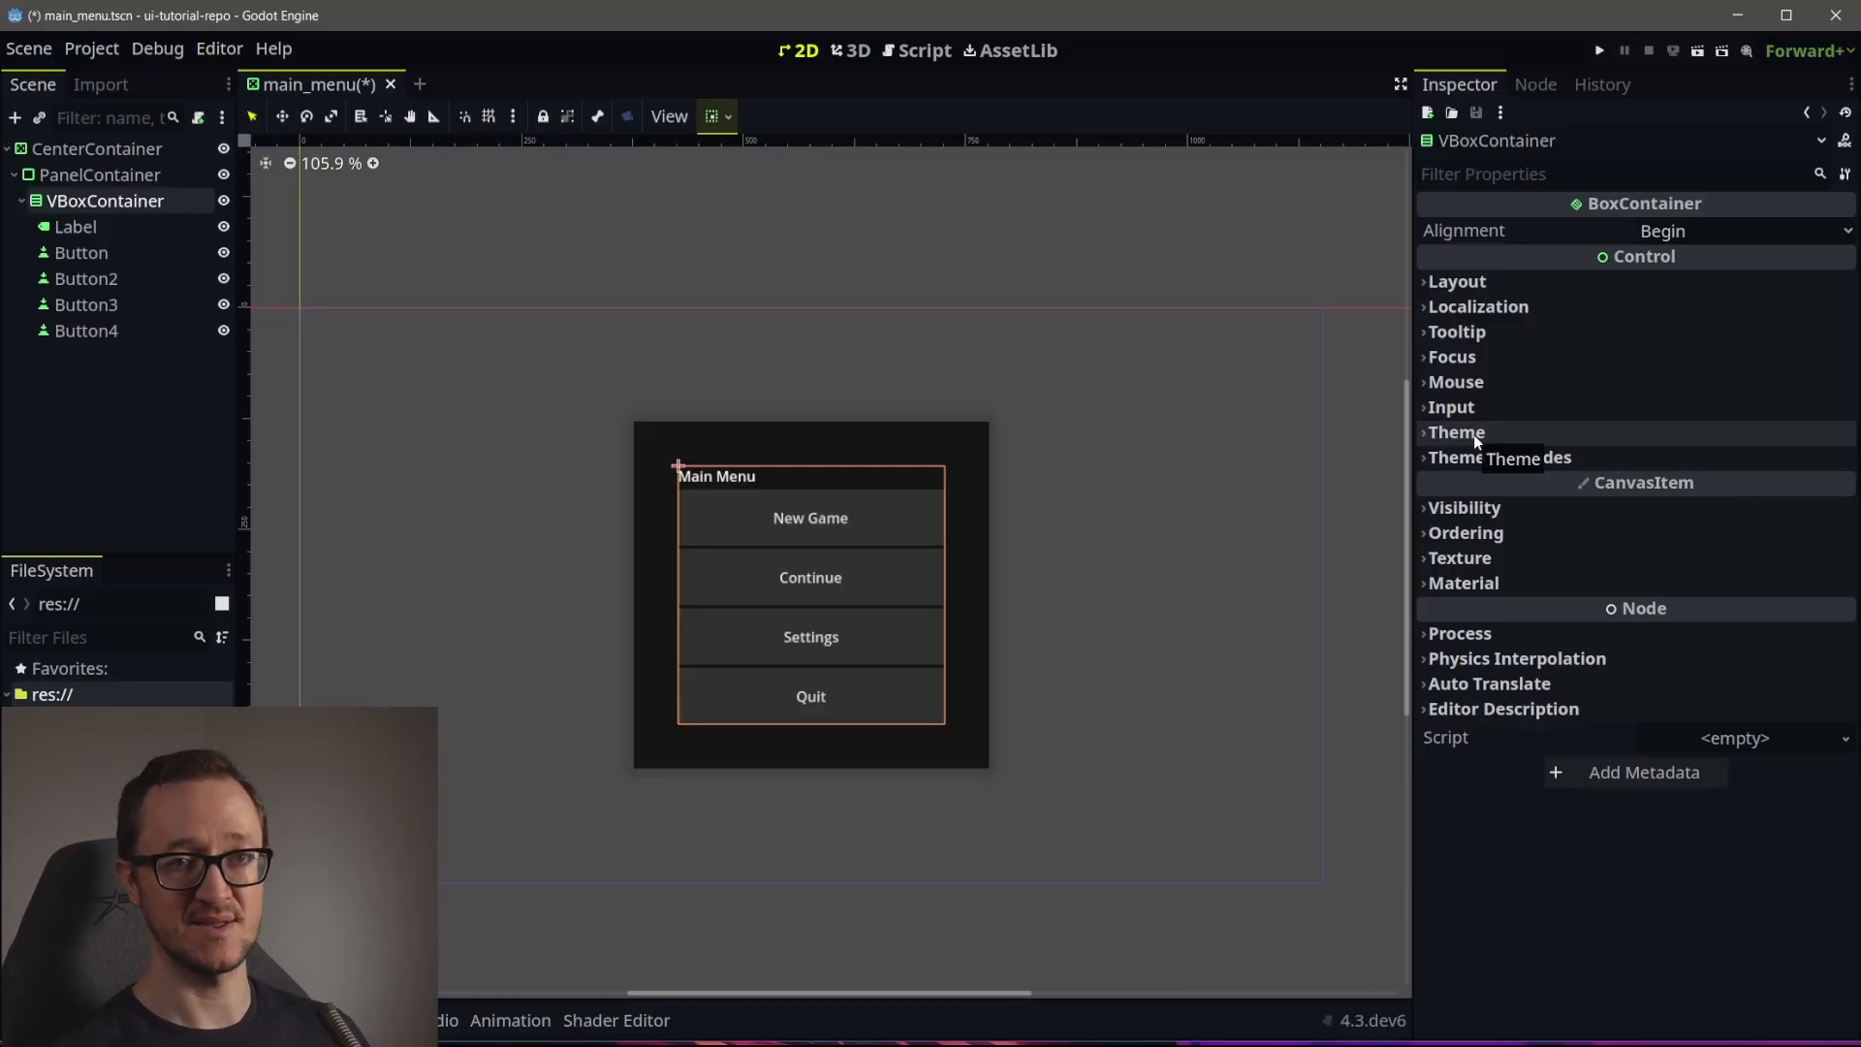
click(1479, 462)
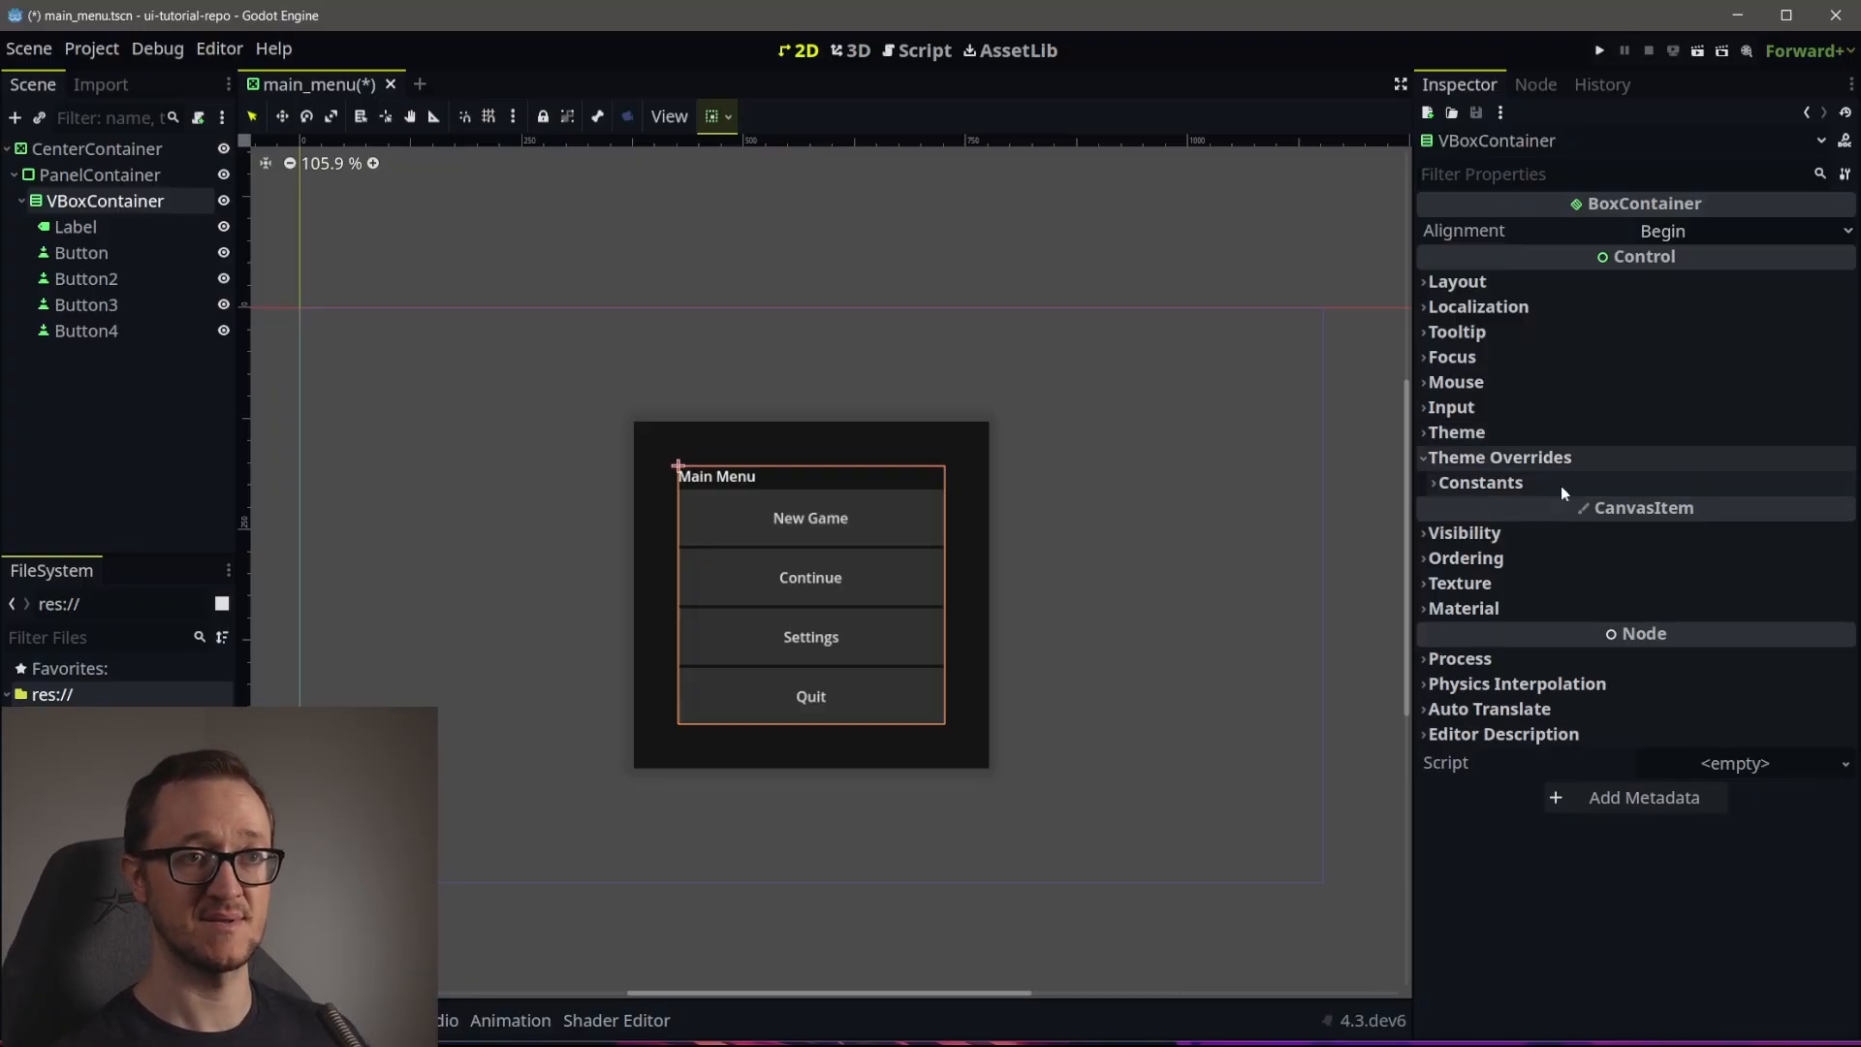
click(1561, 488)
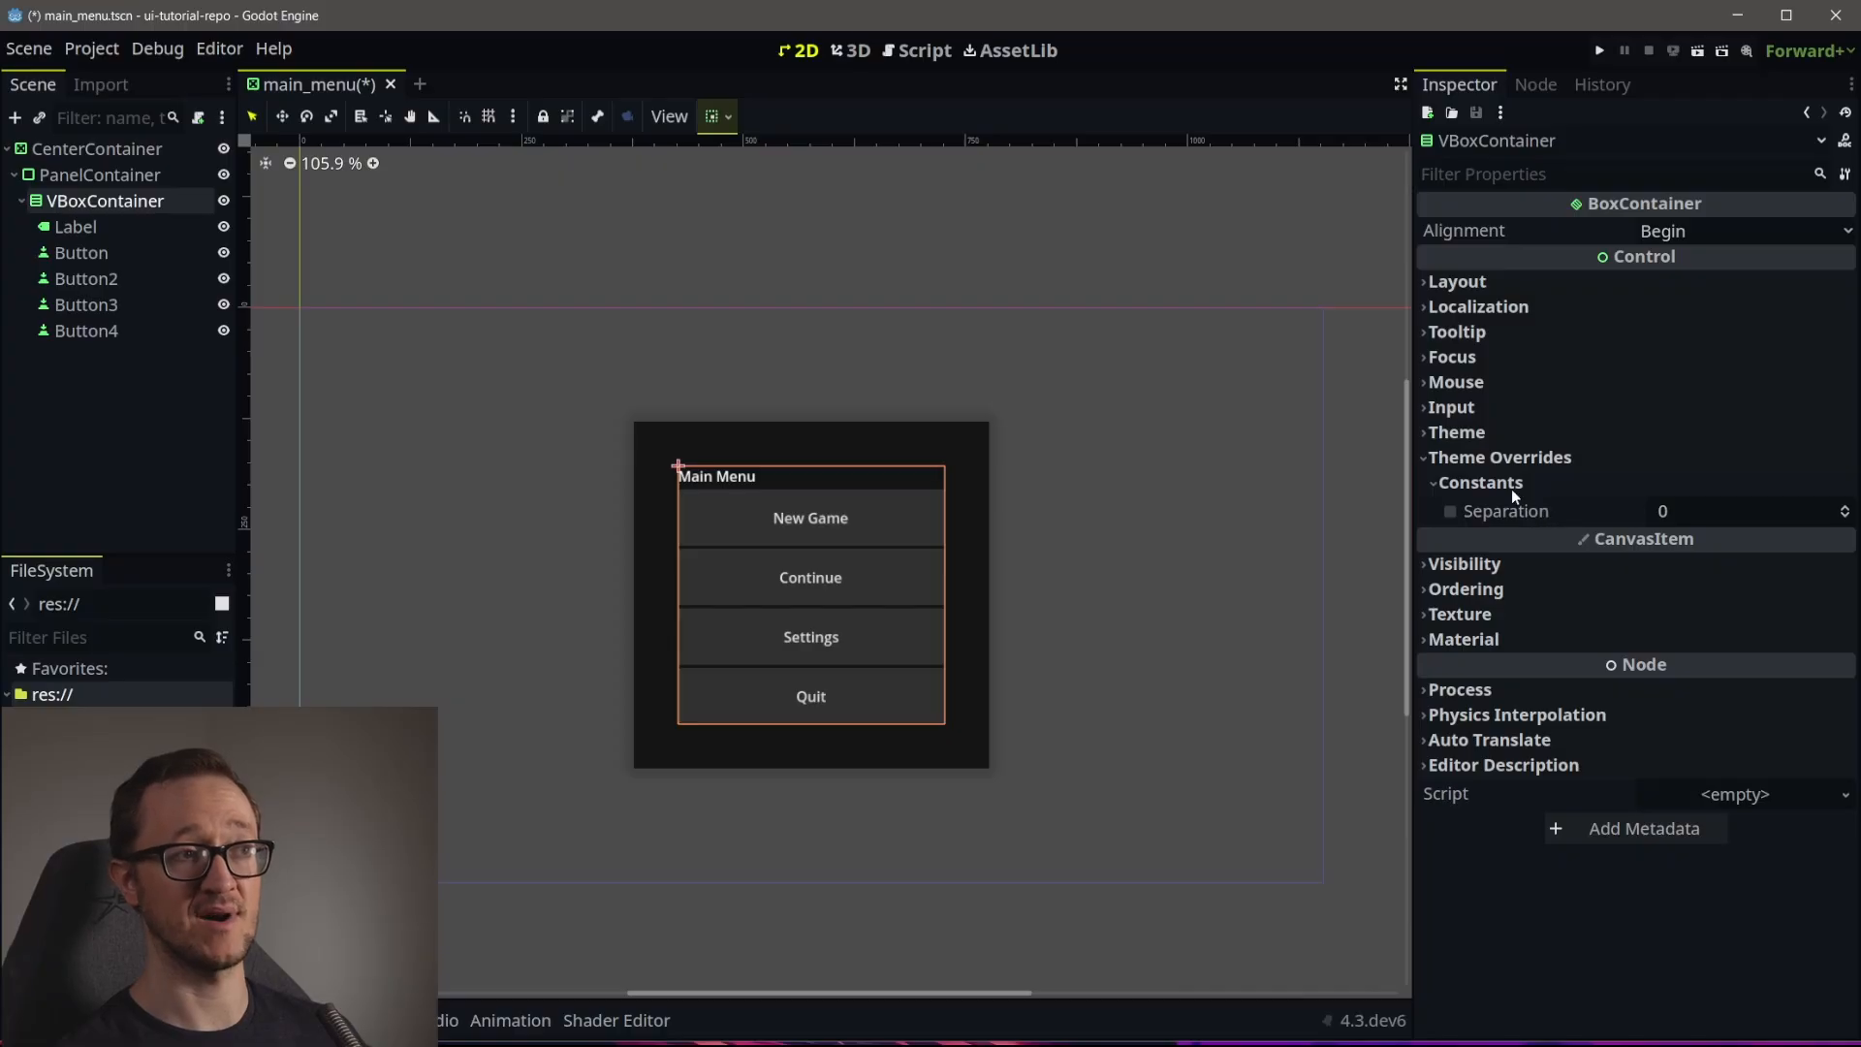
click(1499, 457)
click(1457, 432)
click(1743, 463)
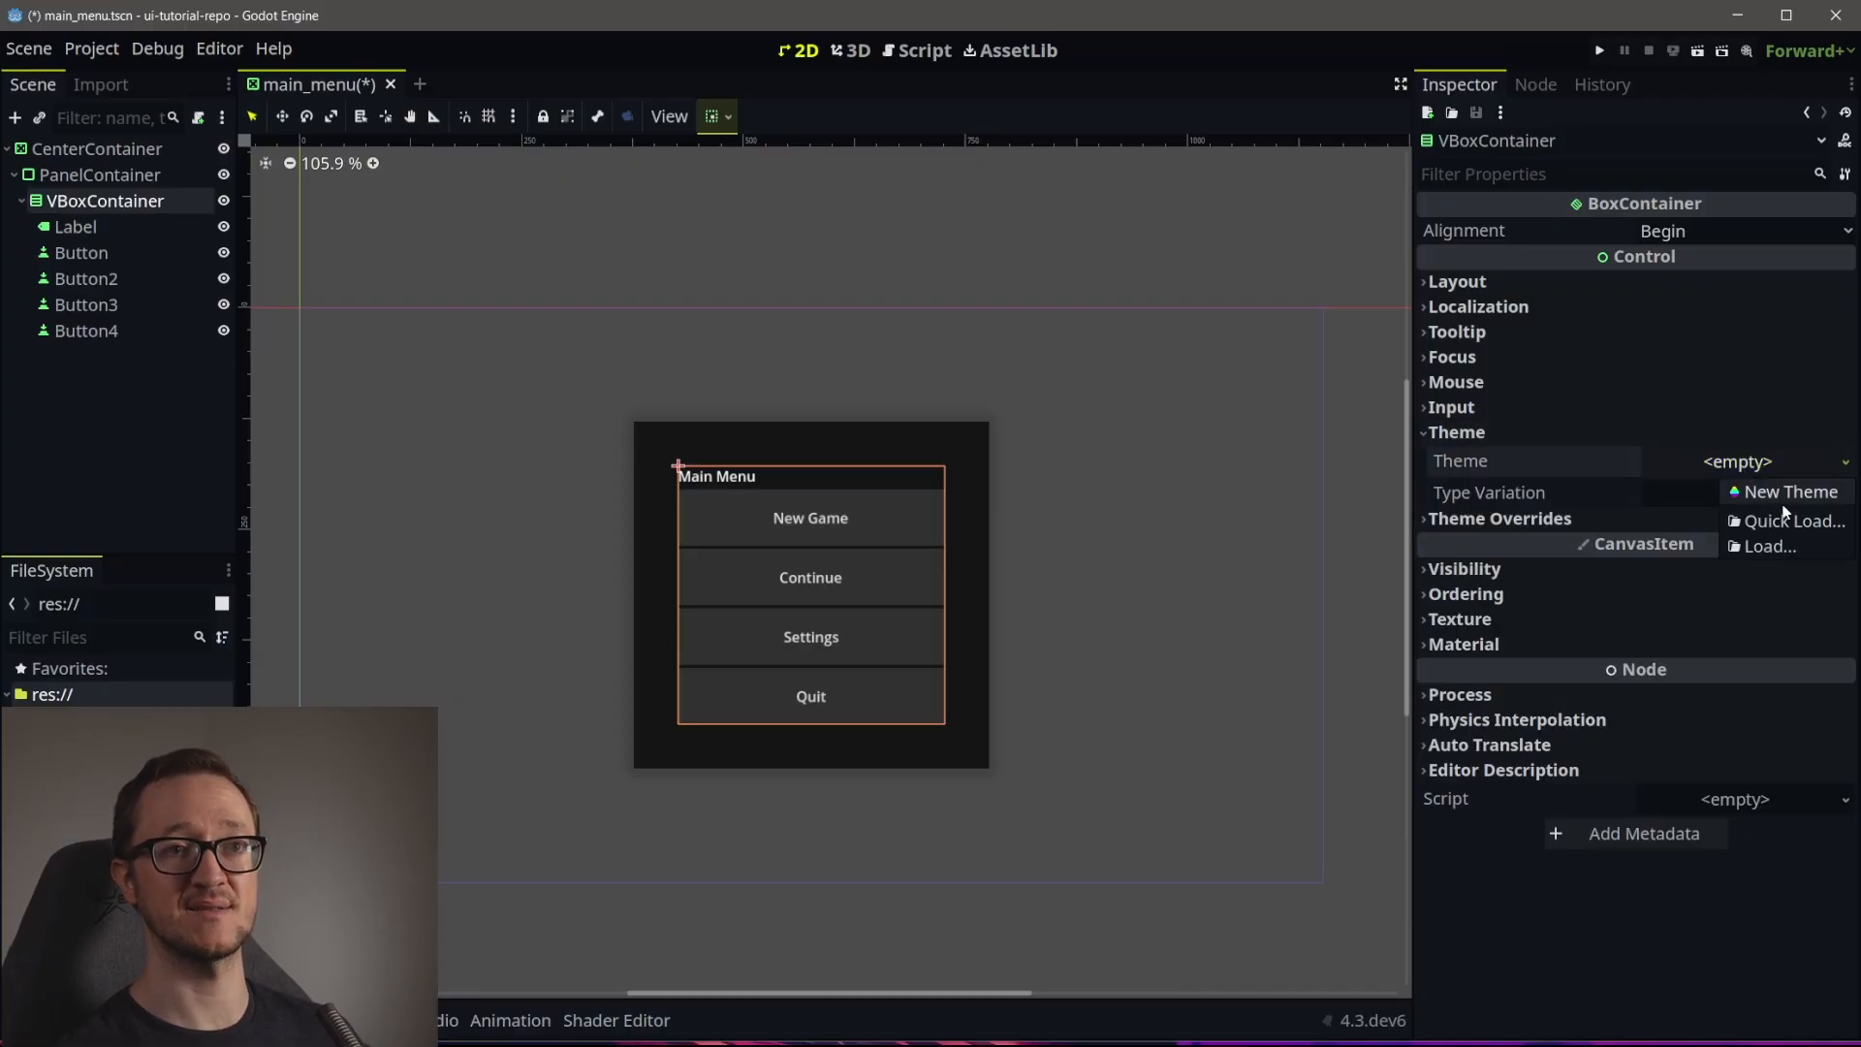
click(1791, 520)
double_click(223, 814)
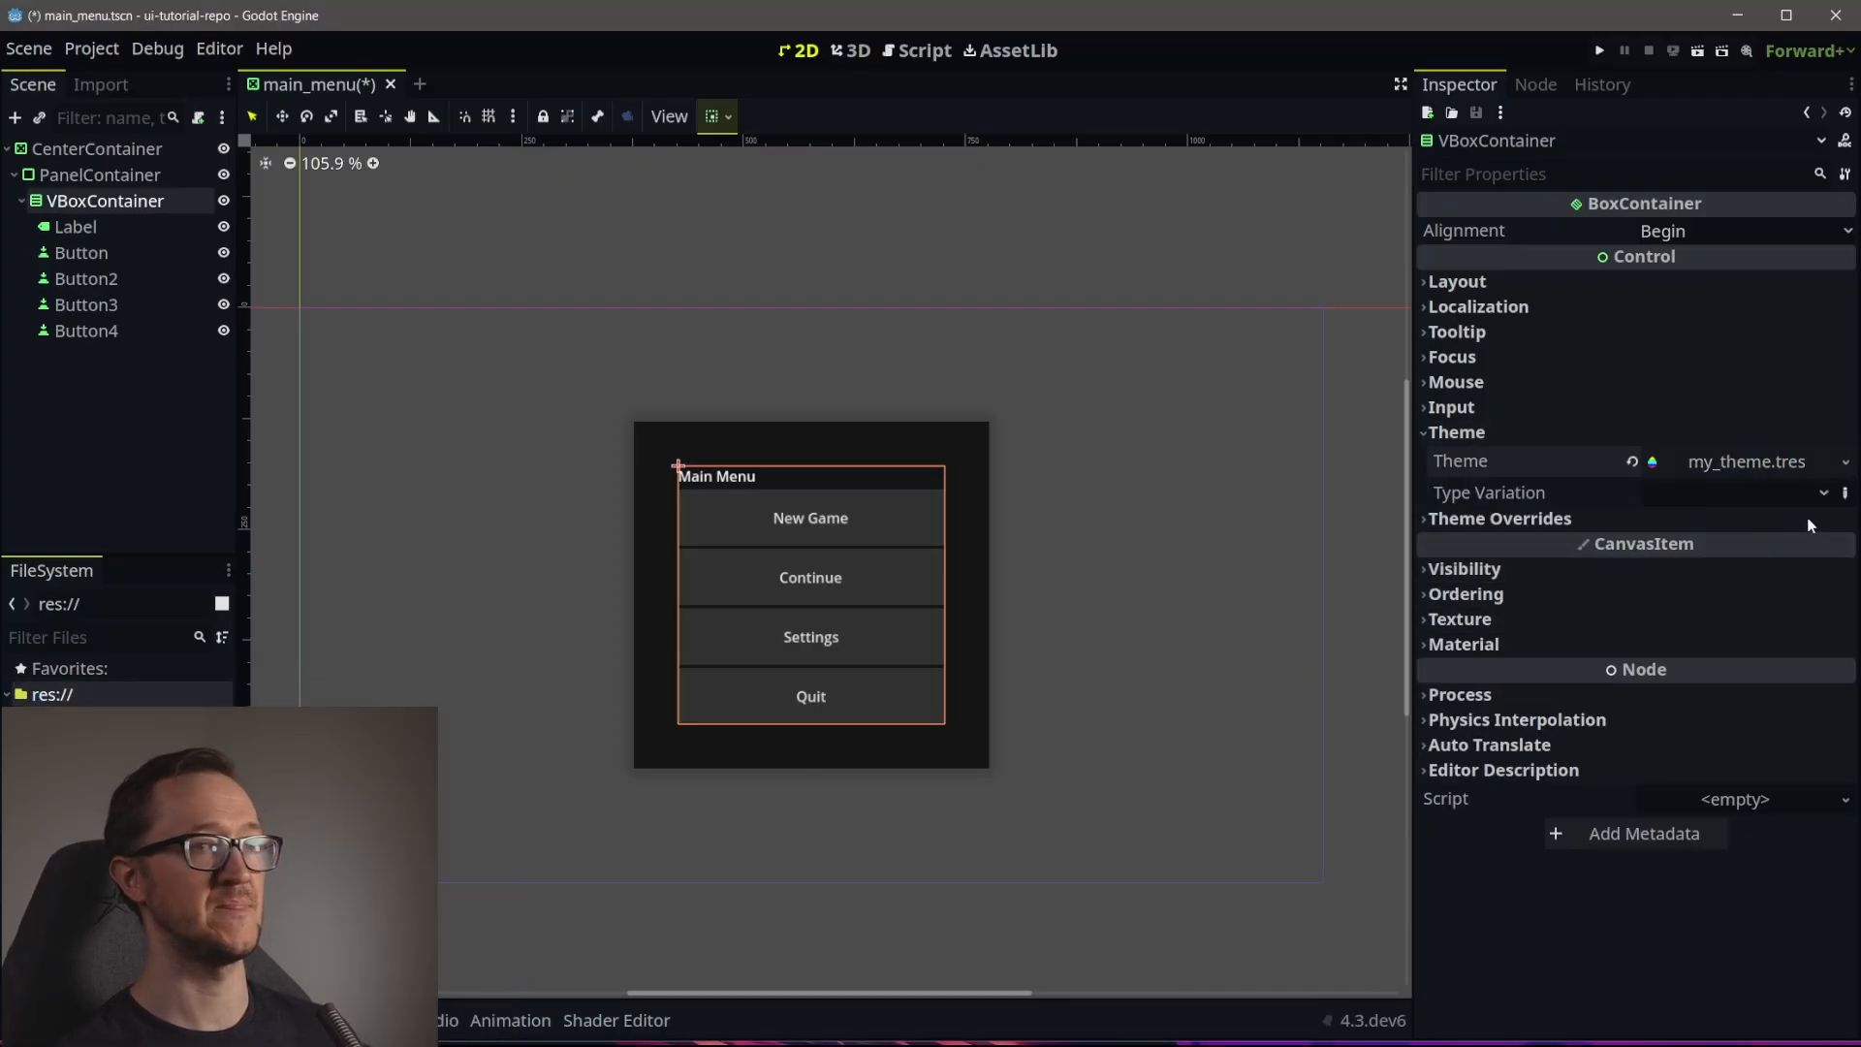
Open my_theme.tres for editing and add the VBoxContainer item type to it
click(1740, 461)
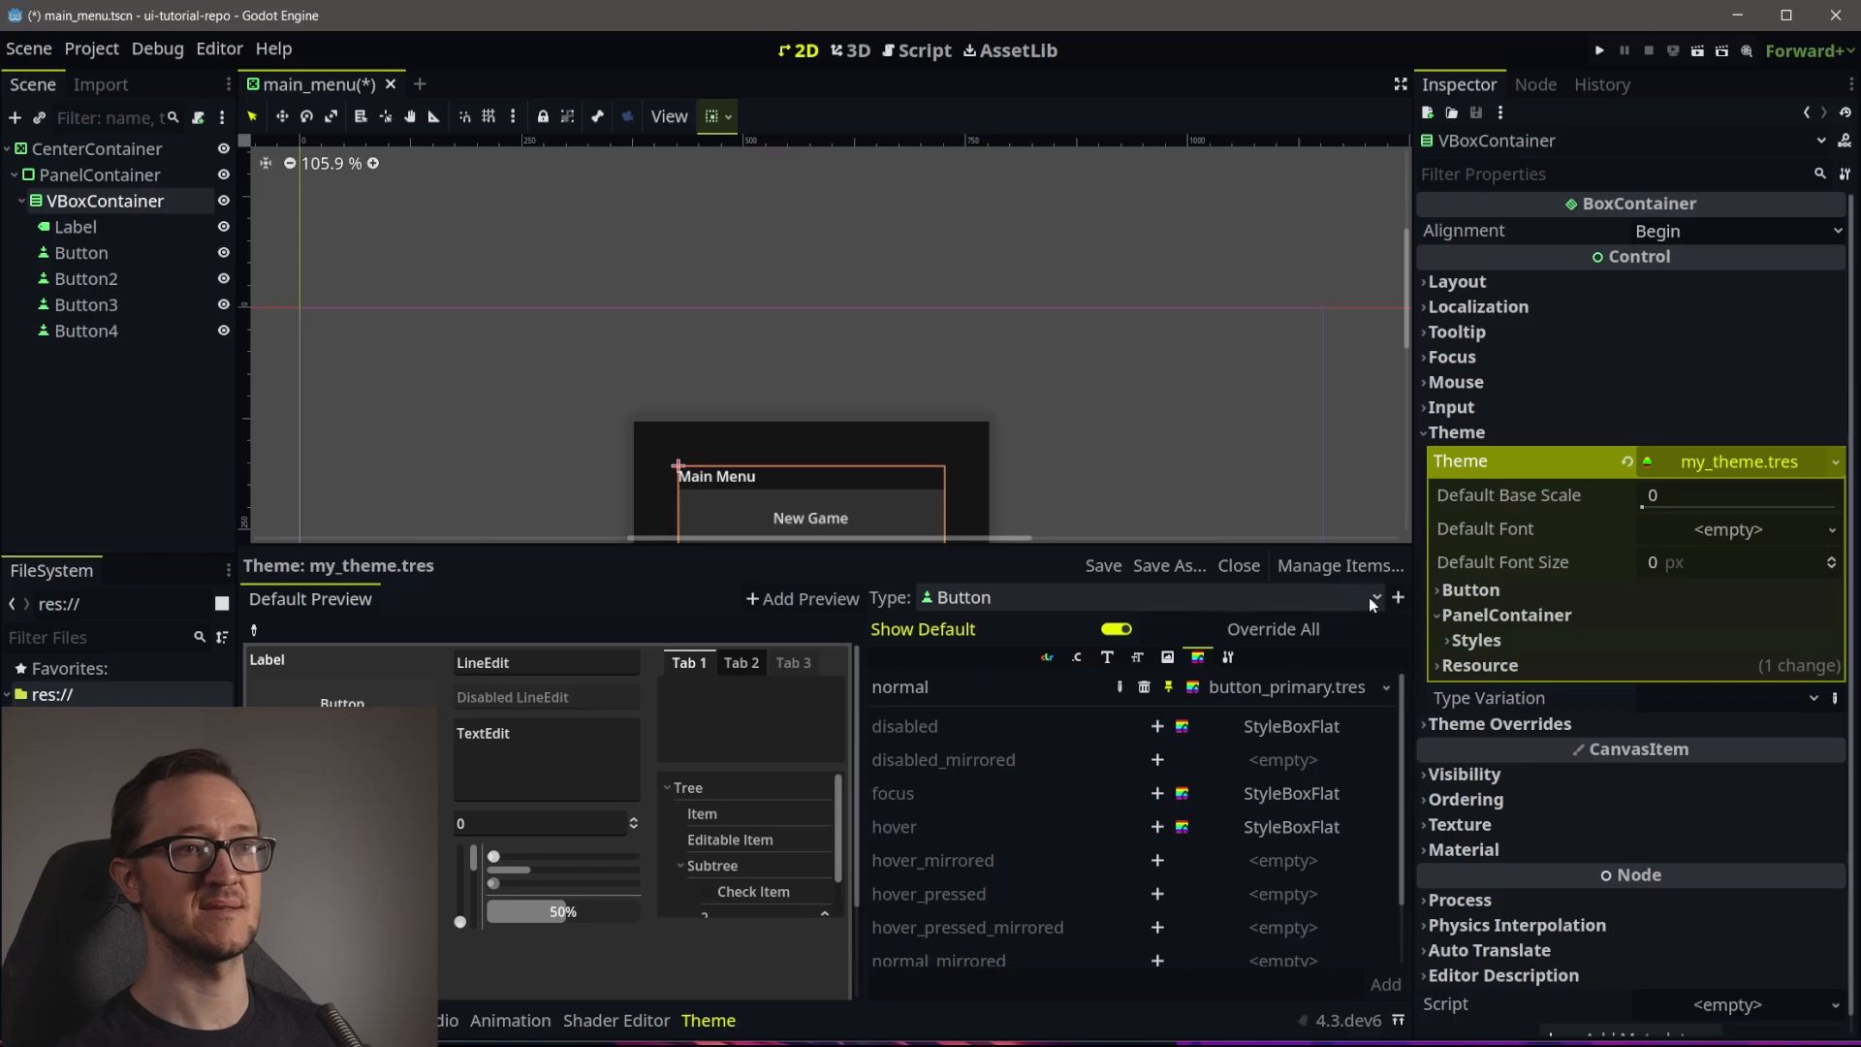
click(1398, 597)
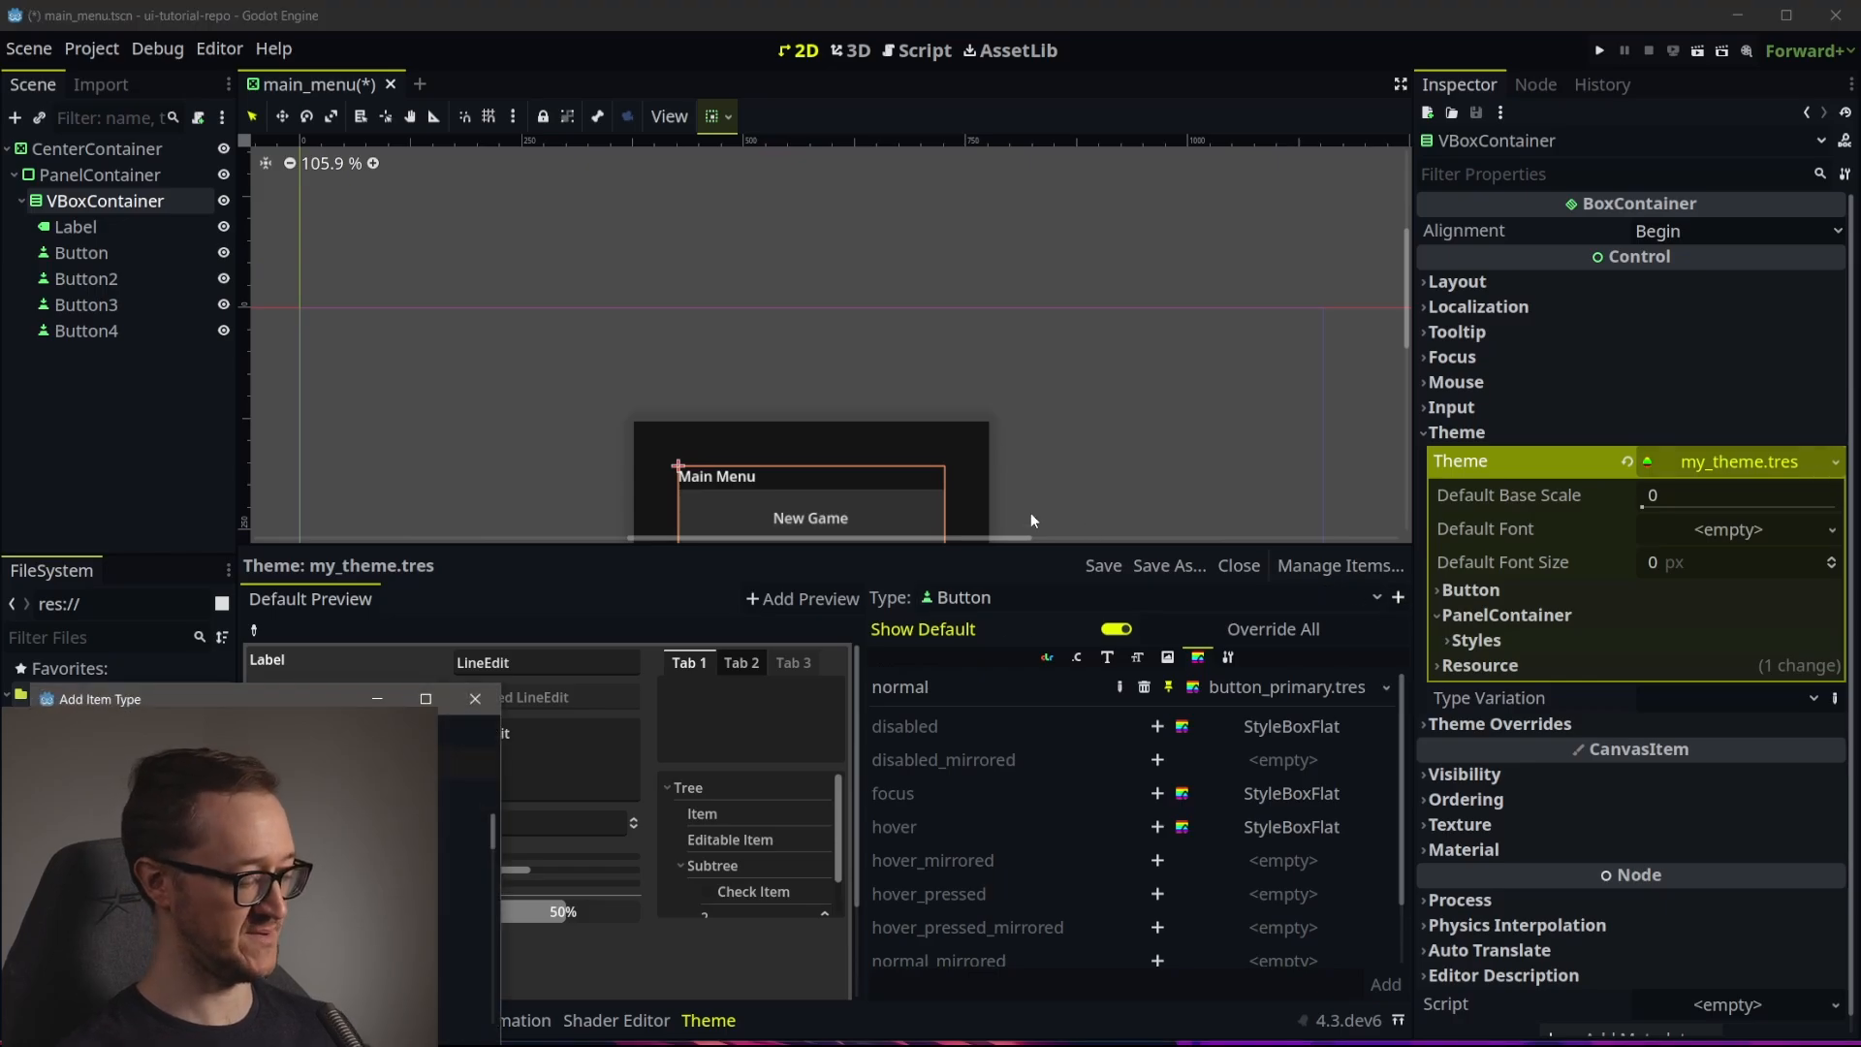
double_click(275, 924)
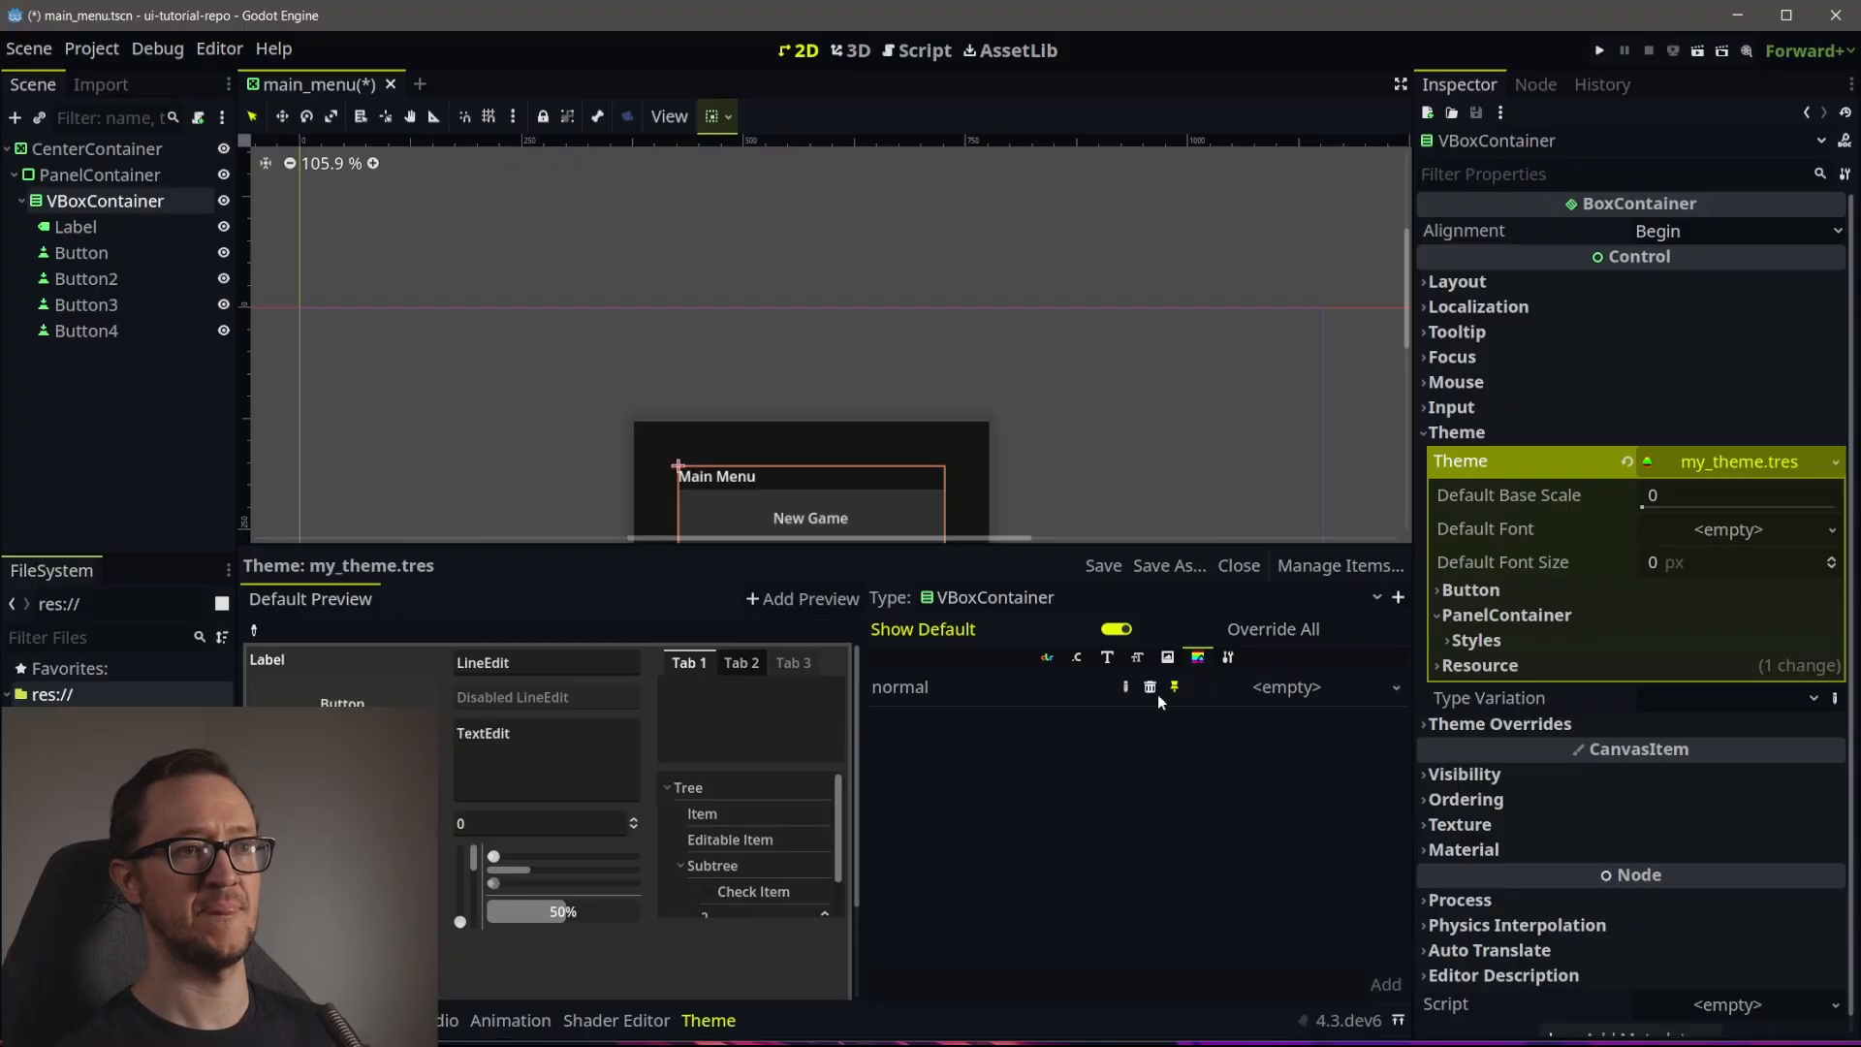
Override the VBoxContainer type's separation constant in the theme, trying 10 and settling on 20
click(1079, 659)
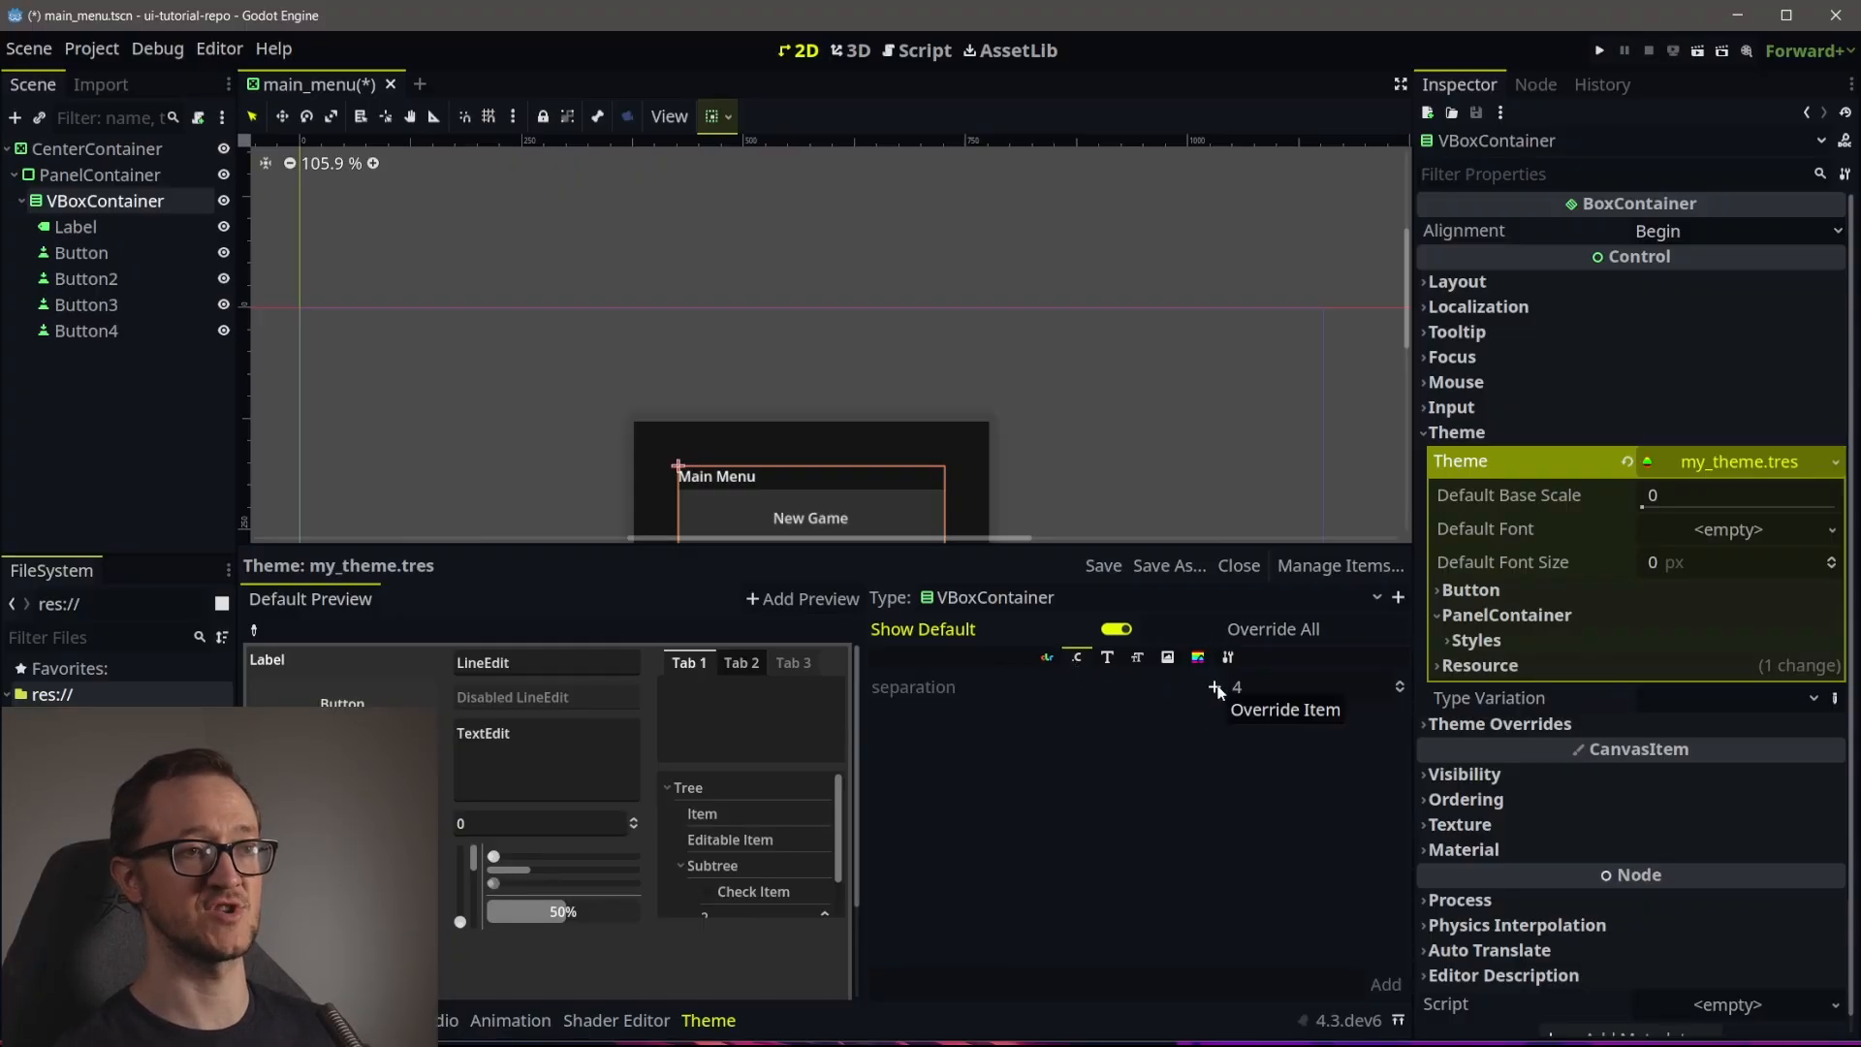
middle_drag(1072, 311, 1046, 194)
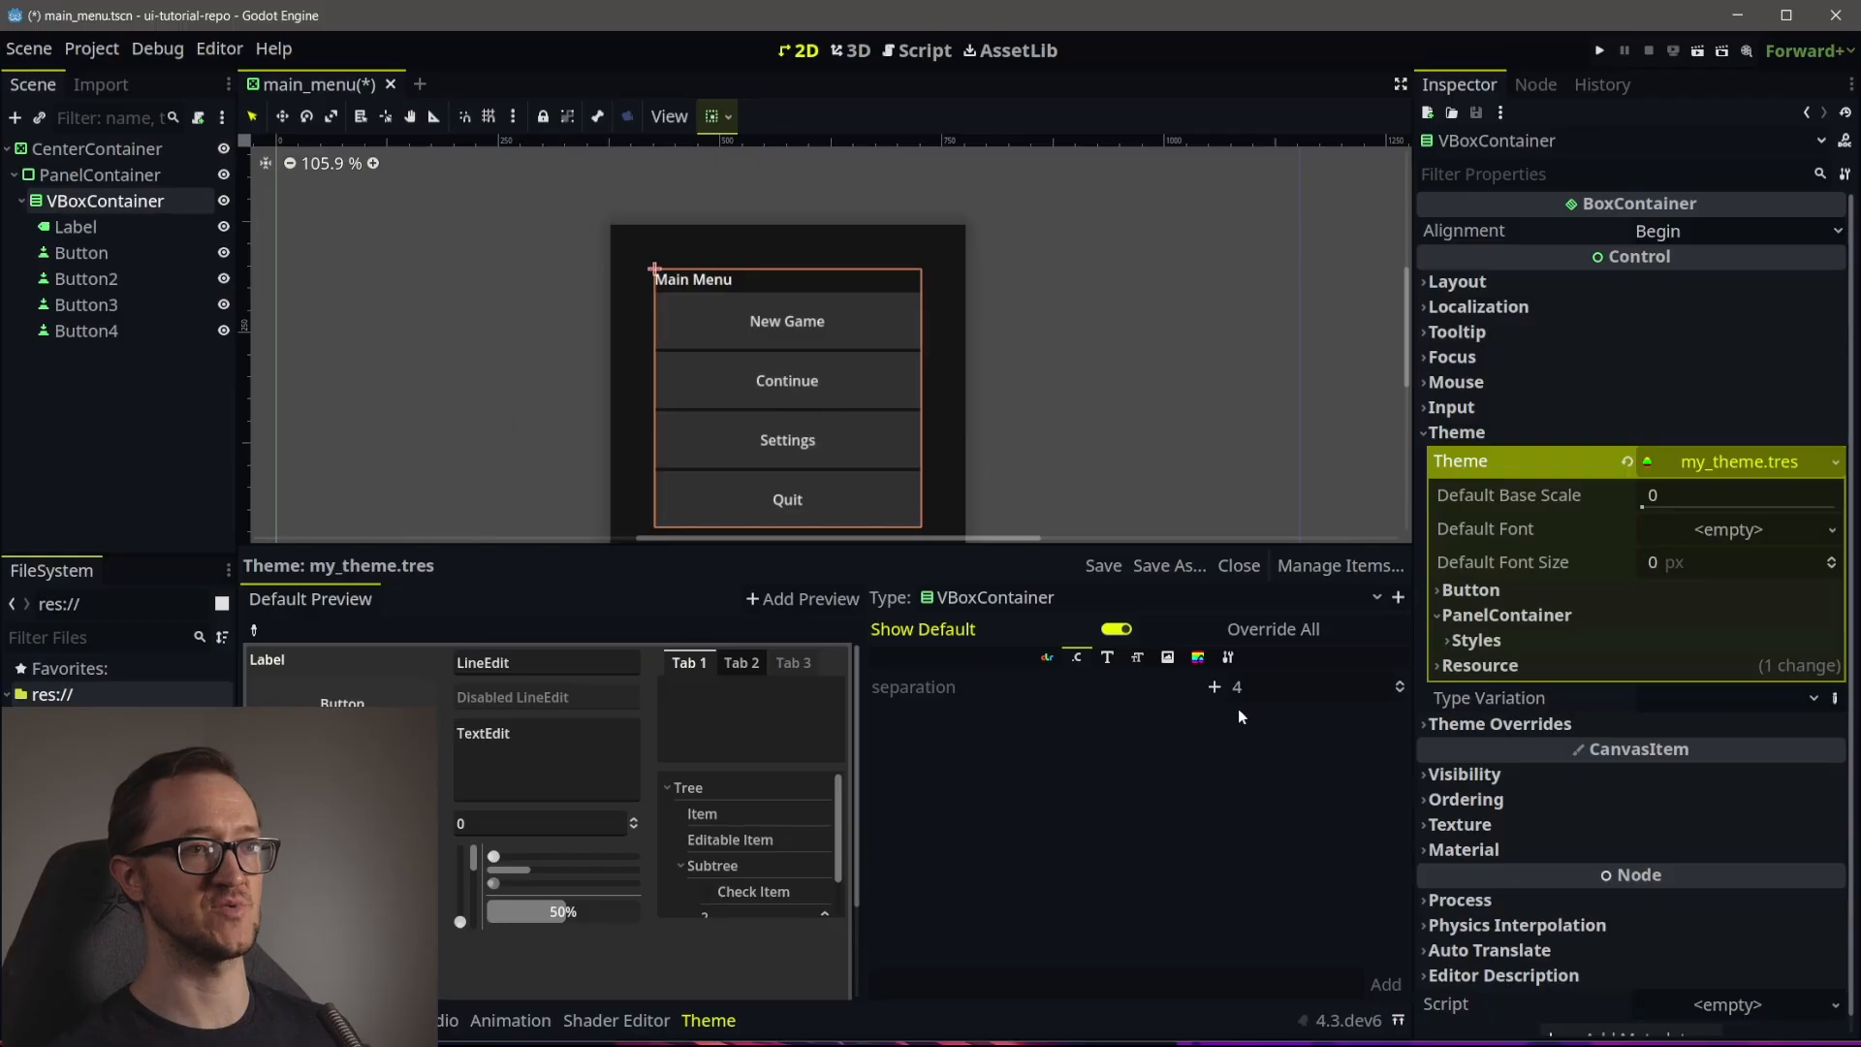
click(1217, 690)
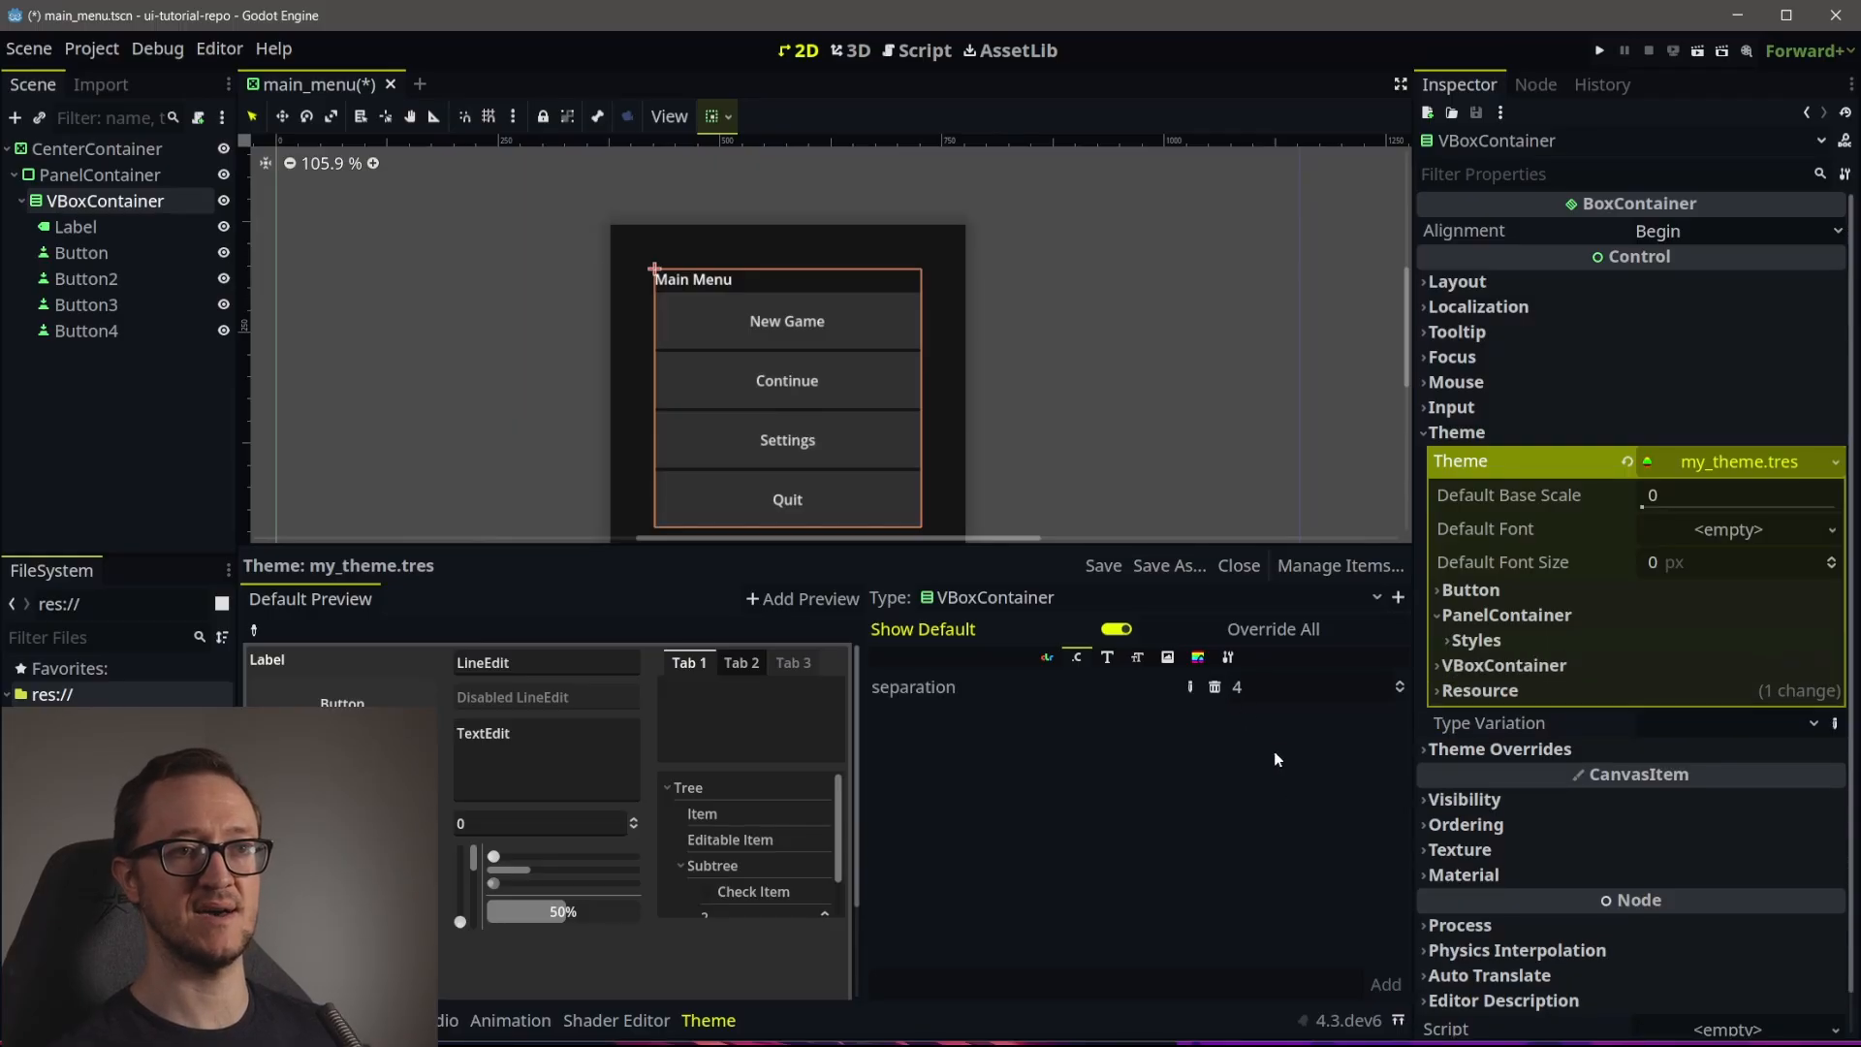
click(1275, 690)
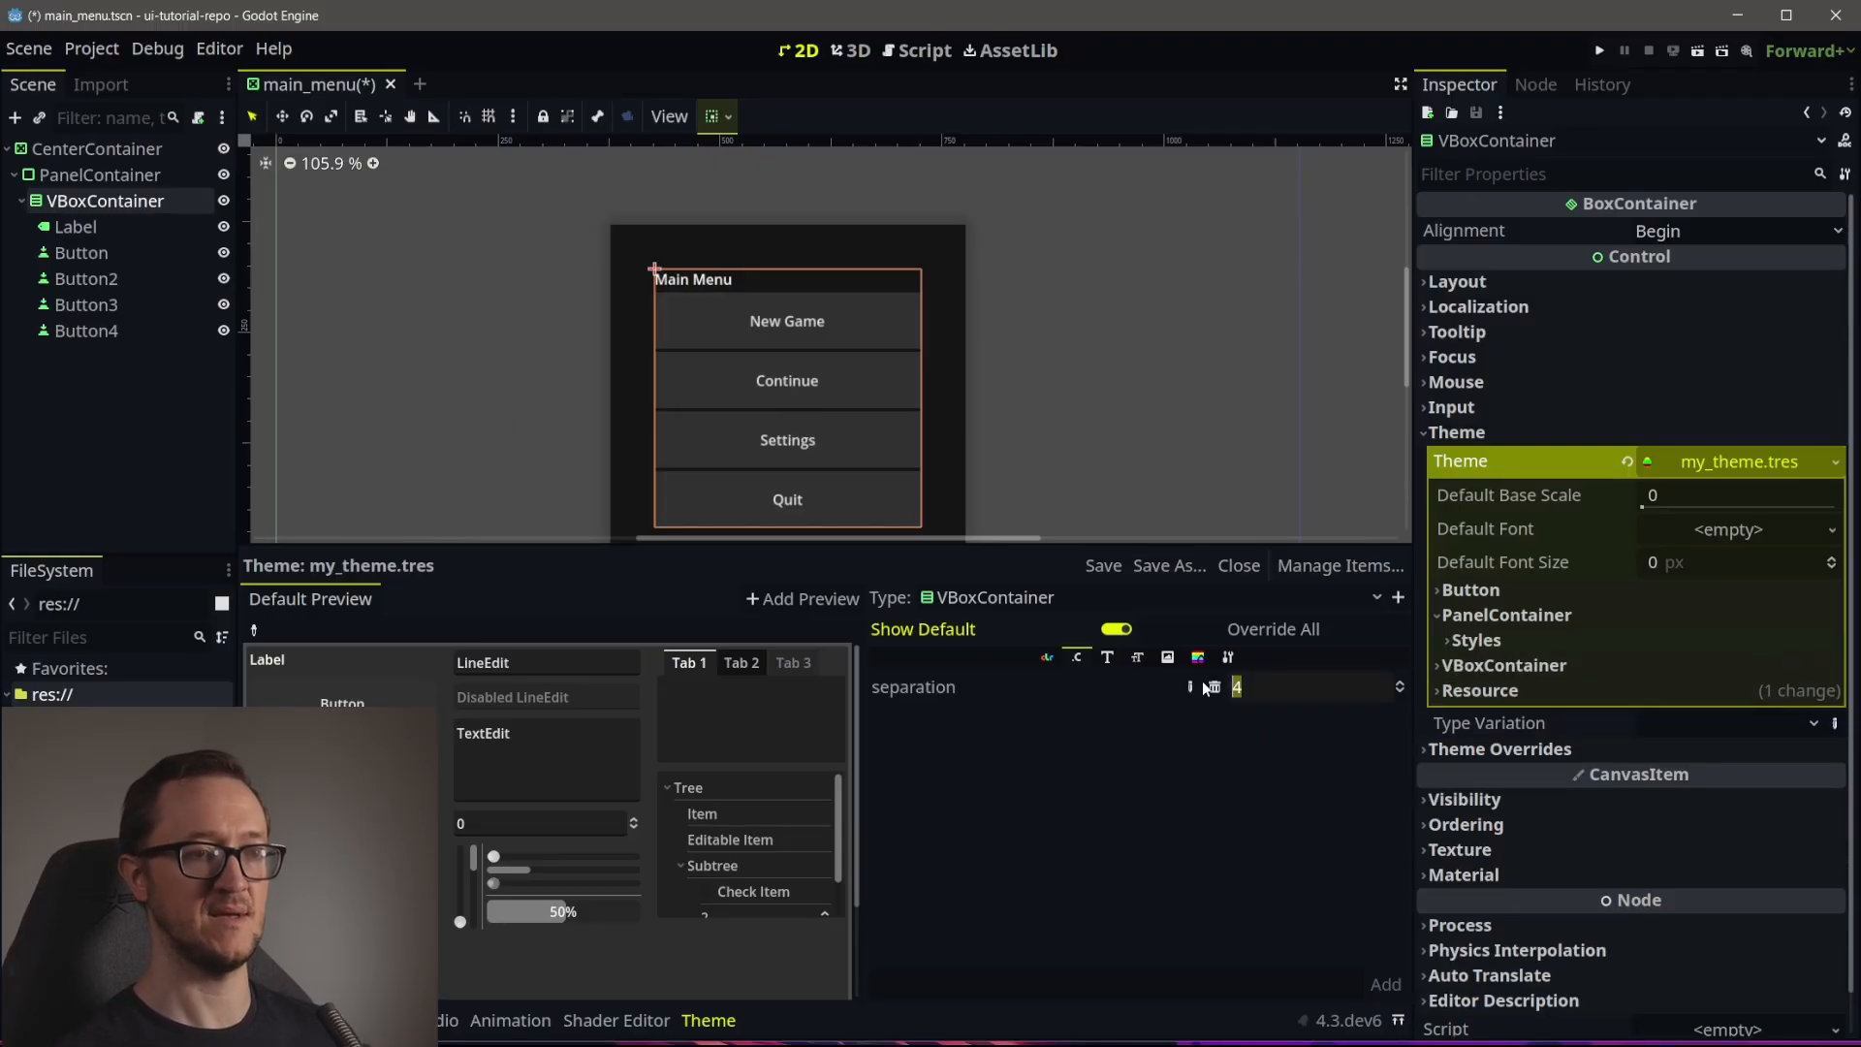
key(Return)
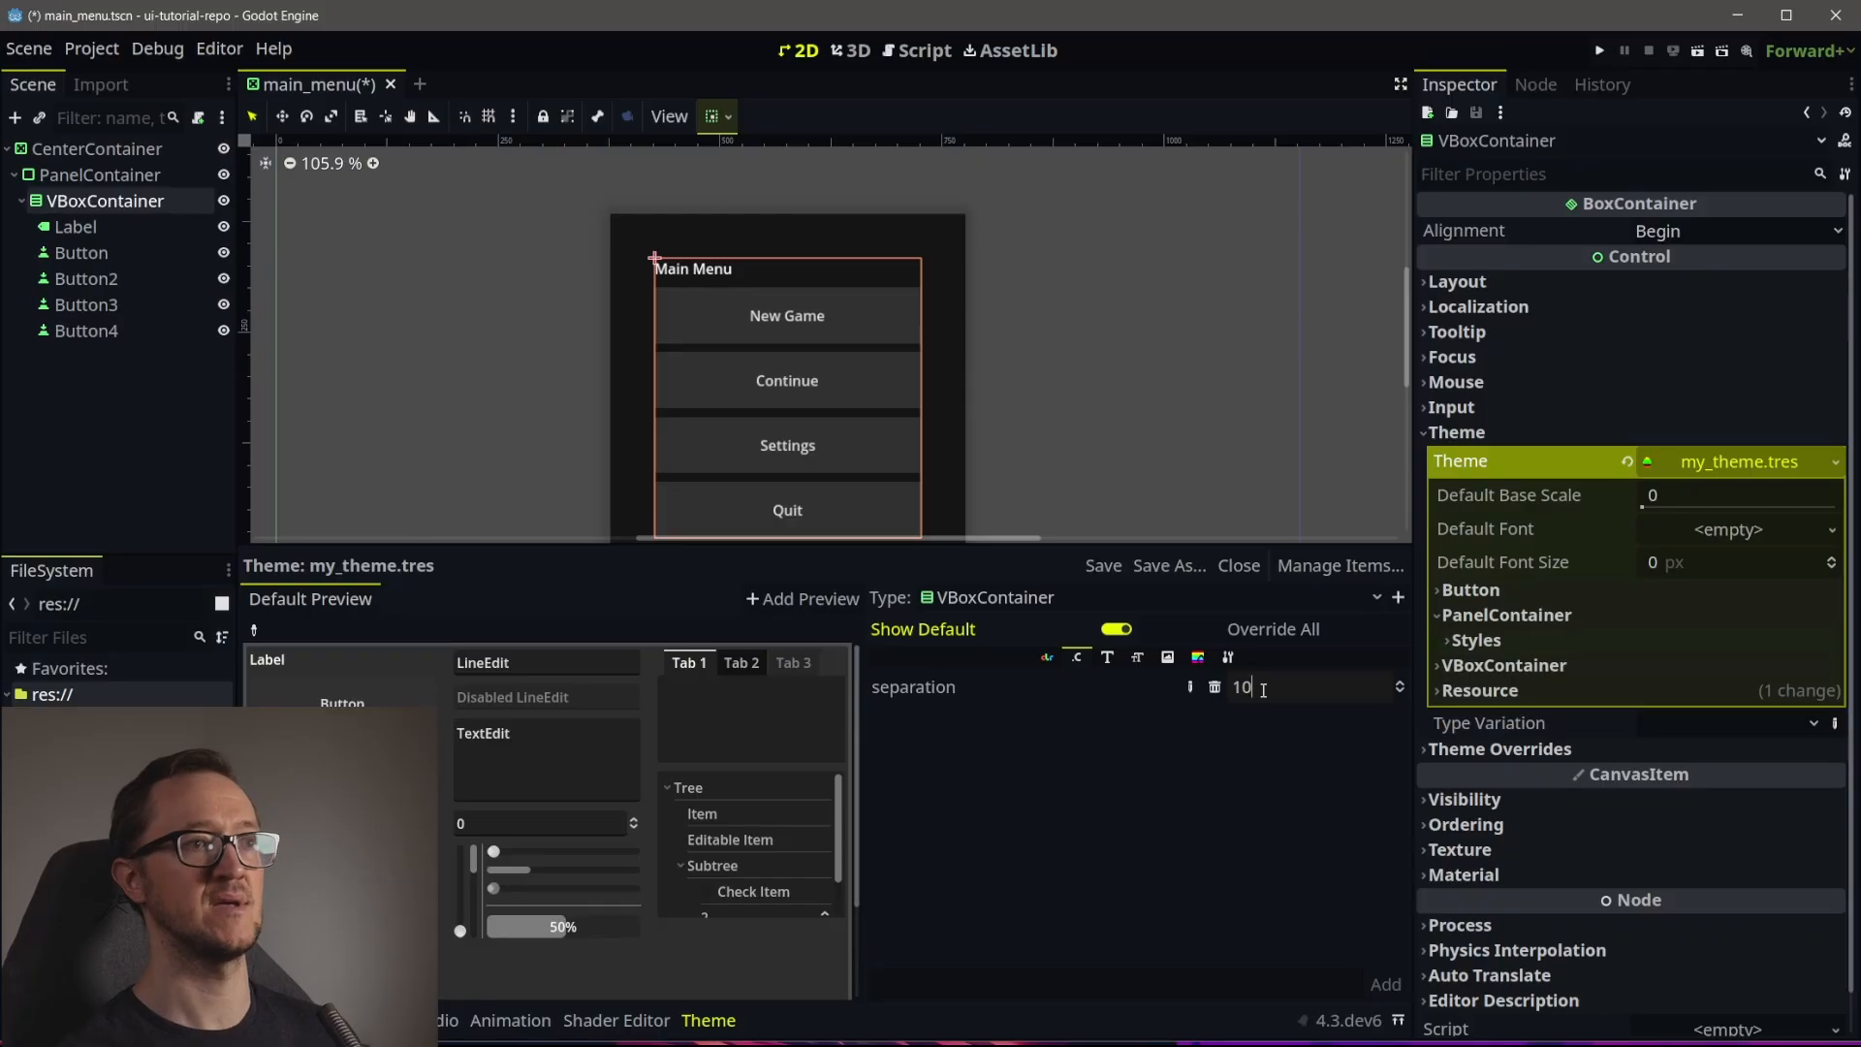
text(20)
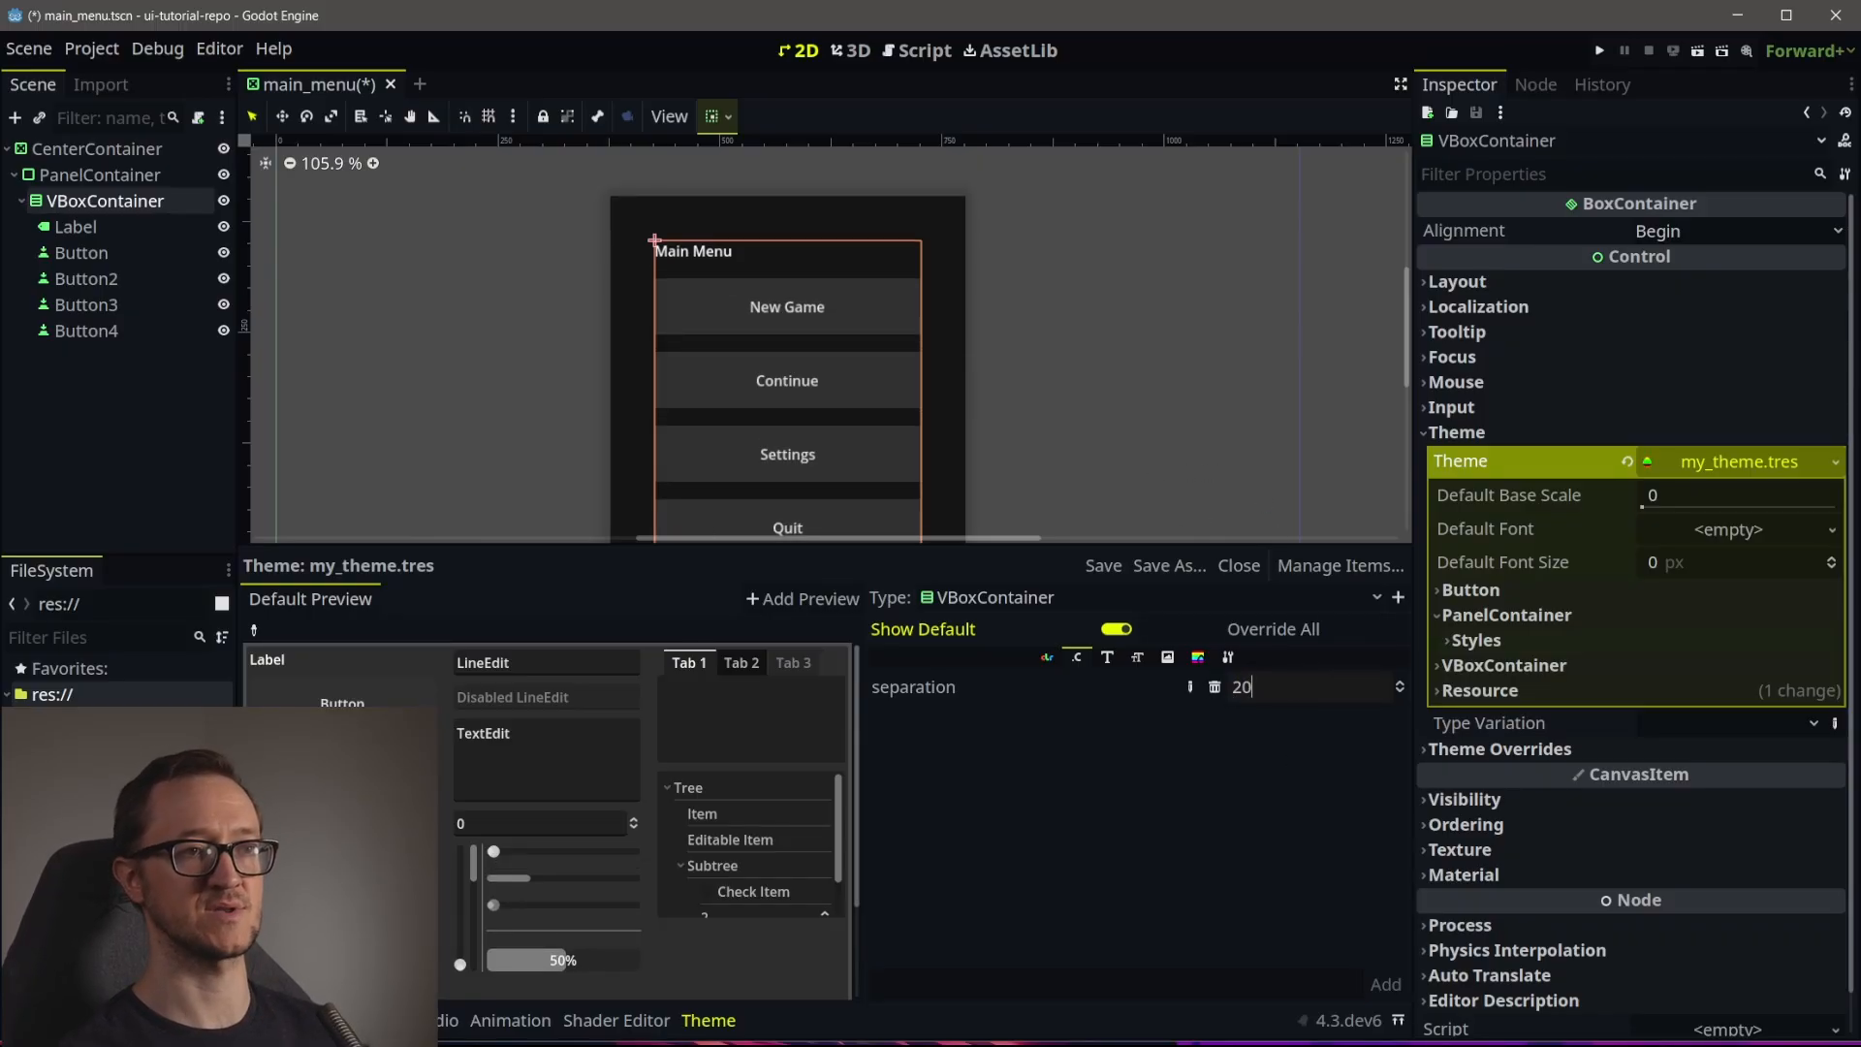
click(708, 1020)
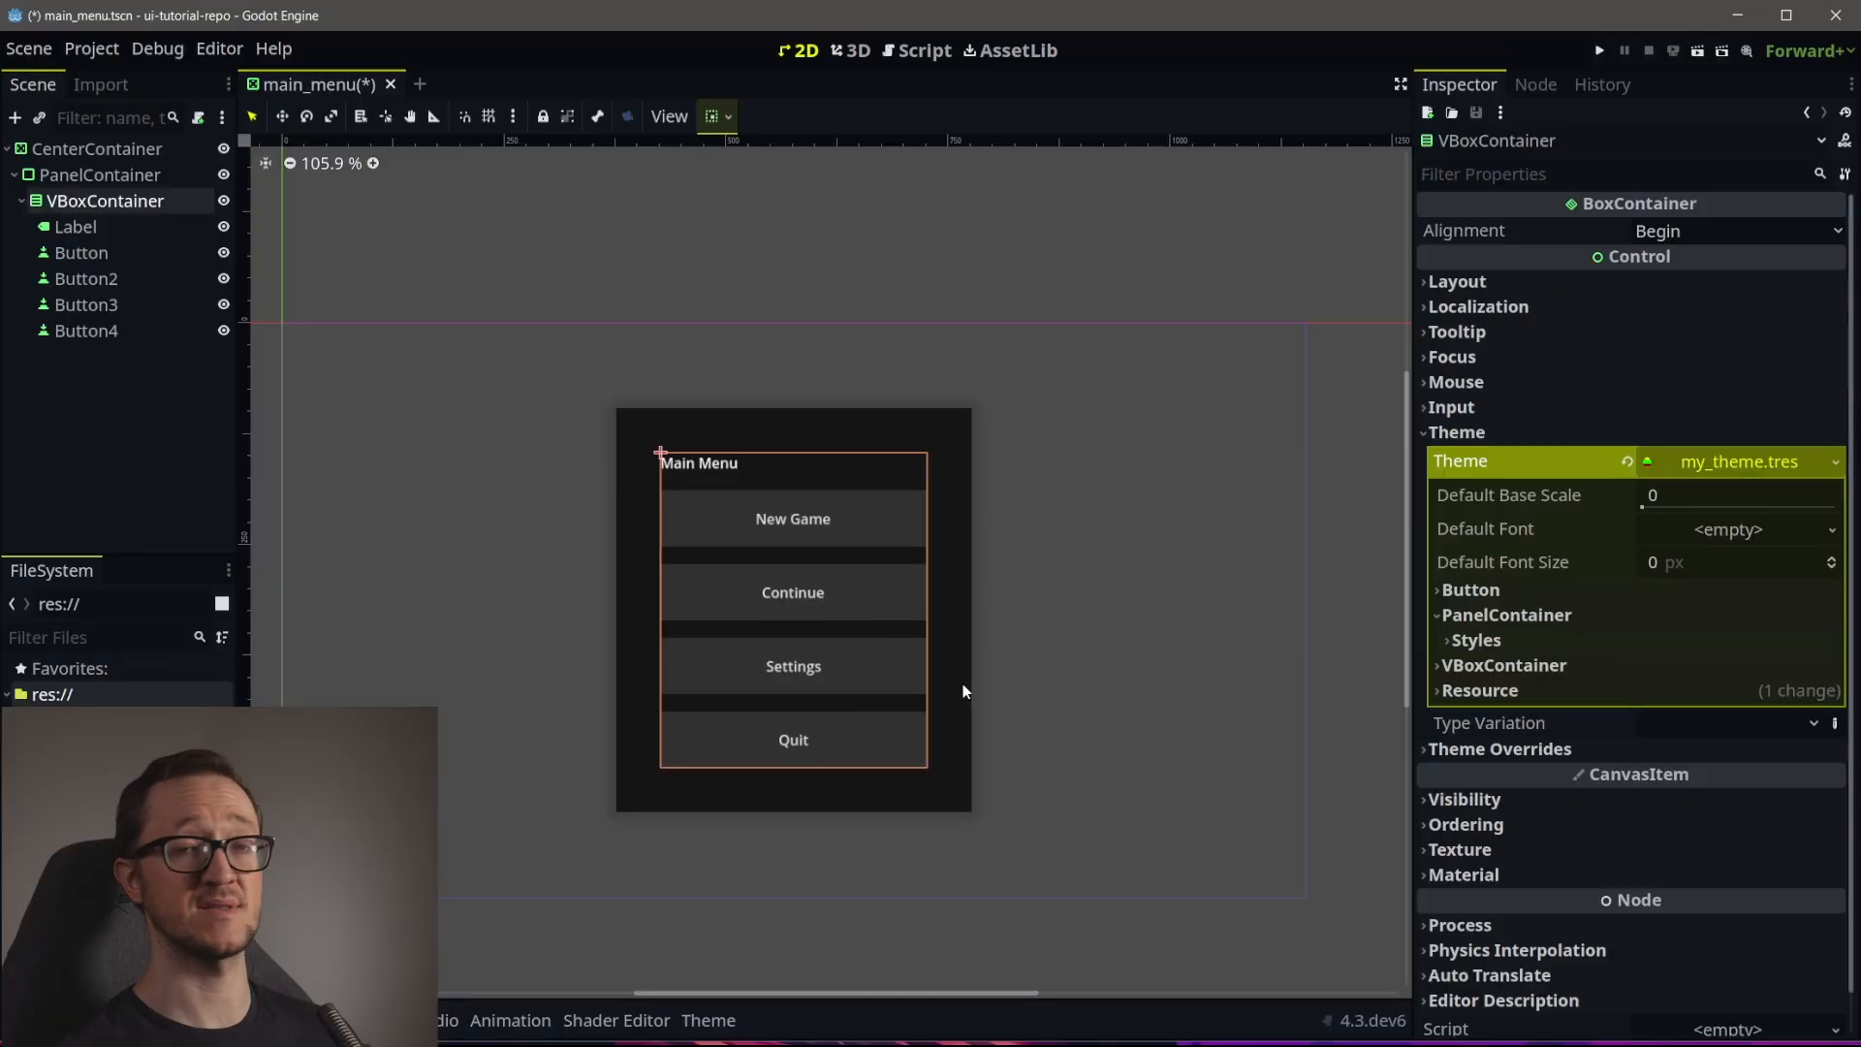
scroll(963, 691, up, 1)
click(1349, 529)
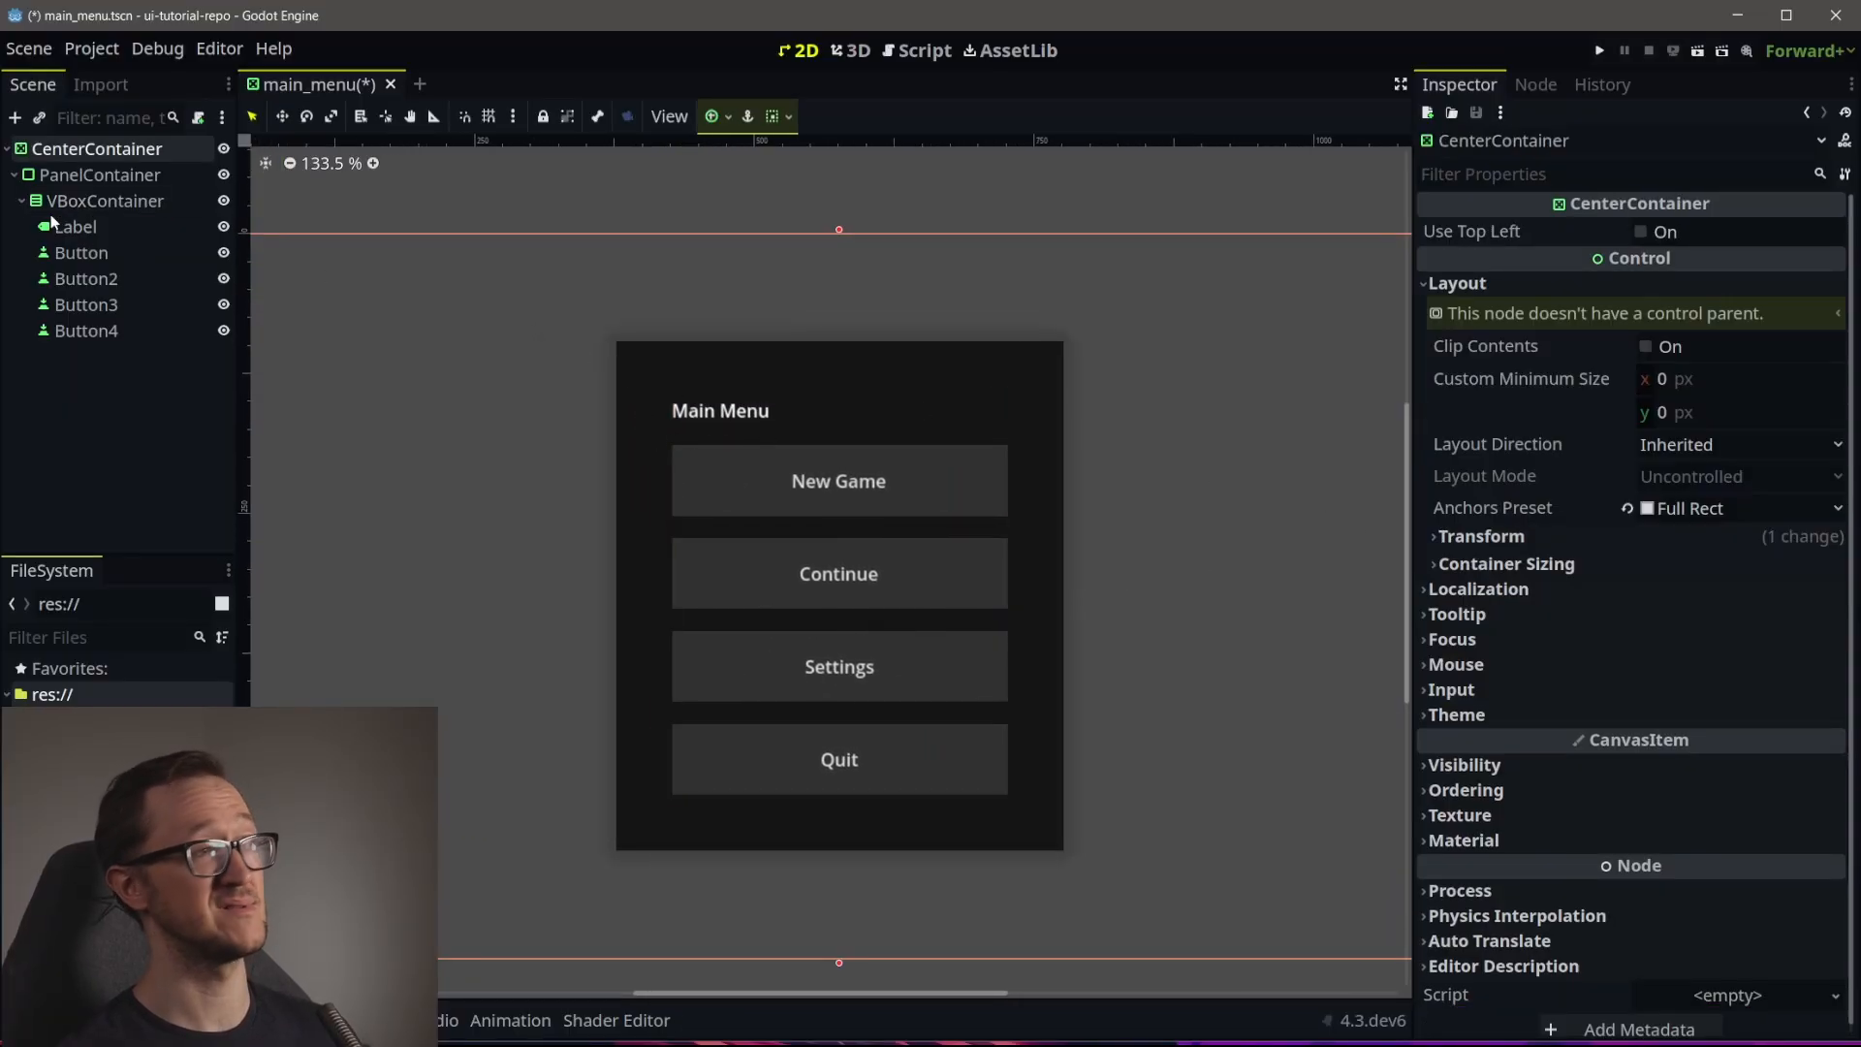
Set the horizontal alignment of the Main Menu label to Center
click(85, 229)
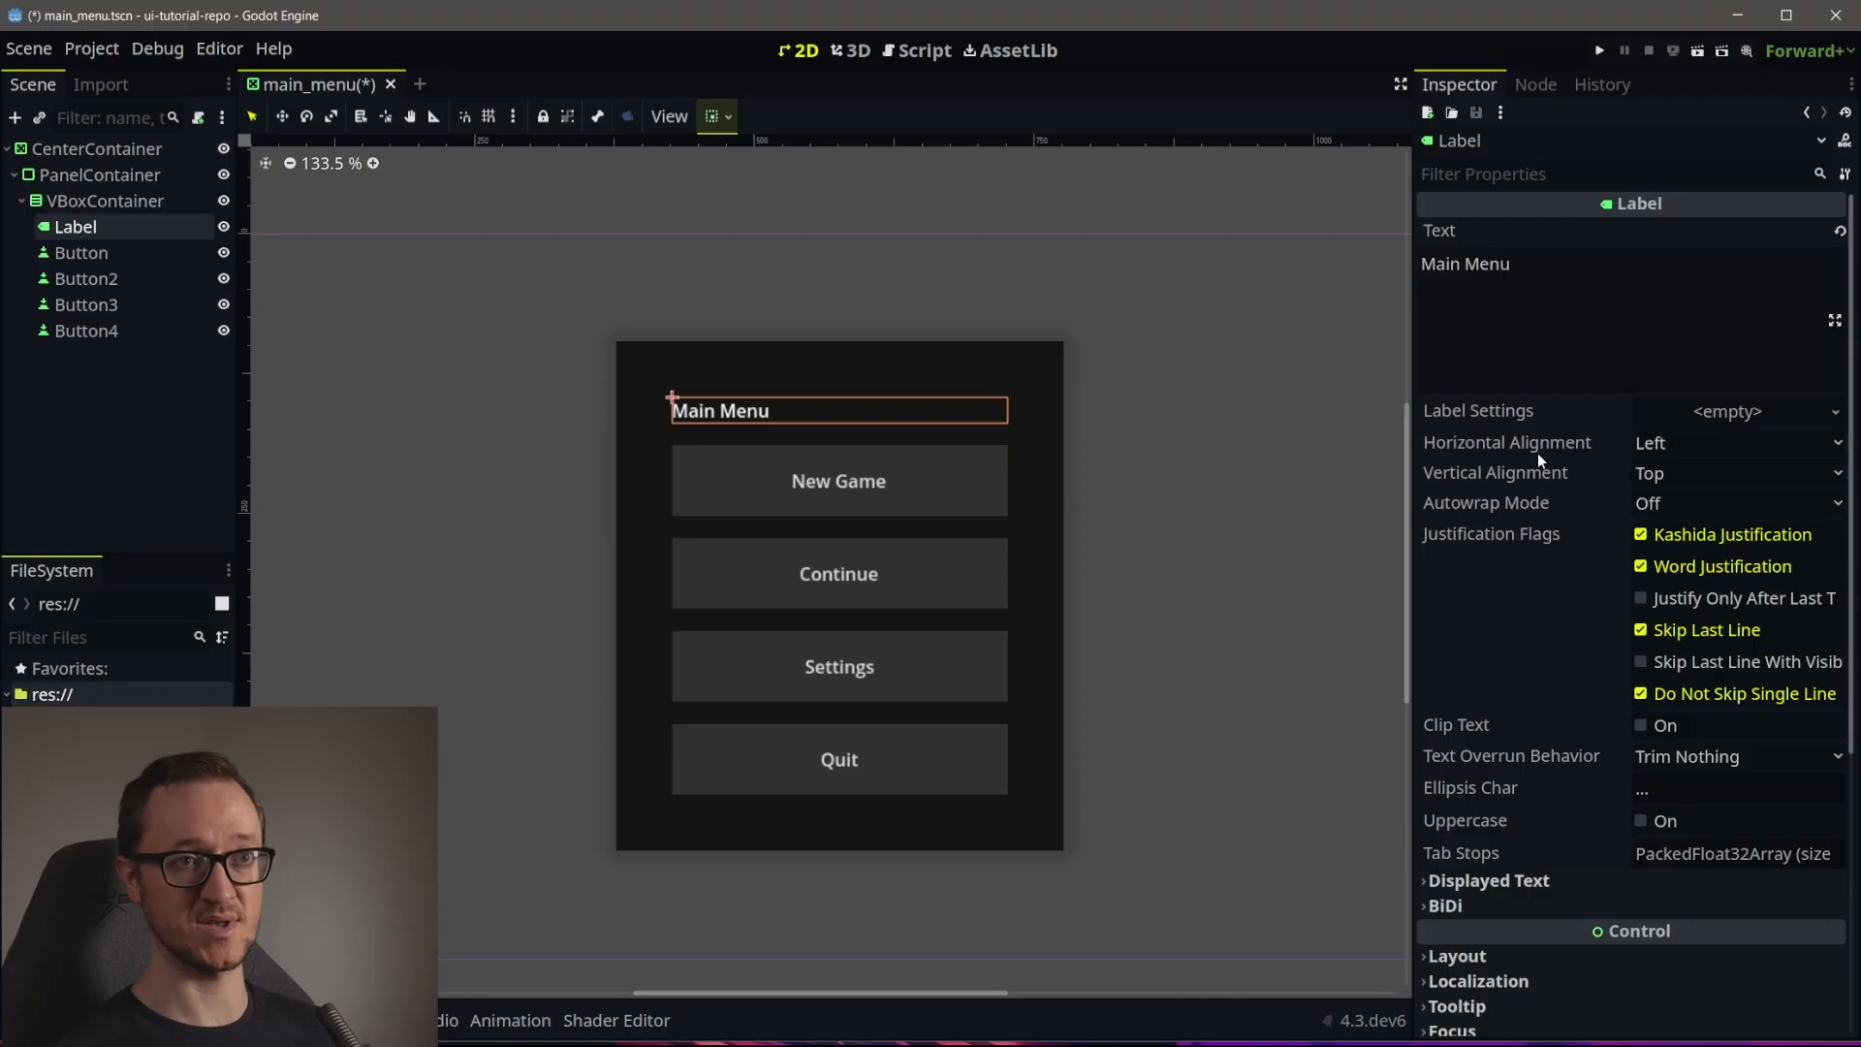
mouse_move(1510, 442)
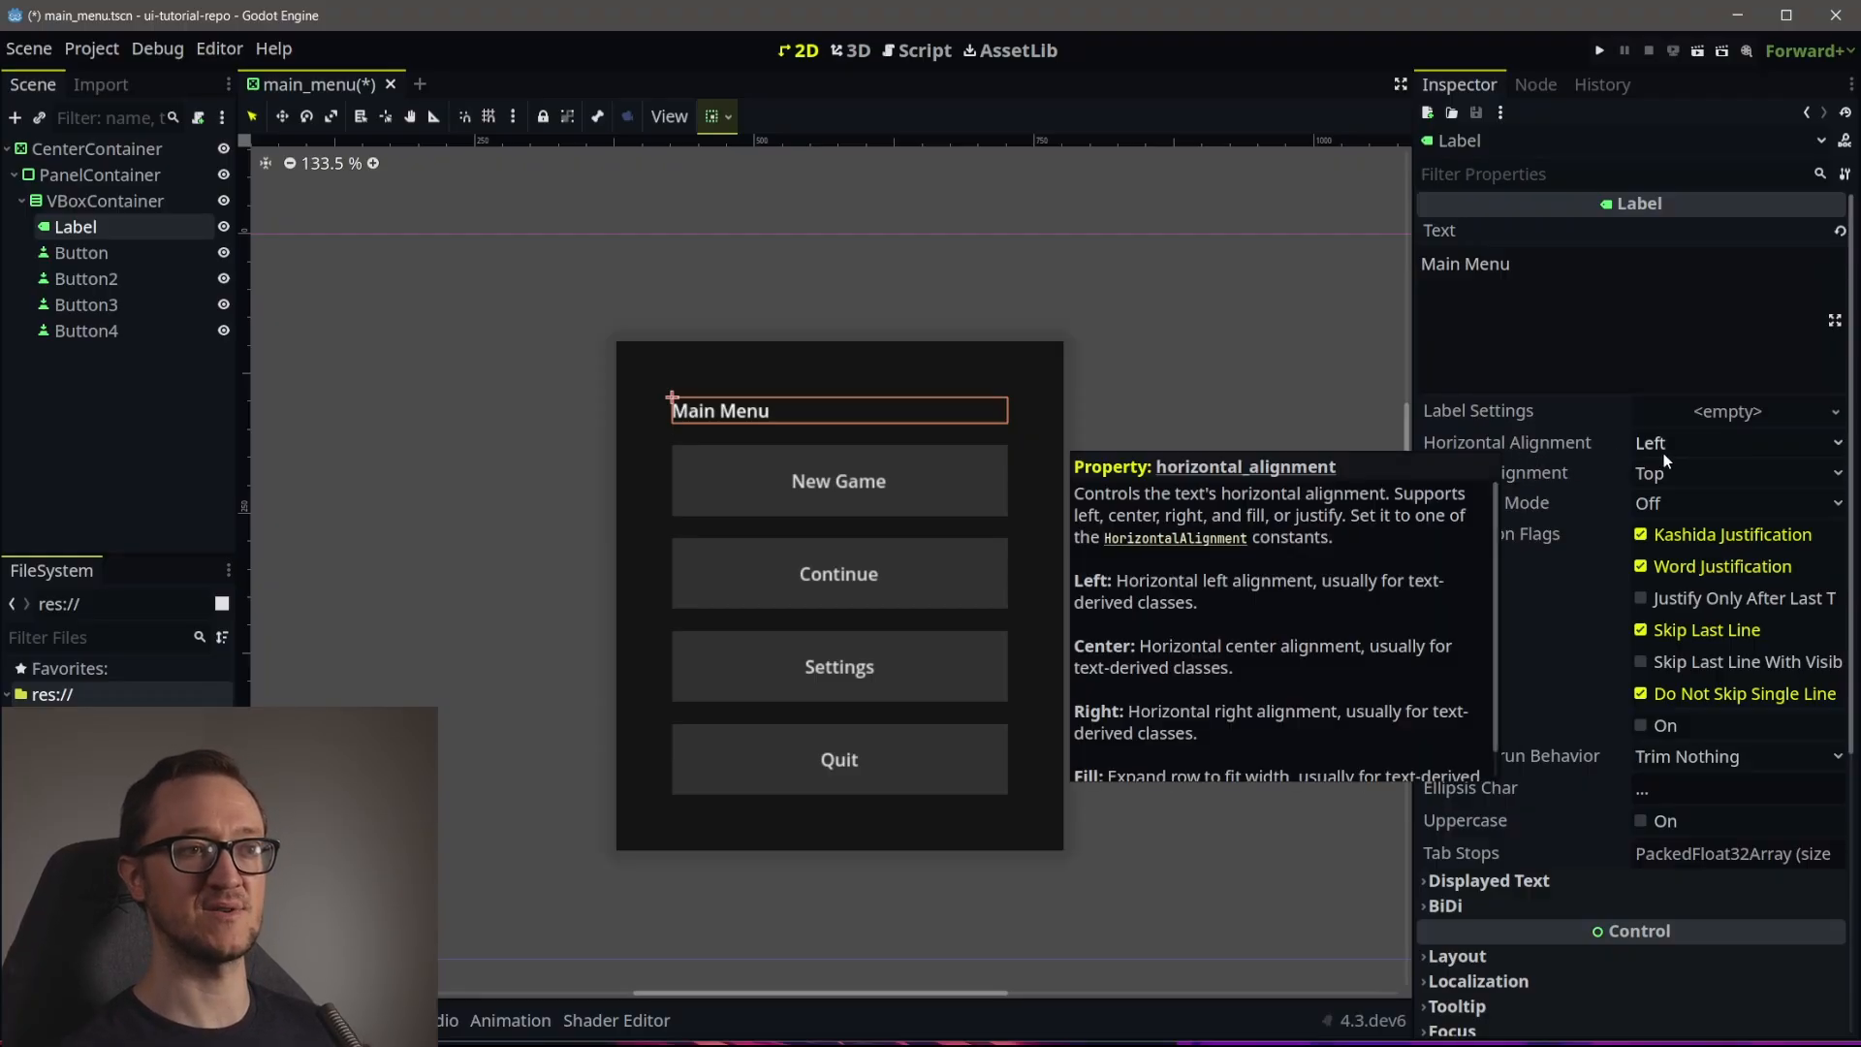
click(1701, 446)
click(1683, 497)
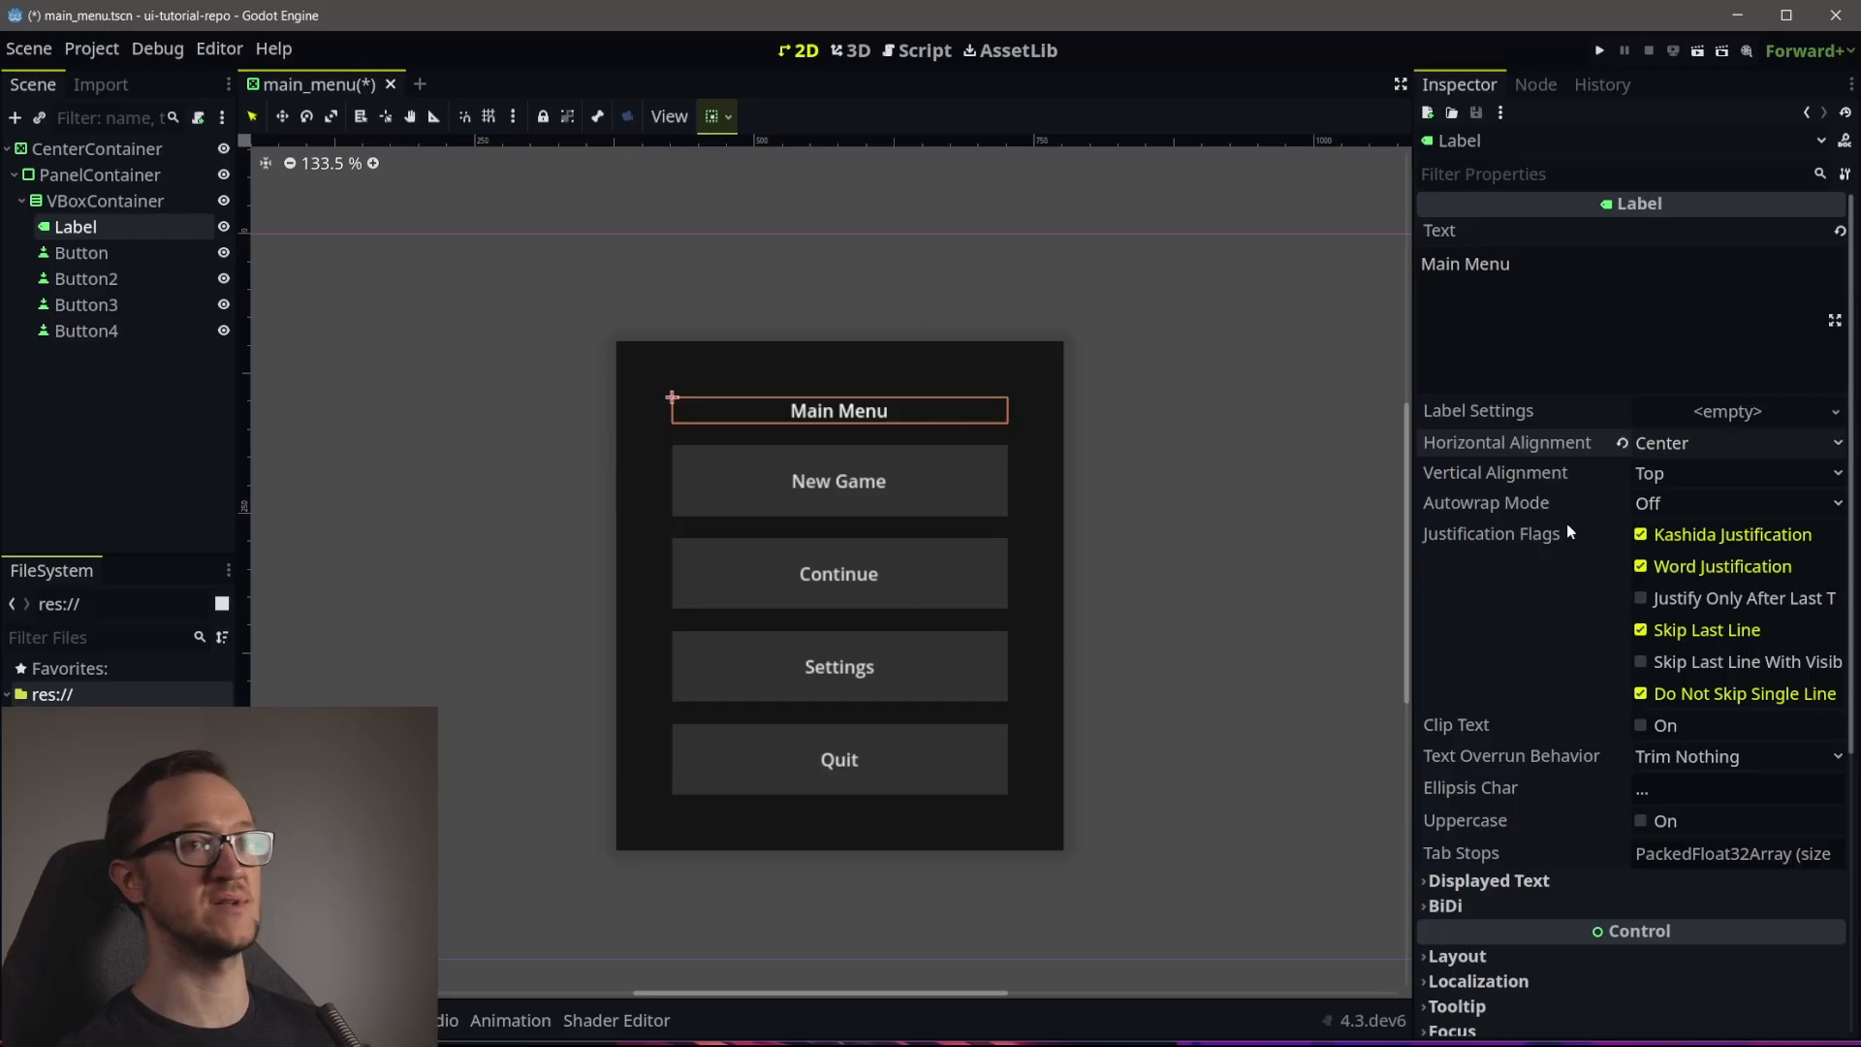
Assign my_theme.tres as the theme of the Main Menu label
scroll(1590, 899, down, 3)
click(1483, 893)
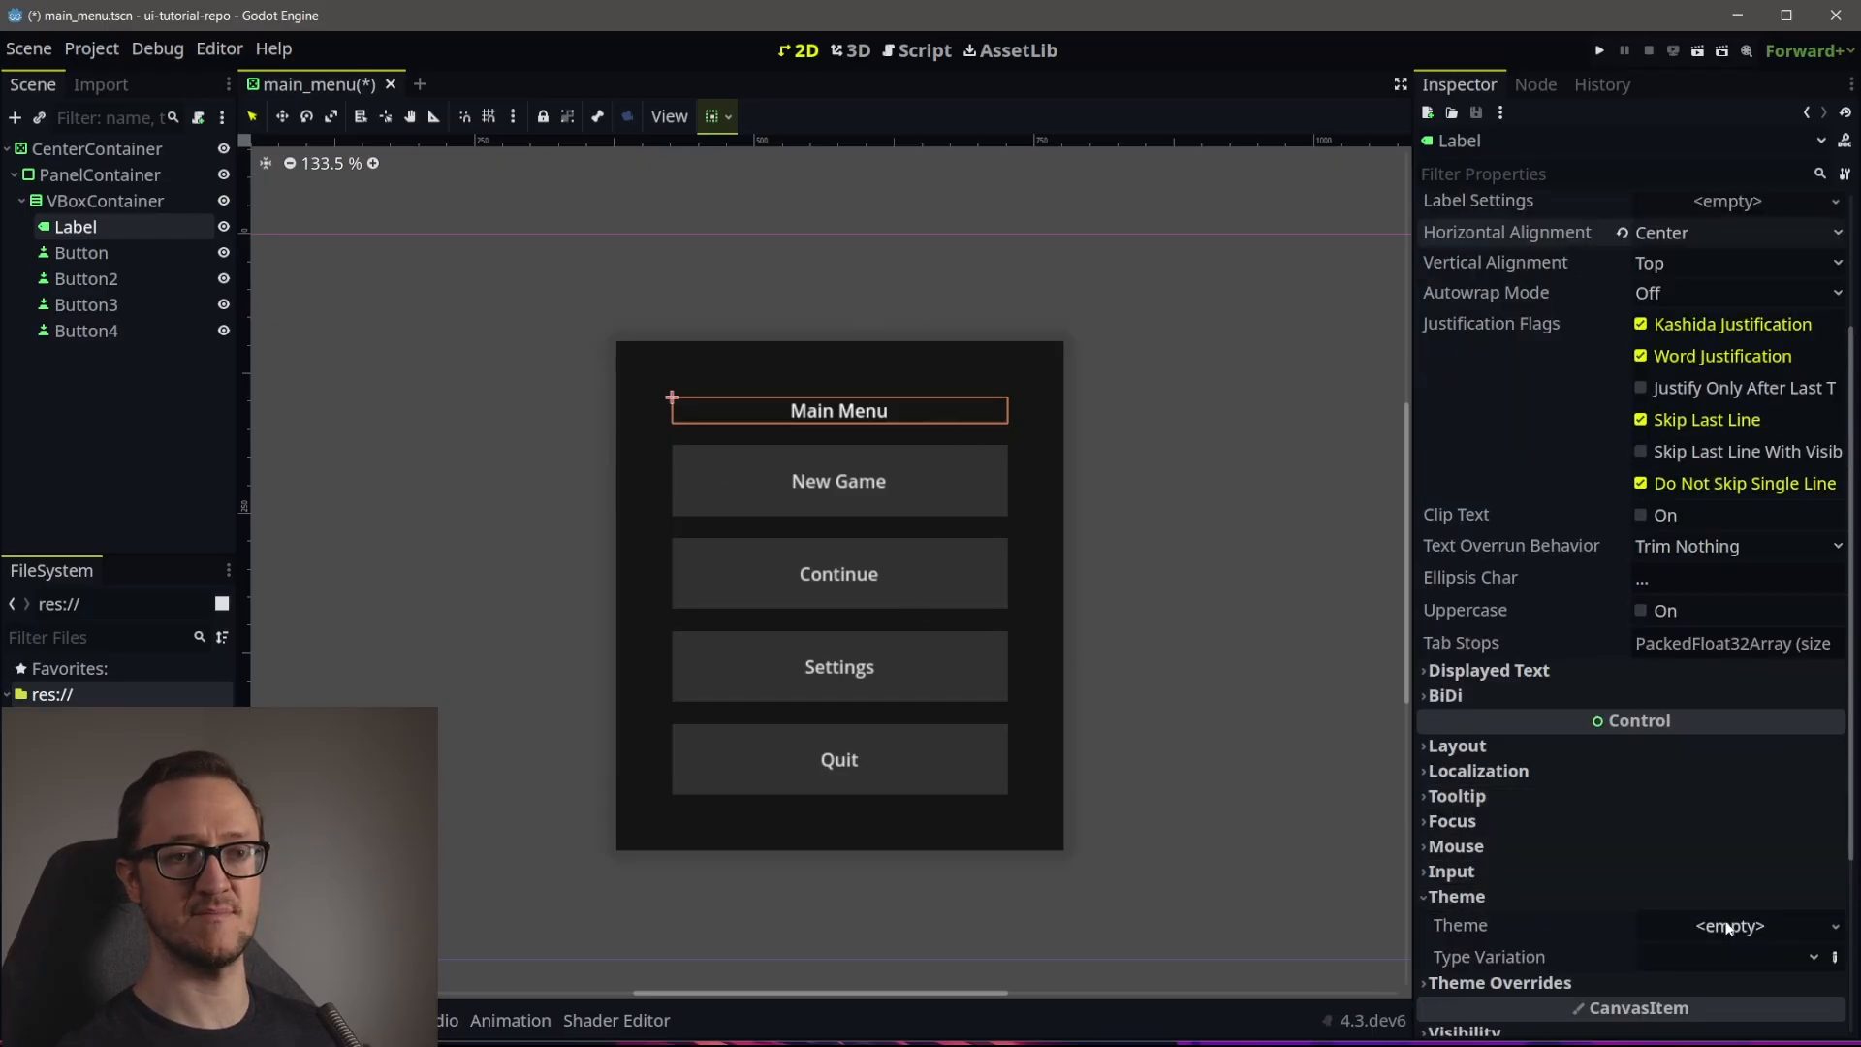
click(1729, 929)
click(1743, 981)
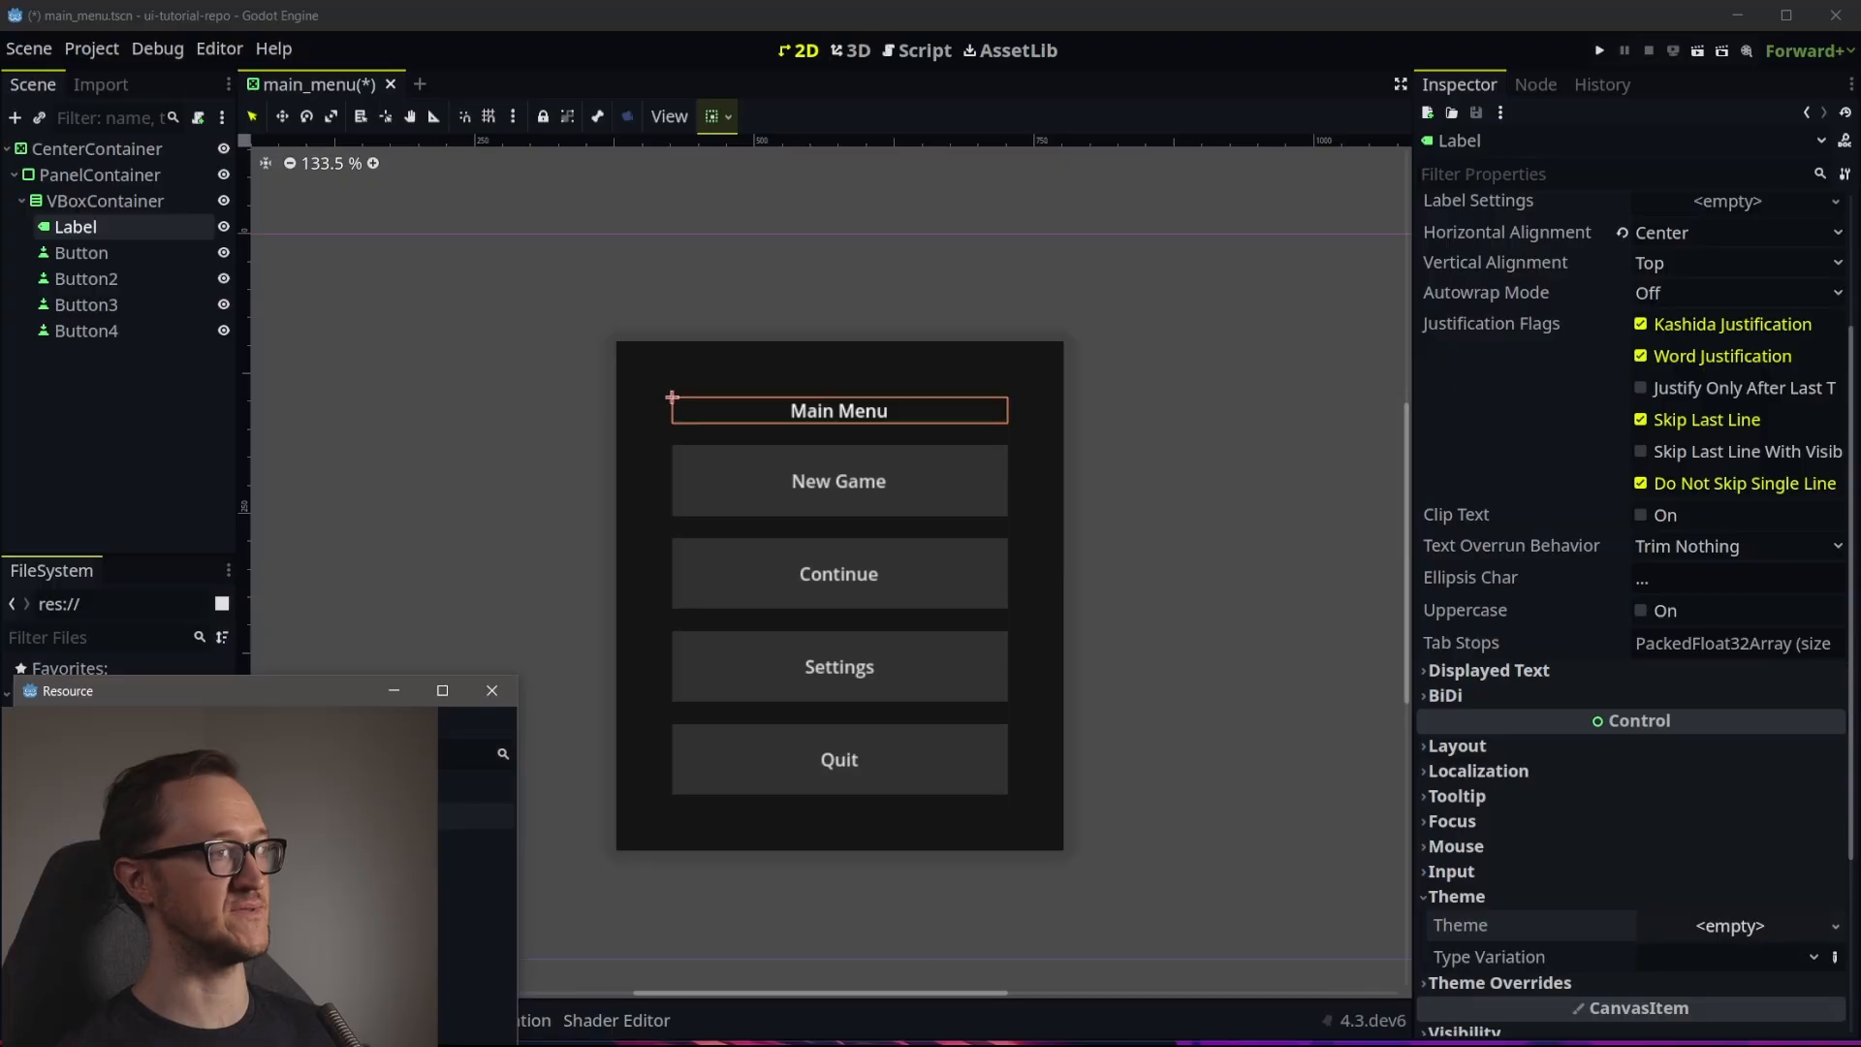
double_click(242, 816)
Open the label's my_theme.tres for editing and add the Label item type to it
click(1733, 925)
click(1396, 595)
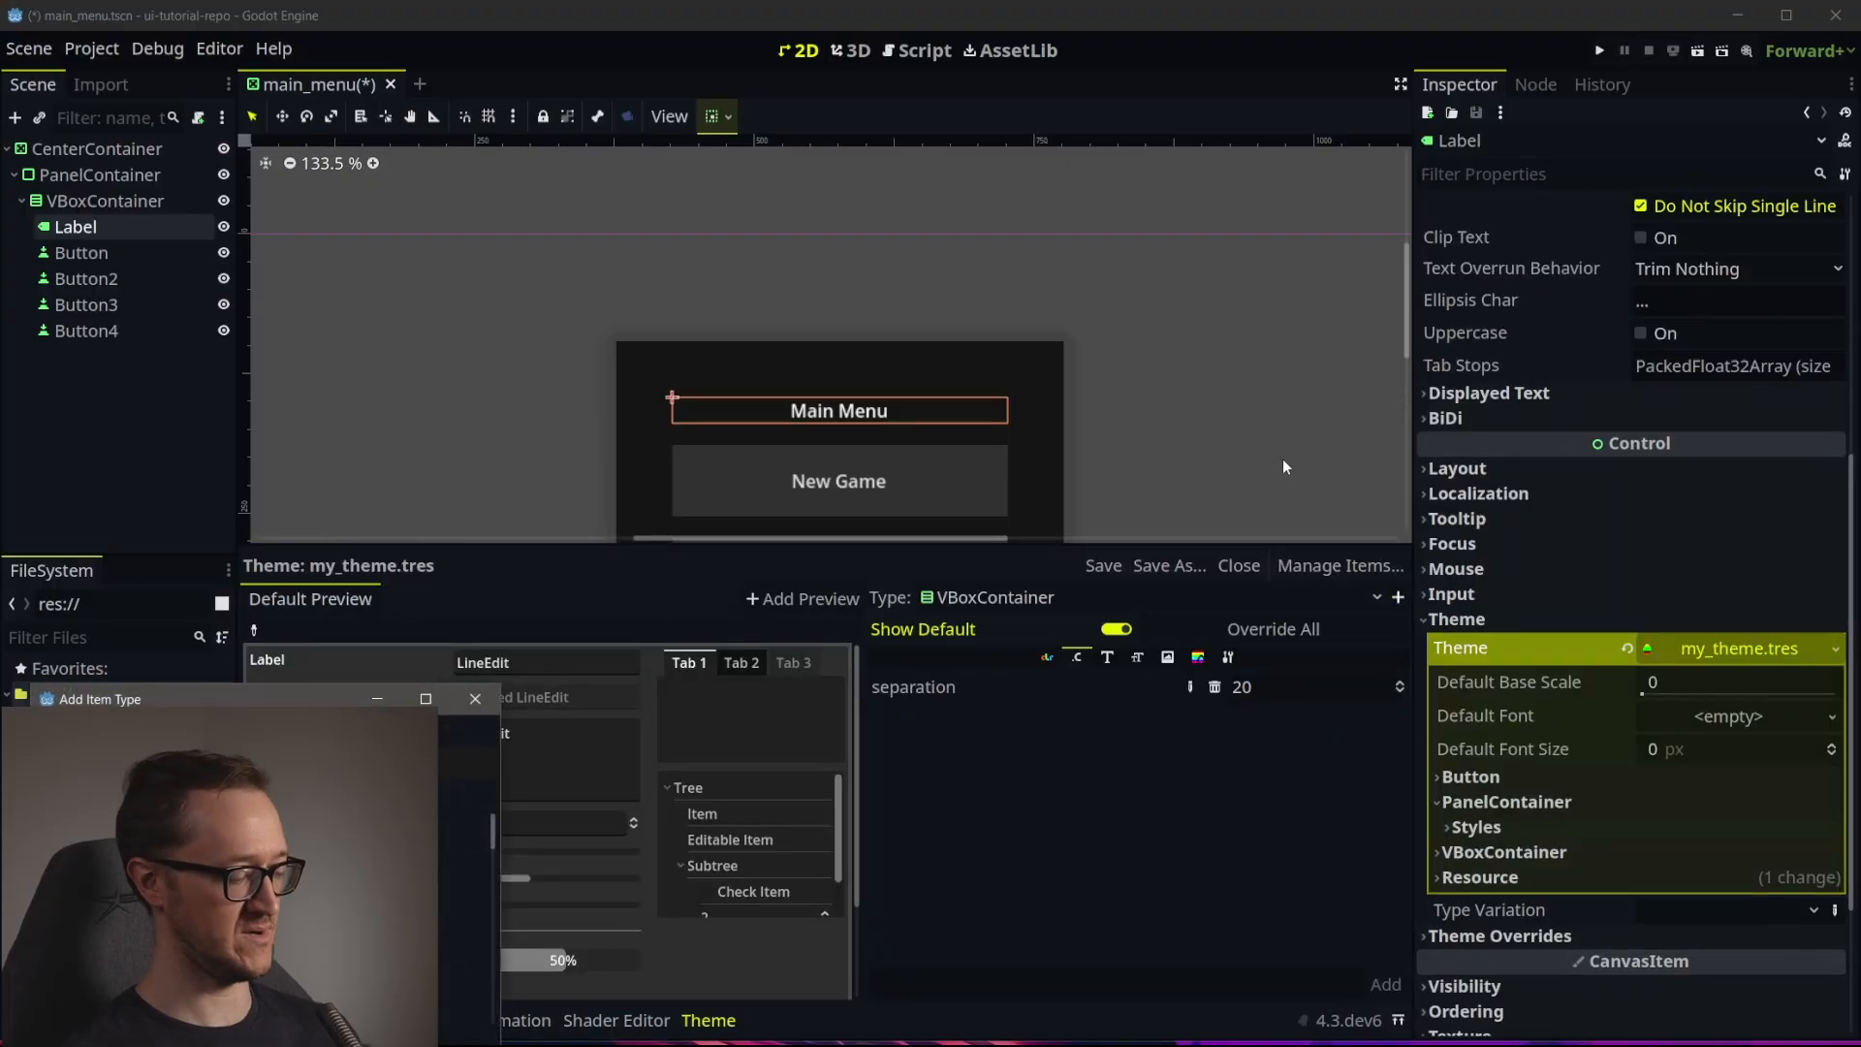
text(label)
double_click(388, 873)
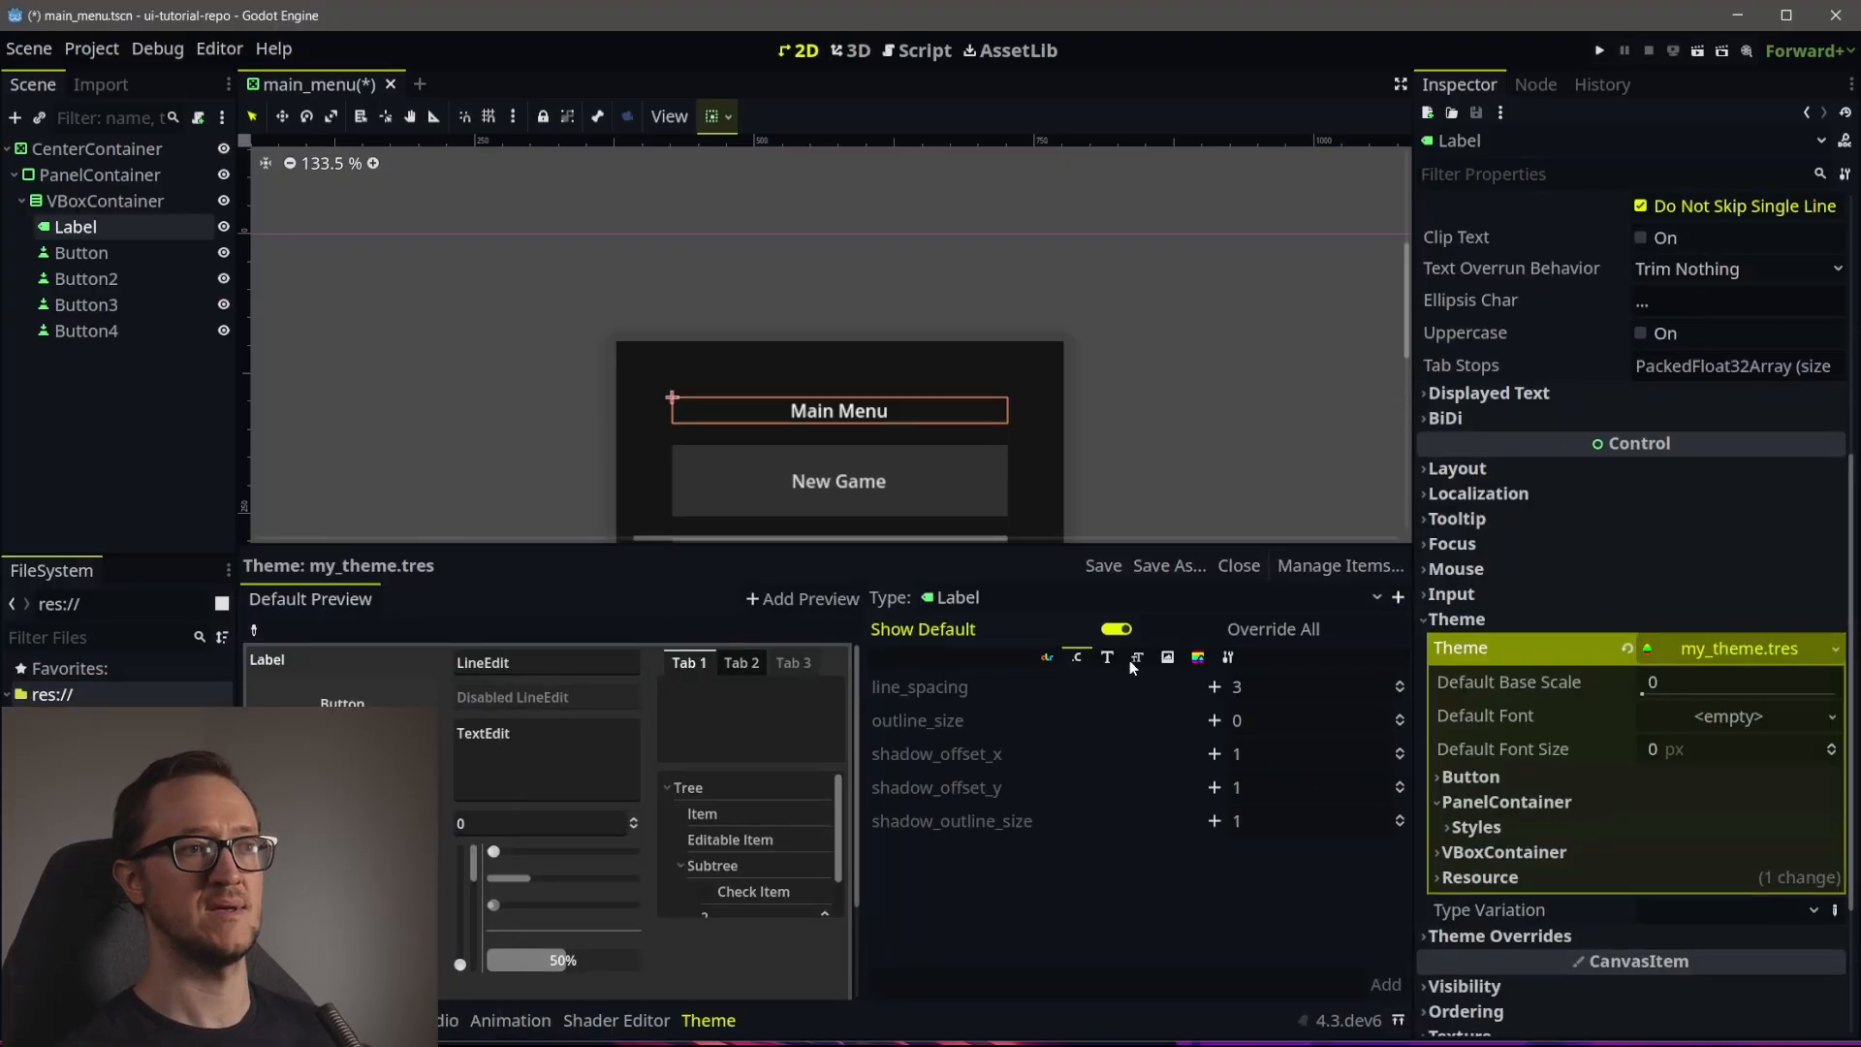
Override the Label type's font size in the theme, trying 25 and settling on 30
click(1107, 657)
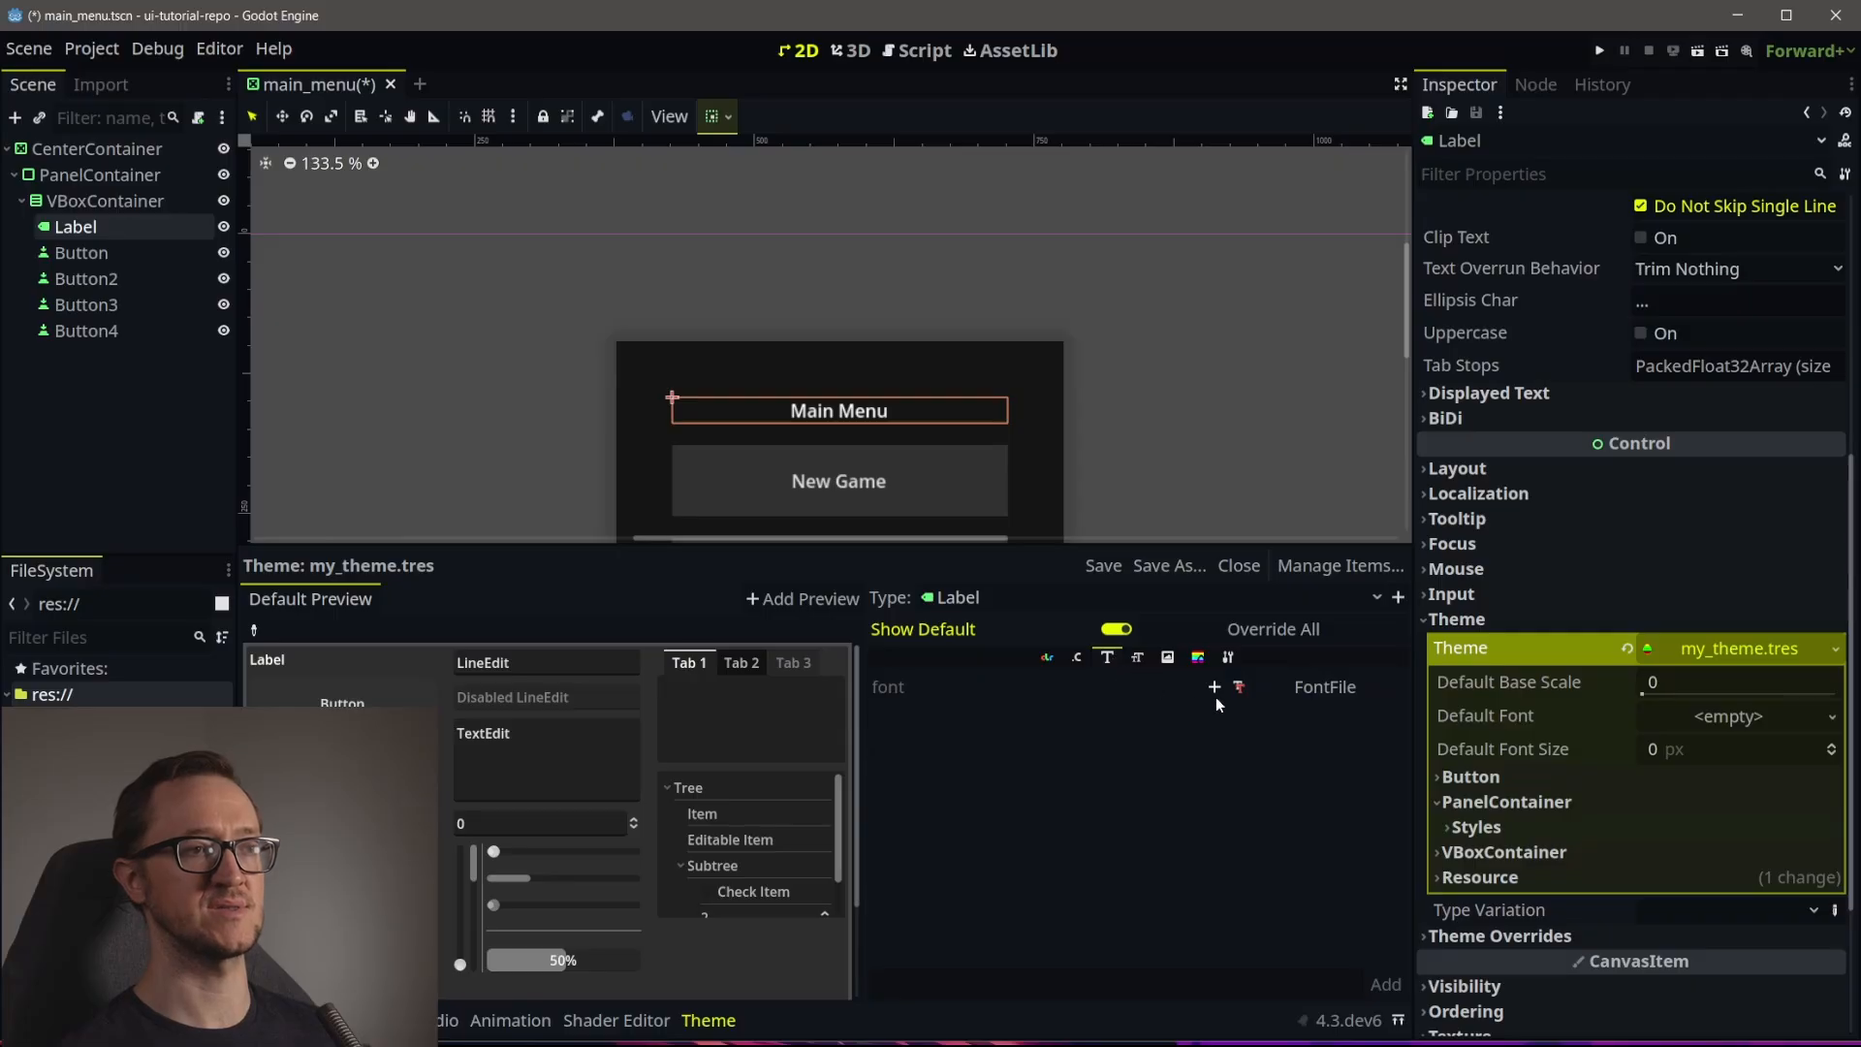
click(1138, 658)
click(1215, 686)
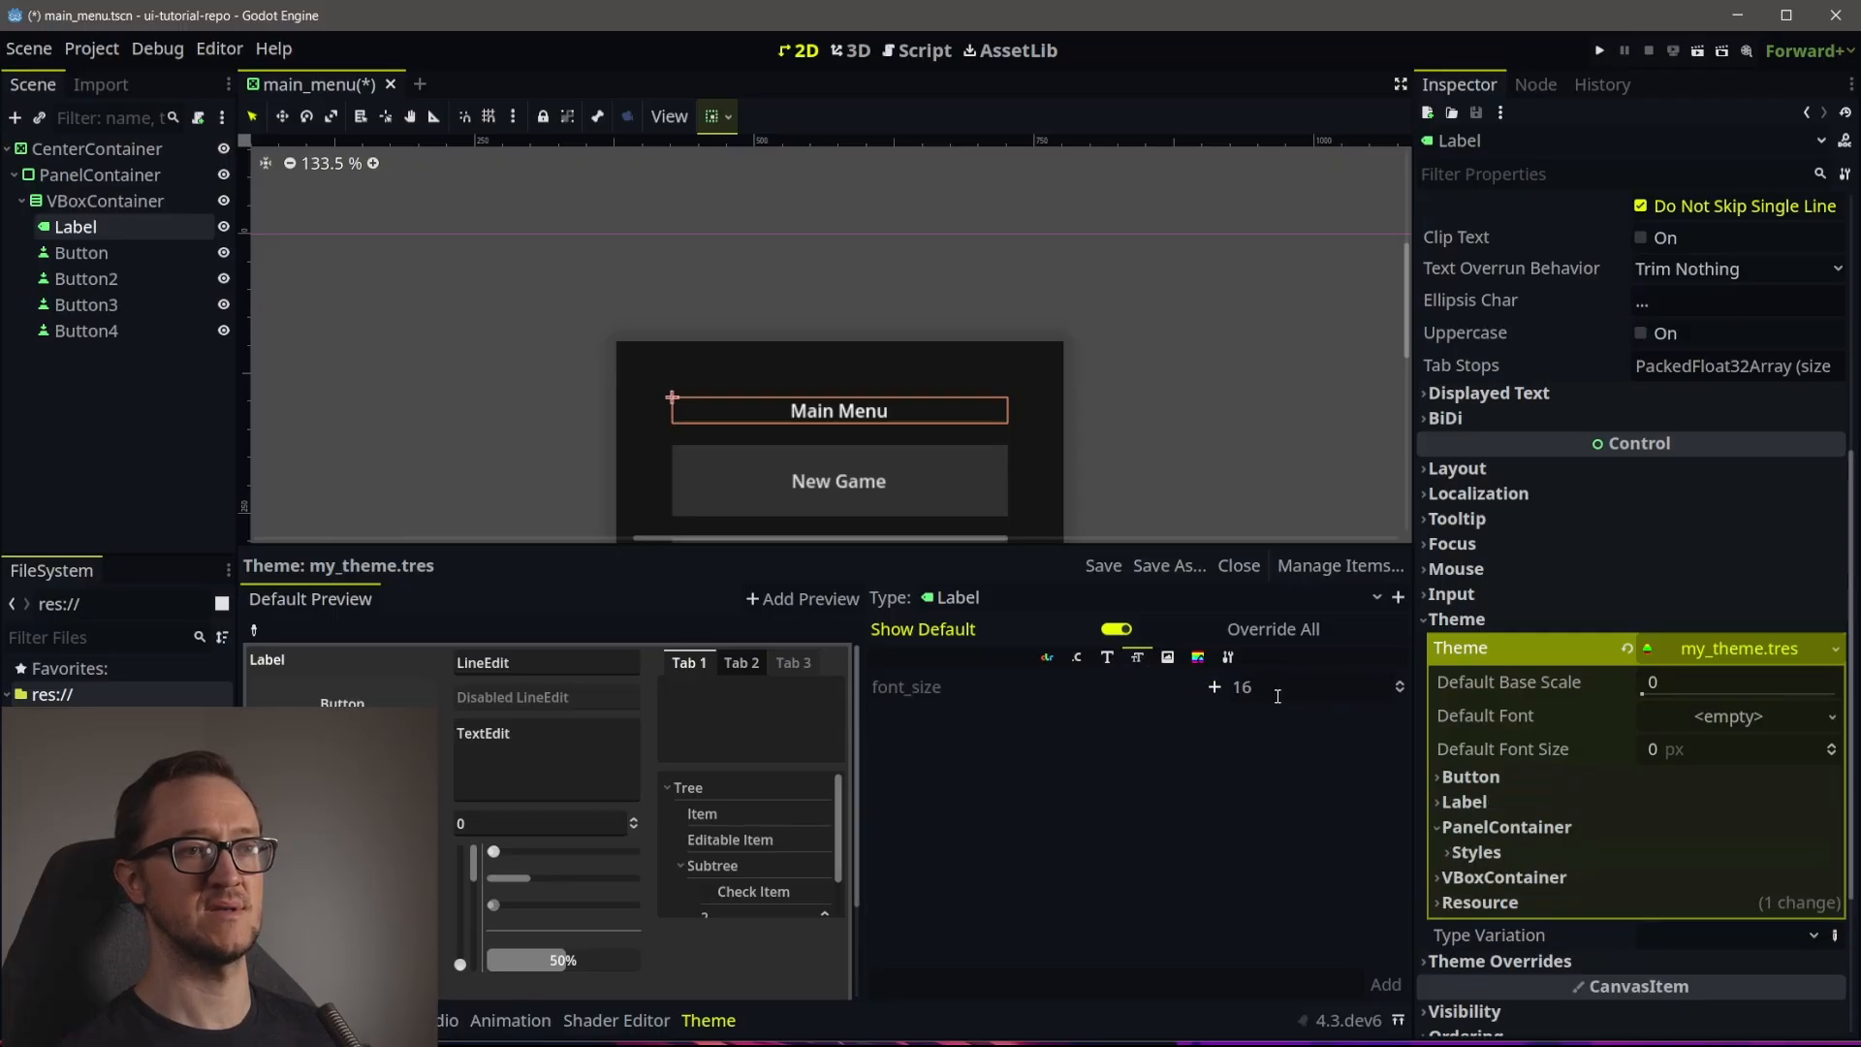
text(25)
key(Return)
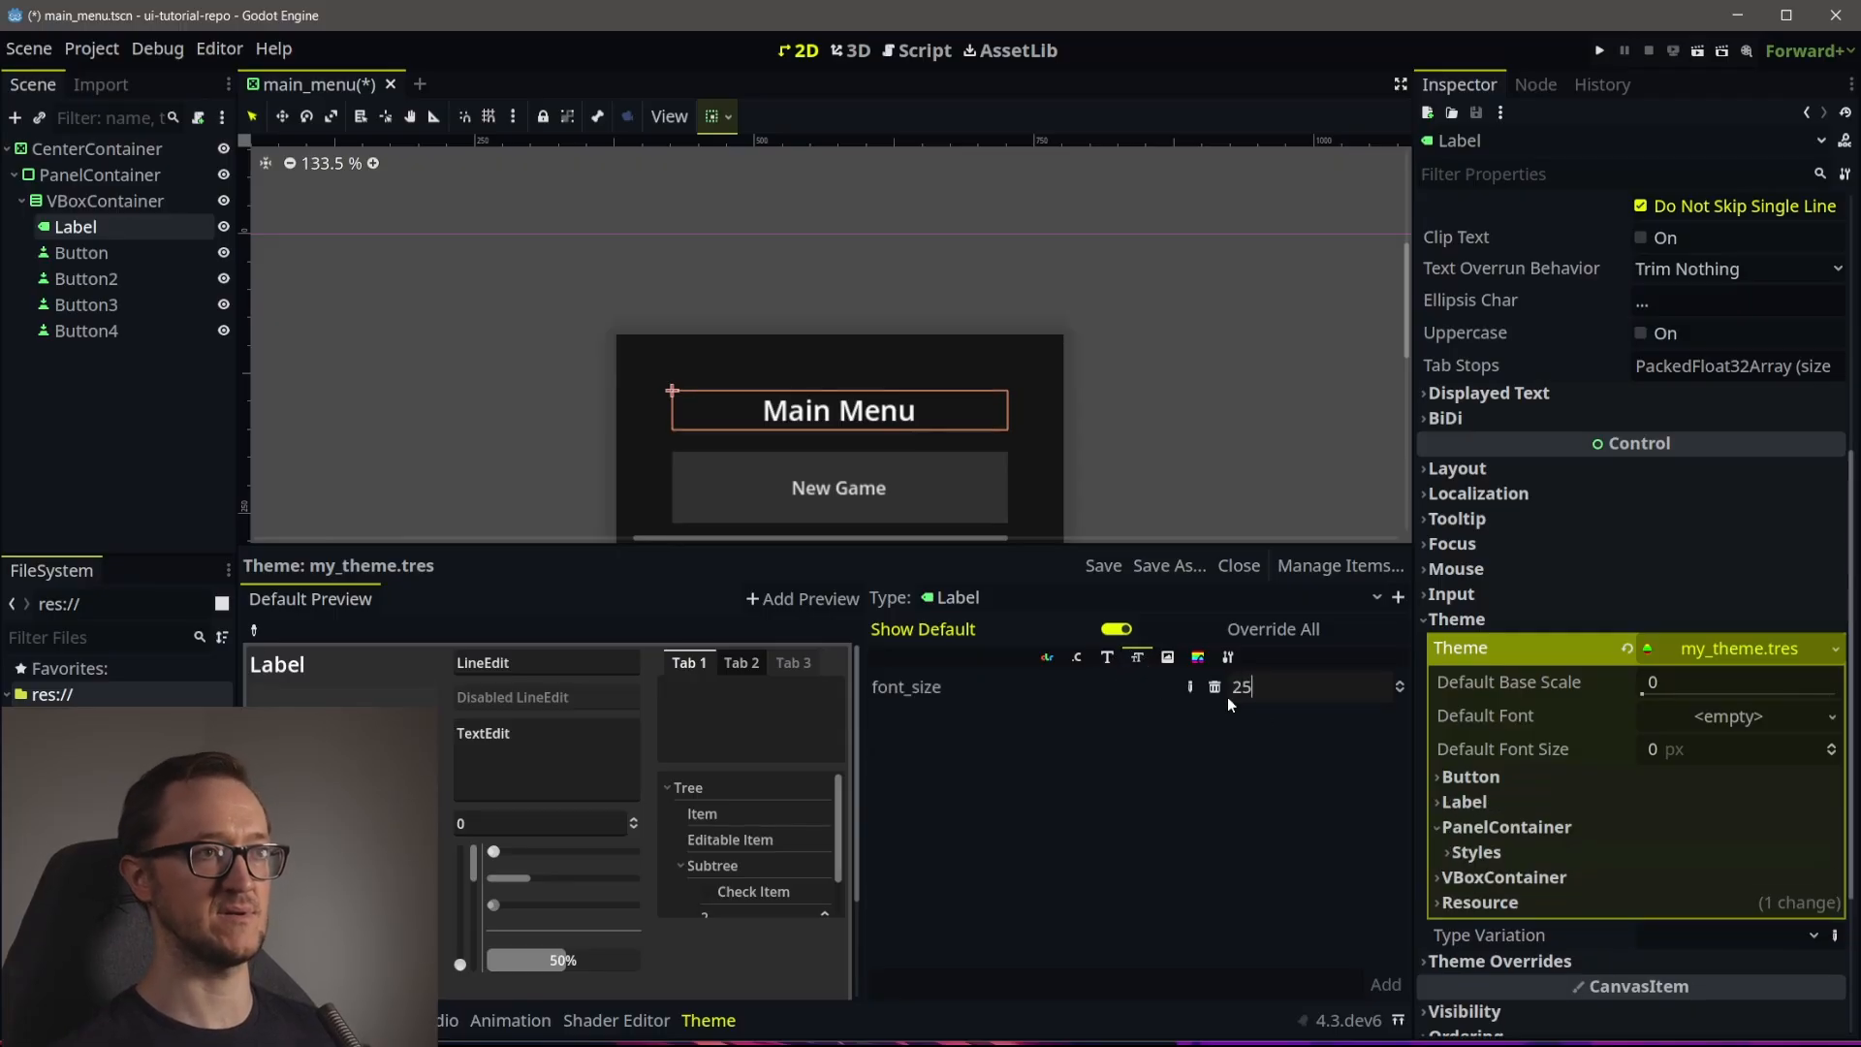
text(30)
key(Return)
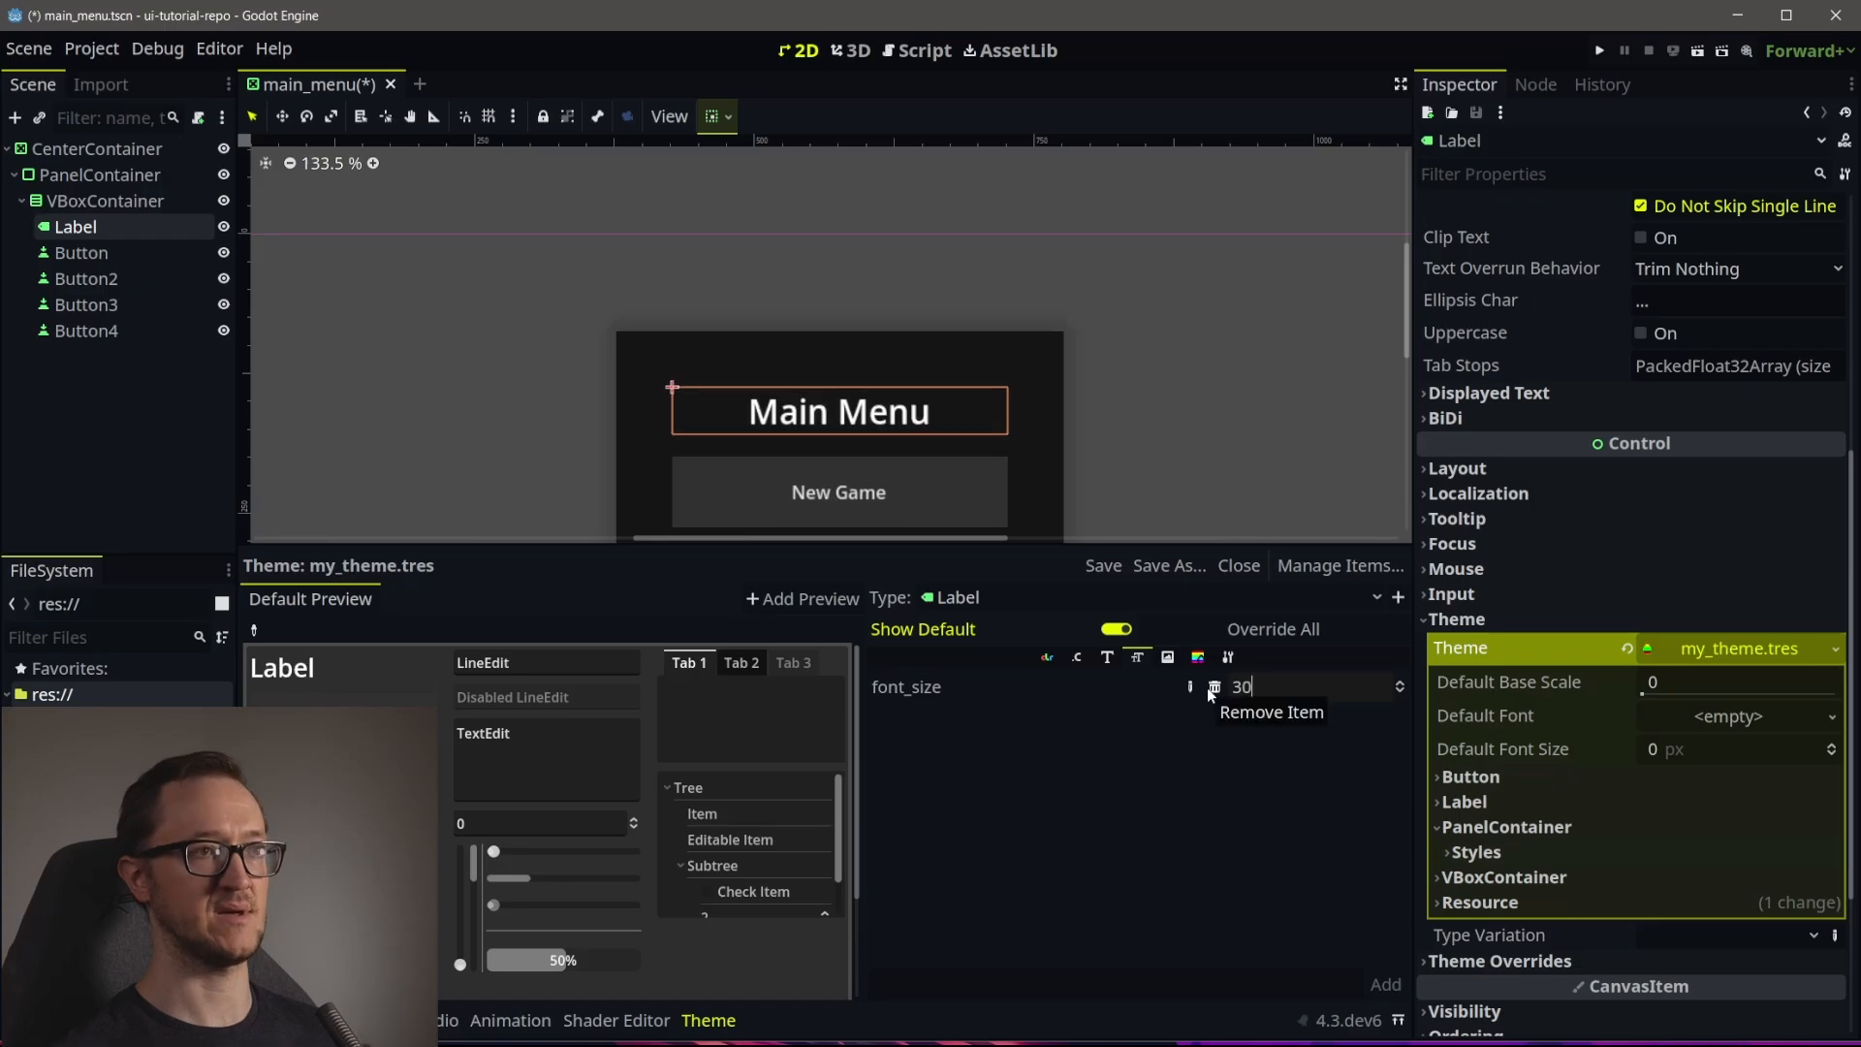
middle_drag(1154, 348, 1097, 324)
scroll(1098, 326, down, 7)
click(1096, 340)
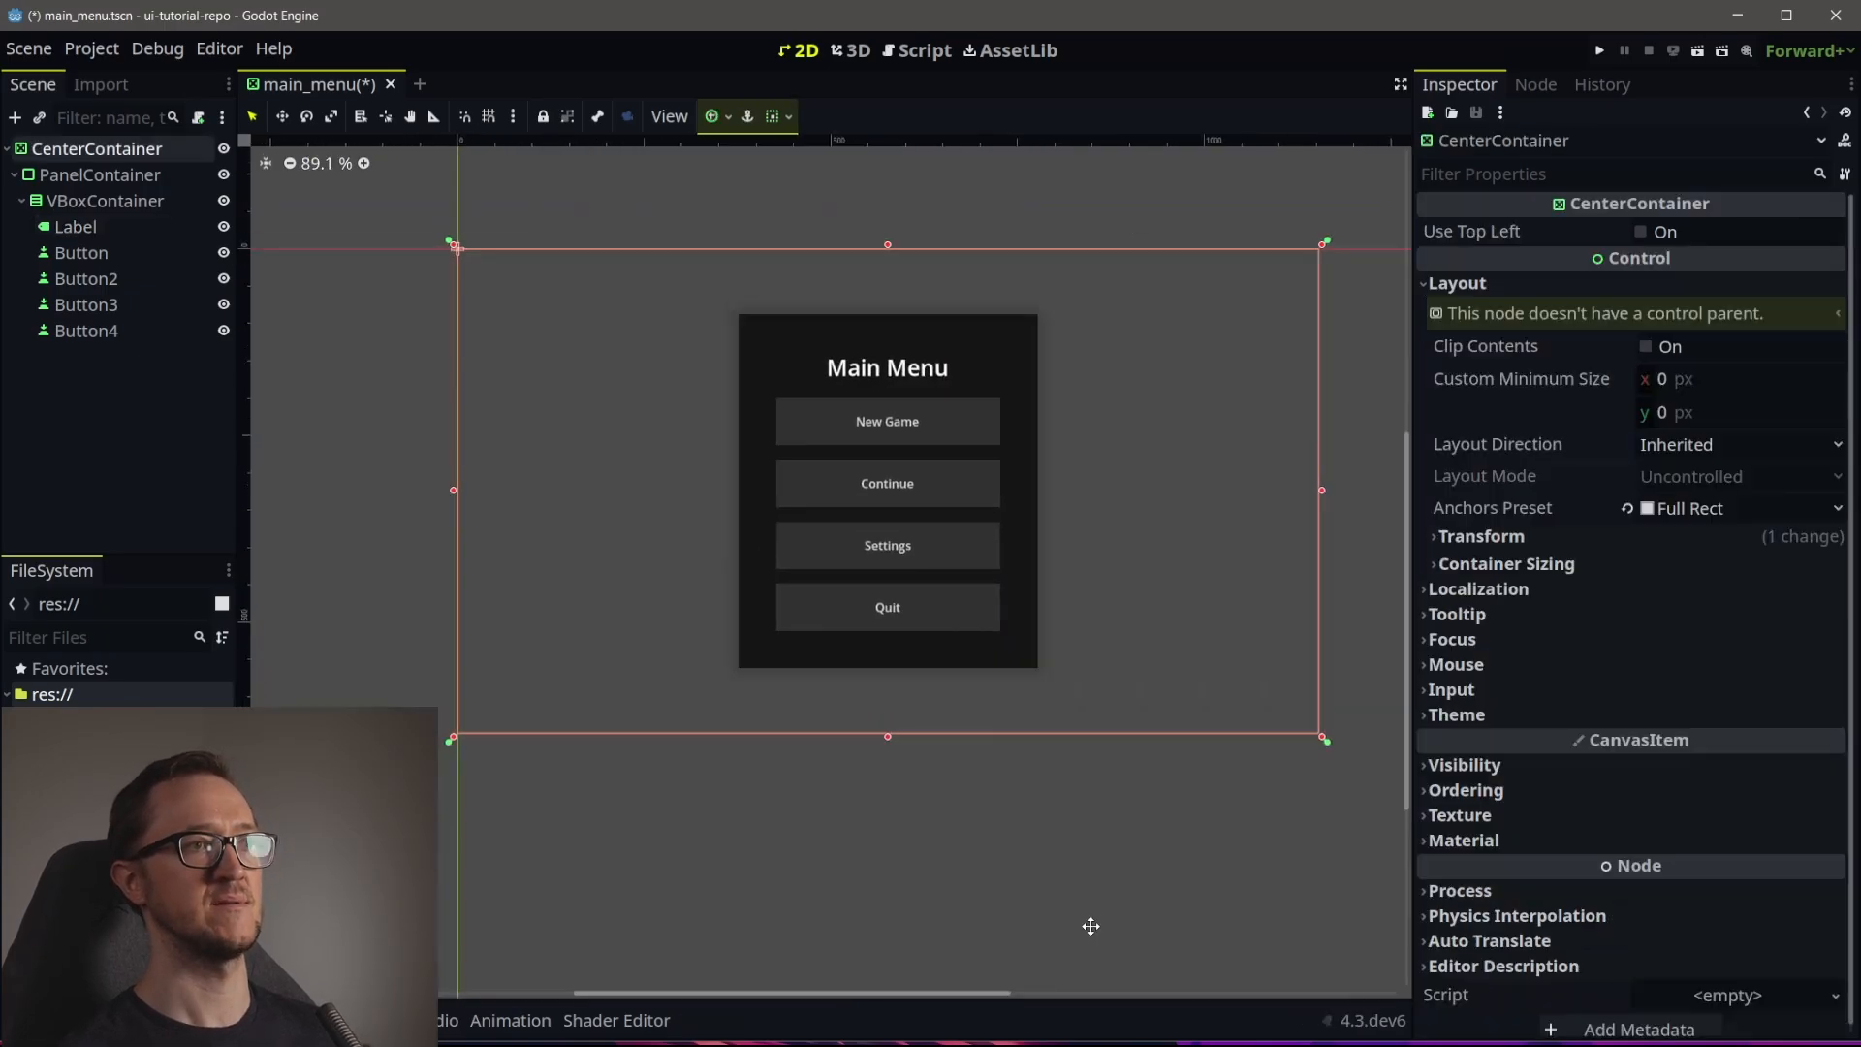
middle_drag(1093, 927, 1099, 955)
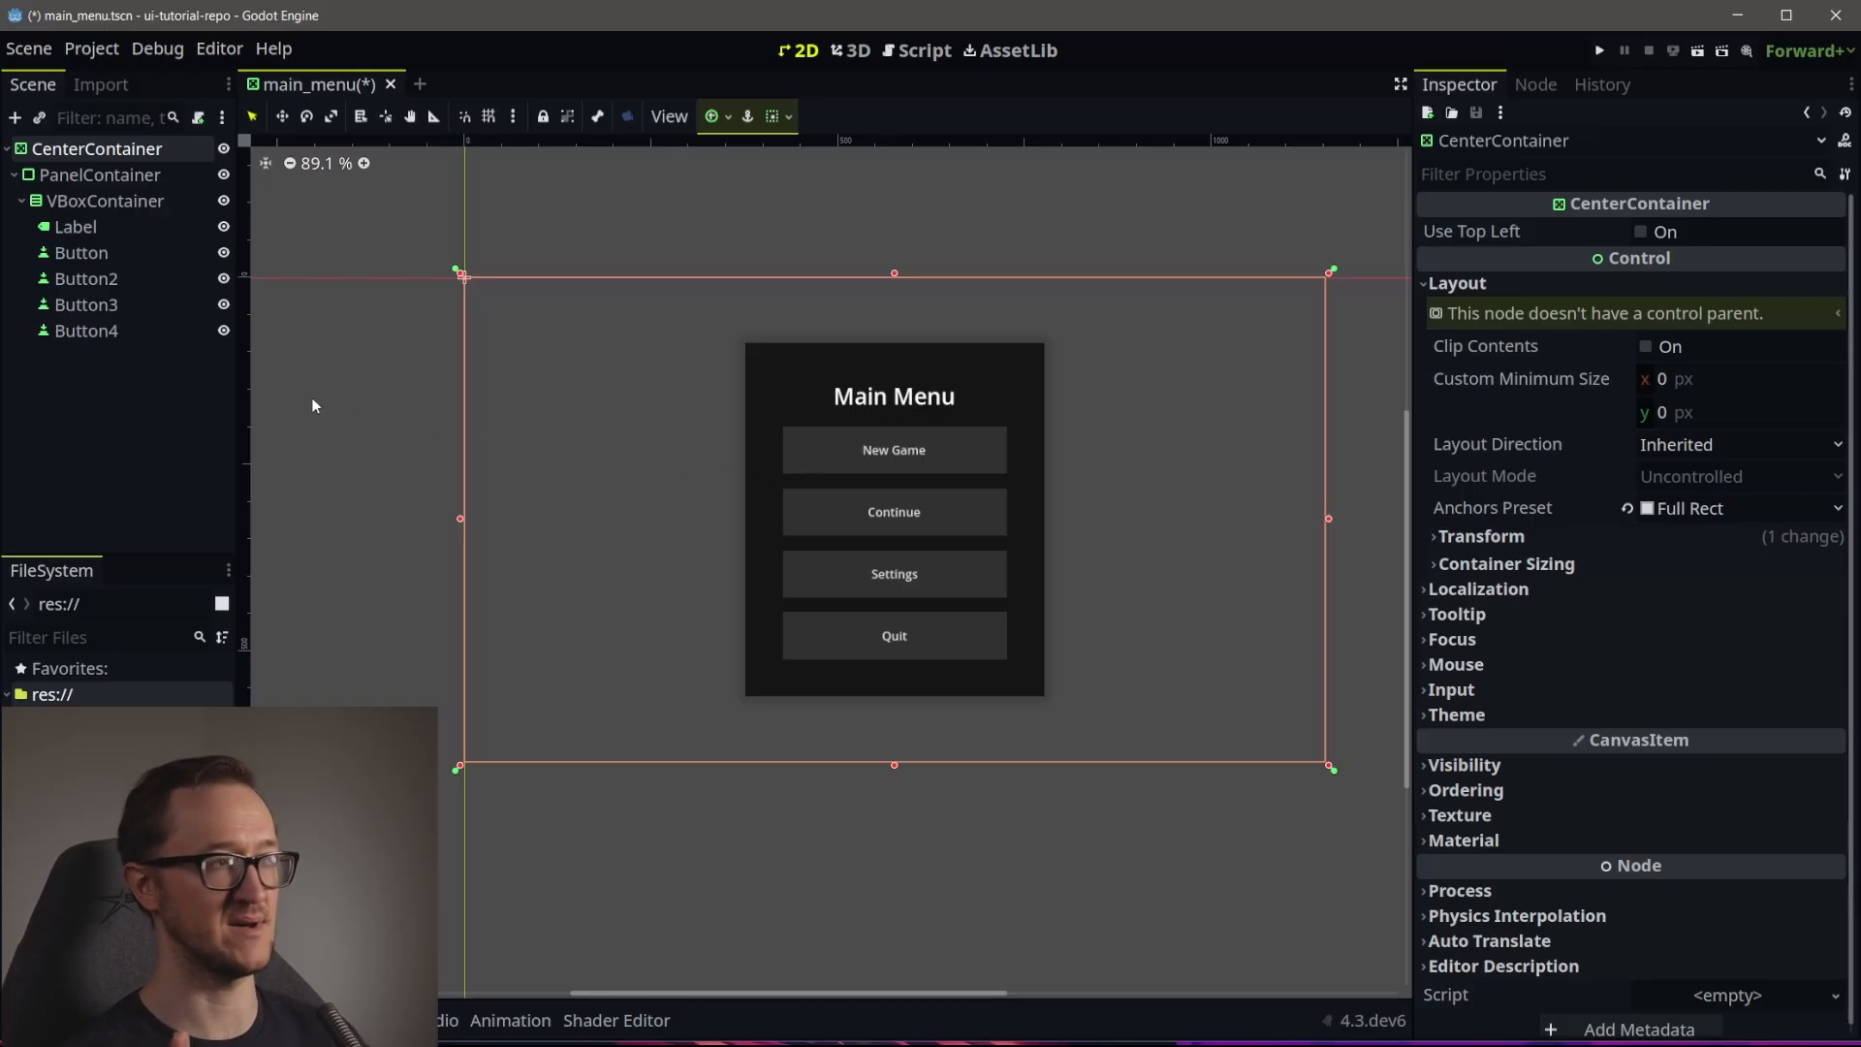
Assign a new StyleBoxEmpty to the Label type's normal style in the theme and open it for editing
click(101, 227)
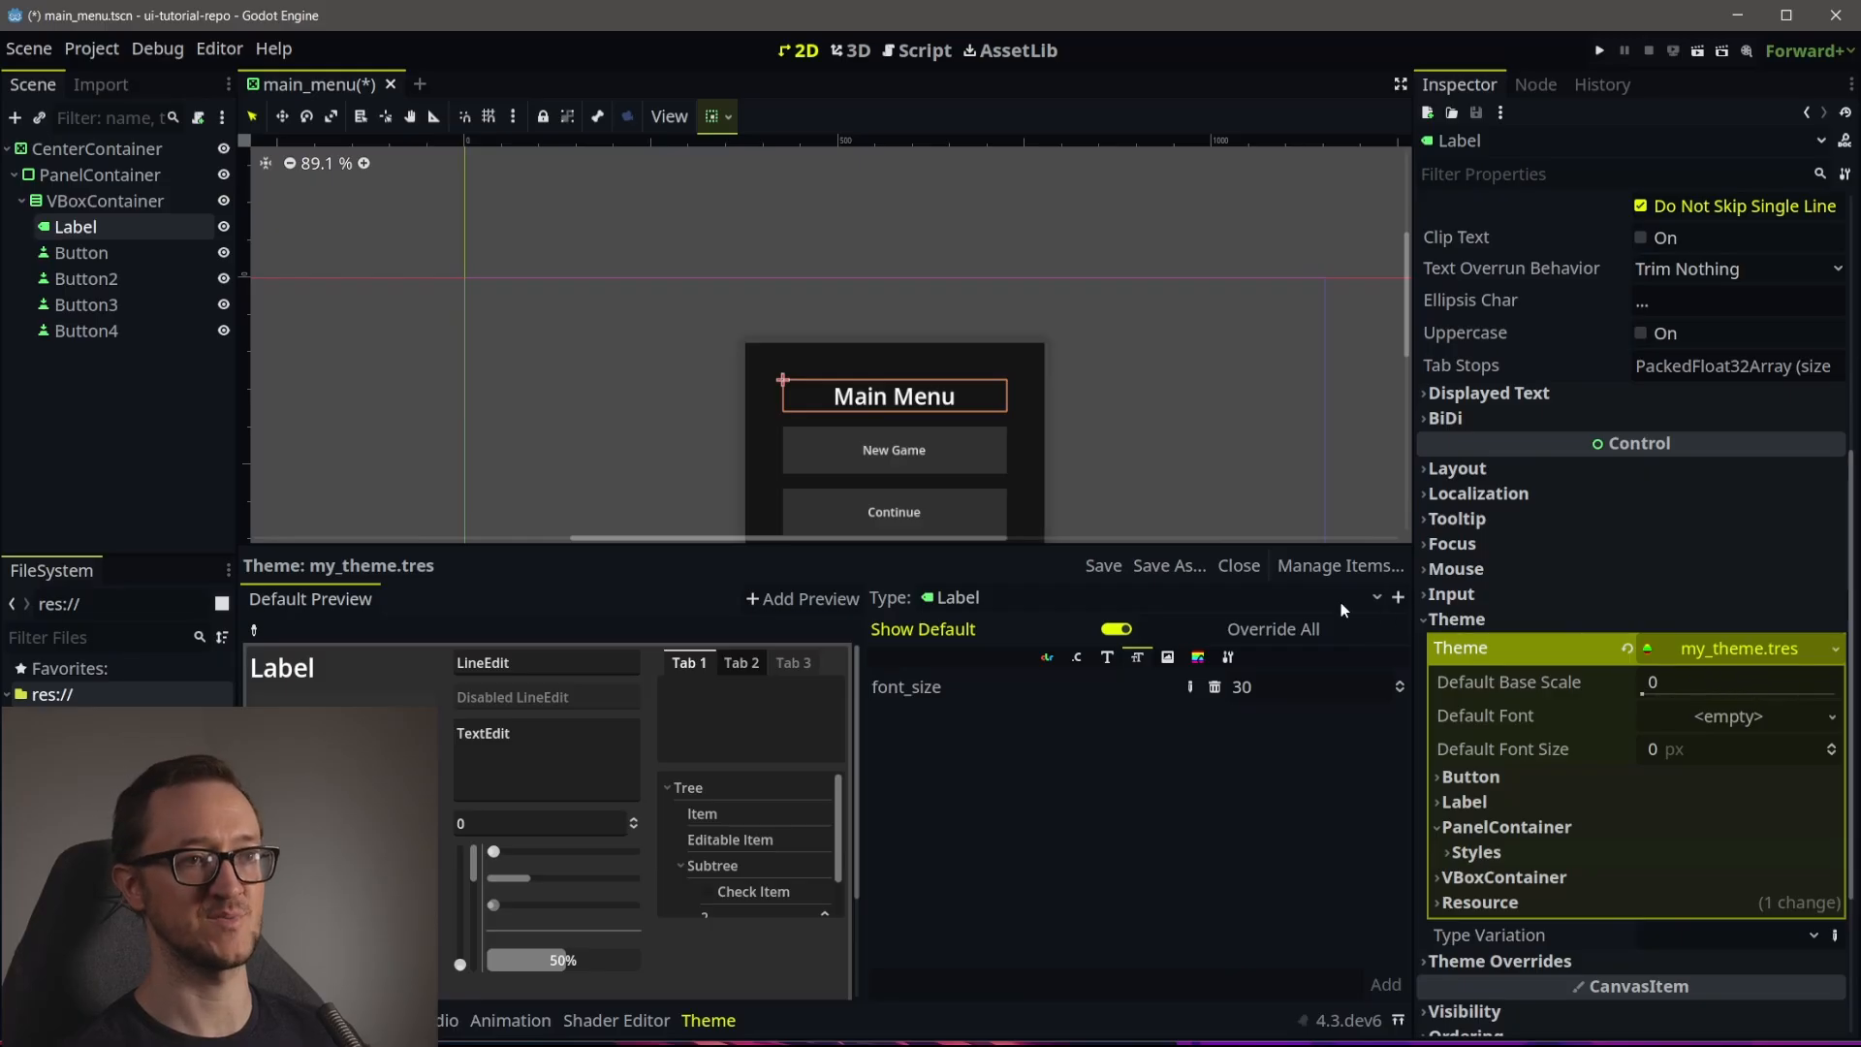
click(1202, 661)
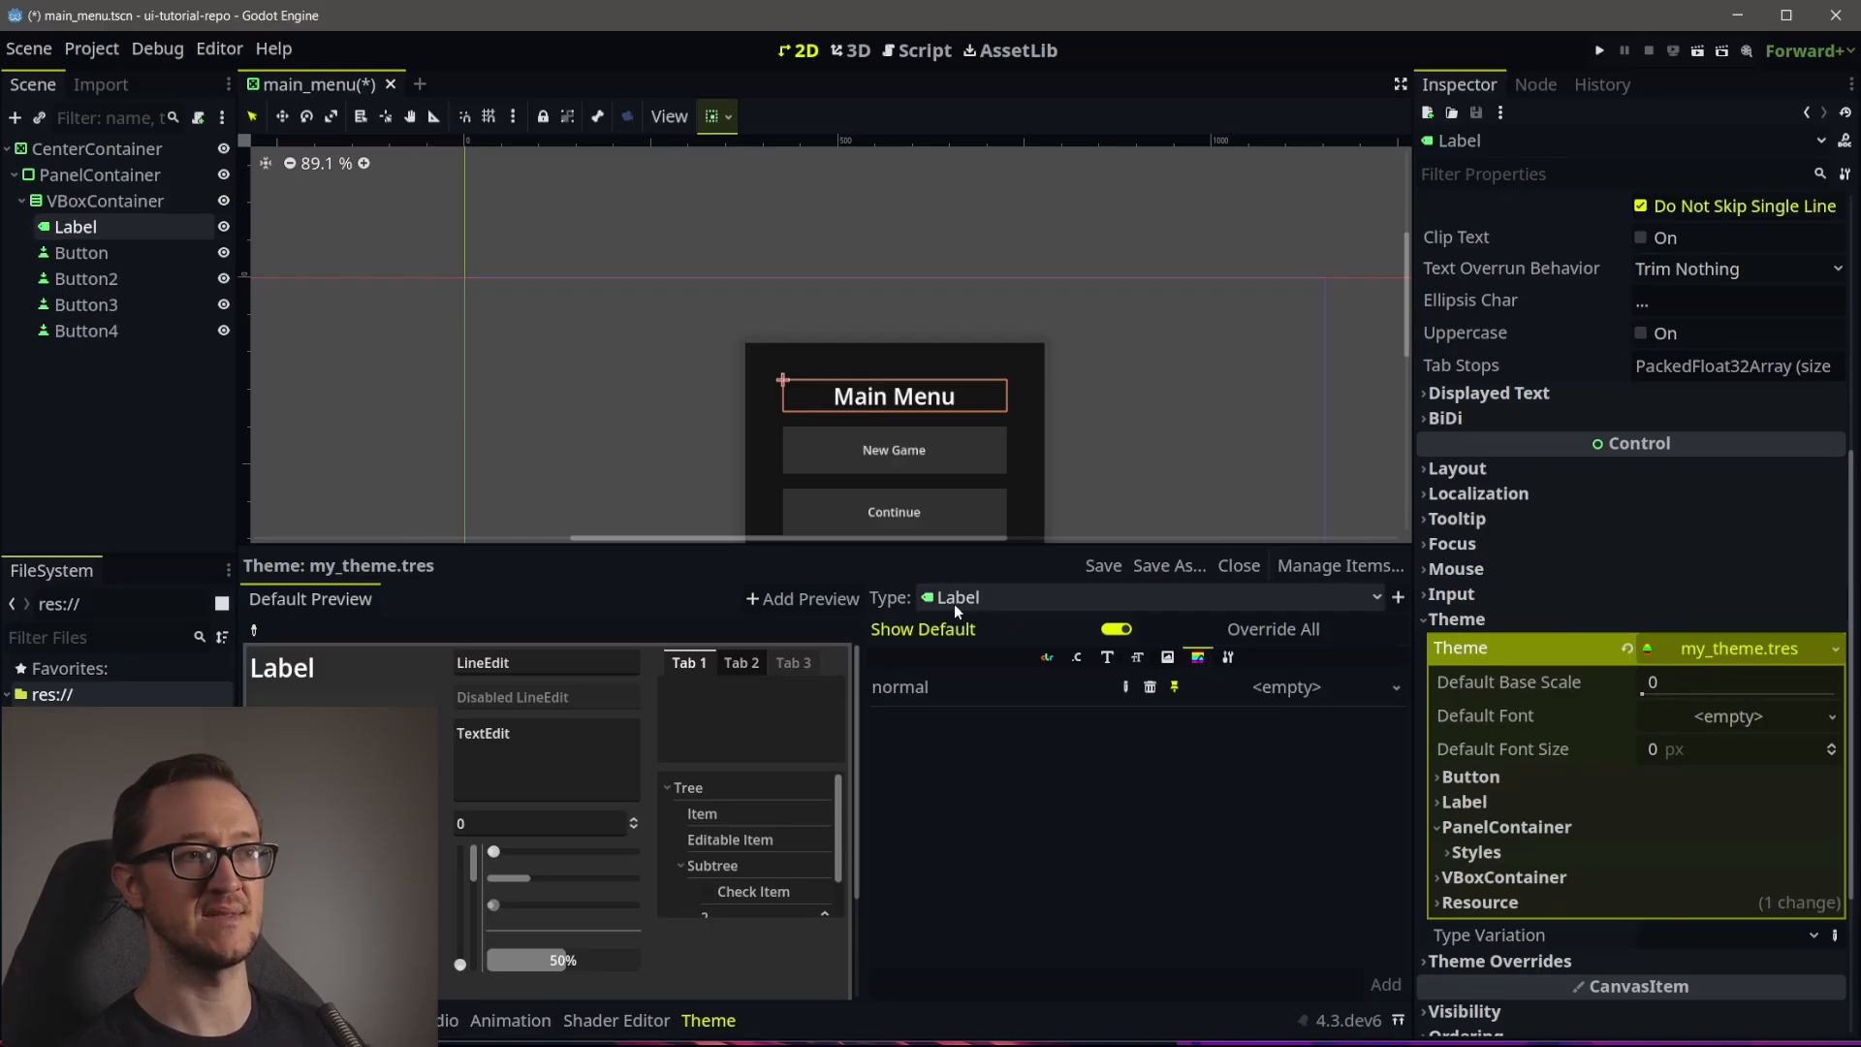
click(1252, 692)
click(1157, 727)
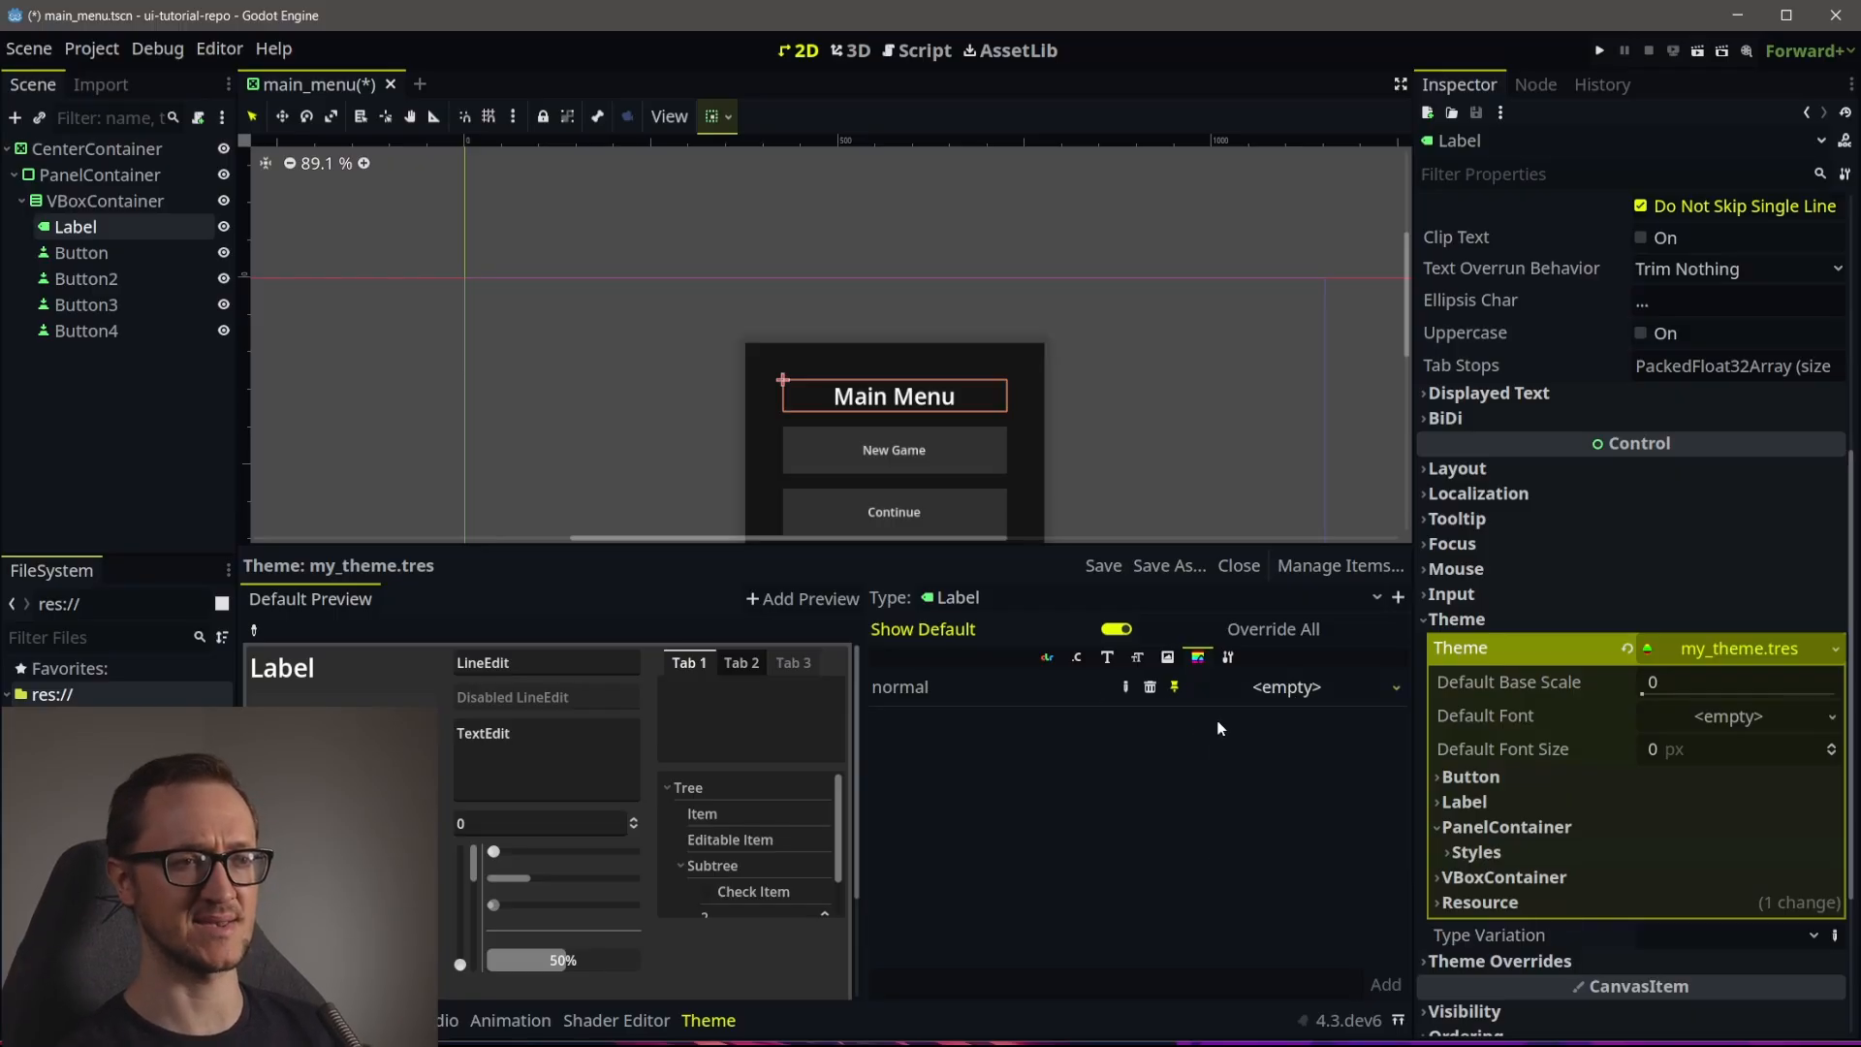
click(1289, 688)
click(1293, 719)
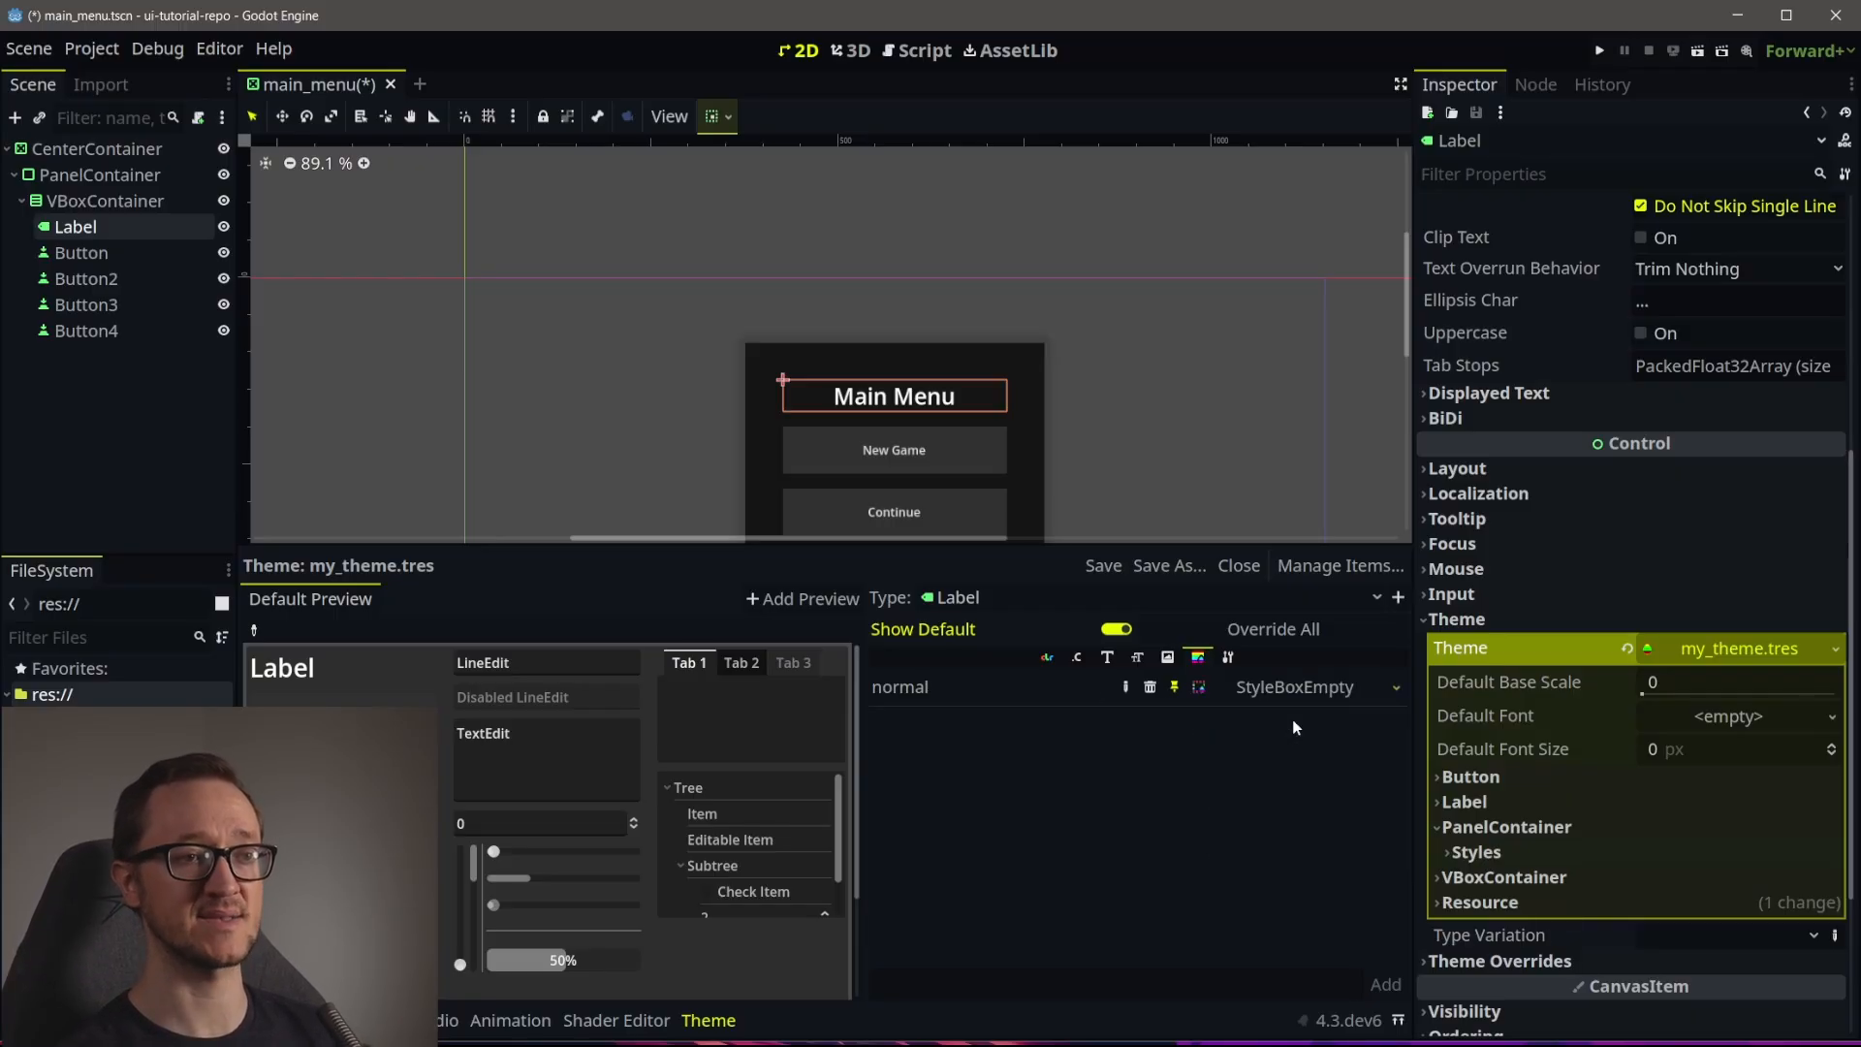
click(1297, 687)
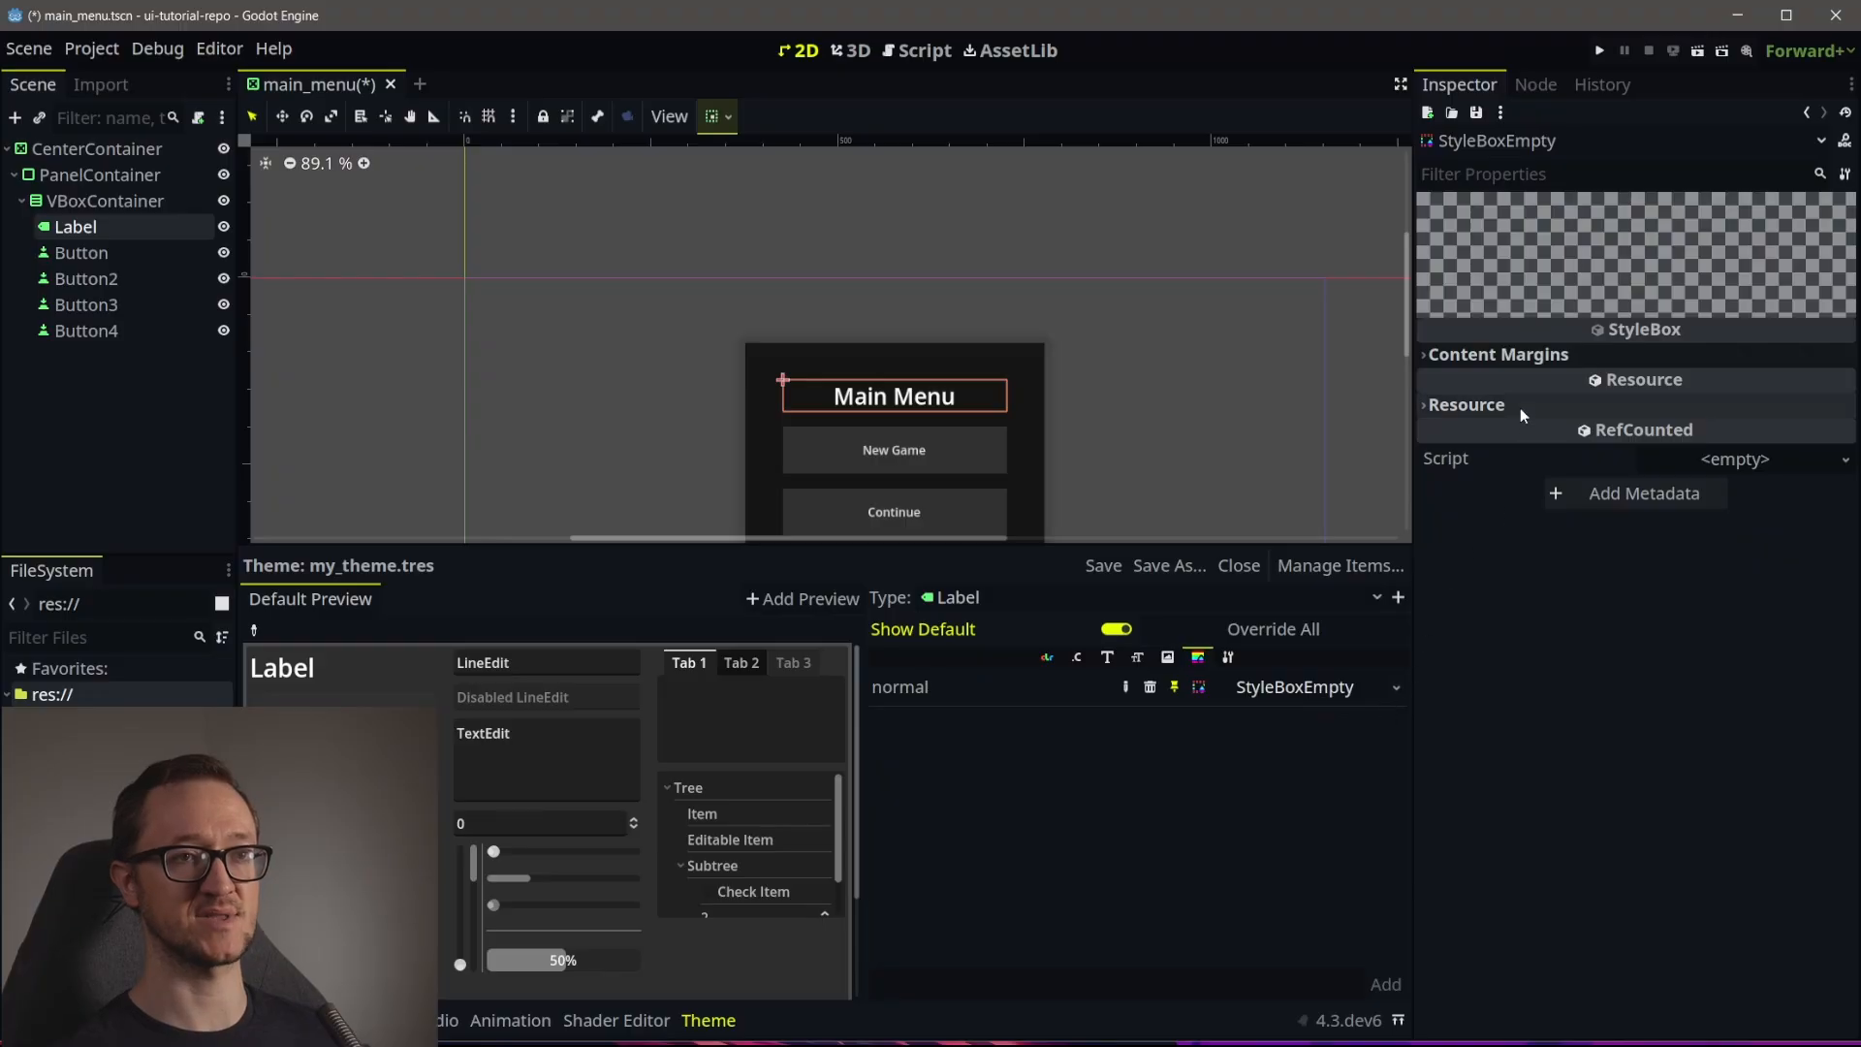
Set the bottom content margin of the Label type's StyleBoxEmpty to 20 px
click(1476, 353)
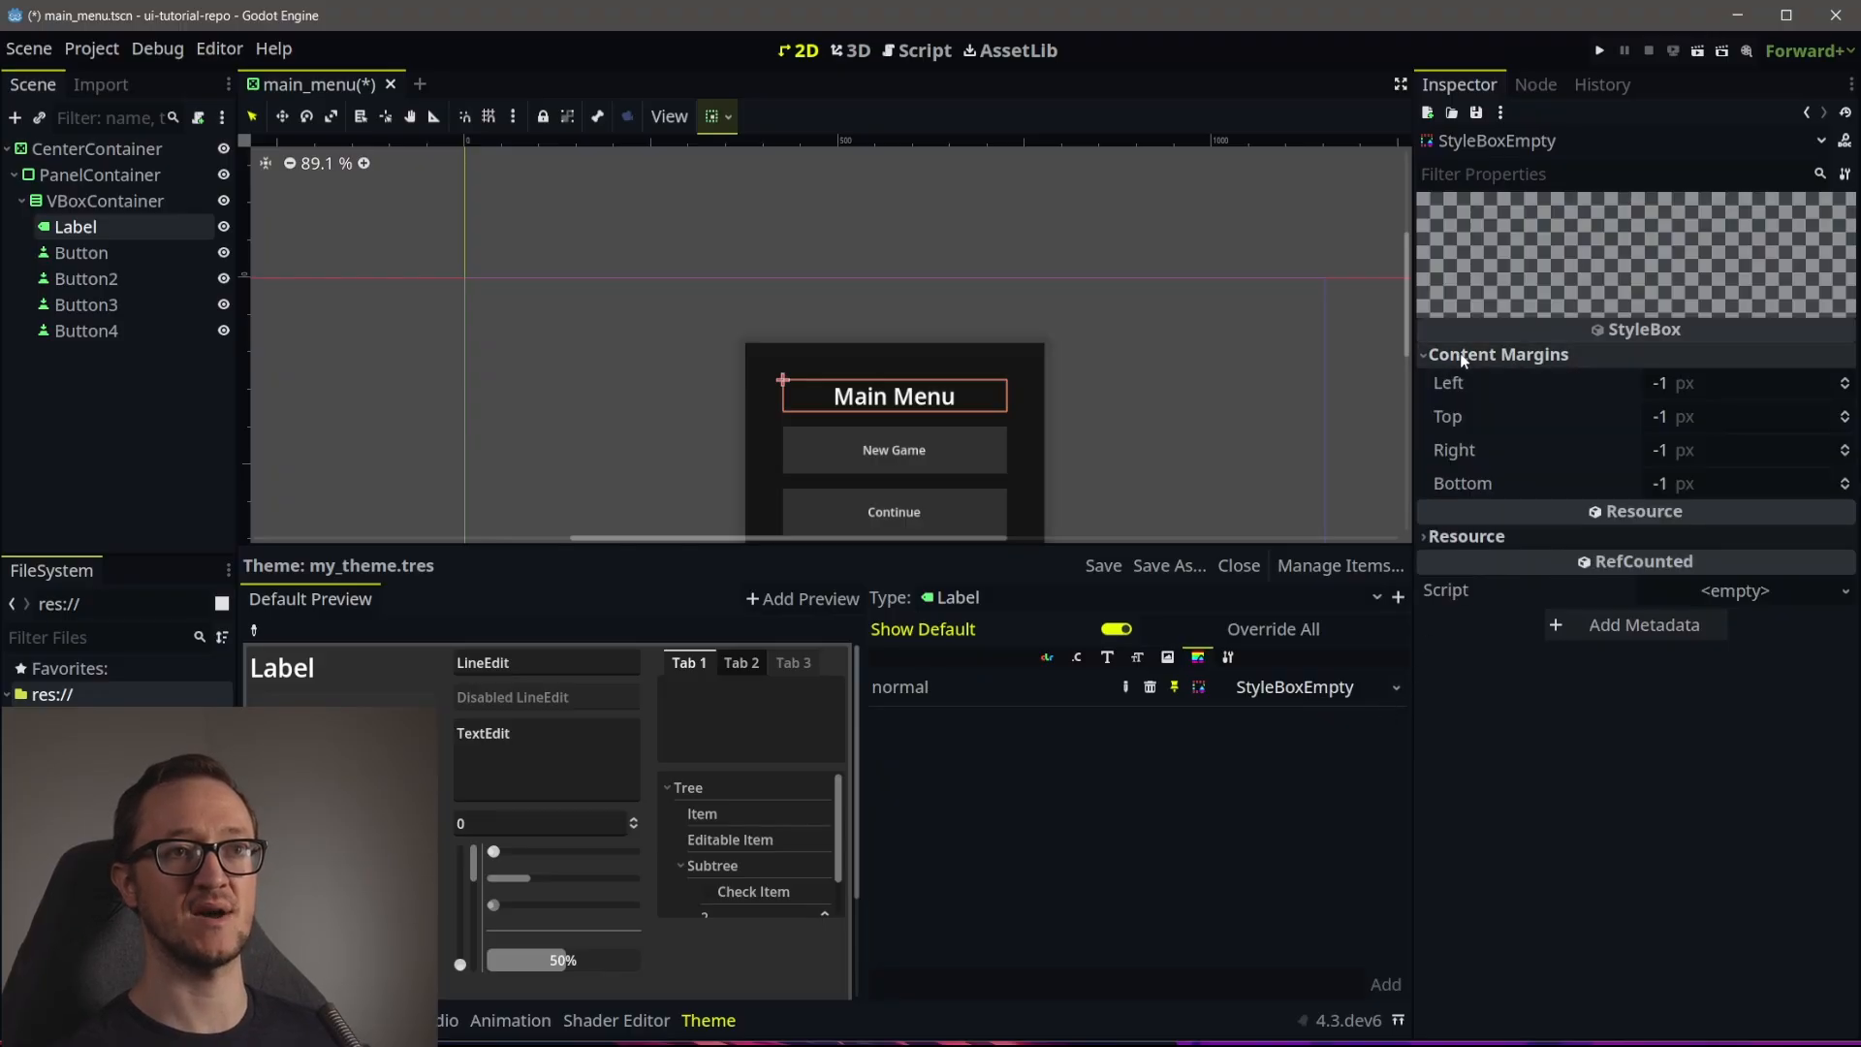
click(1745, 383)
click(1712, 483)
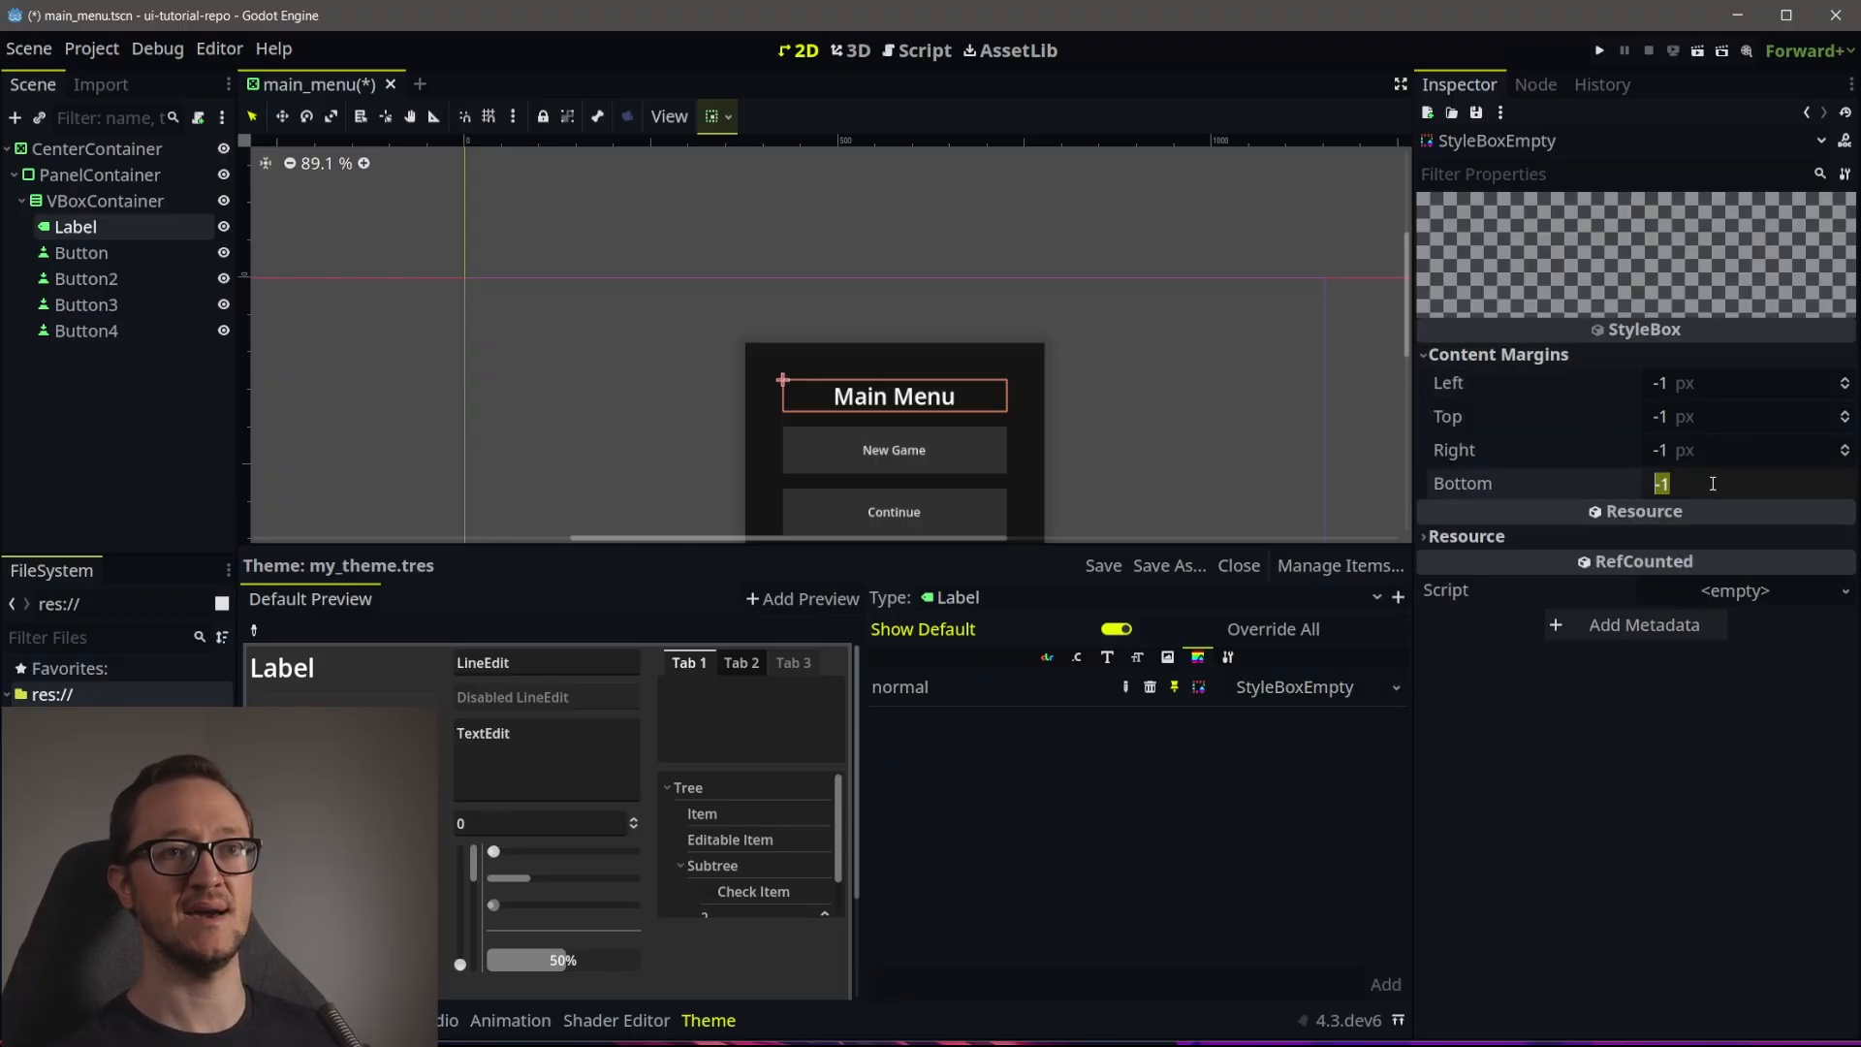
text(20)
key(Return)
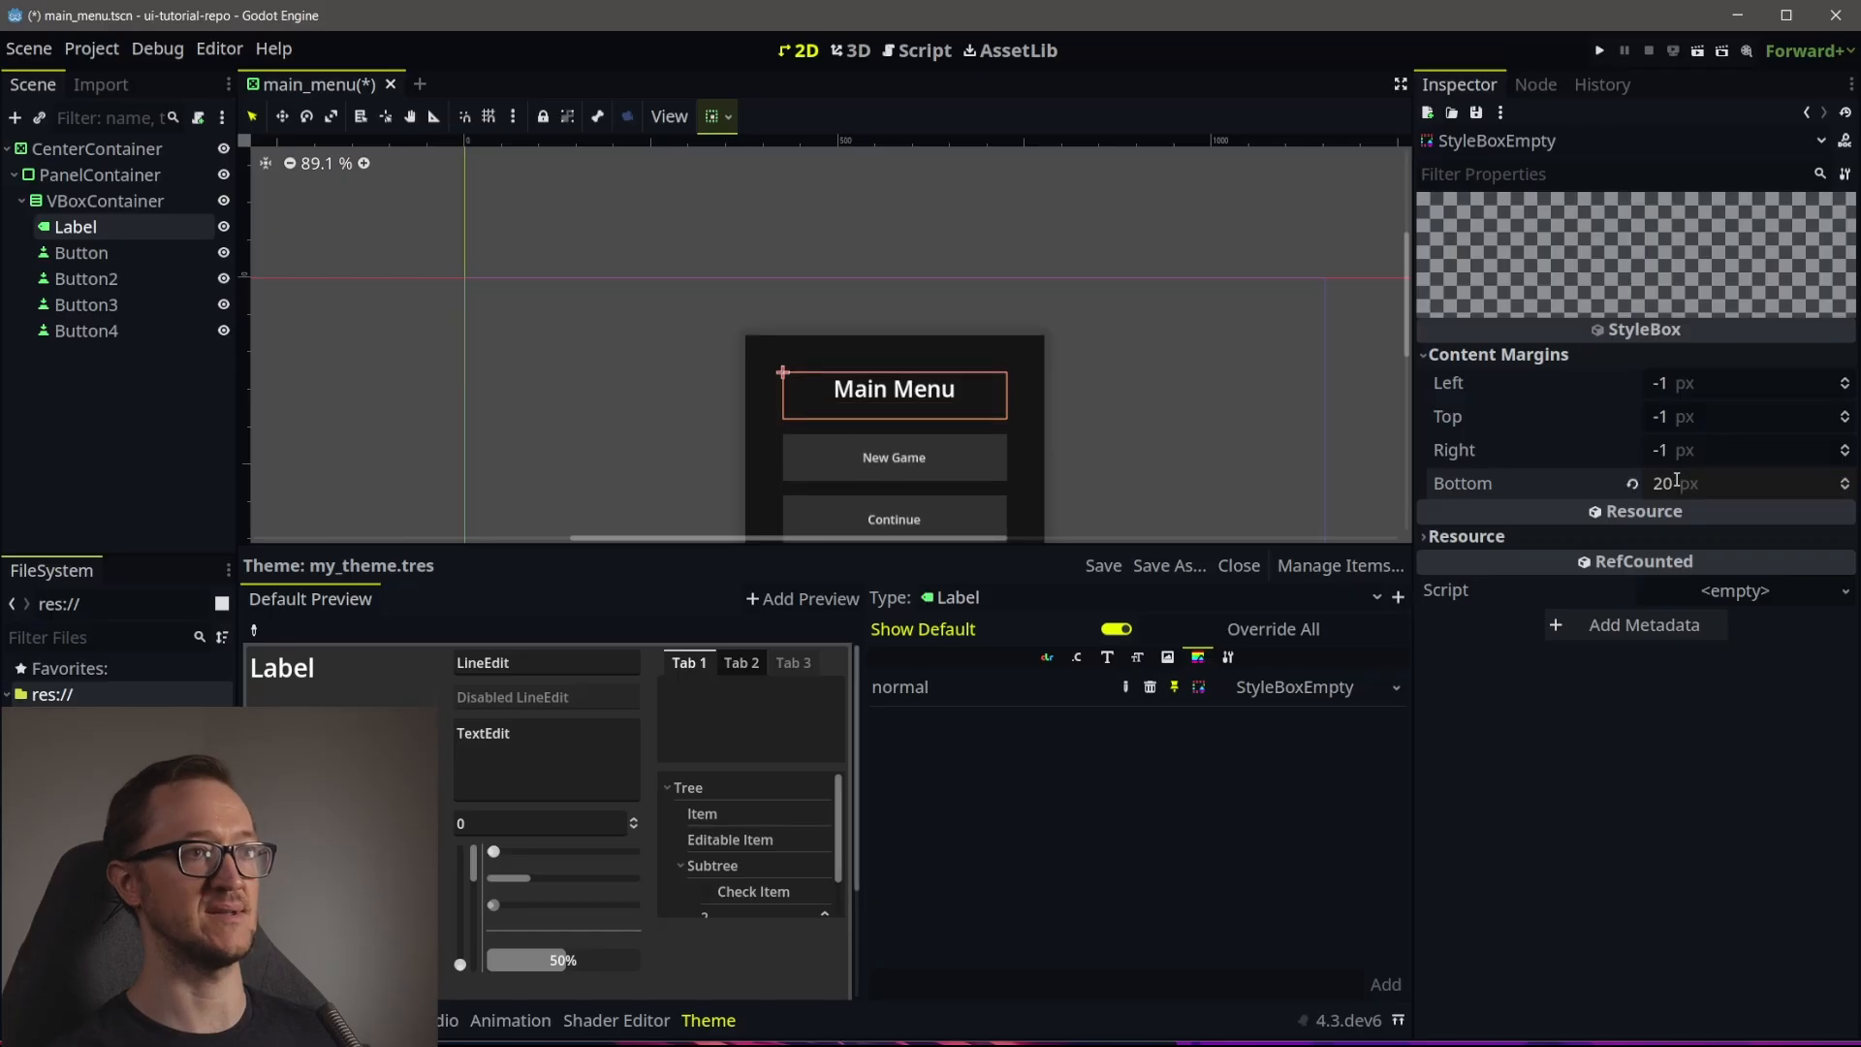
Examine the whole main menu panel in the 2D view, checking the title's spacing above the buttons
click(1375, 414)
middle_drag(1172, 477, 1114, 320)
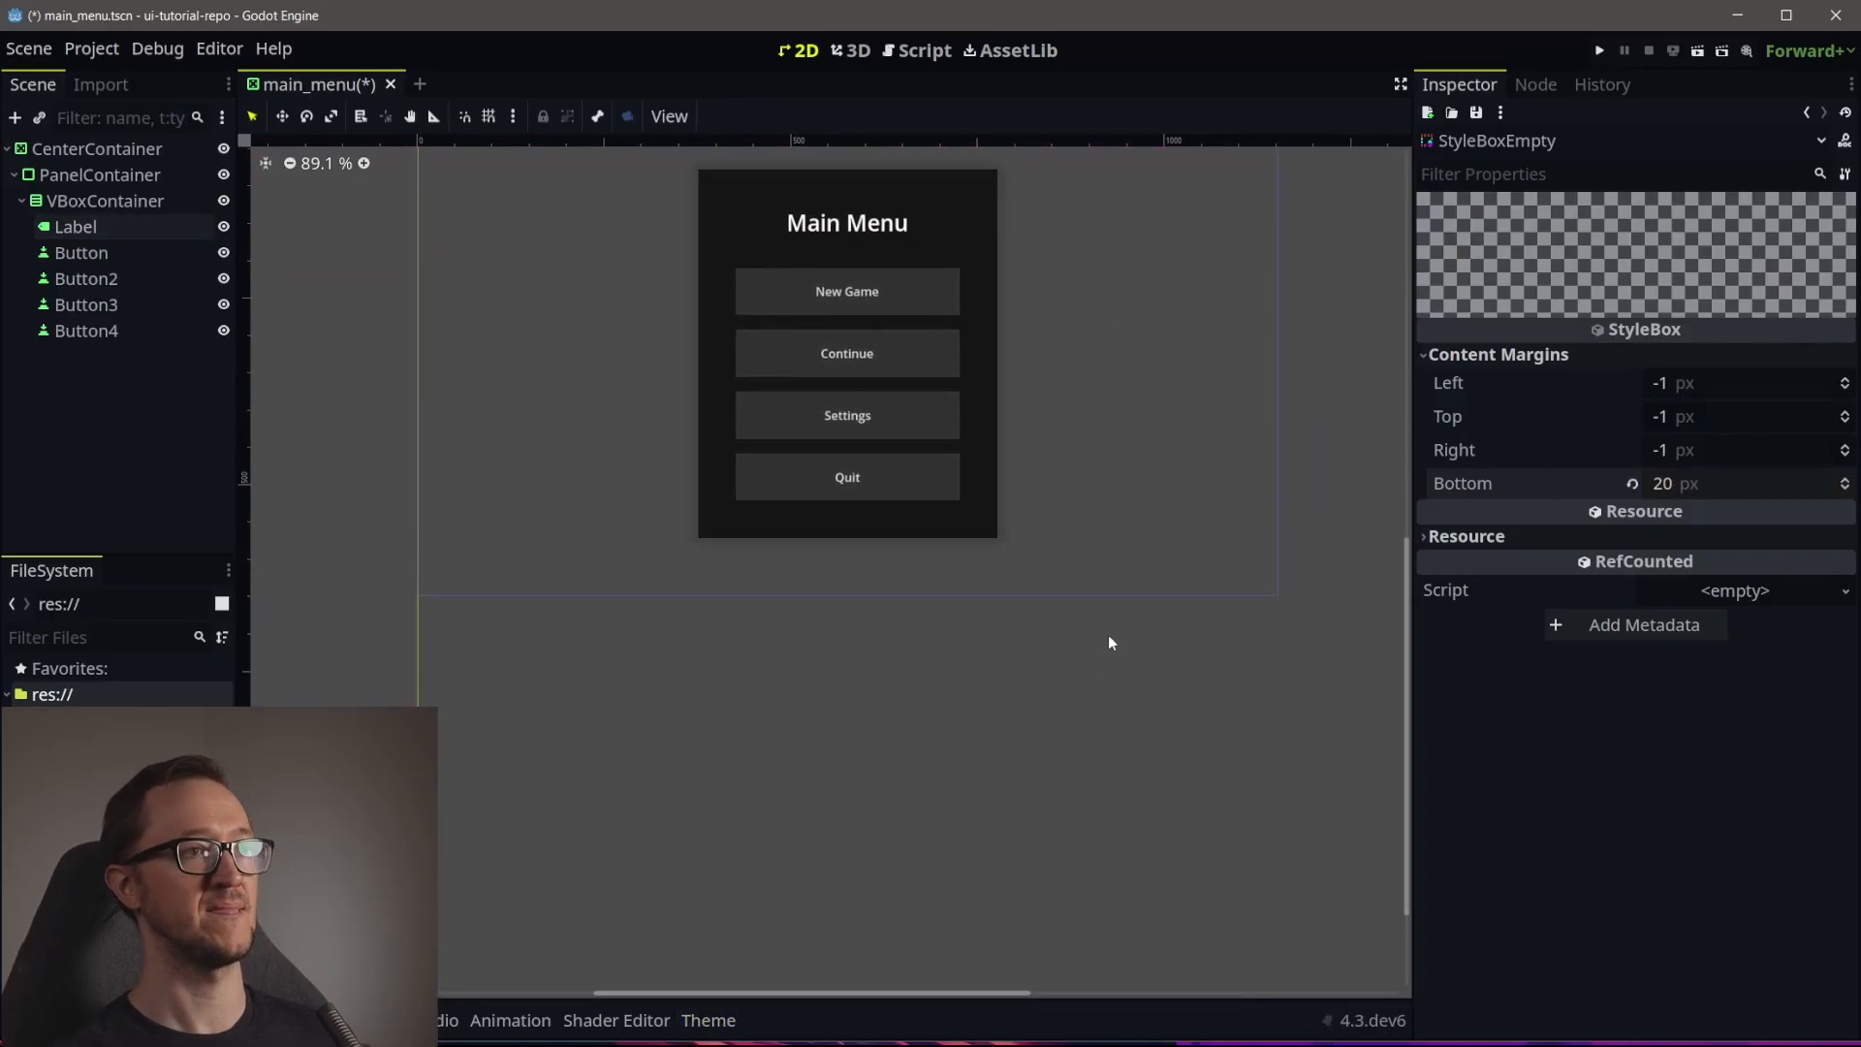
middle_drag(1110, 643, 1168, 790)
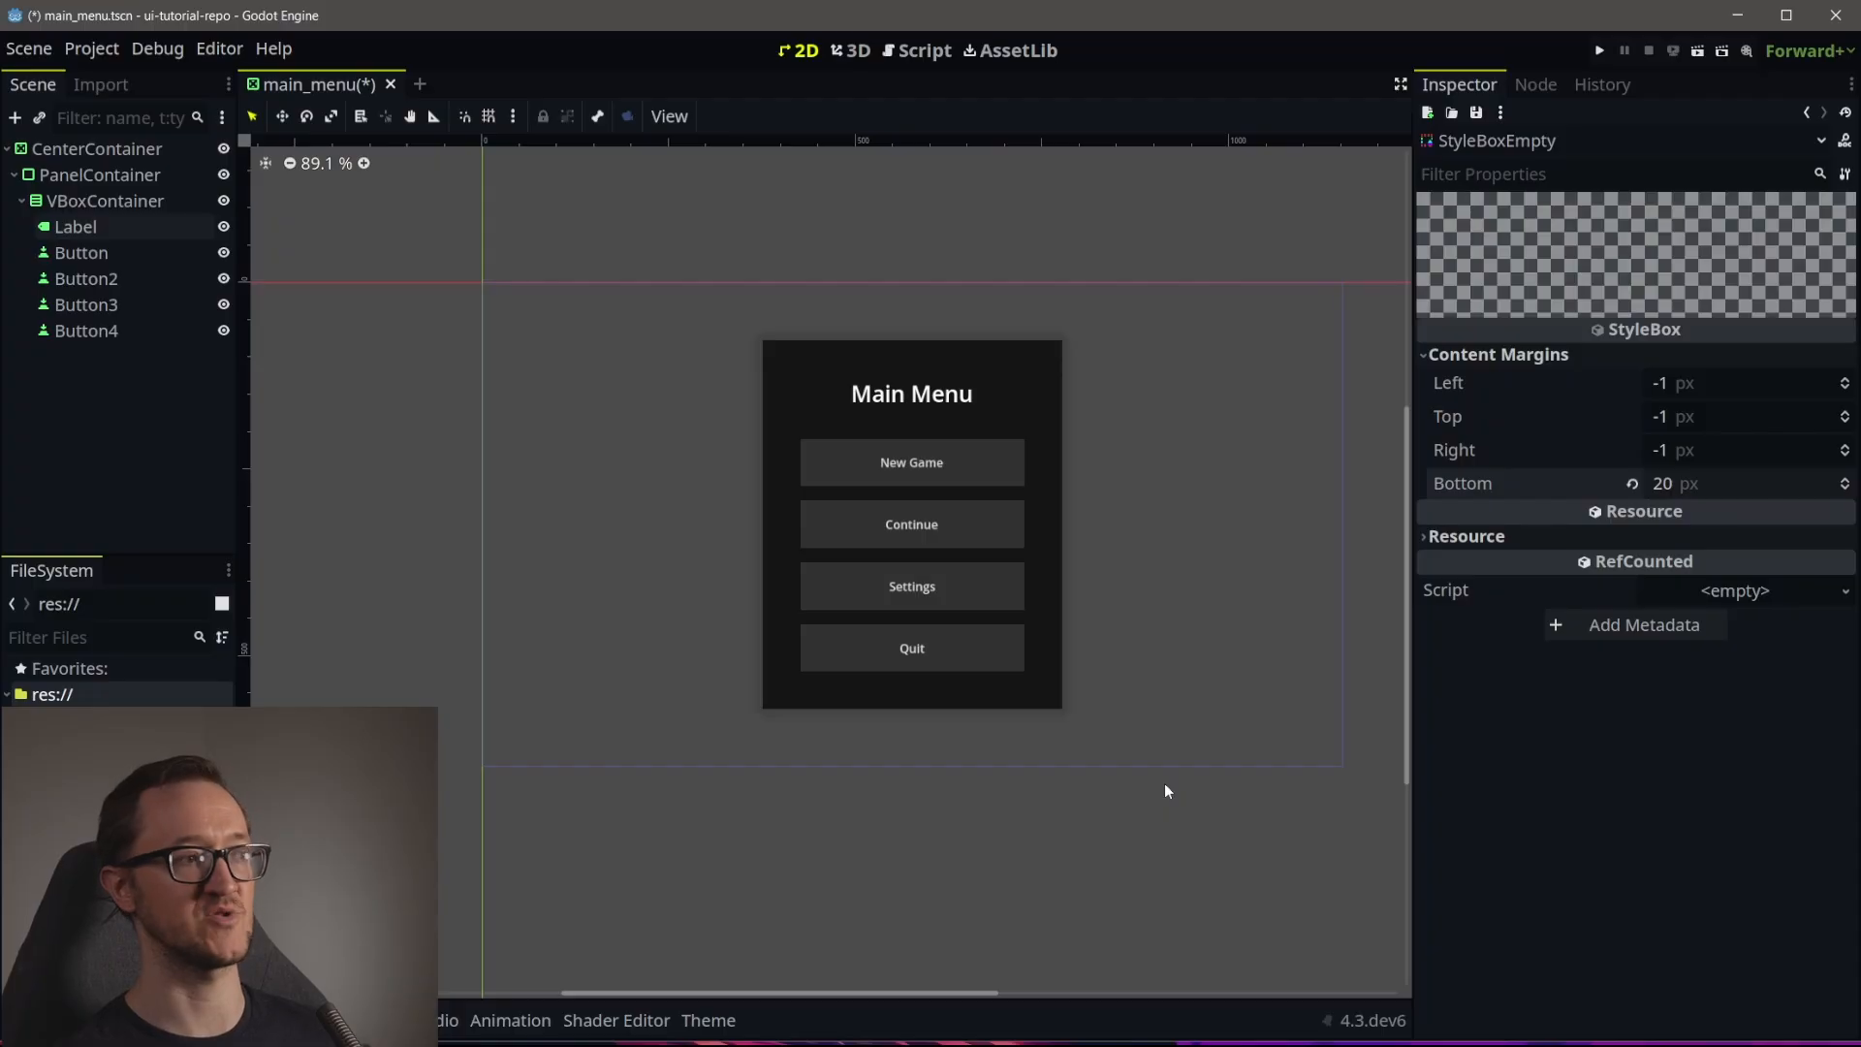
middle_drag(1188, 635, 1120, 629)
scroll(1120, 629, up, 5)
middle_drag(1031, 545, 1107, 589)
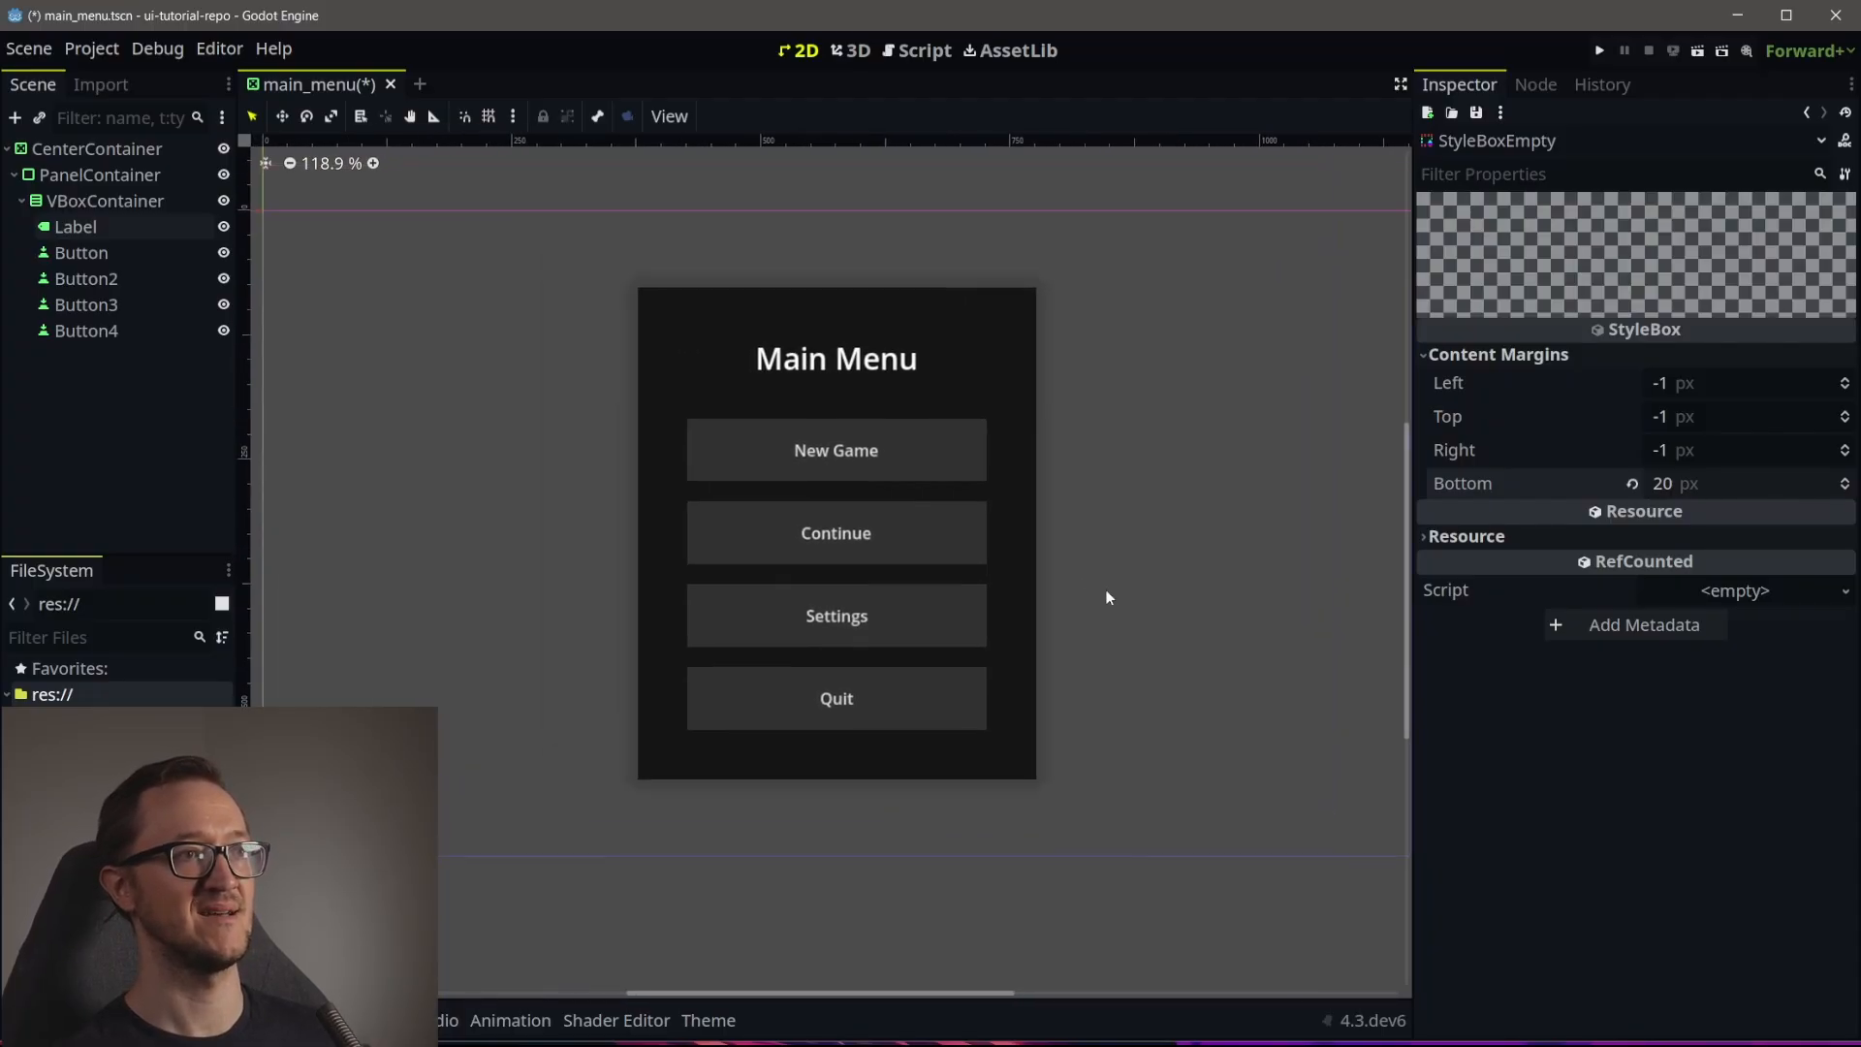
click(1139, 523)
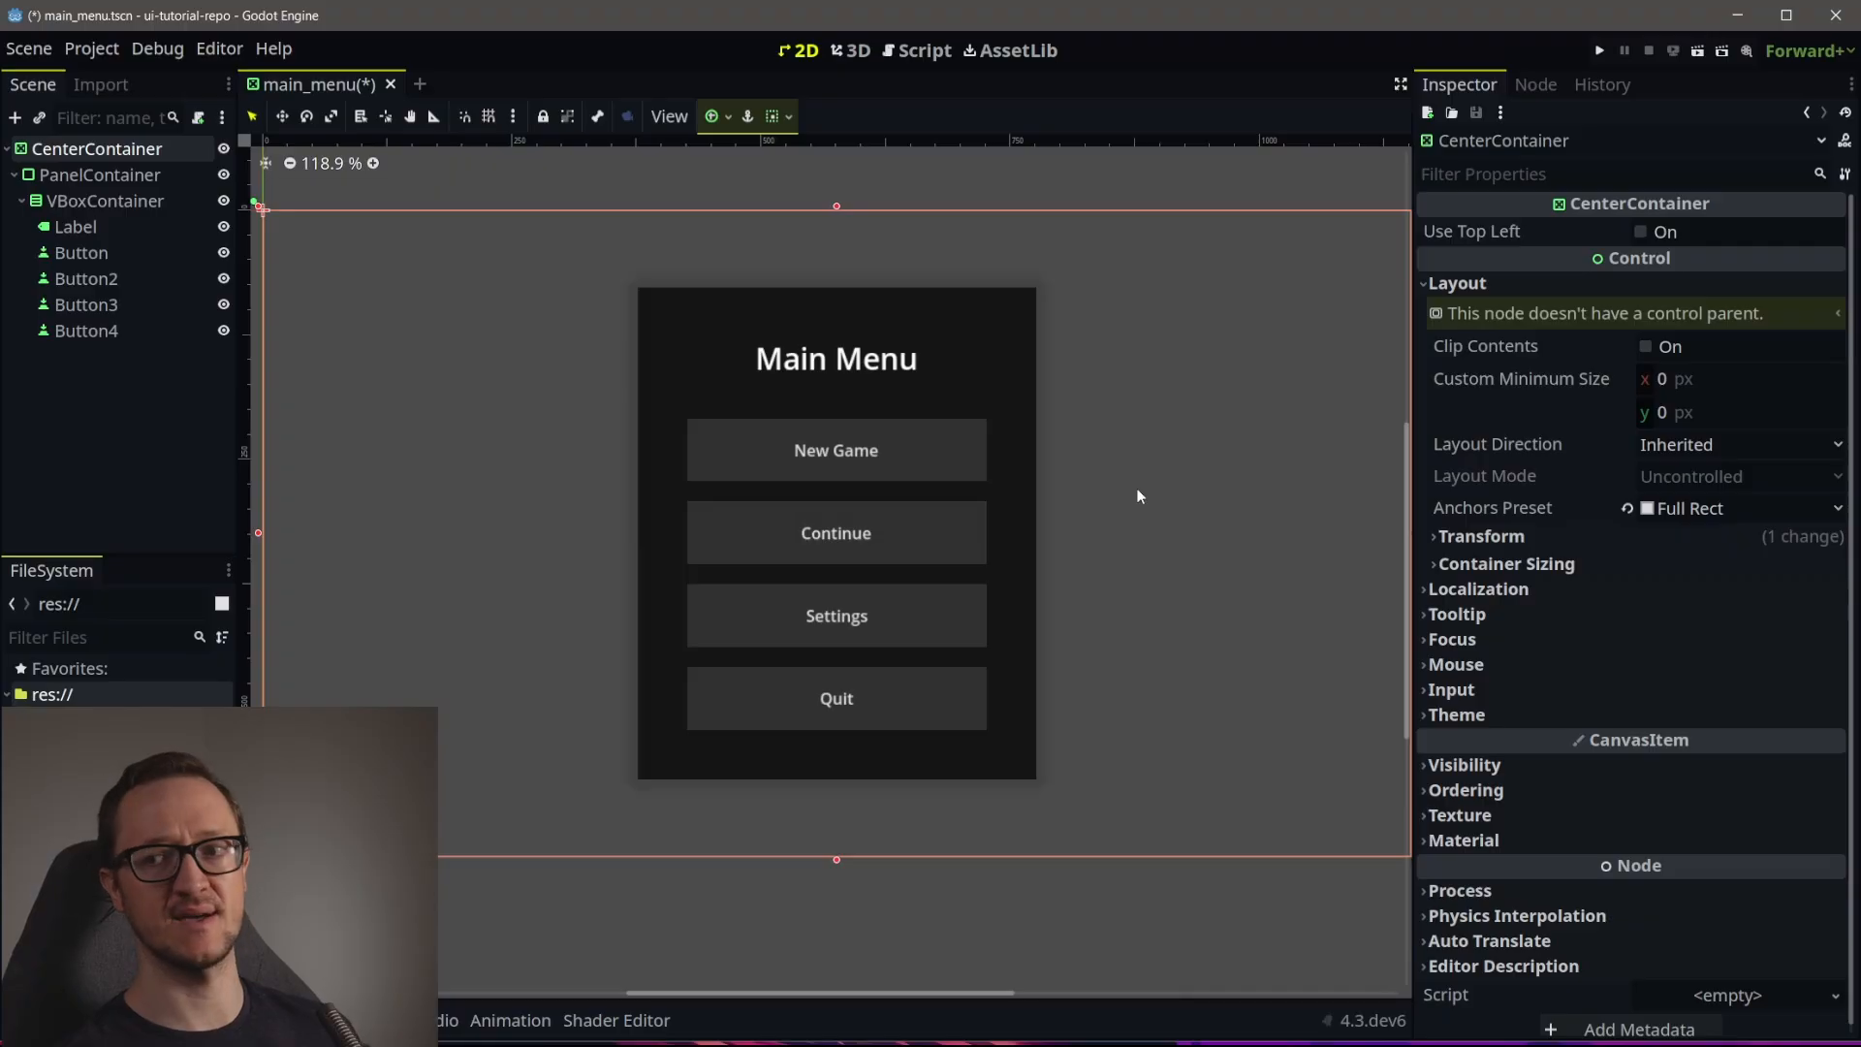
Open my_theme.tres from the New Game button and add a custom type named NewGameButton to its theme items
click(800, 463)
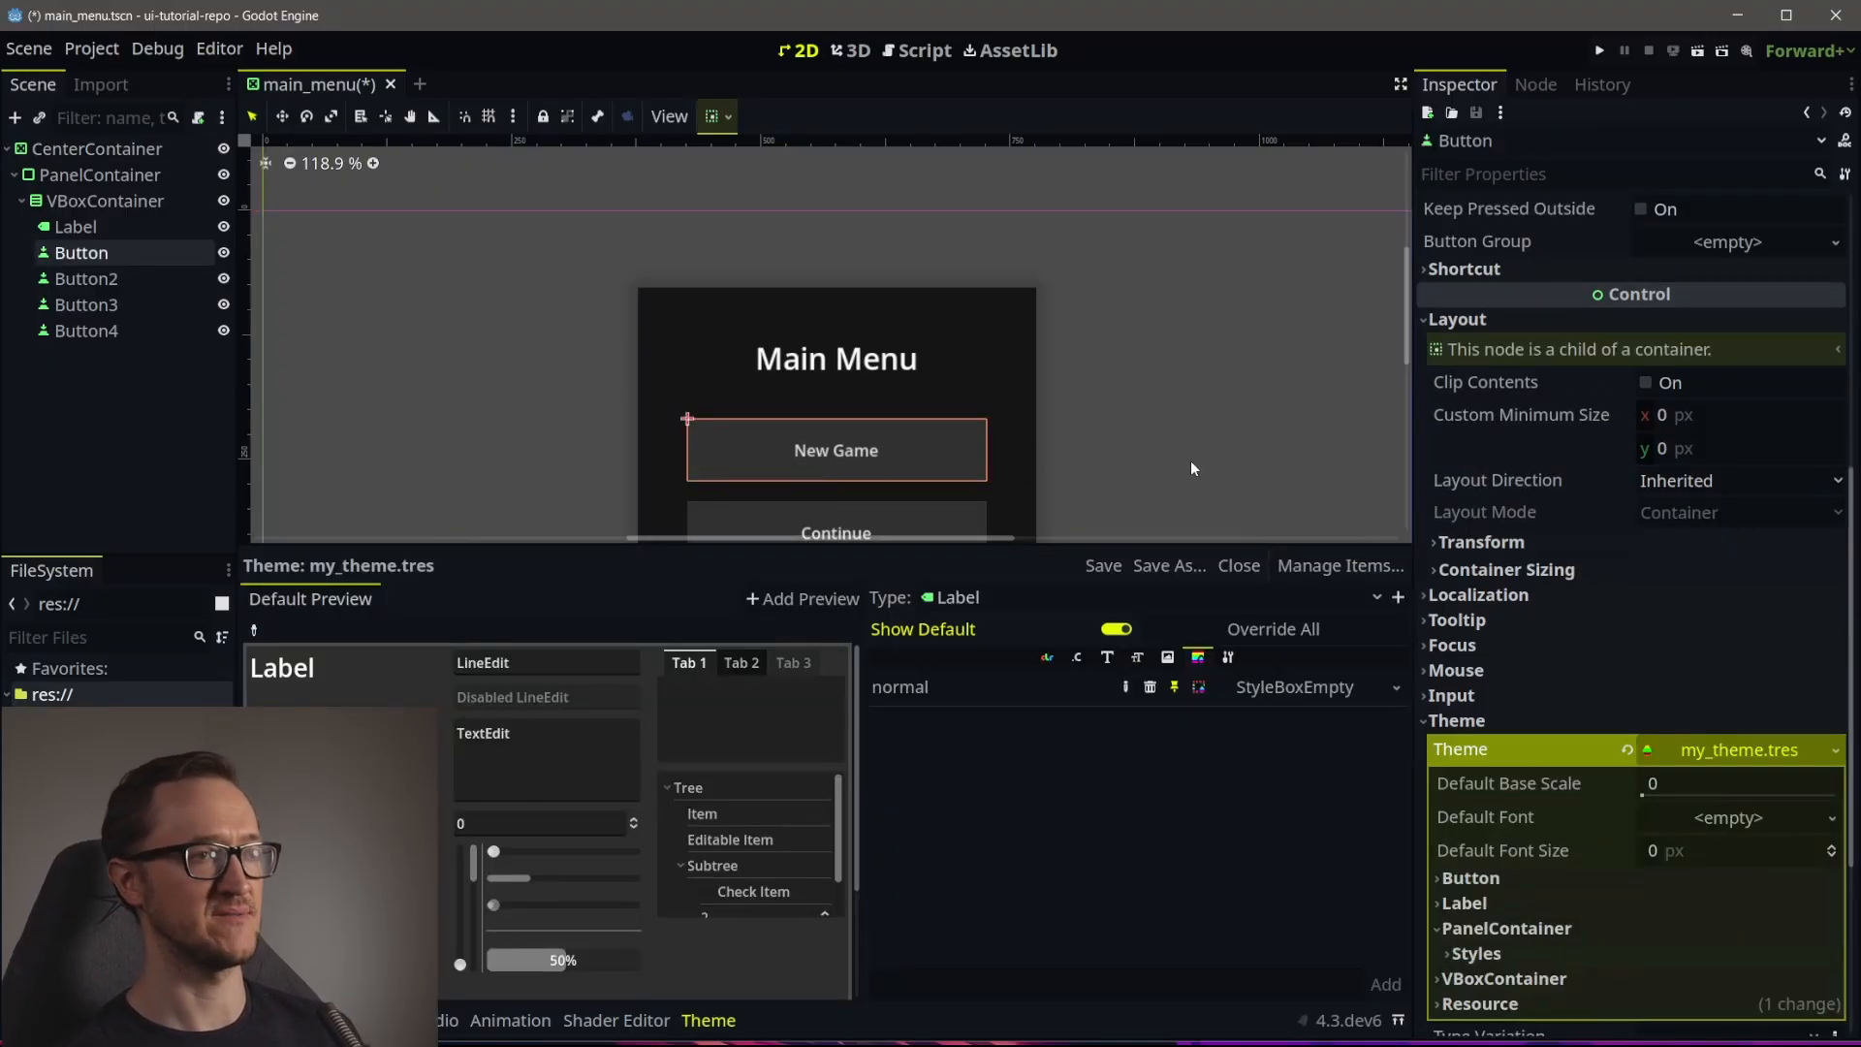
middle_drag(1190, 462, 1150, 287)
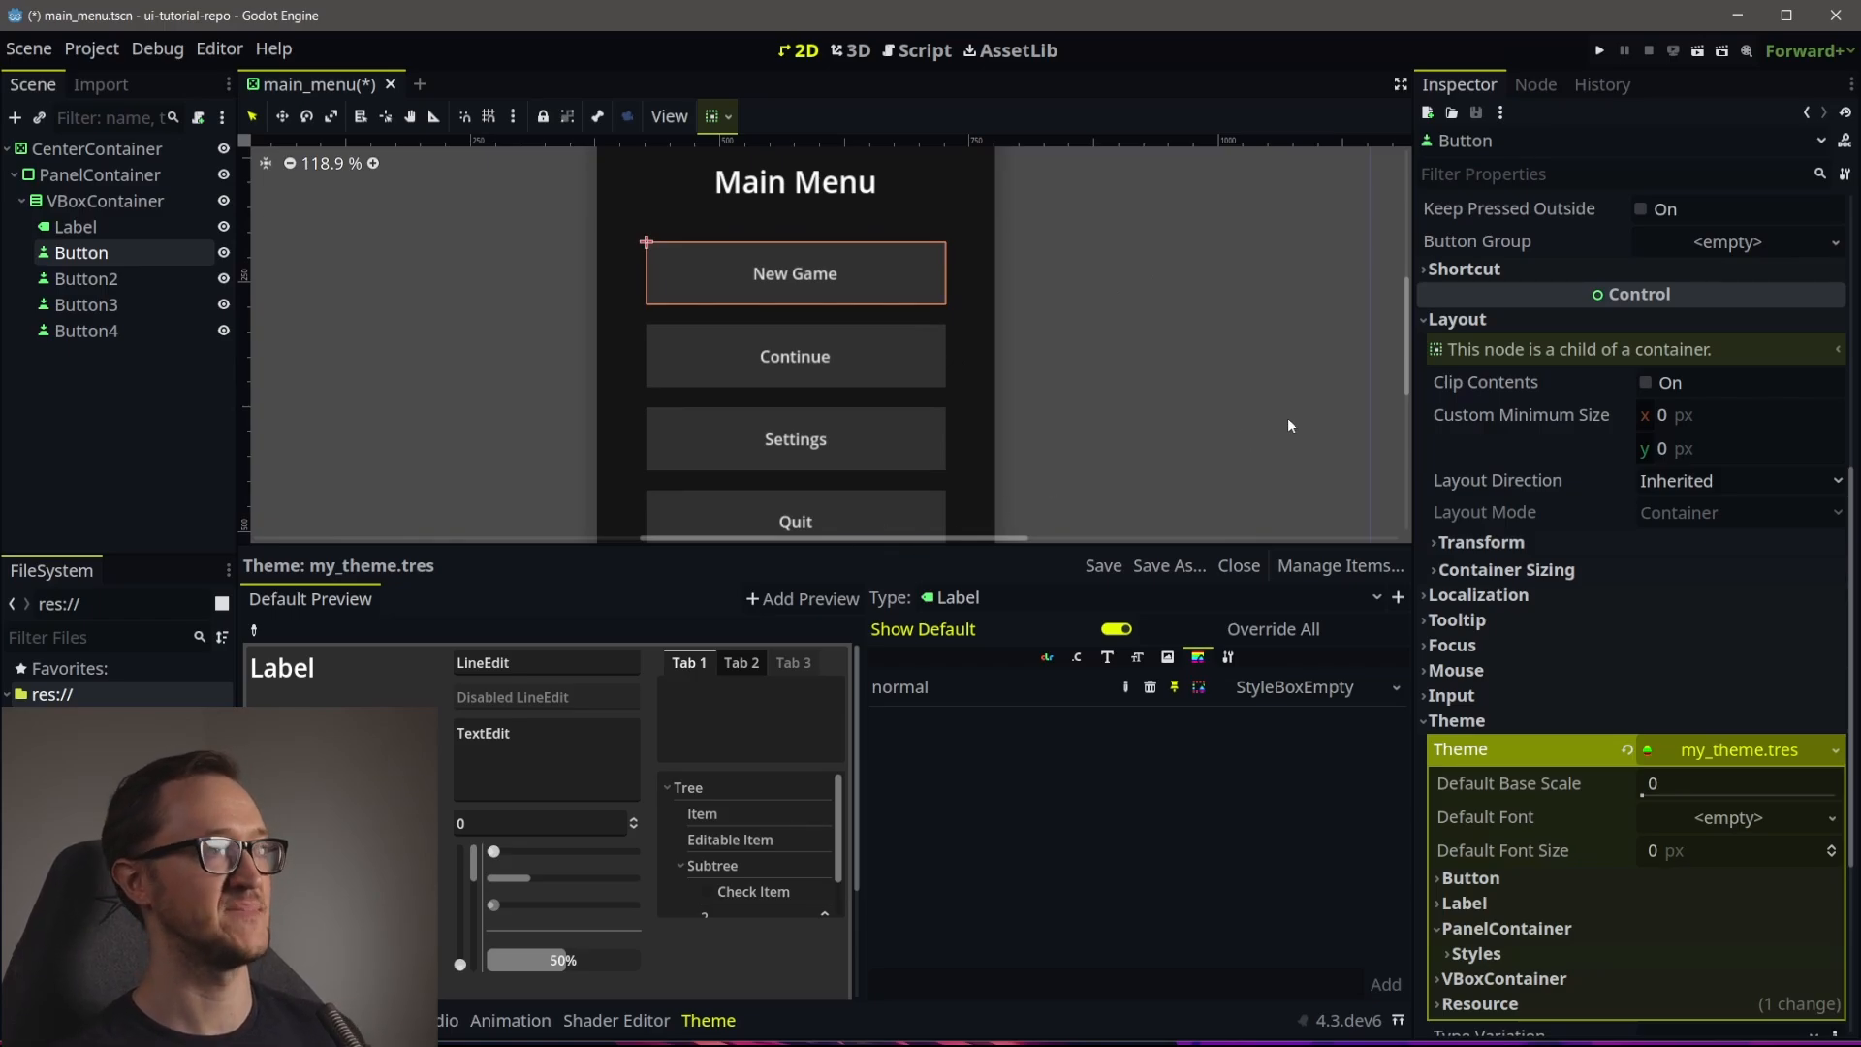
click(1229, 658)
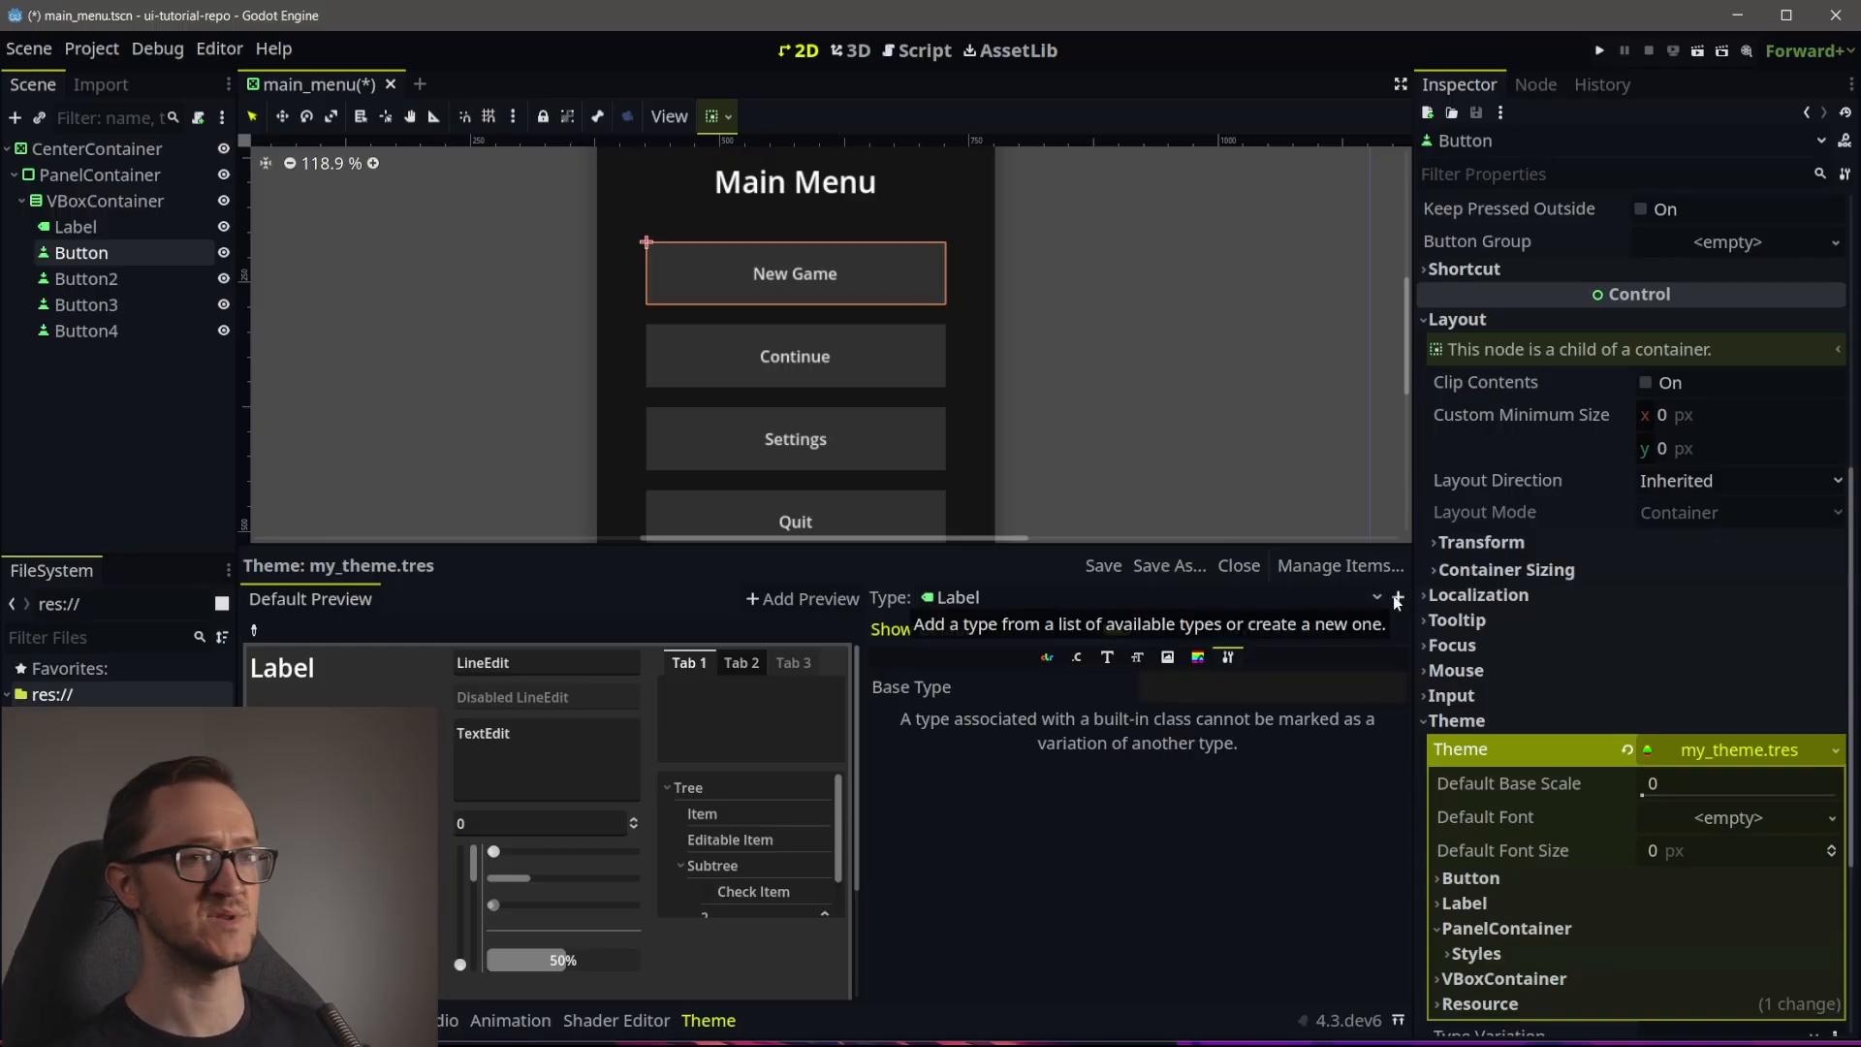
click(1365, 567)
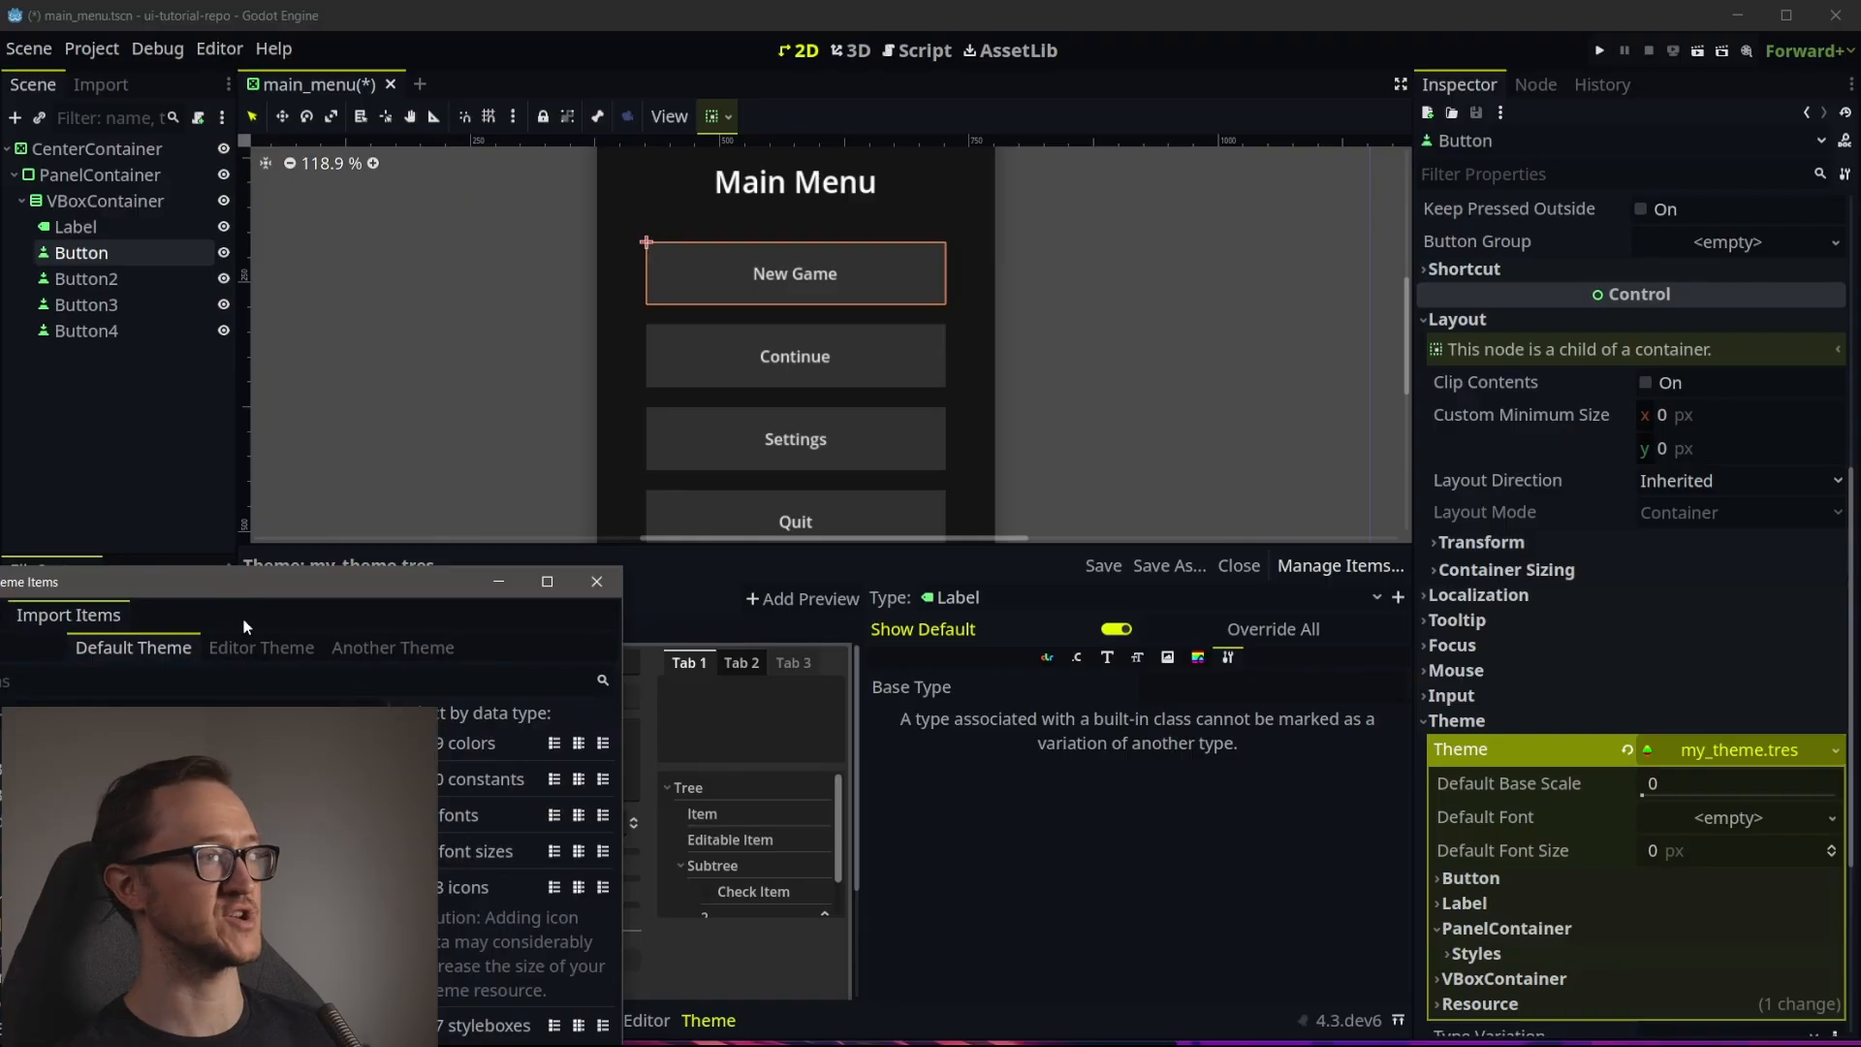
click(10, 617)
drag(165, 586, 1177, 330)
click(1009, 870)
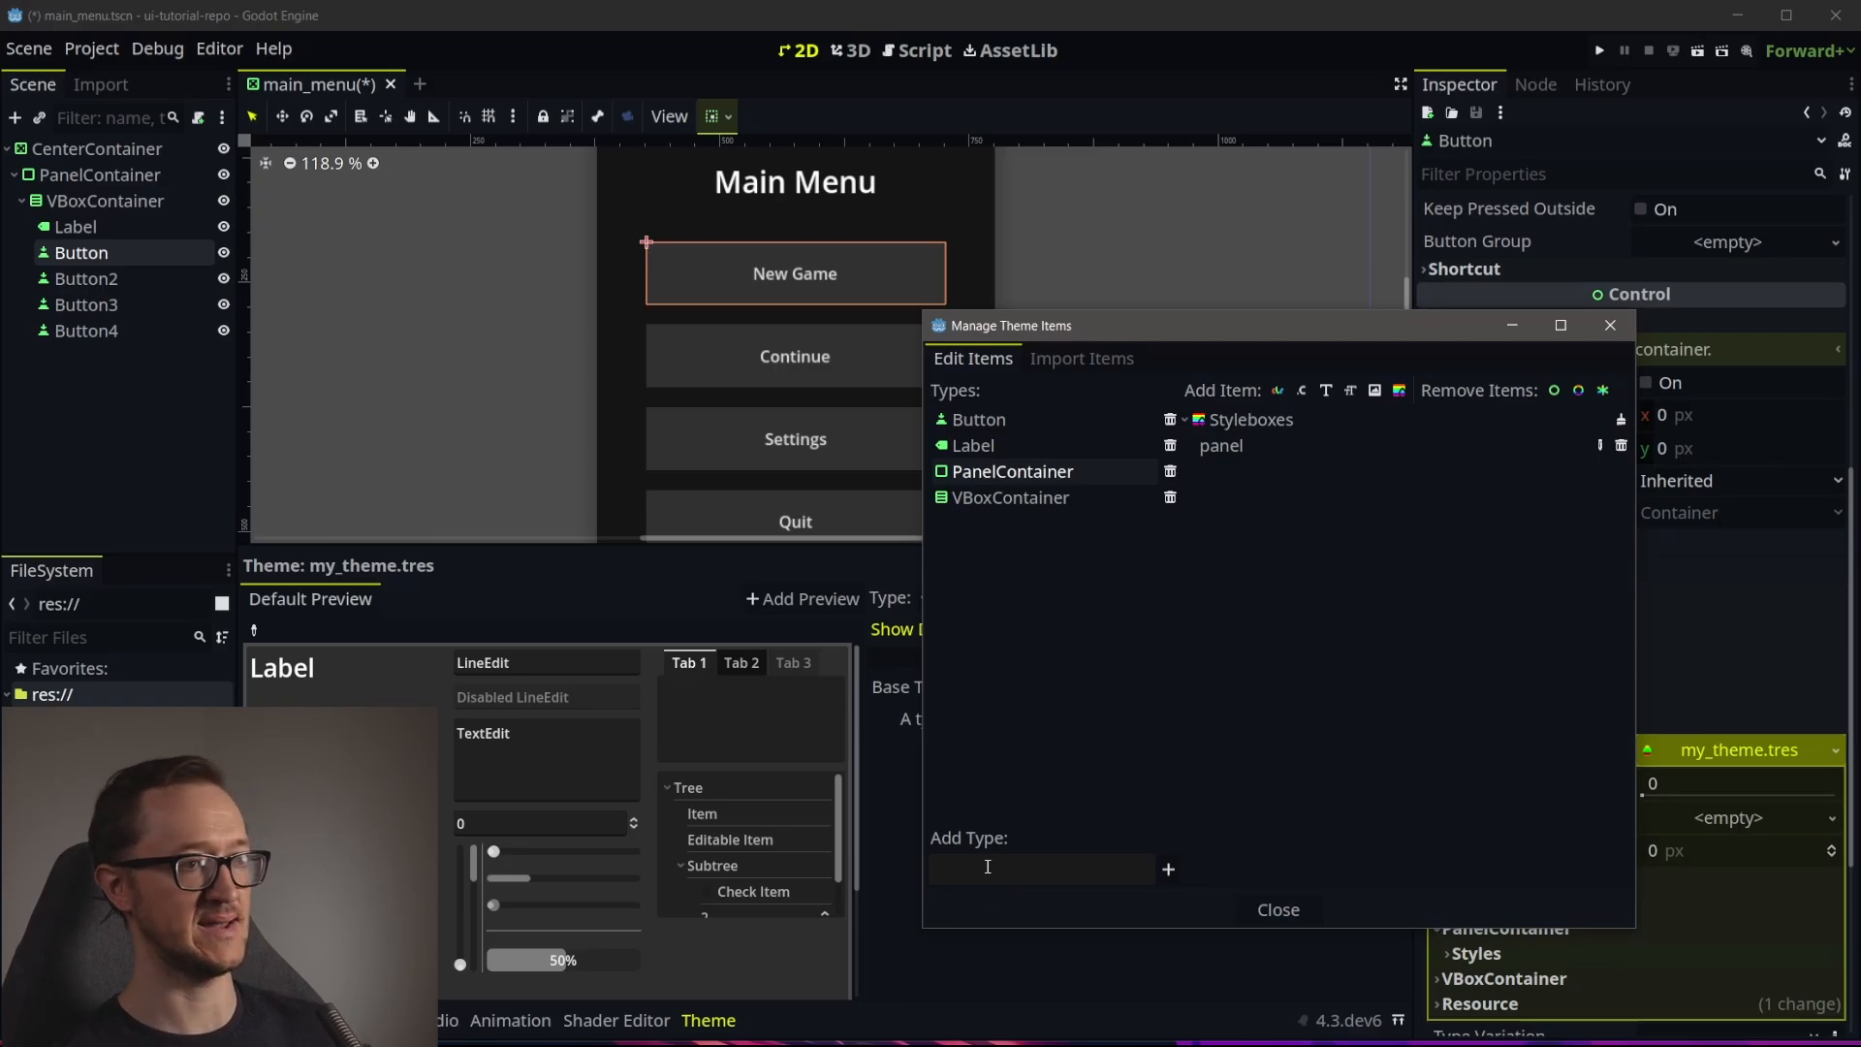
text(NewGameB)
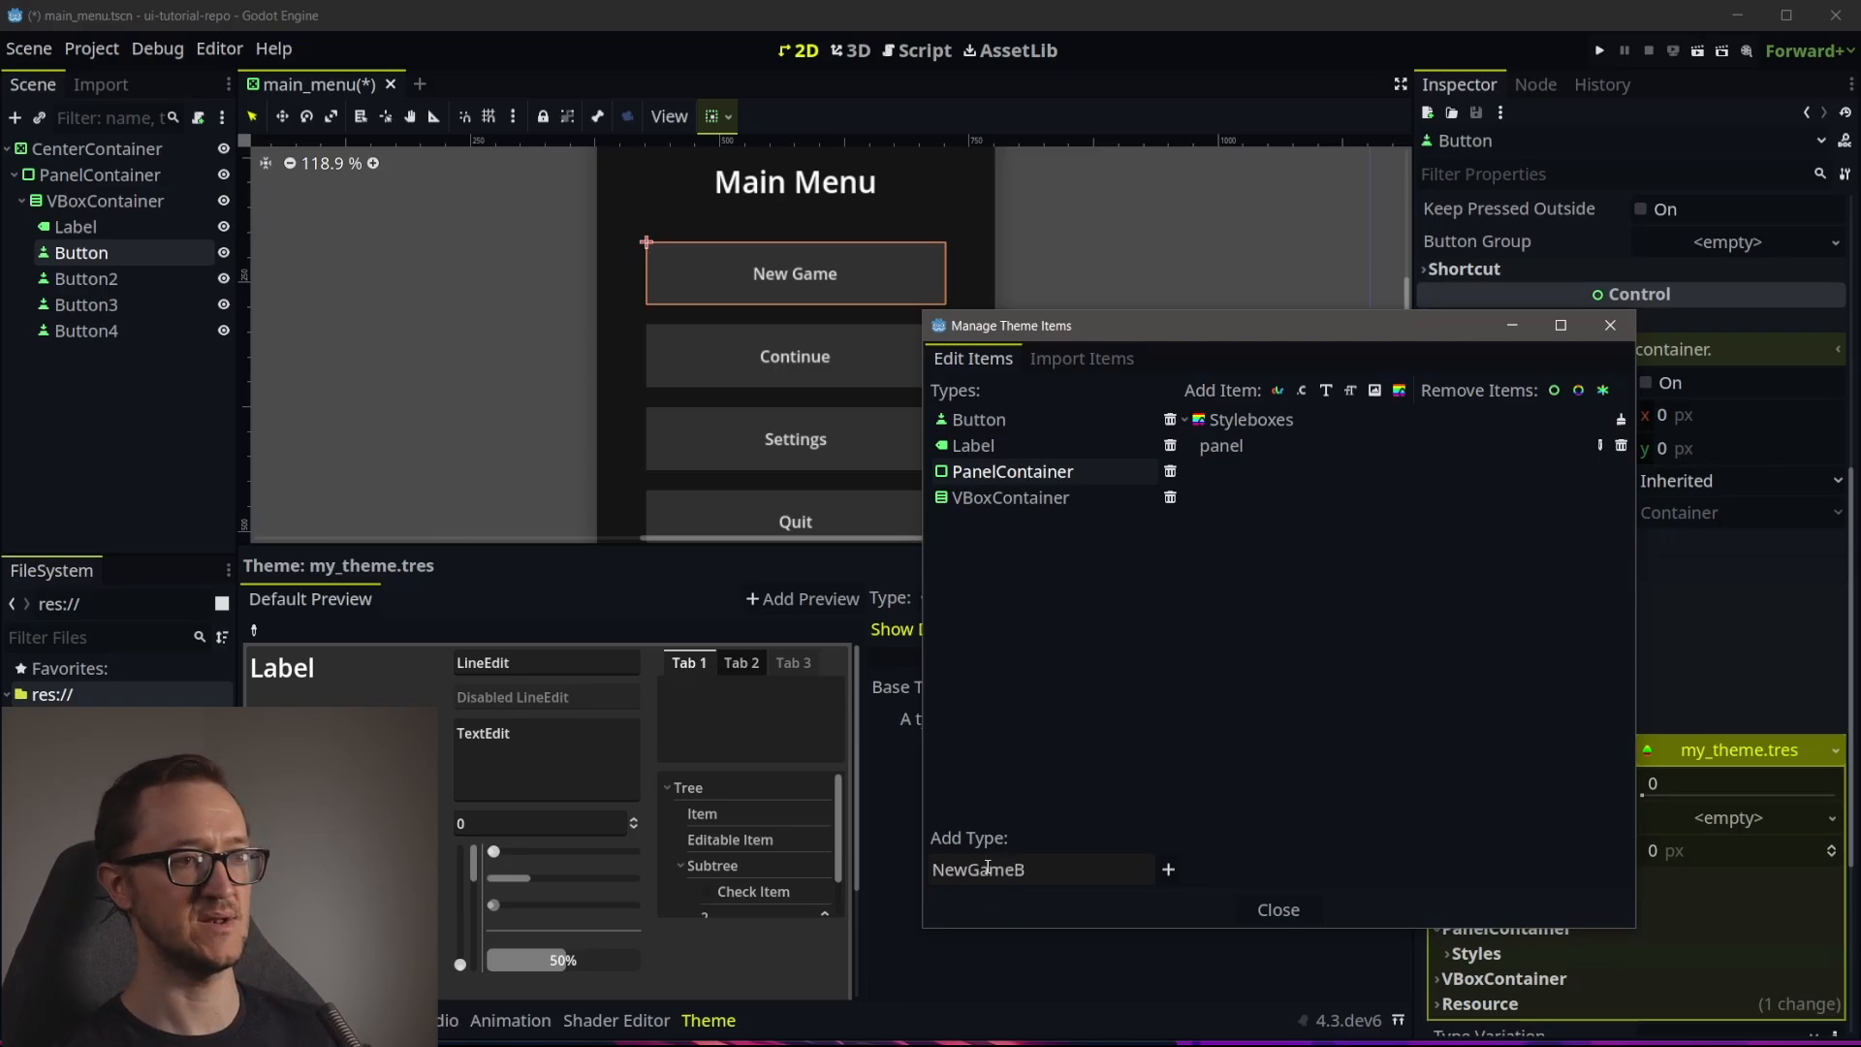
text(utton)
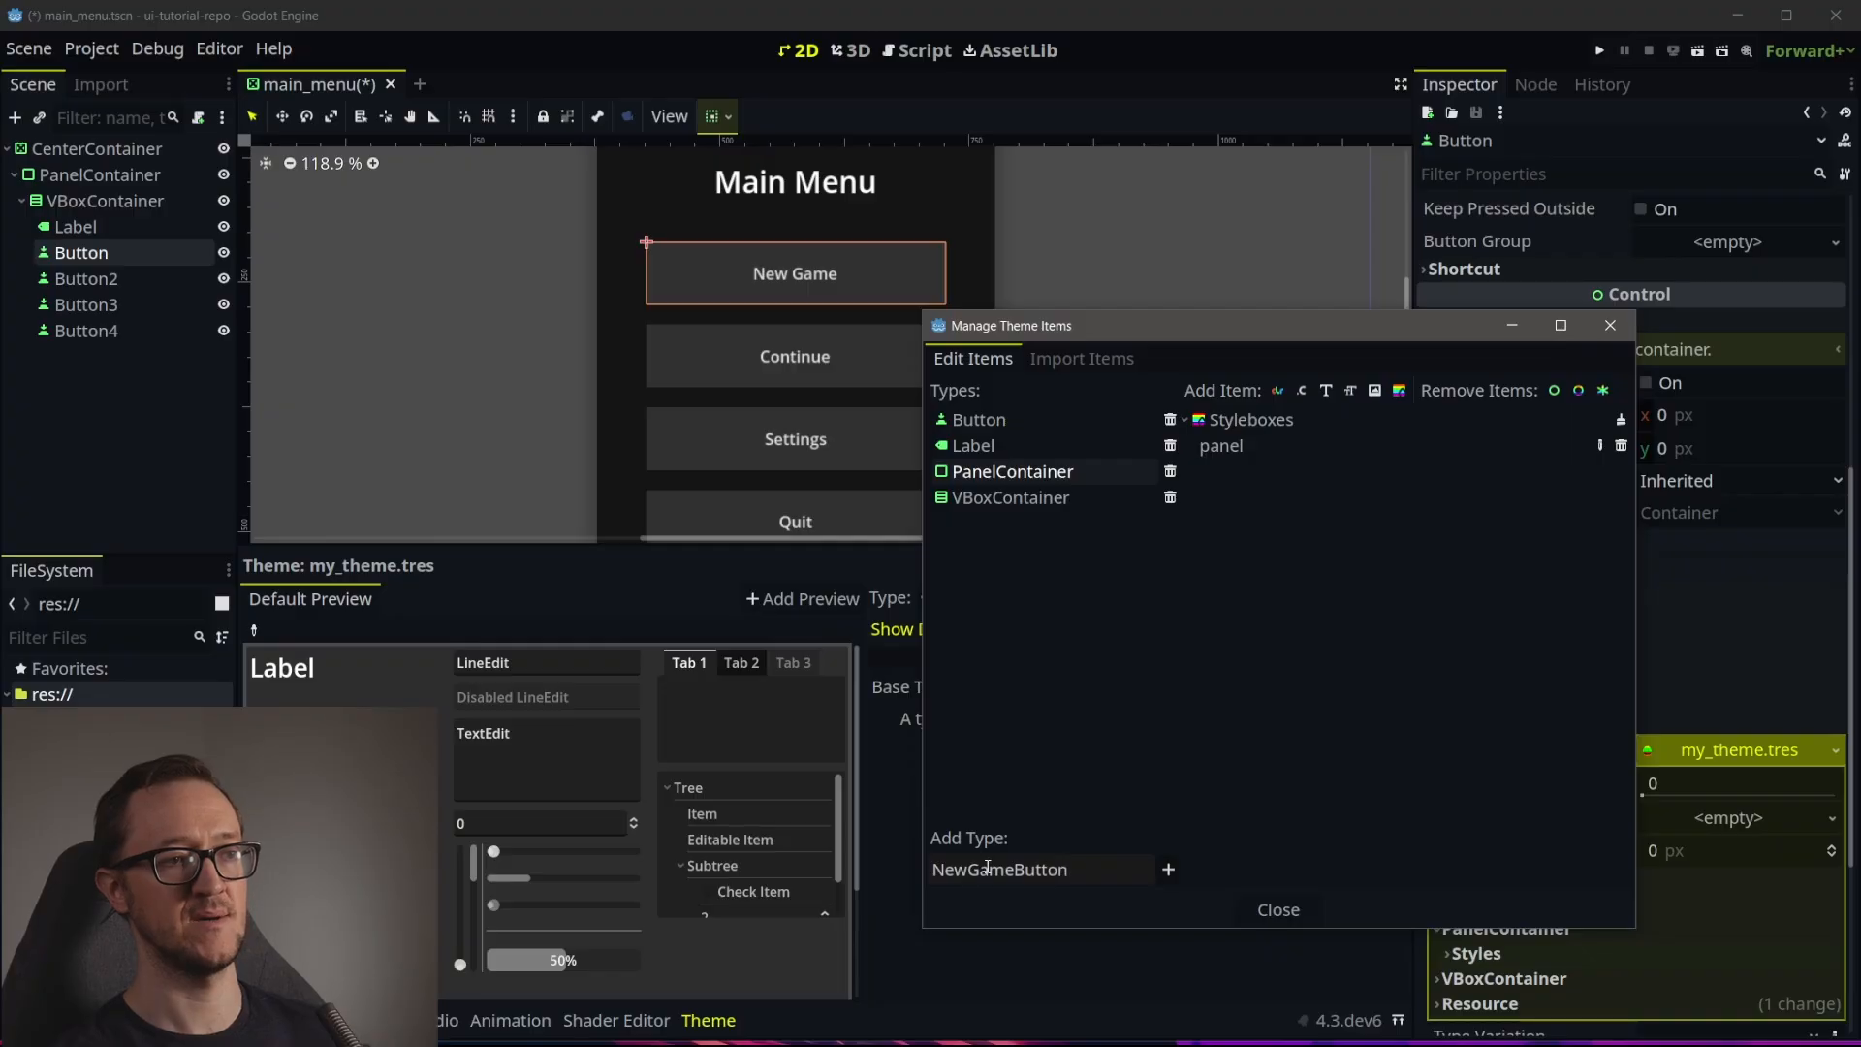
click(1170, 869)
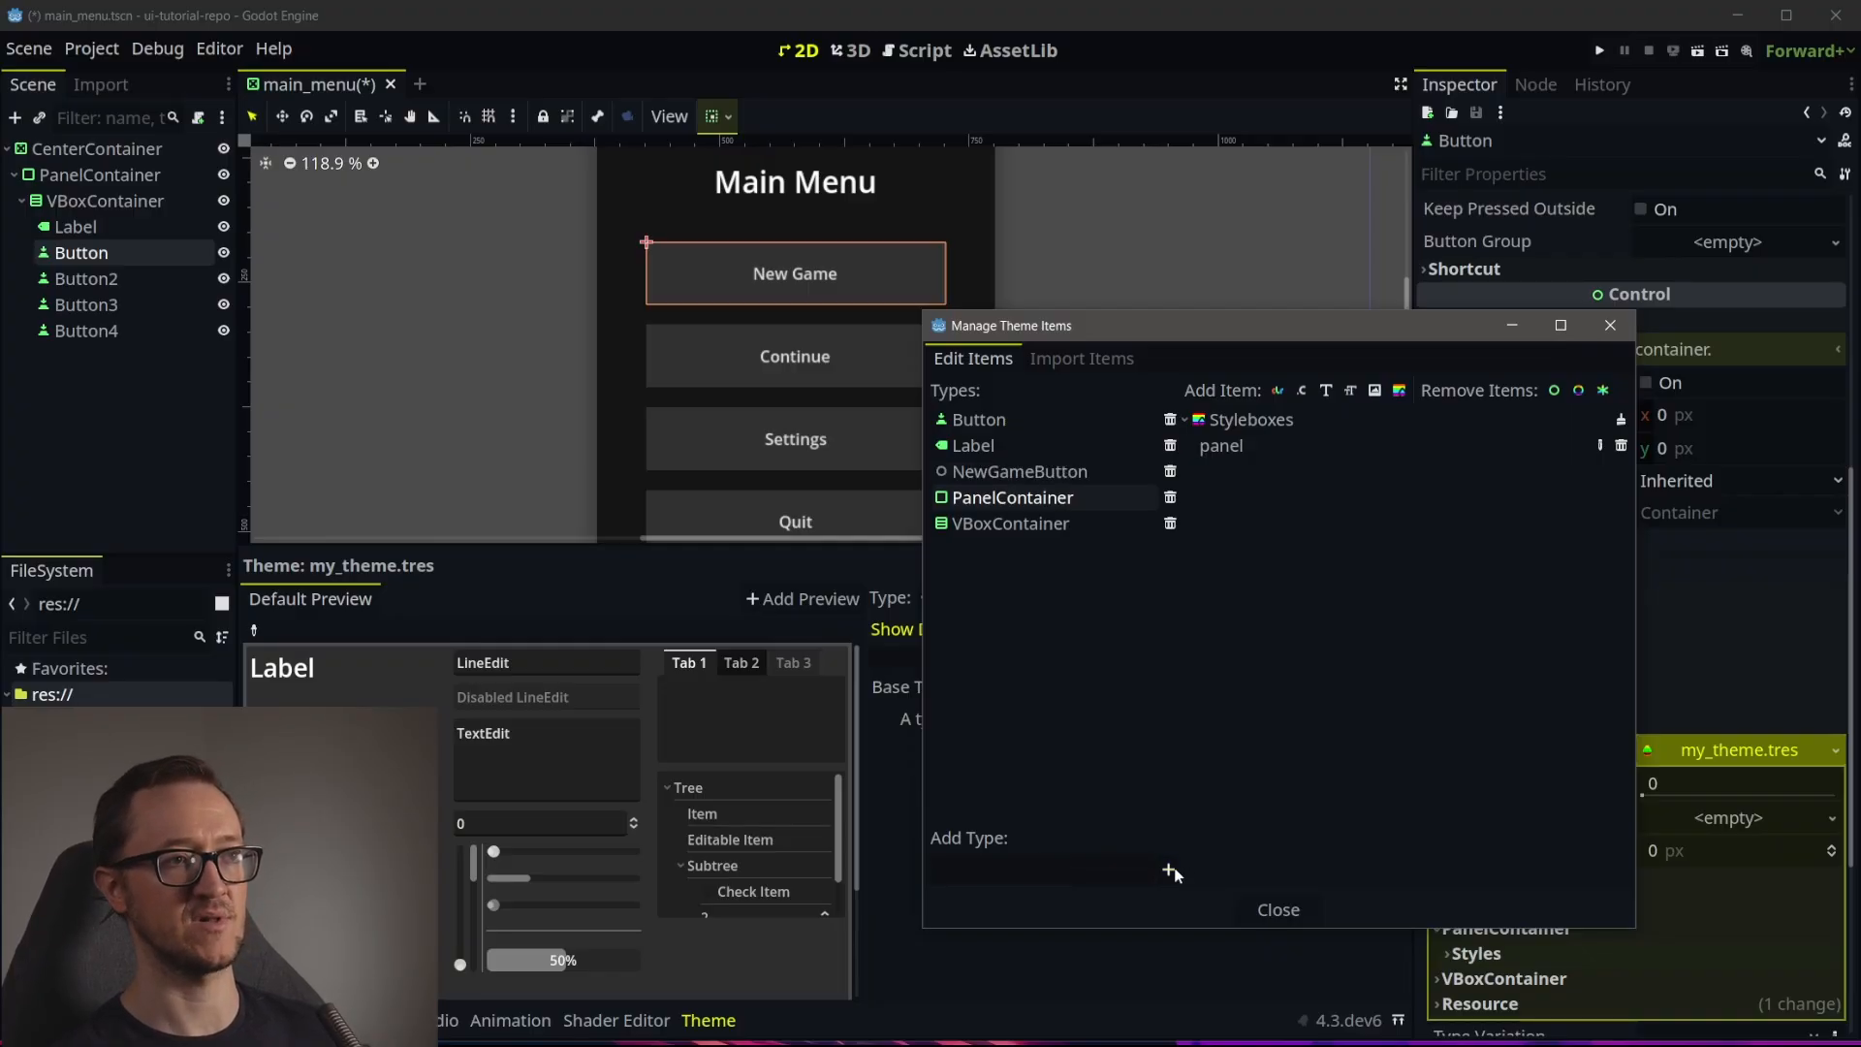
key(Escape)
Switch the theme editor to the NewGameButton type and look through its item categories
click(1090, 601)
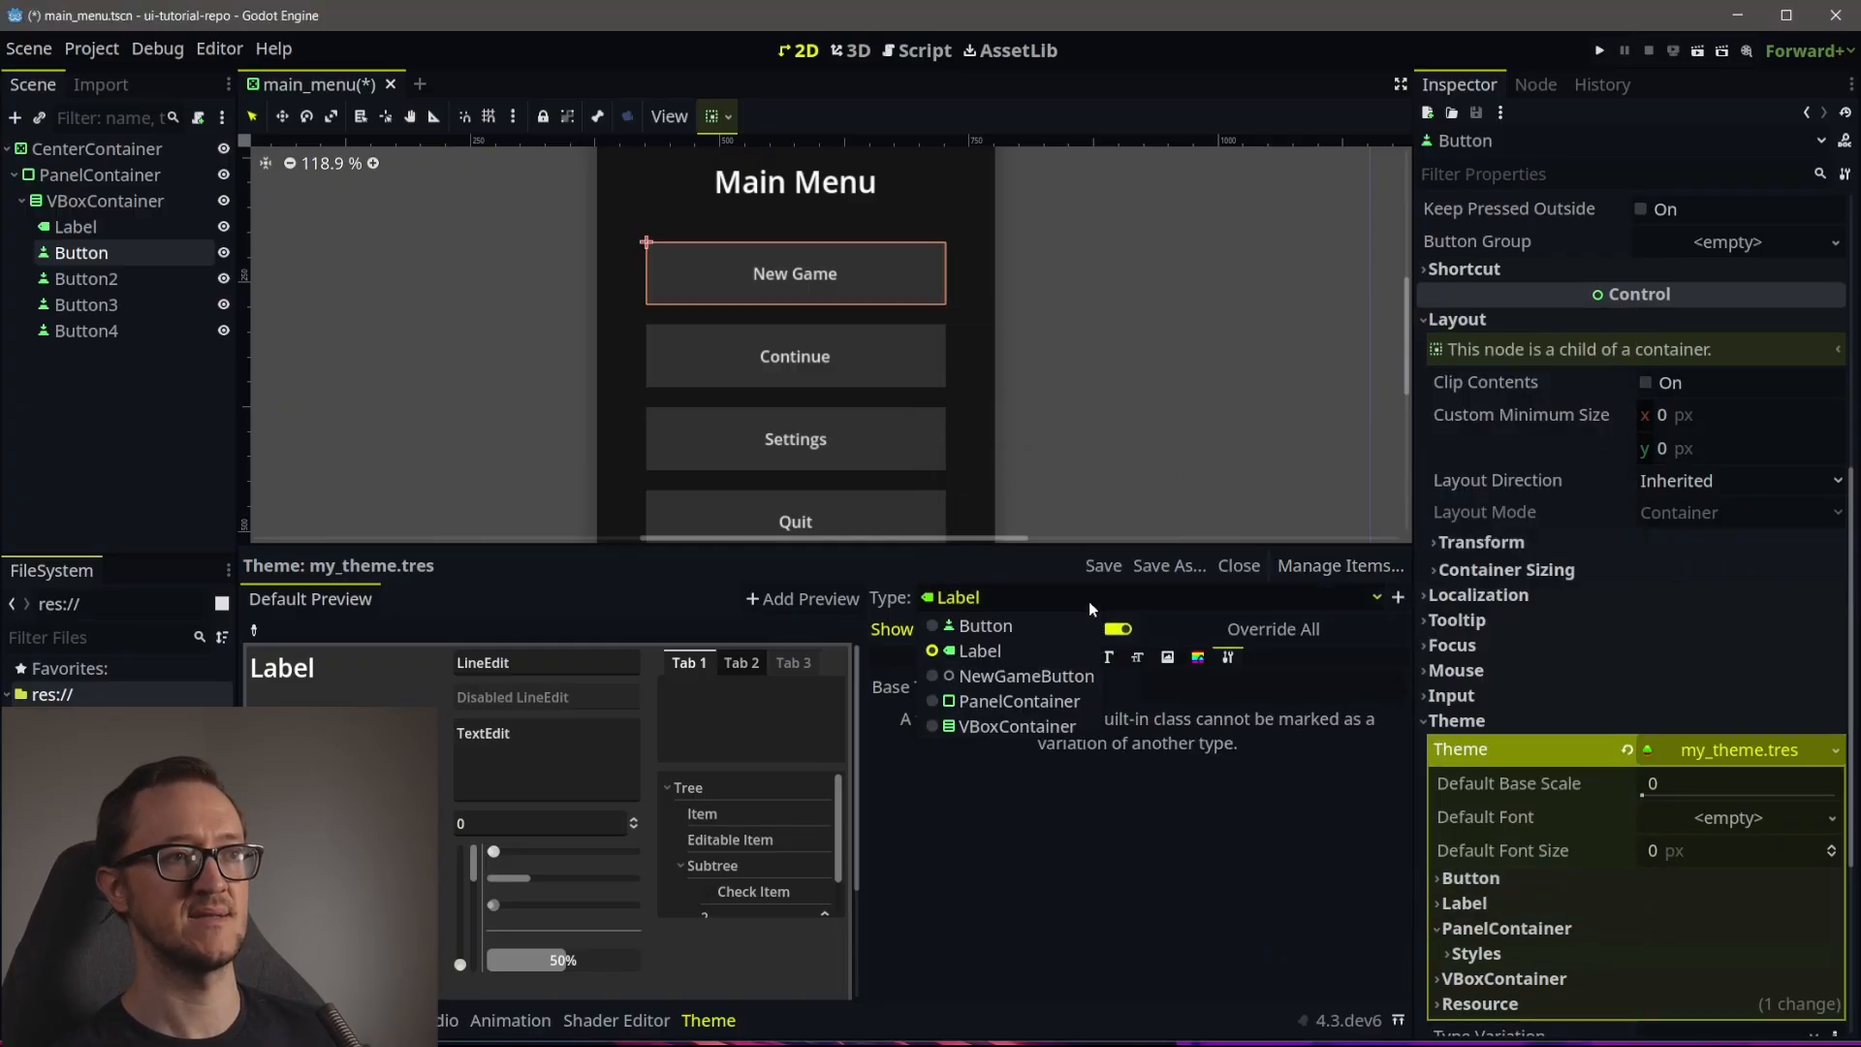
click(1041, 678)
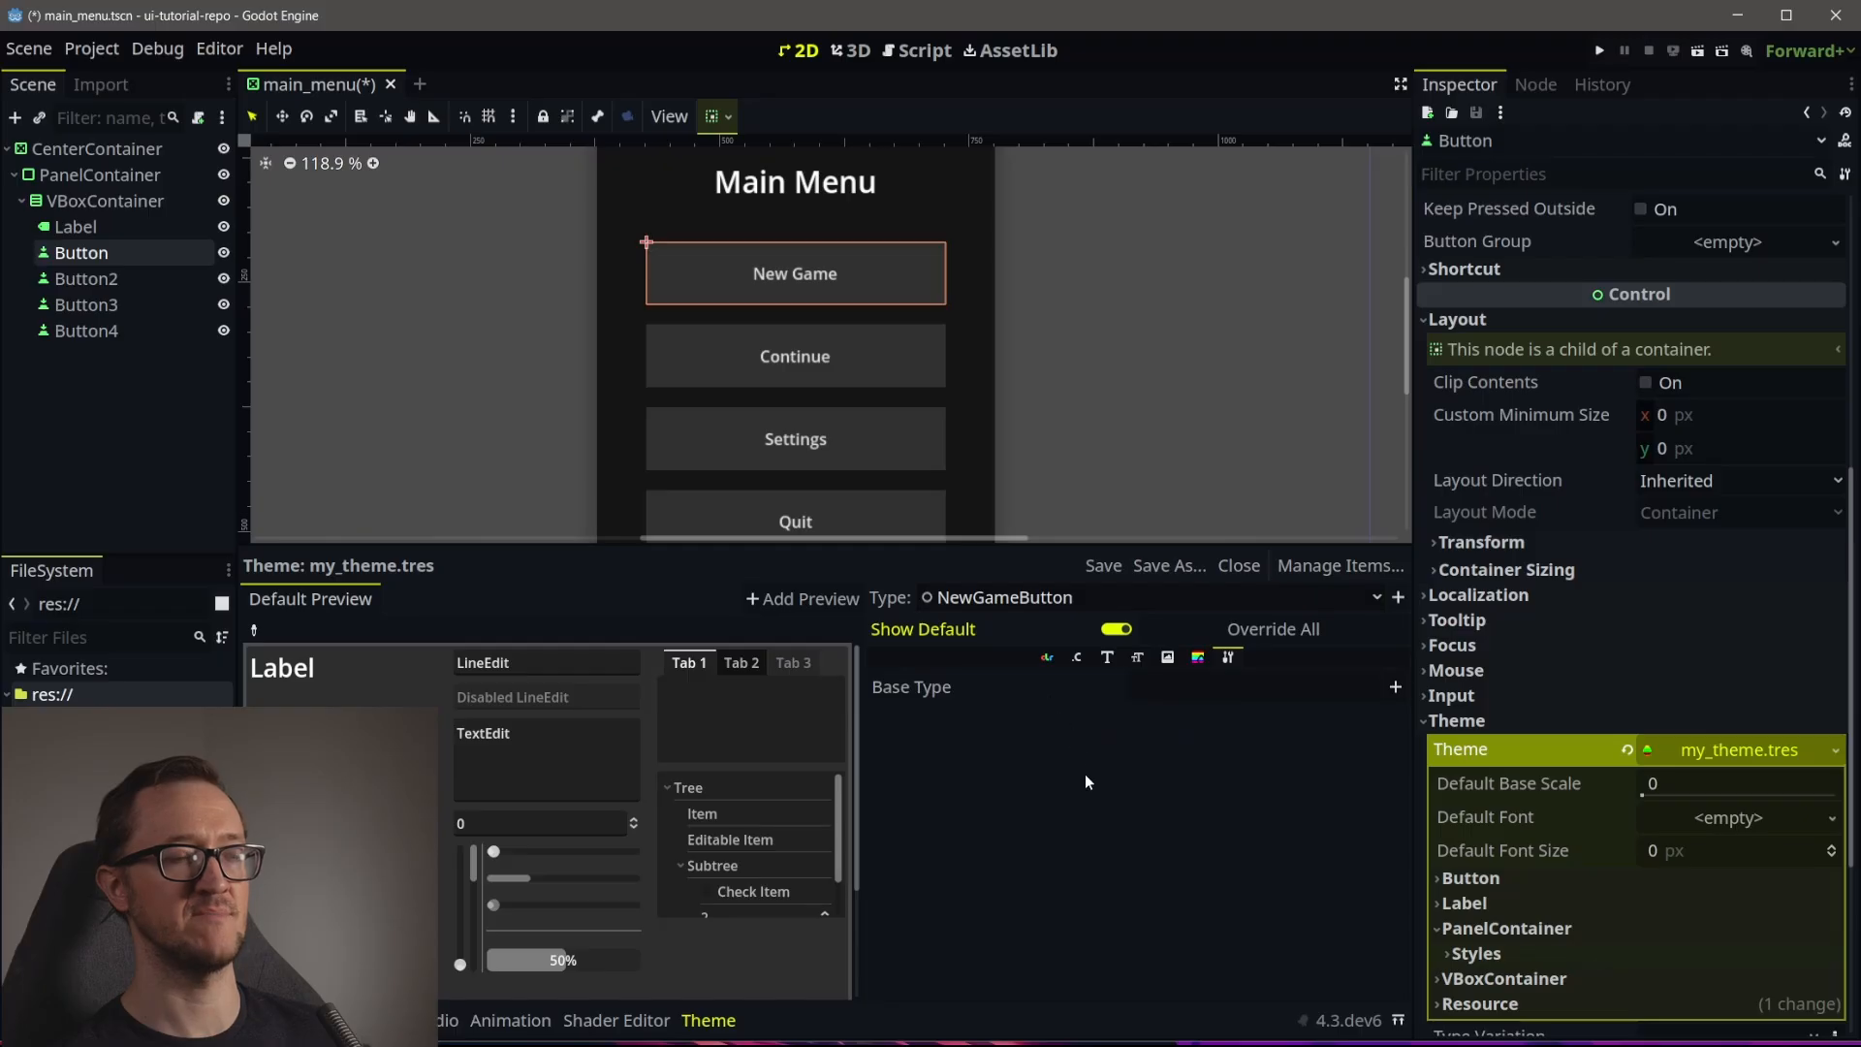
click(1166, 659)
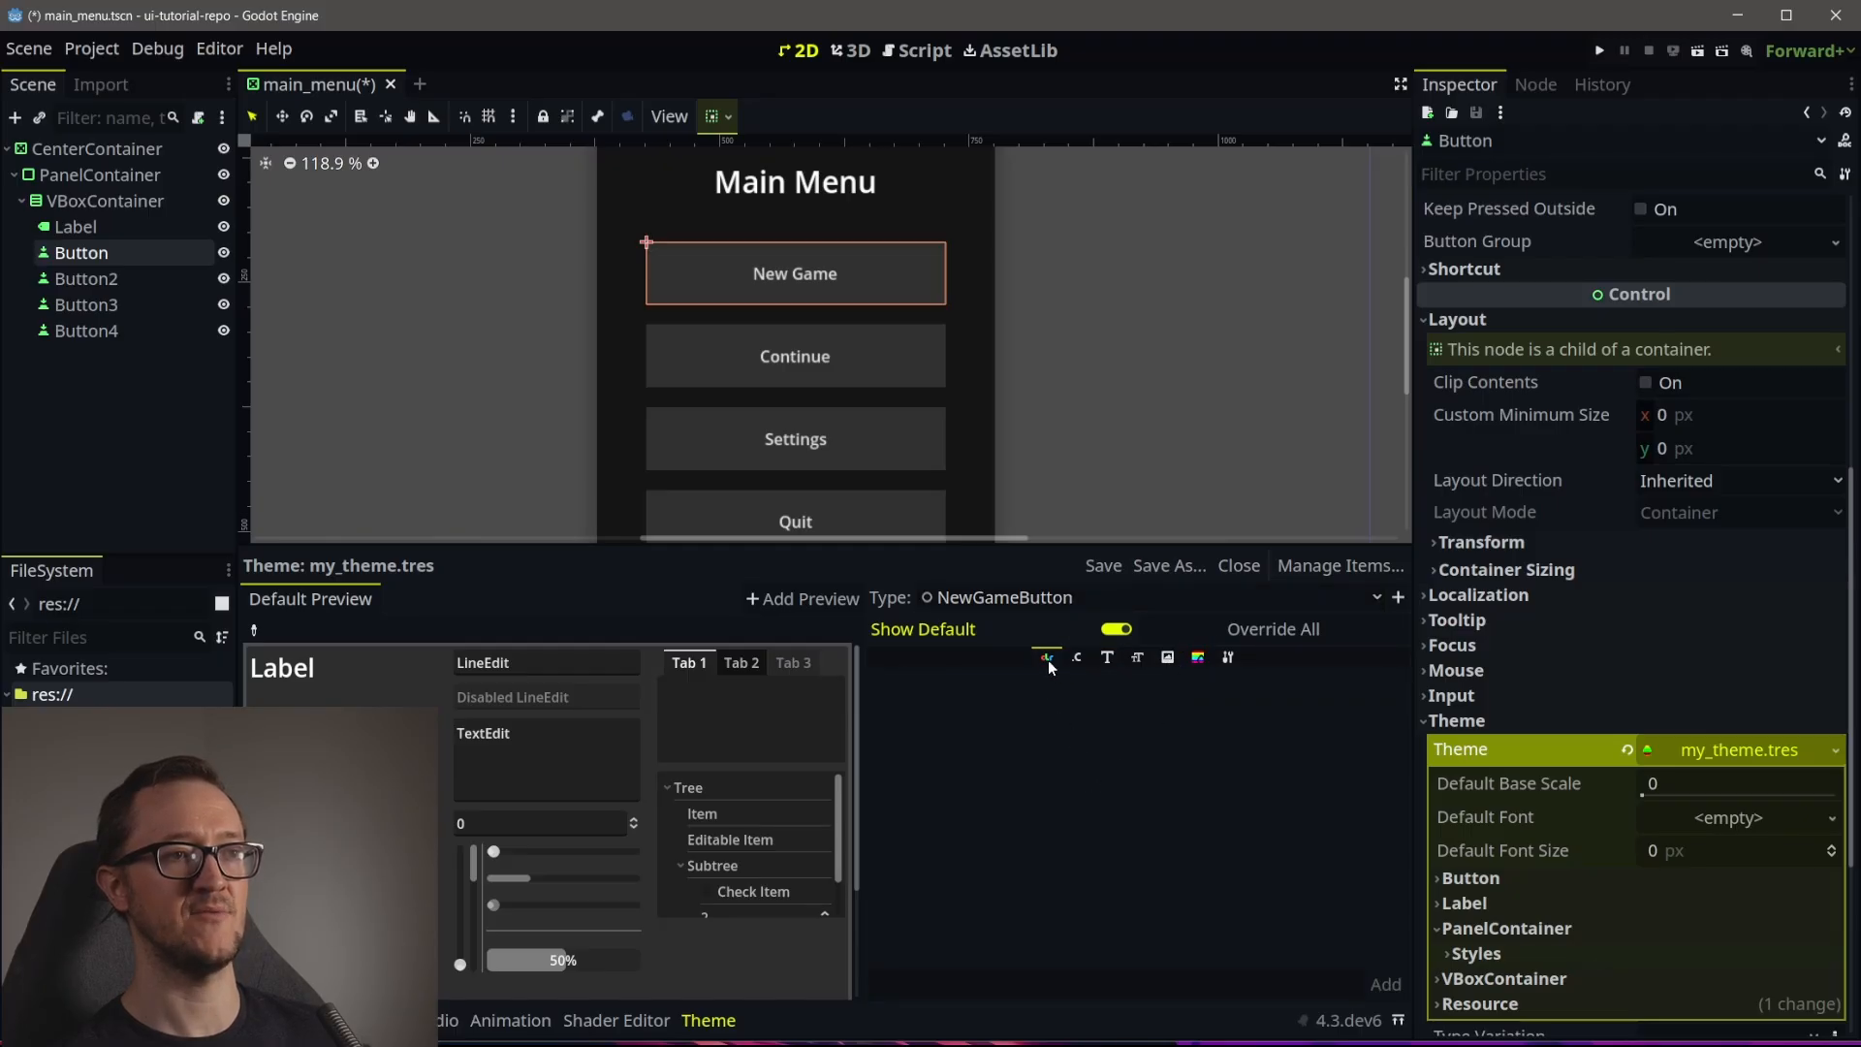
click(1107, 659)
click(1202, 660)
click(1227, 660)
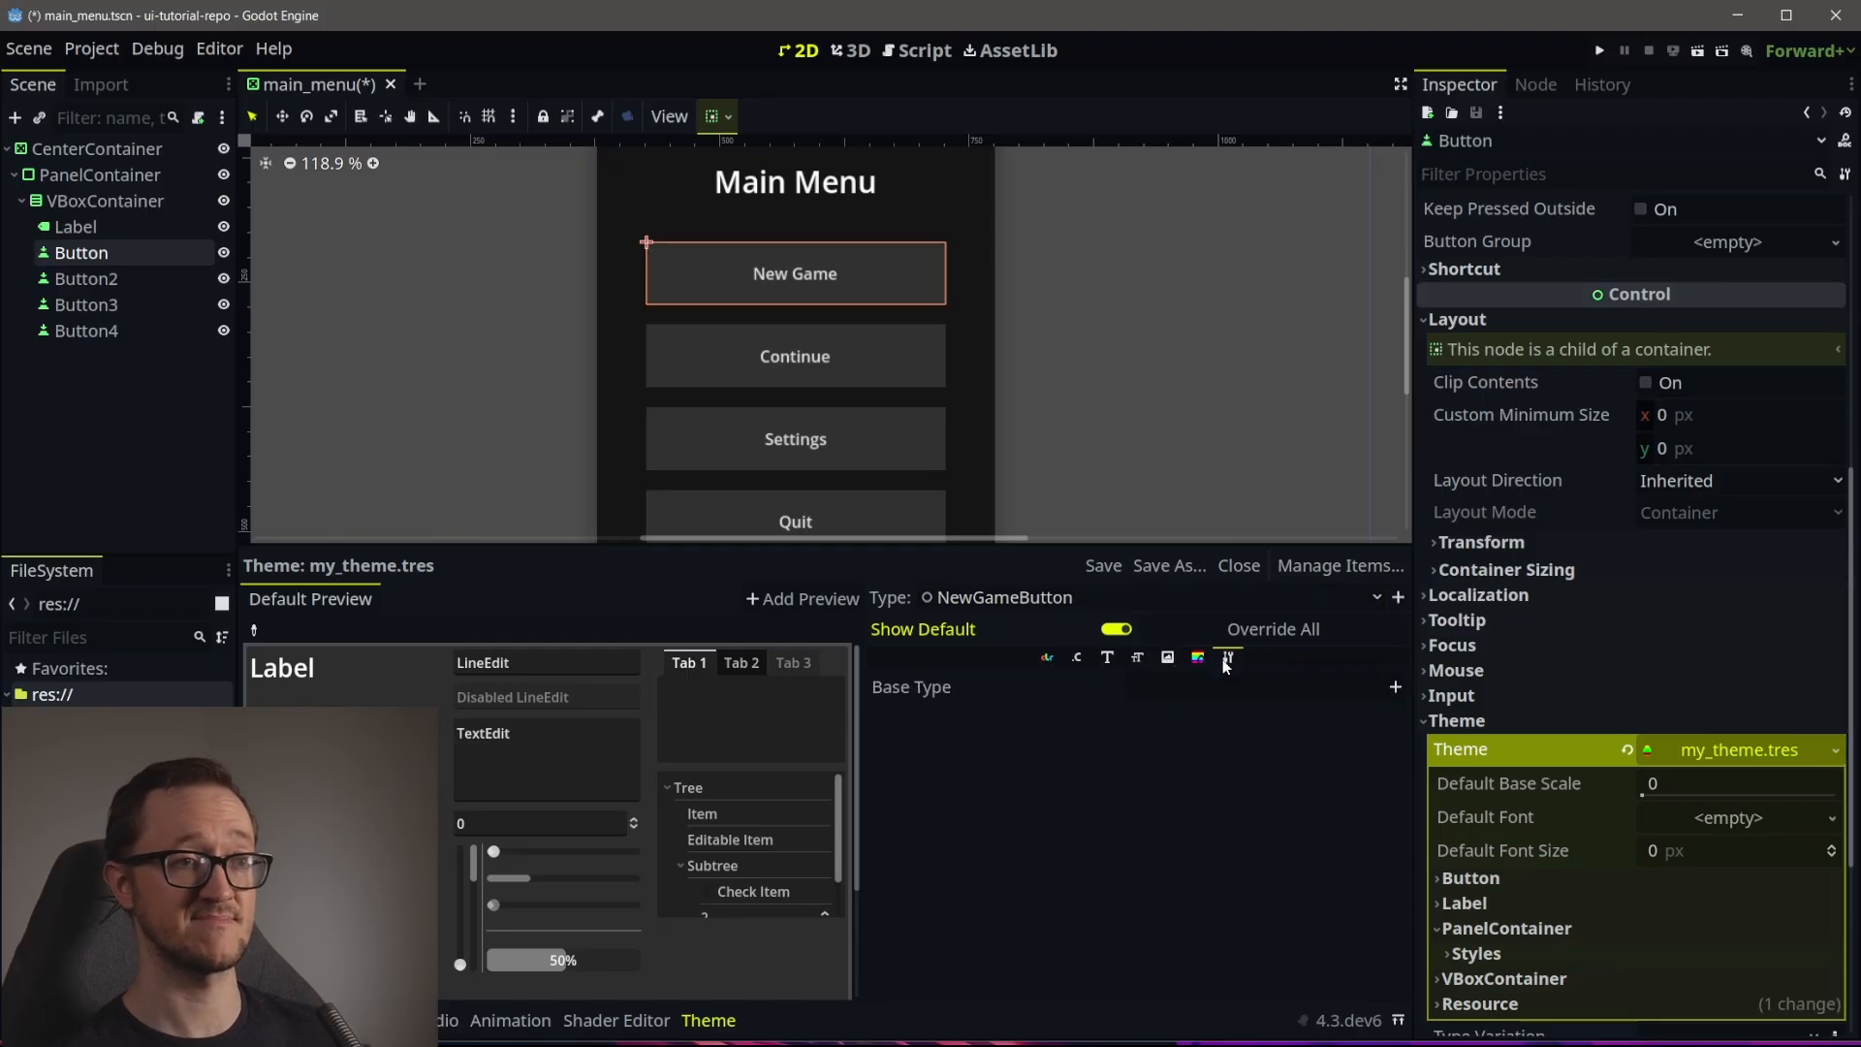
click(1202, 659)
click(1169, 658)
click(1227, 658)
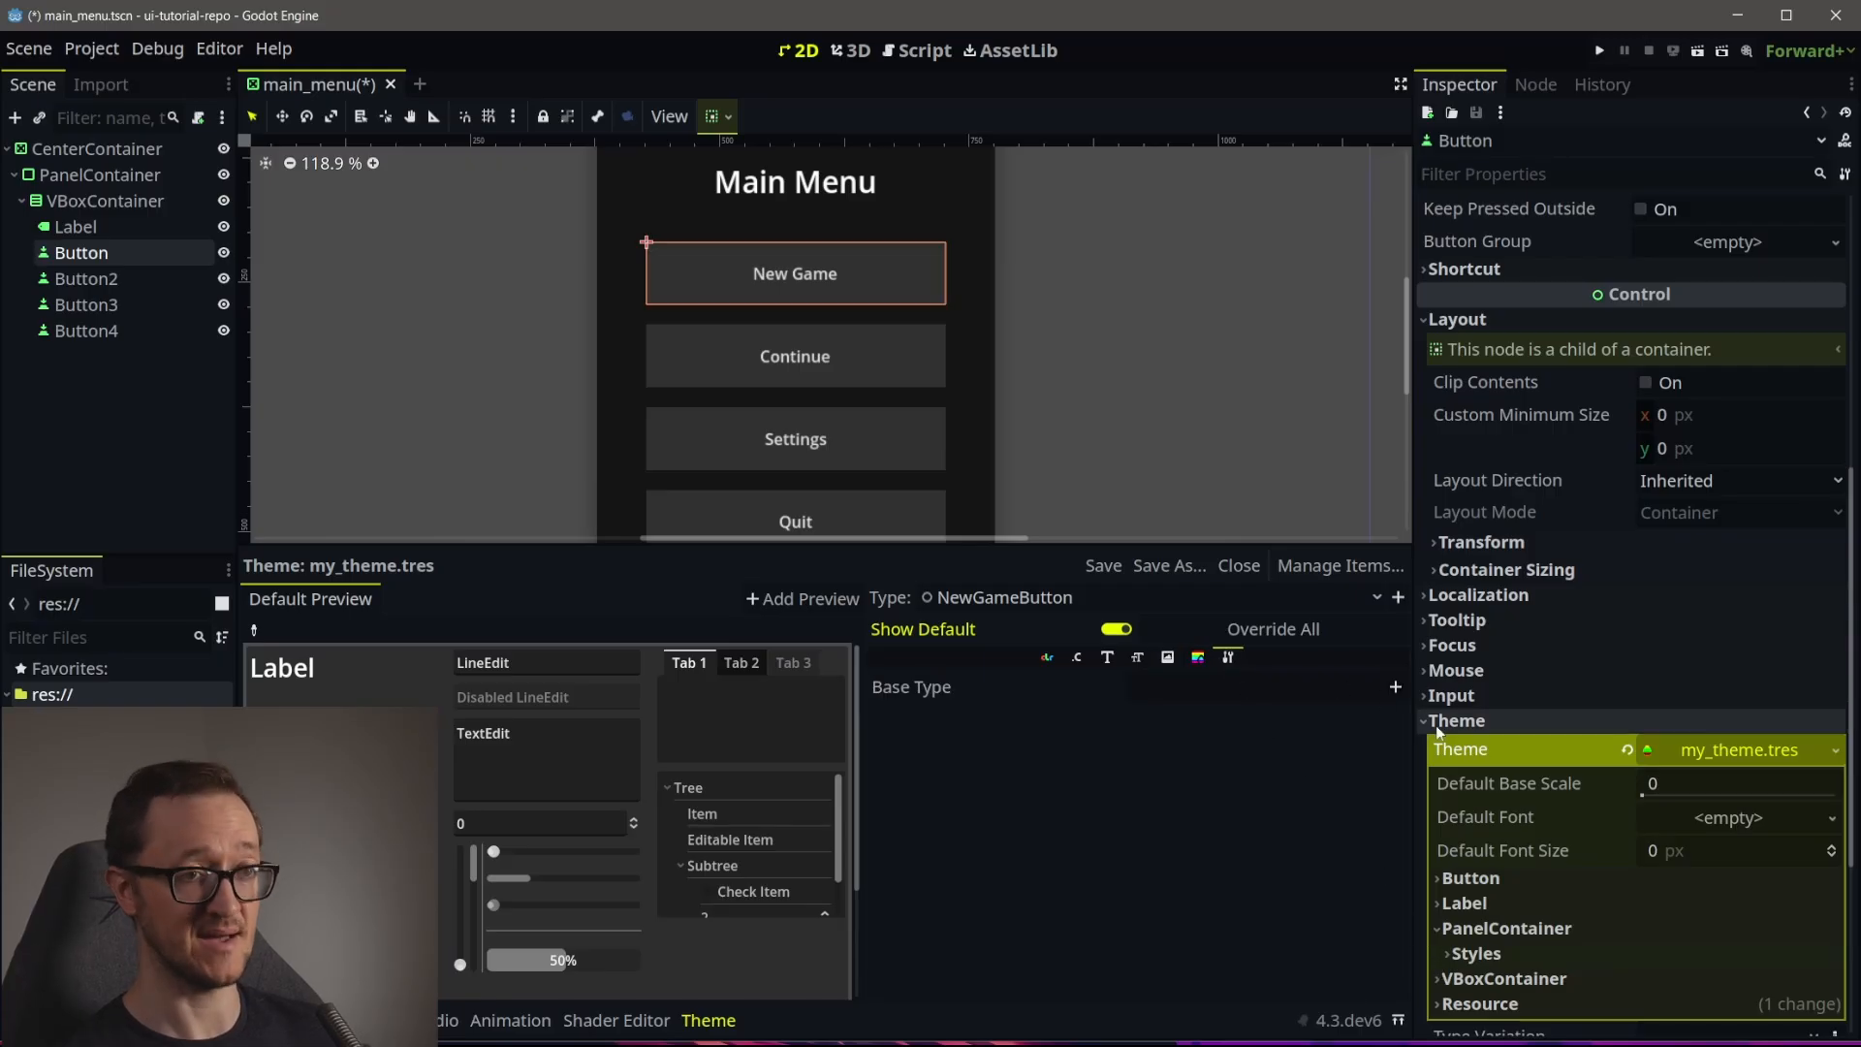
Set Button as the base type of NewGameButton and override its normal style
click(1393, 685)
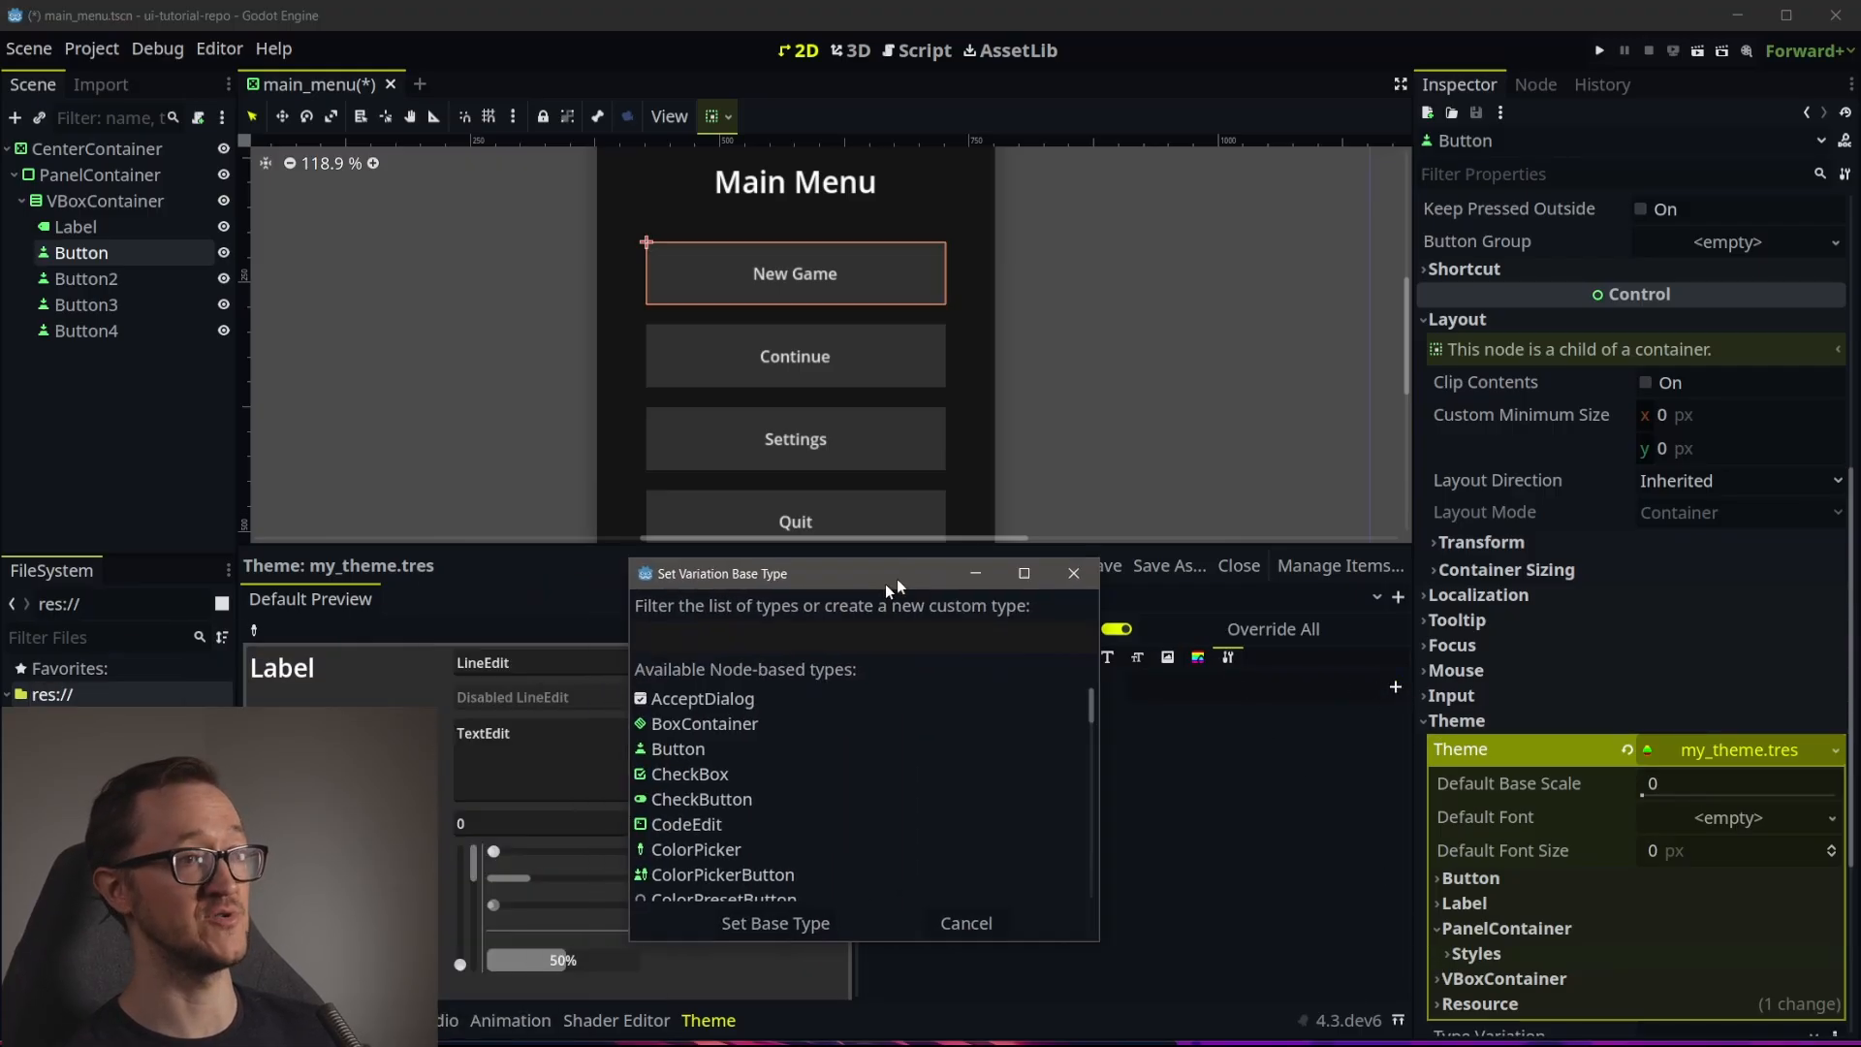
click(855, 690)
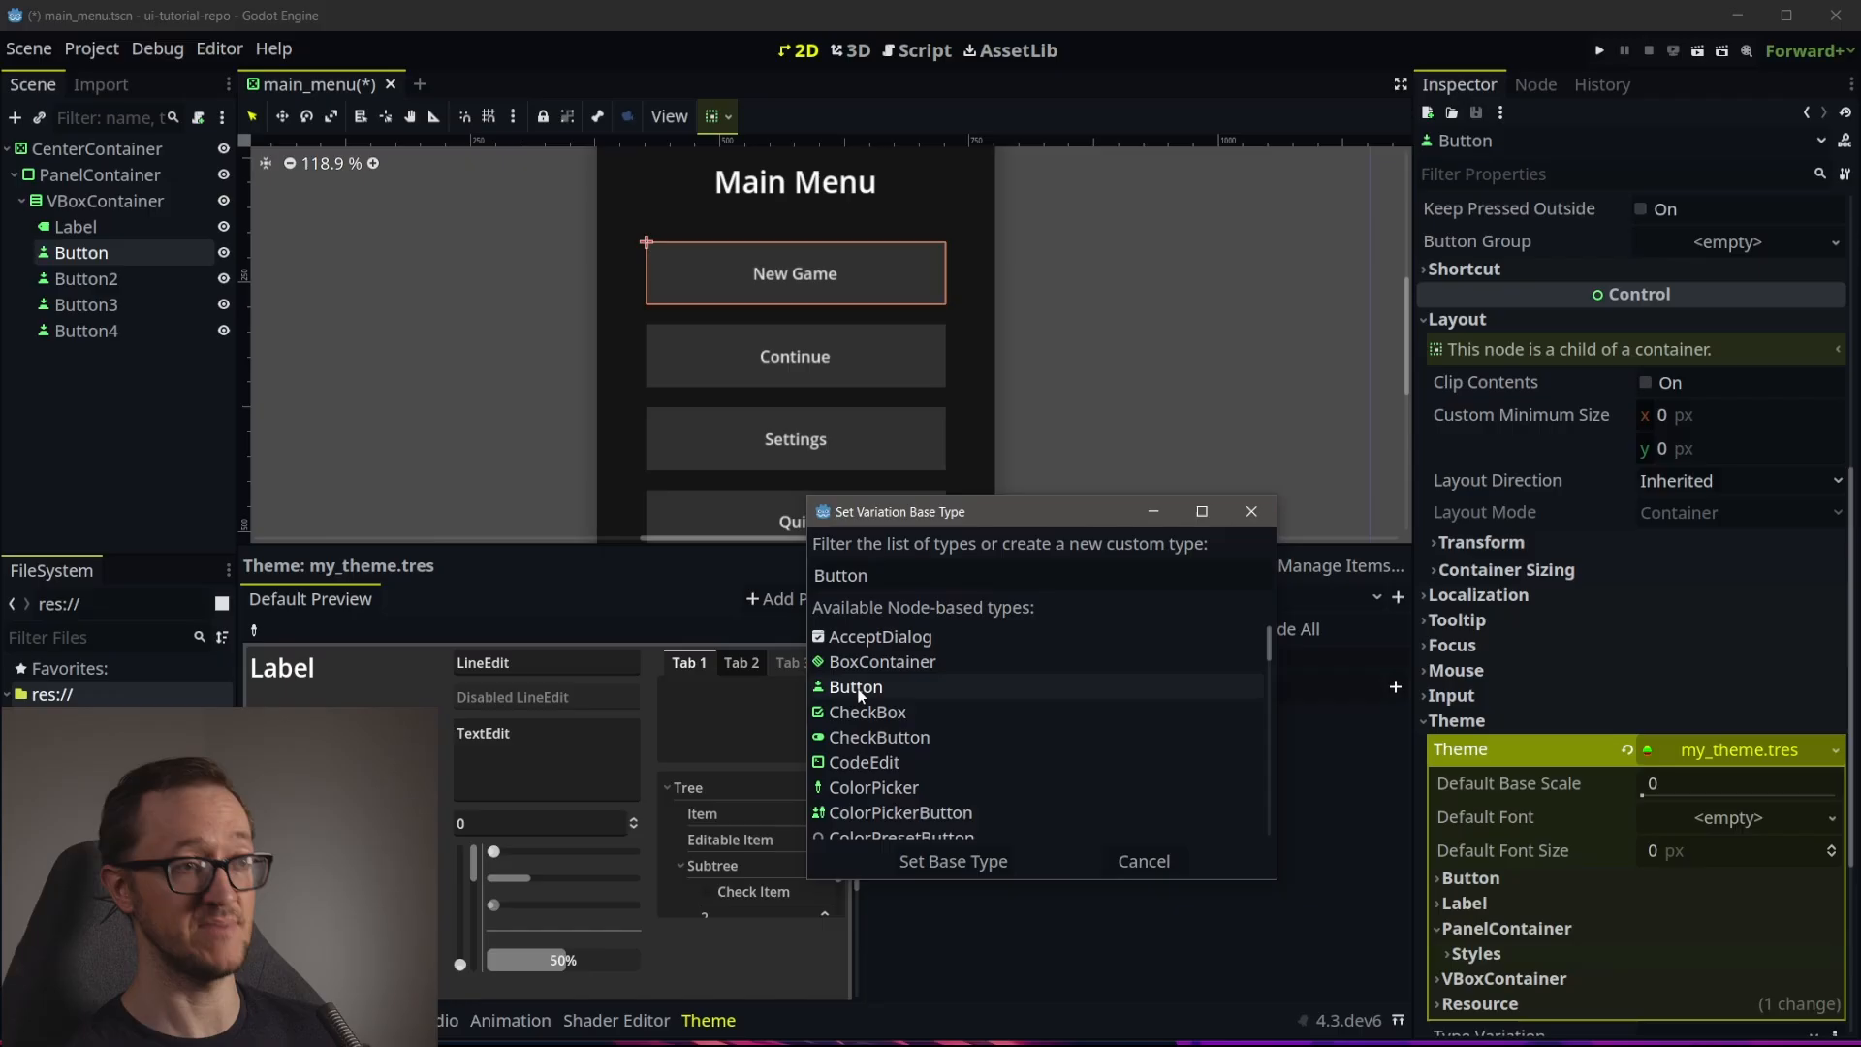
click(963, 864)
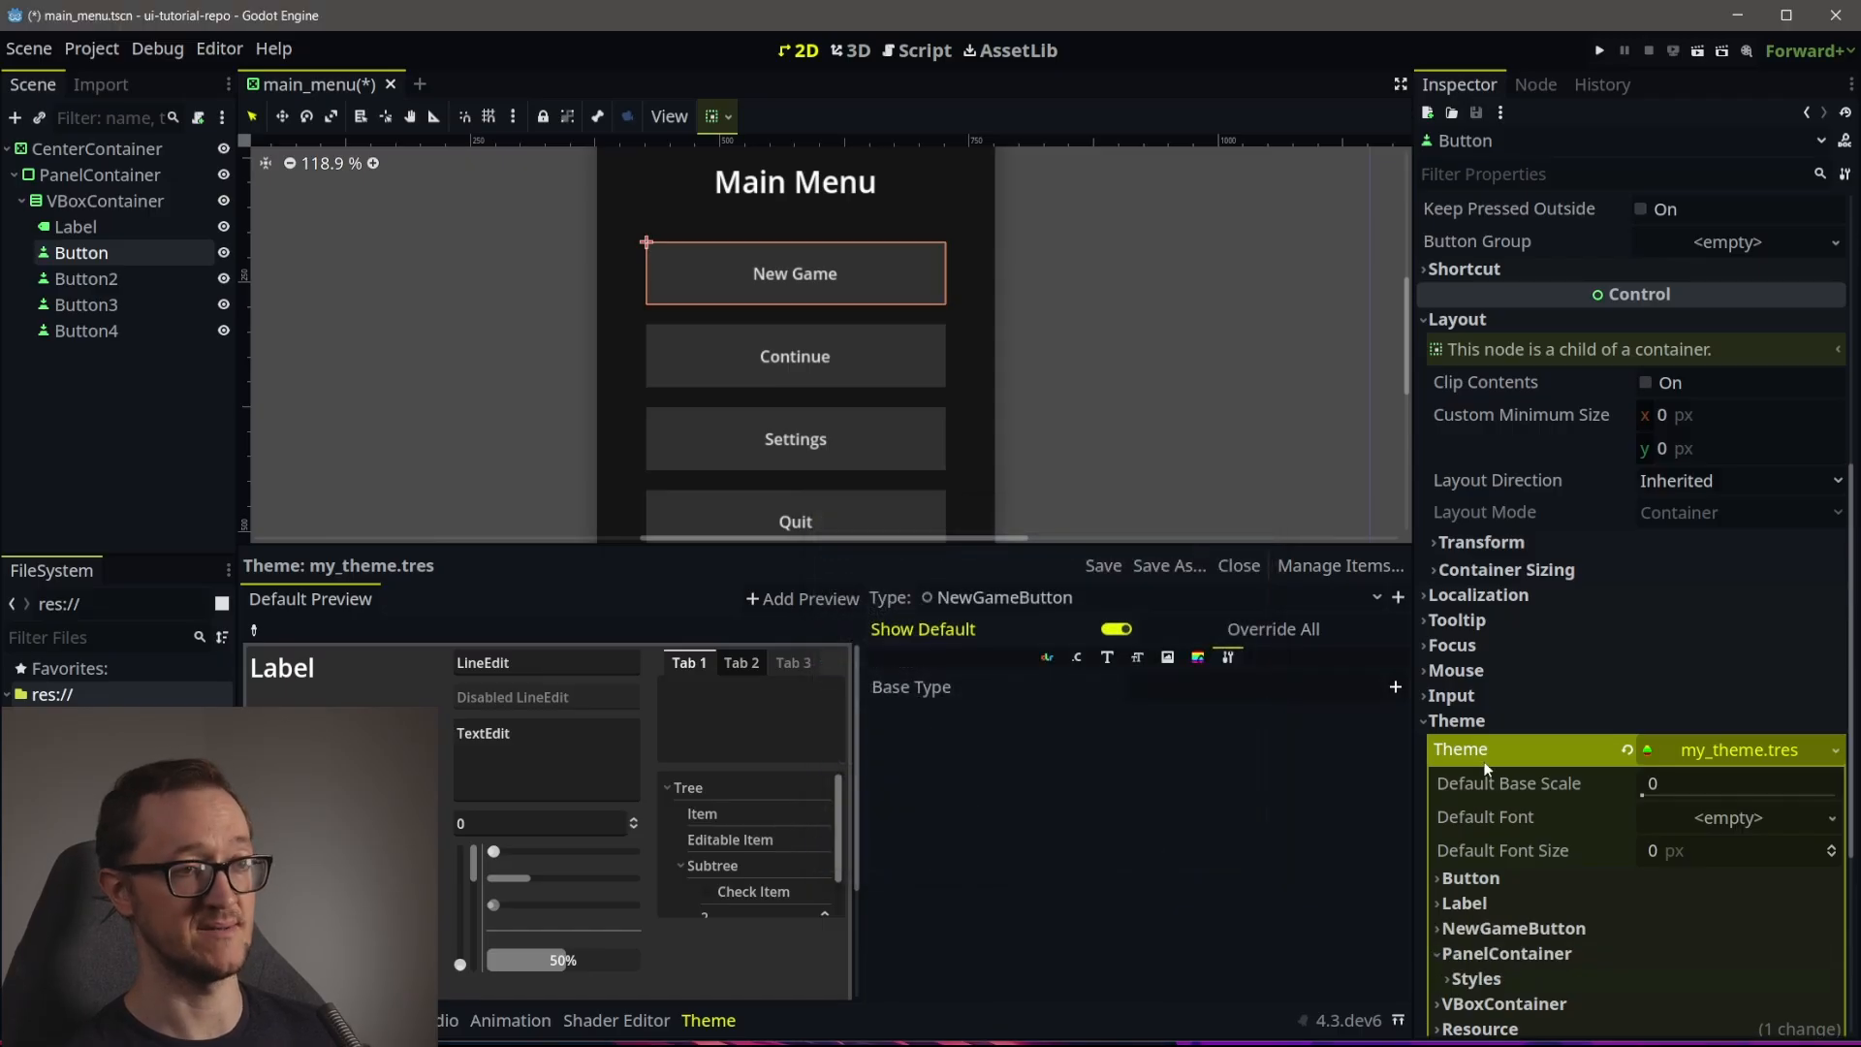
click(1198, 657)
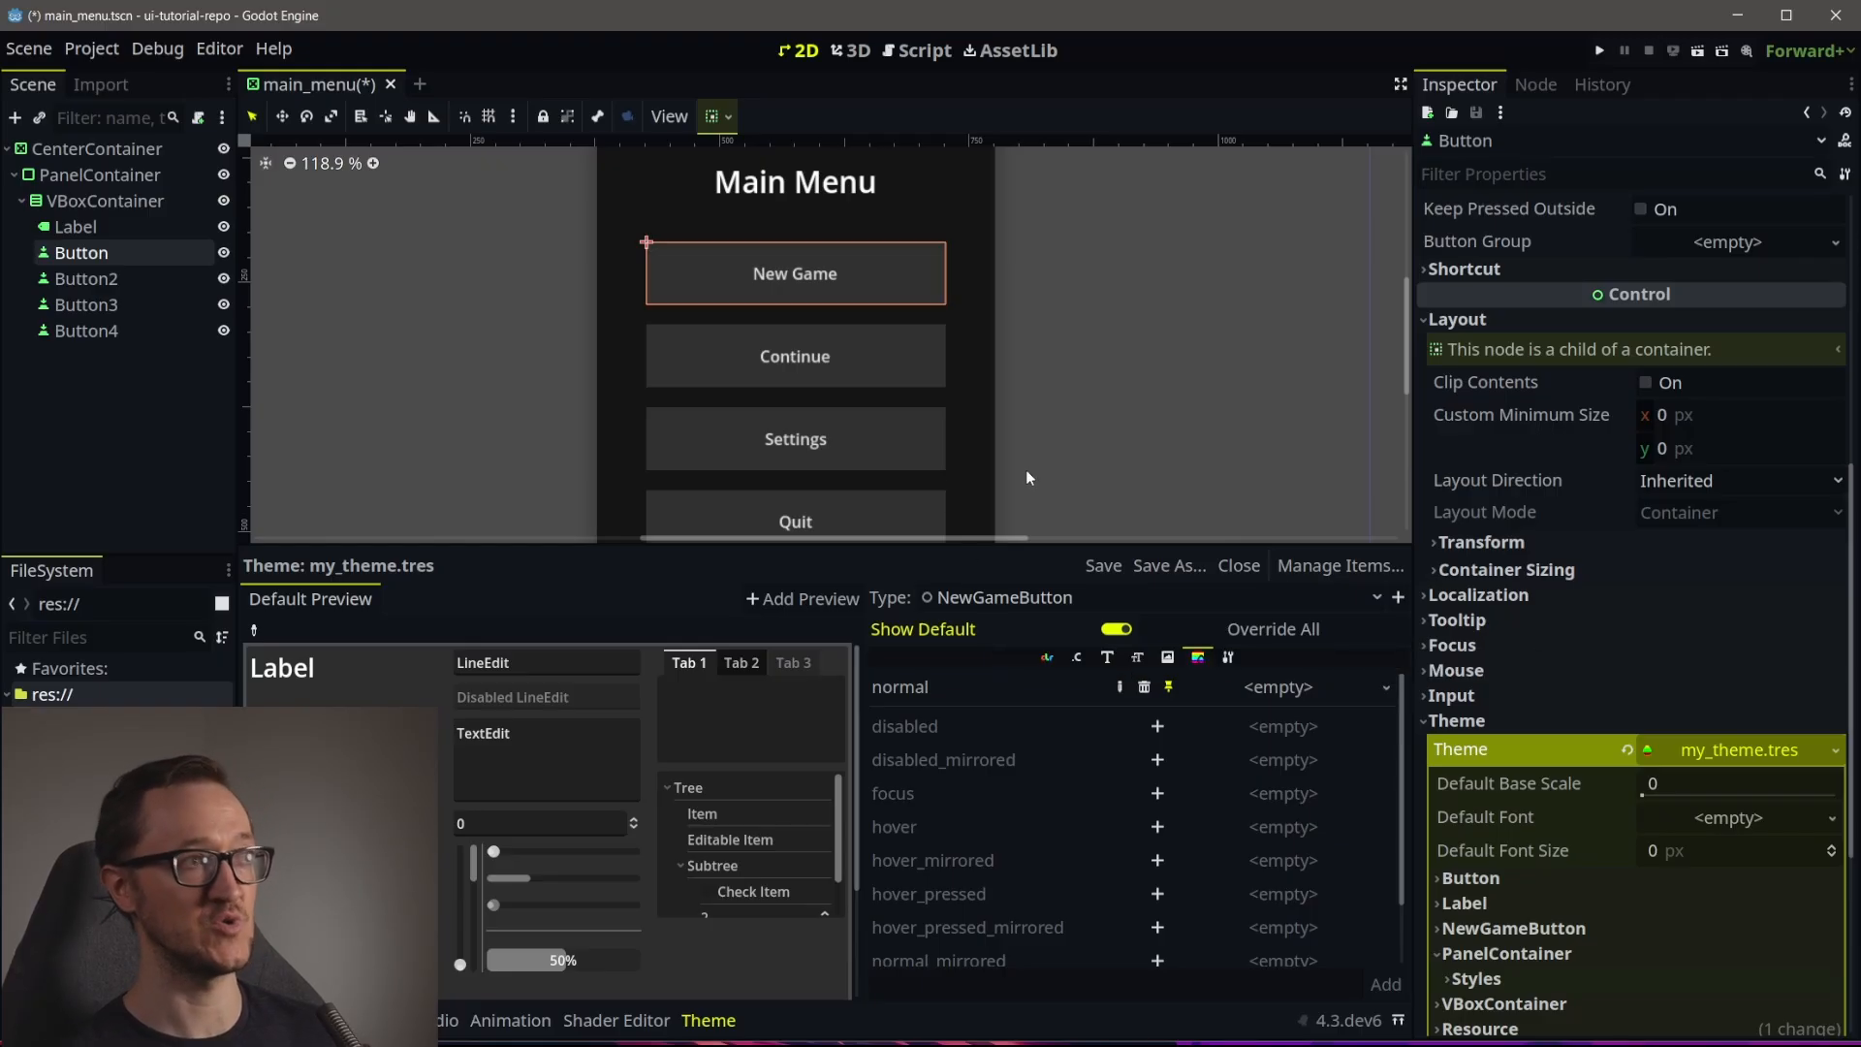
Set the New Game button's theme type variation to NewGameButton
click(97, 279)
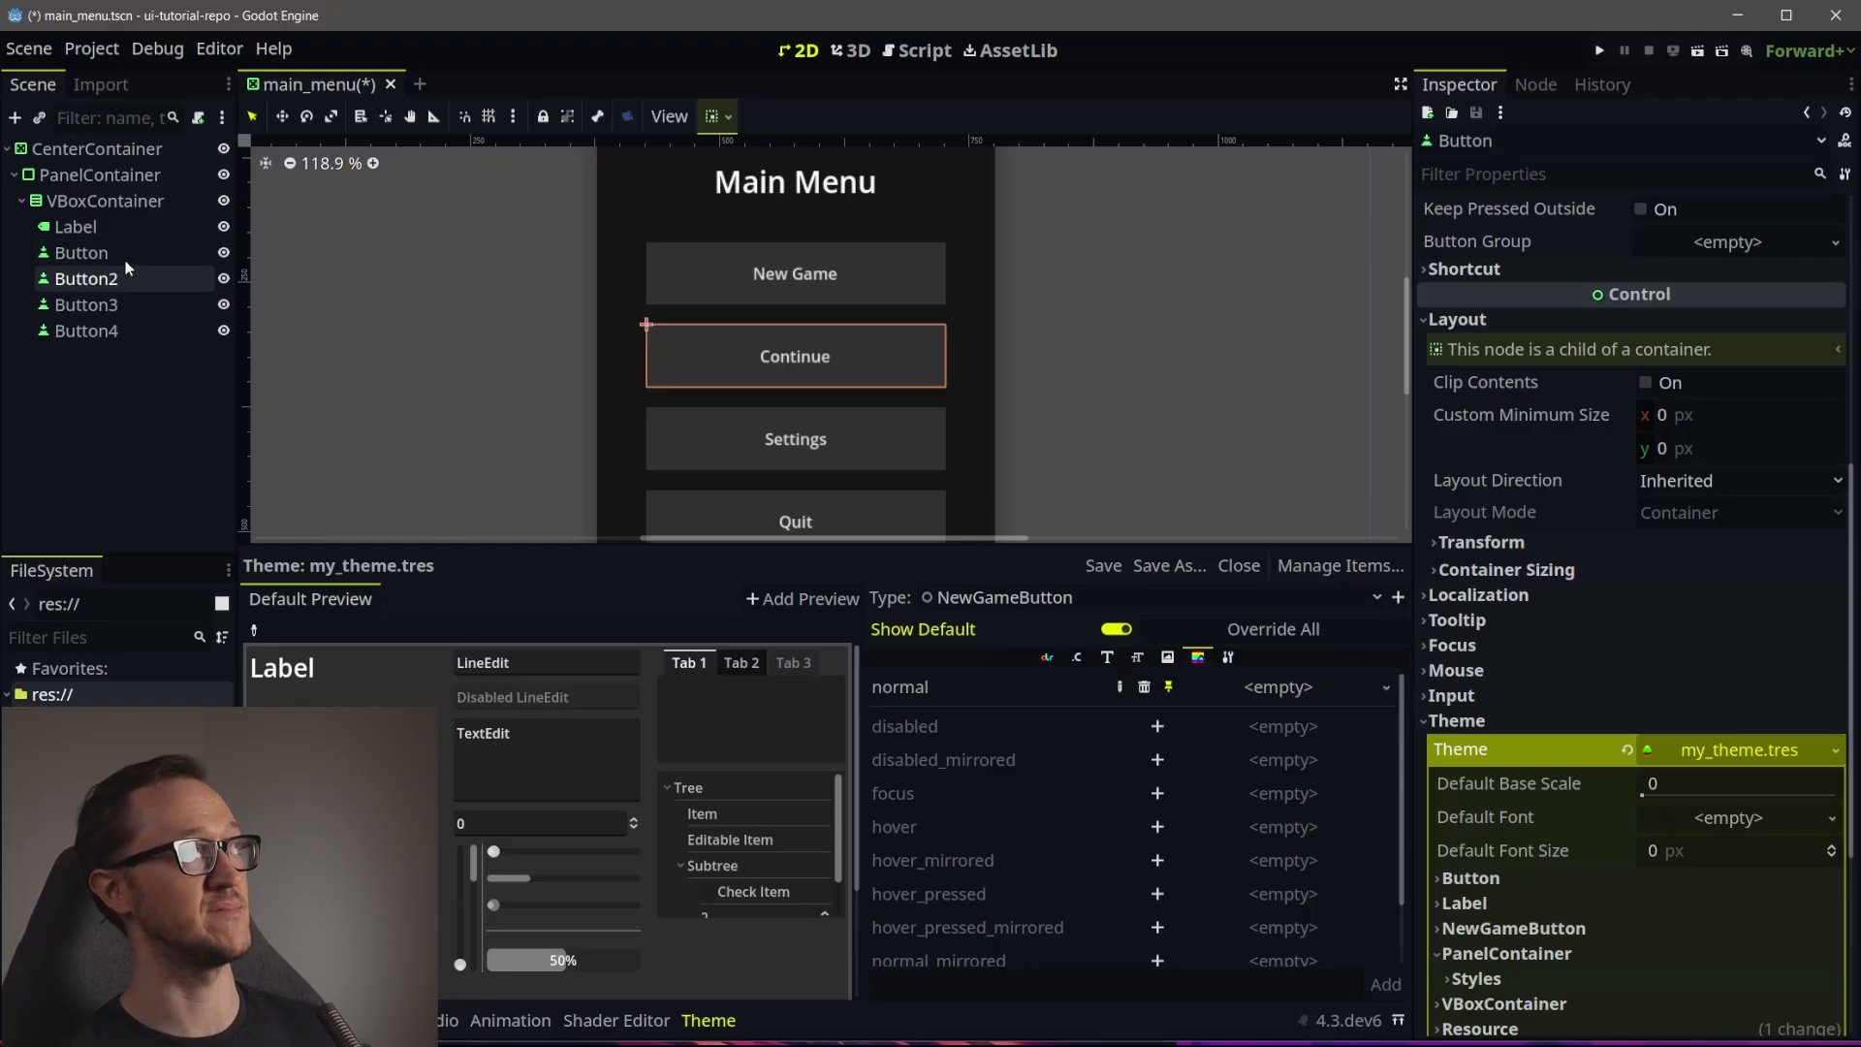
click(87, 253)
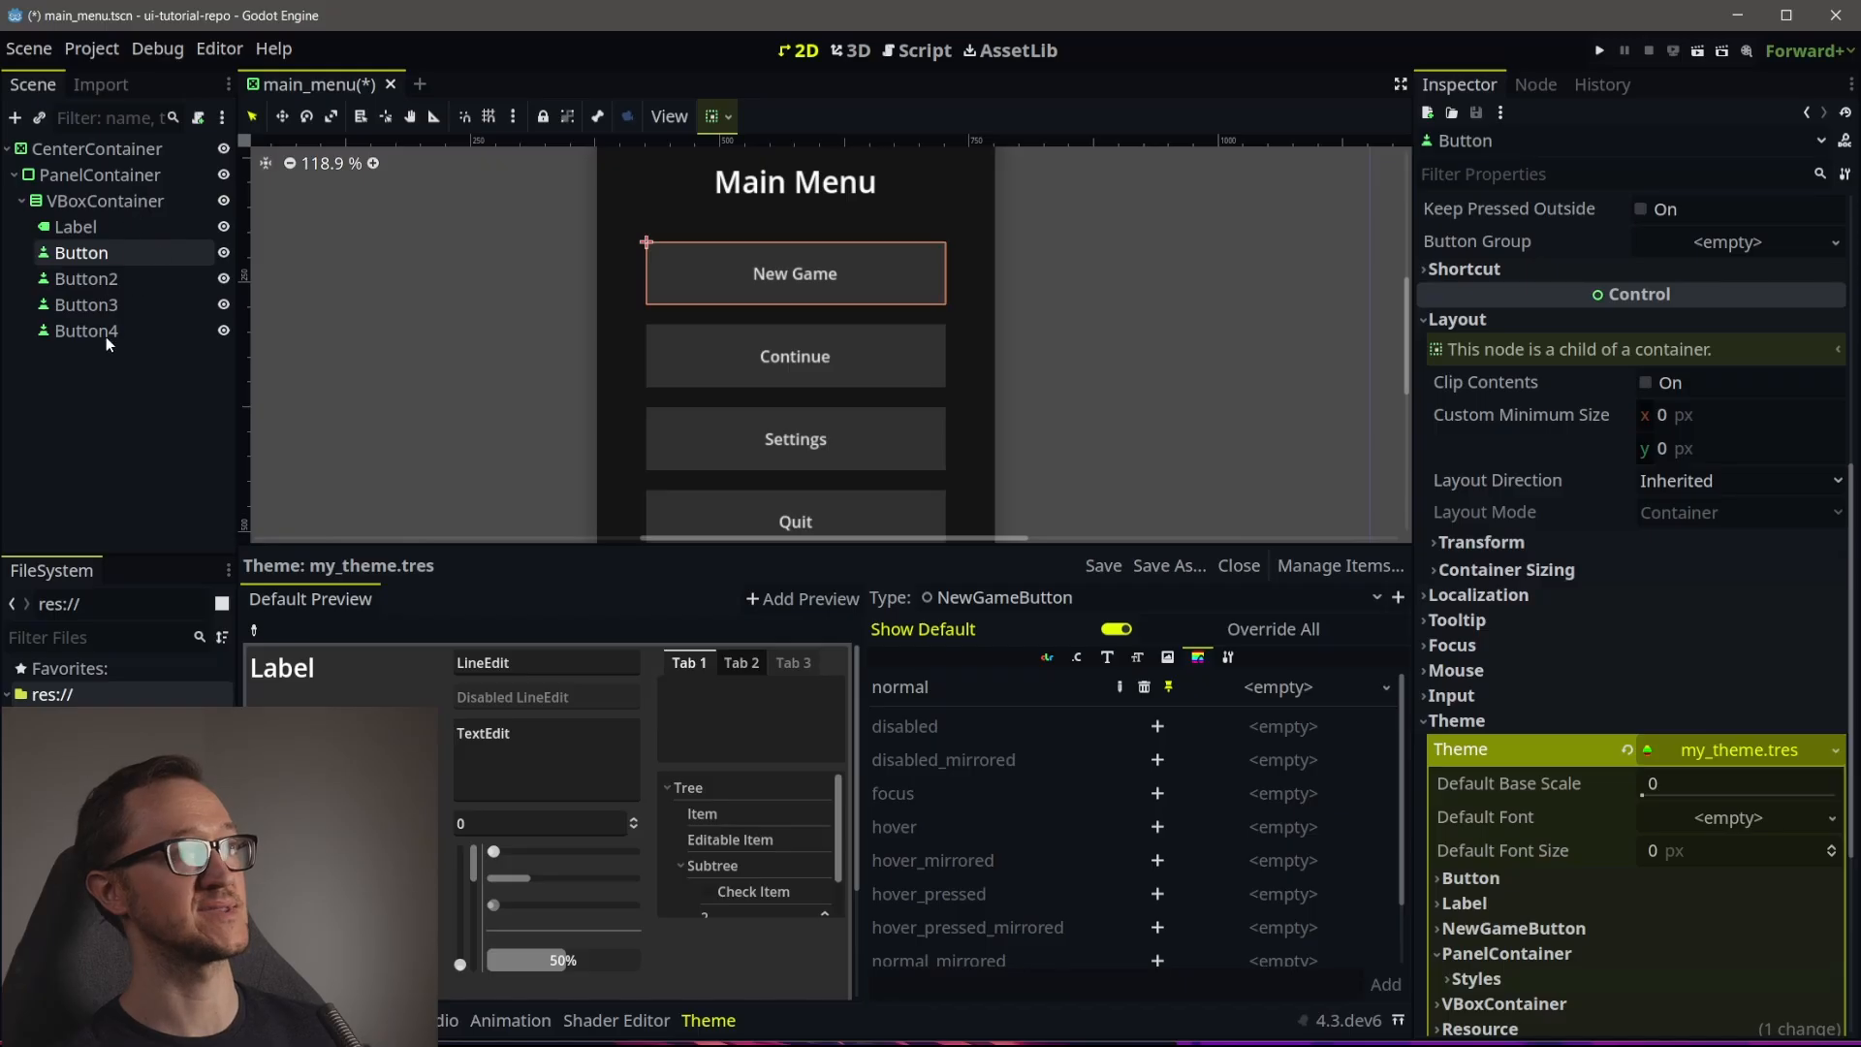
middle_drag(770, 350, 763, 346)
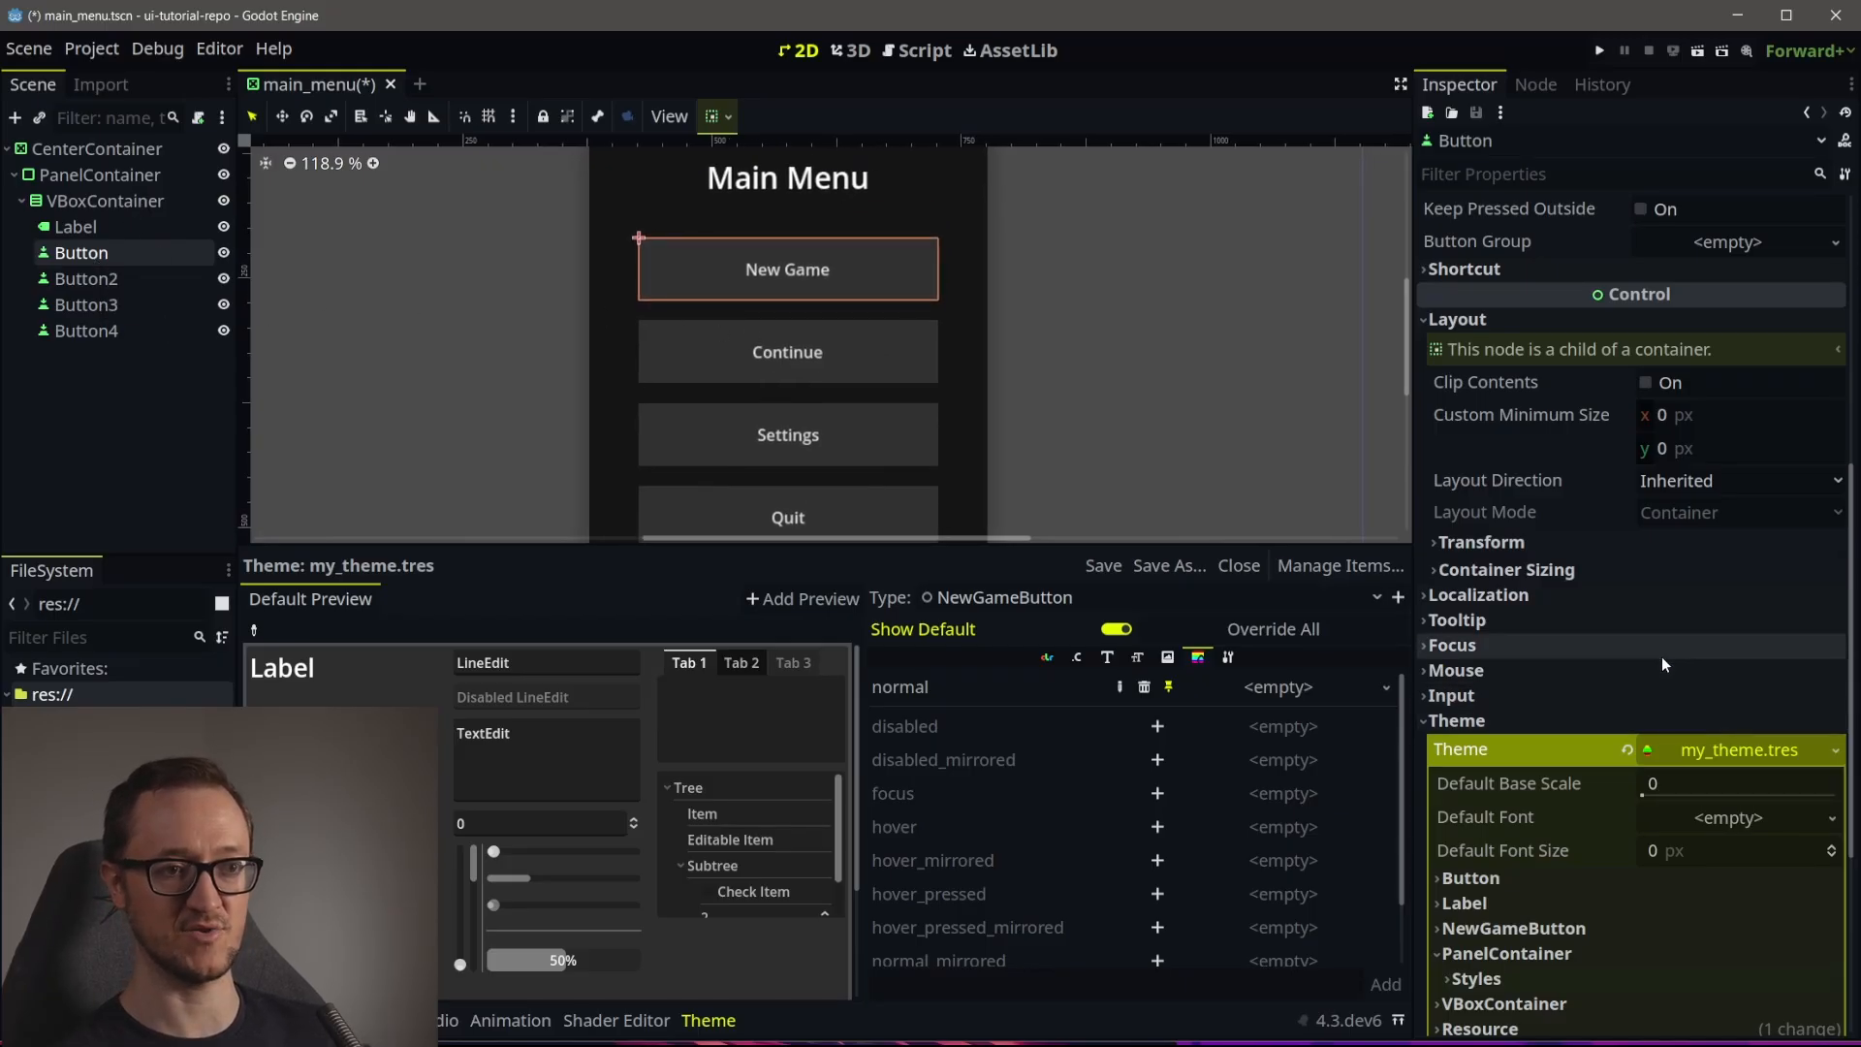
scroll(1654, 727, down, 4)
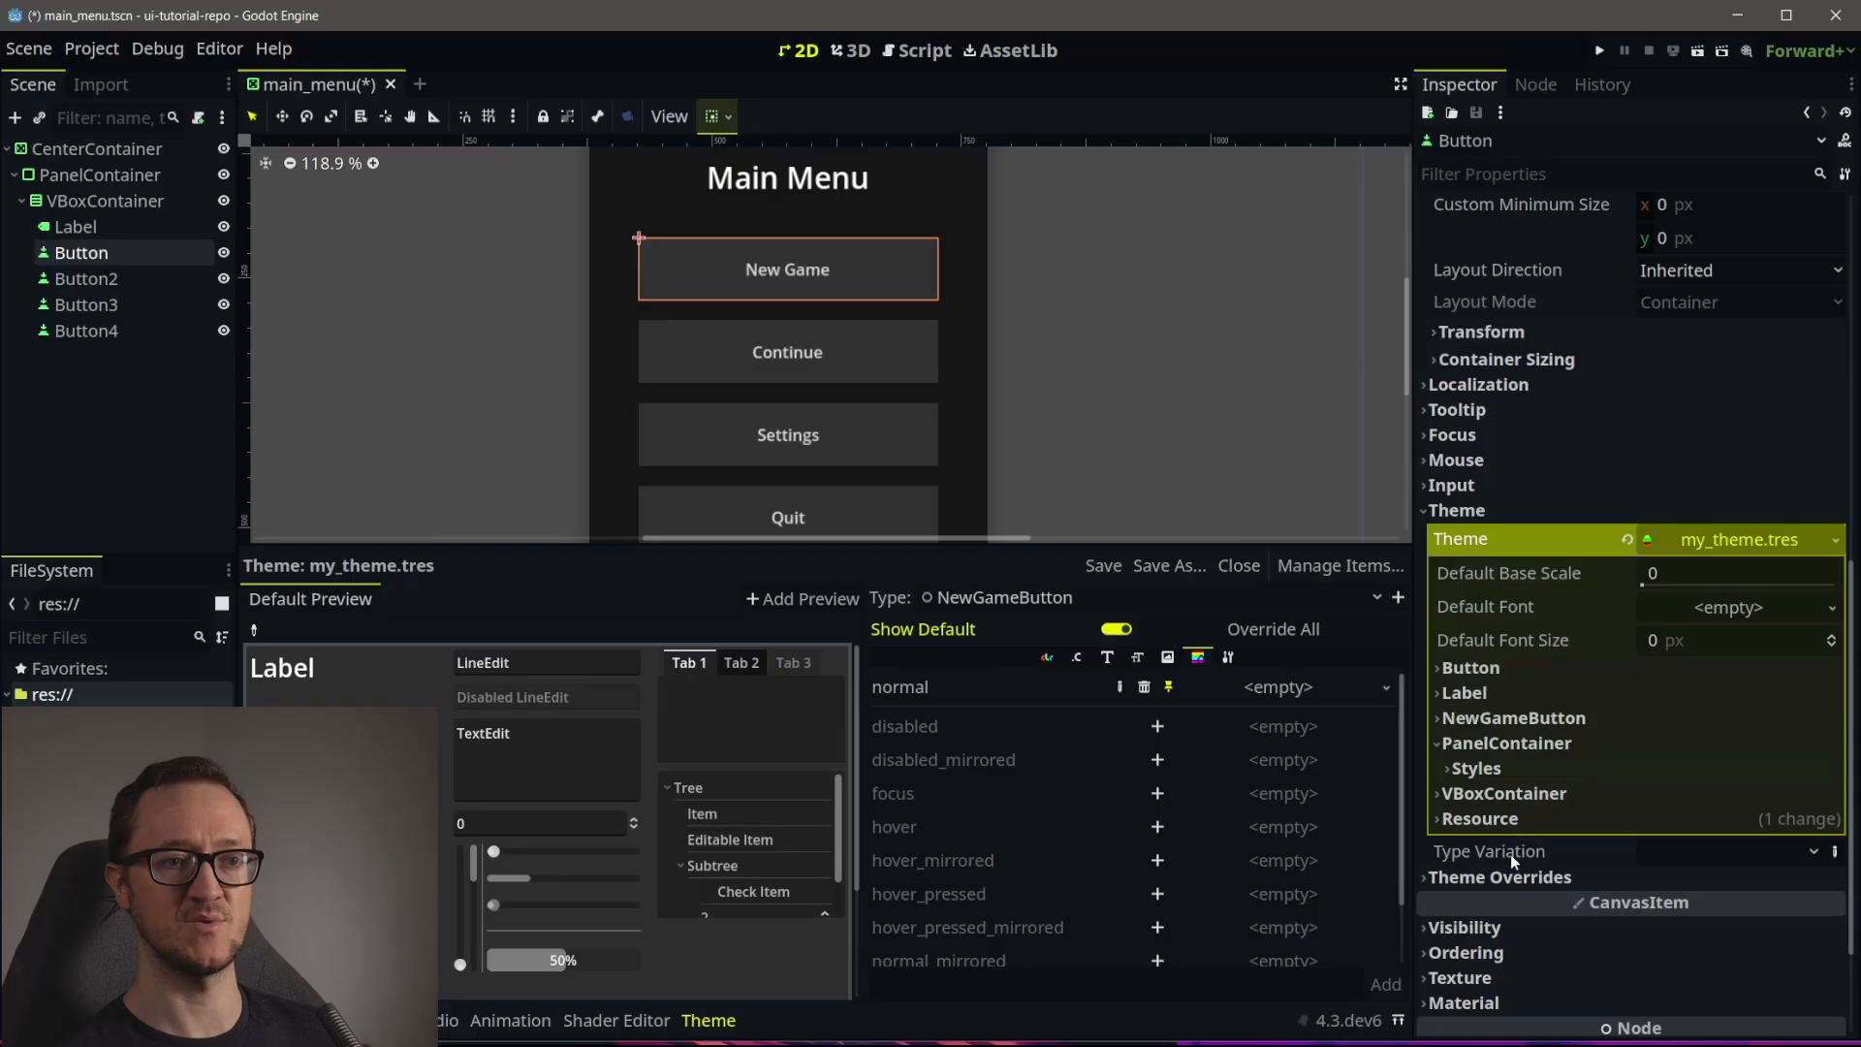
click(1678, 851)
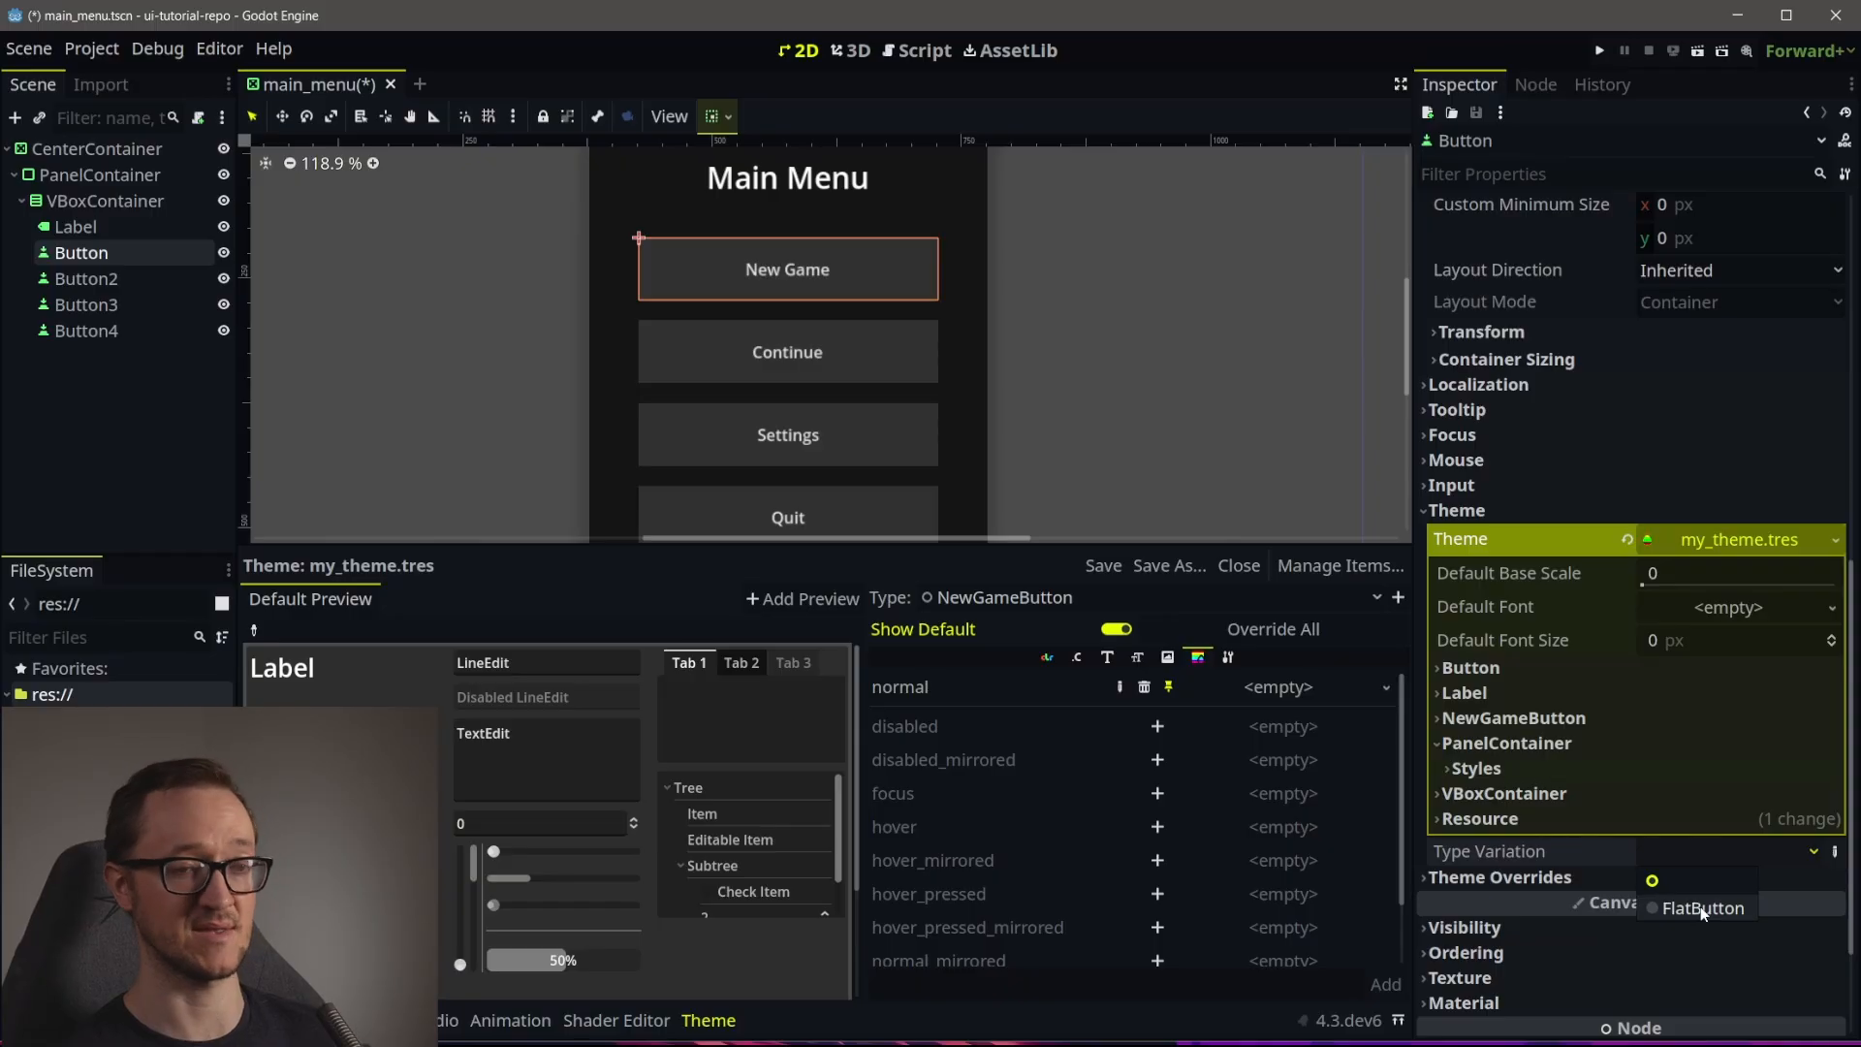
click(1817, 853)
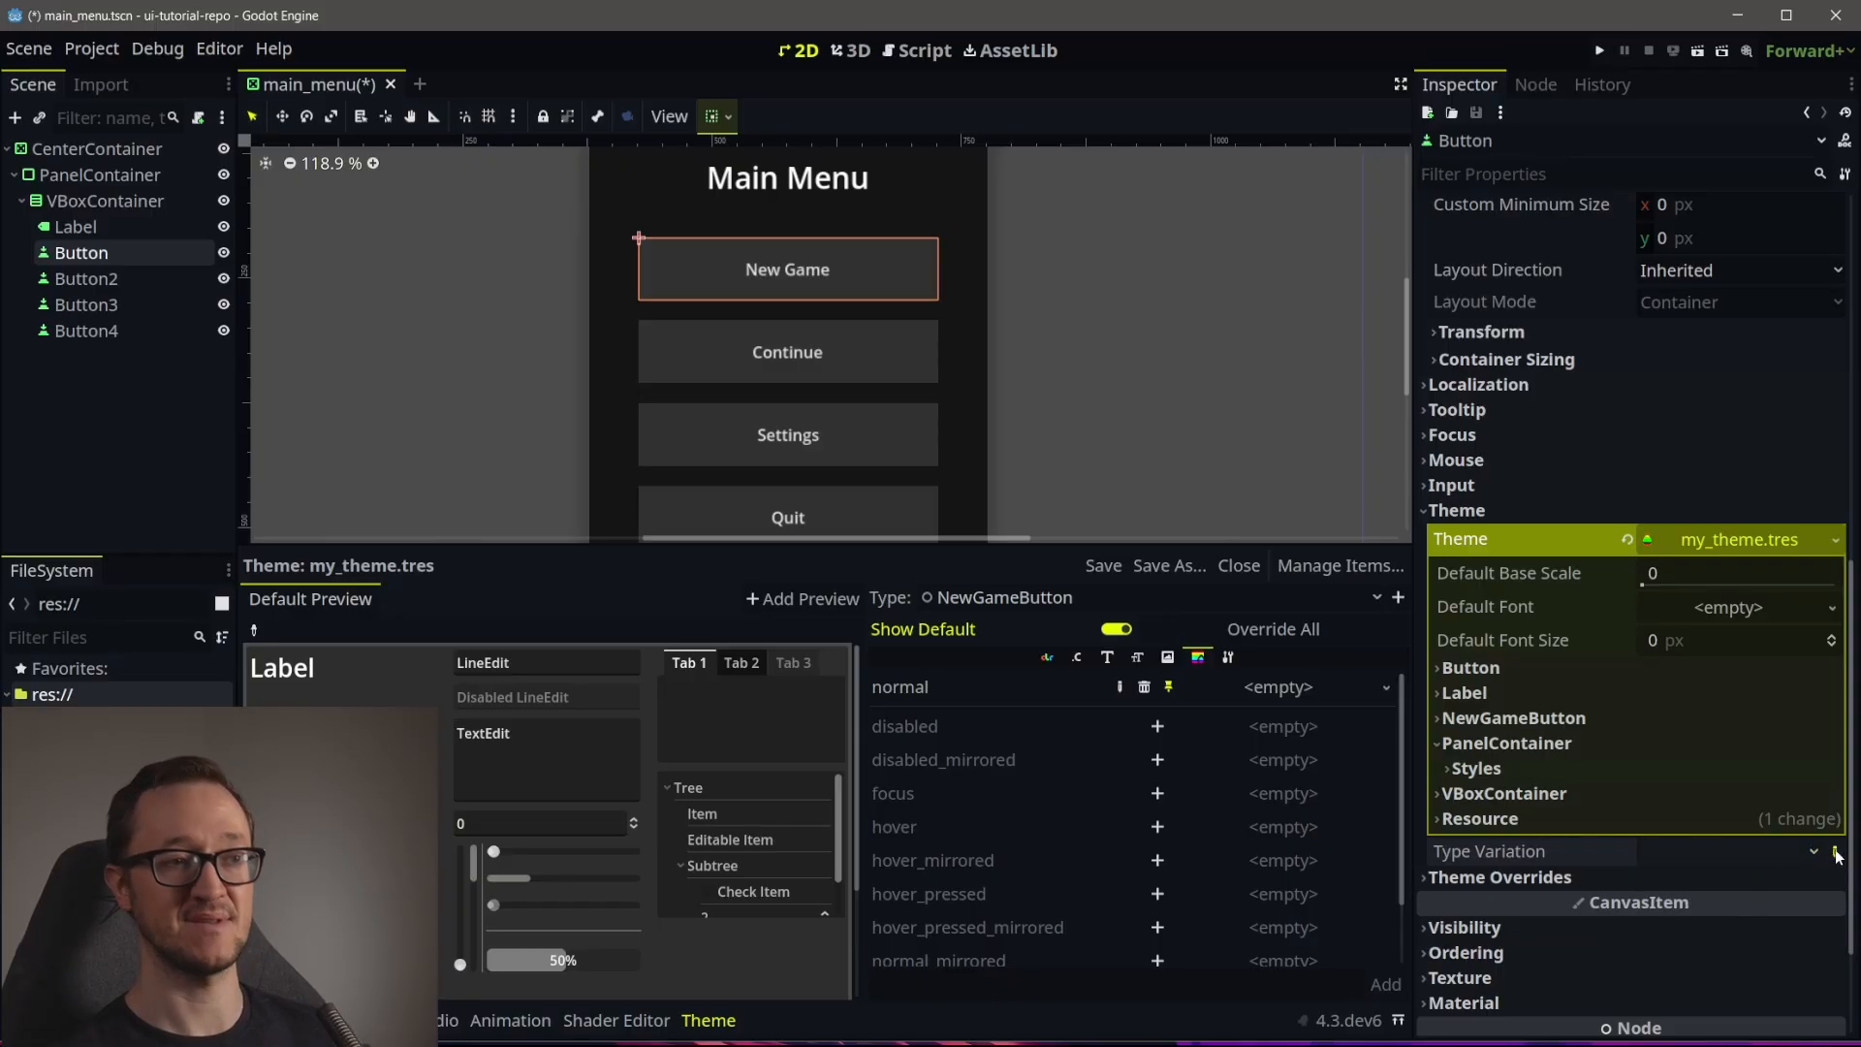
click(1838, 853)
text(Ne)
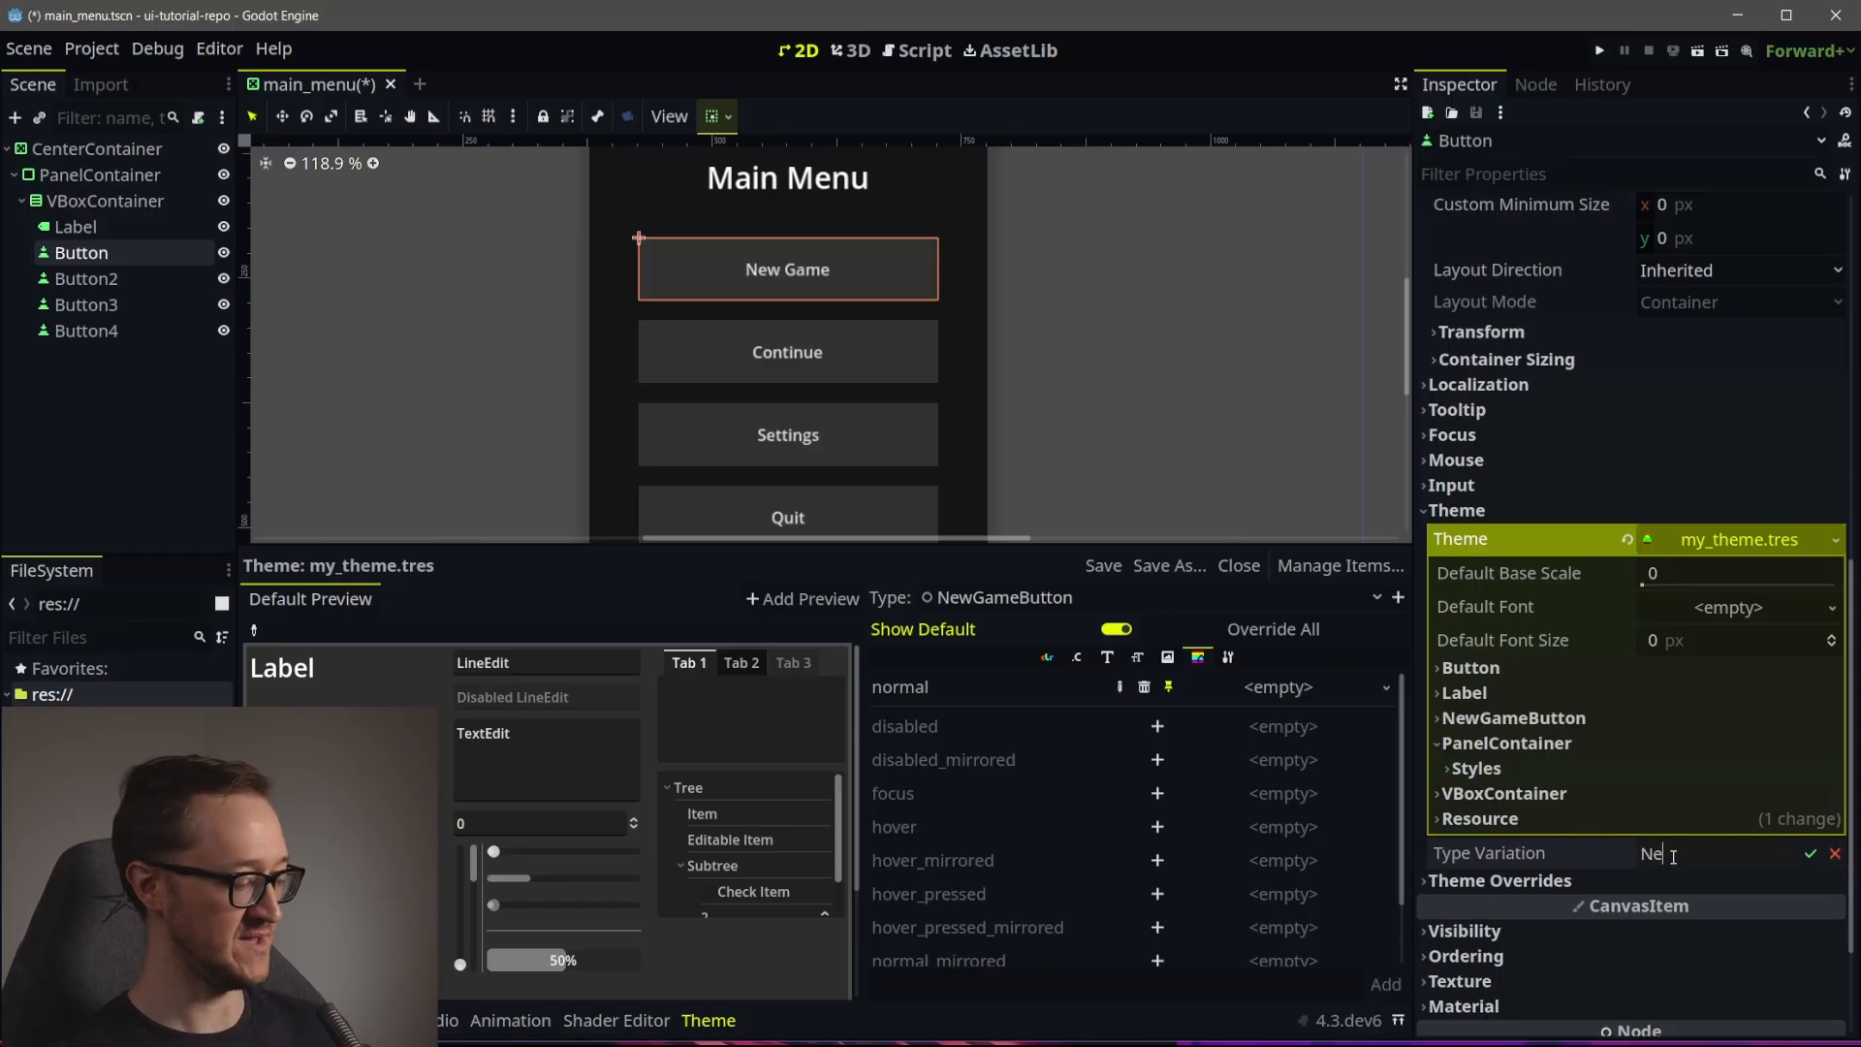
text(wGameButton)
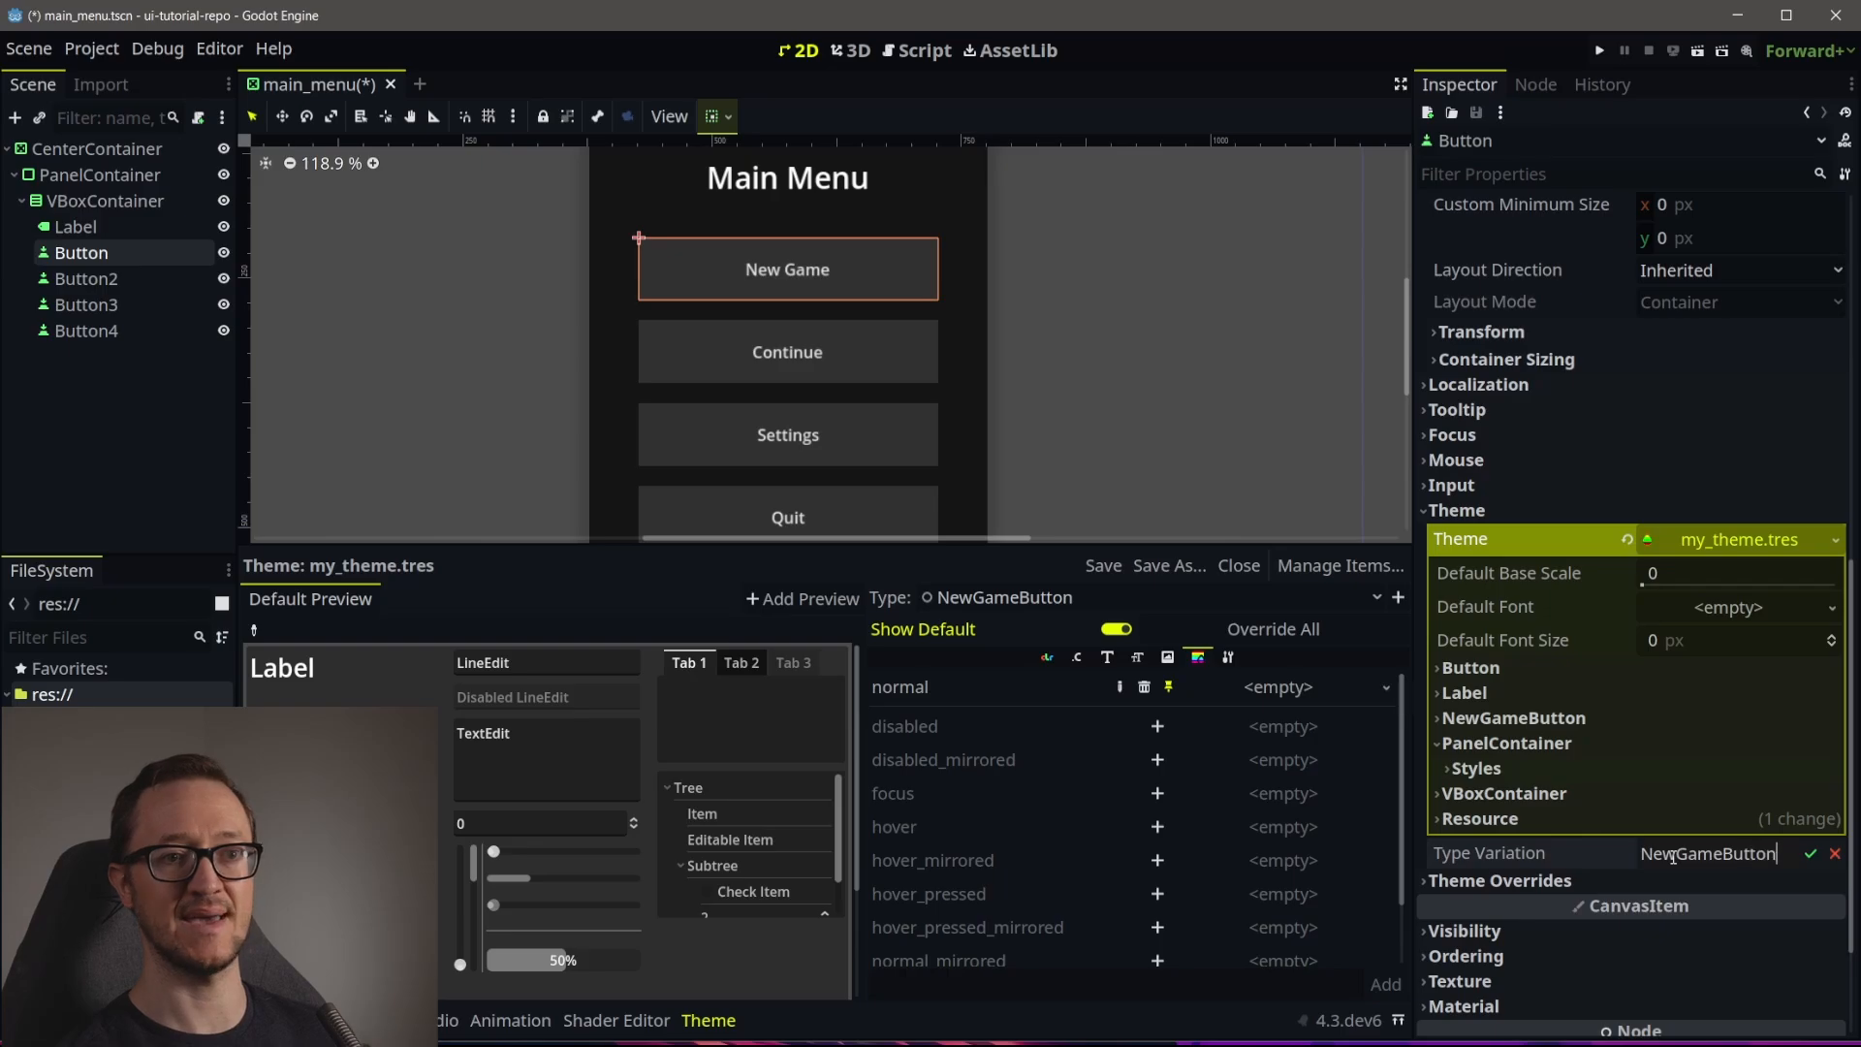
key(Return)
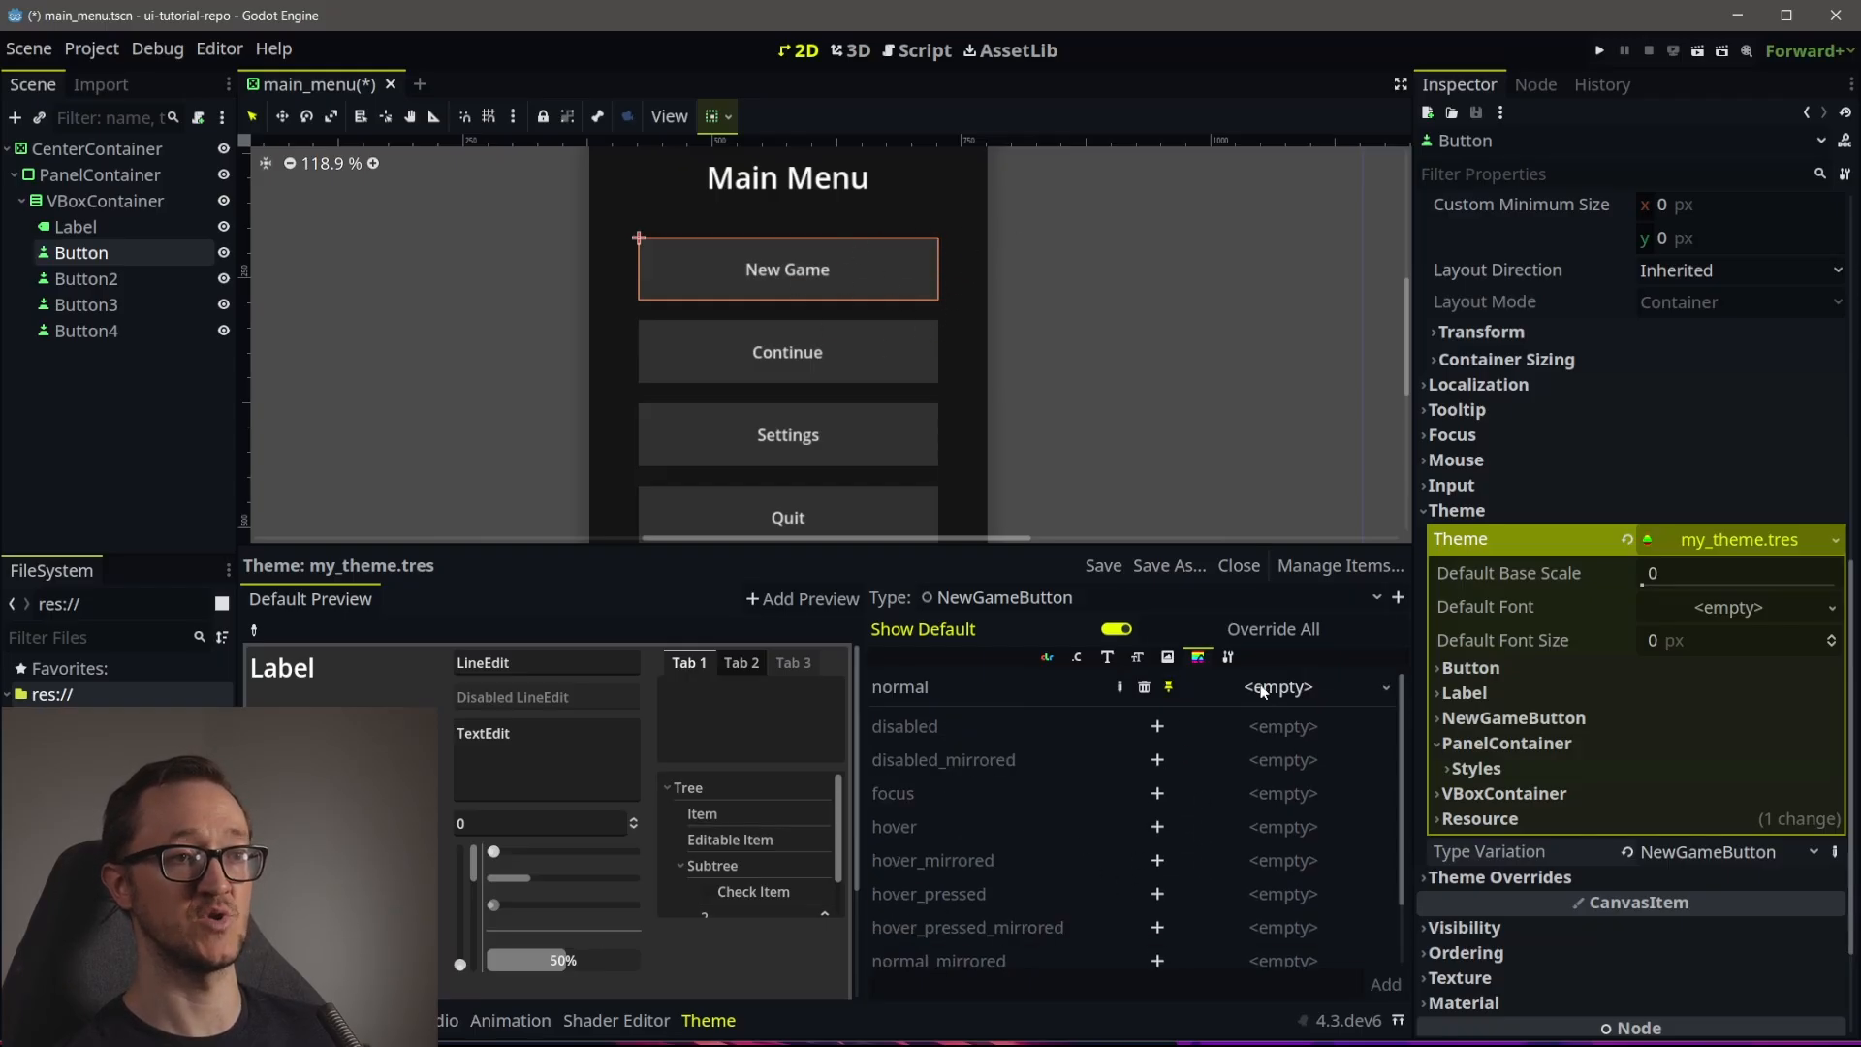
Assign a new StyleBoxFlat to NewGameButton's normal style in the theme and open it for editing
click(1388, 690)
click(1328, 764)
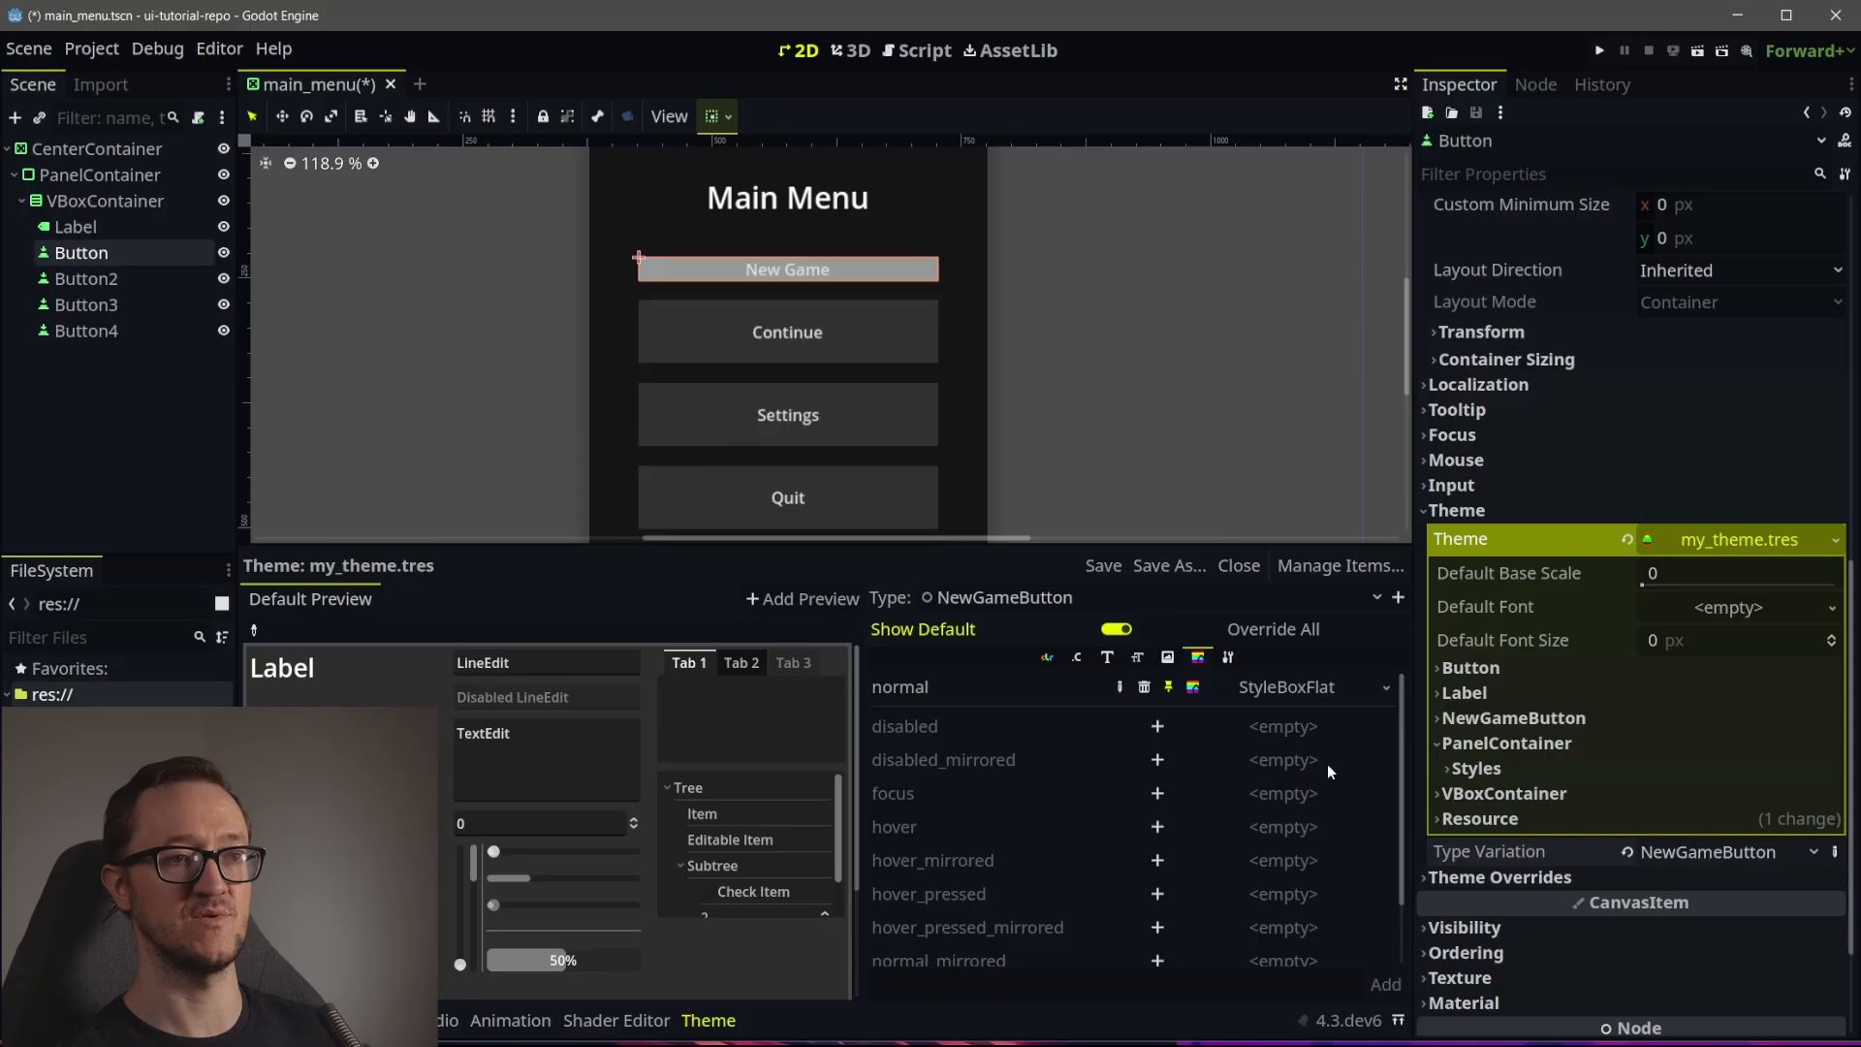
click(1302, 691)
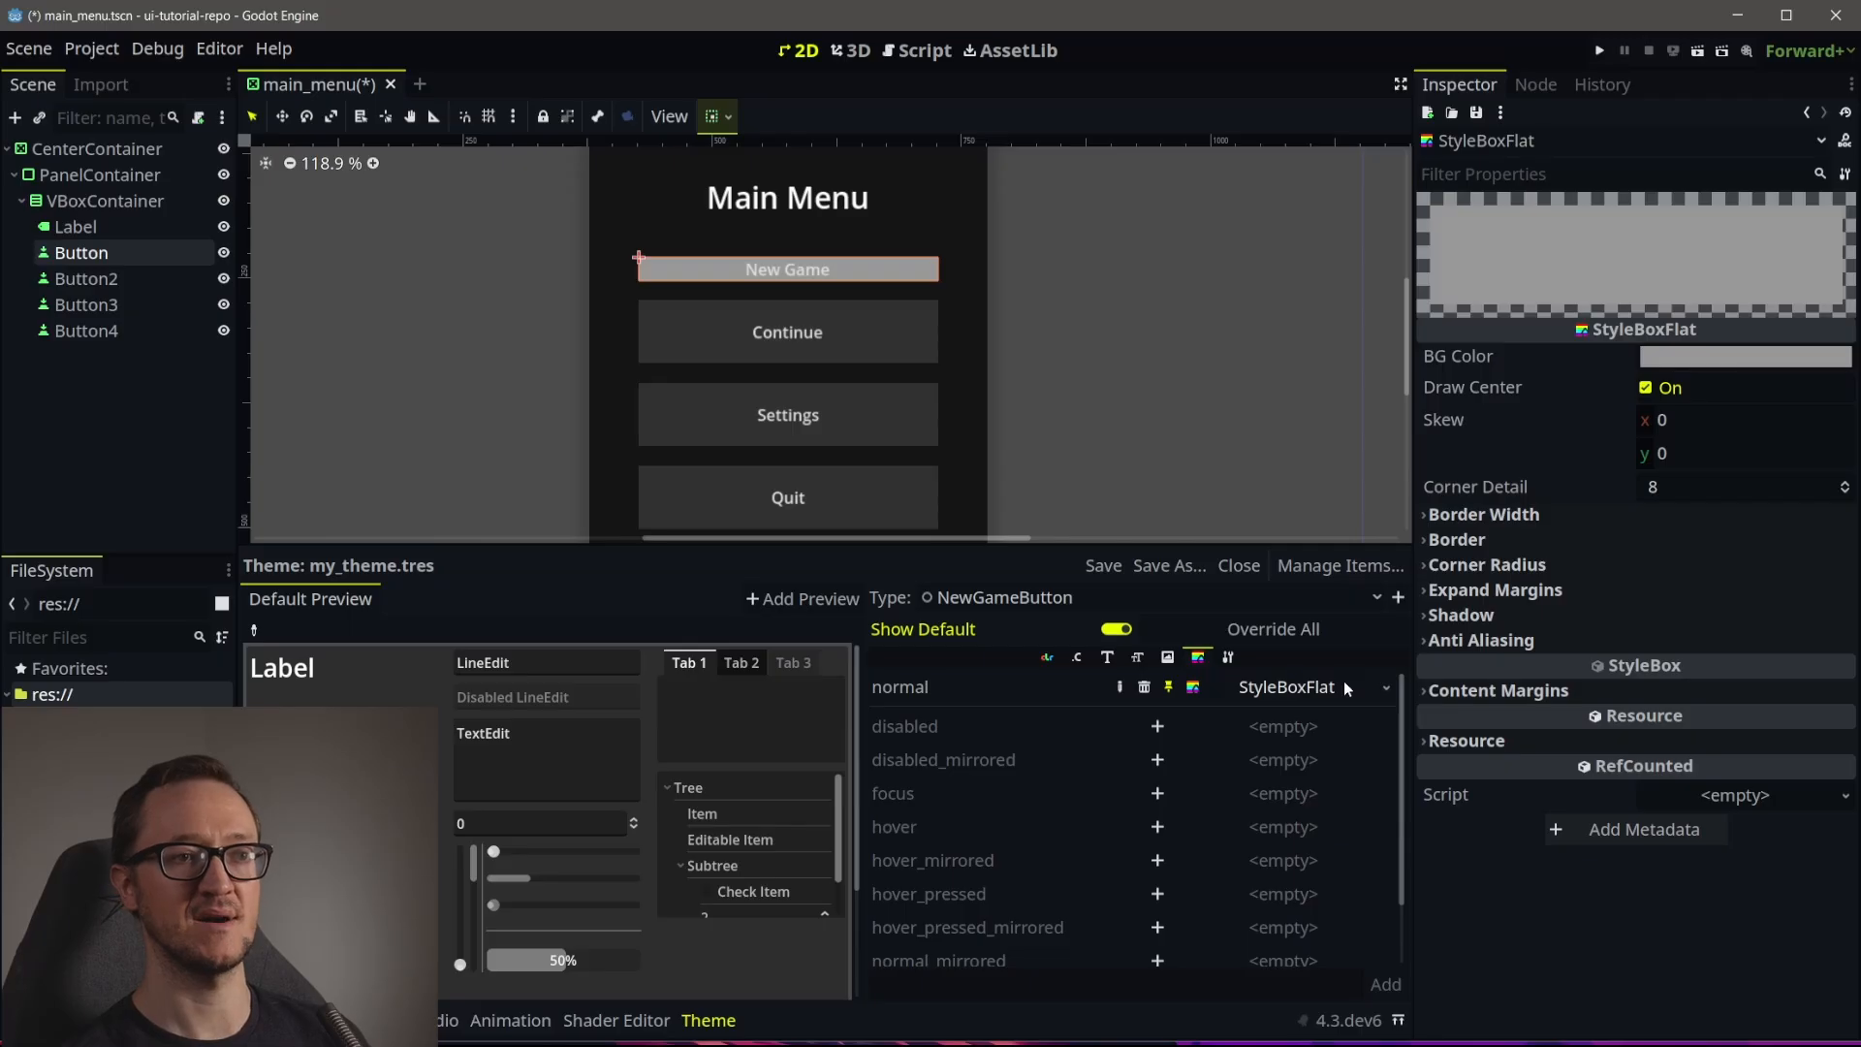
Load button_primary.tres as NewGameButton's normal style and save it as a separate stylebox named button_secondary.tres
click(1386, 684)
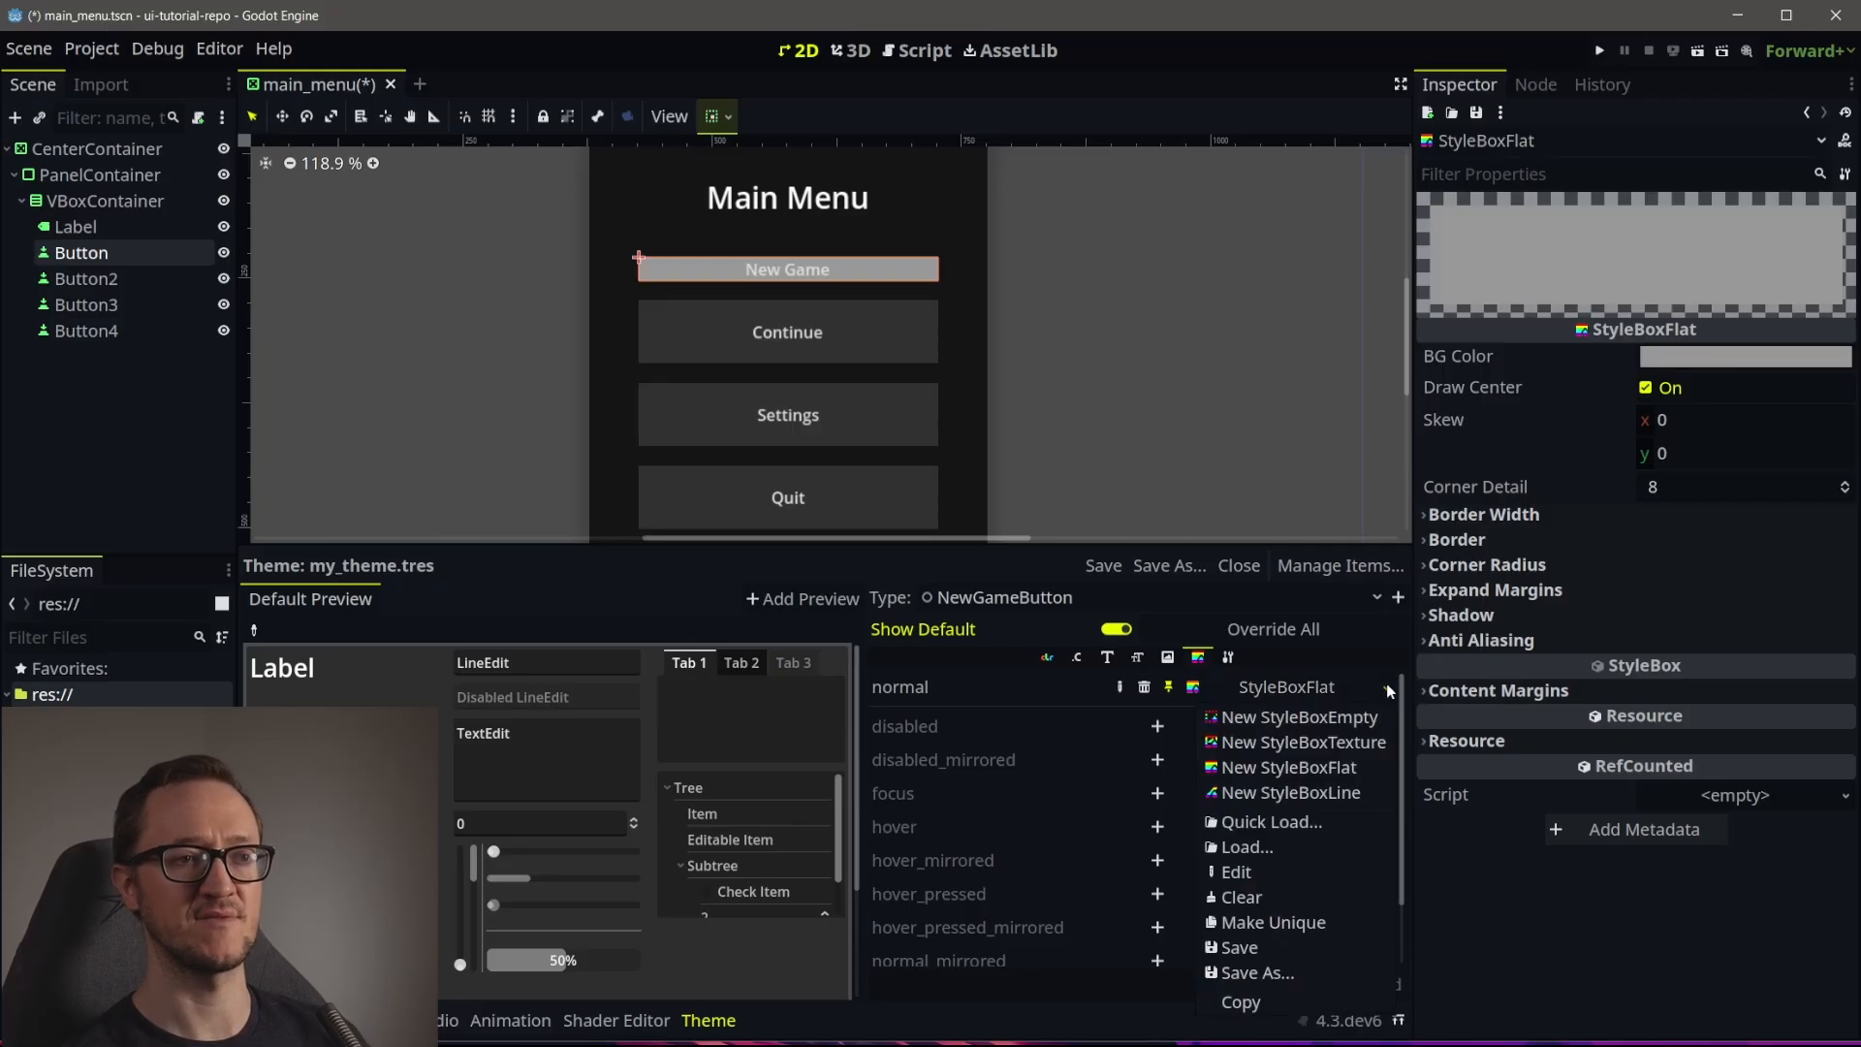
click(1277, 829)
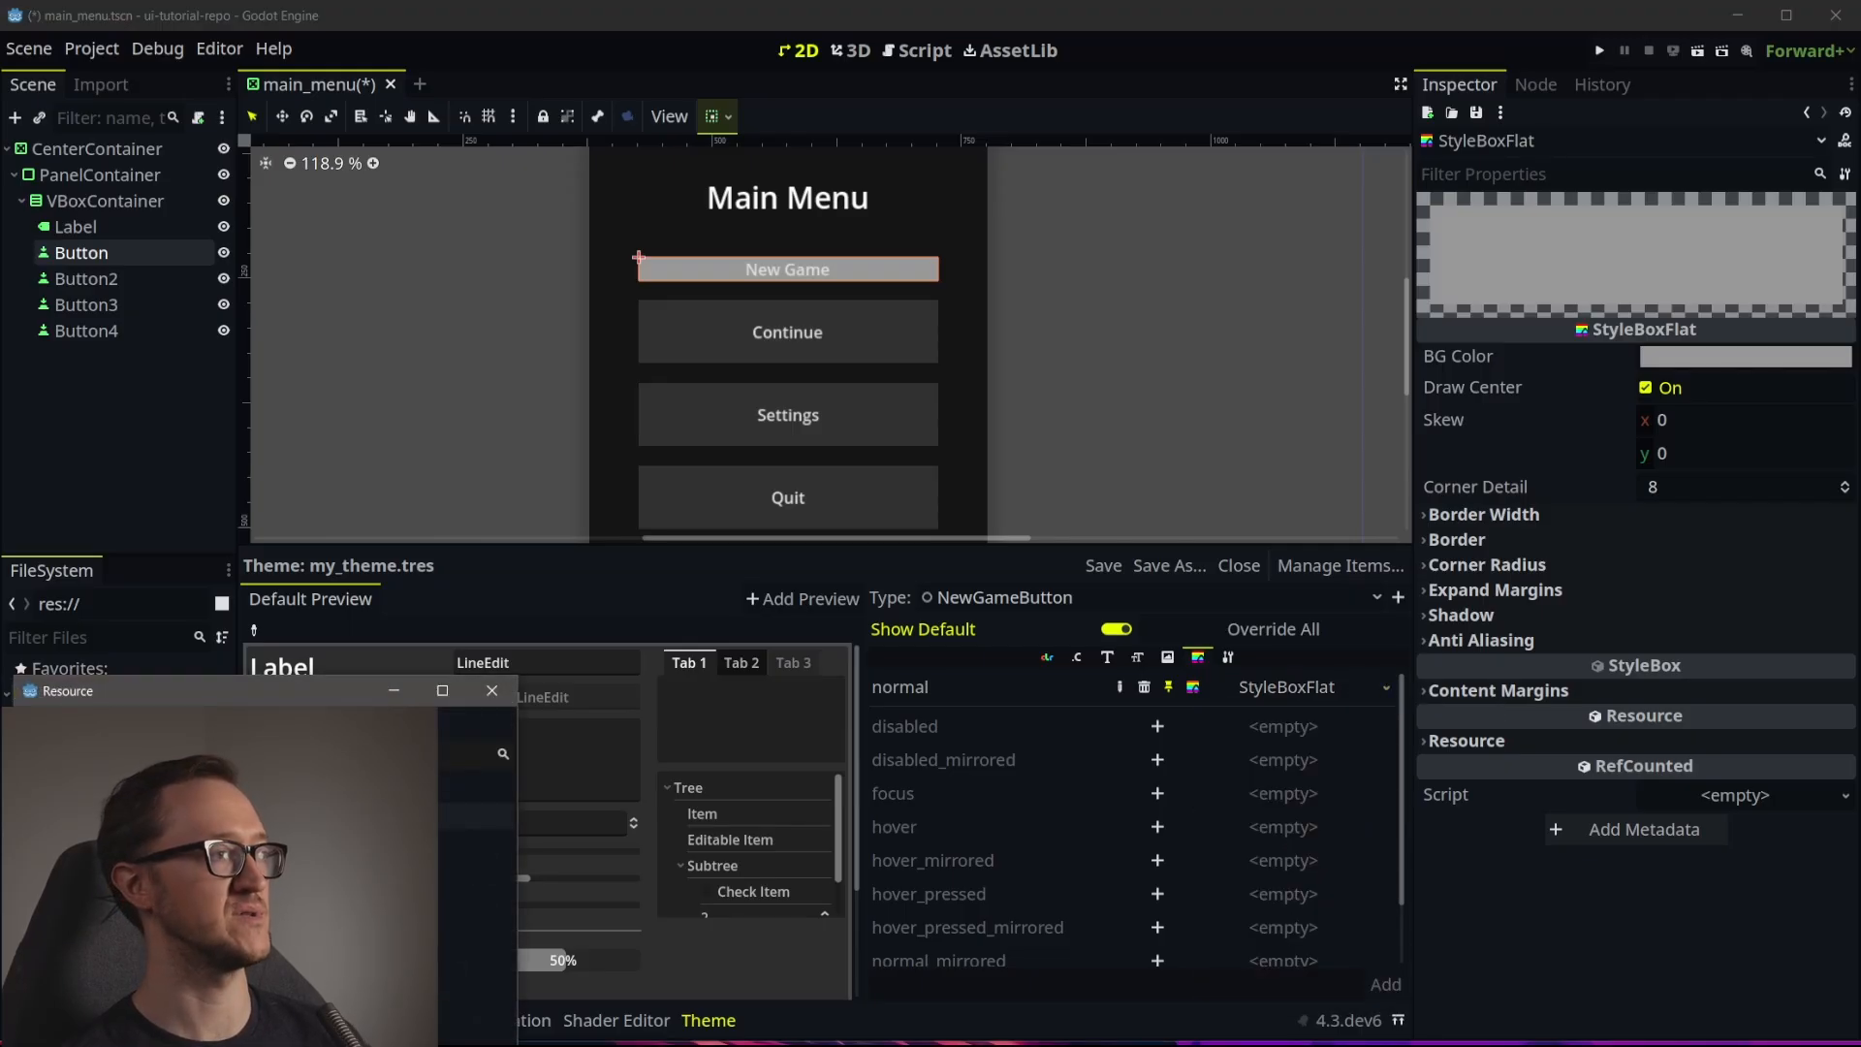
key(Return)
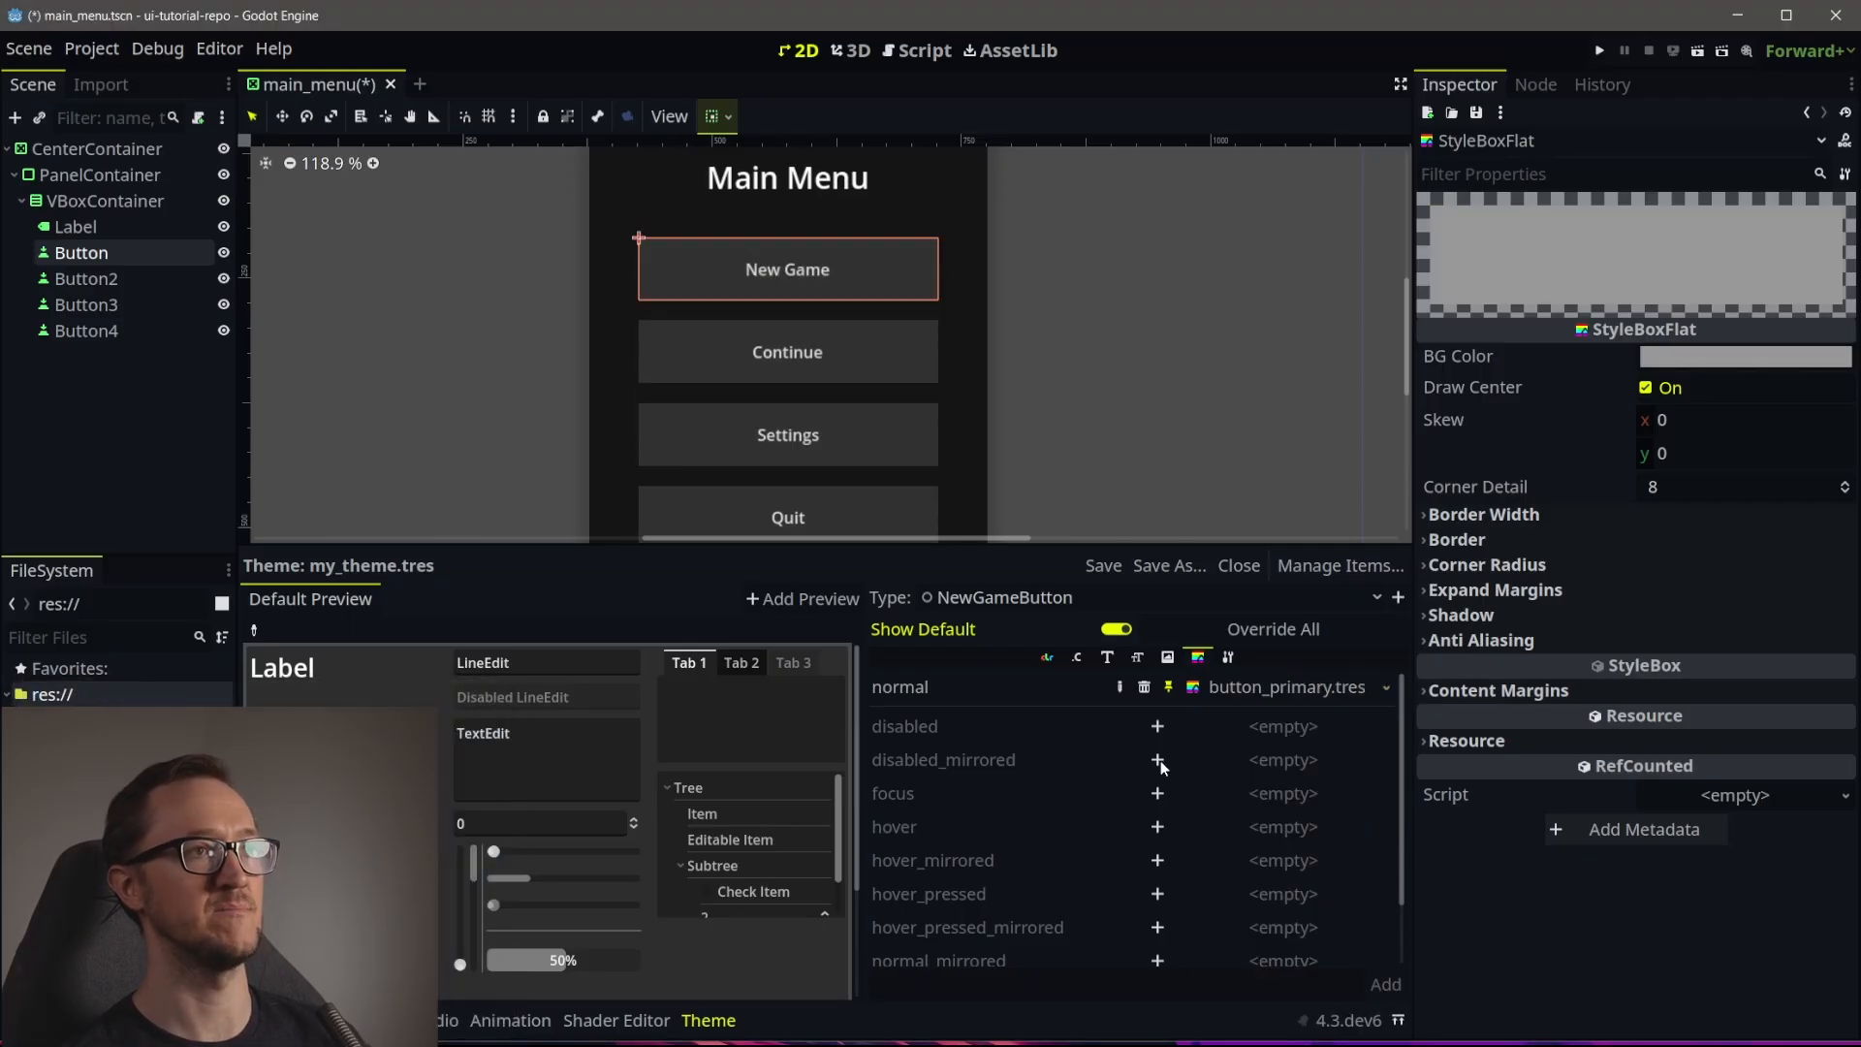
click(1387, 686)
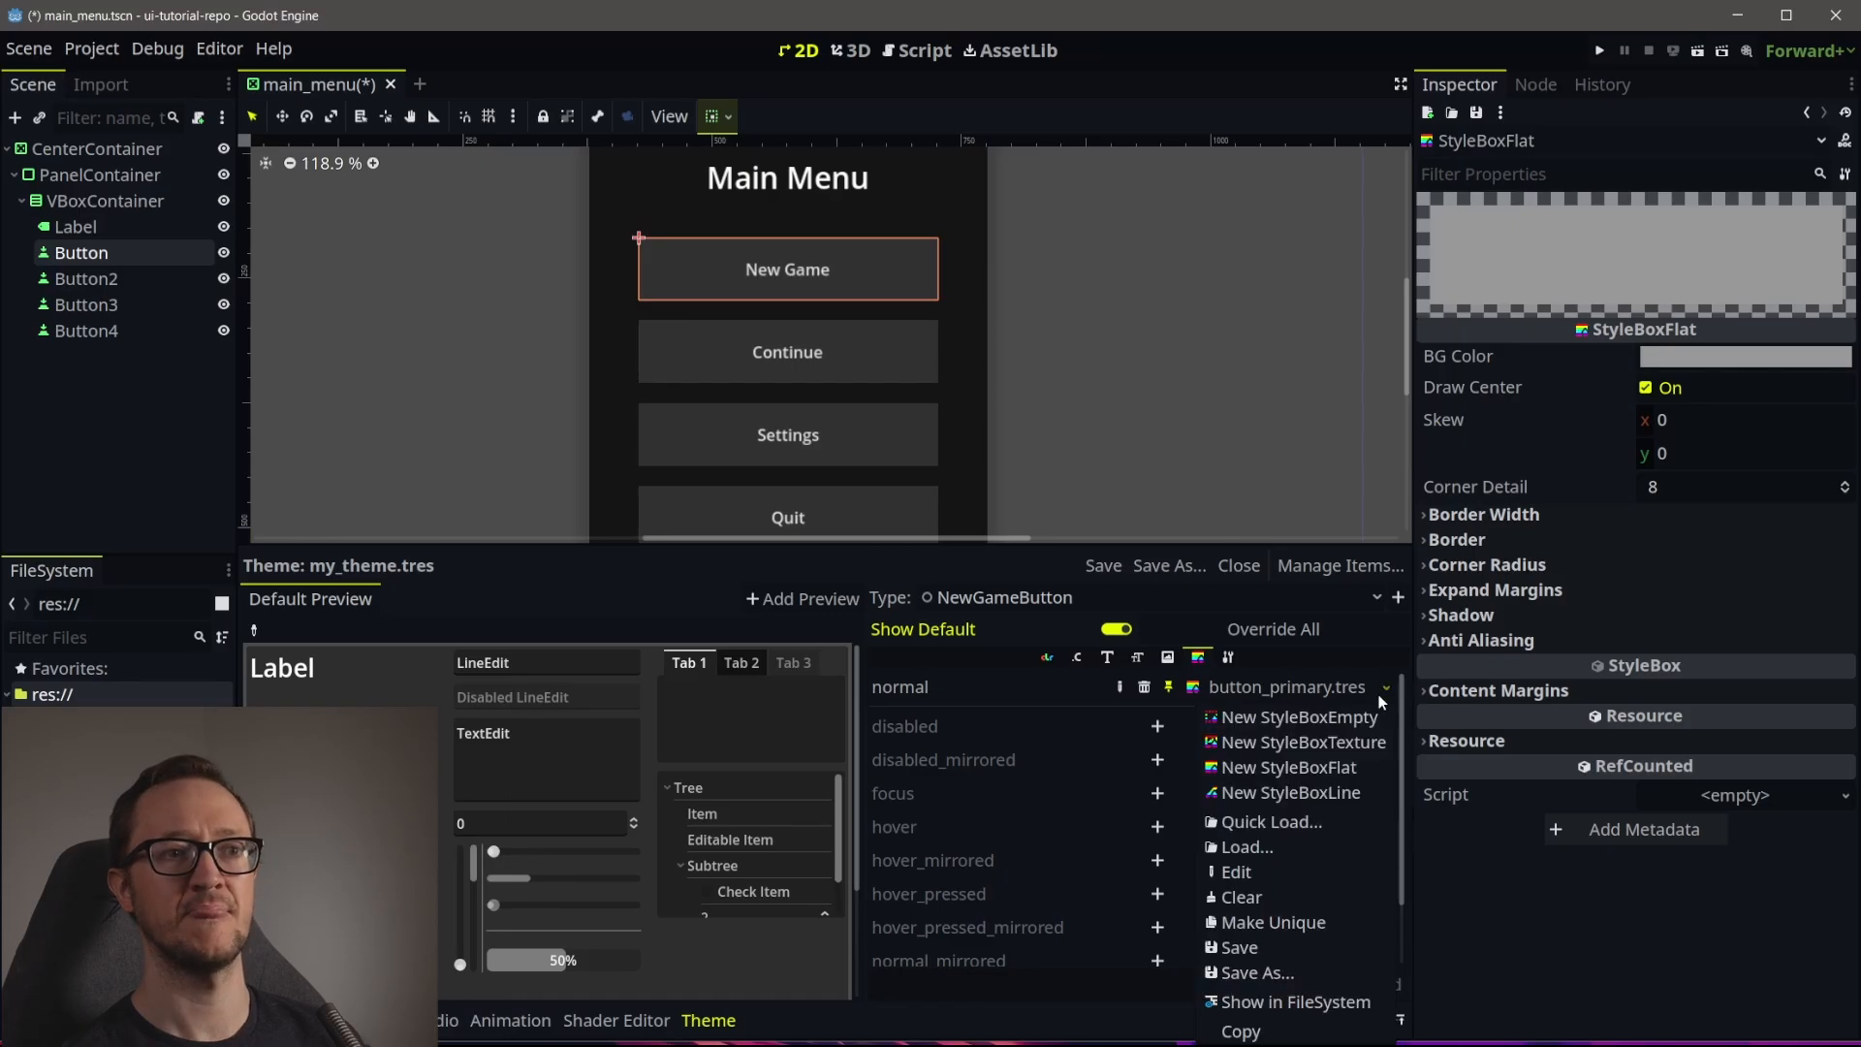
click(1299, 975)
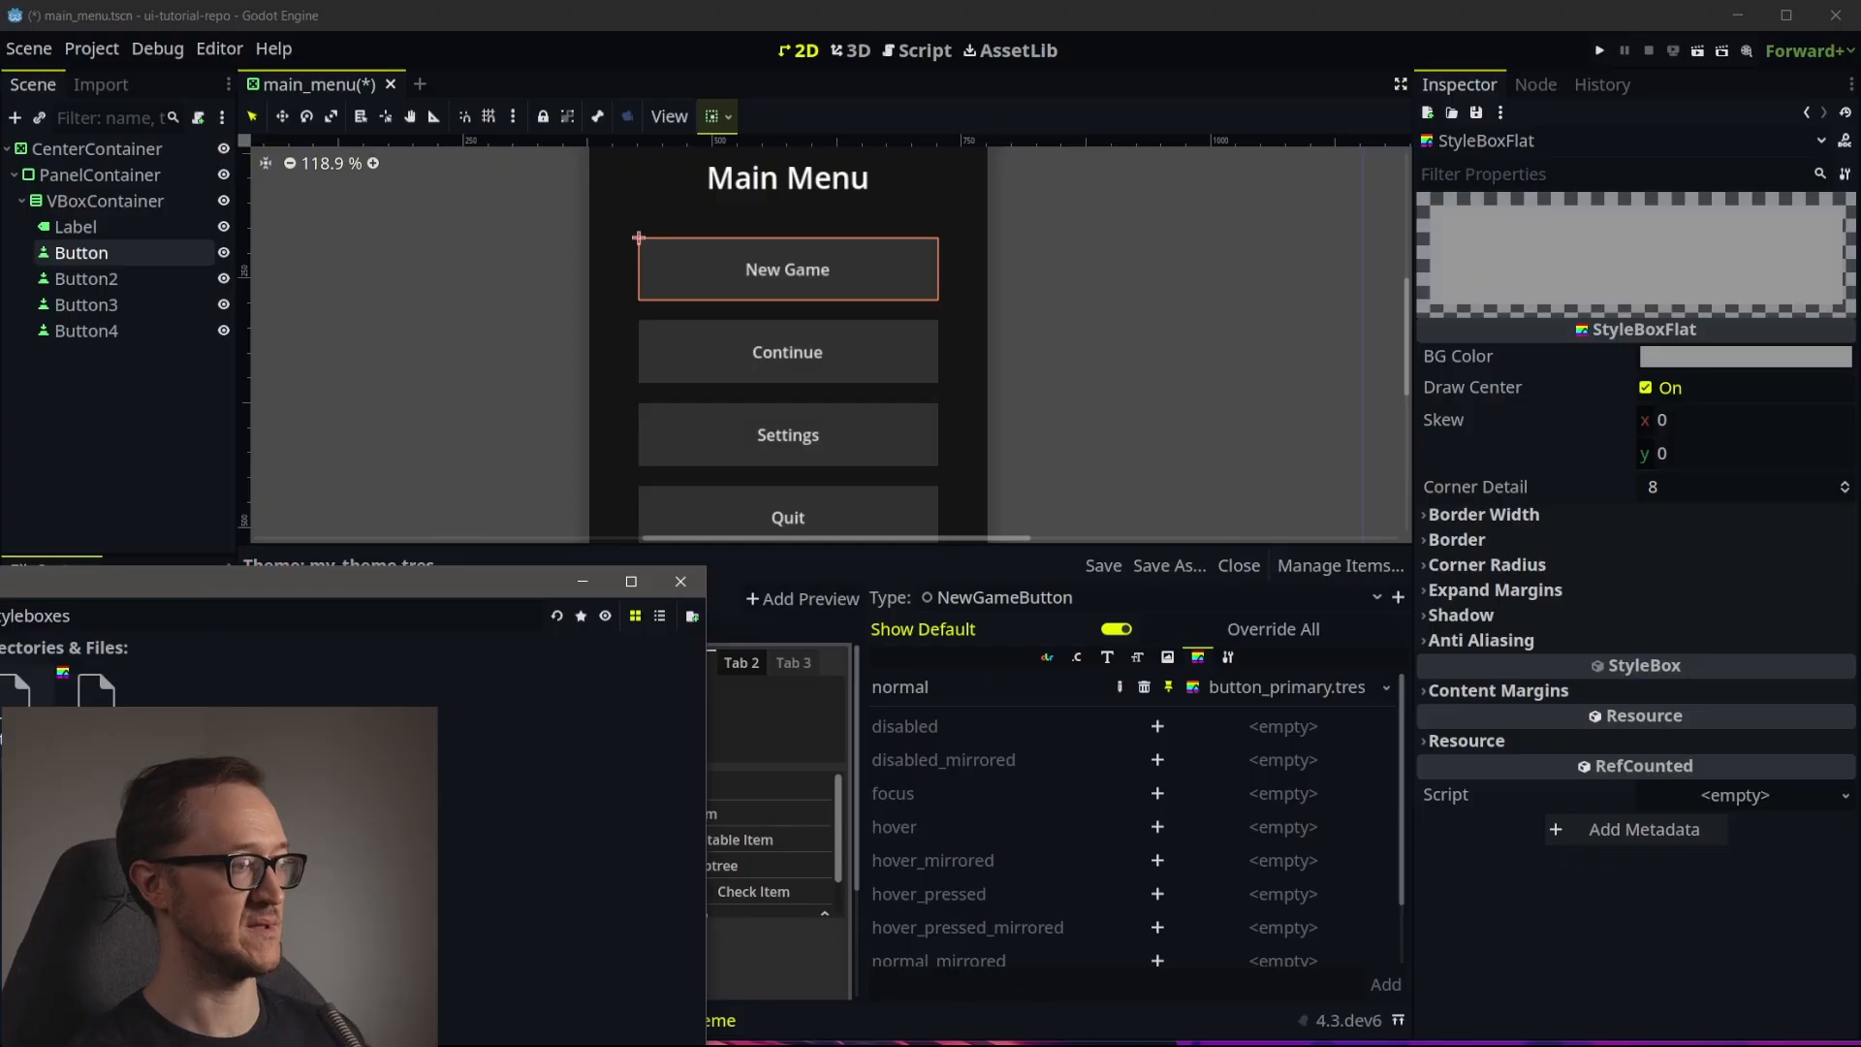
key(Return)
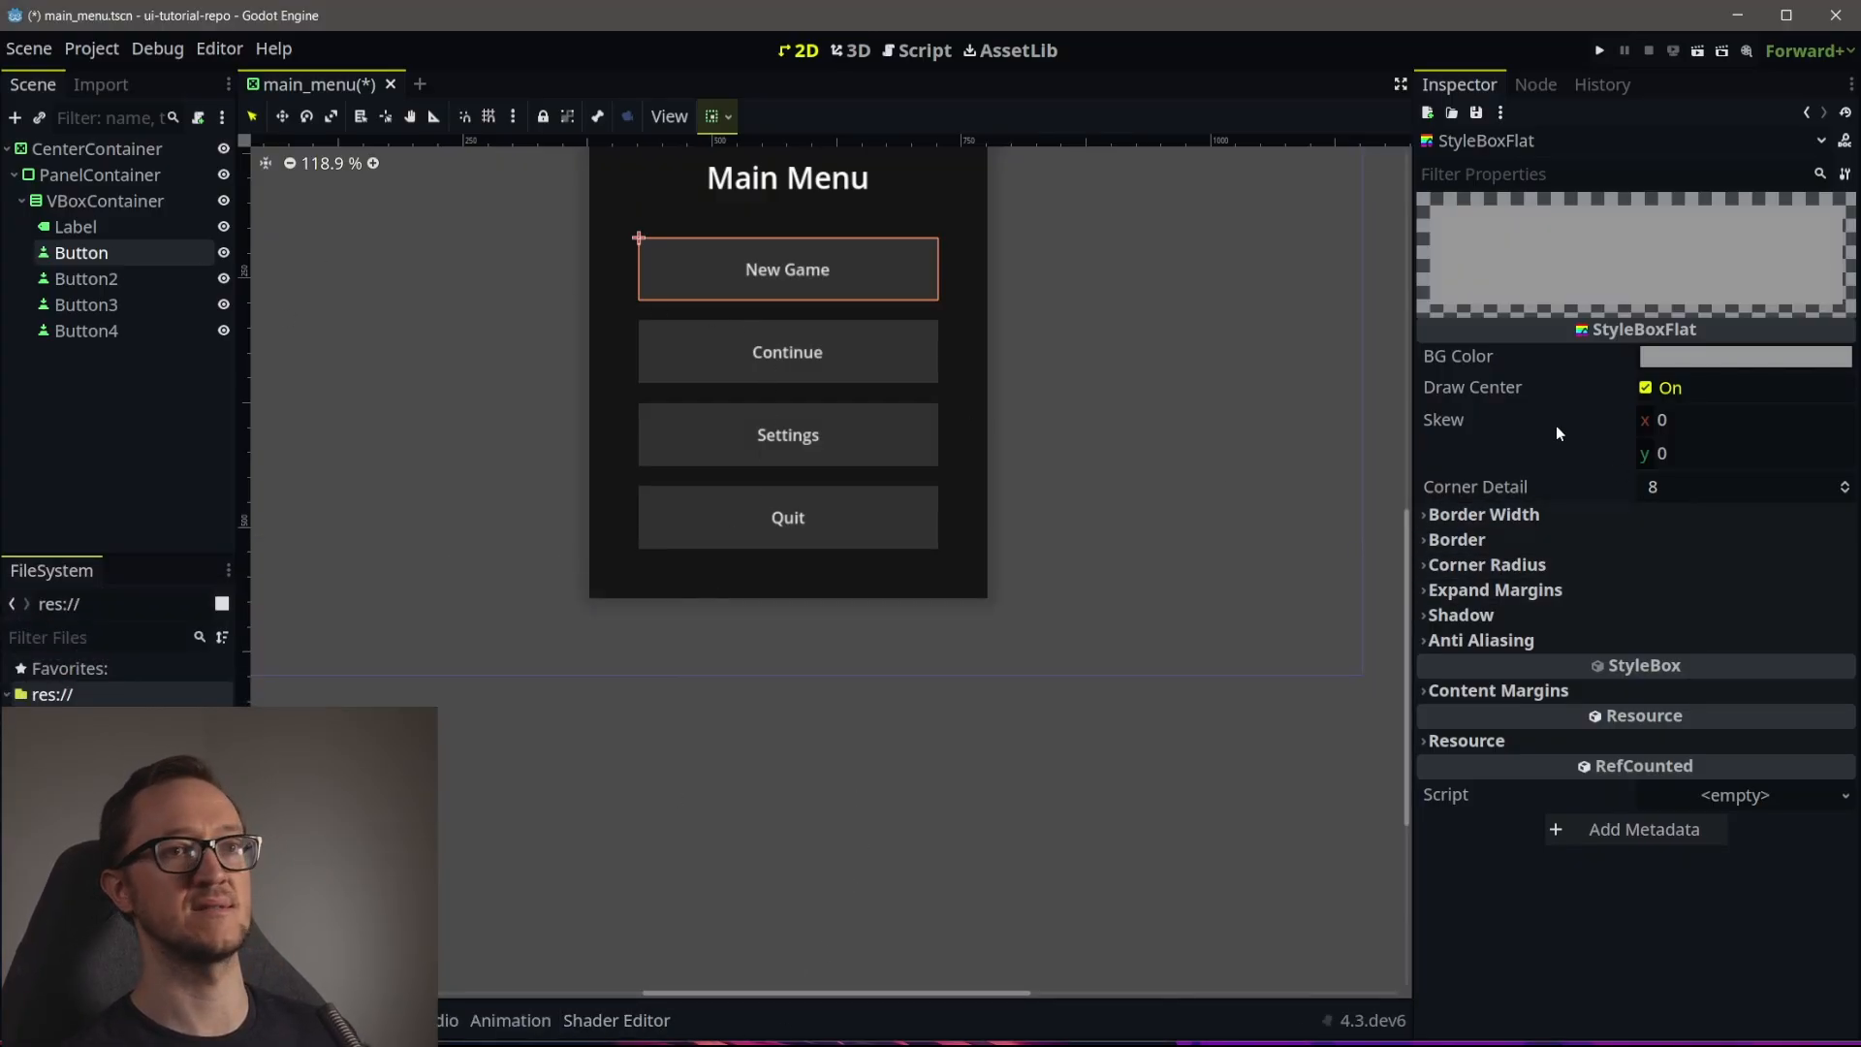
Reopen my_theme.tres from the New Game button and set the background color of NewGameButton's button_secondary.tres style to orange
click(86, 279)
click(82, 252)
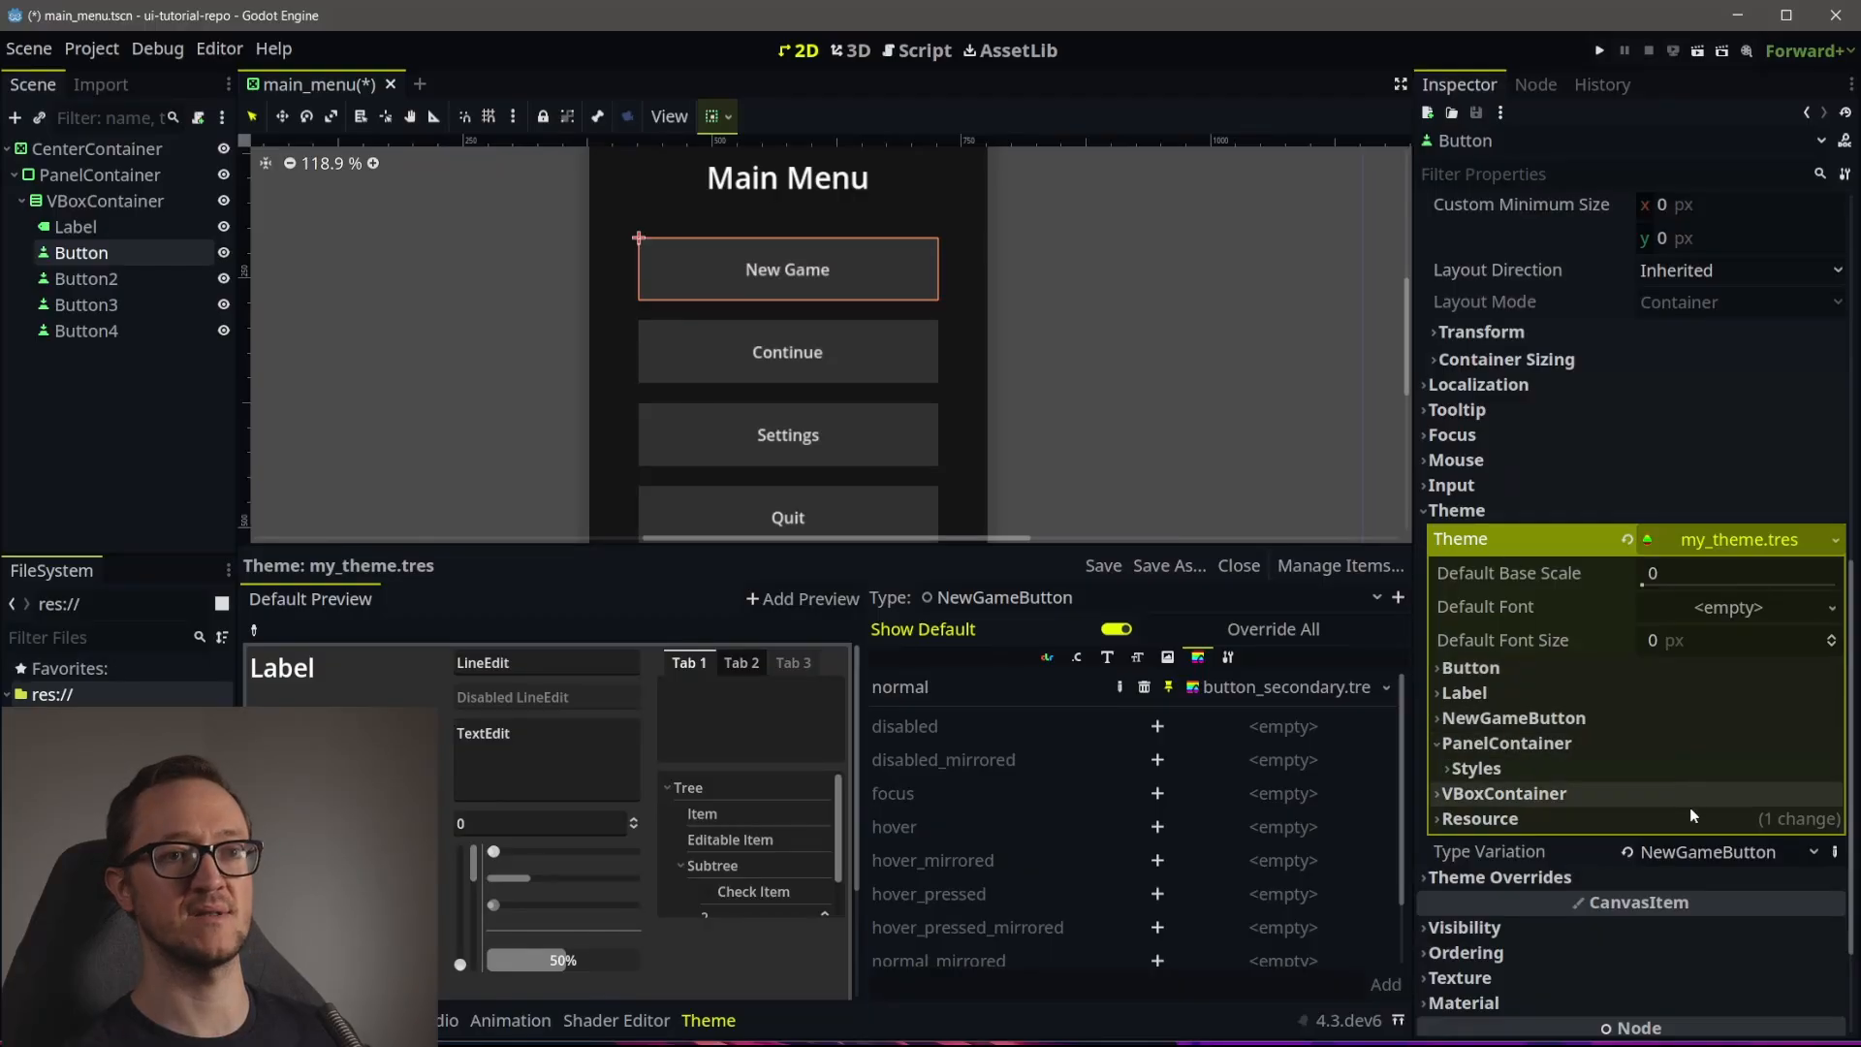
click(1738, 539)
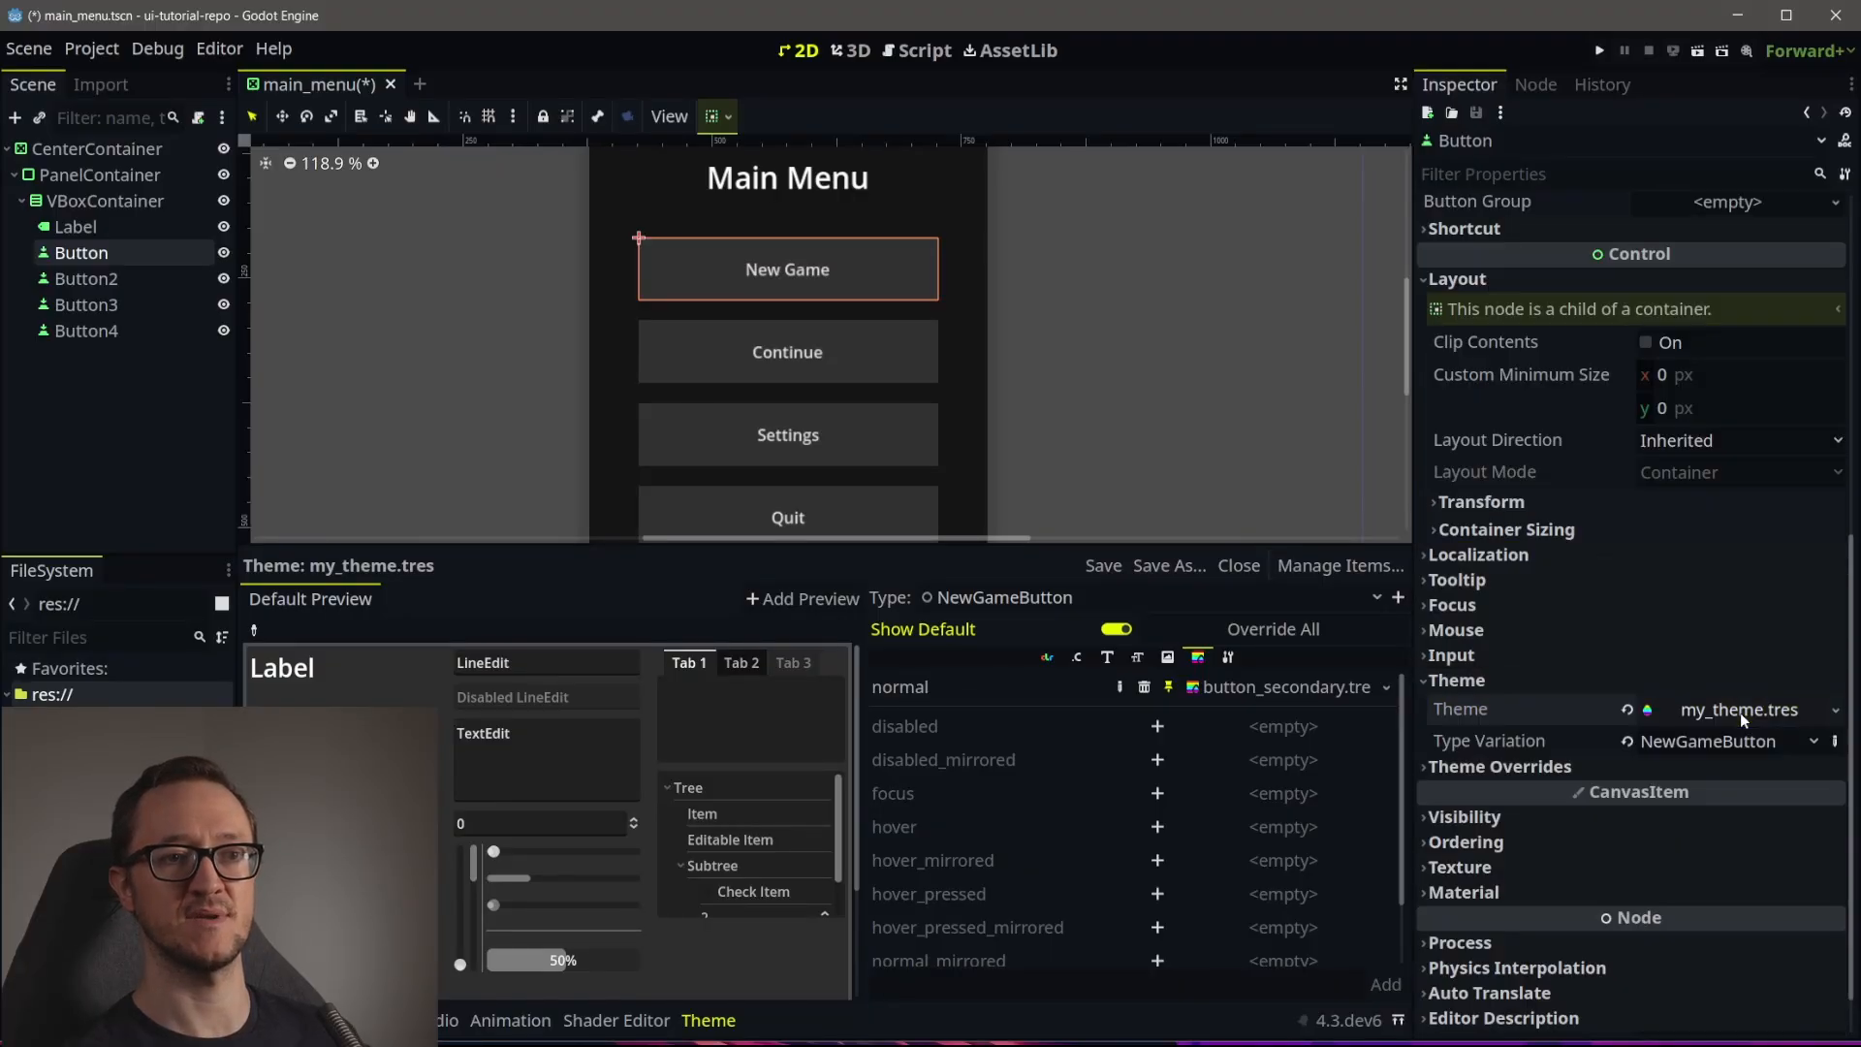
click(1741, 712)
click(1276, 688)
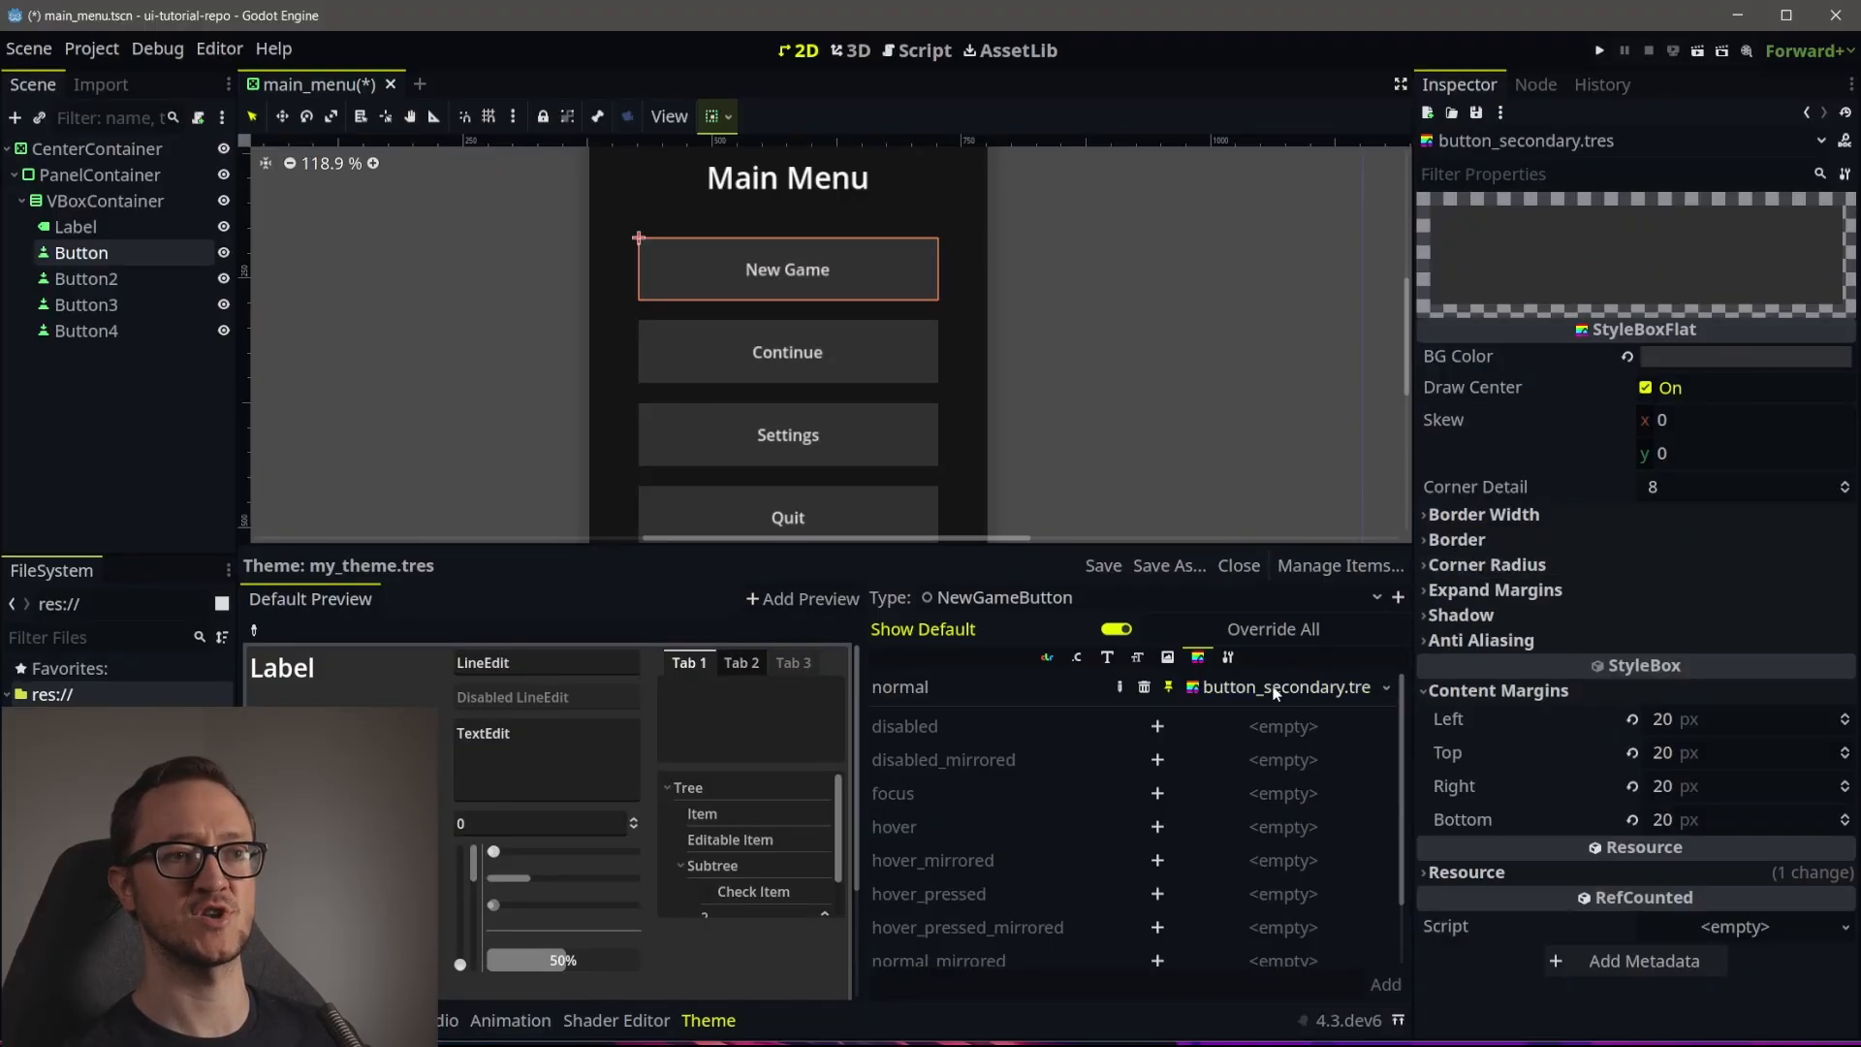
click(1695, 358)
drag(1803, 407, 1854, 400)
click(1073, 427)
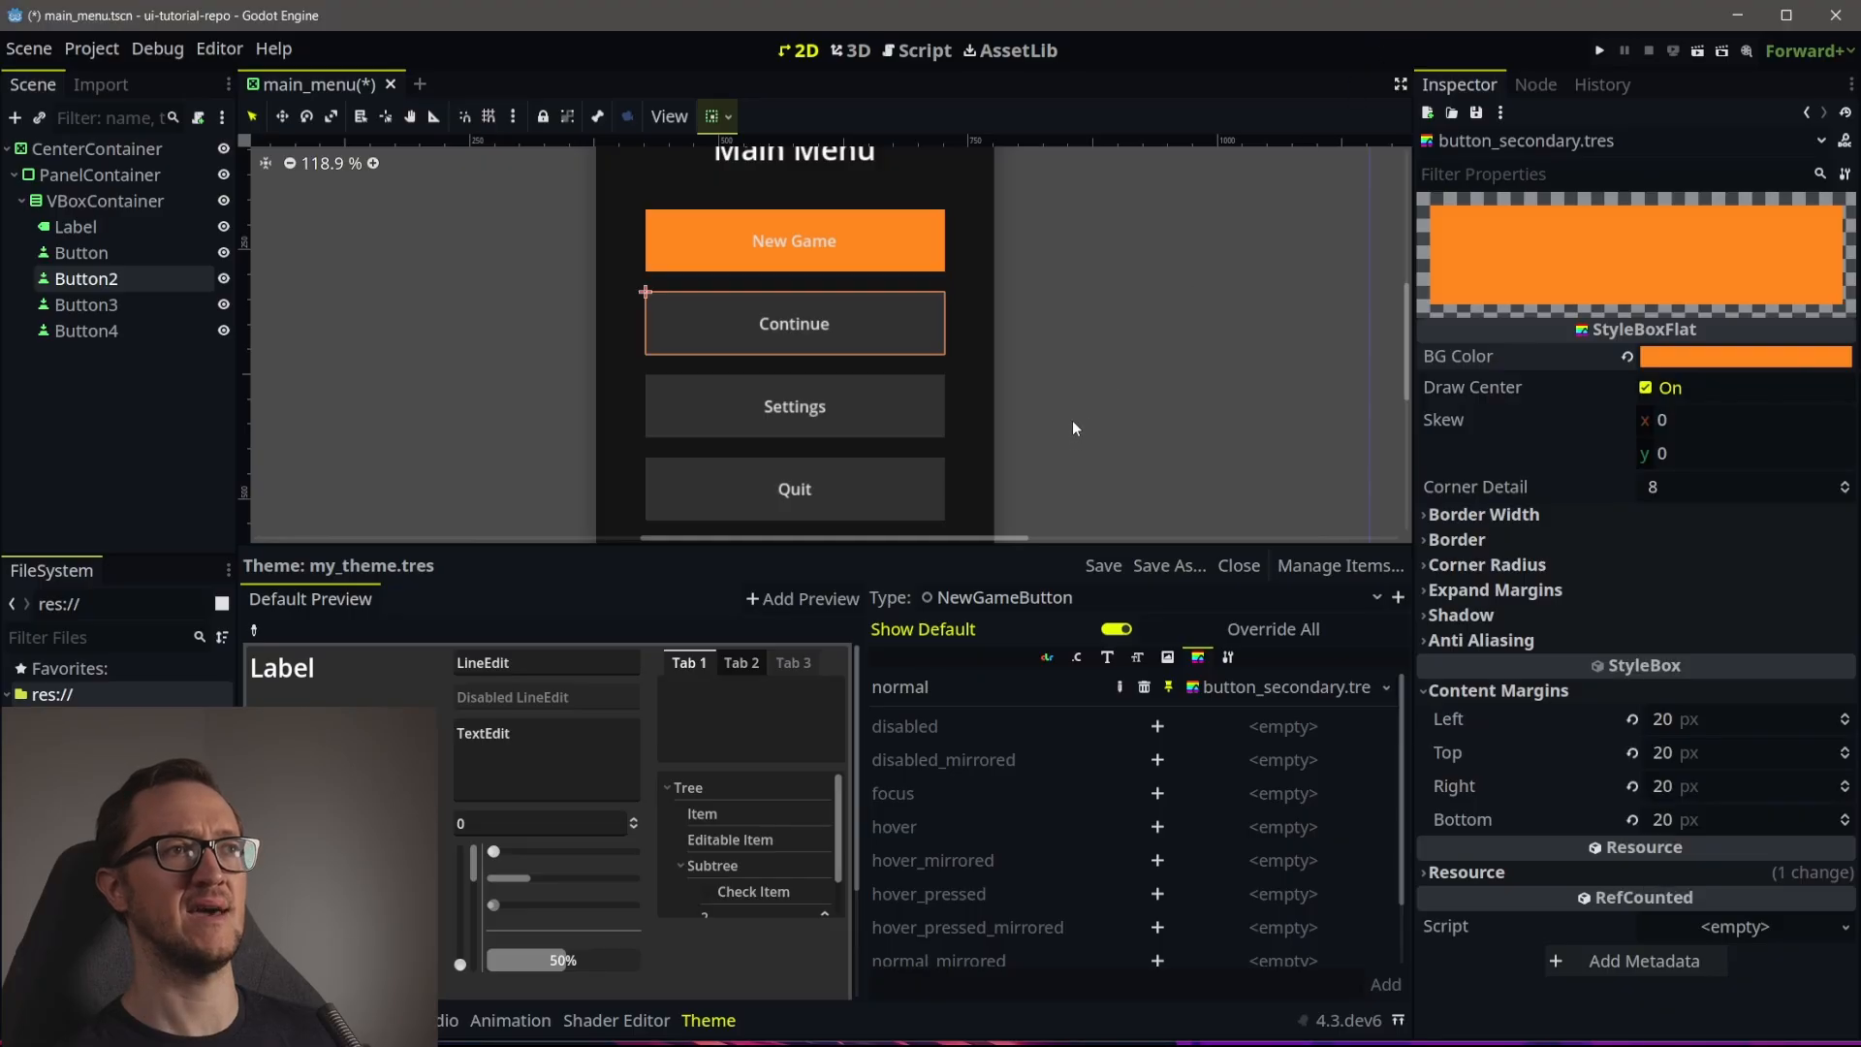
click(1072, 427)
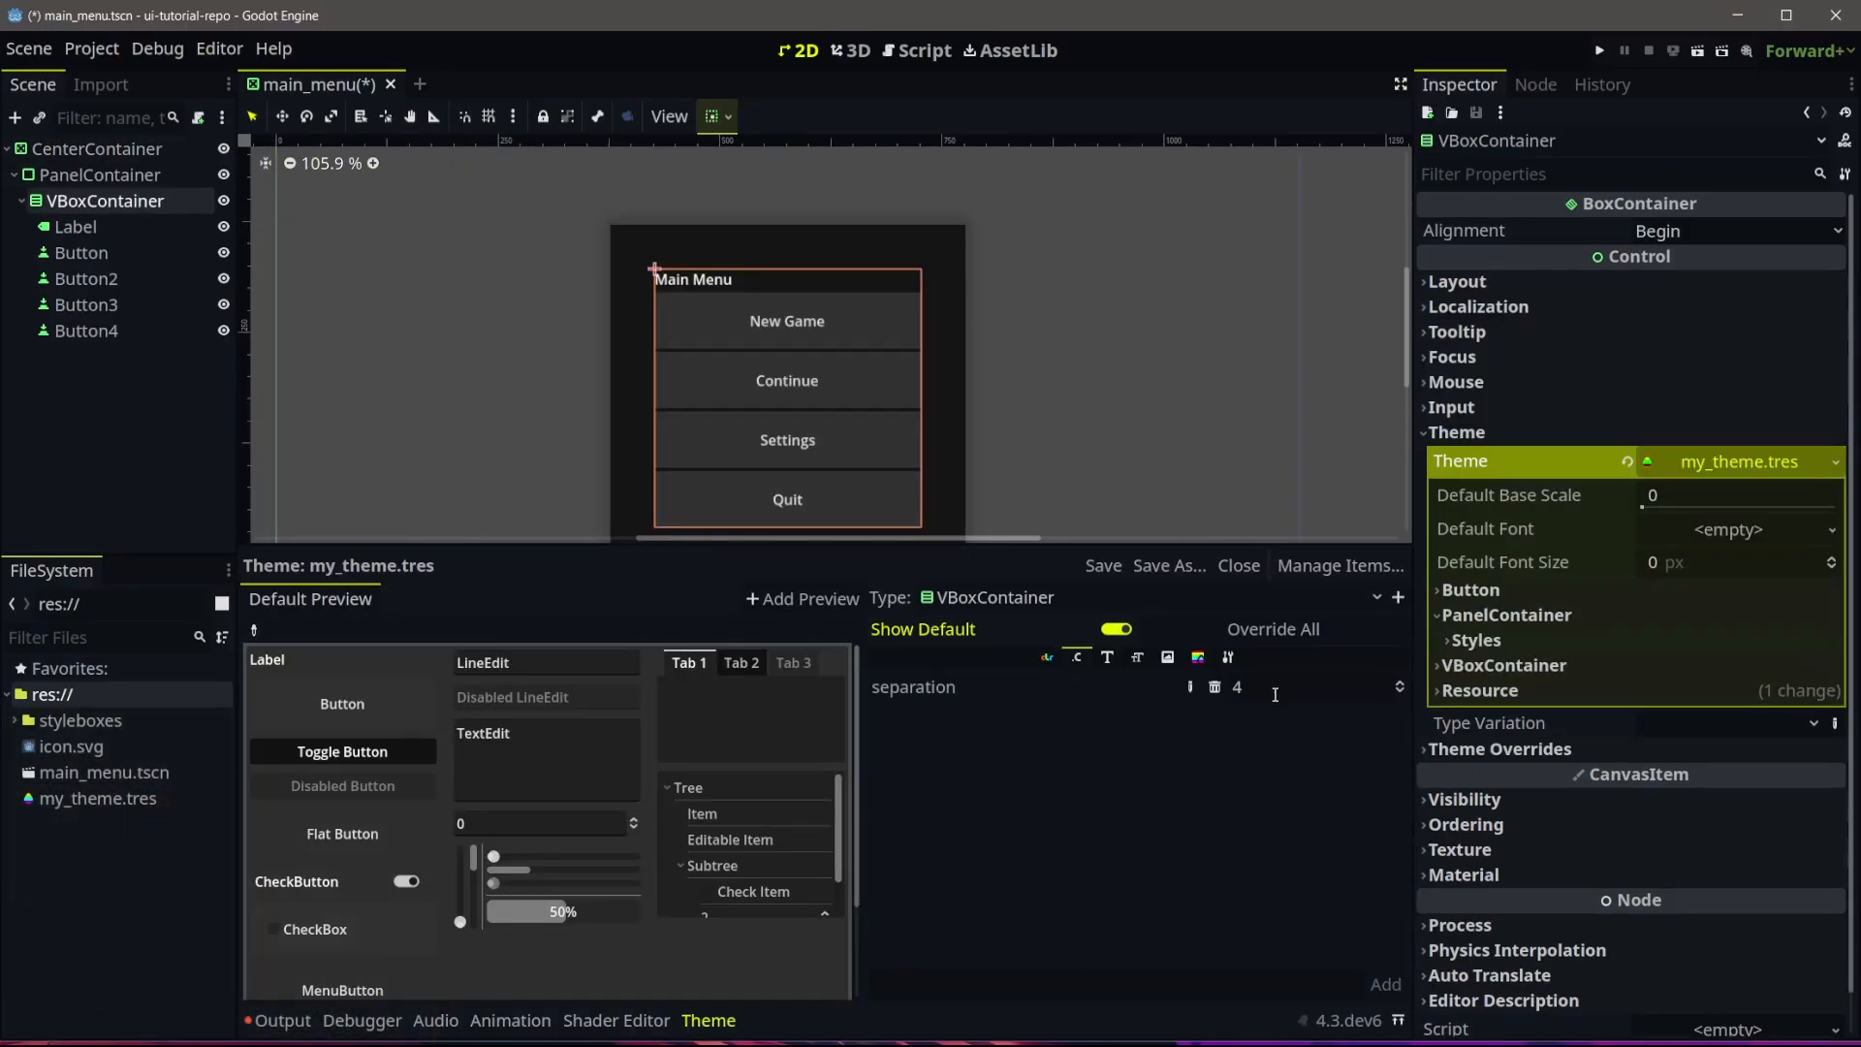
Set the VBoxContainer type's separation constant in the theme to 1
click(1202, 681)
text(1)
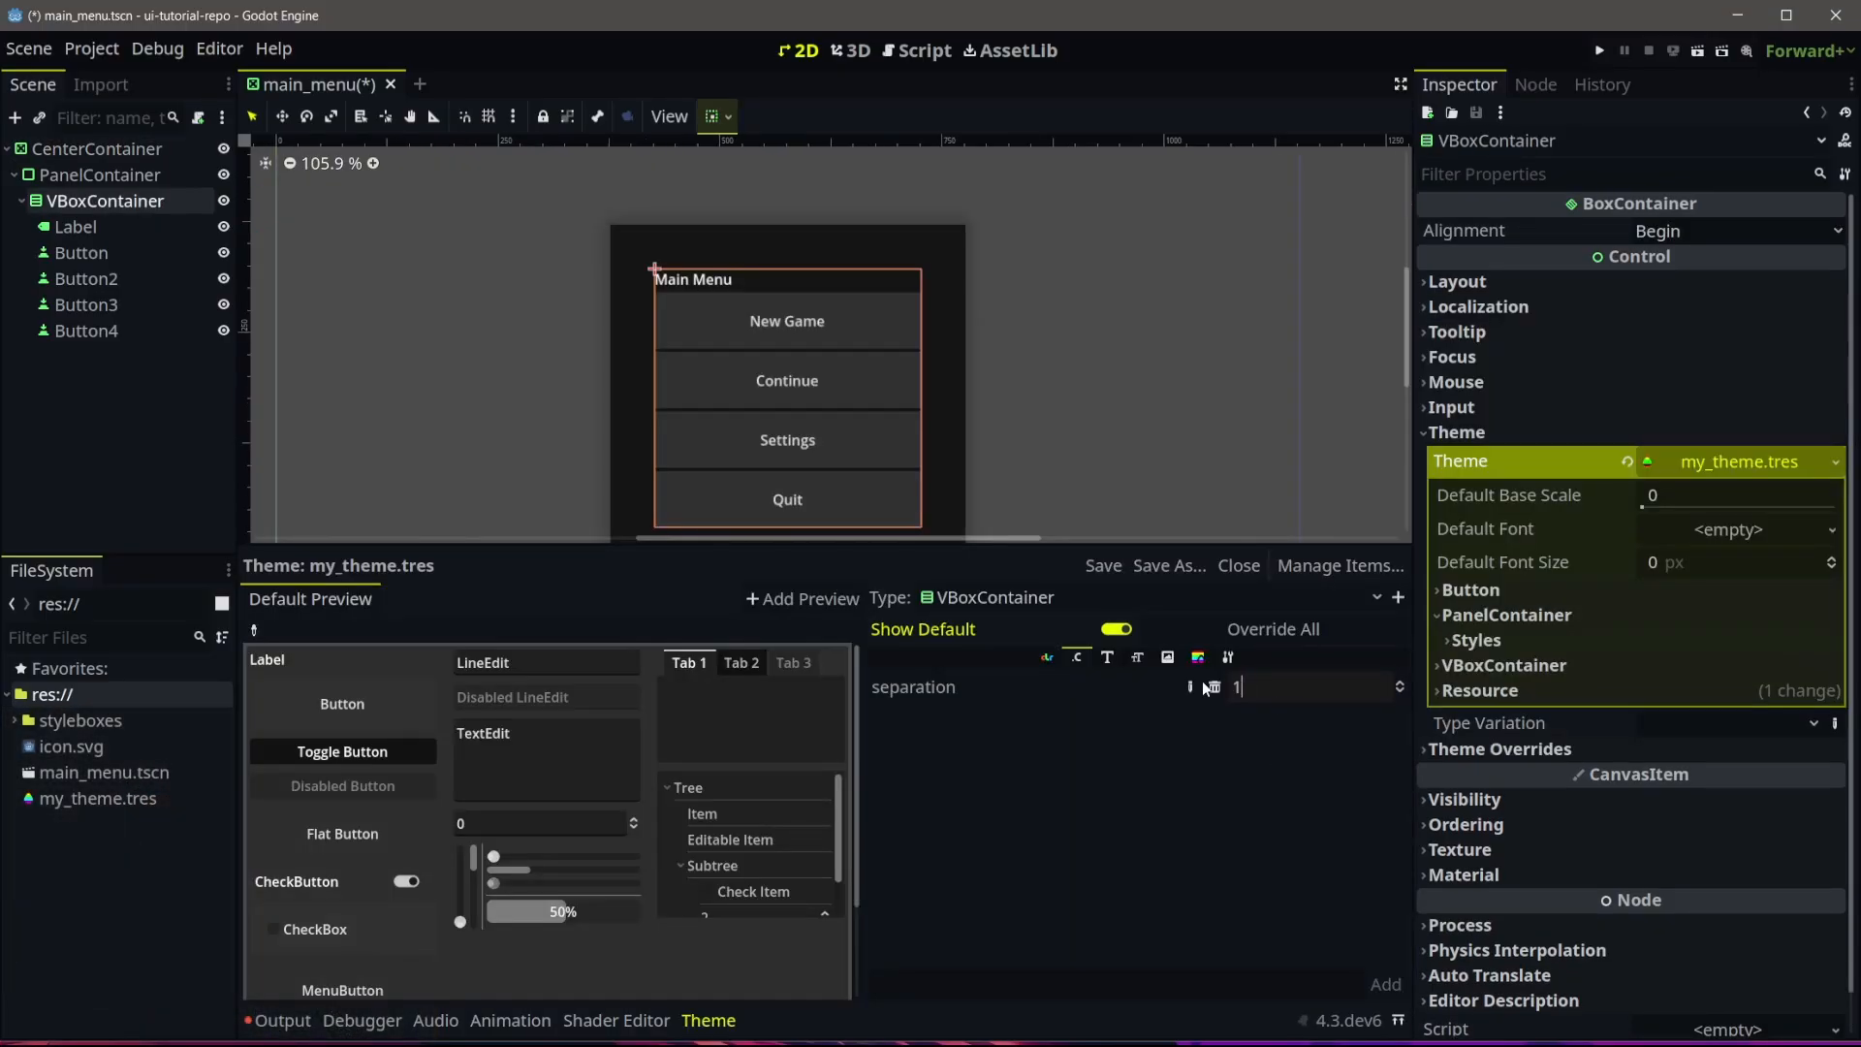